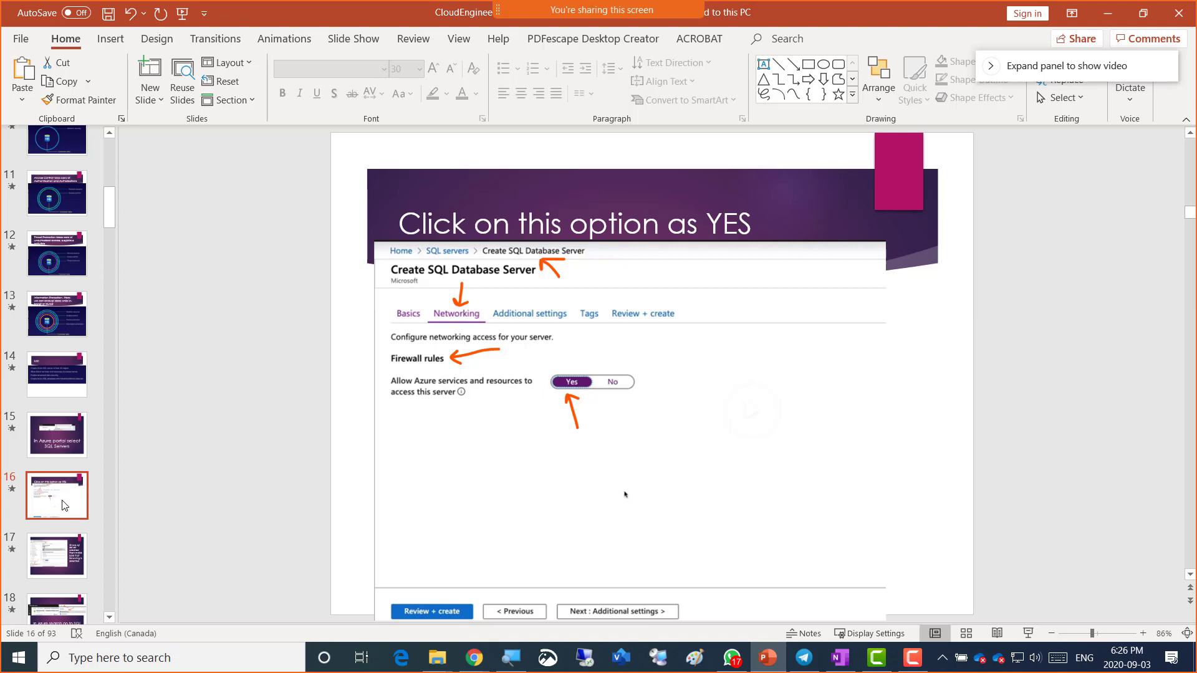
Step: Review slides 17–20, then return to slide 15, 'In Azure portal select SQL Servers'
key("Down")
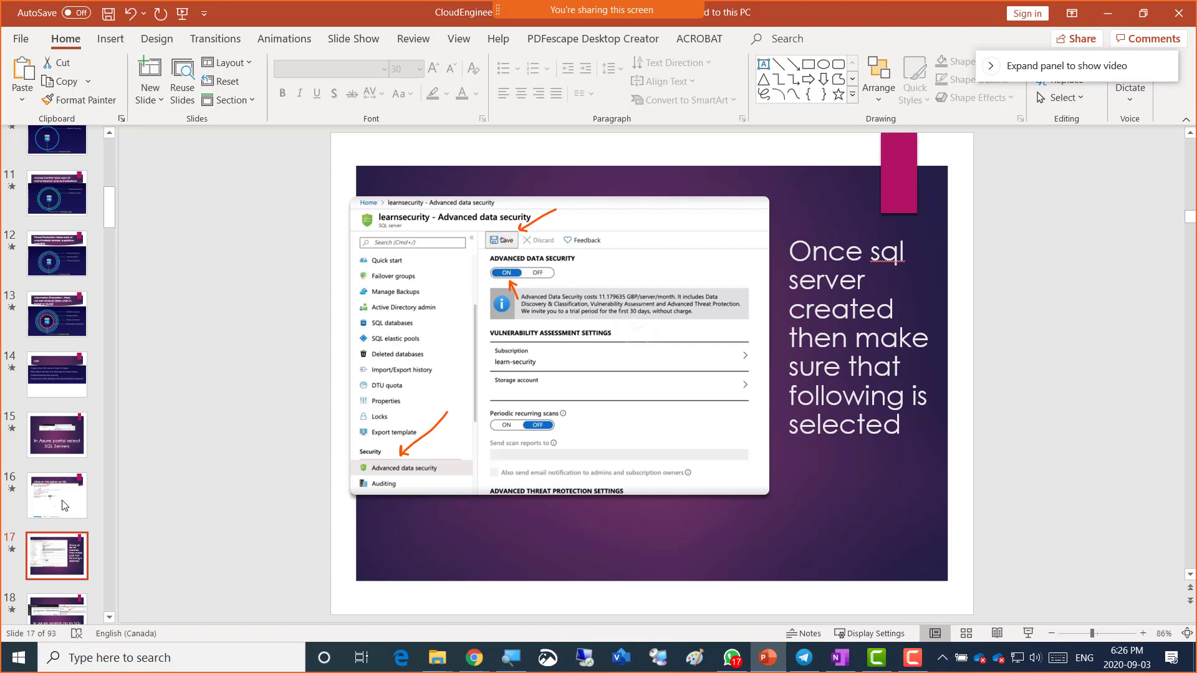
key("Down")
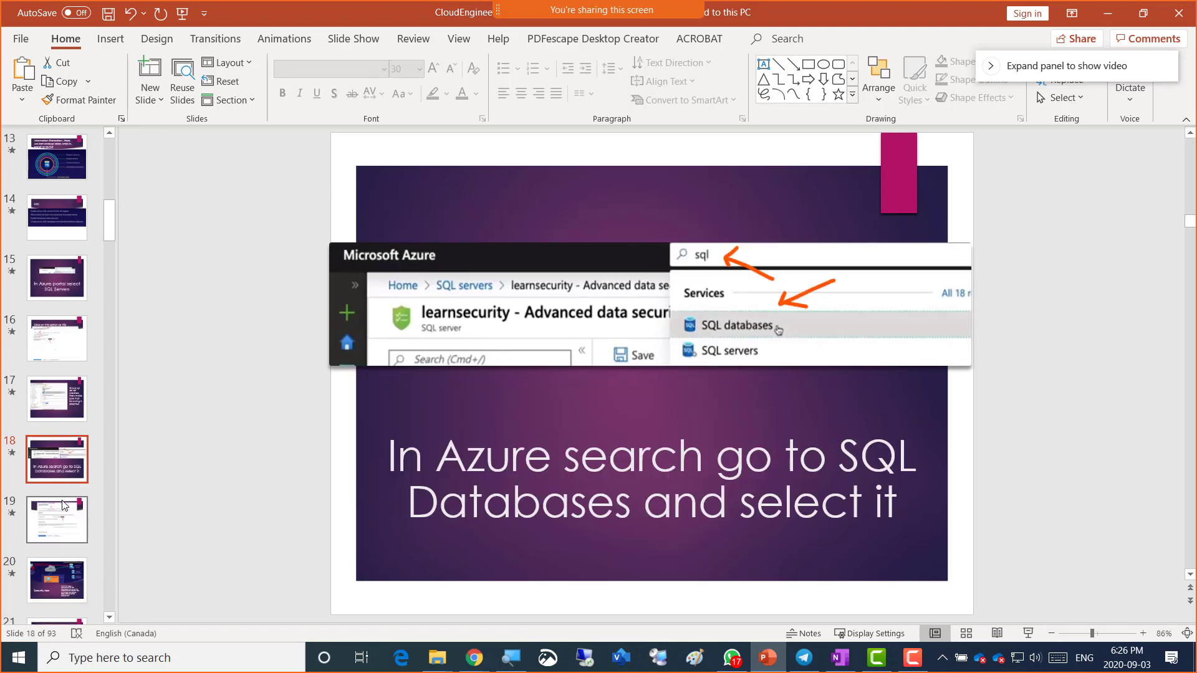
left_click(62, 504)
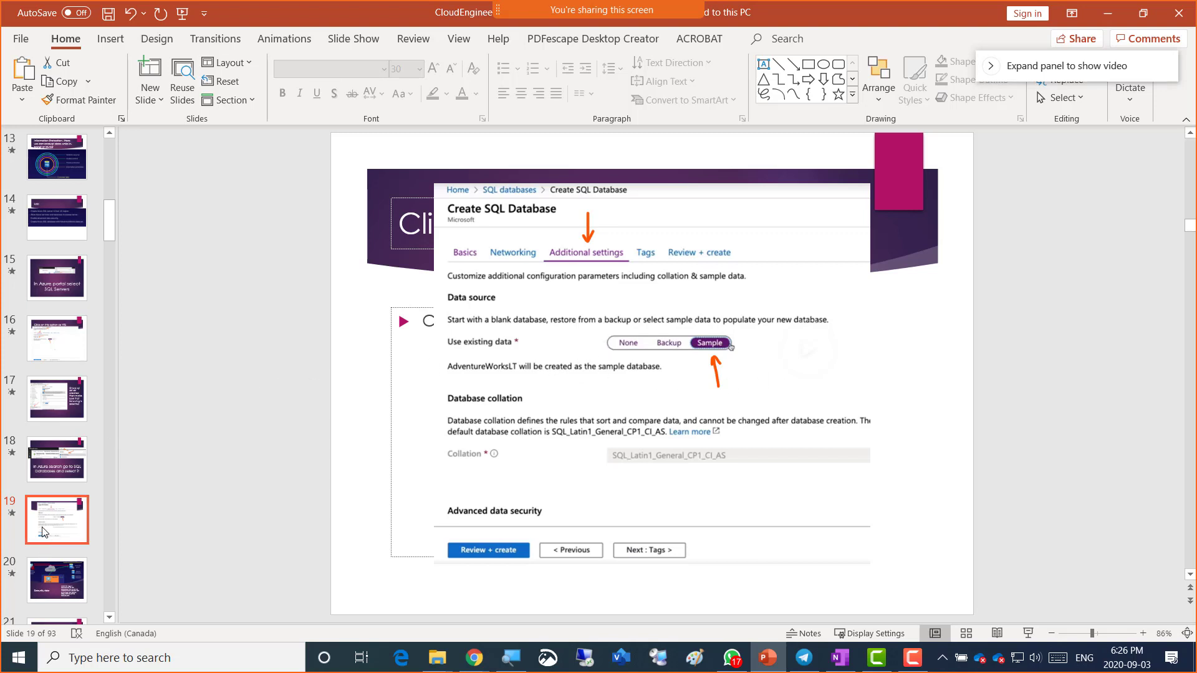
key("Down")
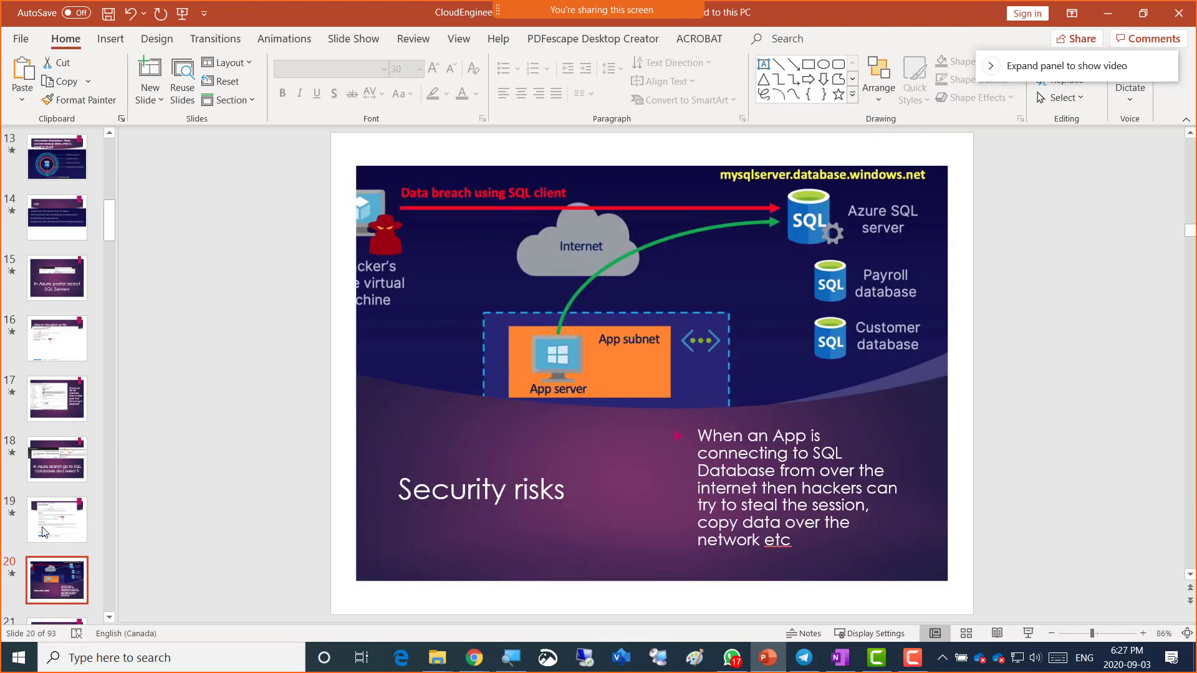
key("Up")
key("Up")
key("Up")
key("Up")
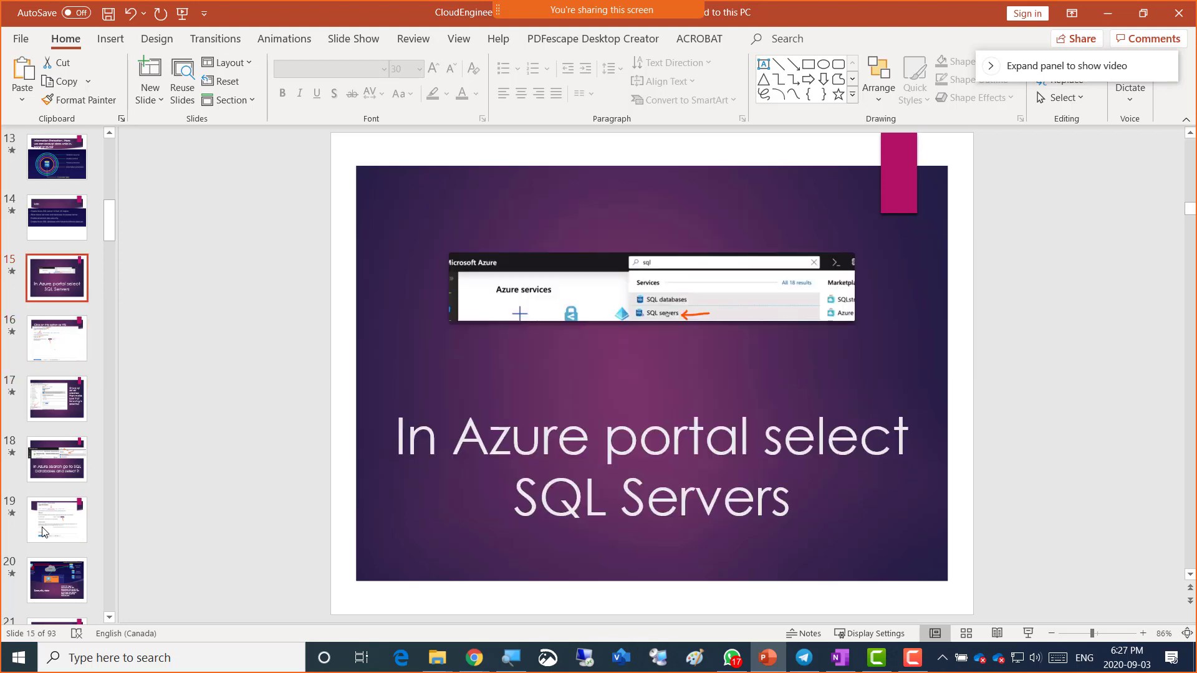
key("Up")
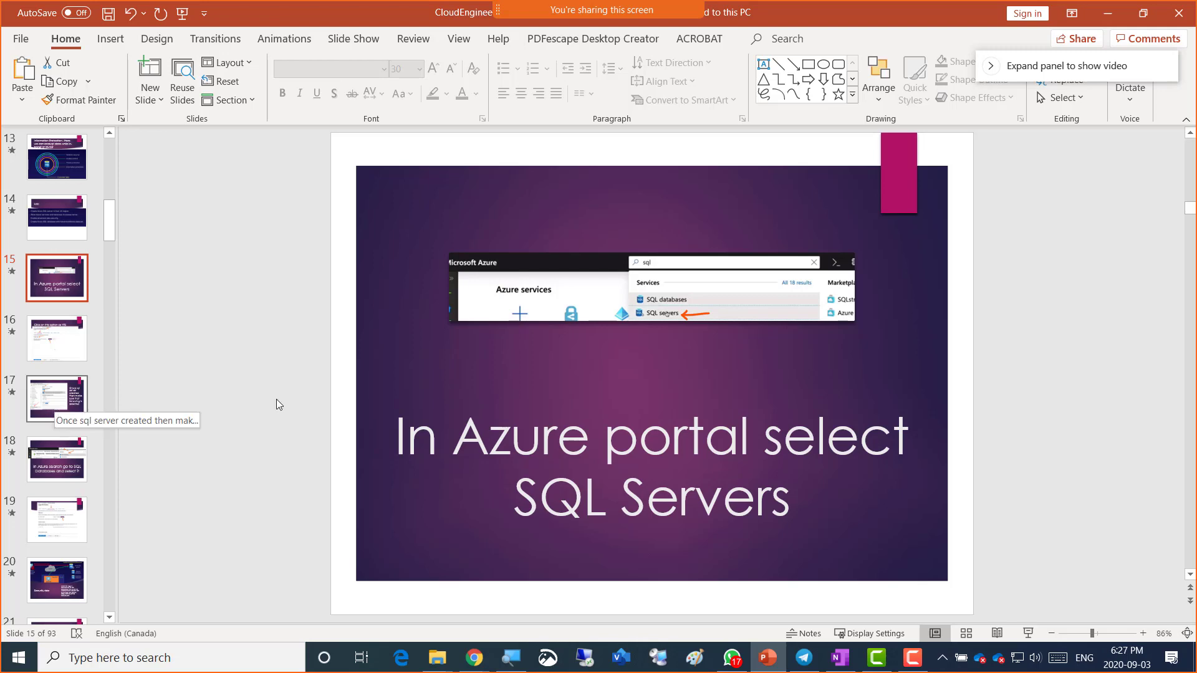
key("alt+Tab")
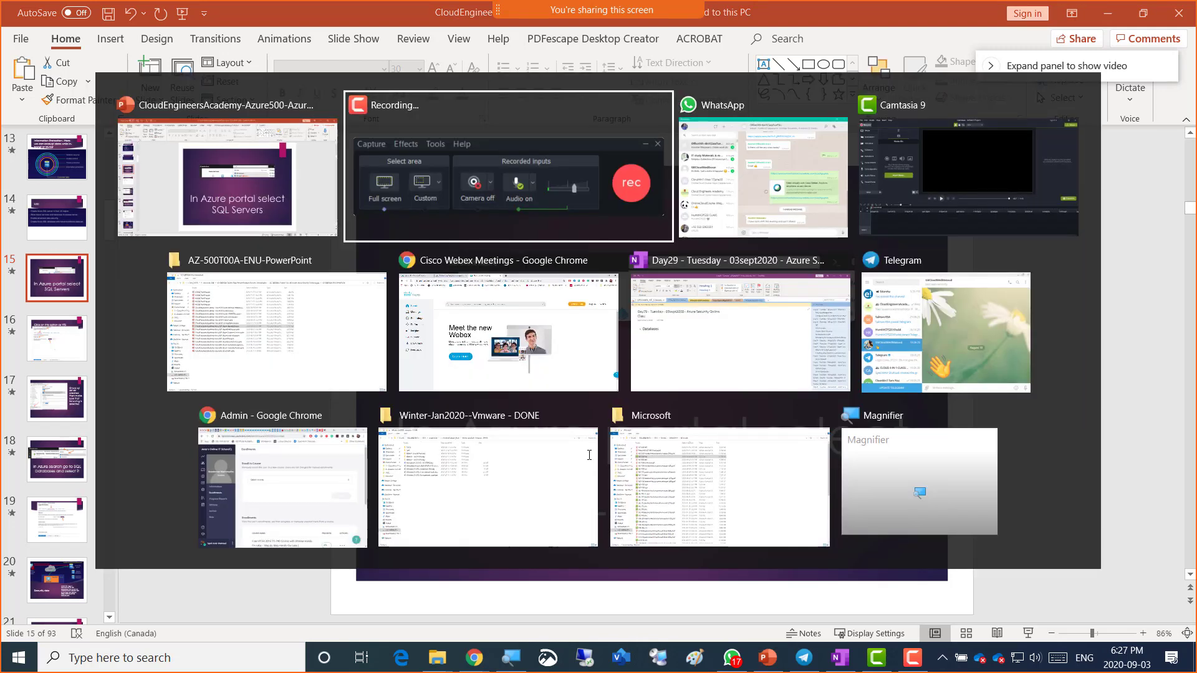
Step: Bring up Chrome's Delete Log Analytics workspace pane and read its 14-day soft-delete warning
key("alt+Tab")
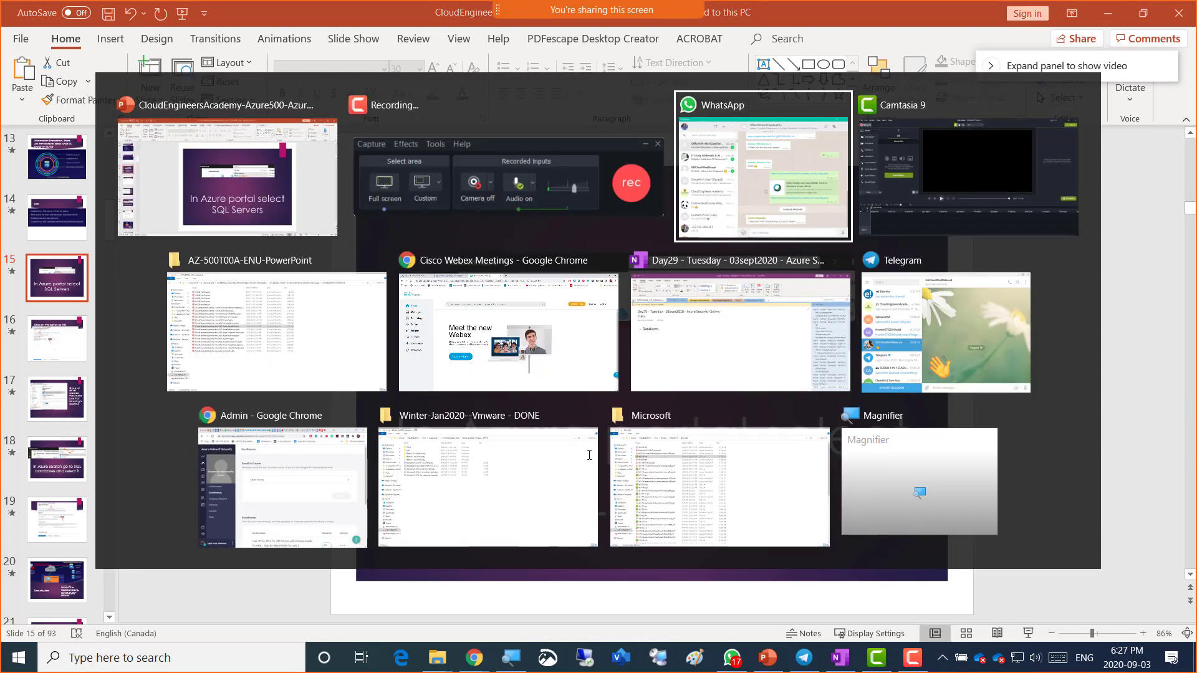
key("alt+Tab")
key("alt+Tab")
key("alt+Tab")
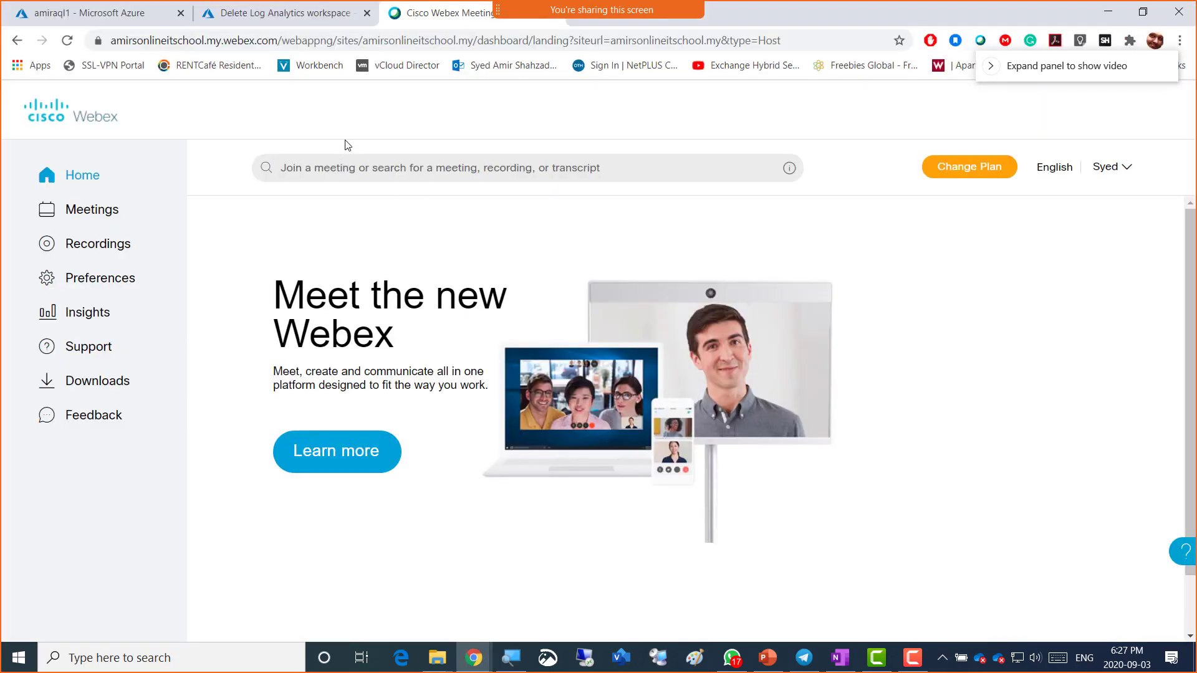
left_click(251, 26)
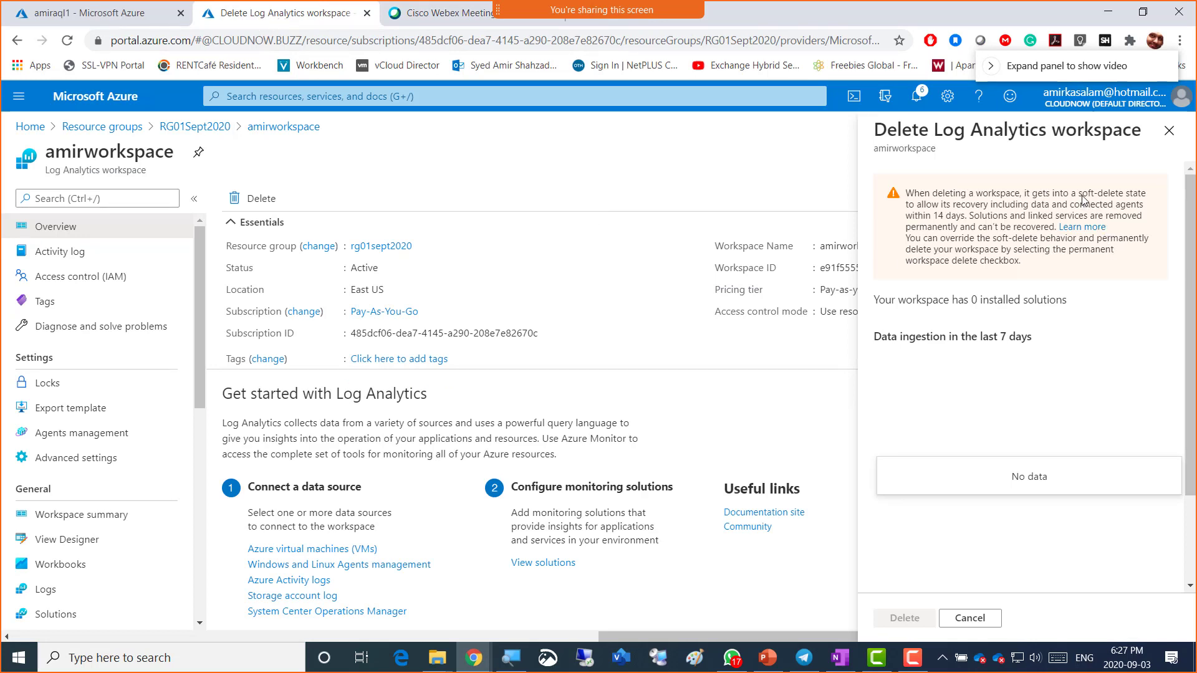
mouse_move(1079, 198)
left_mouse_down()
mouse_move(1143, 200)
mouse_move(1079, 200)
left_mouse_up()
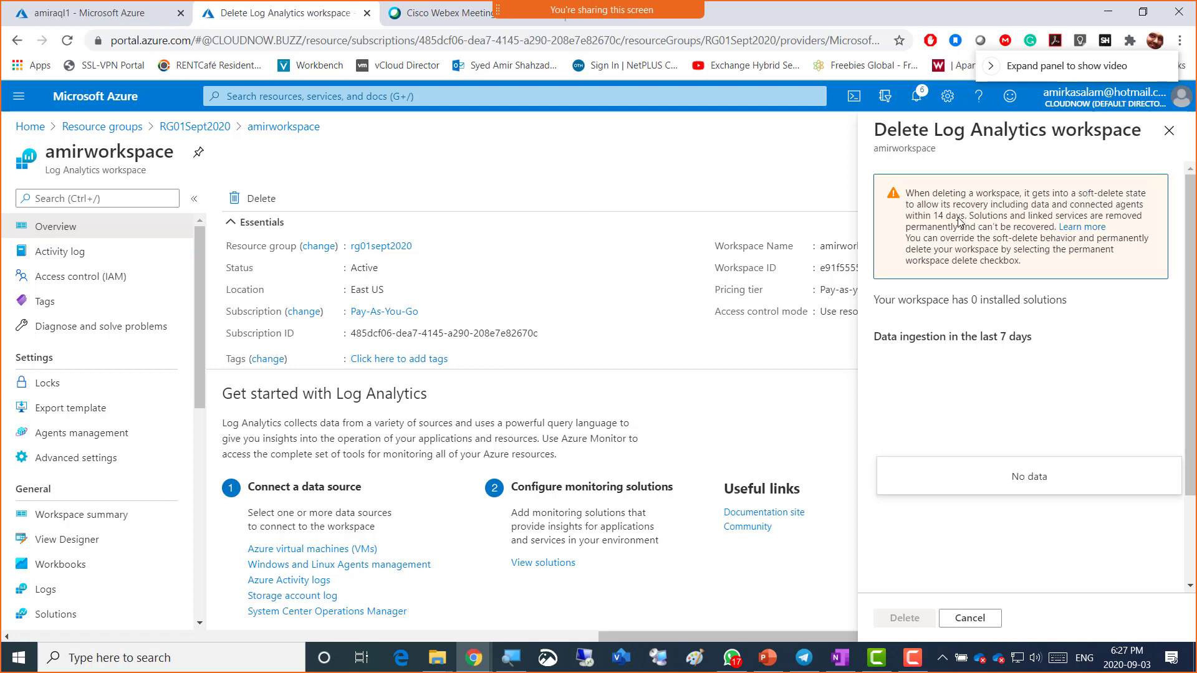
left_click_drag(965, 220, 908, 220)
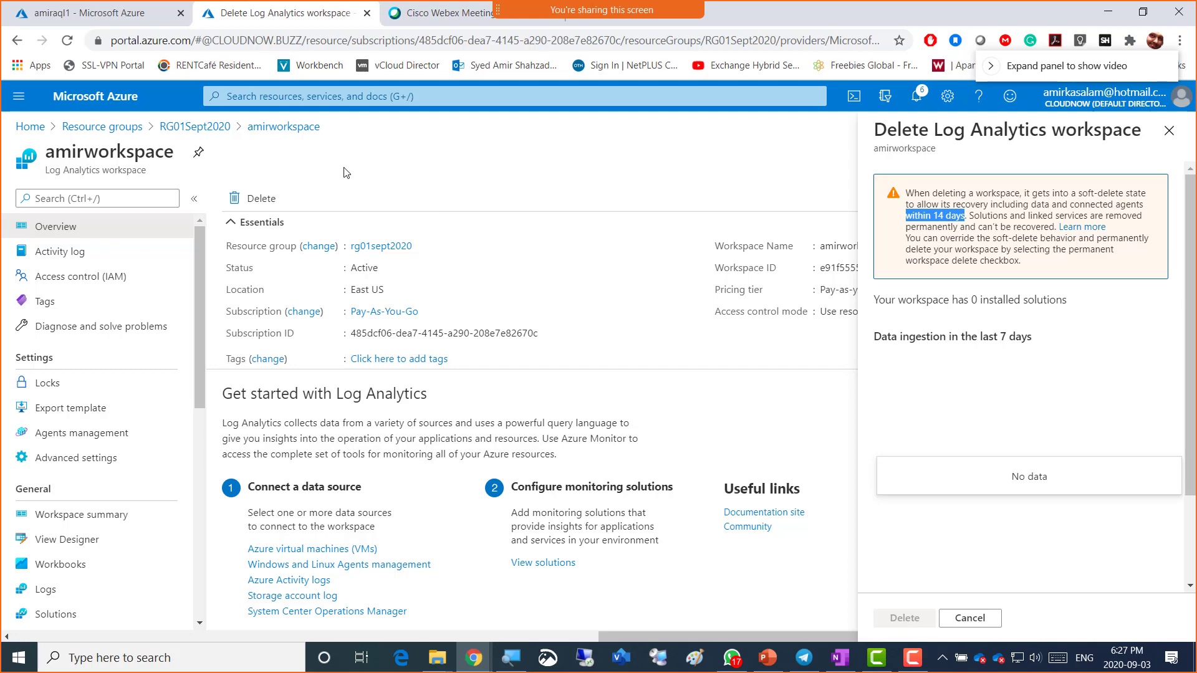
left_click(287, 154)
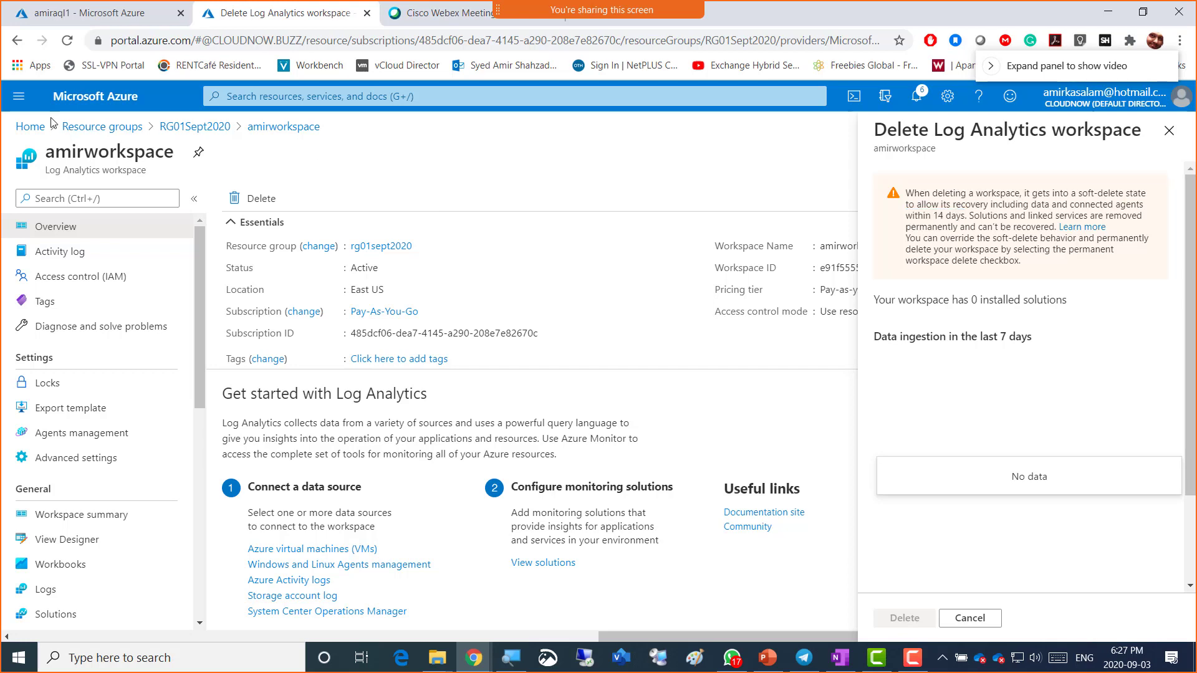
Step: From the portal Home page, search 'SQL' and open the SQL servers list
left_click(18, 96)
left_click(39, 156)
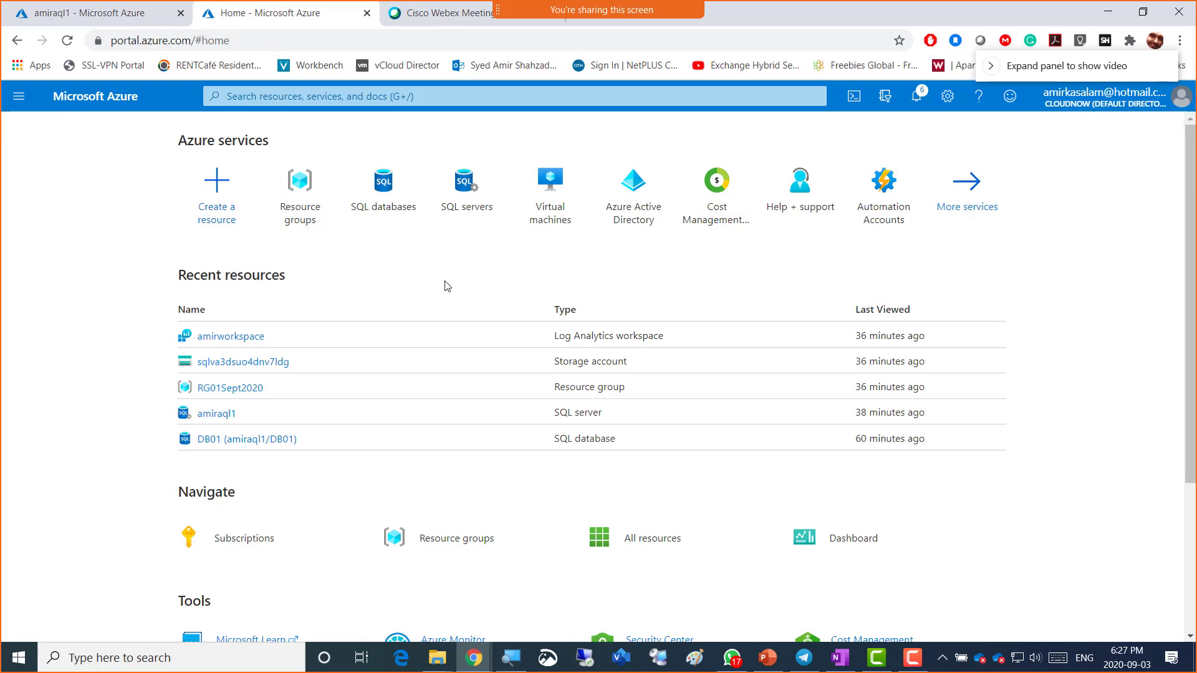
left_click(424, 93)
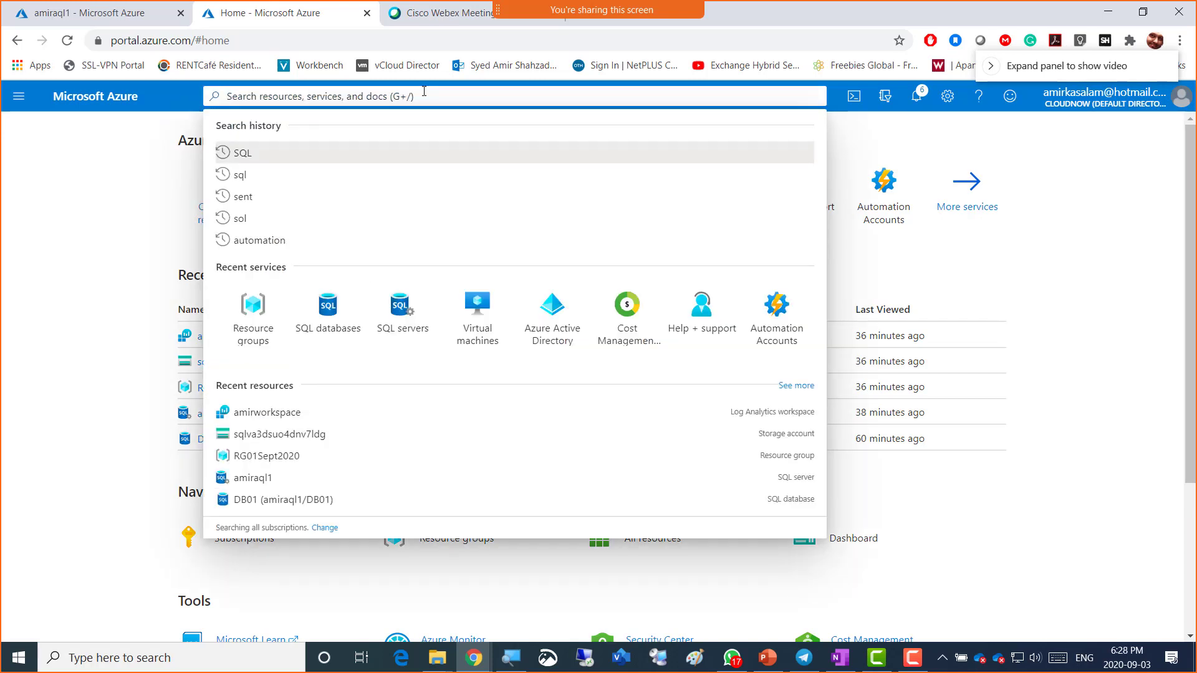
type("q")
type("SQL")
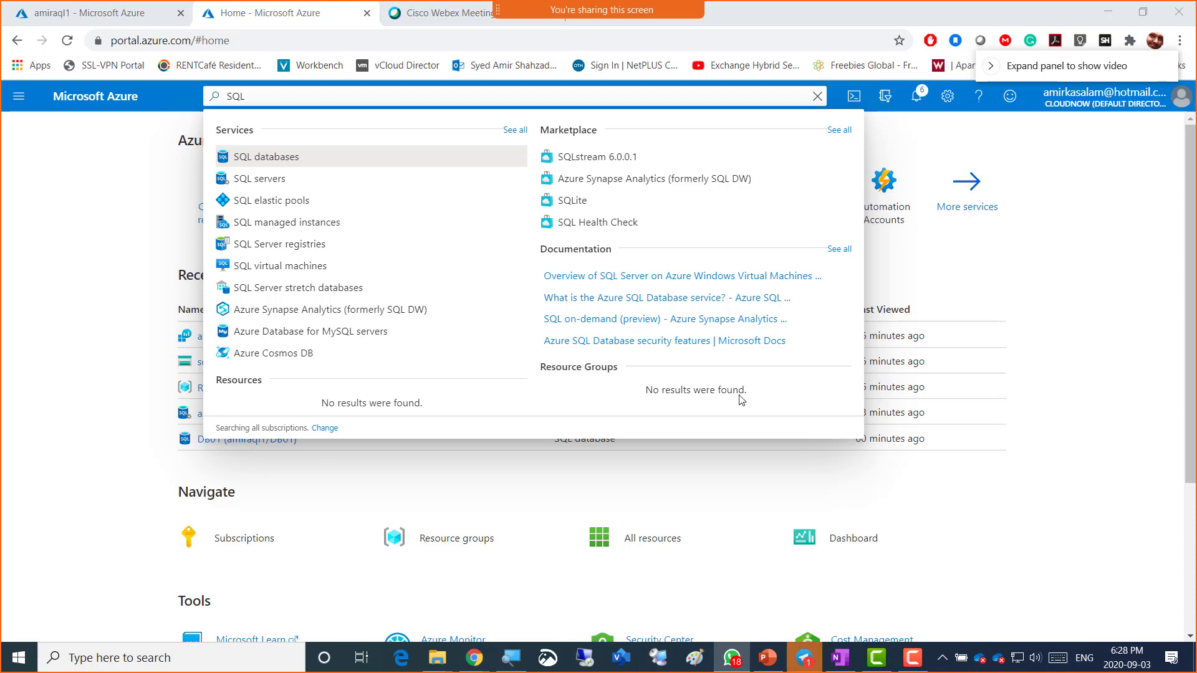
left_click(265, 181)
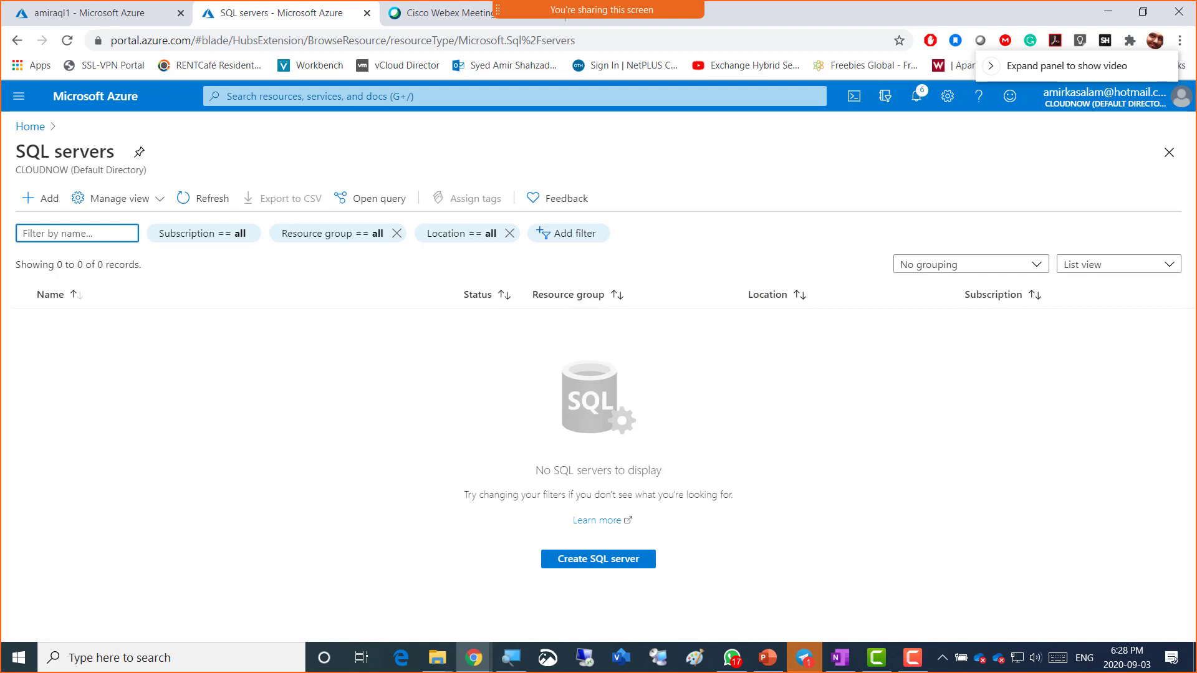
key("alt+Tab")
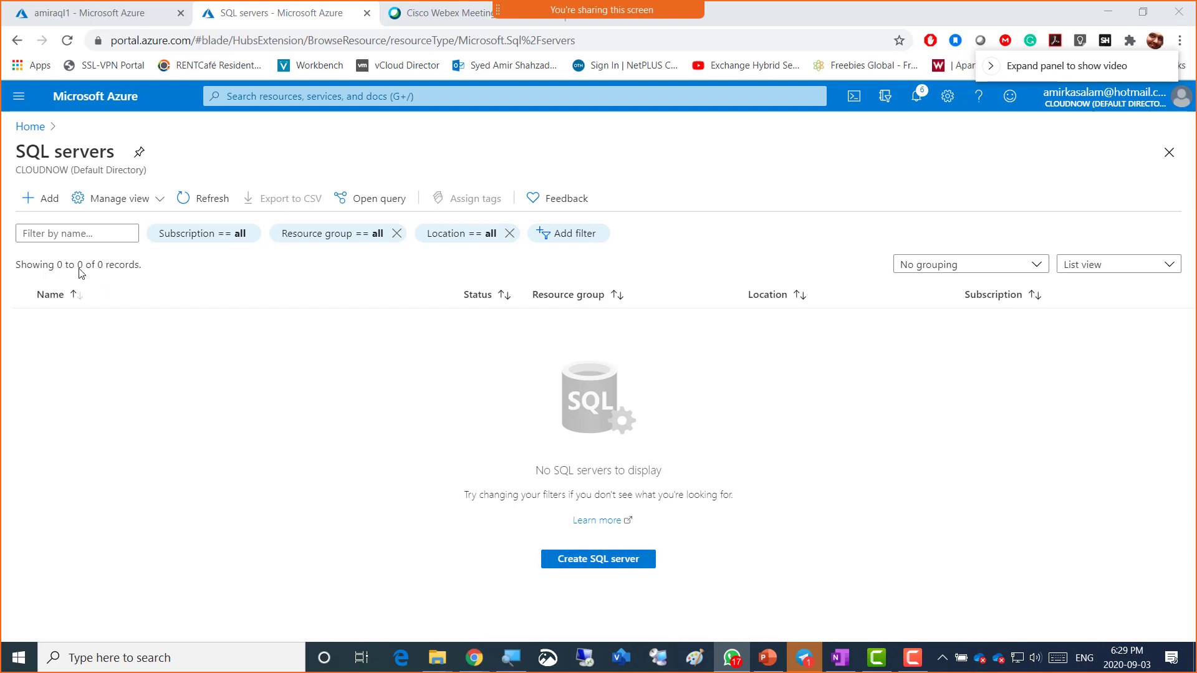
Step: Start a new SQL server and create resource group RG1-3Sept2020 for it
left_click(41, 199)
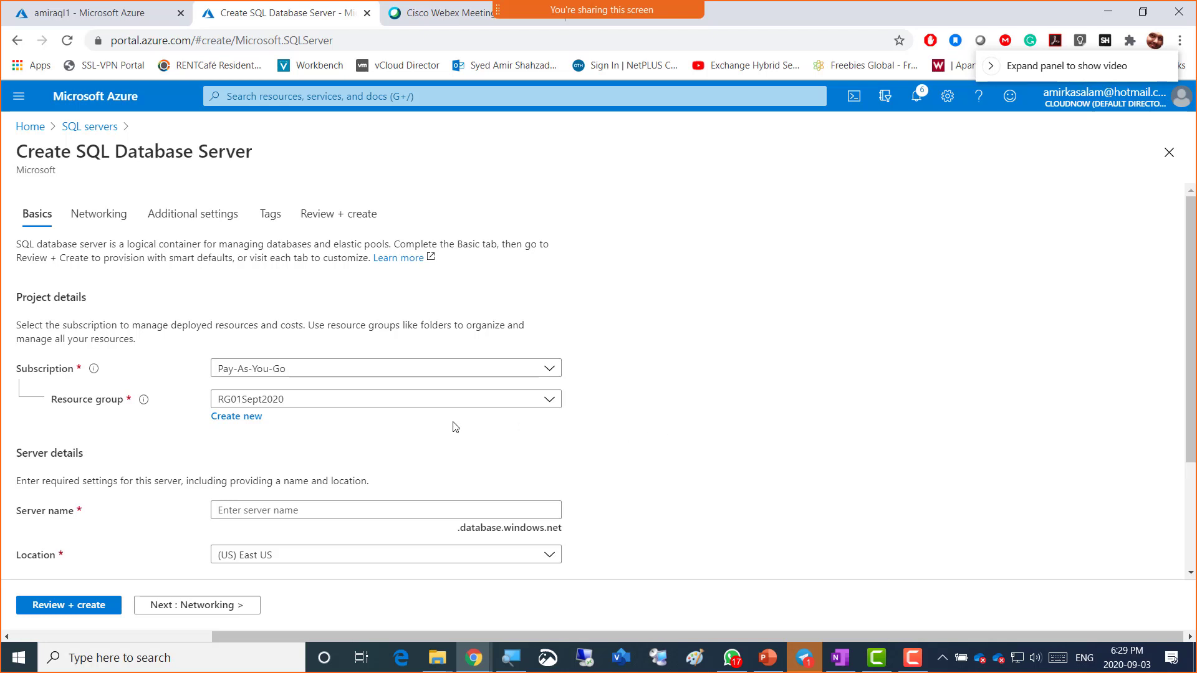
left_click(243, 426)
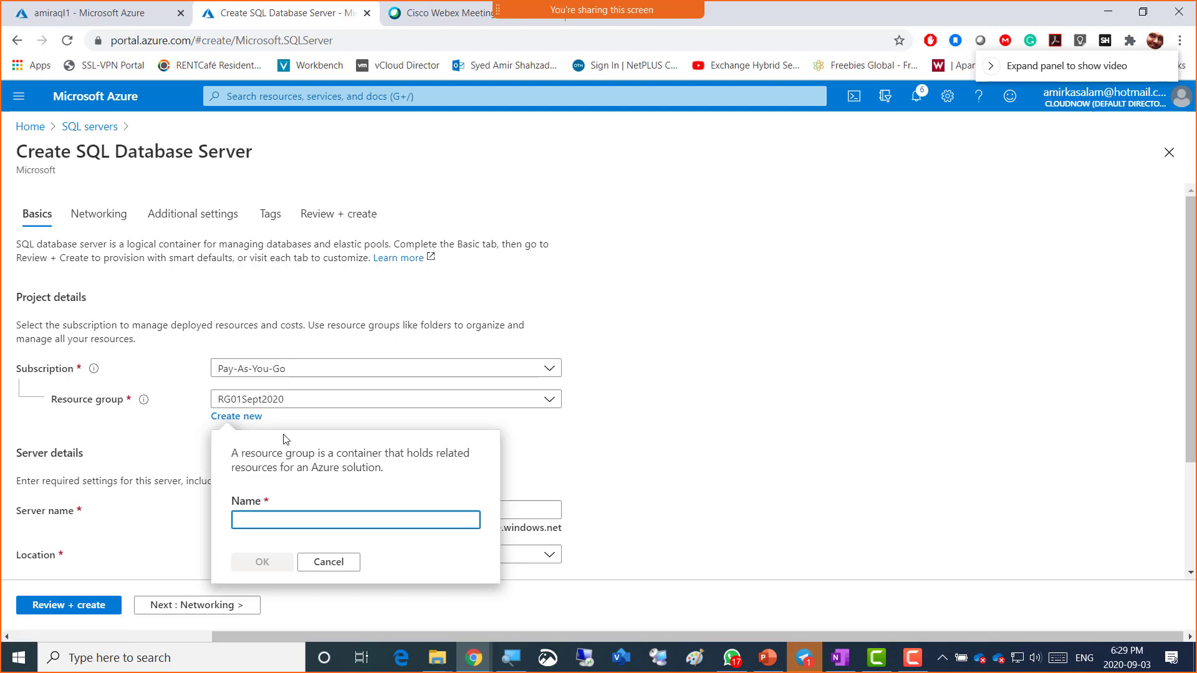
type("RG01")
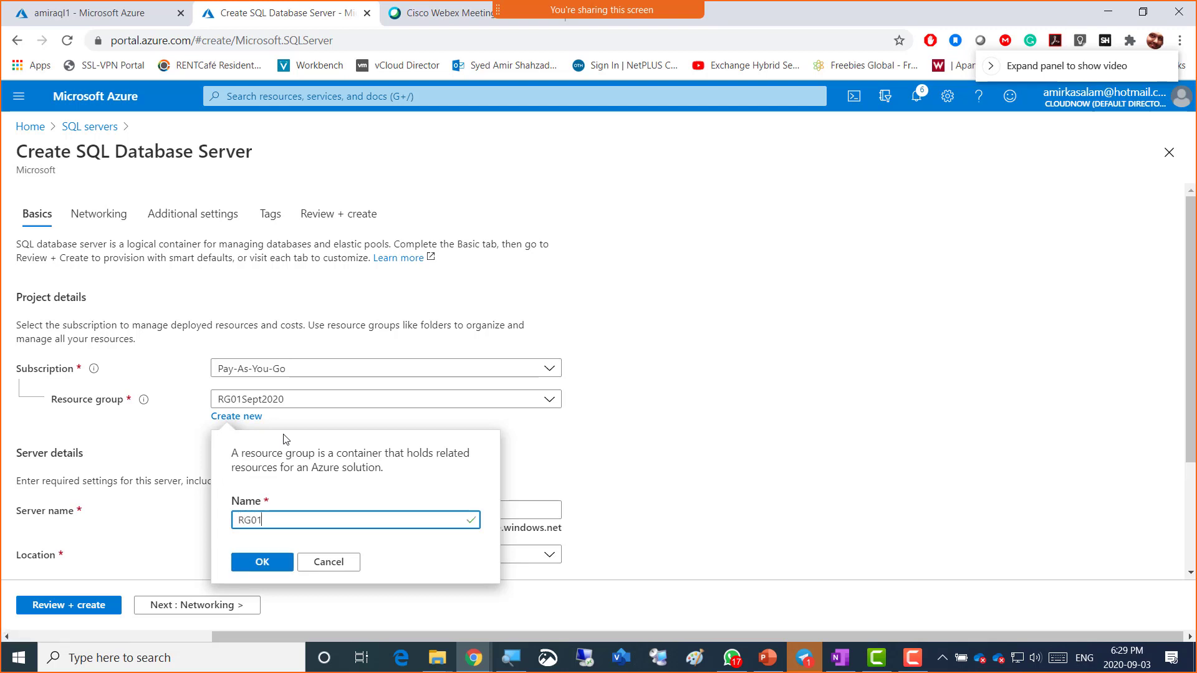
type("Sept2020")
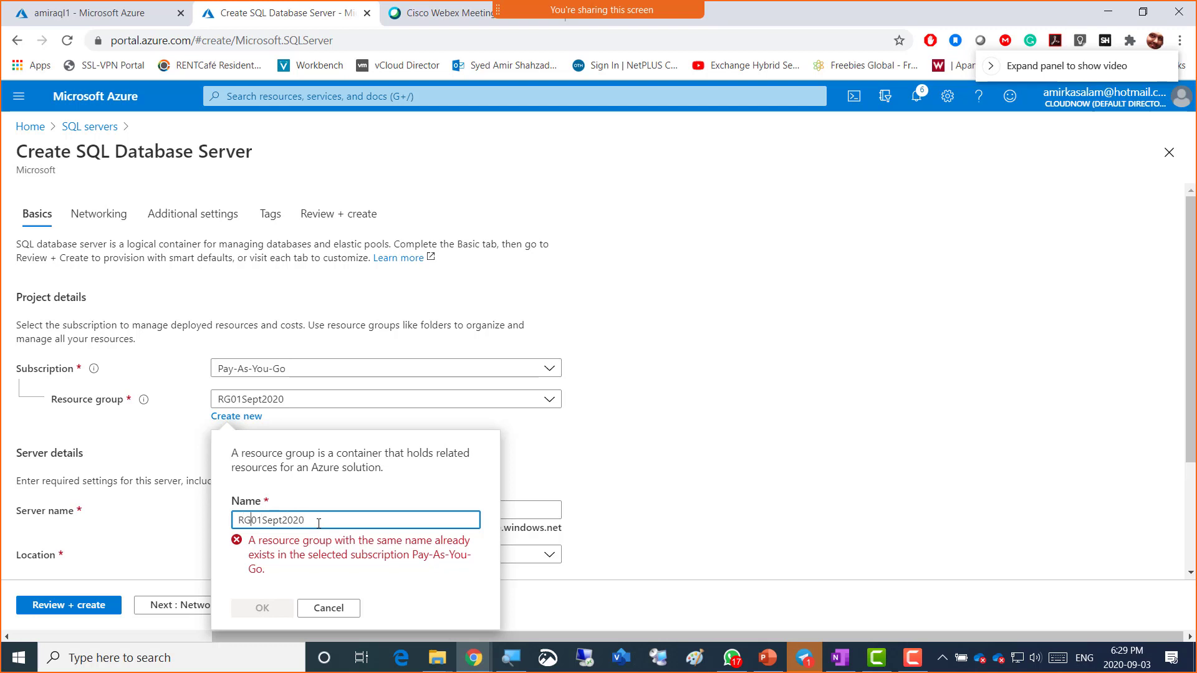
type("1")
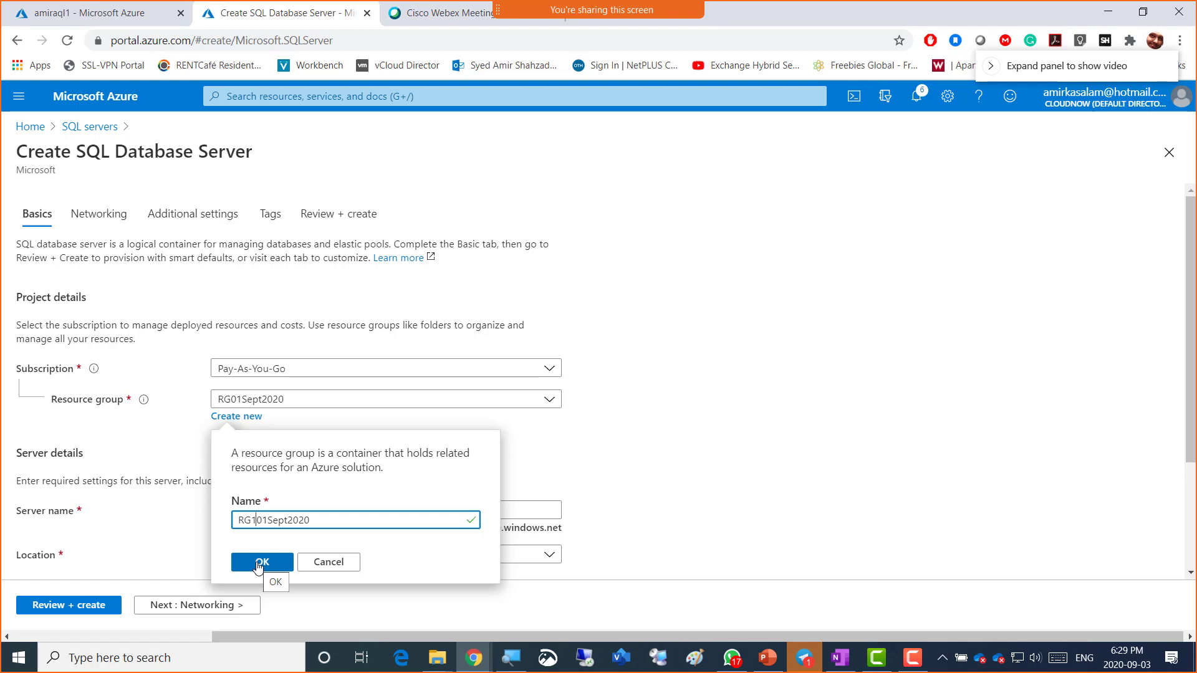
key("shift+Right")
type("3")
key("Left")
key("BackSpace")
type("-")
left_click(258, 563)
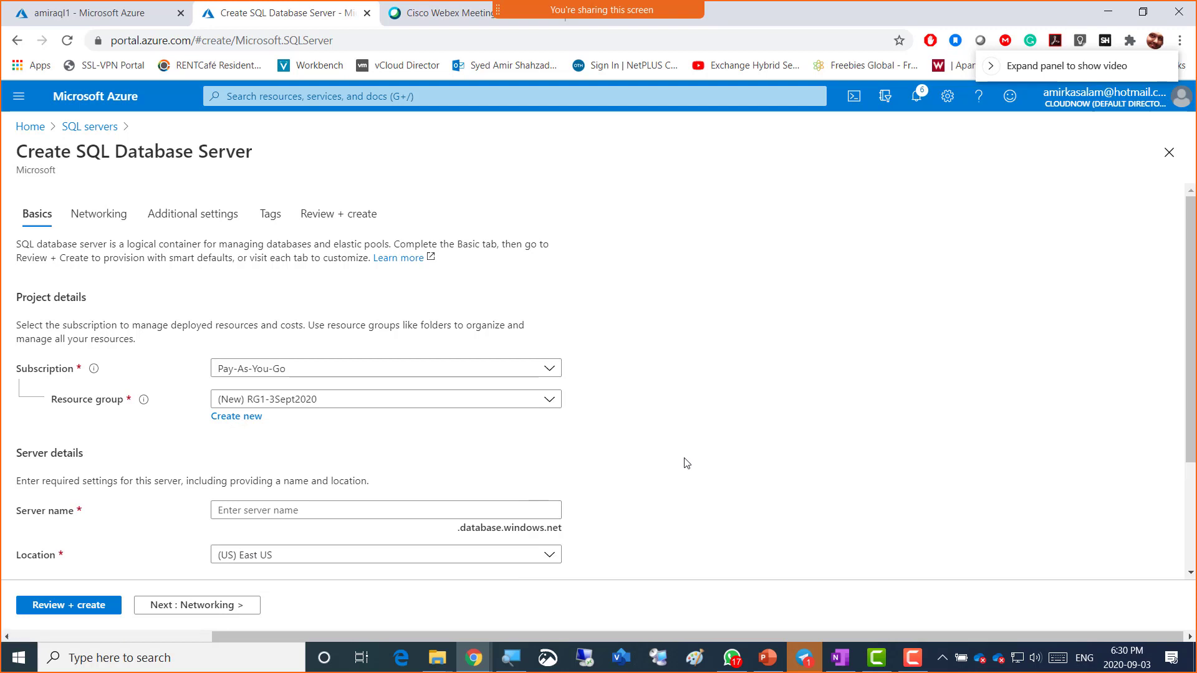
Step: Enter amirsqlserver03sept20 as the SQL server name
scroll(686, 463, "down", 1)
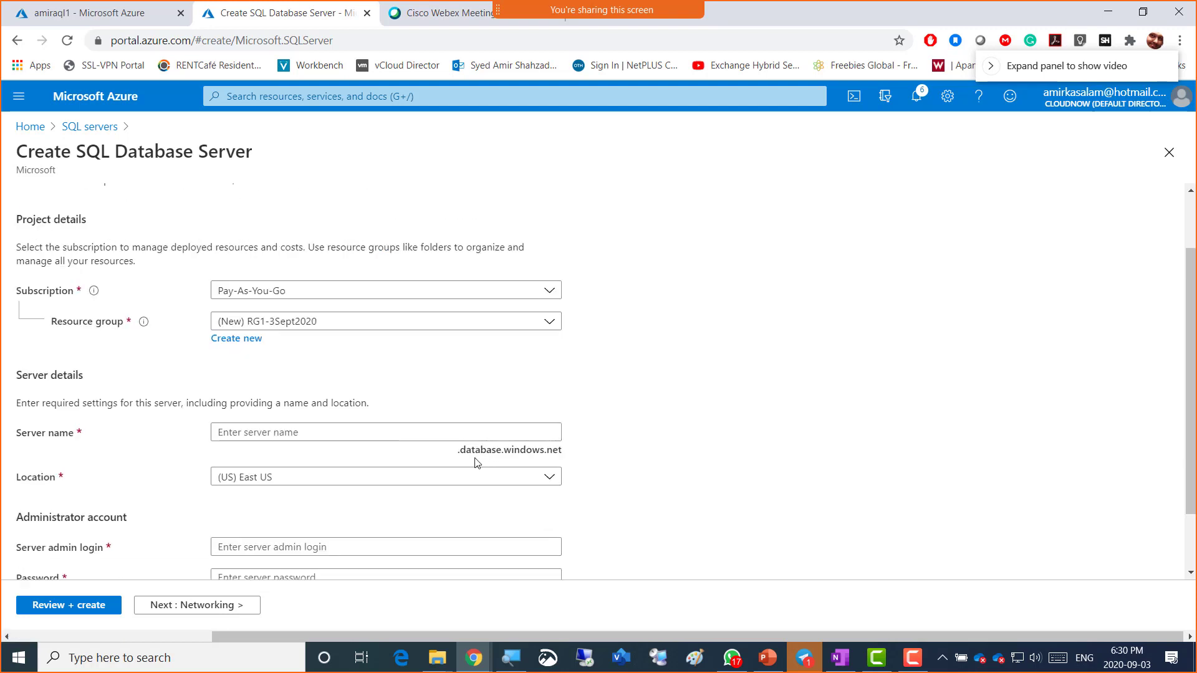
left_click_drag(458, 450, 566, 459)
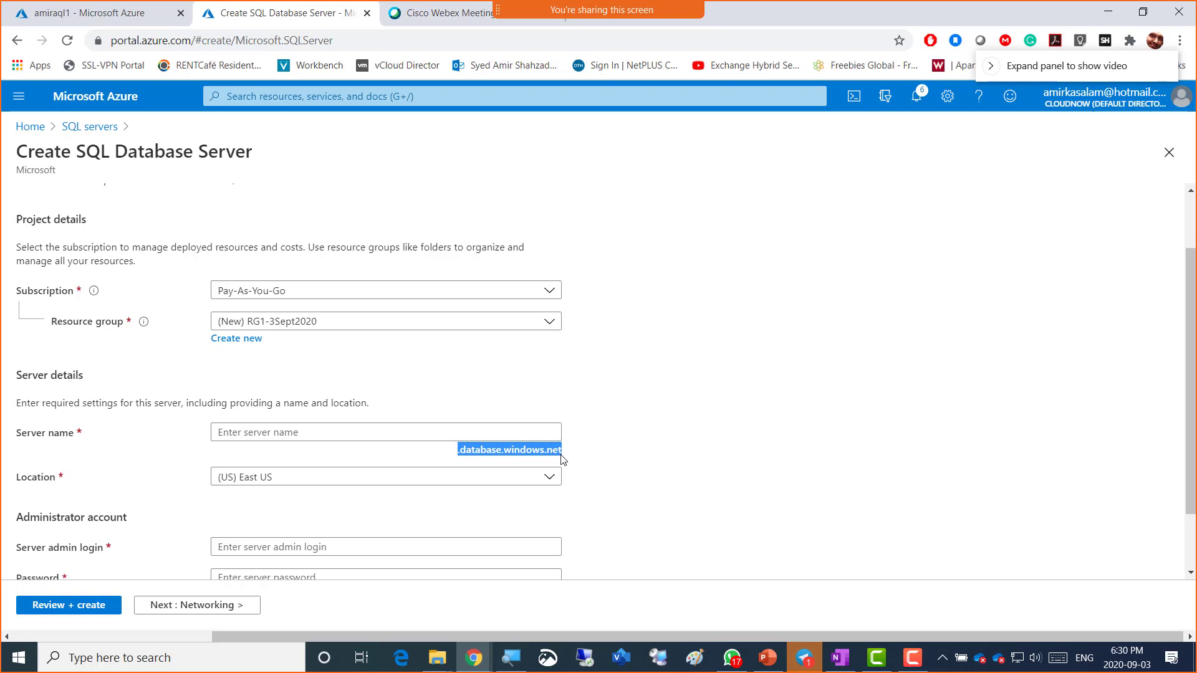
left_click(261, 431)
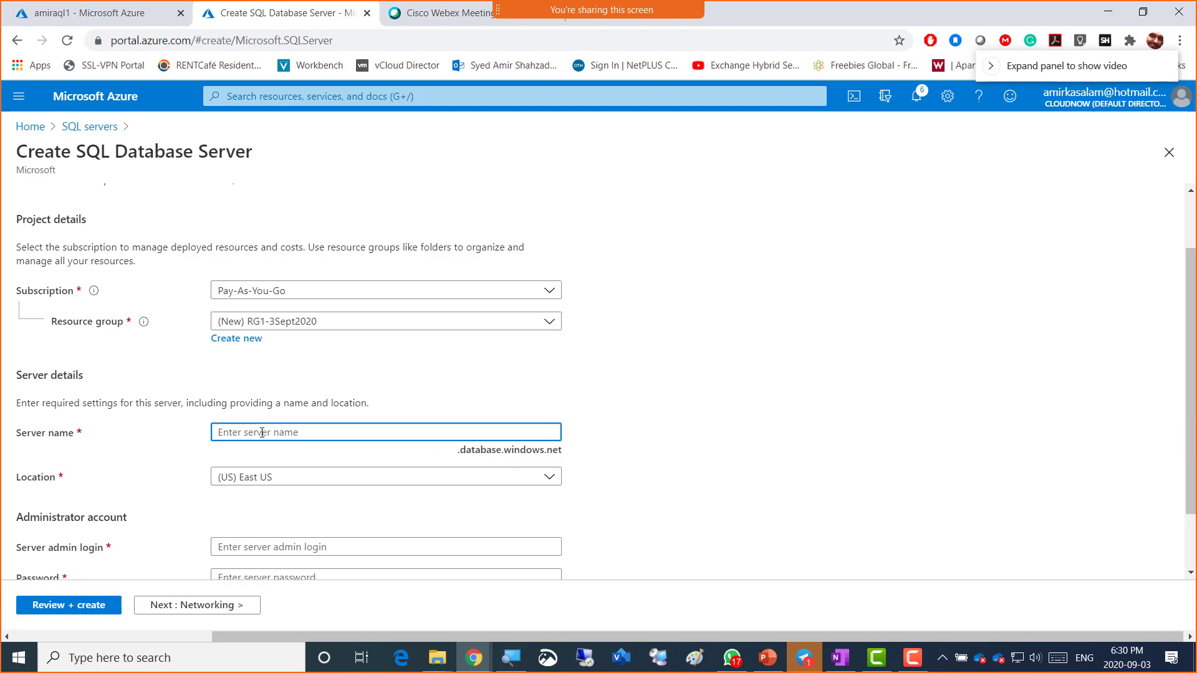
type("amirsql")
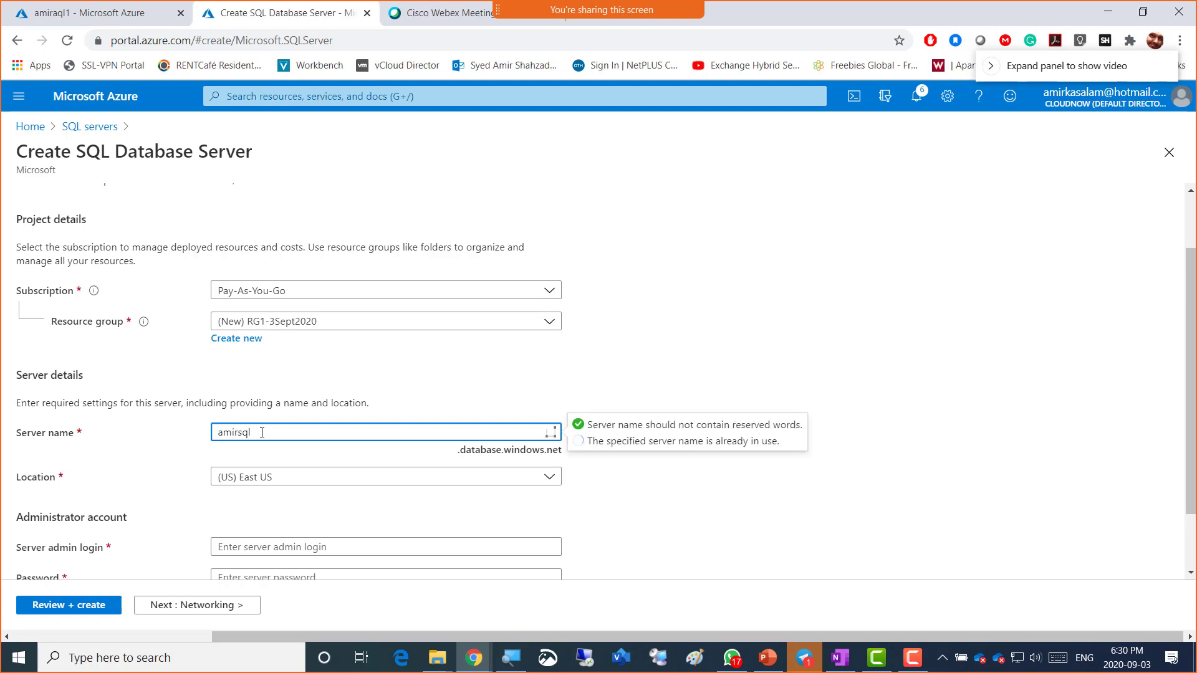
type("server03sept20")
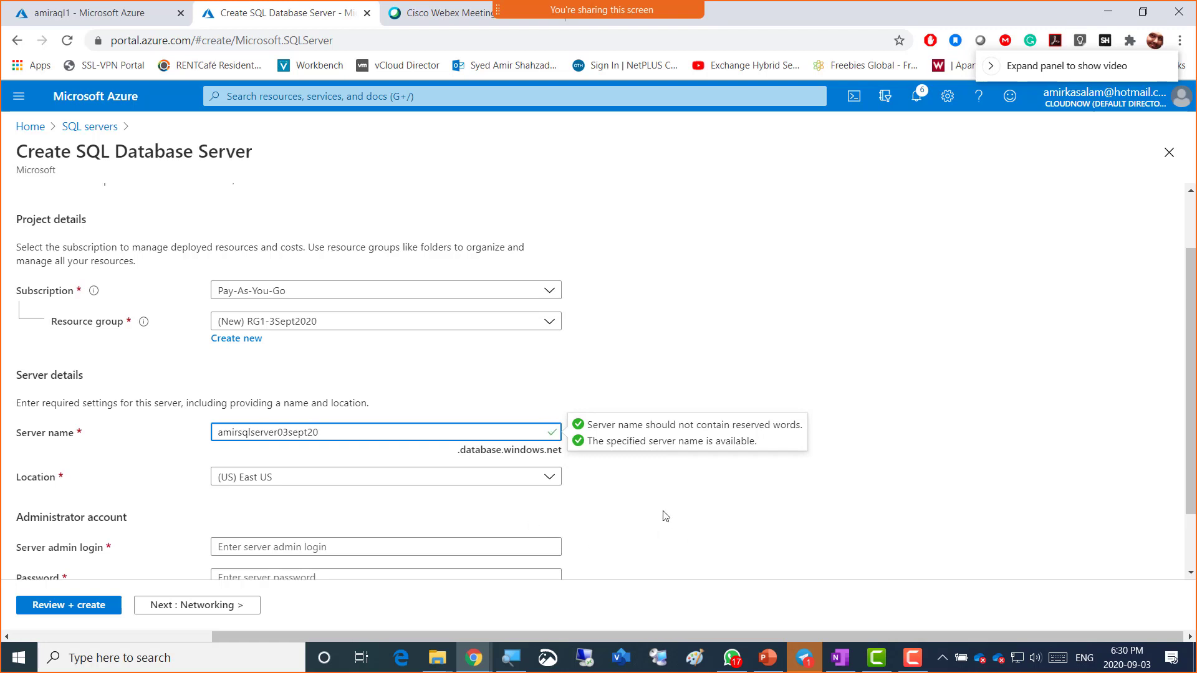
left_click(665, 516)
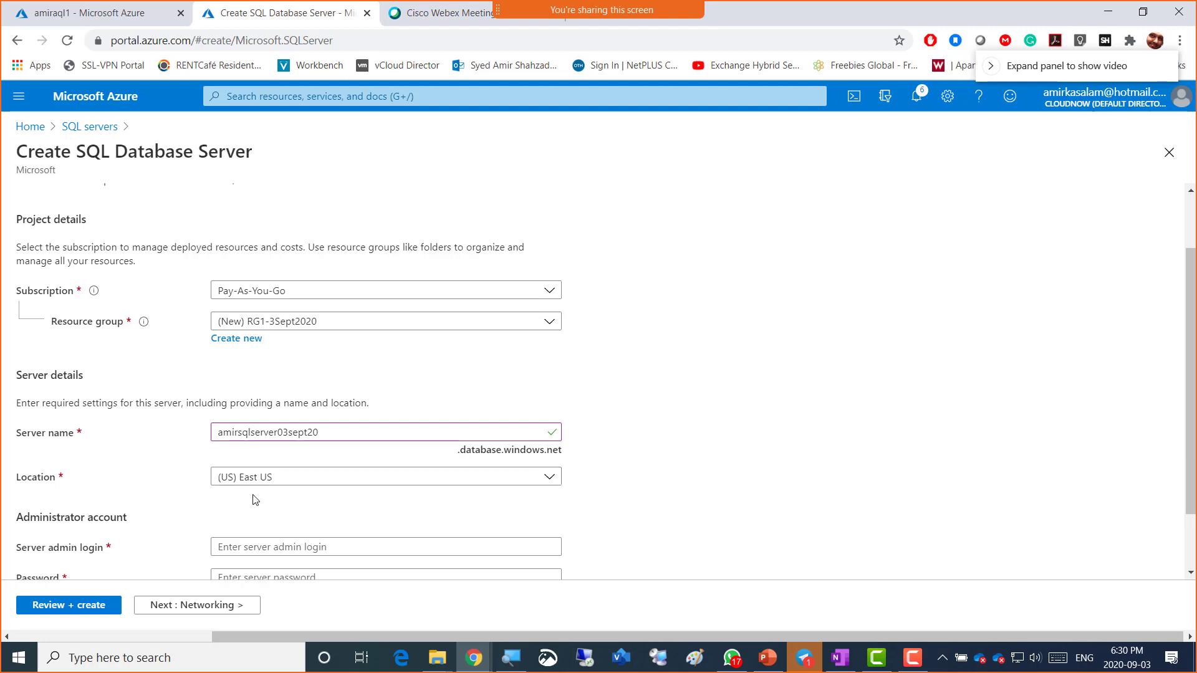
Step: Check the server's .database.windows.net address and its available-name validation
scroll(666, 476, "down", 1)
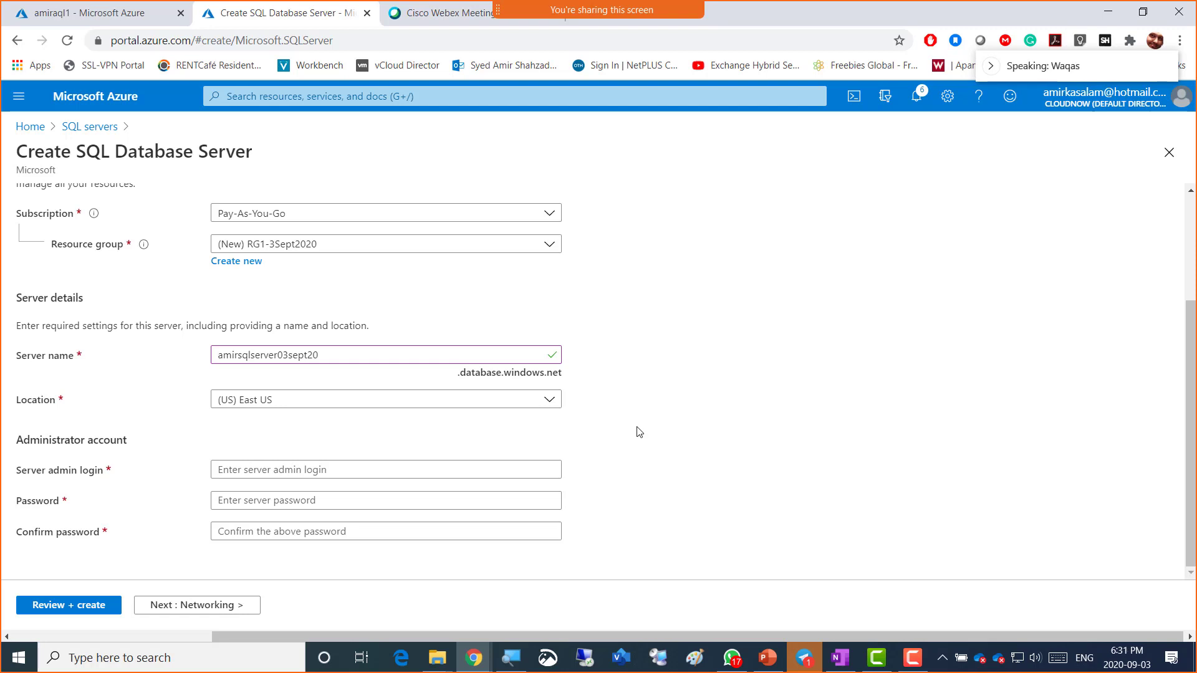
scroll(649, 435, "up", 1)
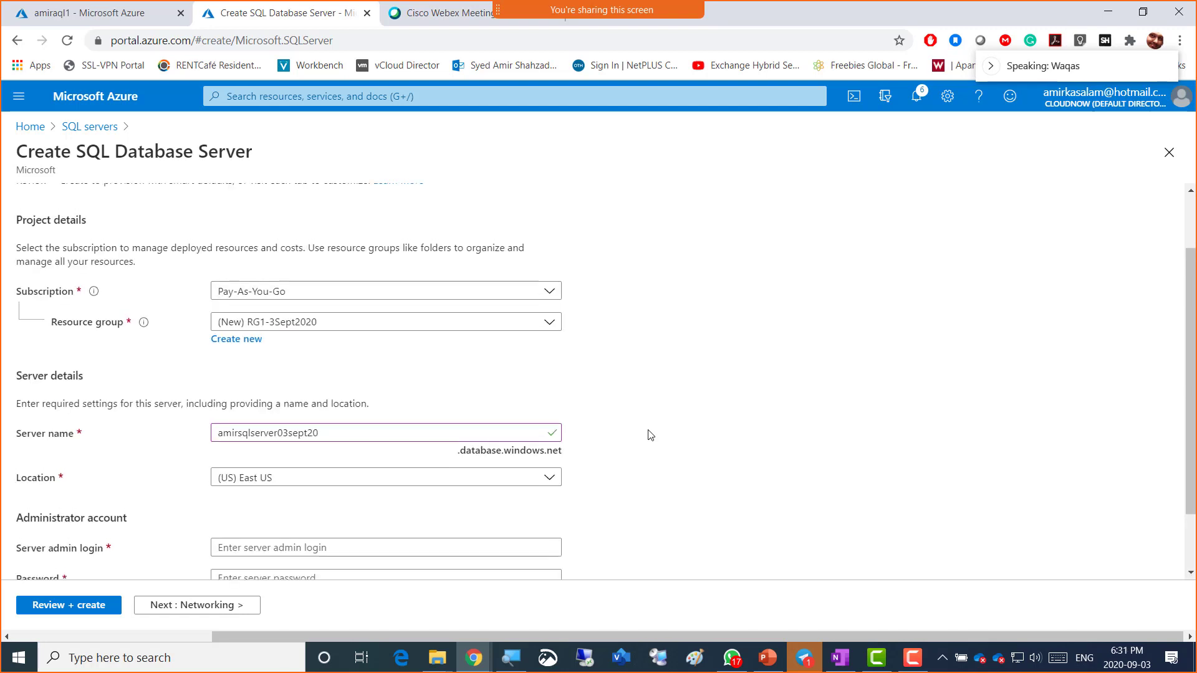
scroll(651, 435, "down", 1)
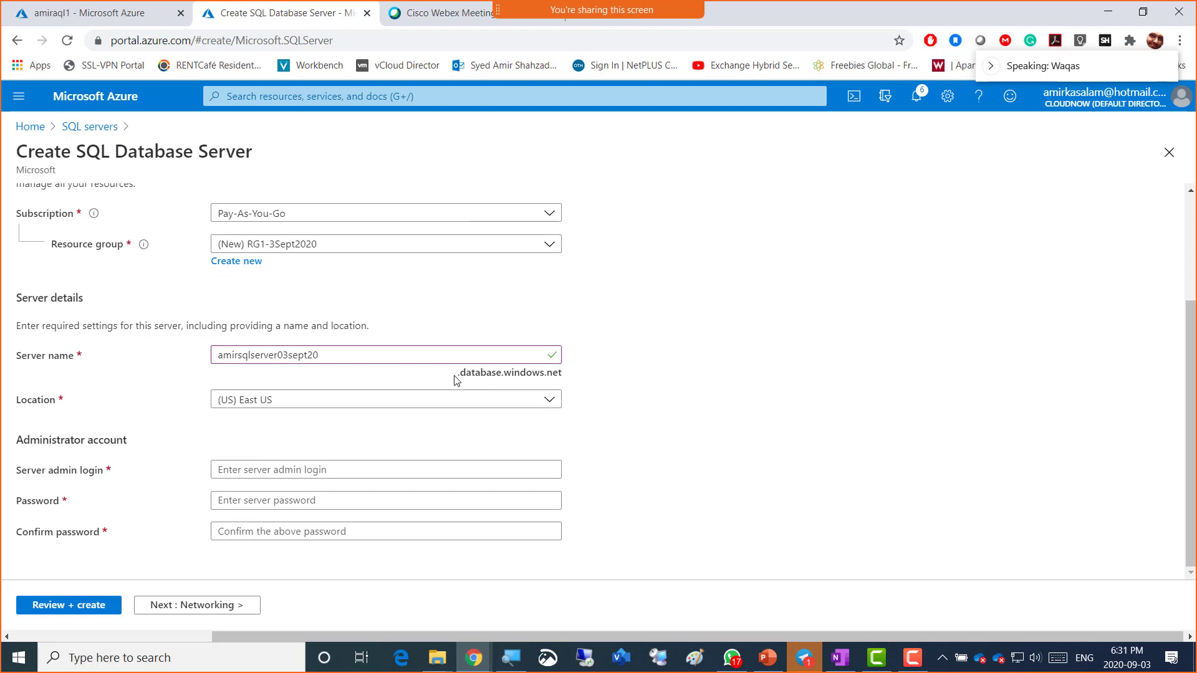
left_click_drag(458, 374, 559, 374)
left_click(584, 390)
left_click(419, 96)
type("SQL")
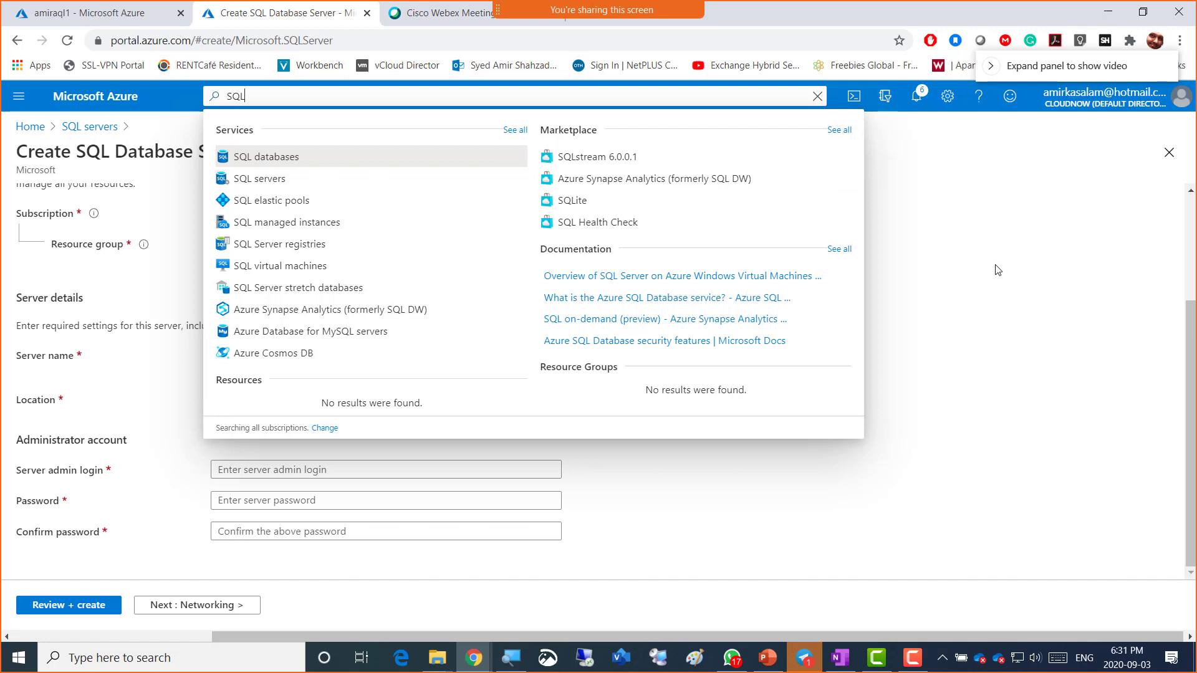
left_click(993, 280)
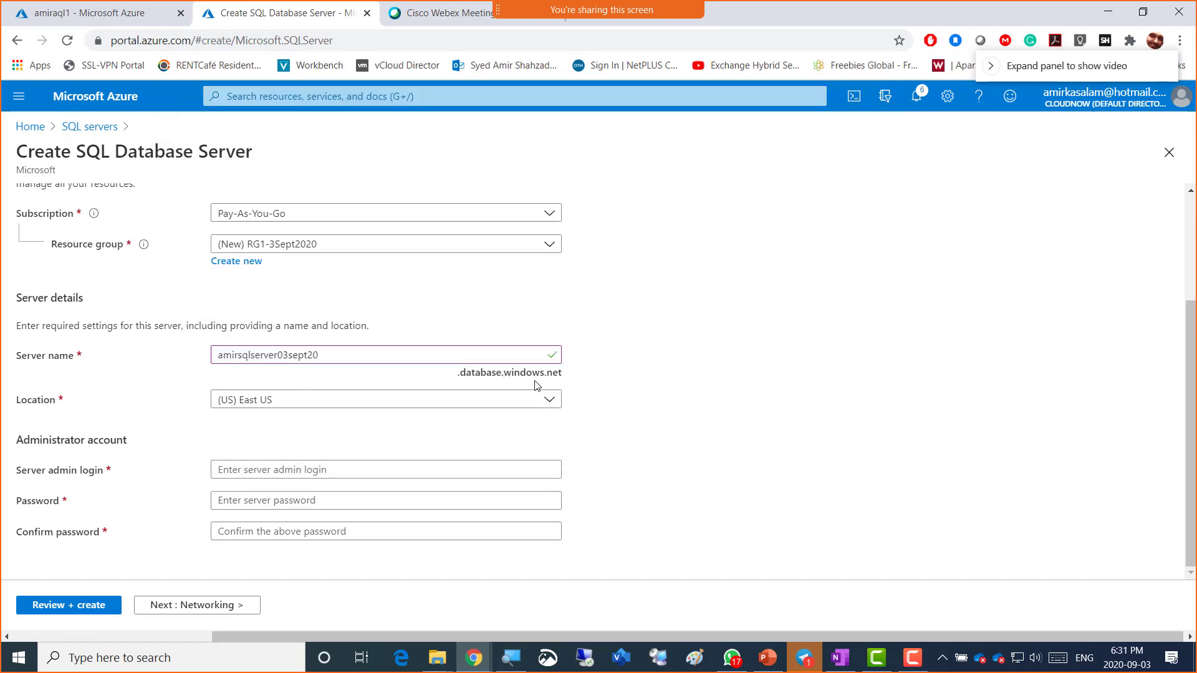
left_click_drag(540, 377, 474, 378)
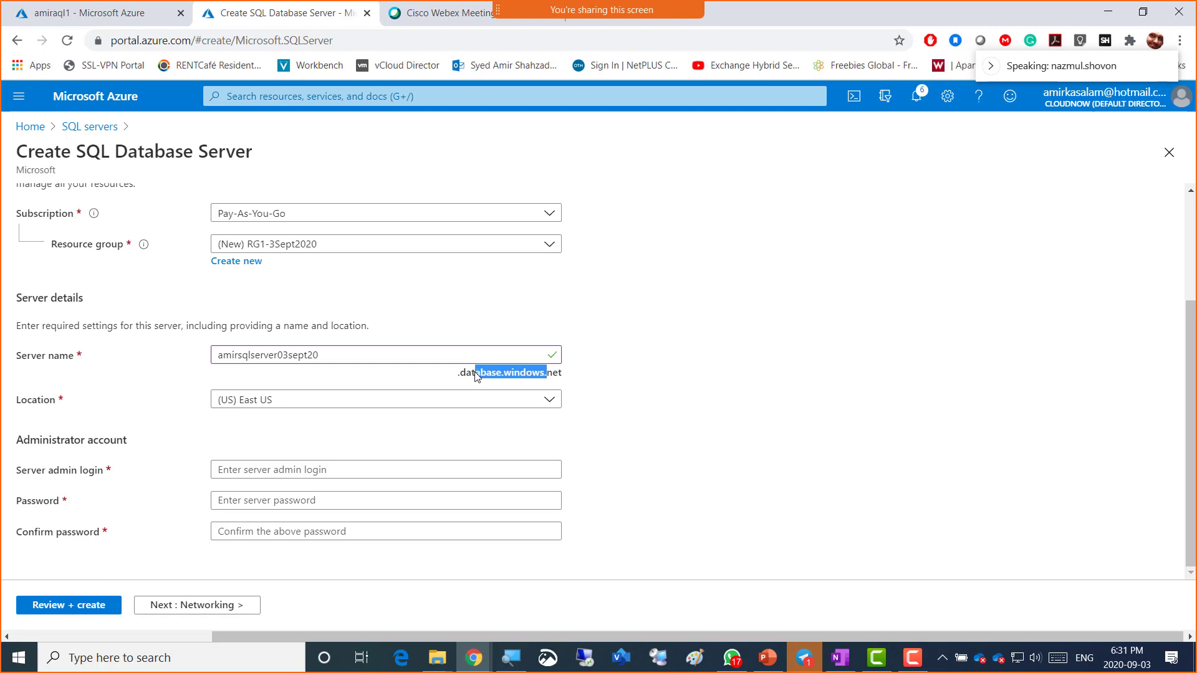
left_click(641, 388)
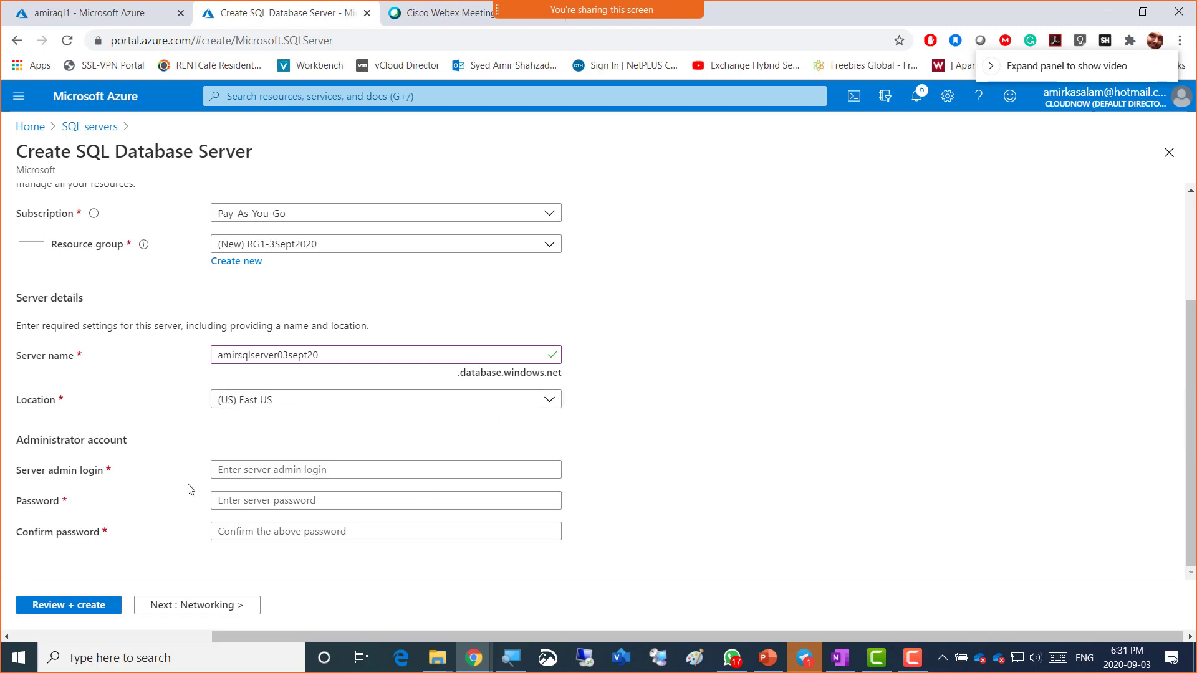
Step: Enter the server admin login, the password, and a matching password confirmation
left_click(231, 467)
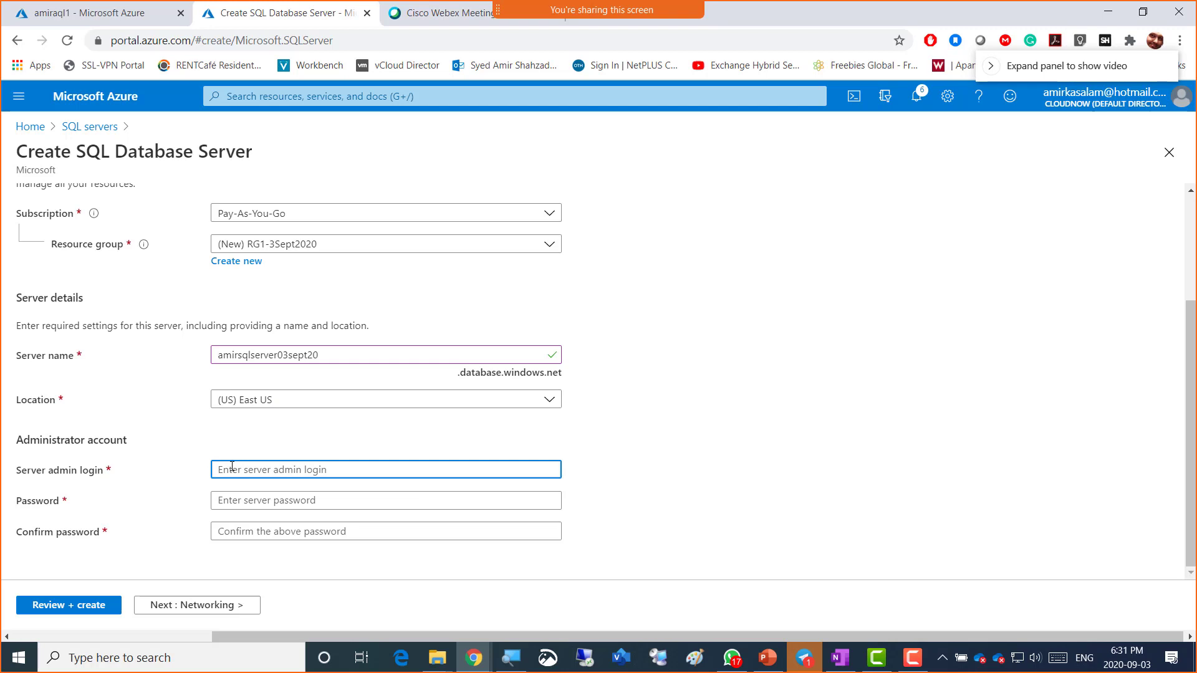
type("amiradmin")
key("Tab")
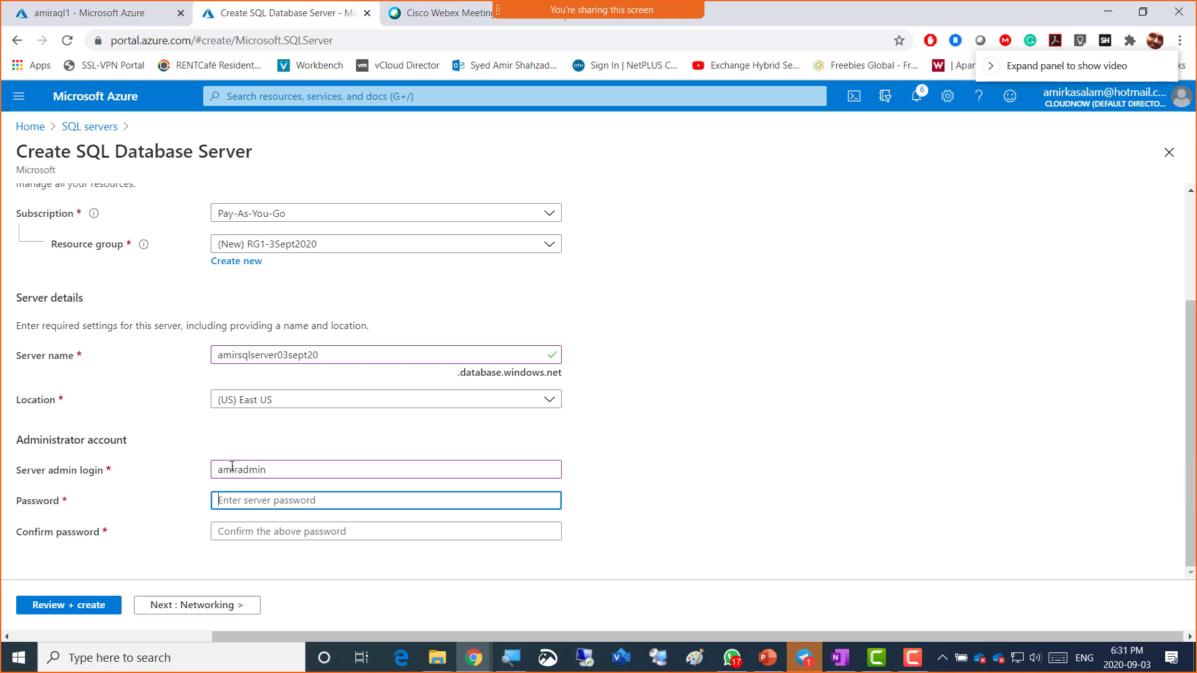
type("********")
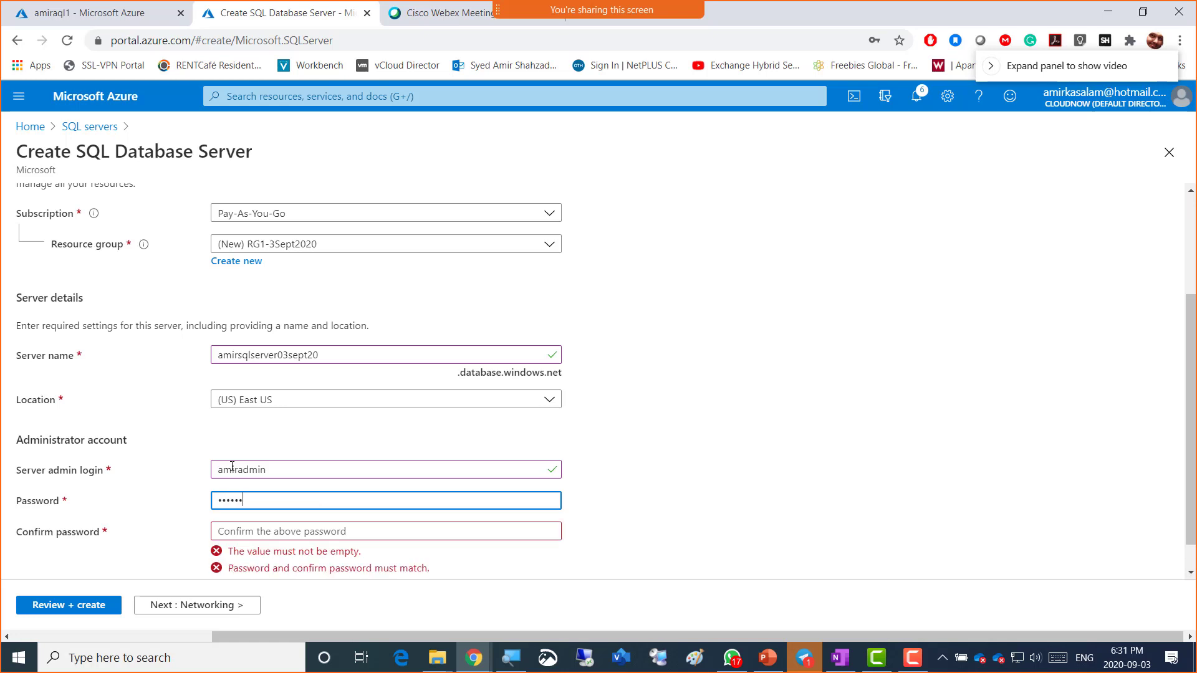
type("****")
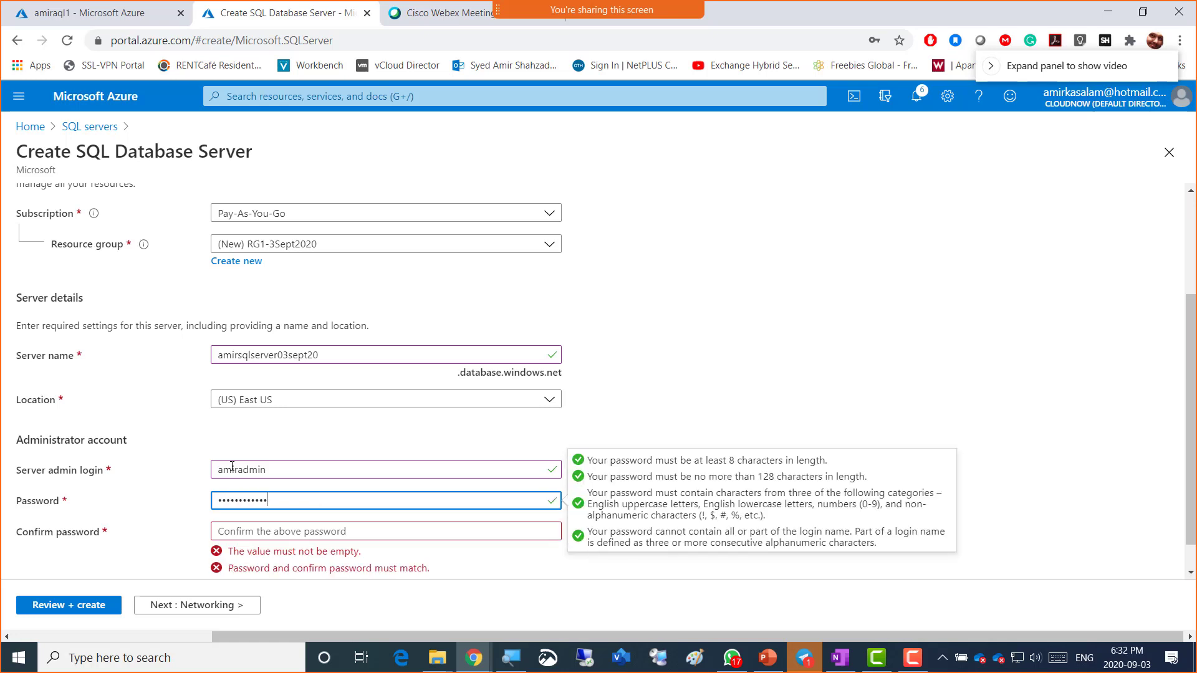
key("Tab")
type("********")
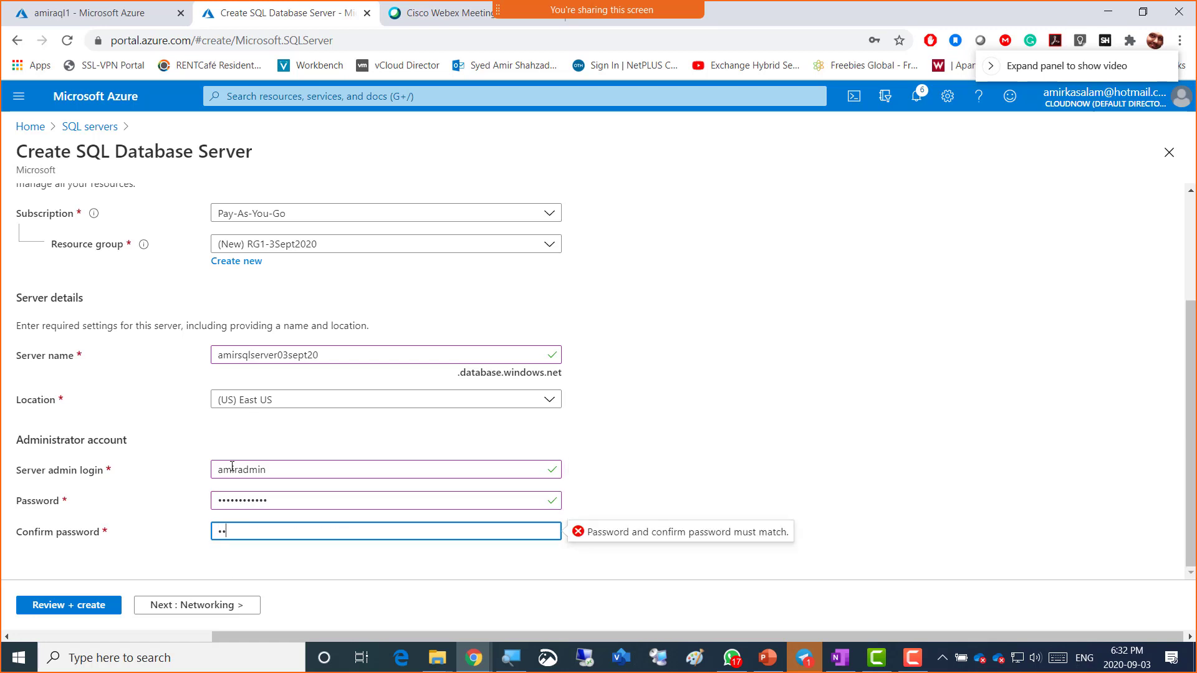
type("****")
left_click(636, 489)
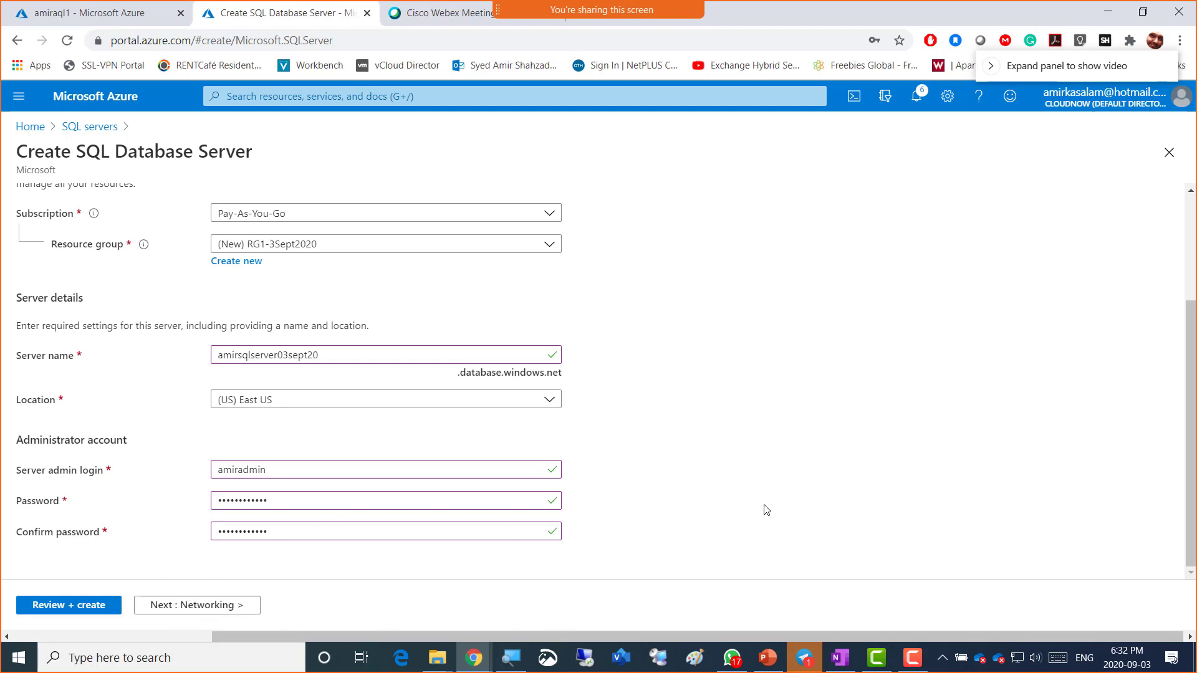
Step: Record the admin login and password on two lines of a new Notepad note
key("super+r")
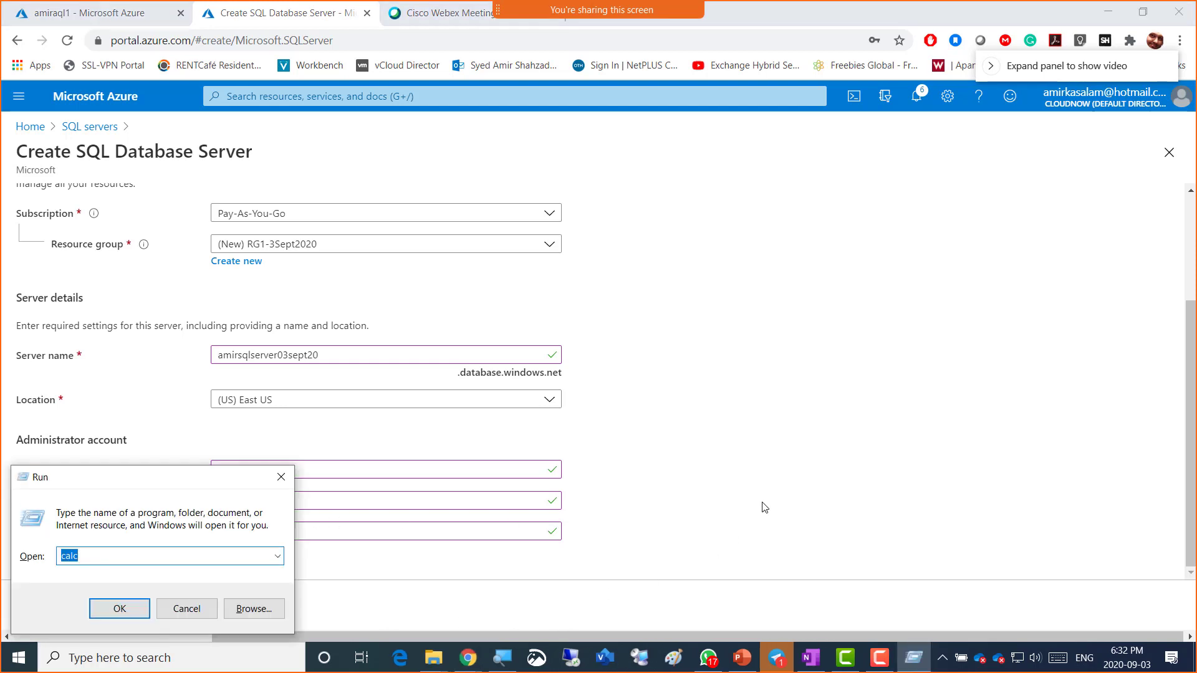
key("Return")
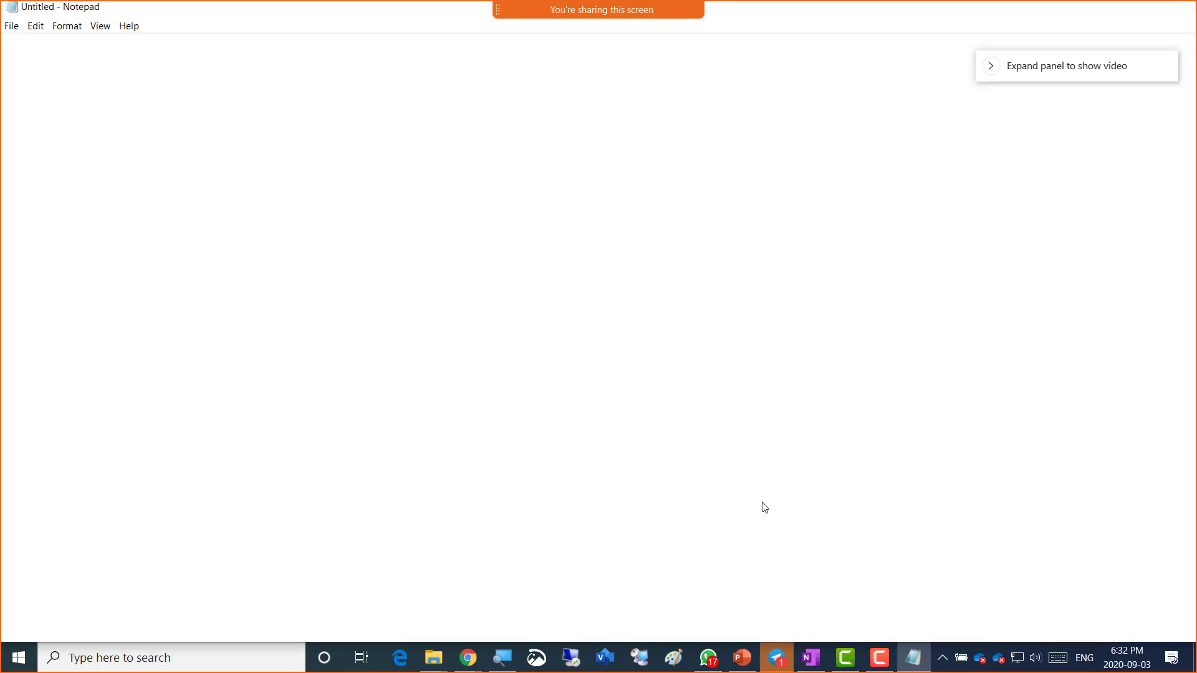
key("Return")
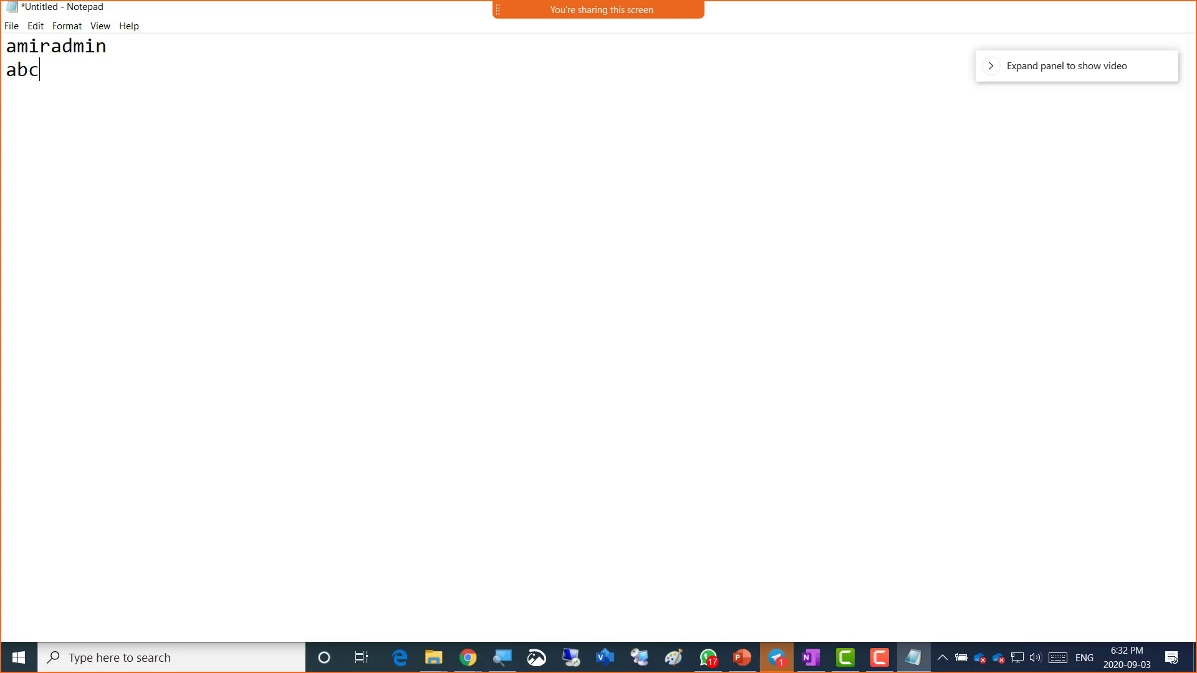
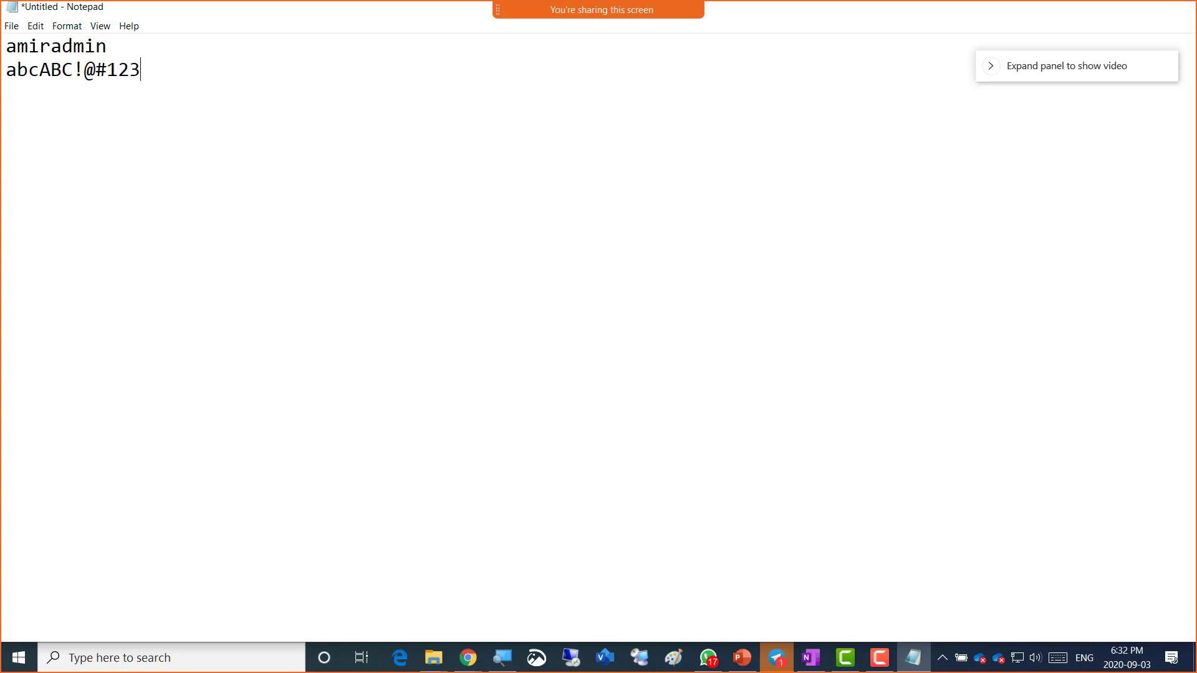
key("alt+Tab")
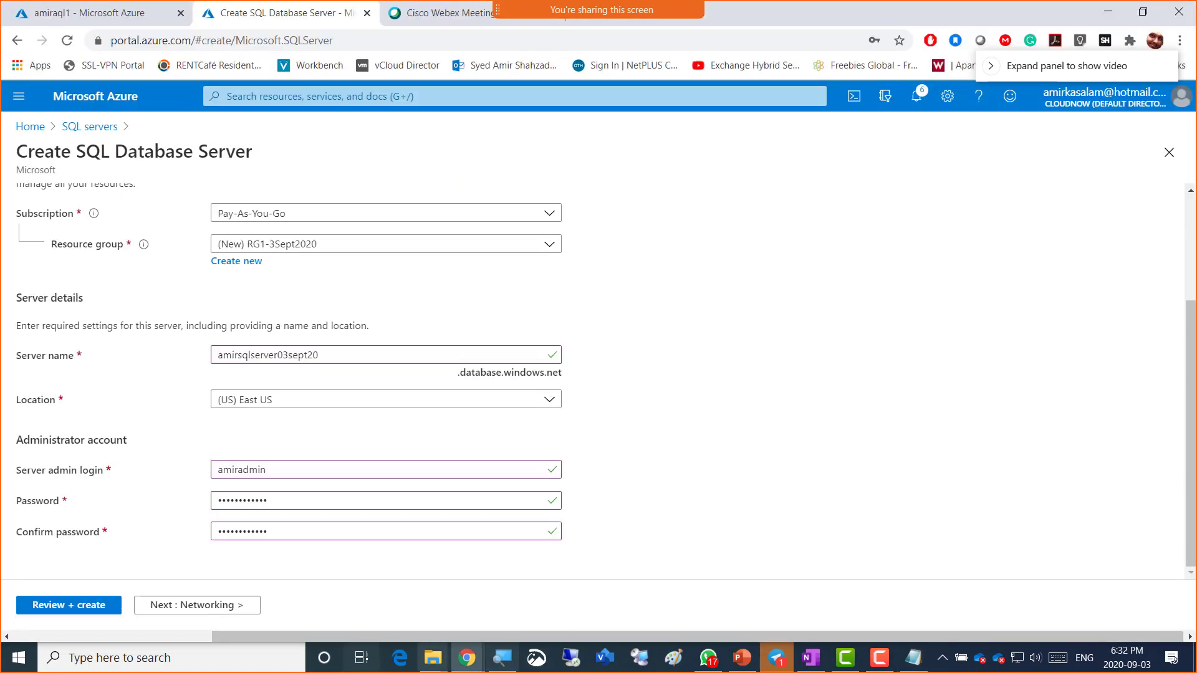
Step: On Networking, set 'Allow Azure services and resources to access this server' to Yes
left_click(222, 604)
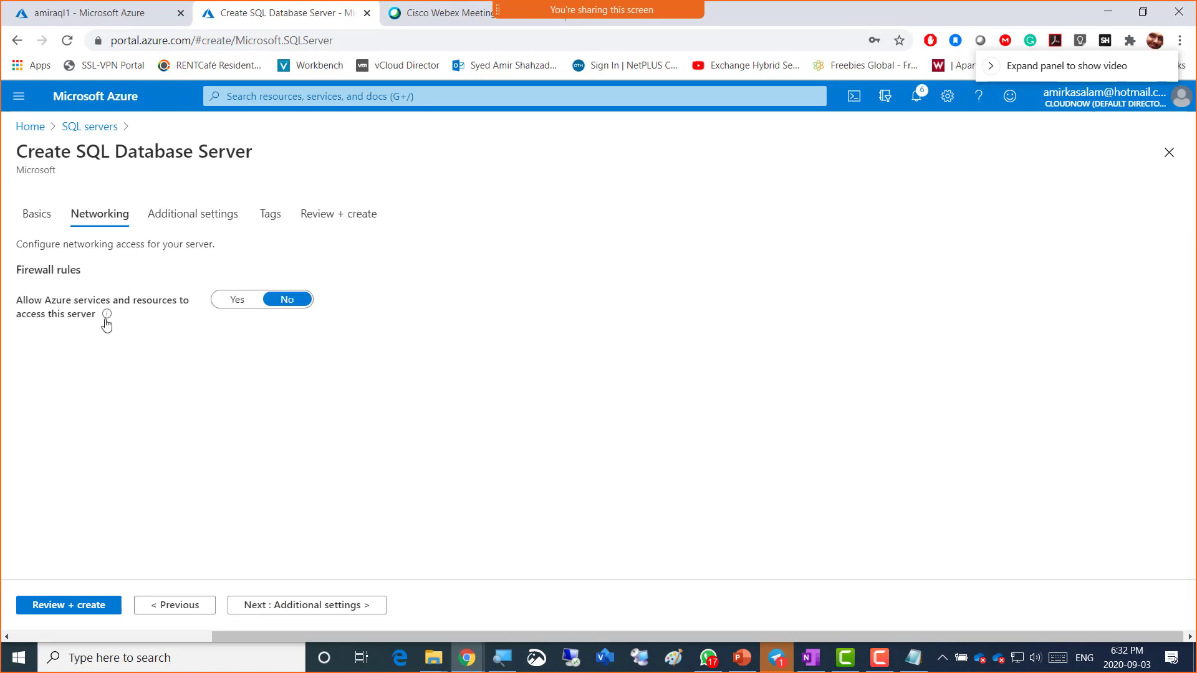
mouse_move(108, 318)
left_click(240, 302)
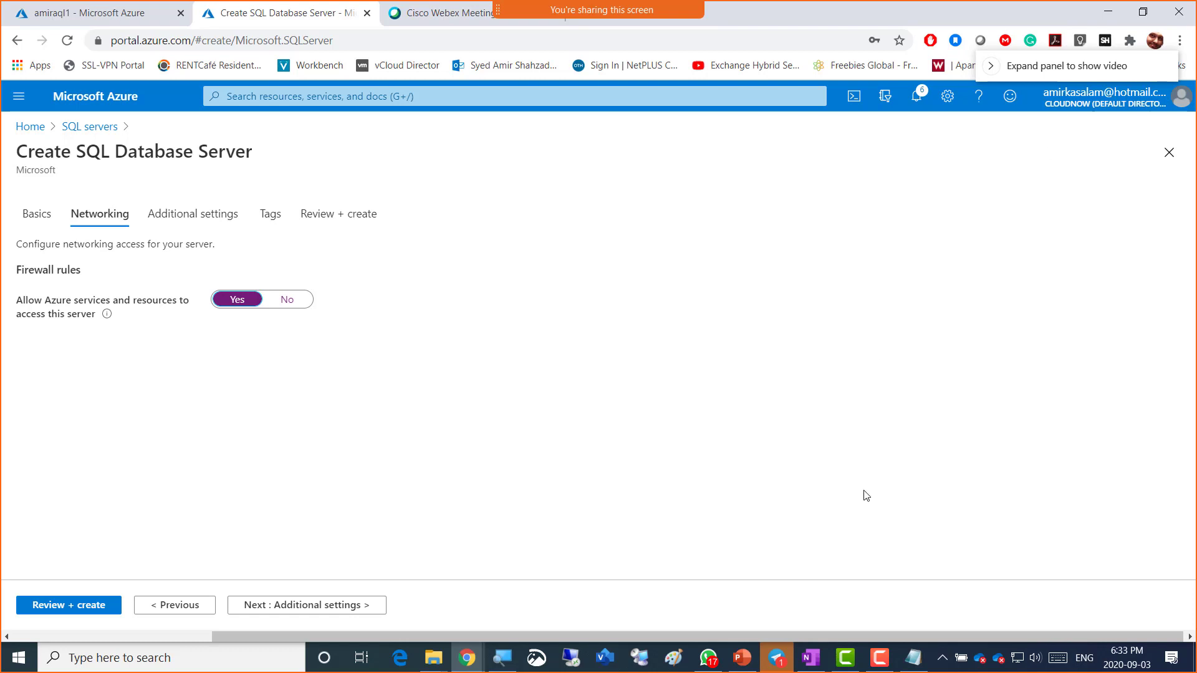
left_click(916, 658)
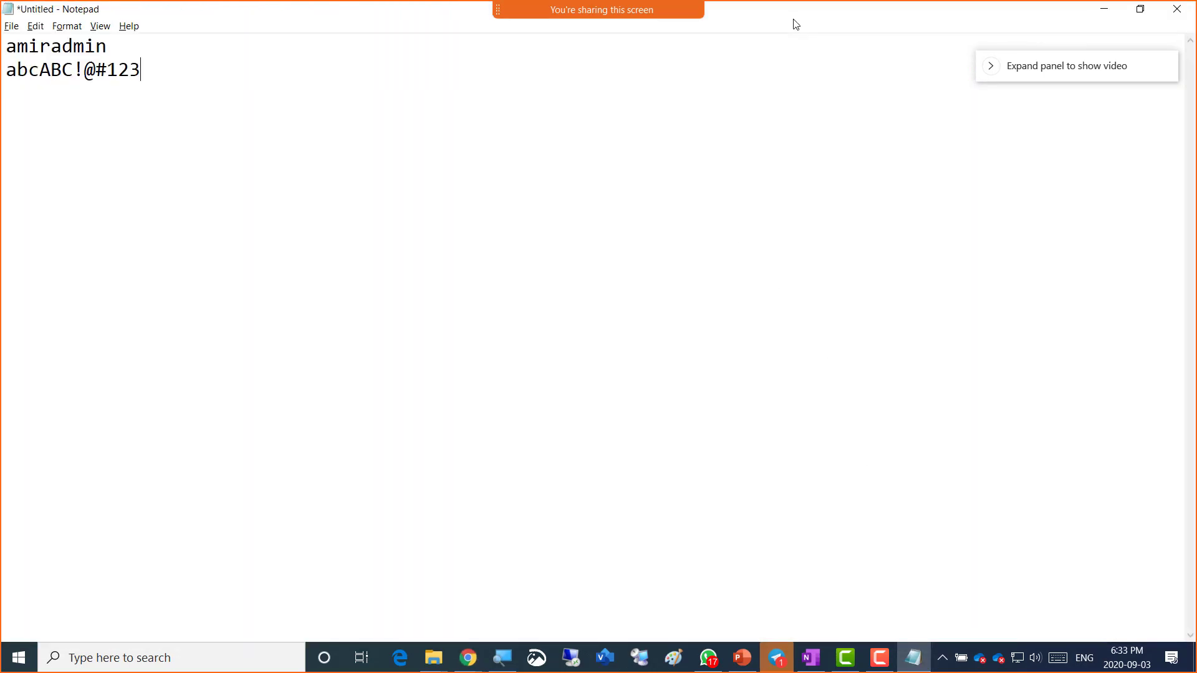
left_click(1104, 9)
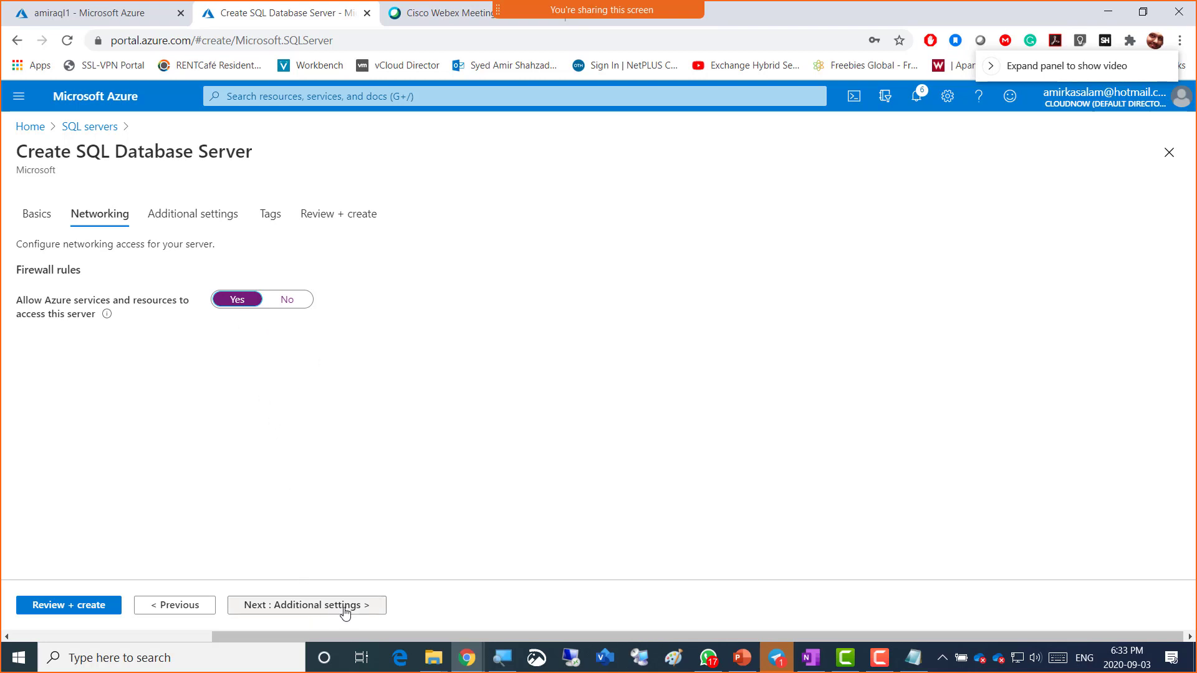
Step: Start the advanced data security free trial under Additional settings, then continue to Tags
left_click(322, 608)
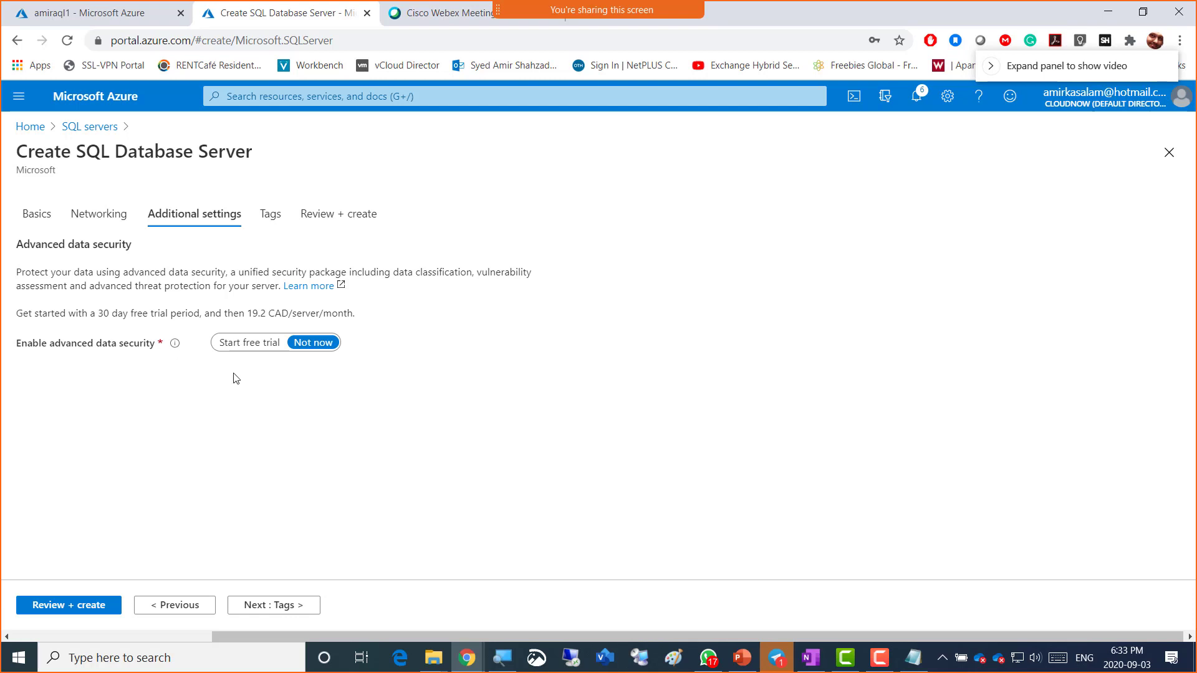
left_click(249, 344)
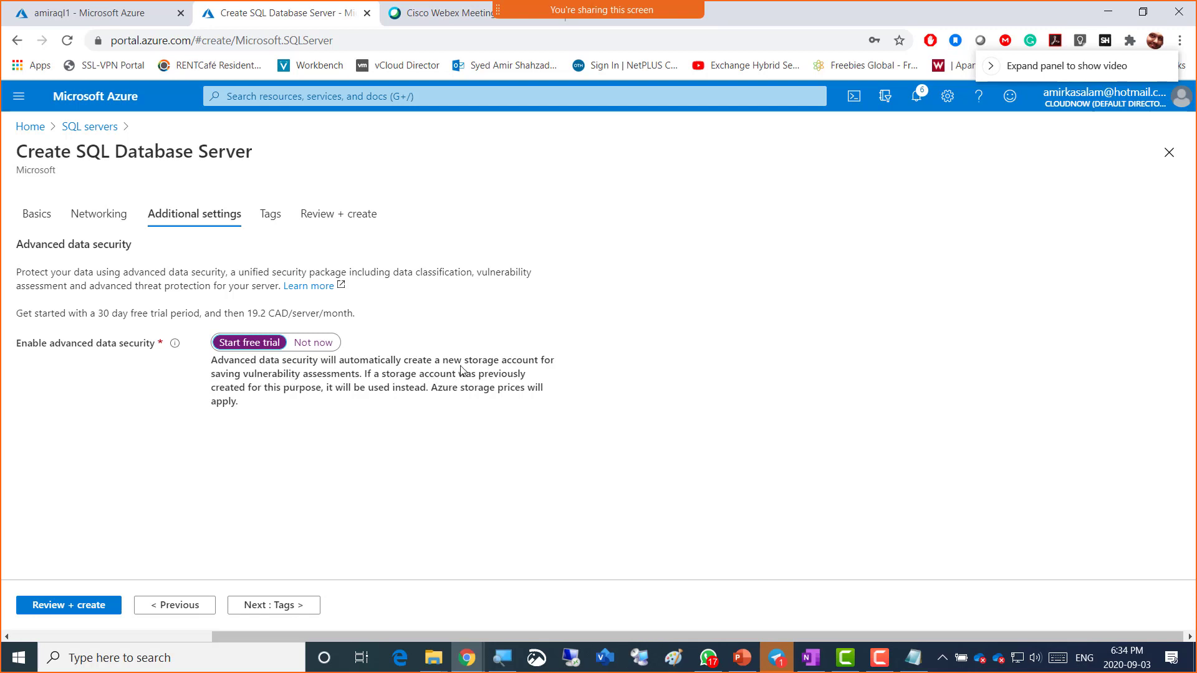
left_click_drag(538, 364, 467, 364)
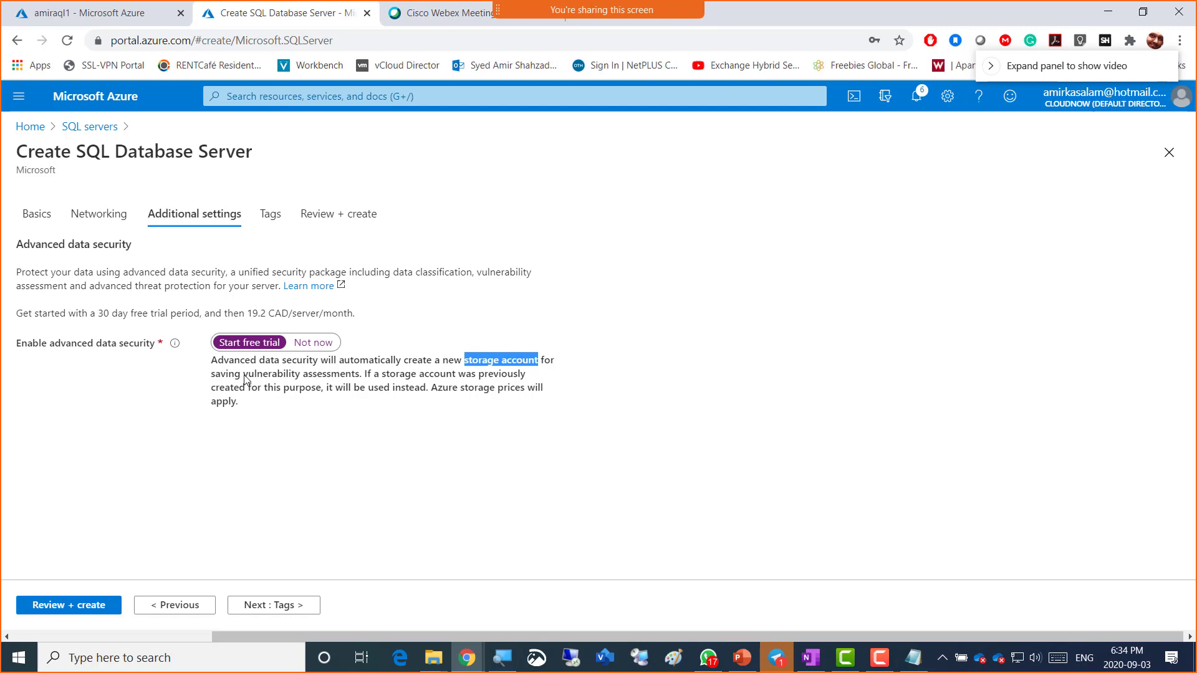
left_click_drag(244, 375, 360, 378)
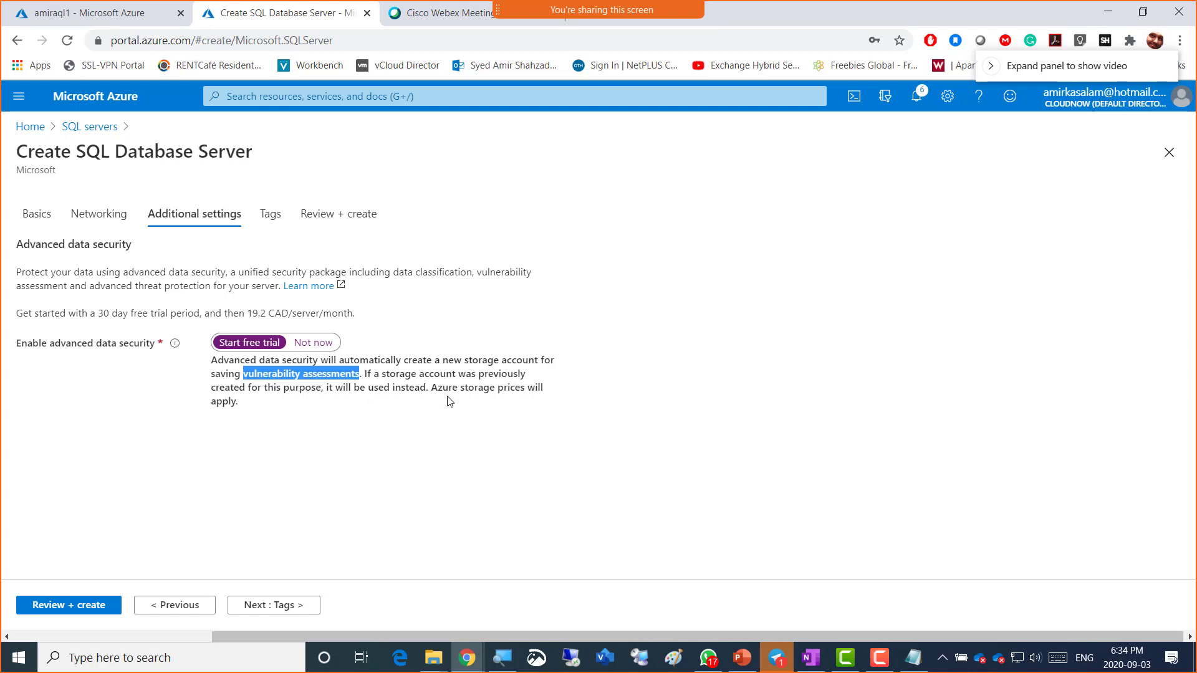
left_click_drag(452, 387, 524, 388)
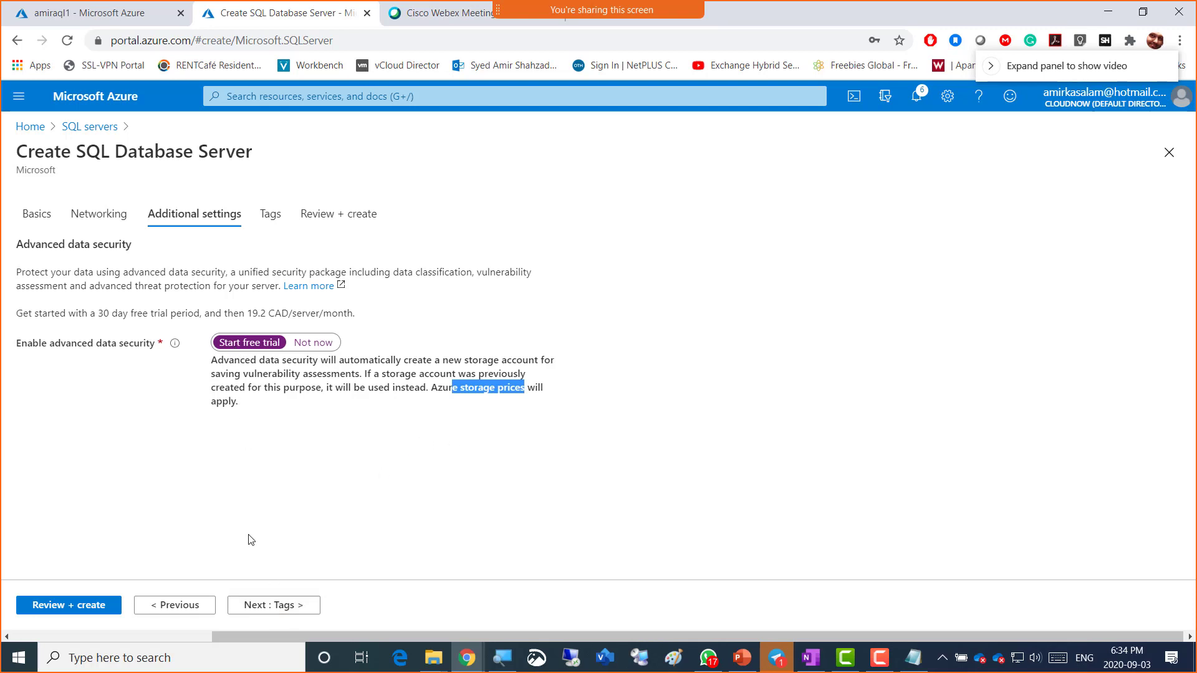
left_click(279, 616)
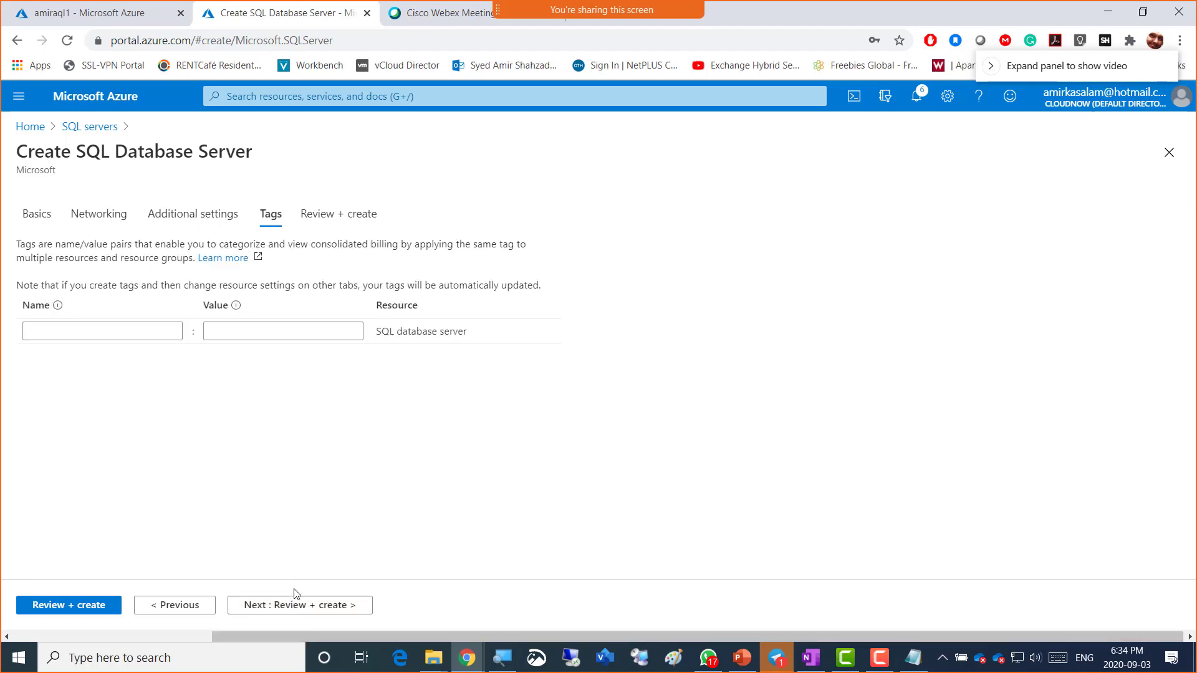
Step: Review the settings summary for amirsqlserver03sept20 and submit the server for deployment
left_click(295, 606)
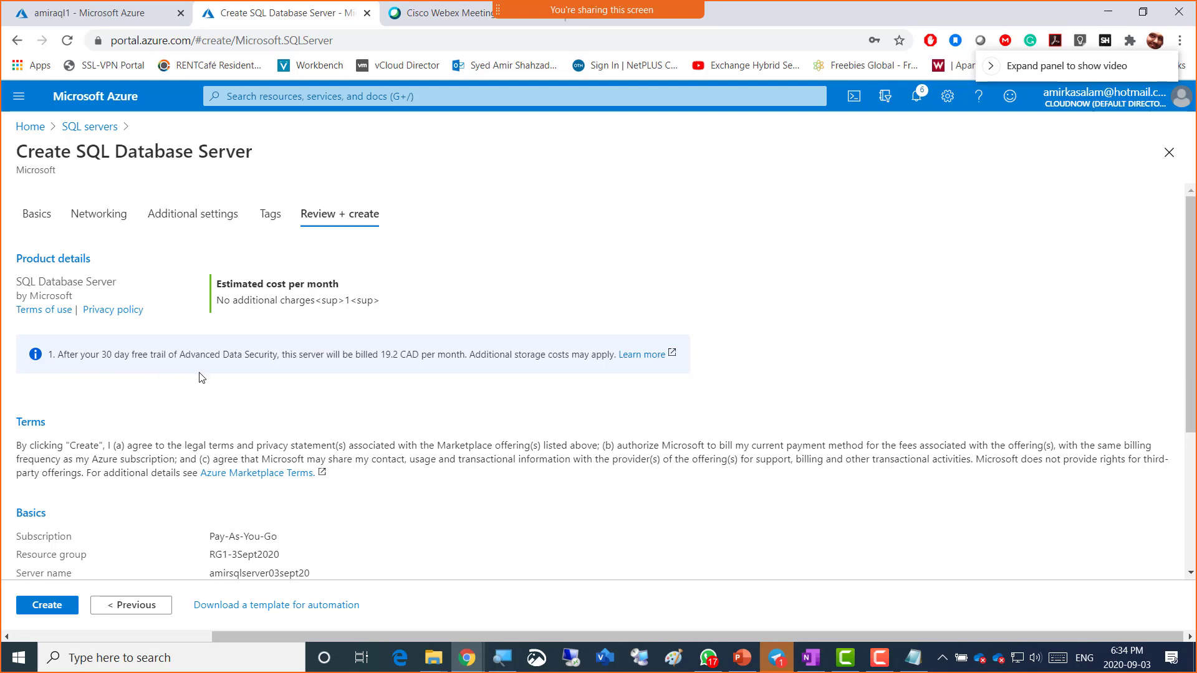
scroll(272, 385, "down", 1)
scroll(273, 385, "down", 2)
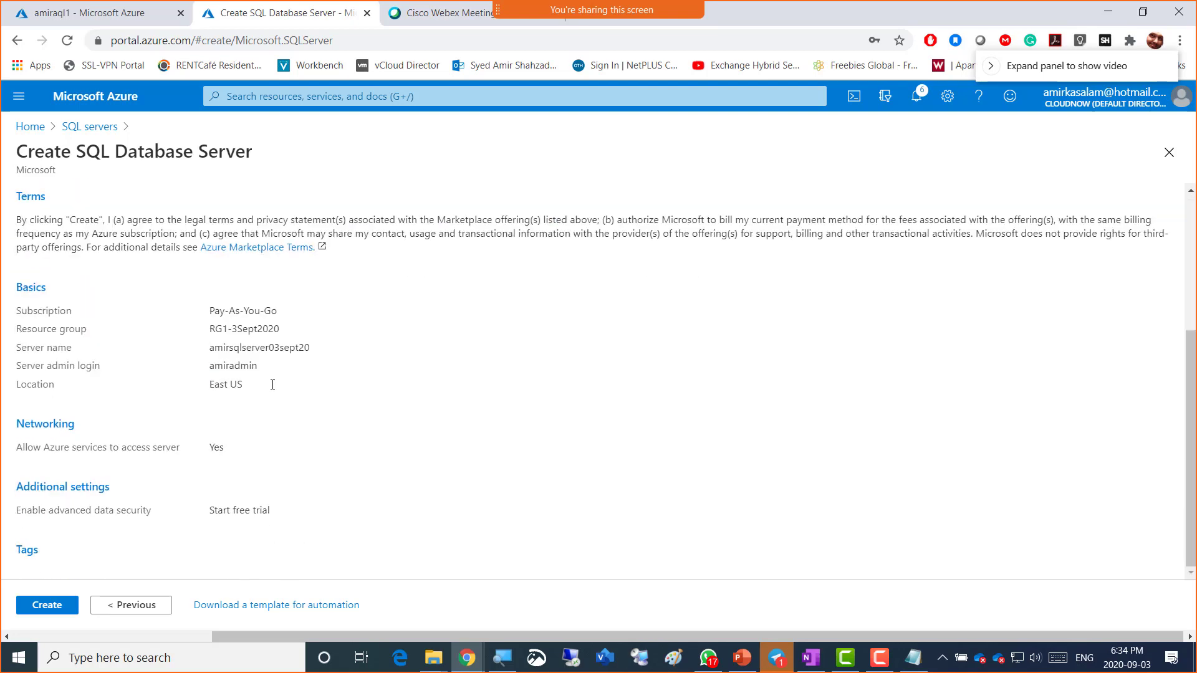
scroll(272, 390, "up", 3)
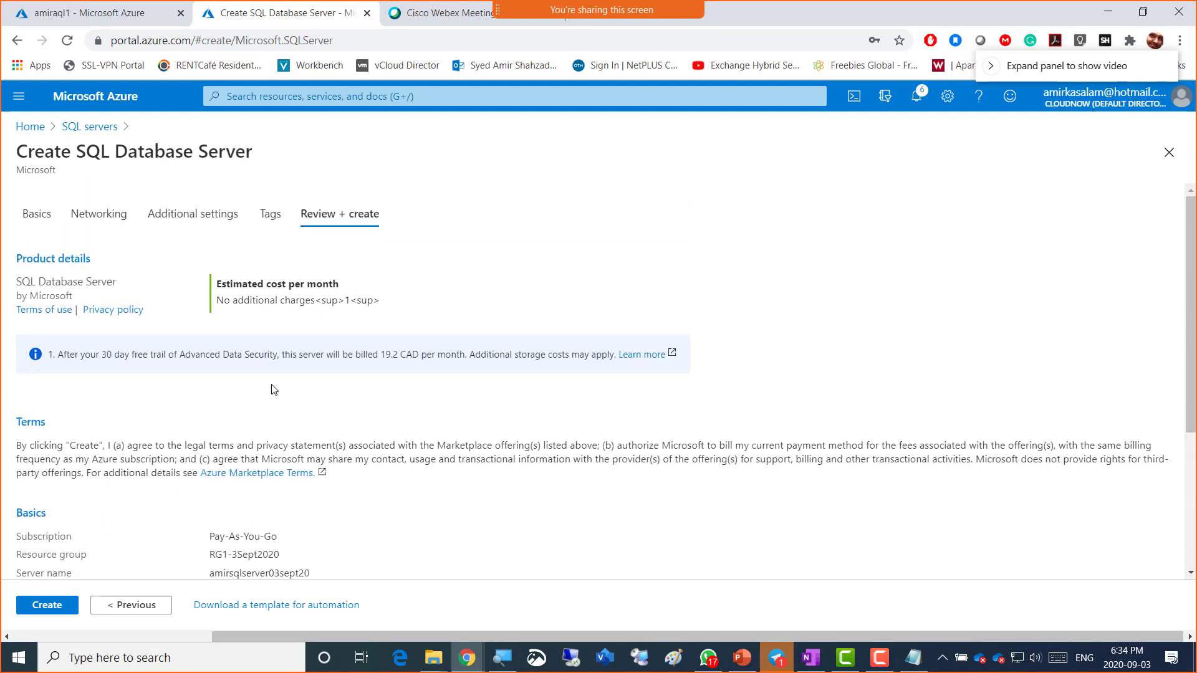
left_click(46, 610)
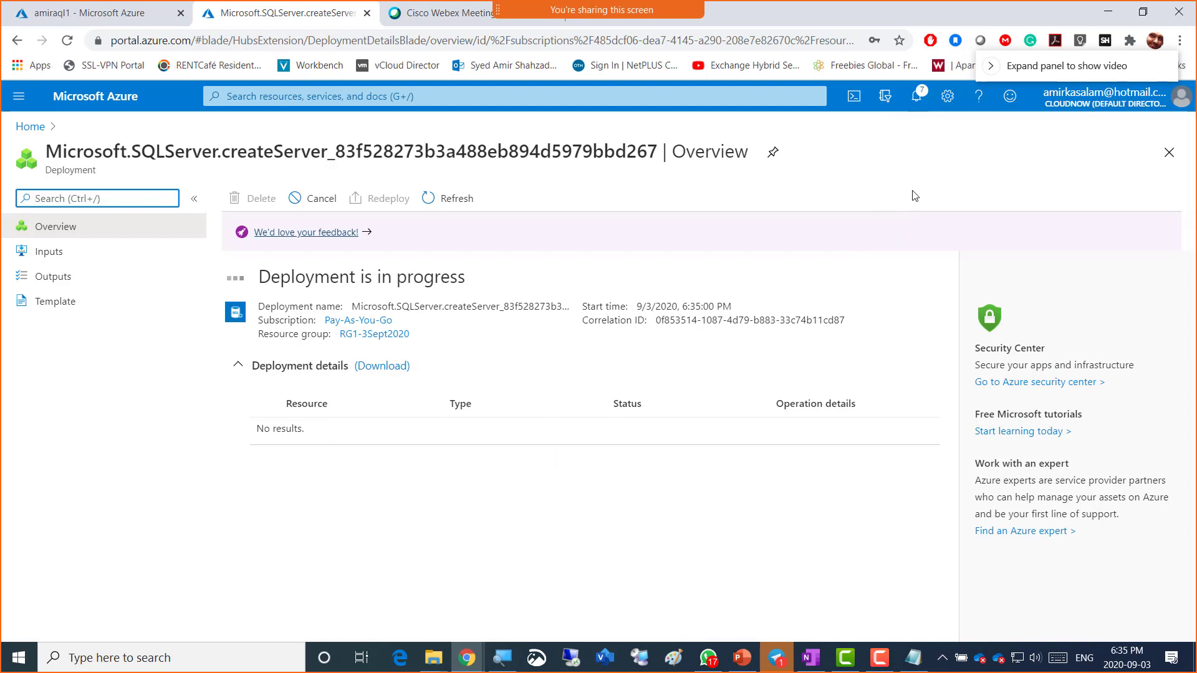
Step: Open the notifications to check the amirsqlserver03sept20 deployment progress
left_click(917, 98)
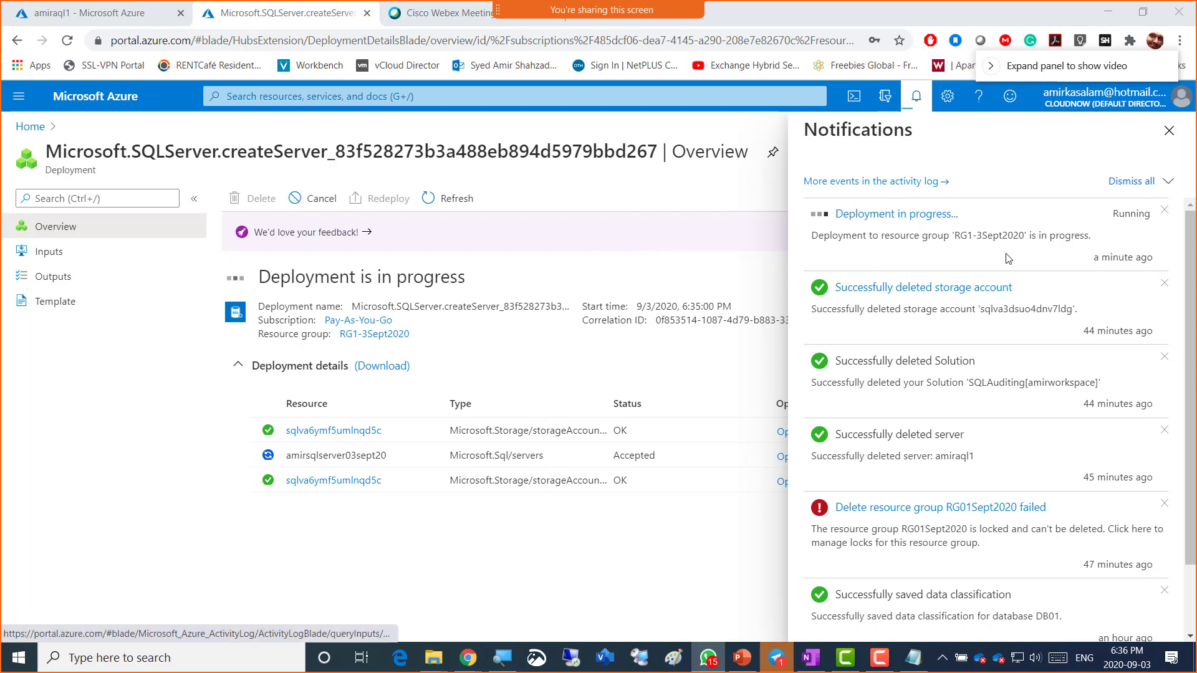
Step: Recheck notifications and go to the newly deployed SQL server amirsqlserver03sept20
left_click(915, 98)
left_click(915, 99)
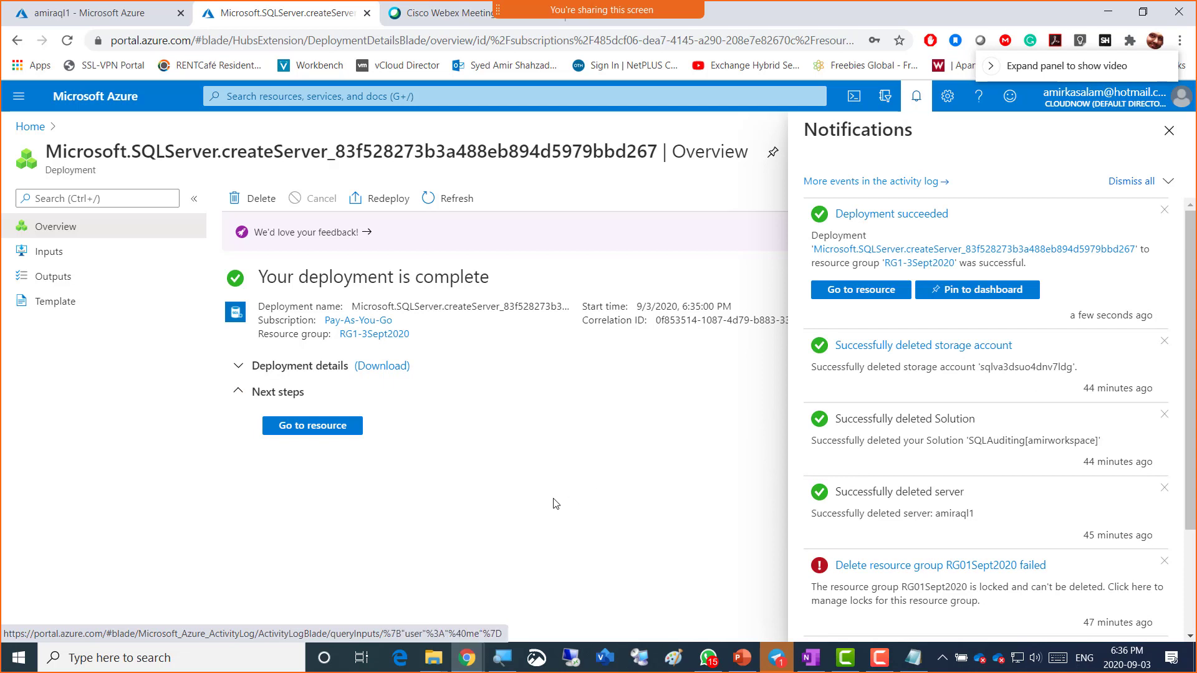
left_click(867, 299)
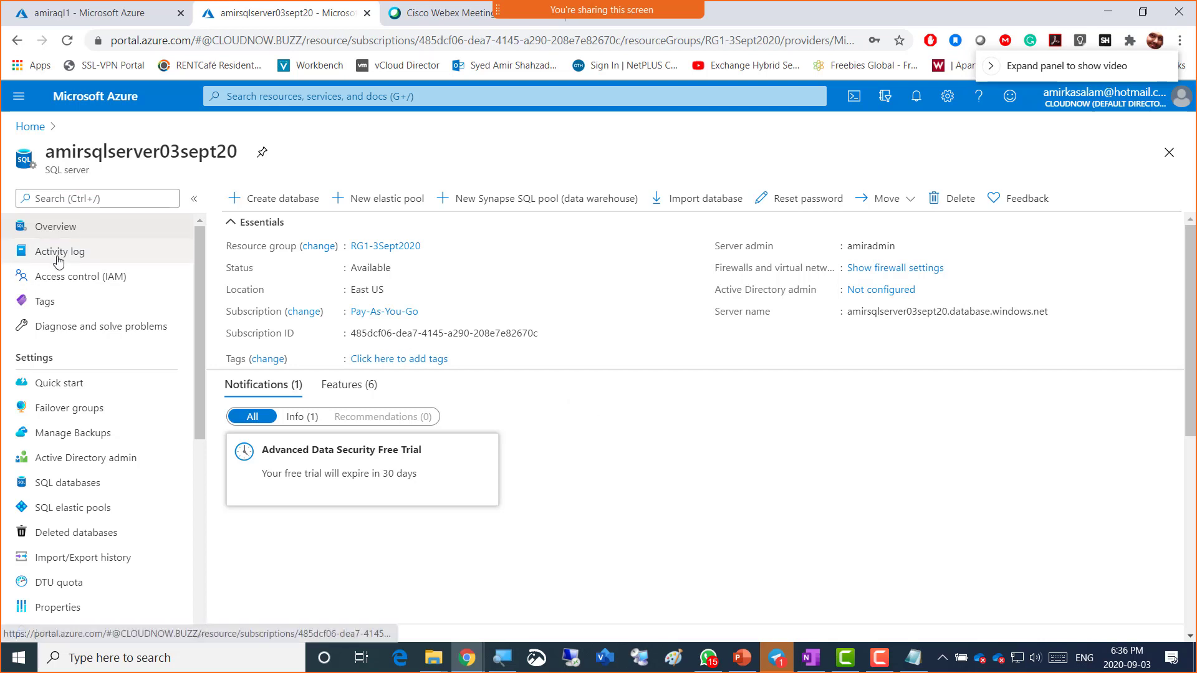
Step: Search the portal for 'SQL' and open SQL databases, which lists 0 items
left_click(309, 98)
type("SQL")
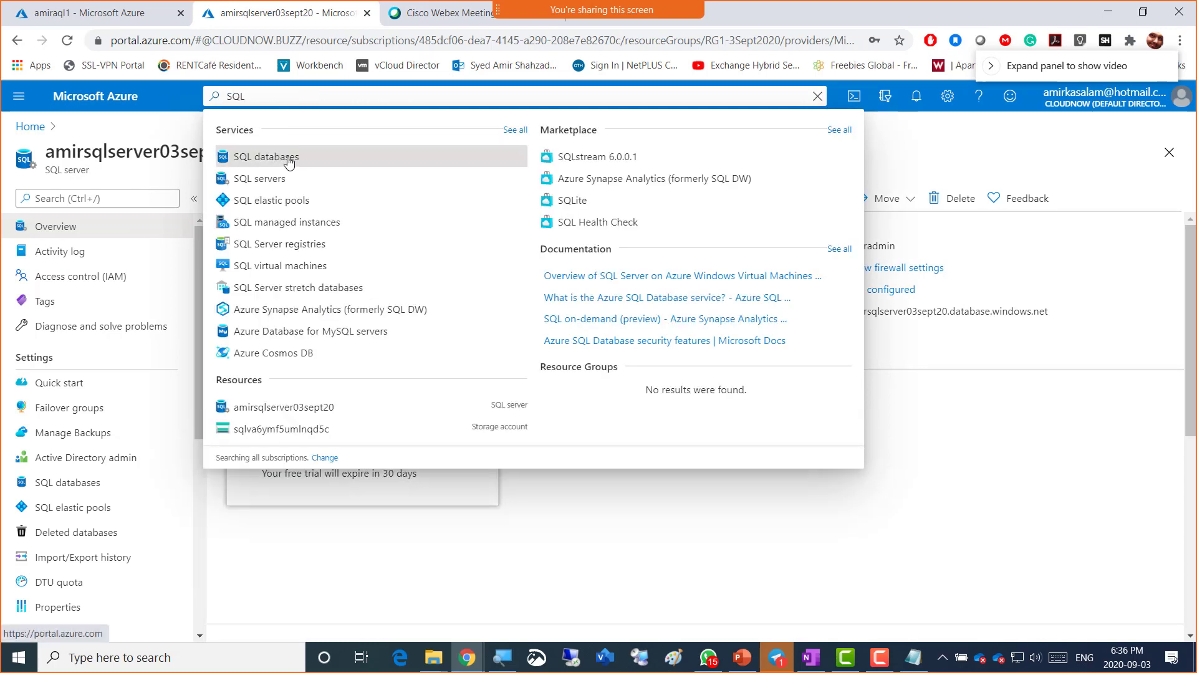
left_click(286, 163)
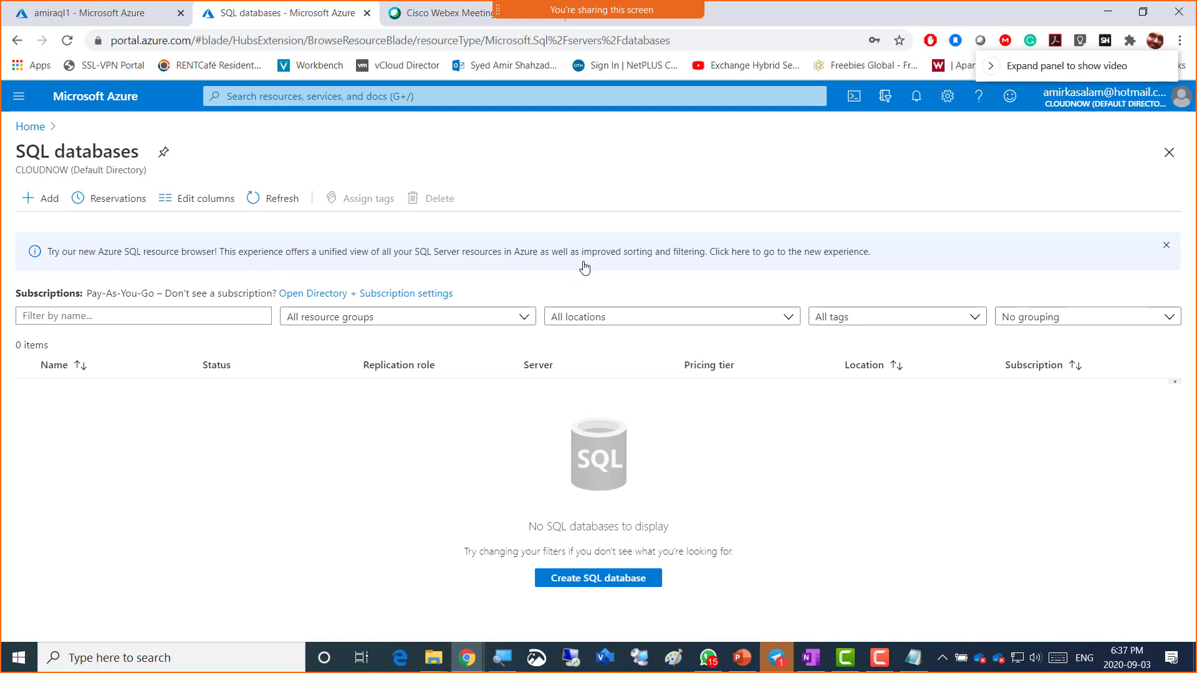
Step: Add a new SQL database named AmirDB01 on server amirsqlserver03sept20 in RG1-3Sept2020
left_click(43, 203)
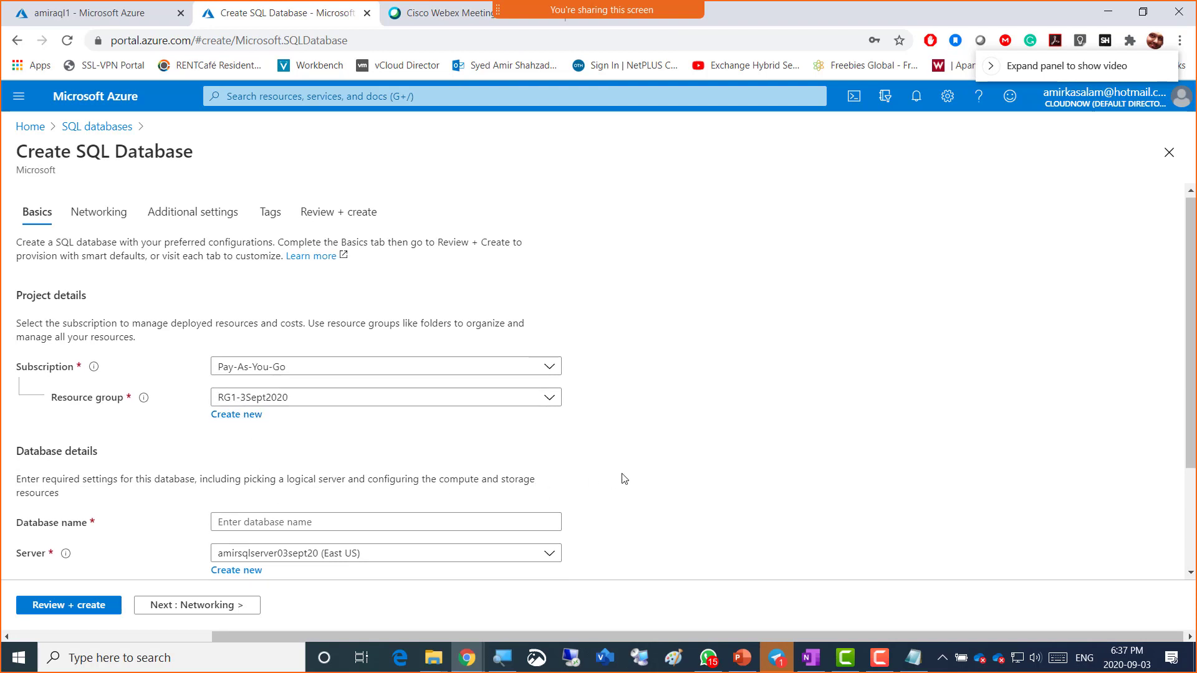
scroll(624, 479, "down", 1)
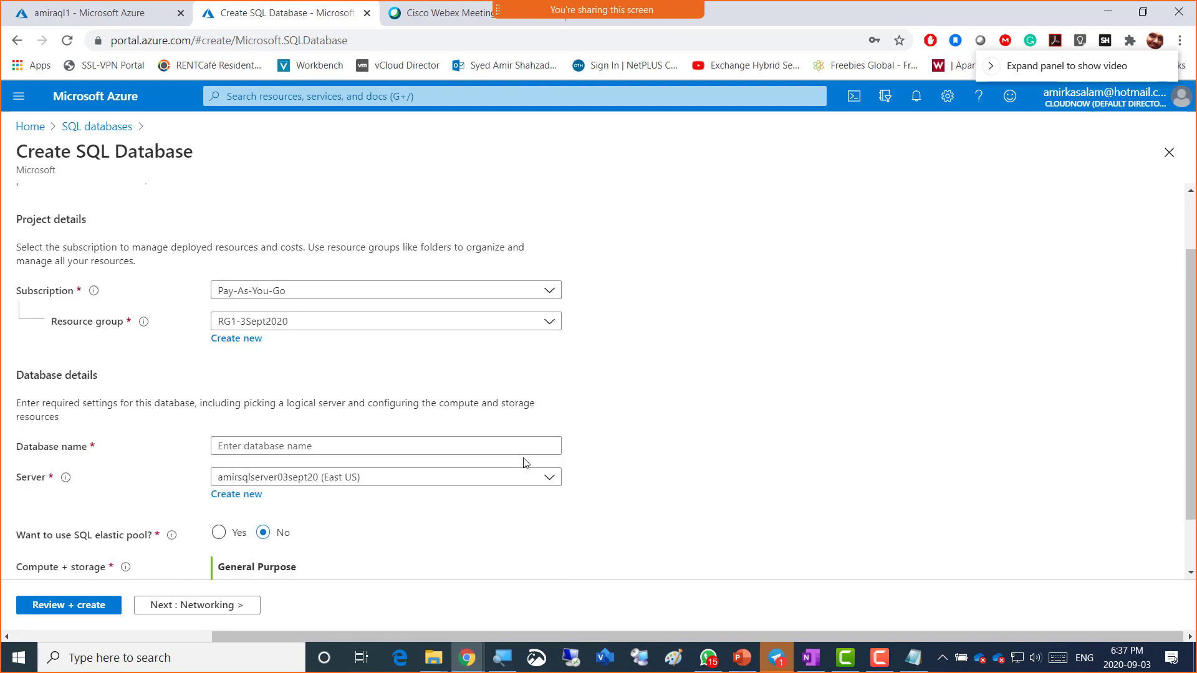
left_click(296, 447)
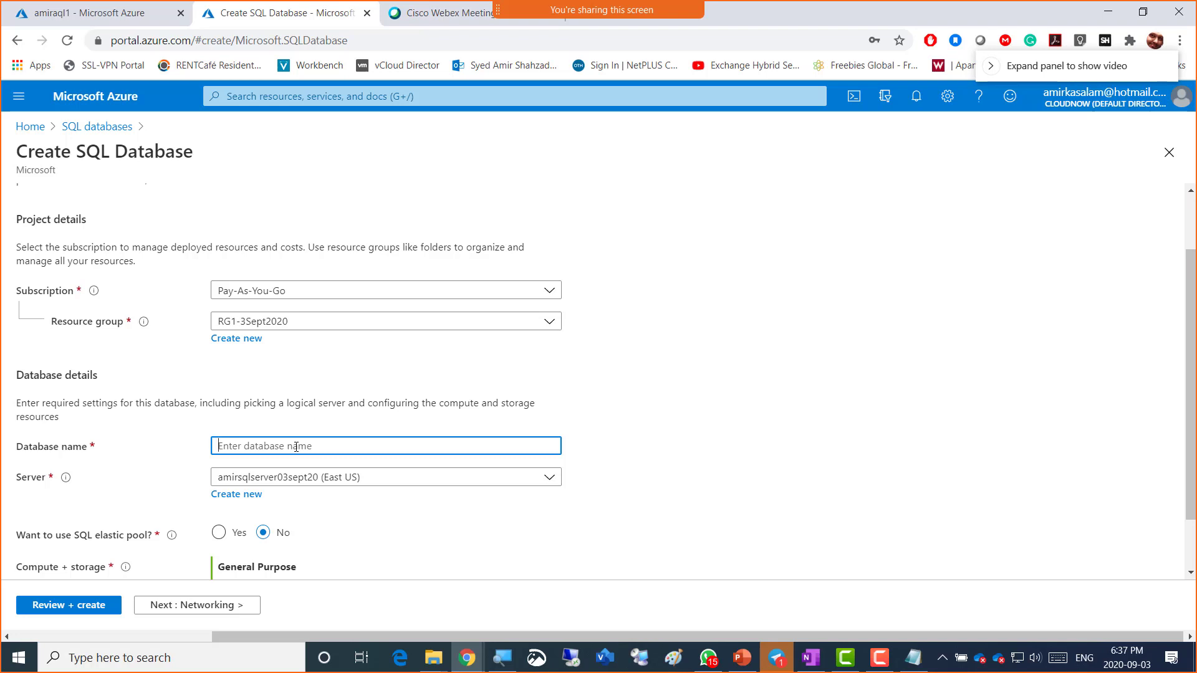
type("AmirDB01")
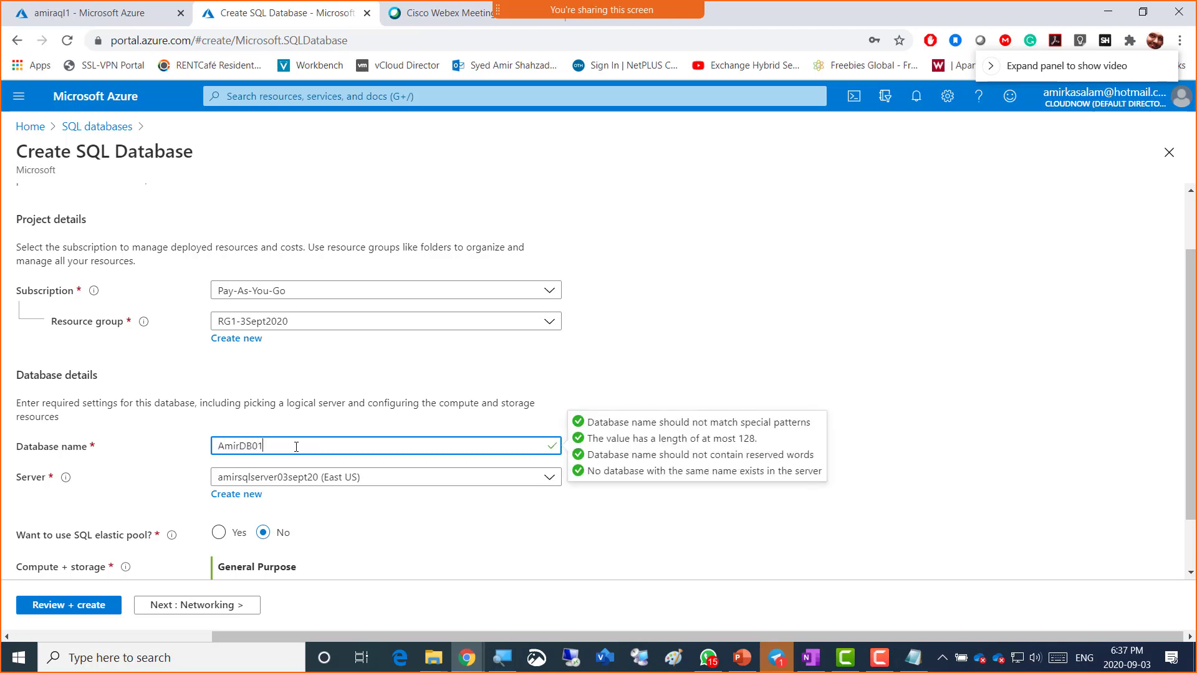
left_click(633, 517)
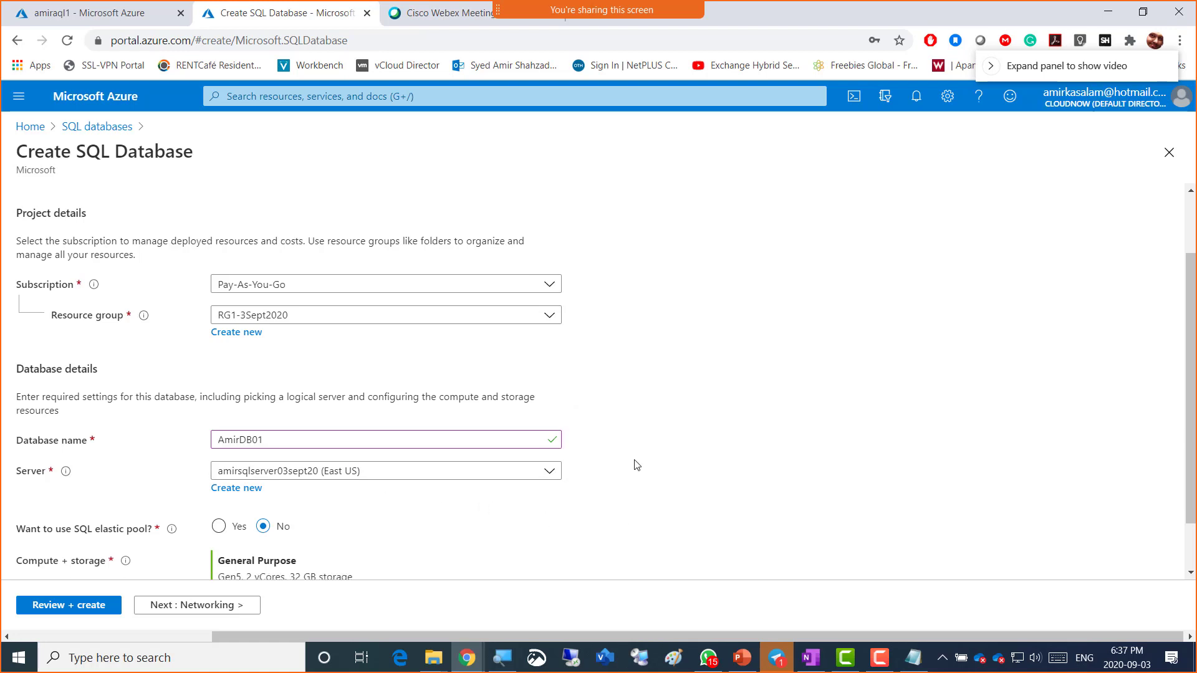
scroll(634, 465, "down", 1)
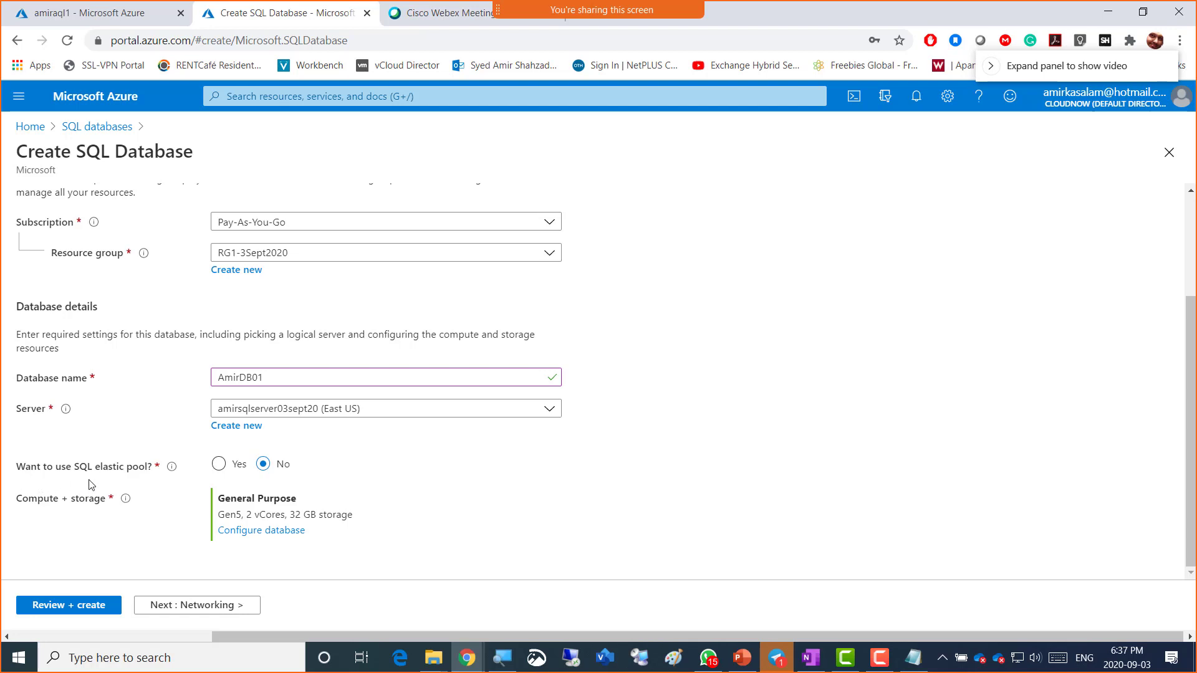
mouse_move(170, 479)
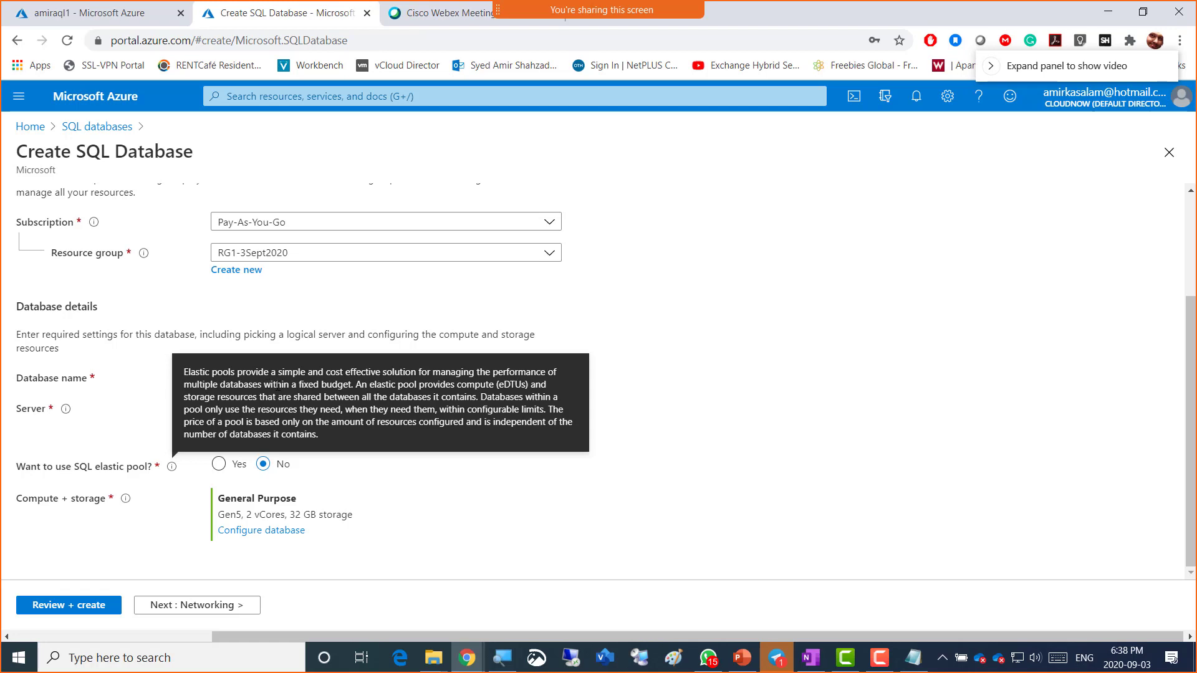
left_click_drag(264, 385, 353, 386)
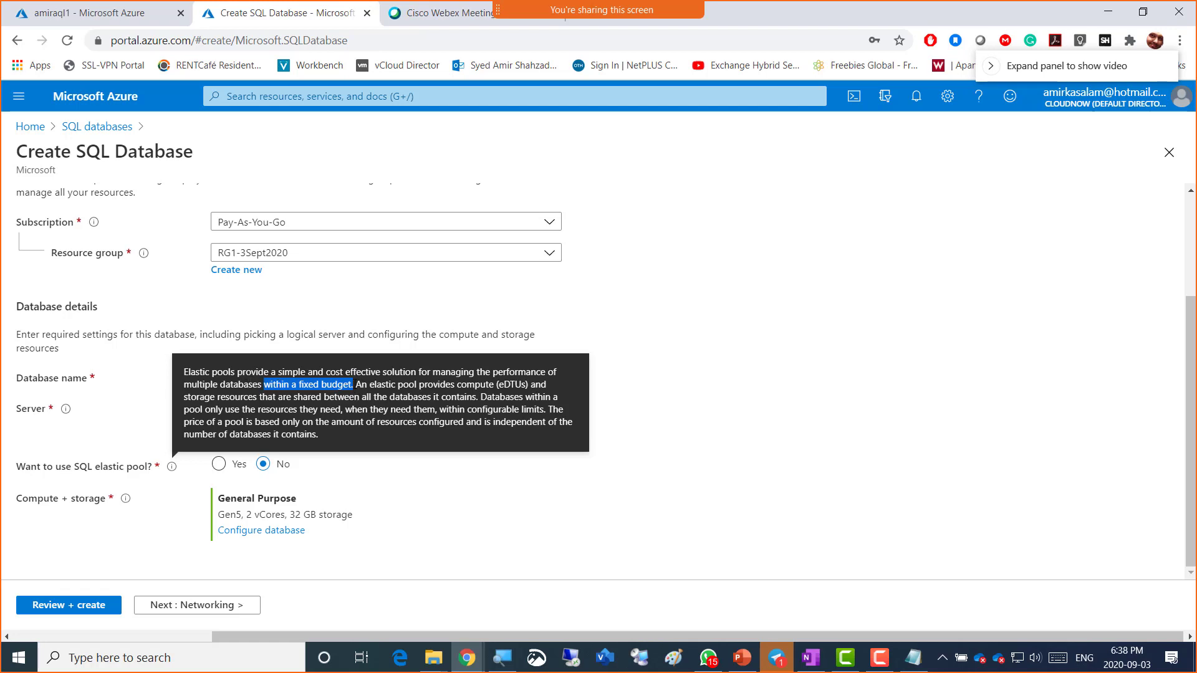
left_click(353, 384)
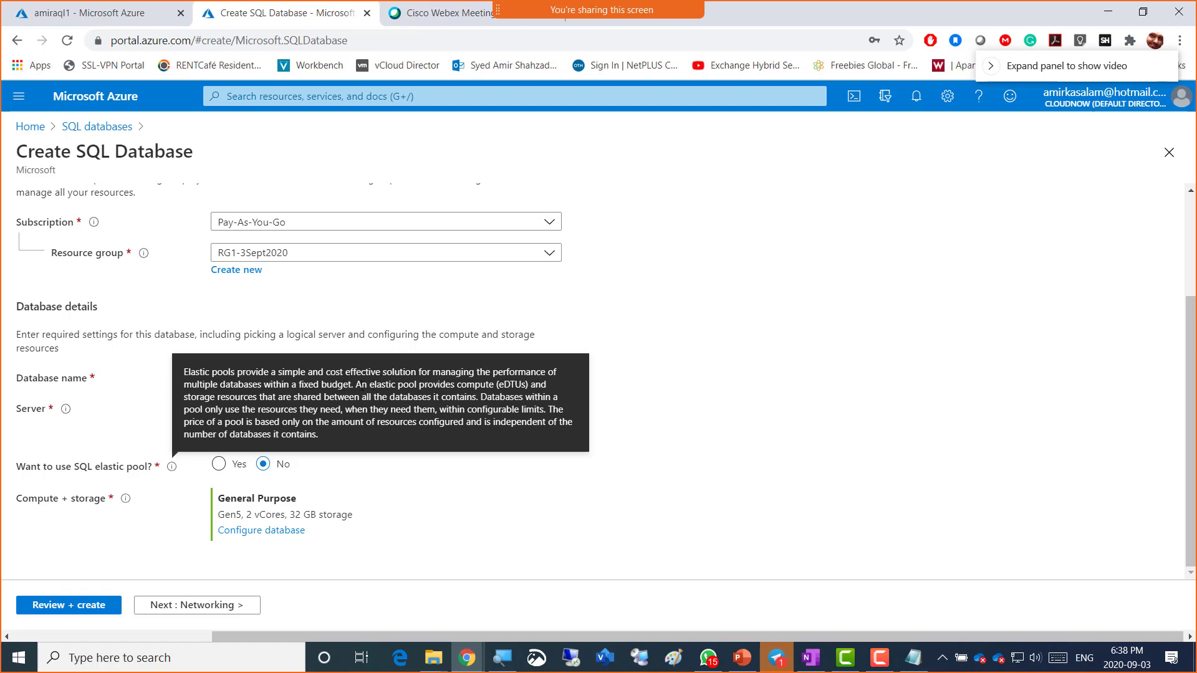
left_click_drag(356, 384, 434, 385)
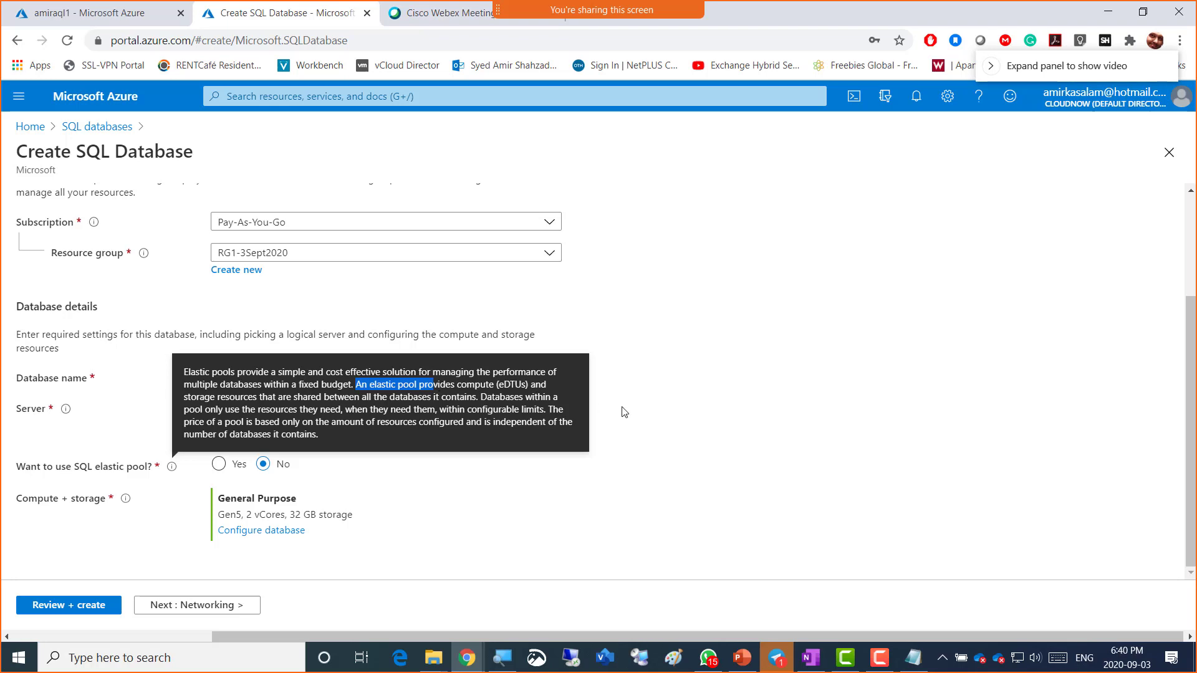
left_click(218, 465)
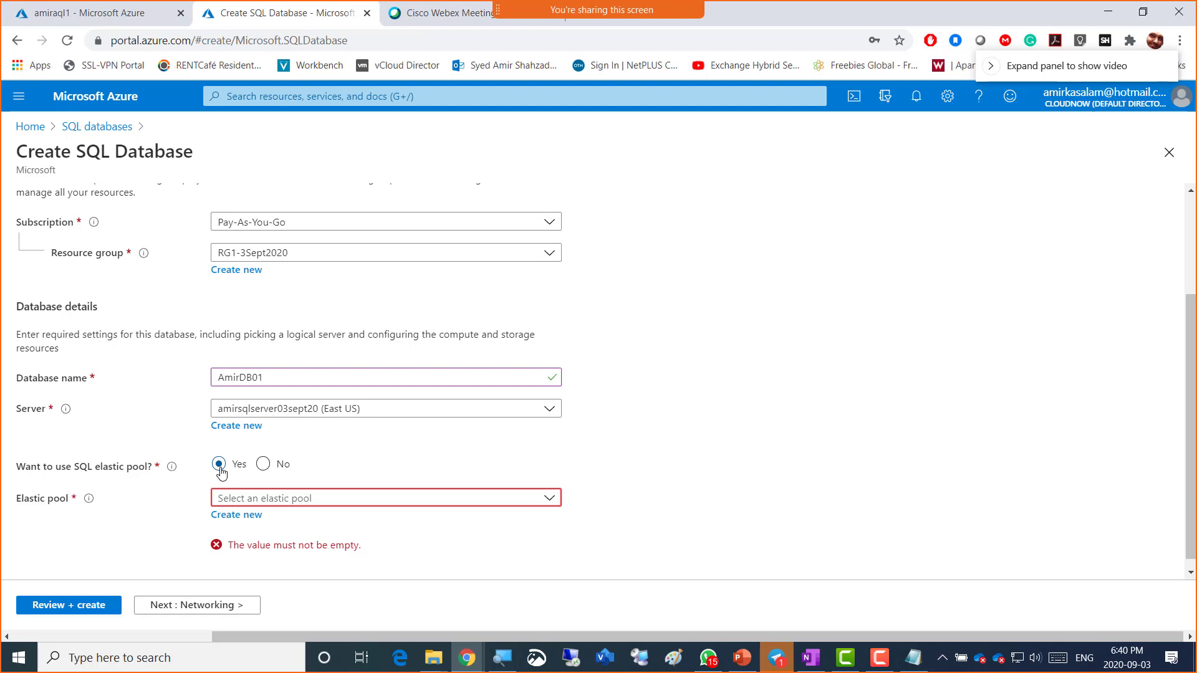
left_click(239, 520)
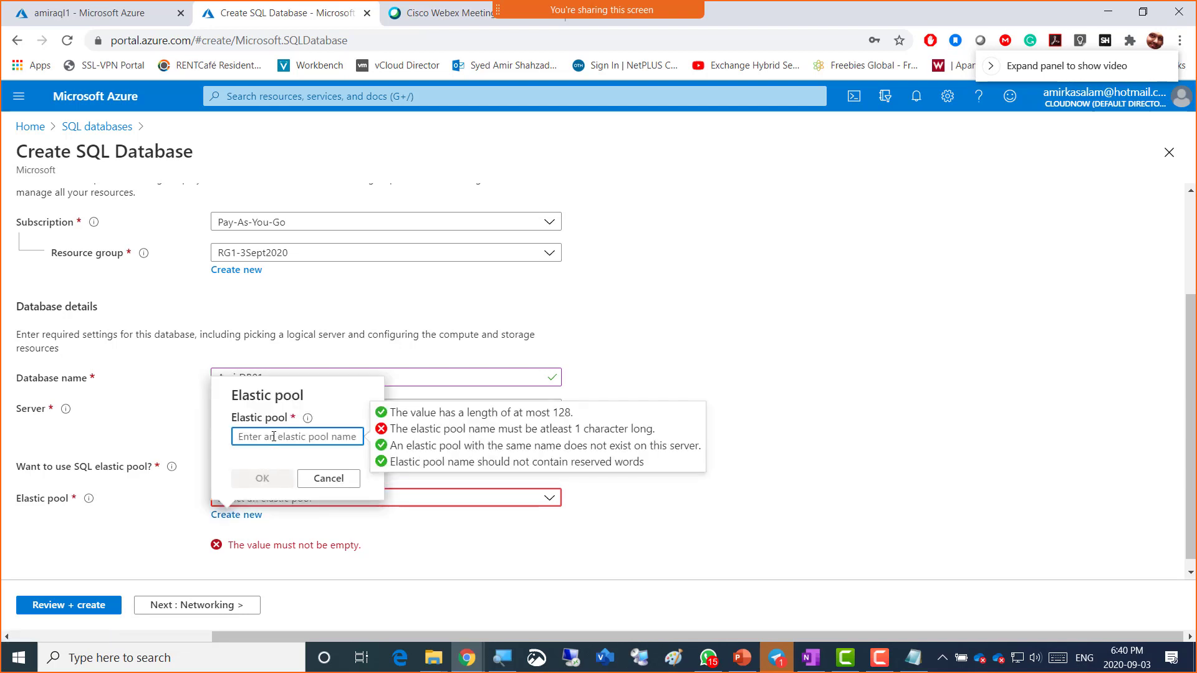
type("Amir")
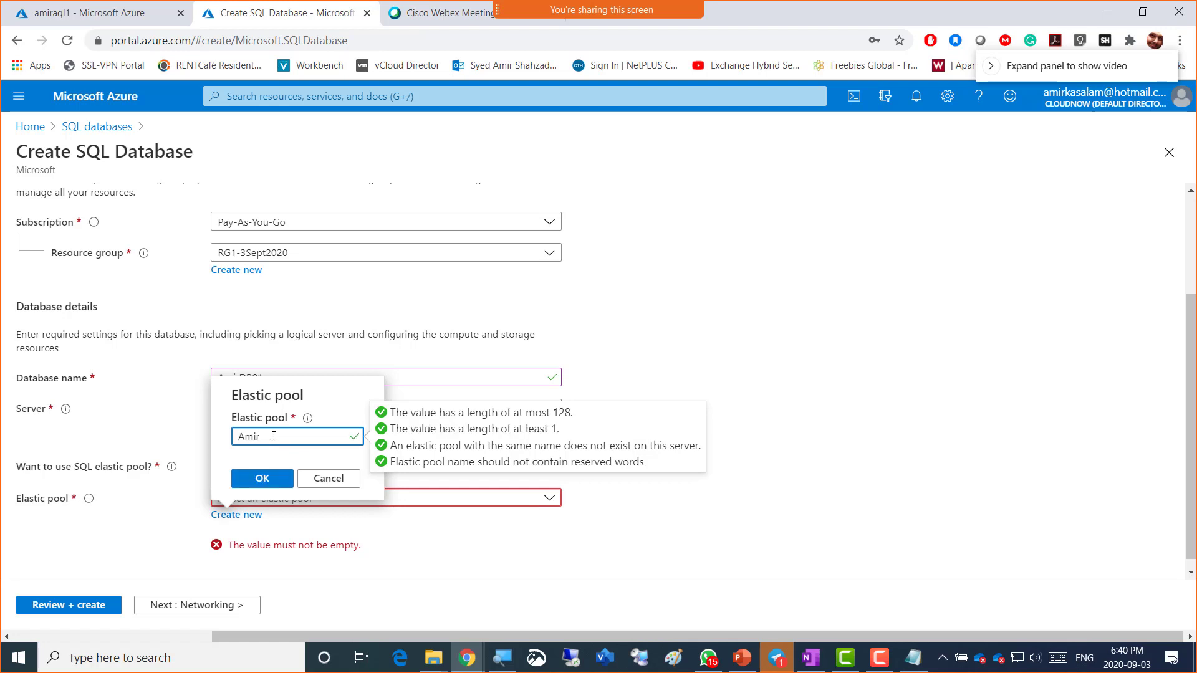
type("ElasticPool")
left_click(250, 479)
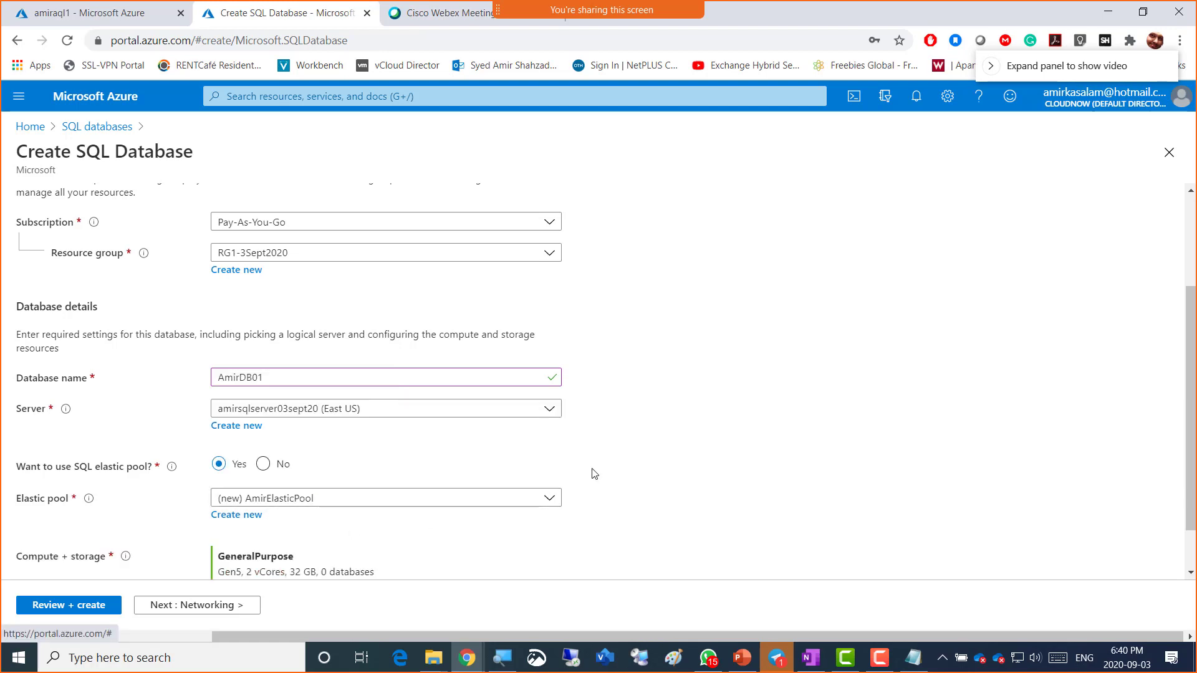
scroll(594, 474, "down", 1)
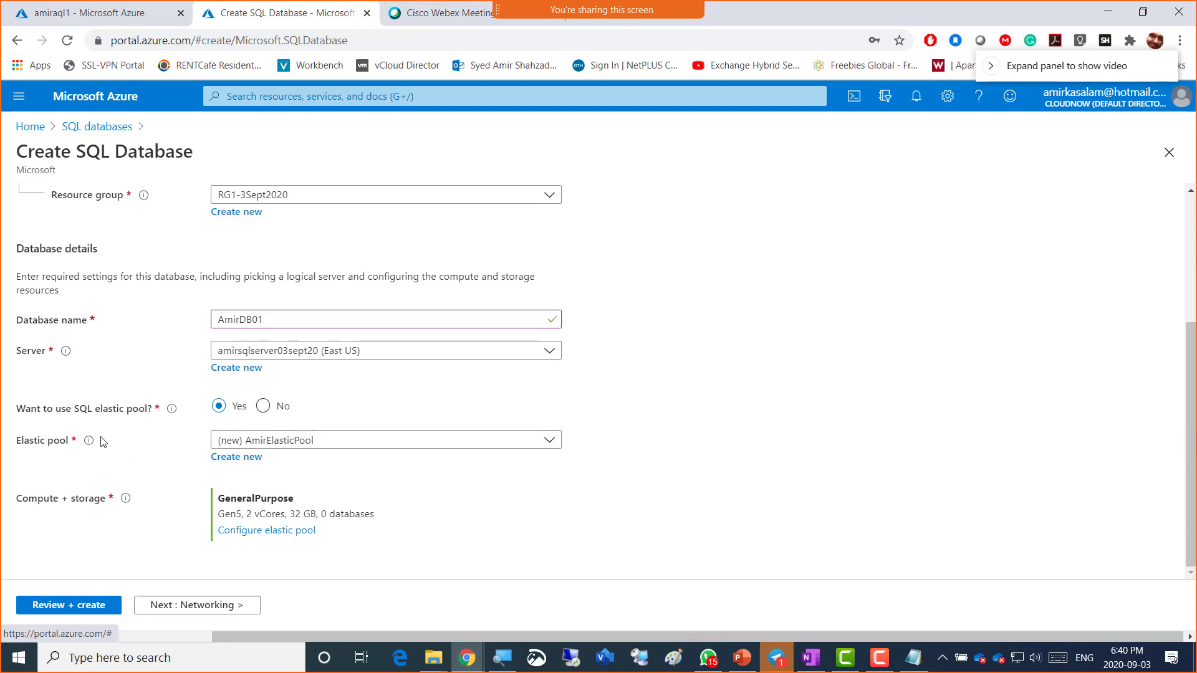
Step: Open the new elastic pool's Configure pane and show the Basic, Standard and Premium tiers
left_click(274, 532)
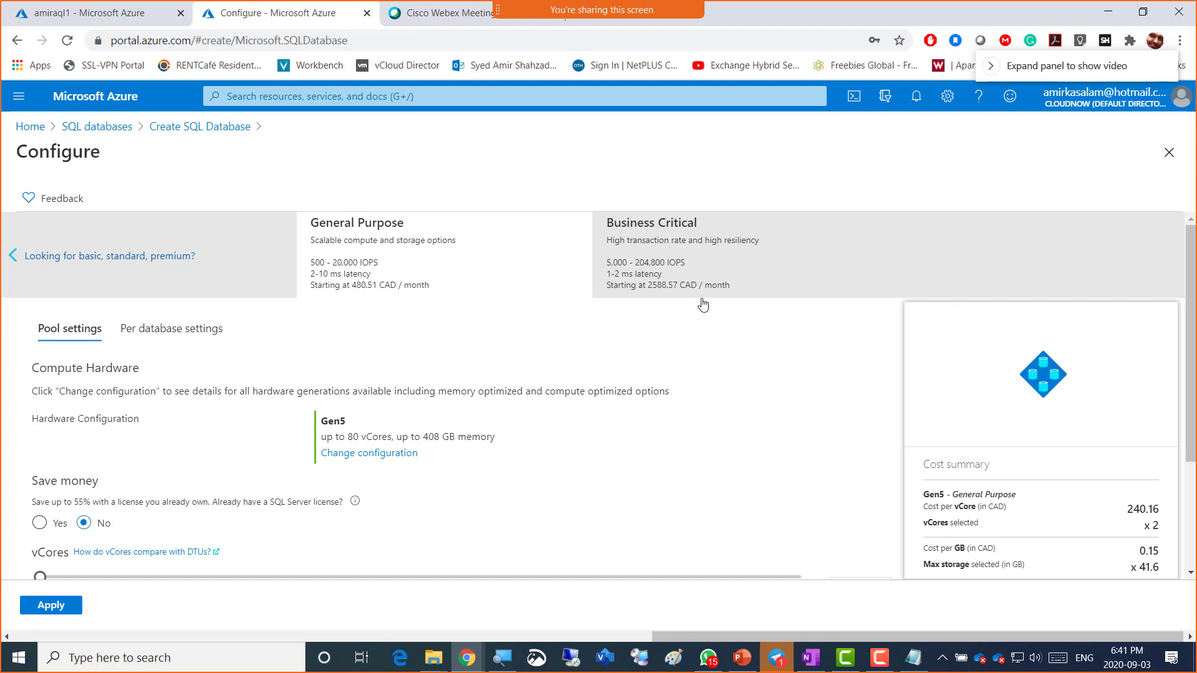
left_click(87, 261)
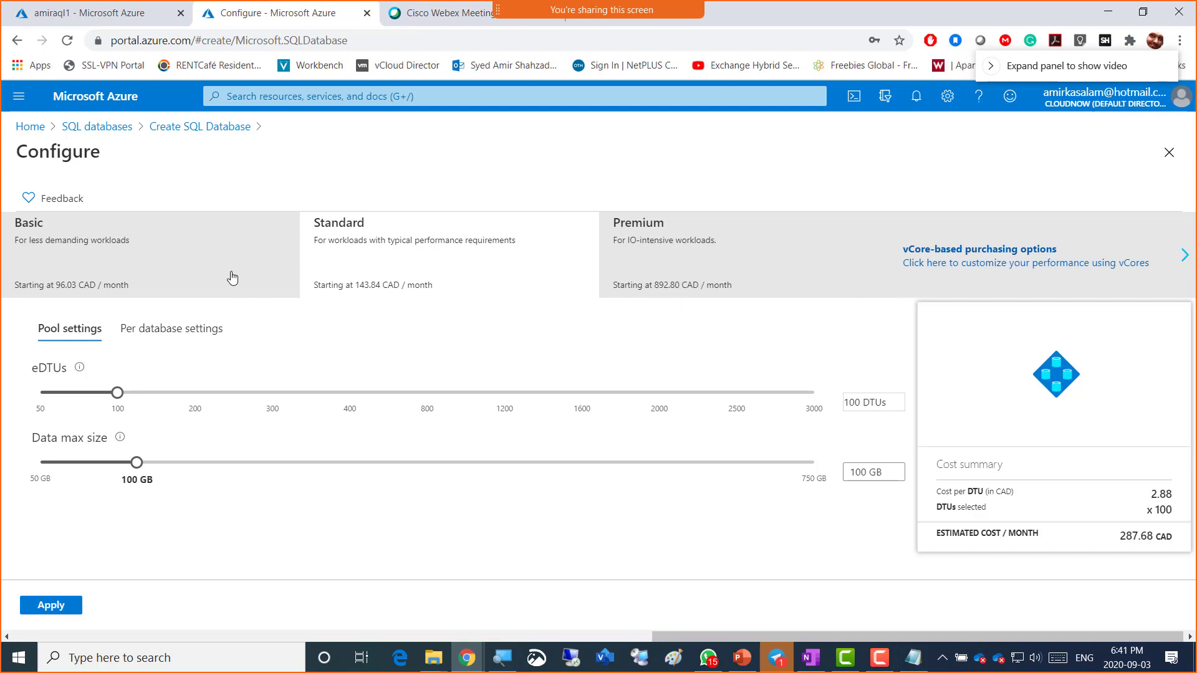
Step: Switch the pool to the Basic tier, trying 300 eDTUs before settling on 50
left_click(94, 273)
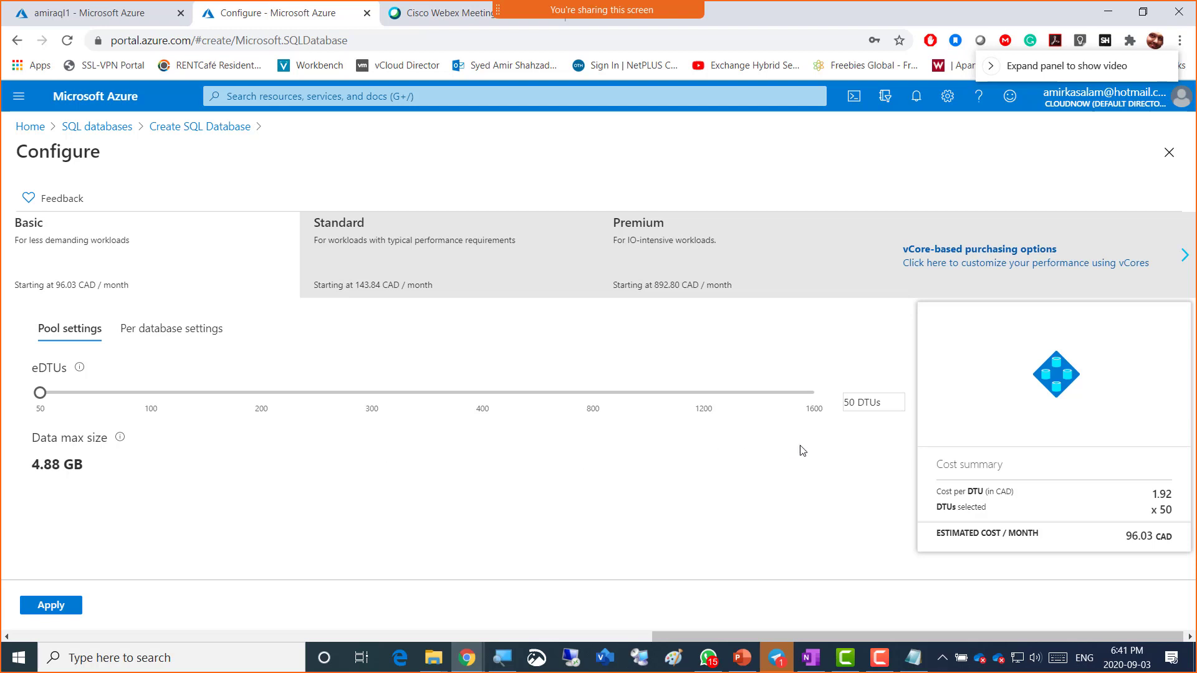
mouse_move(79, 370)
left_click_drag(40, 395, 530, 415)
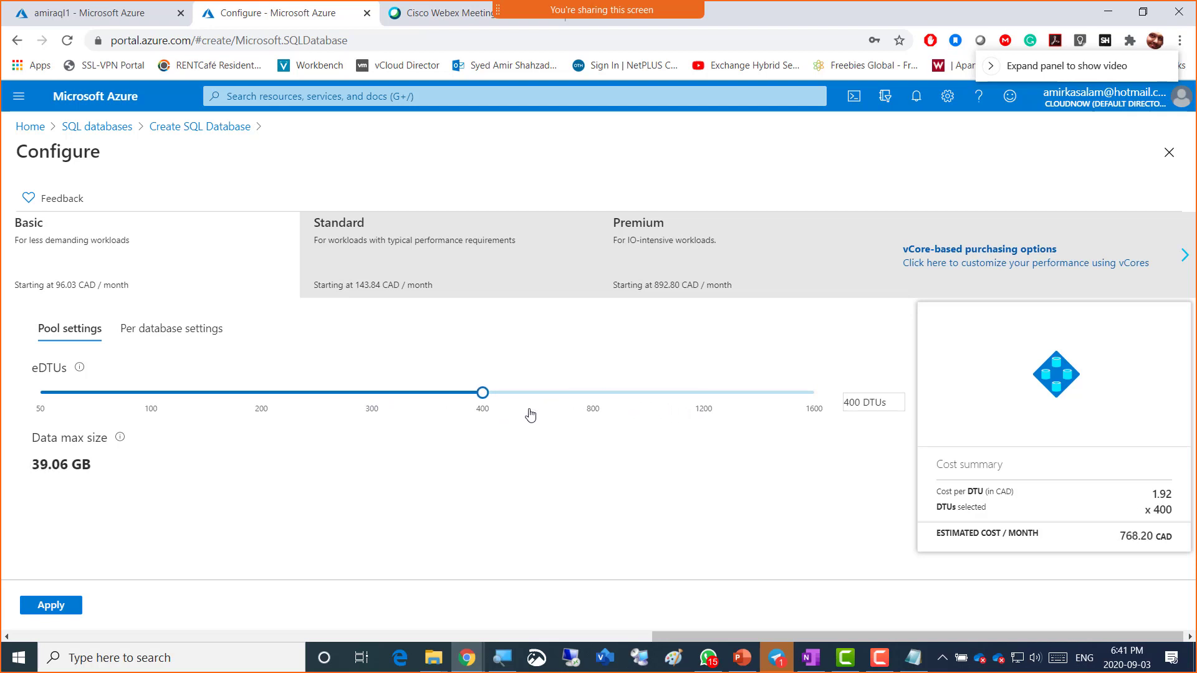
left_click_drag(531, 414, 73, 415)
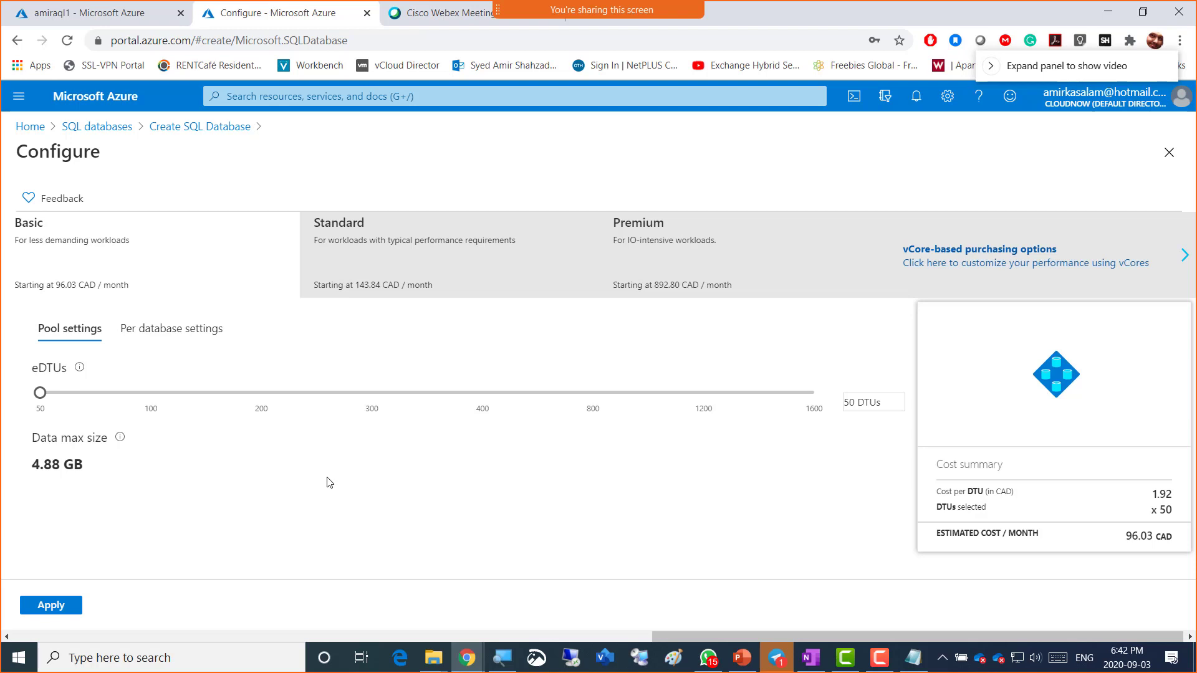
Step: Check the per-database DTU limits, then switch to the Webex browser tab
left_click(153, 341)
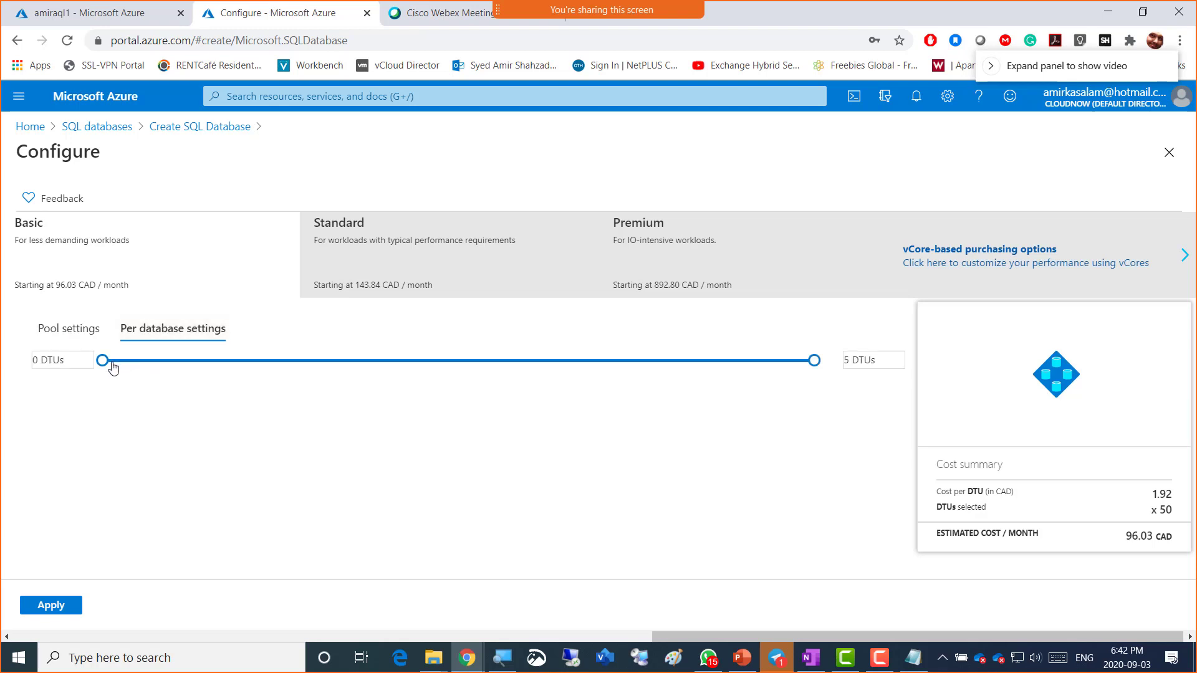
left_click(58, 334)
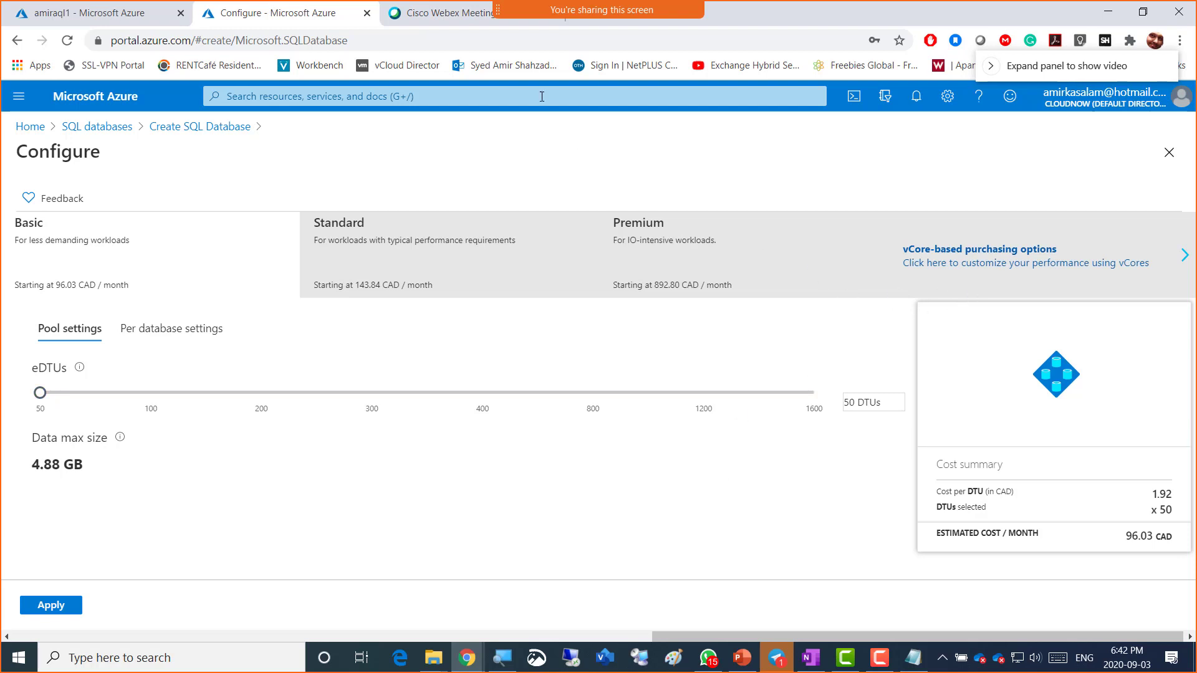
left_click(457, 18)
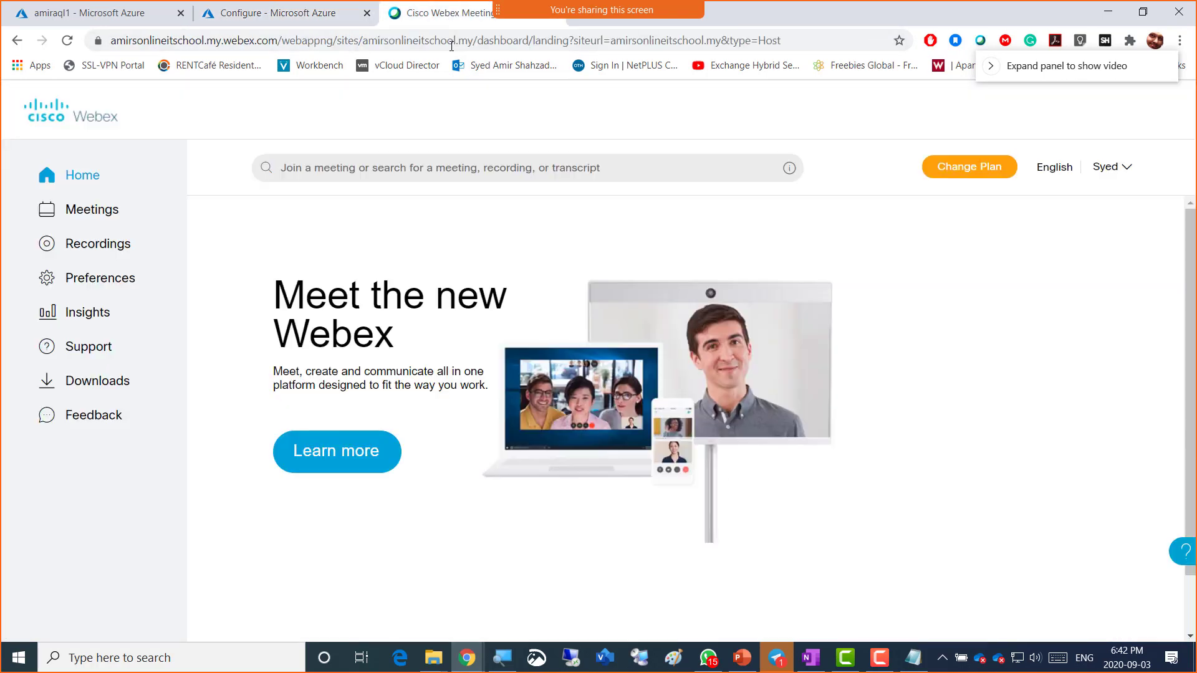
Step: Search Google for 'SQL azure eDTU' and expand the 'What is an eDTU?' answer
left_click(451, 41)
type("SQL azure ")
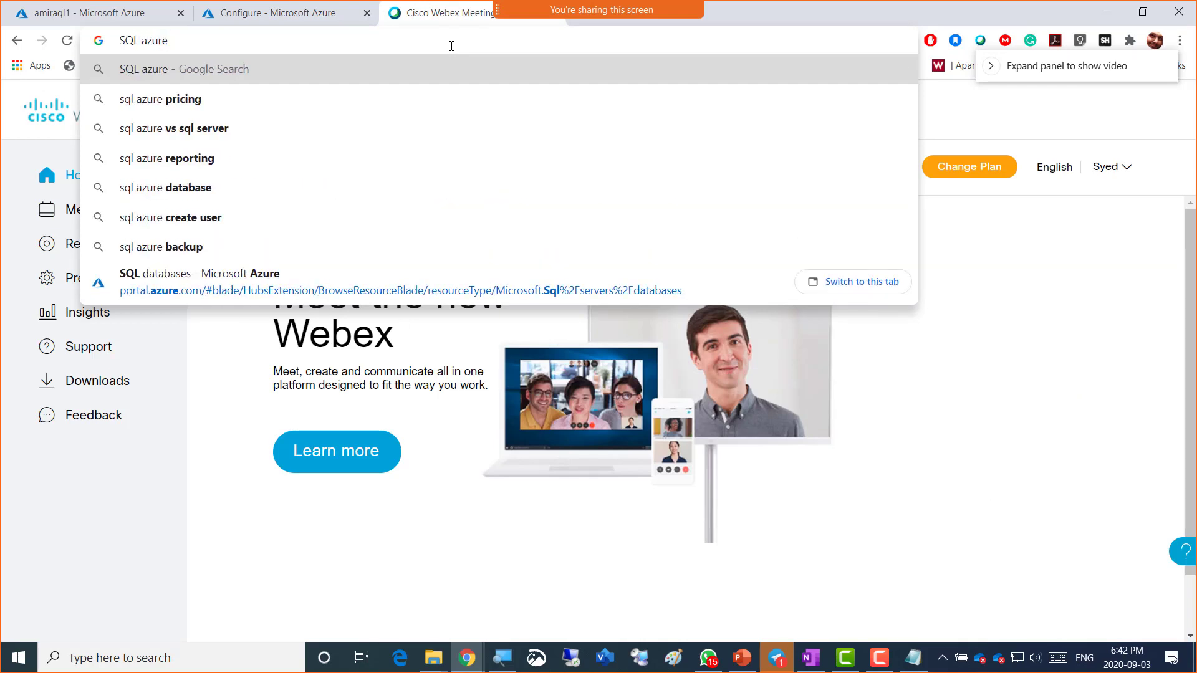
type("eDTU")
key("Return")
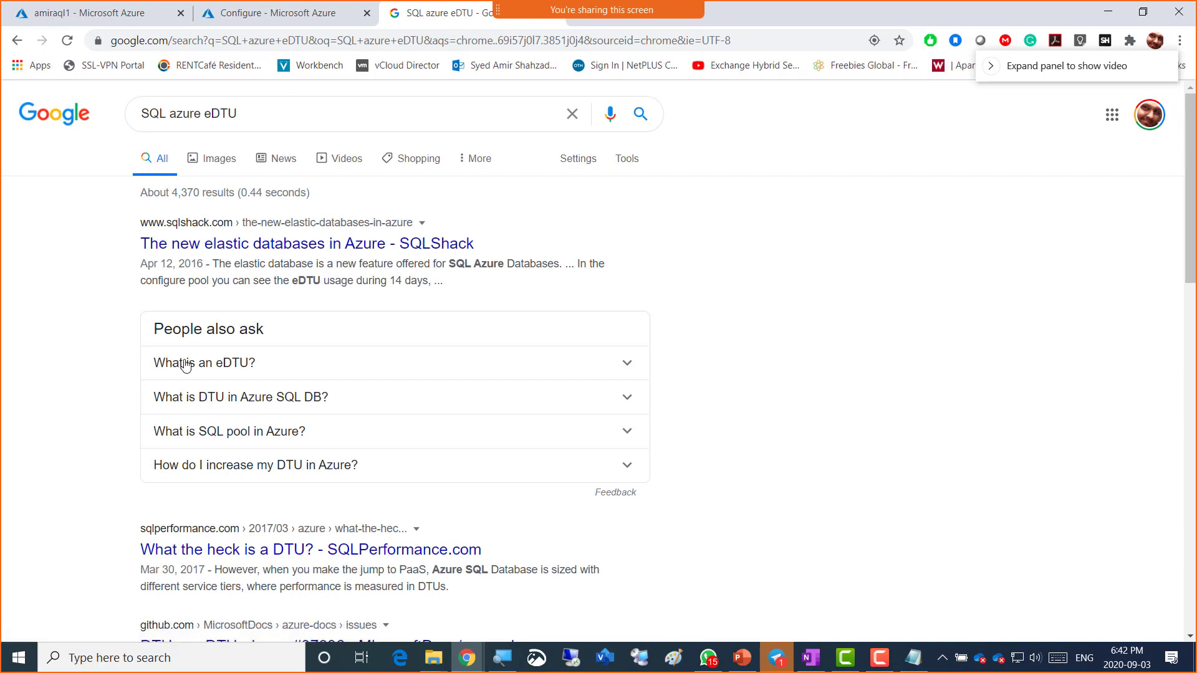
left_click(180, 362)
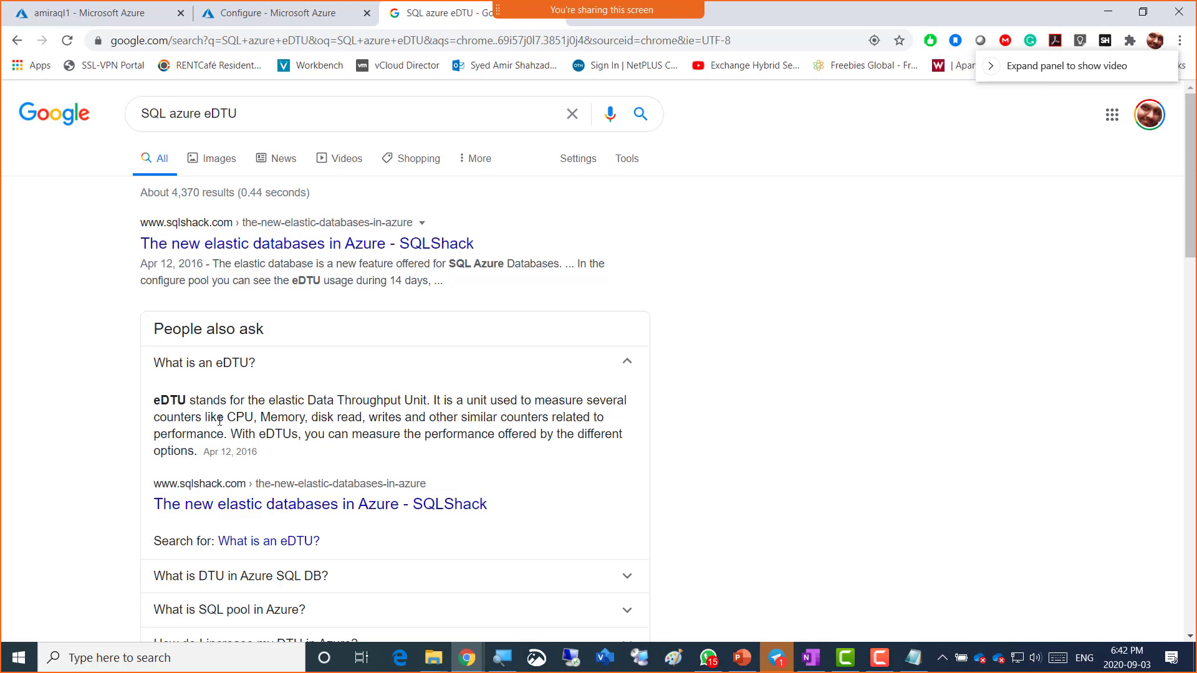
Step: Highlight the eDTU's measured counters (CPU, memory, reads, writes), then return to the Azure pool configuration
mouse_move(225, 416)
left_mouse_down()
mouse_move(502, 418)
mouse_move(592, 435)
mouse_move(606, 419)
mouse_move(223, 440)
left_mouse_up()
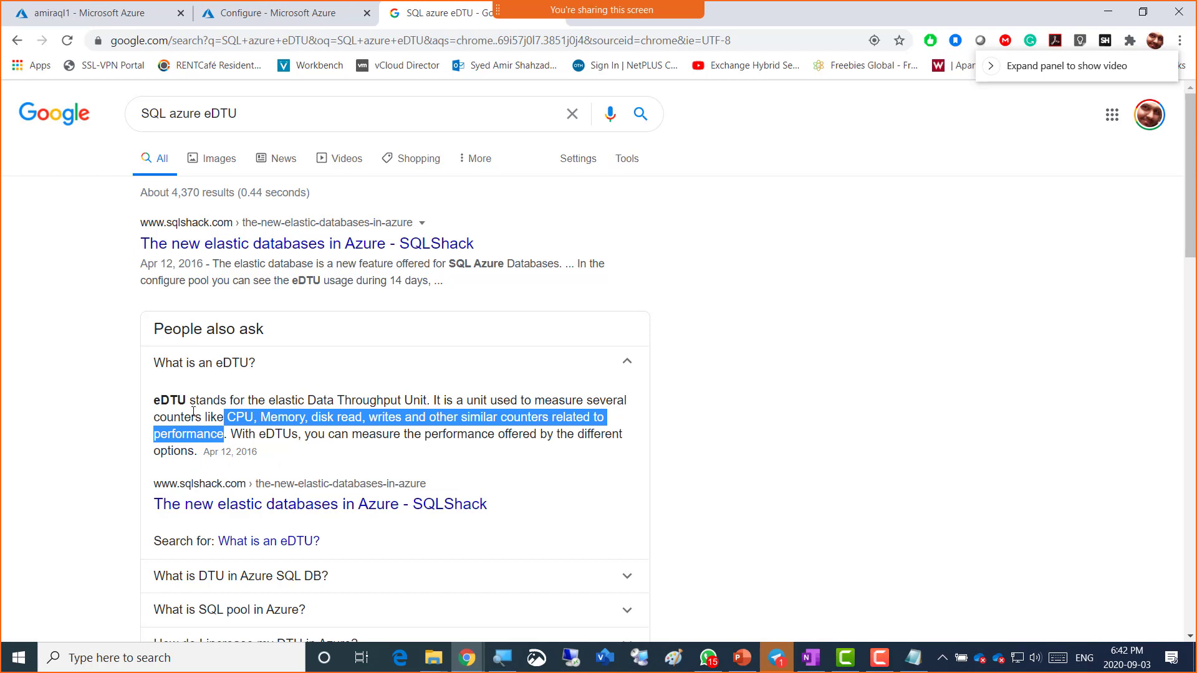
left_click(228, 417)
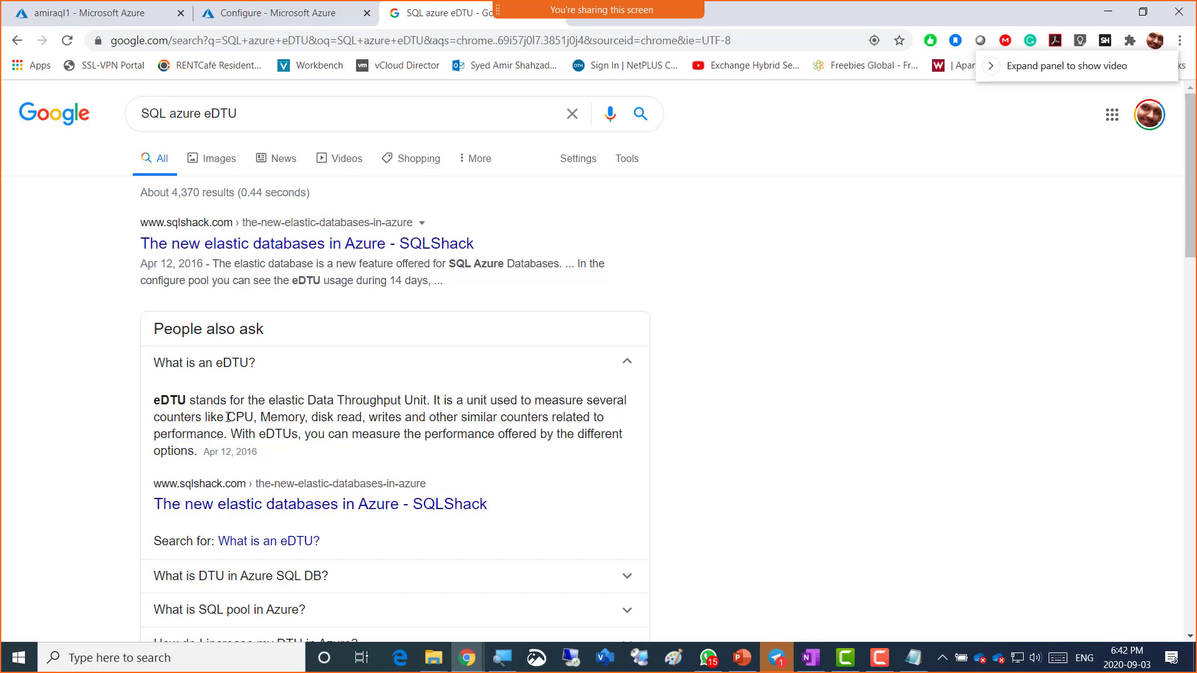
left_click_drag(228, 418, 426, 417)
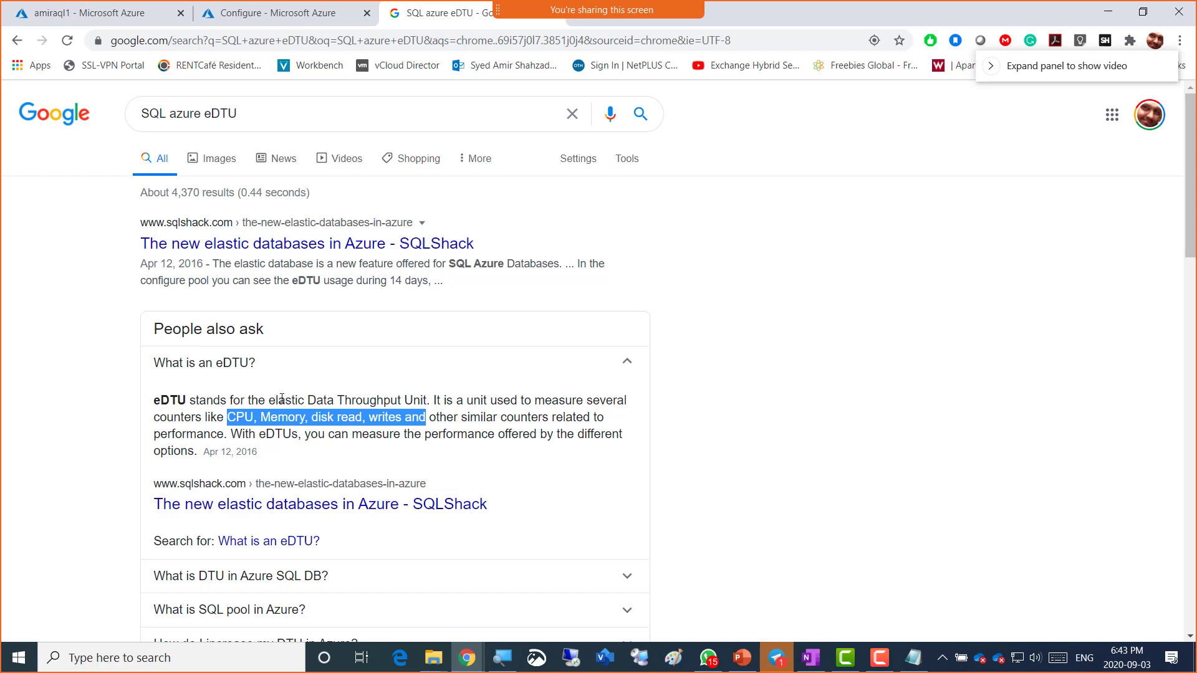
left_click_drag(270, 400, 412, 407)
left_click(268, 14)
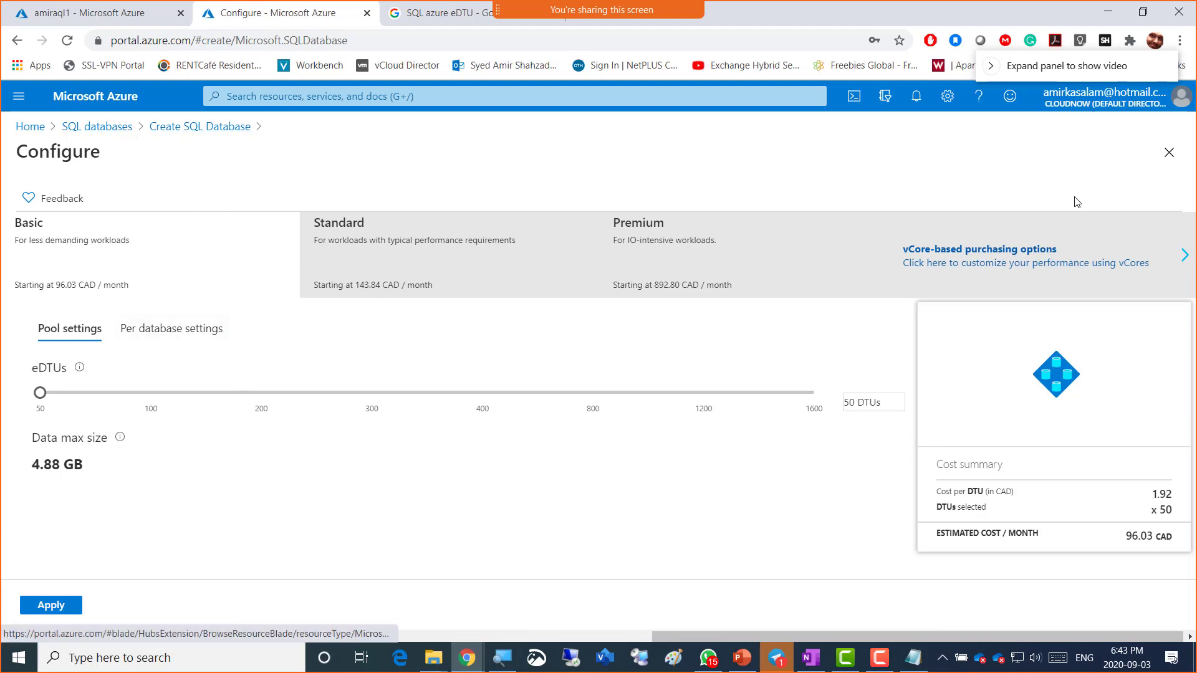
Step: Discard the pool edits, set SQL elastic pool to No, and proceed to Networking
left_click(1174, 156)
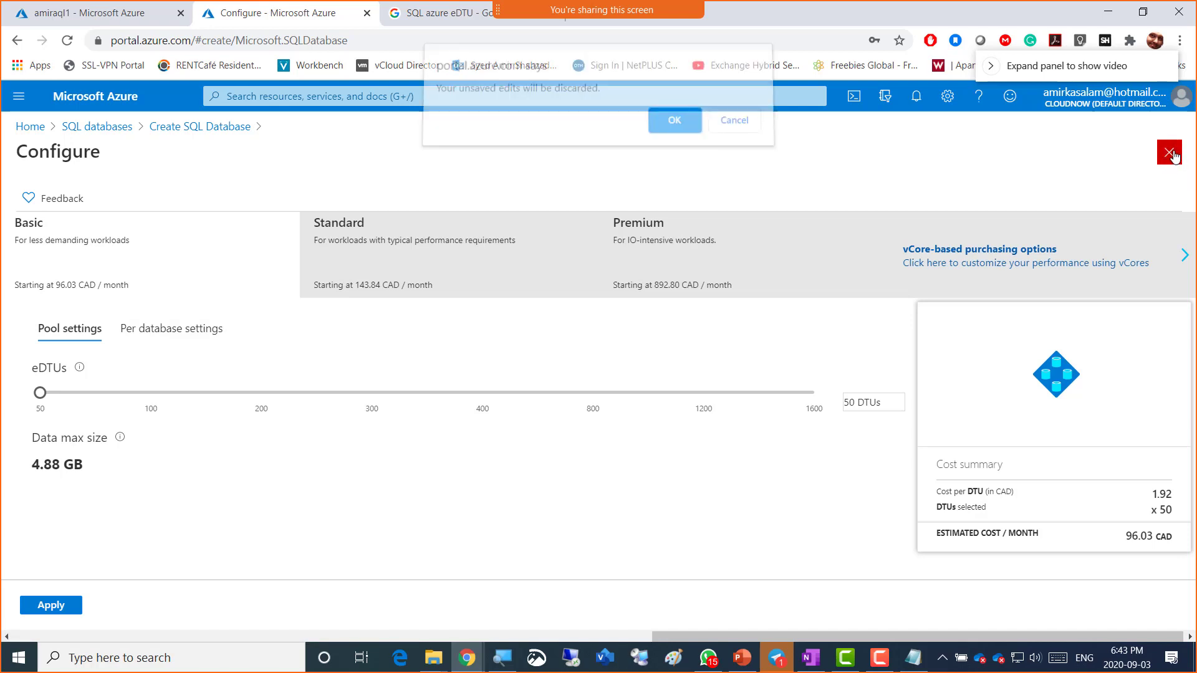
left_click(674, 125)
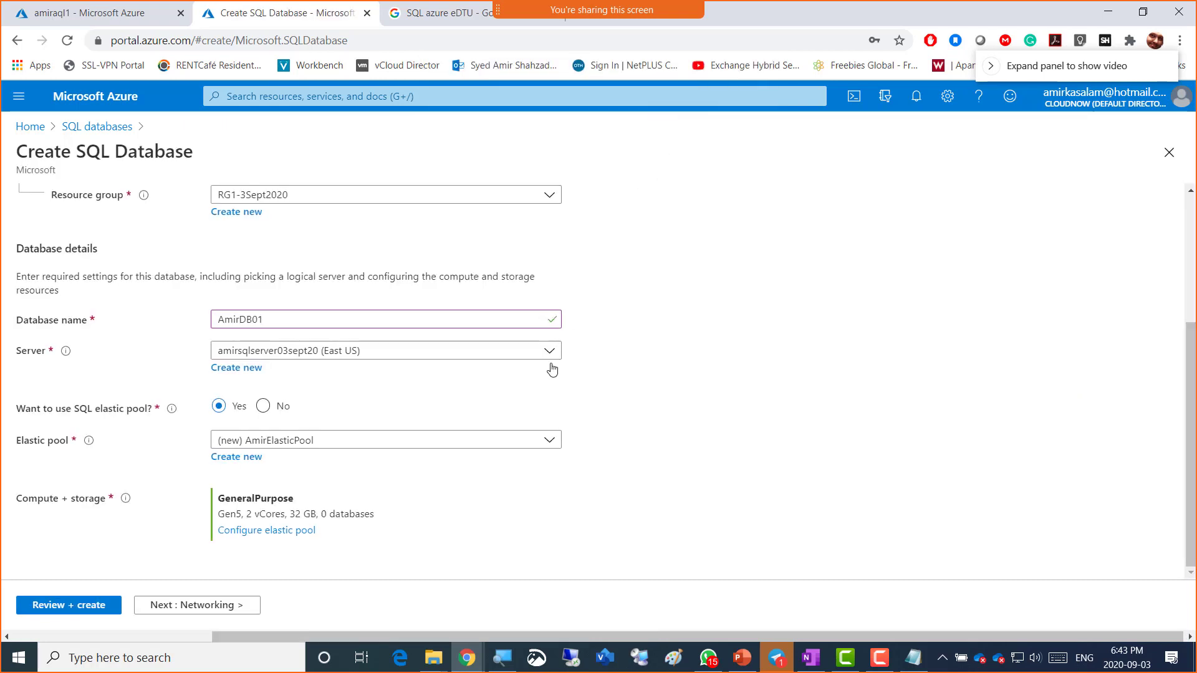
left_click(263, 406)
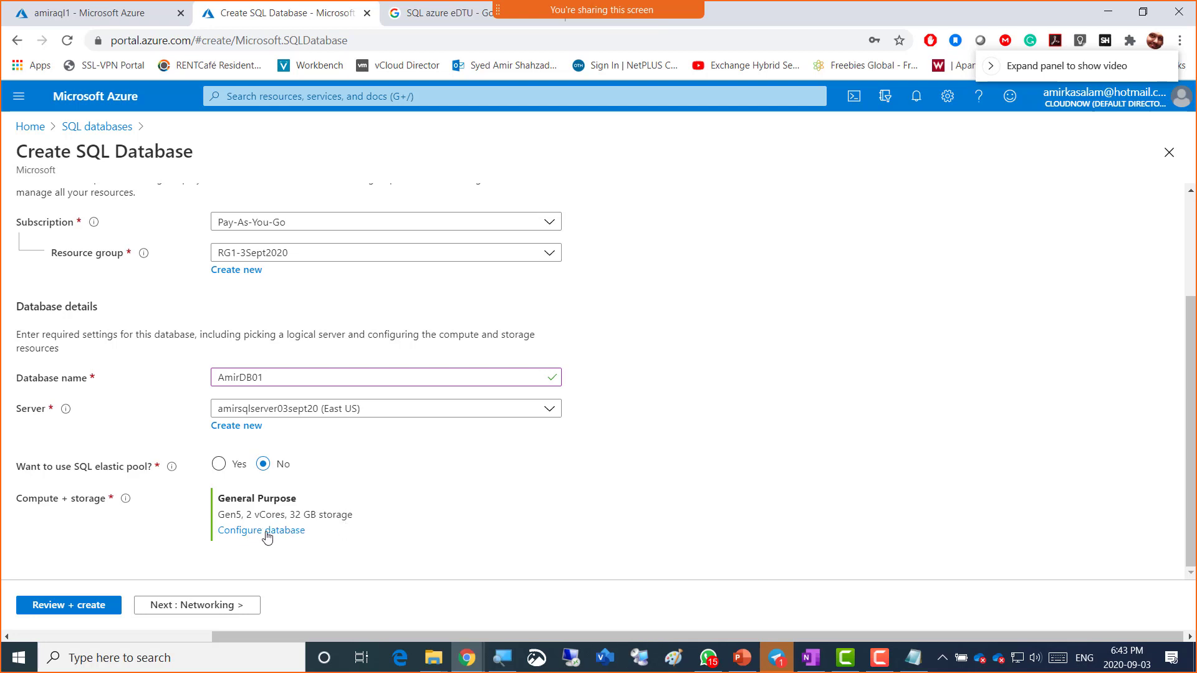
left_click(204, 614)
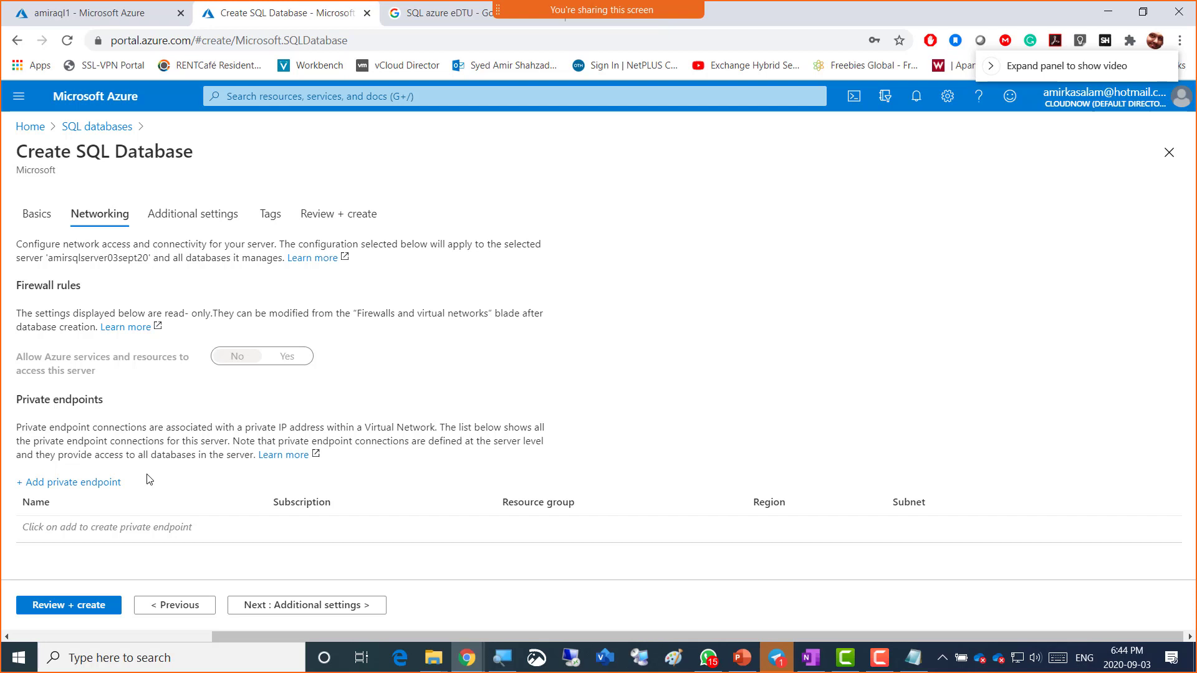
Step: In Additional settings, set Use existing data to Sample (AdventureWorksLT) and read the data security notes
left_click(335, 614)
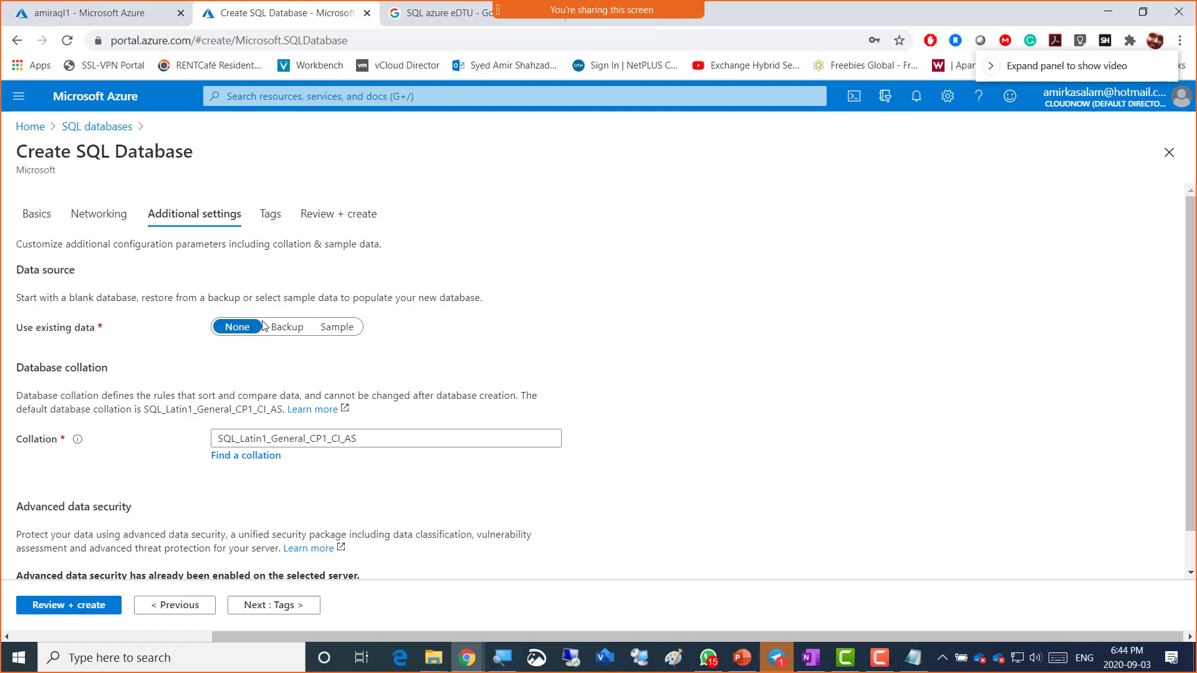
left_click(338, 328)
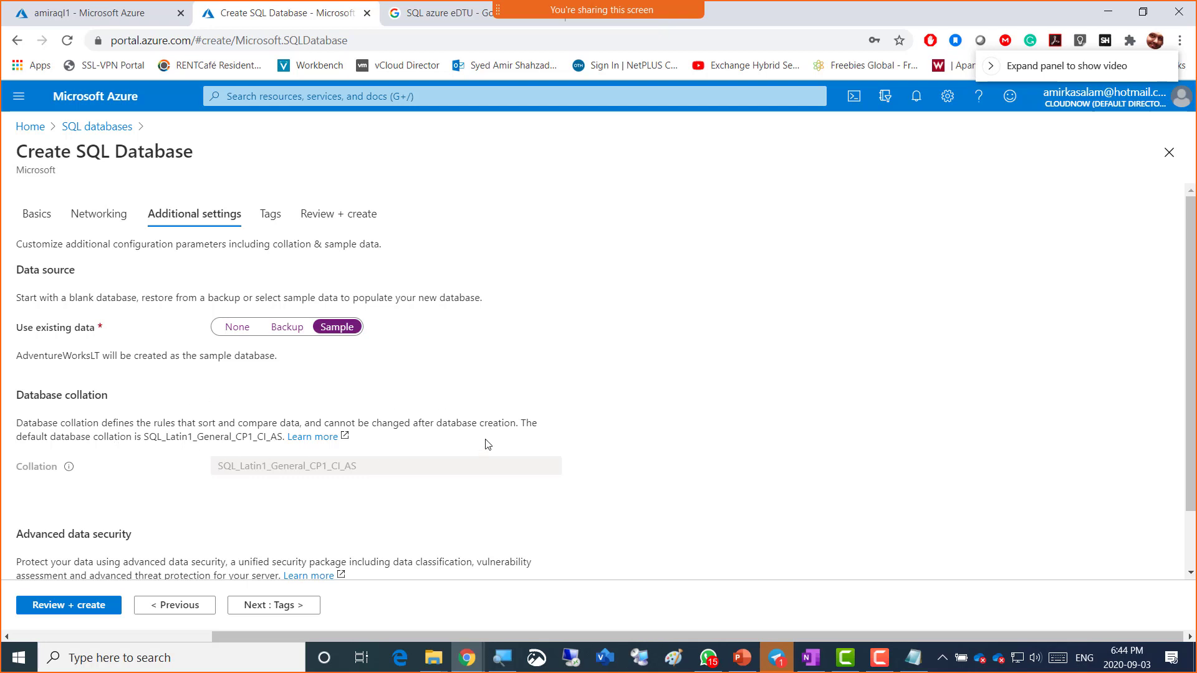
scroll(487, 444, "down", 1)
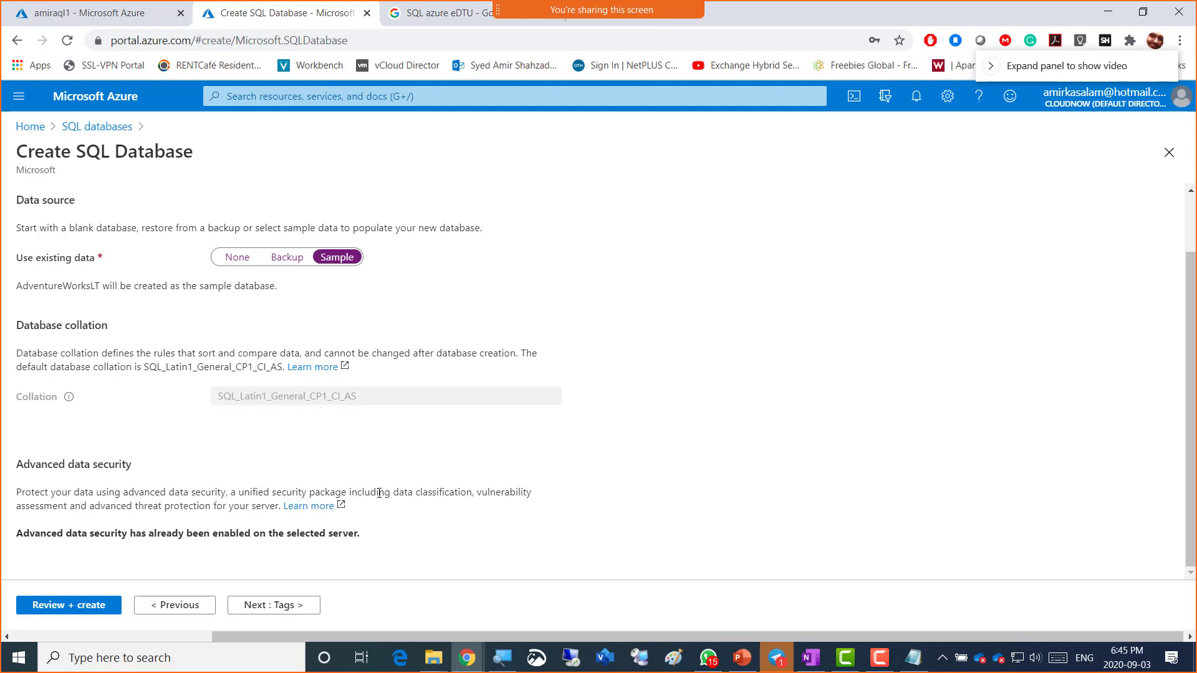
left_click_drag(418, 494, 282, 512)
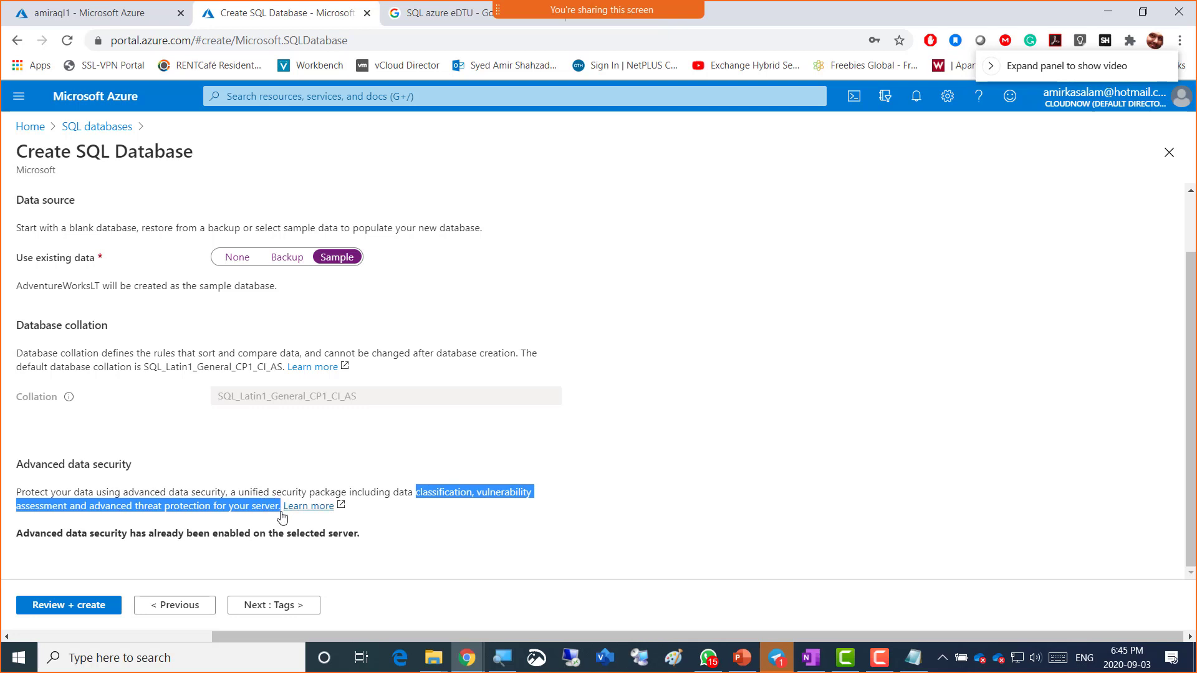
left_click(655, 518)
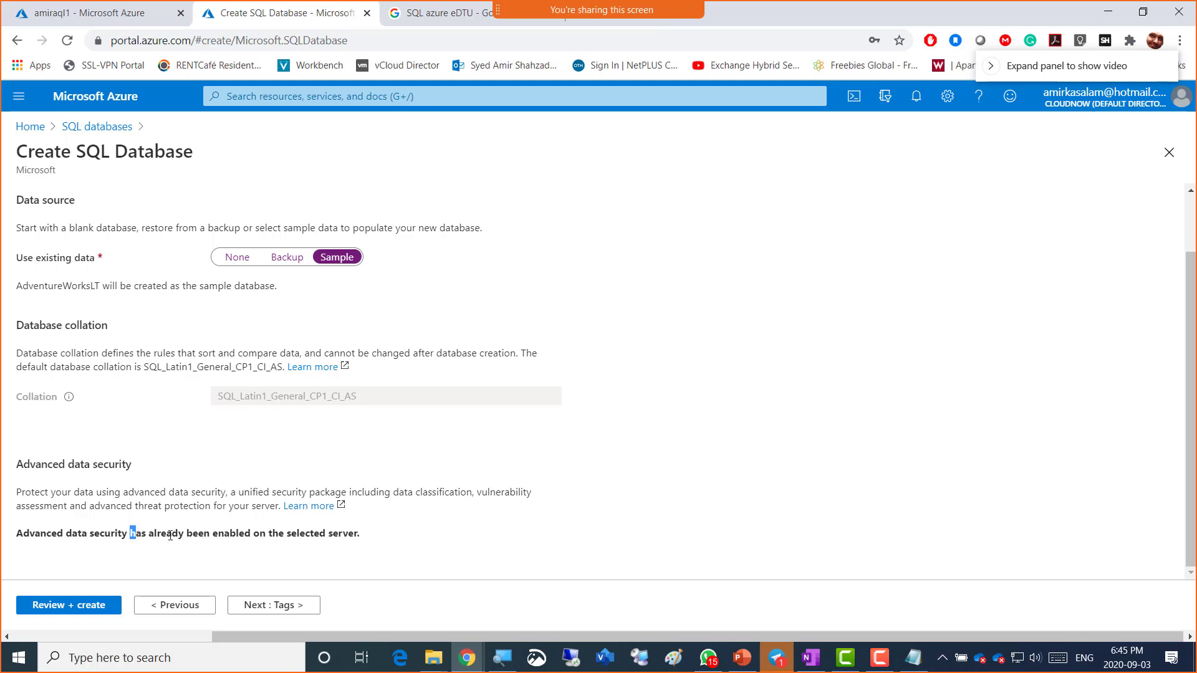
left_click_drag(131, 533, 241, 544)
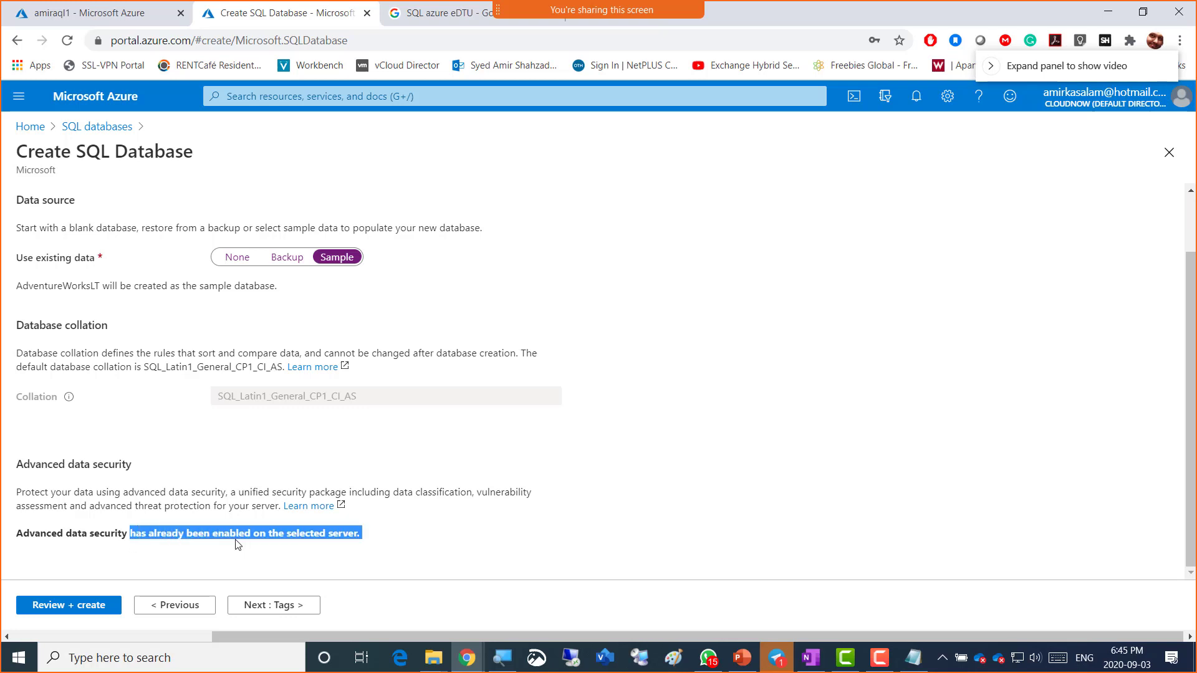
Step: Pass Tags to Review + create and note the estimated cost of 486.44 CAD per month
left_click(283, 608)
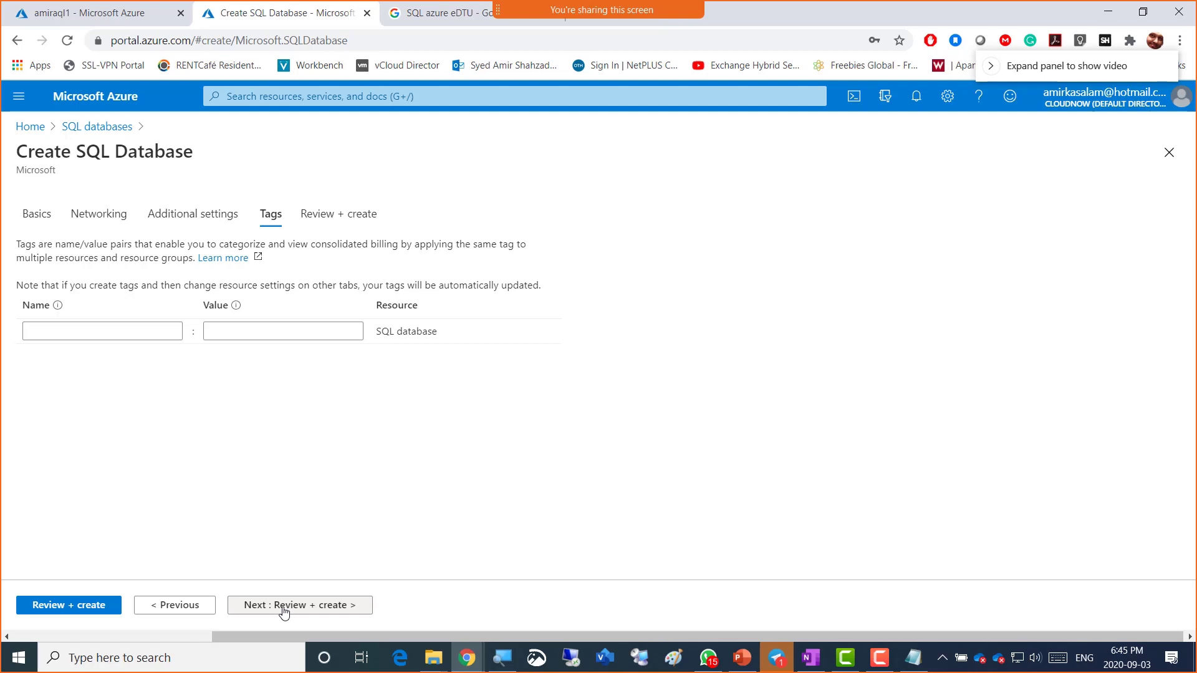
left_click(284, 608)
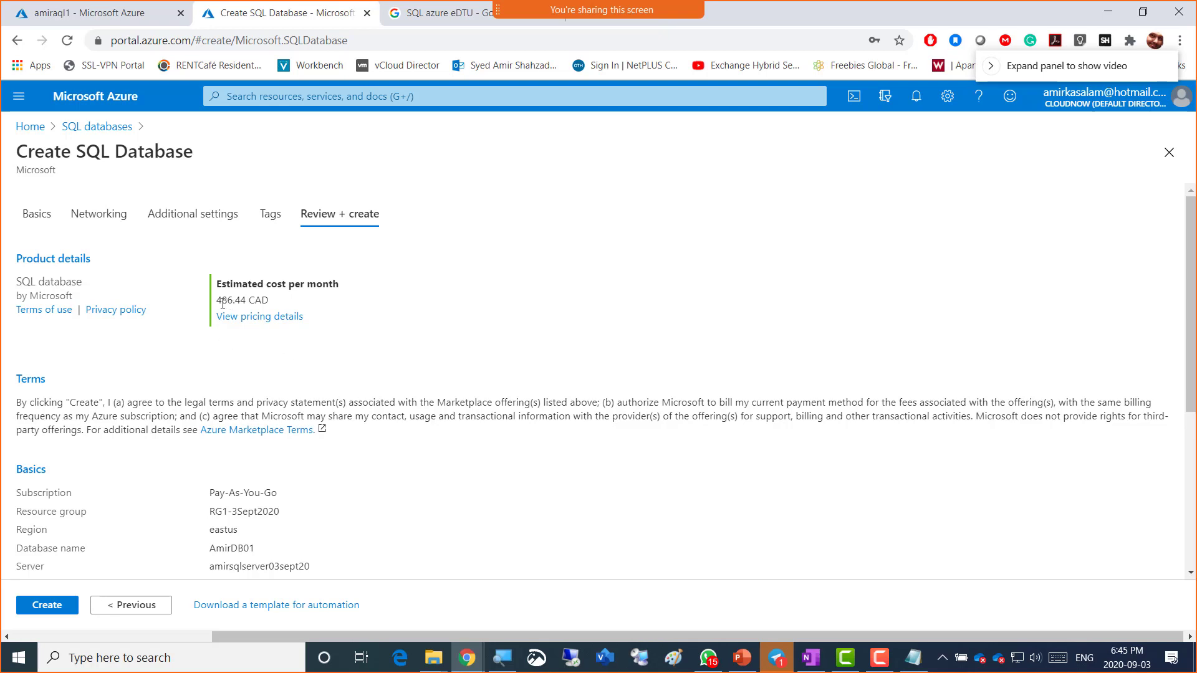
left_click_drag(237, 301, 278, 307)
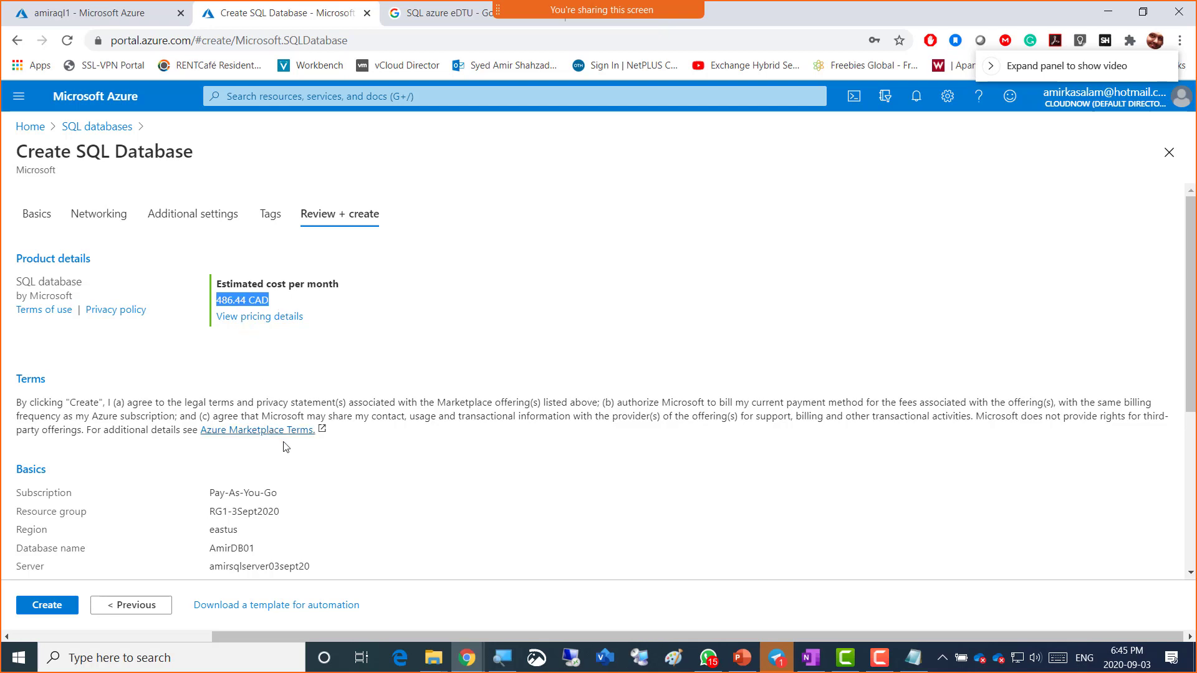
left_click(429, 433)
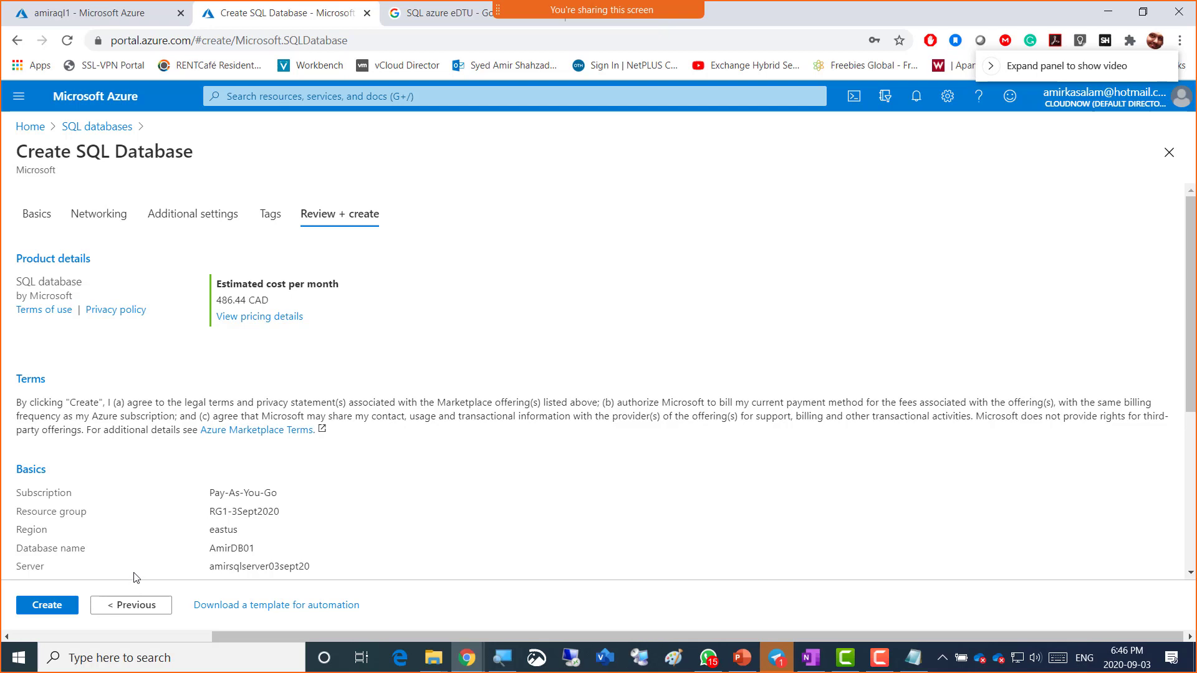
Step: Step back past Tags, Additional settings and Networking to the Basics tab's Database details section
left_click(128, 611)
left_click(170, 615)
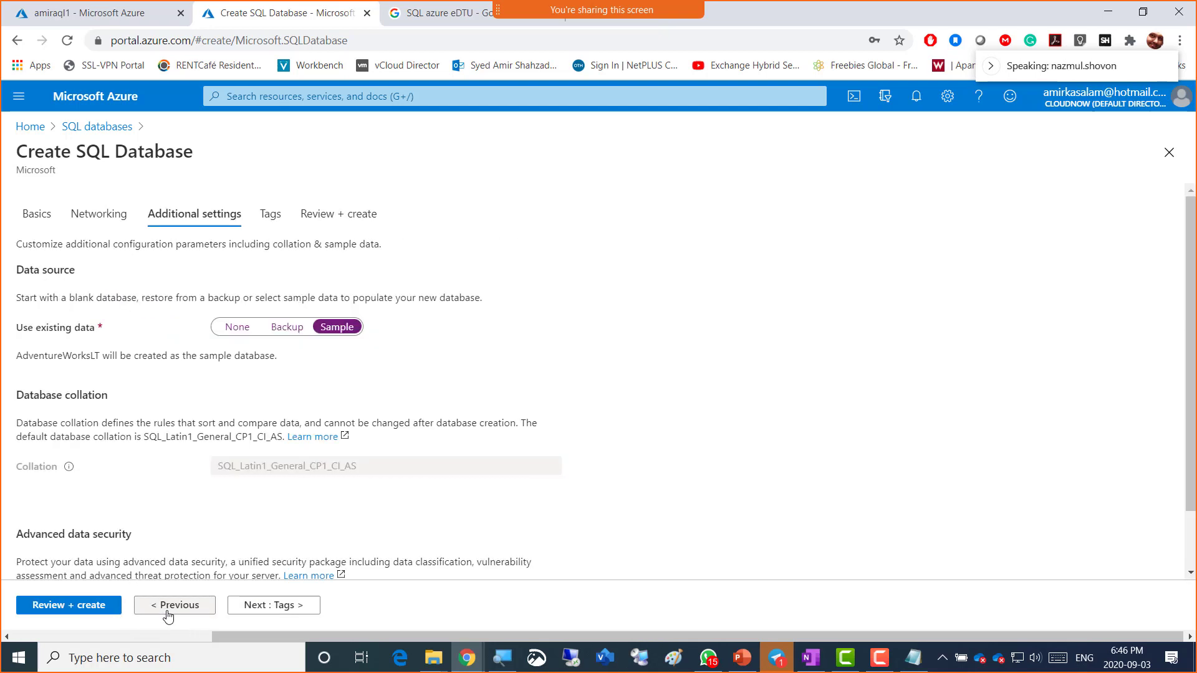
left_click(169, 614)
left_click(168, 614)
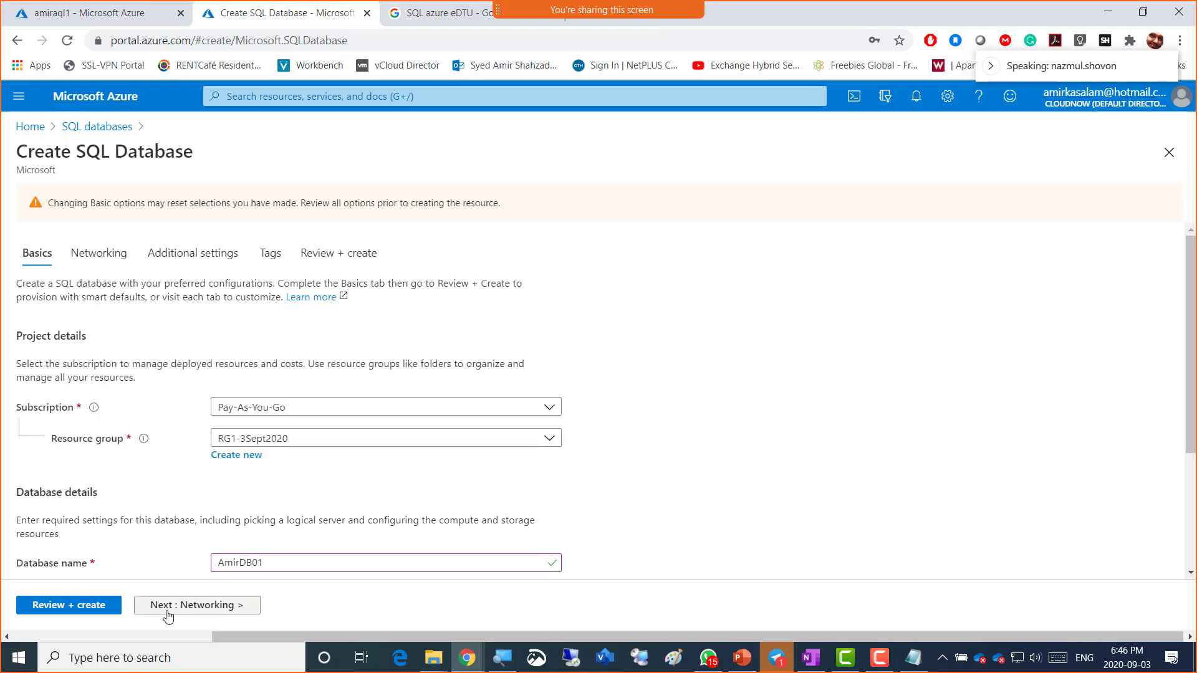
left_click(169, 614)
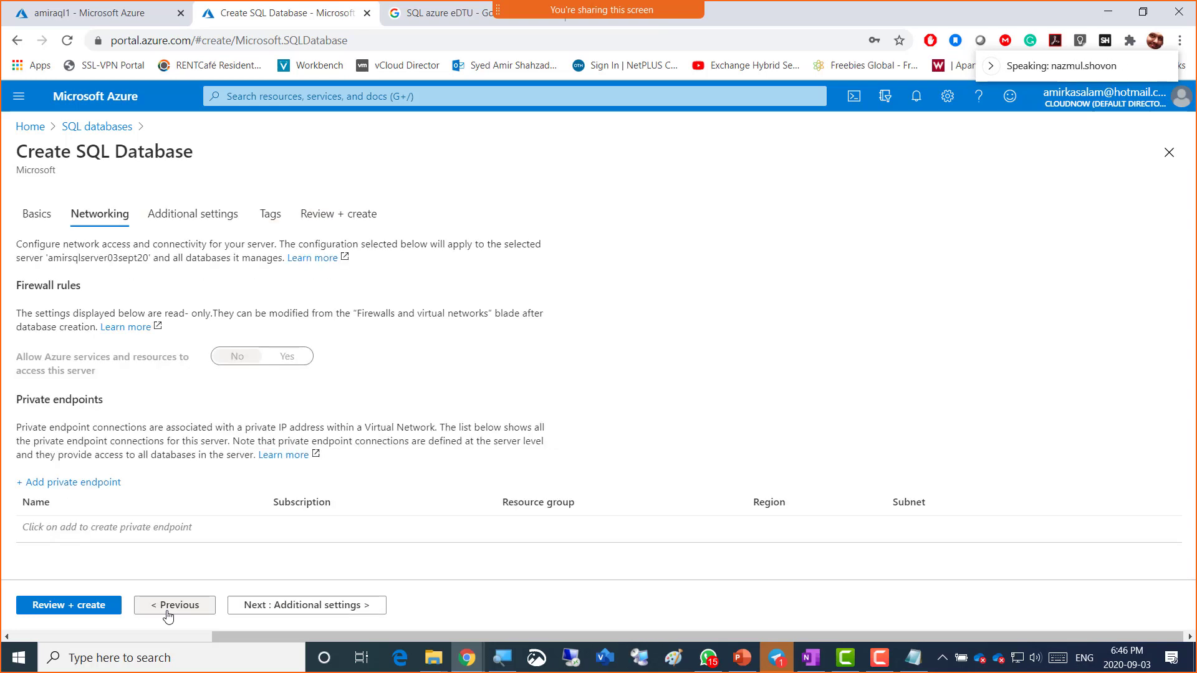
left_click(167, 614)
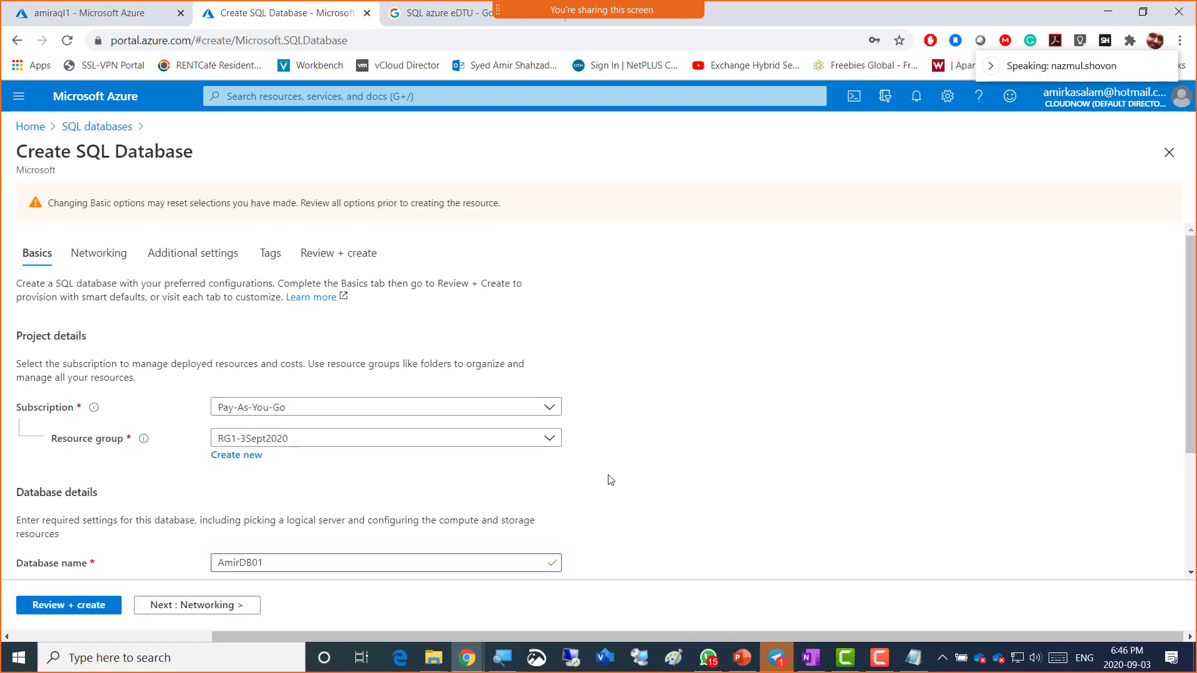
scroll(602, 462, "down", 3)
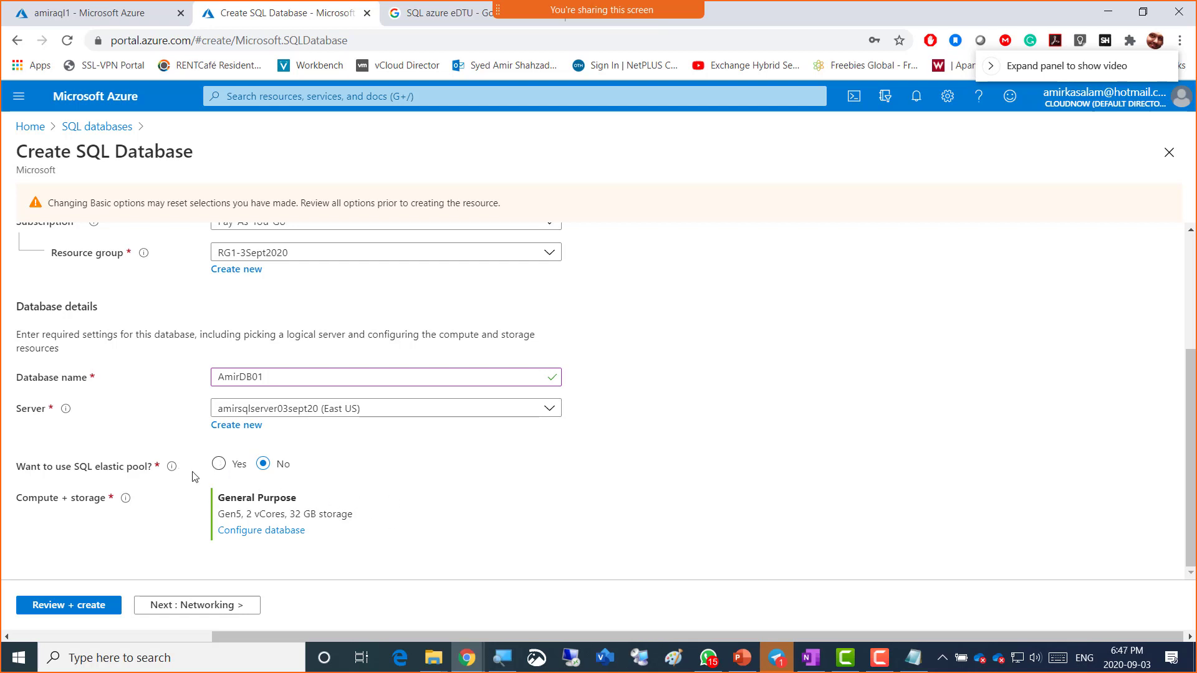
Step: Set 'Want to use SQL elastic pool?' to Yes and choose '(new) AmirElasticPool'
left_click(218, 464)
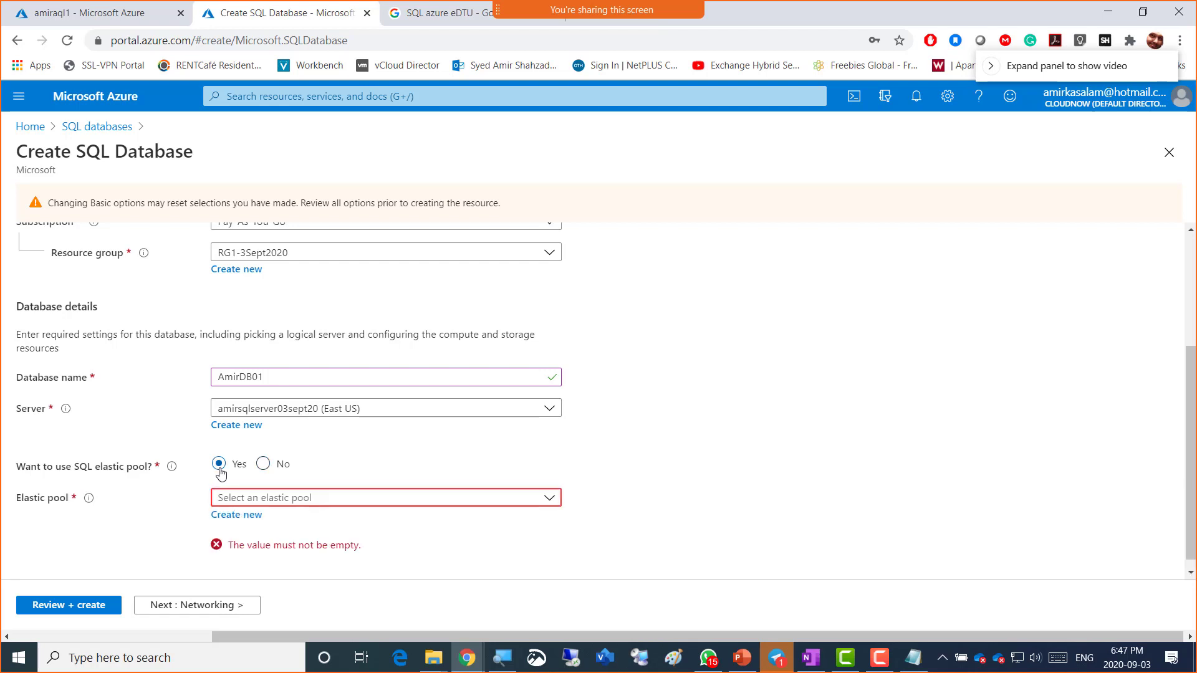
left_click(321, 499)
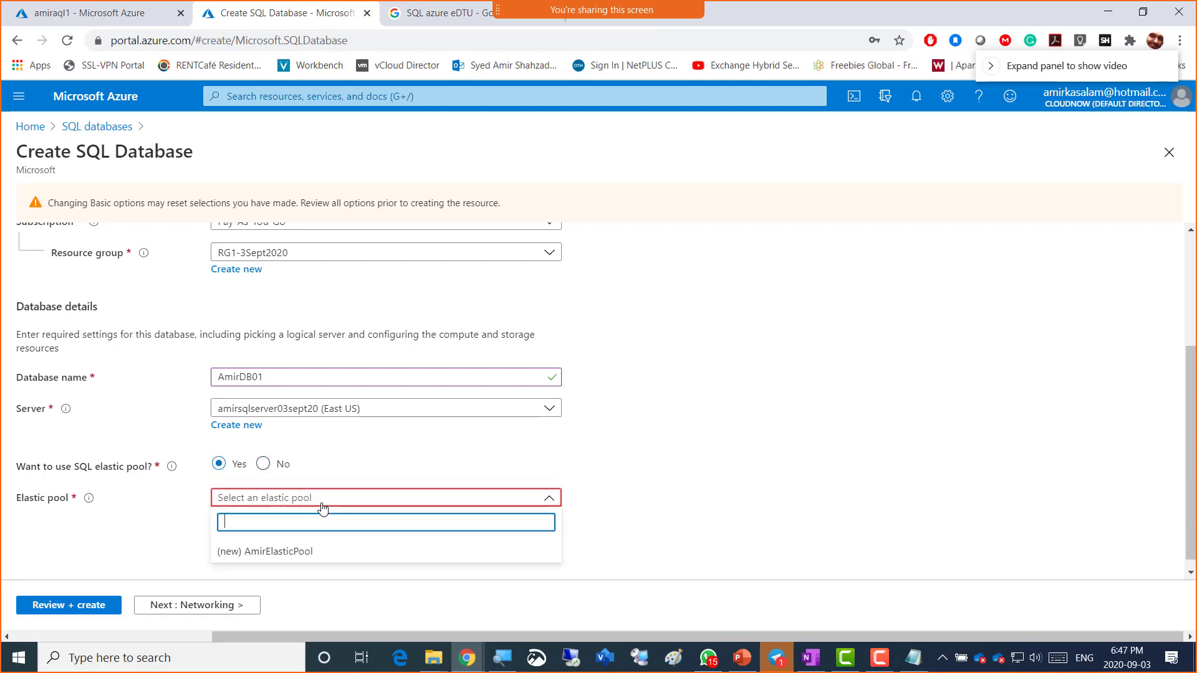
left_click(303, 552)
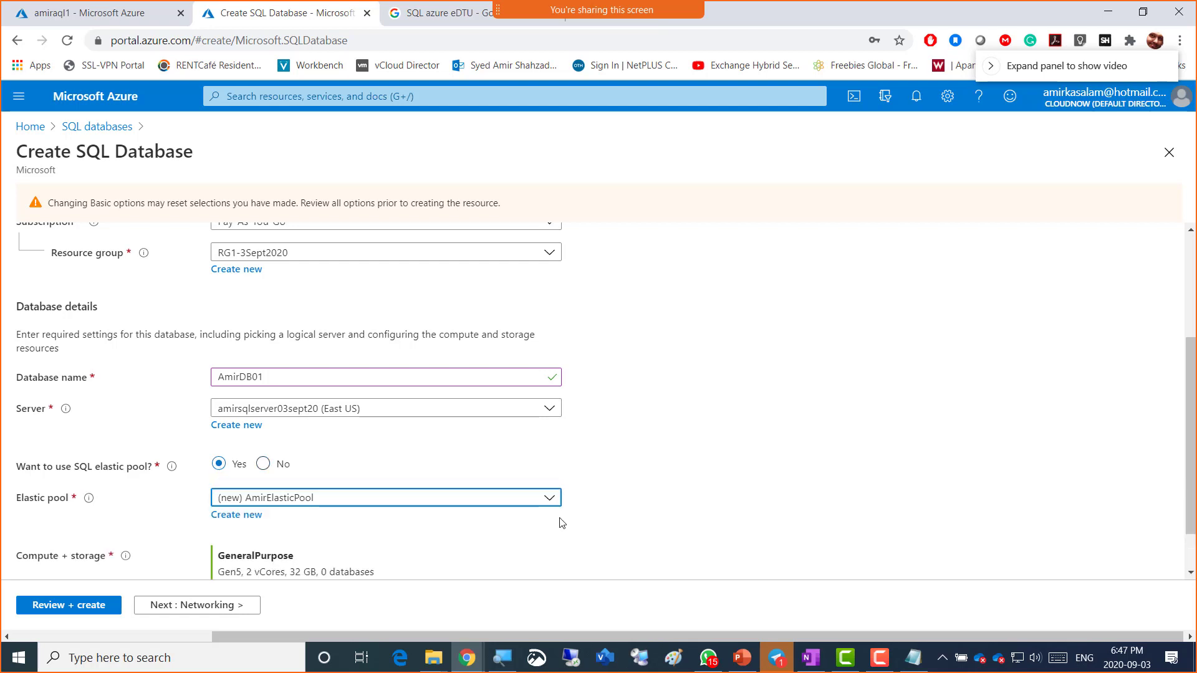
scroll(595, 490, "down", 1)
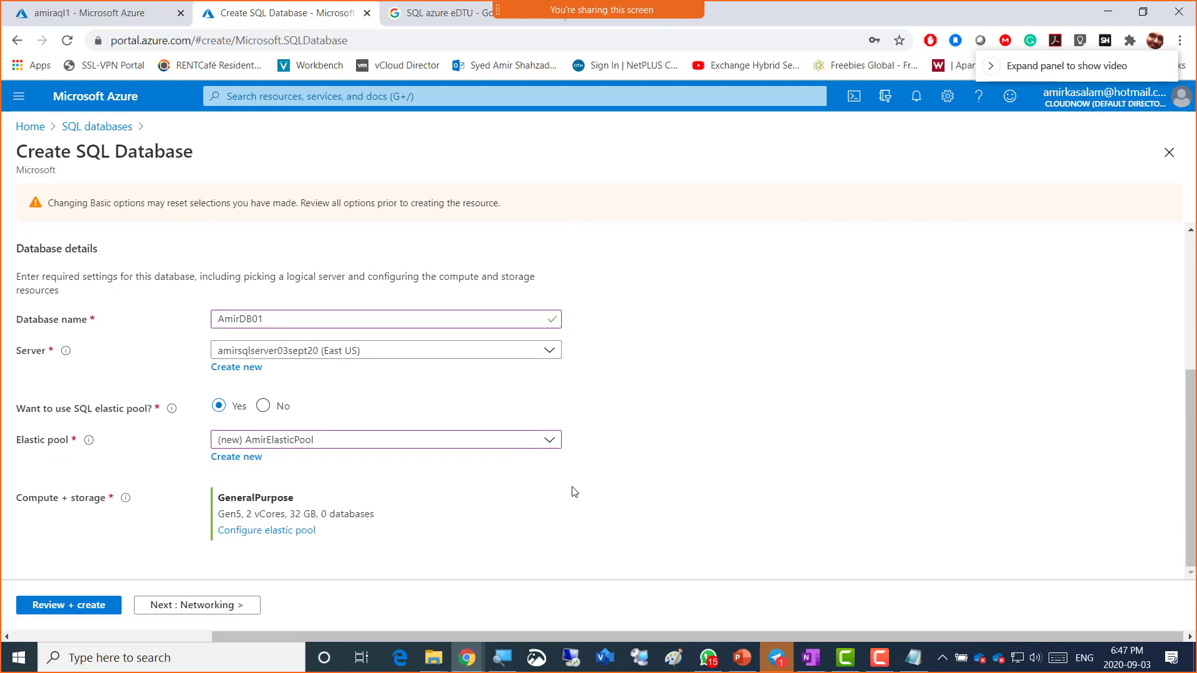
Step: Apply the DTU-based Standard tier with 100 eDTUs and 50 GB to AmirElasticPool
left_click(262, 536)
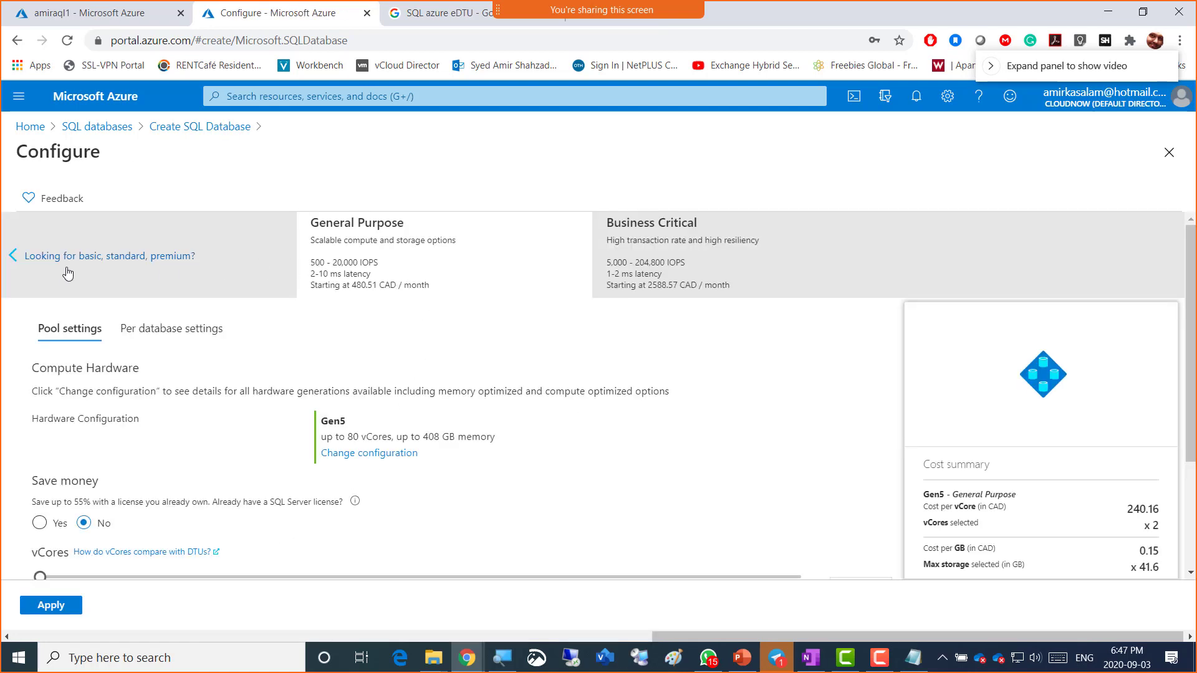
left_click(130, 255)
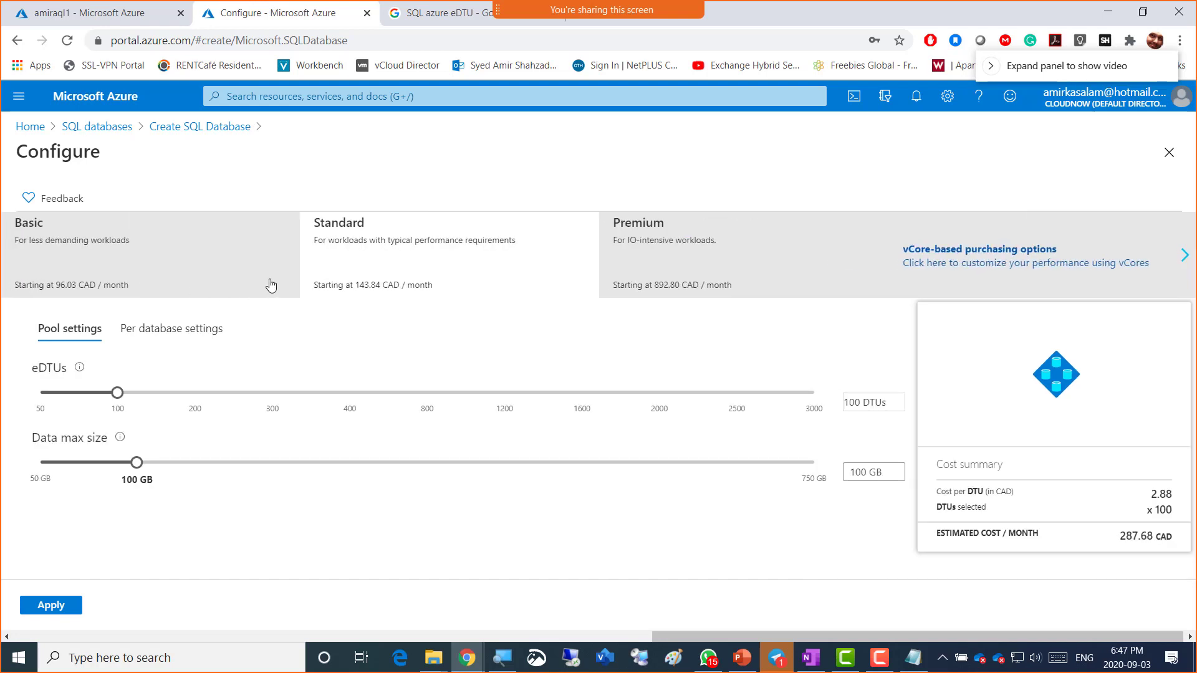
left_click(100, 262)
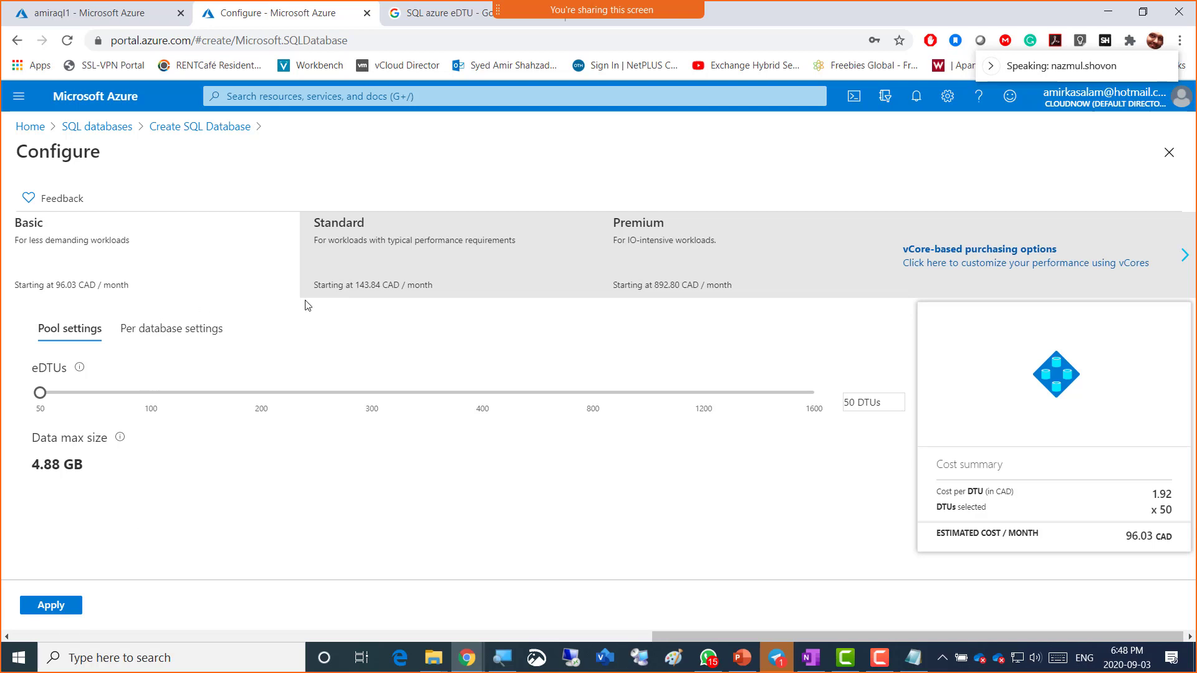
left_click(405, 267)
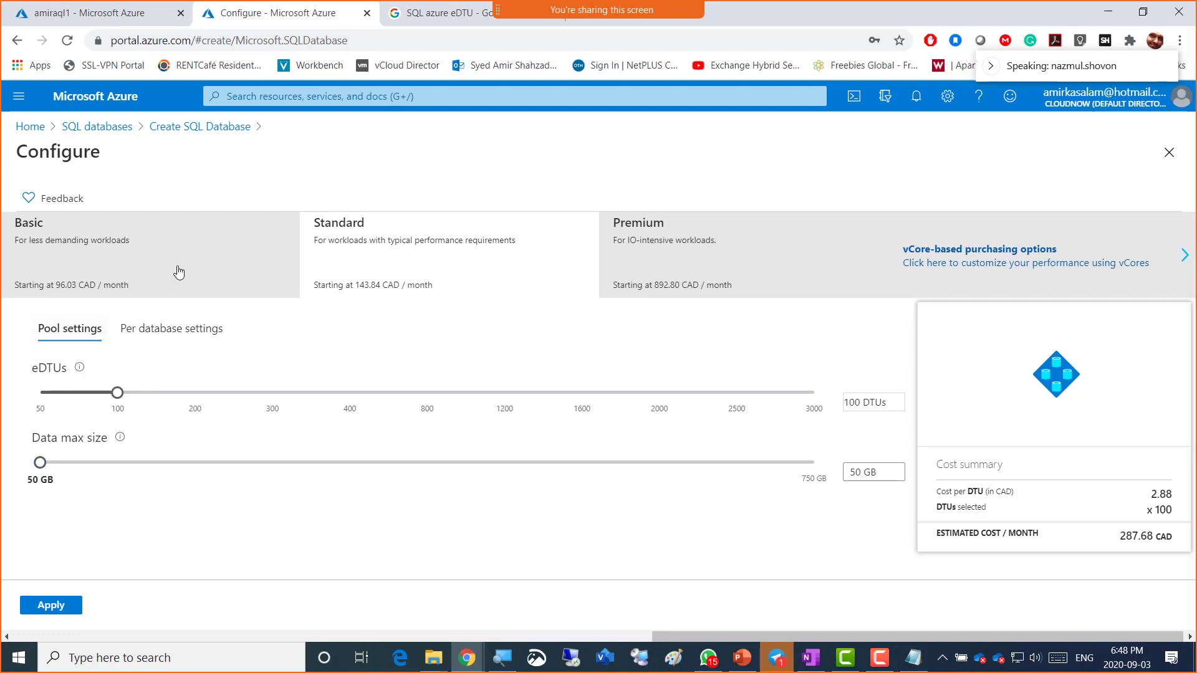
left_click(135, 268)
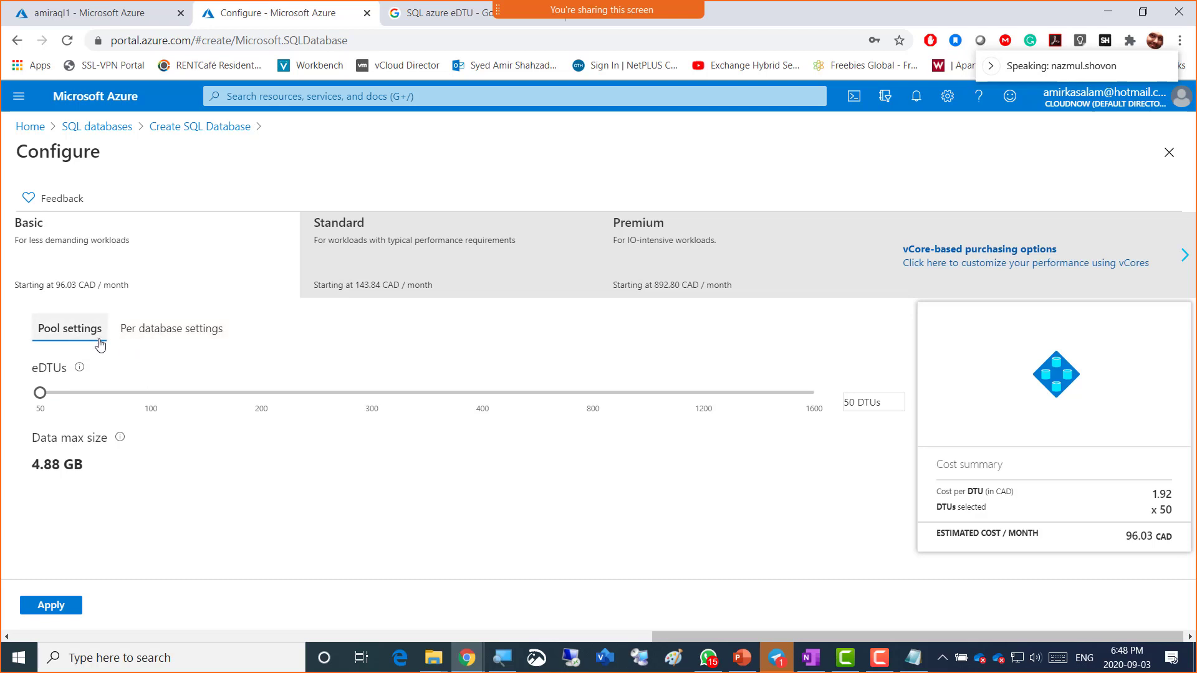
left_click(385, 275)
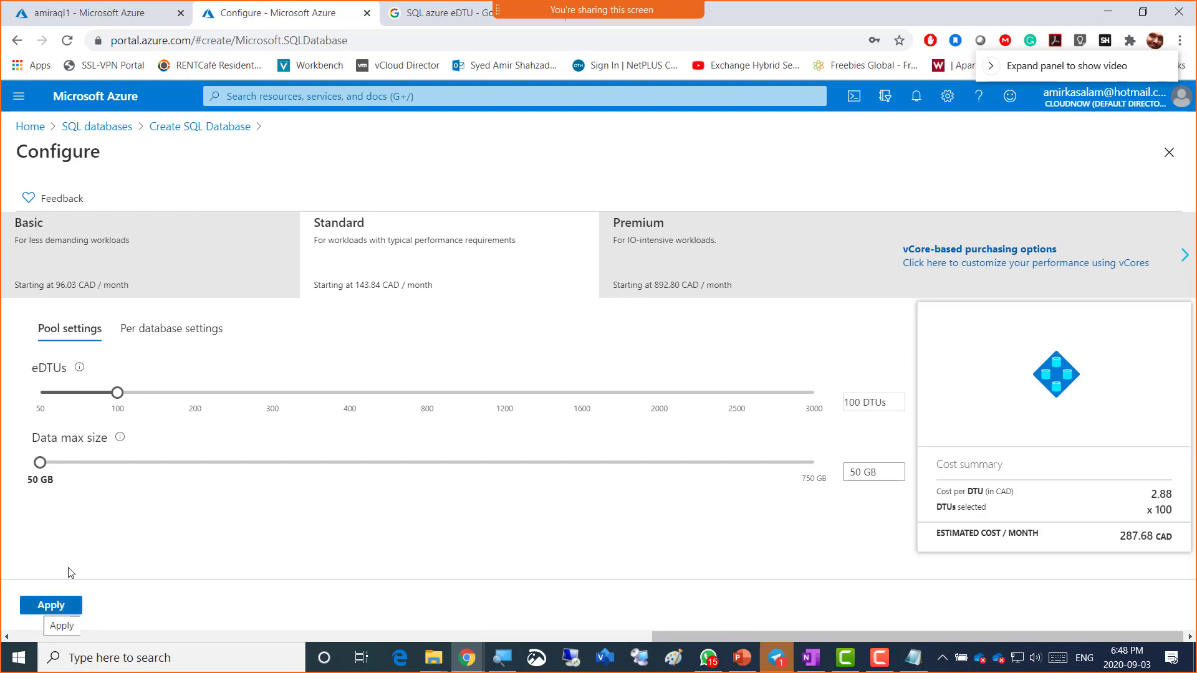
left_click(43, 606)
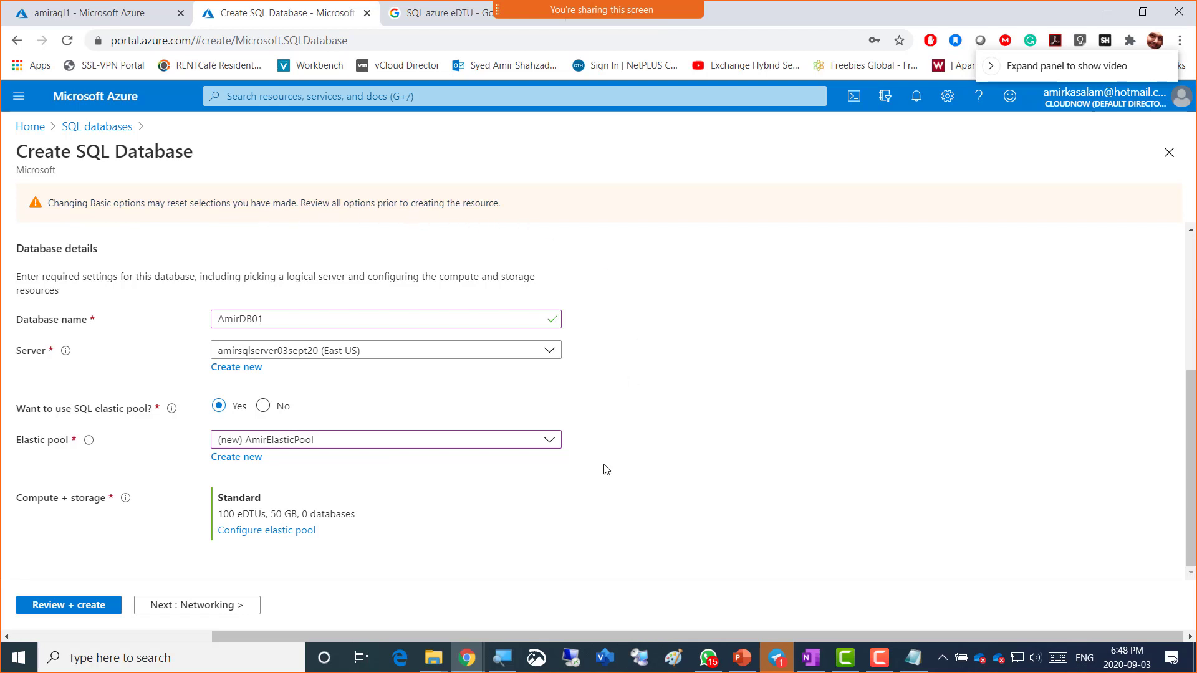
Step: Advance through Networking, Additional settings and Tags, then review the Review + create summary
scroll(608, 485, "up", 4)
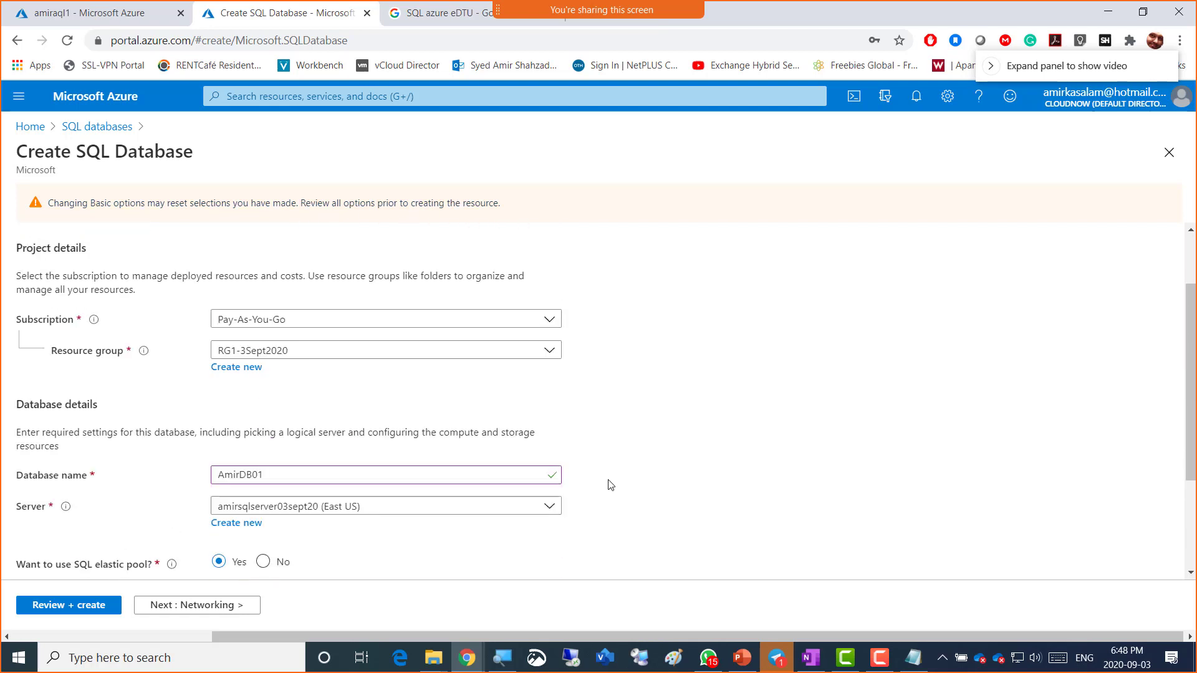
scroll(609, 484, "down", 4)
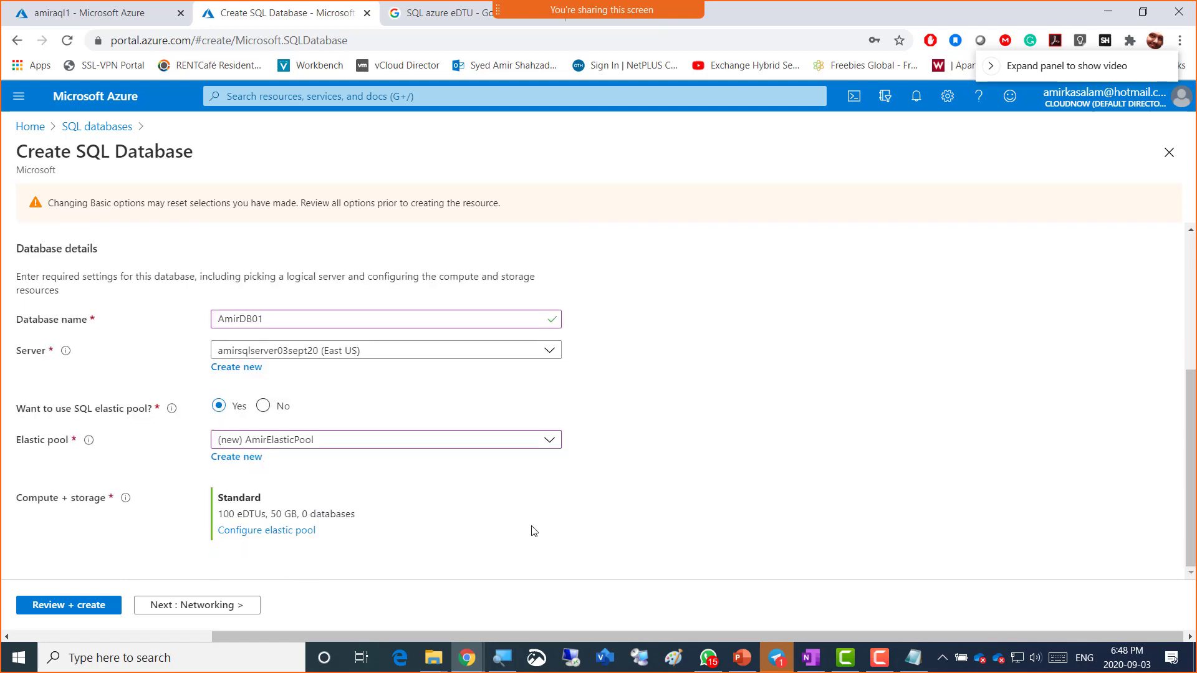
left_click(207, 608)
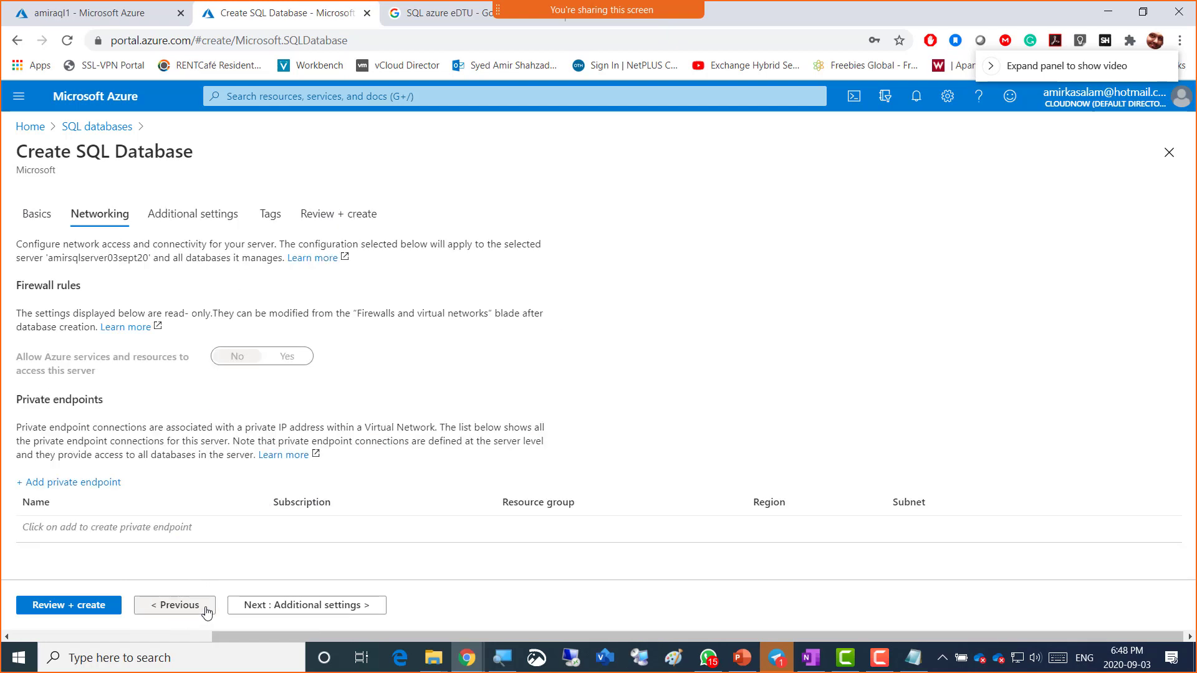
left_click(286, 609)
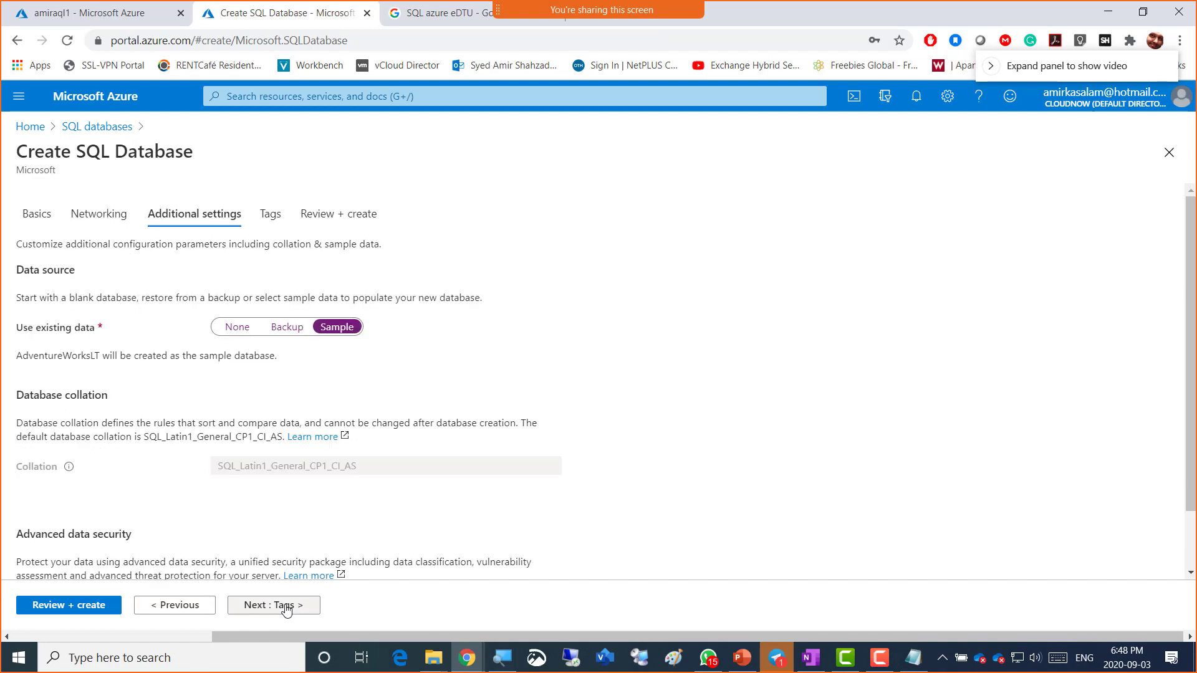
scroll(473, 350, "down", 1)
scroll(412, 475, "up", 1)
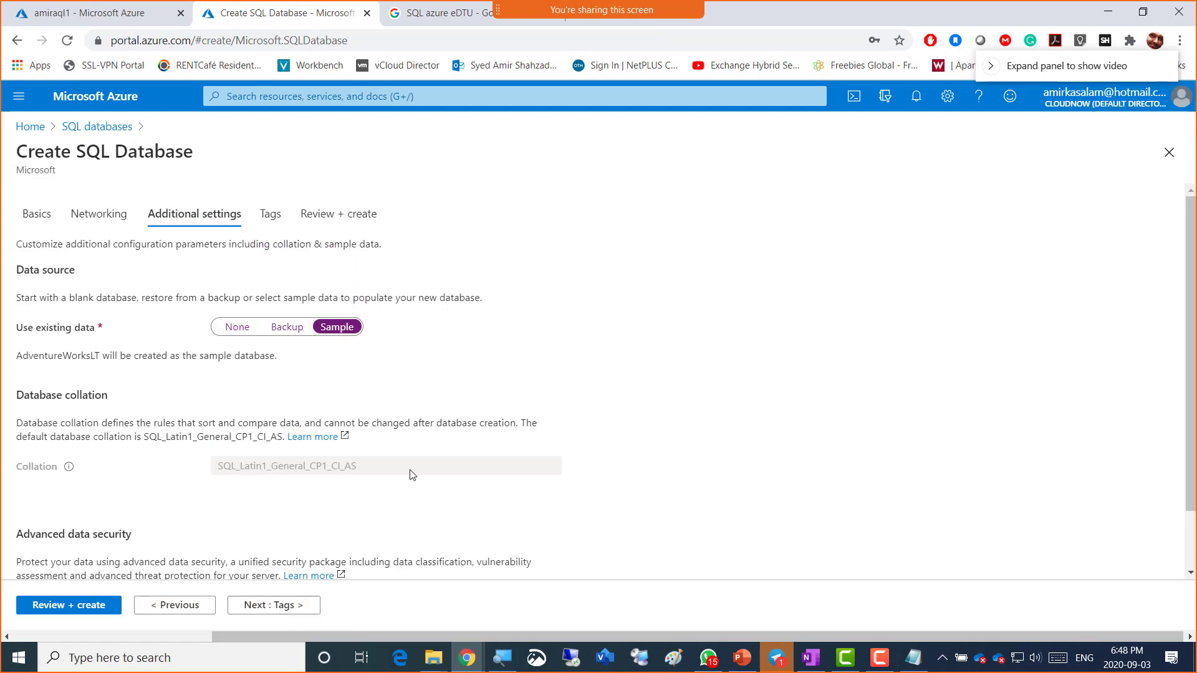
left_click(291, 605)
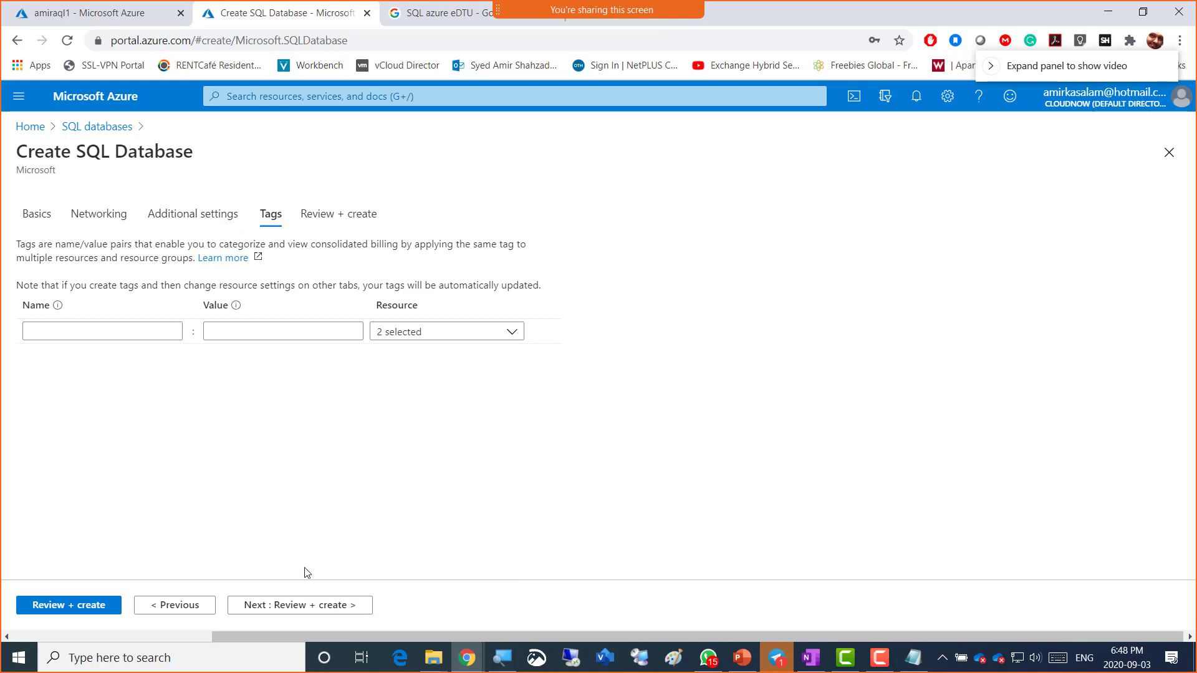
left_click(314, 604)
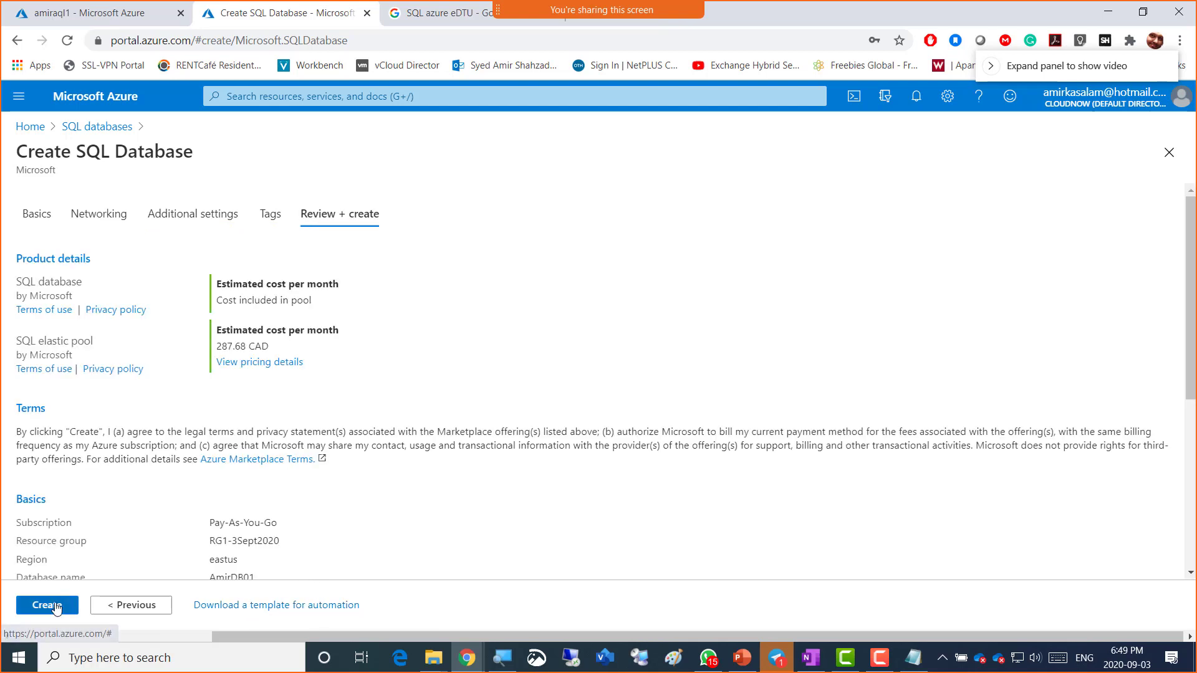
scroll(114, 325, "down", 5)
scroll(114, 324, "up", 5)
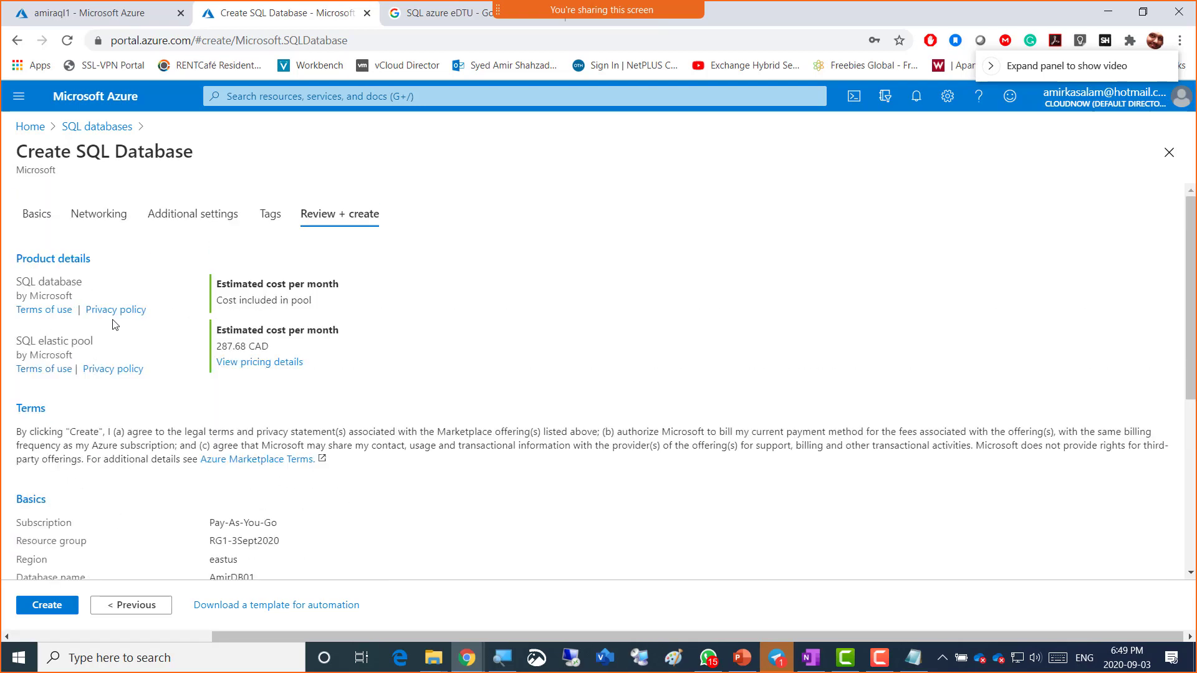
scroll(114, 324, "down", 5)
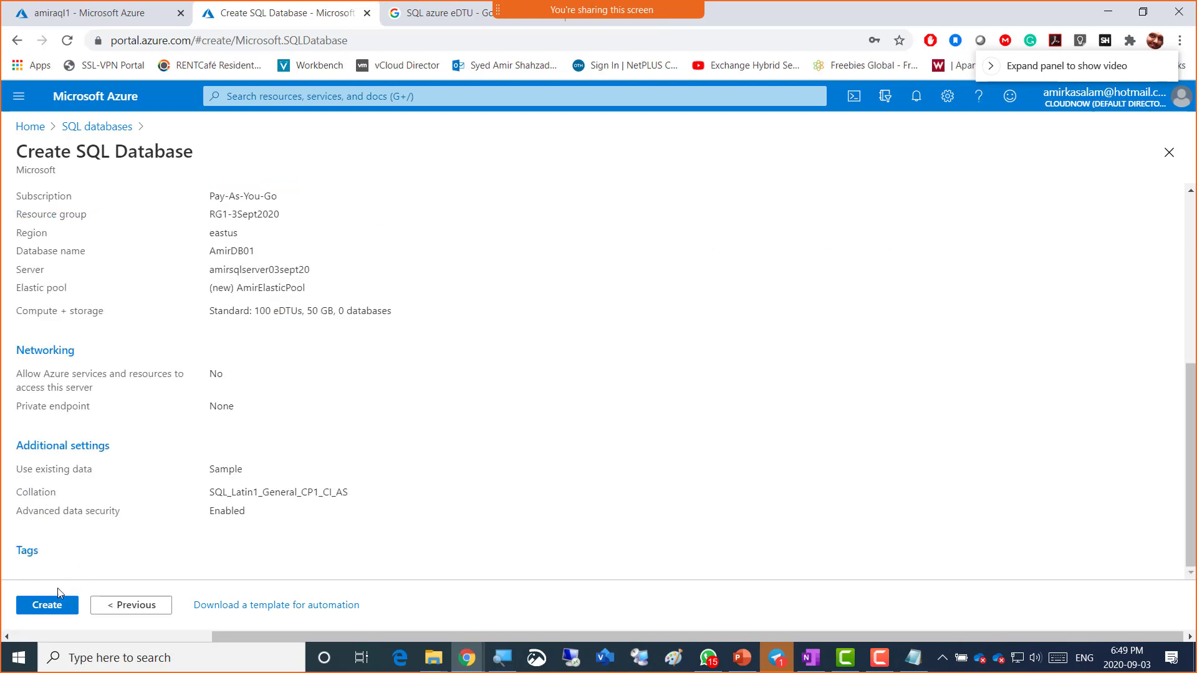
Step: Create AmirDB01 and check the deployment progress in notifications
left_click(47, 608)
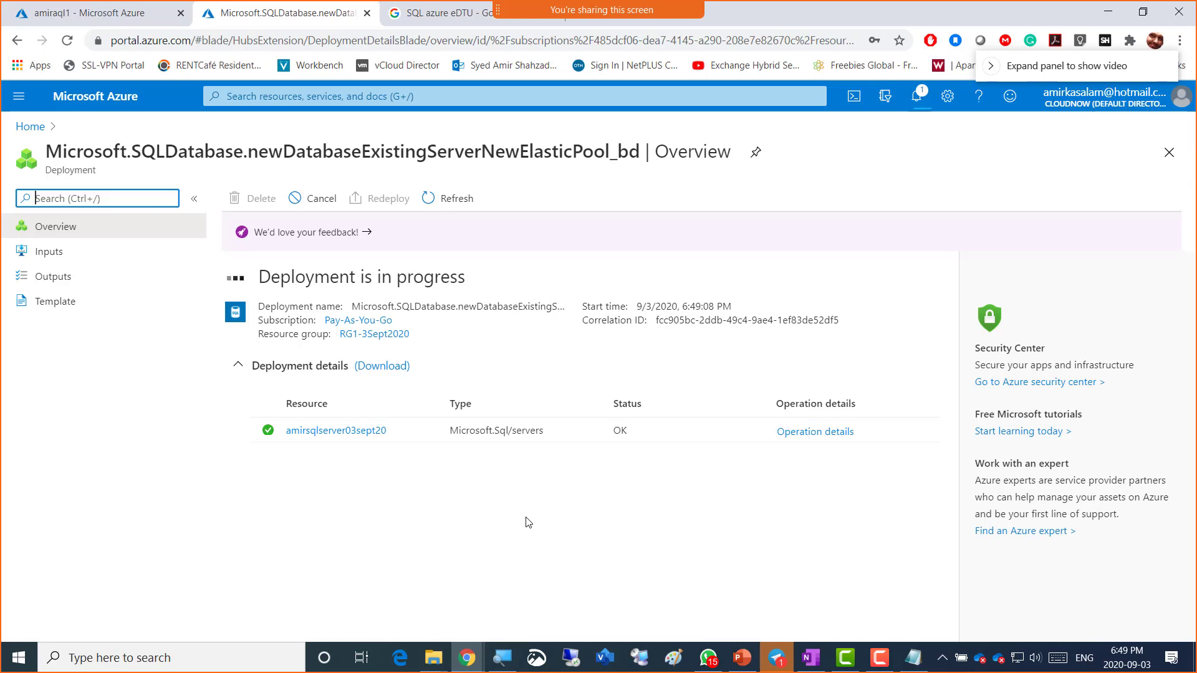
left_click(919, 106)
left_click(920, 107)
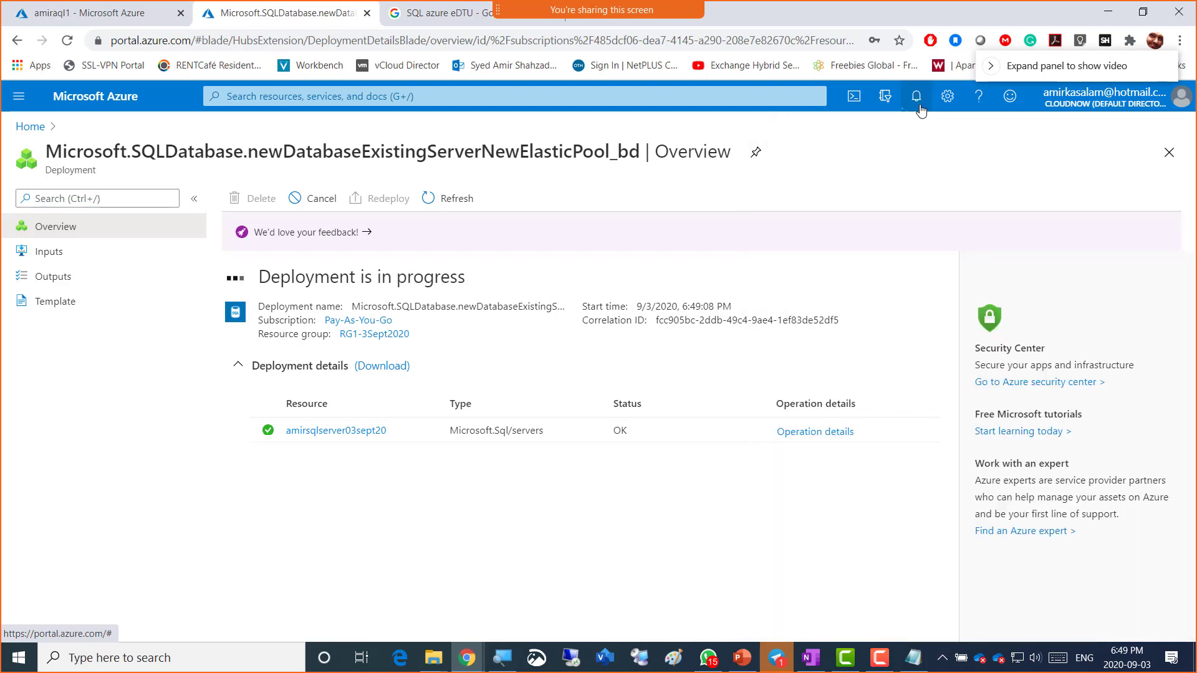
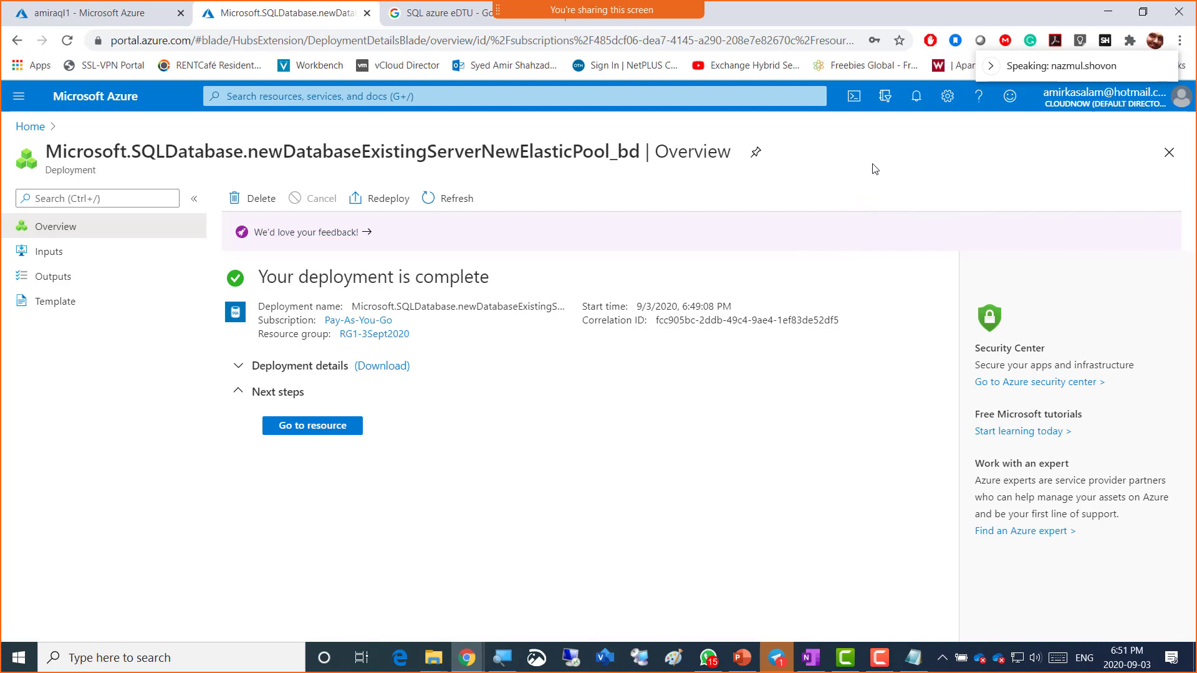
Step: Review the notifications confirming the AmirDB01 deployment succeeded, then bring up the portal menu
left_click(916, 100)
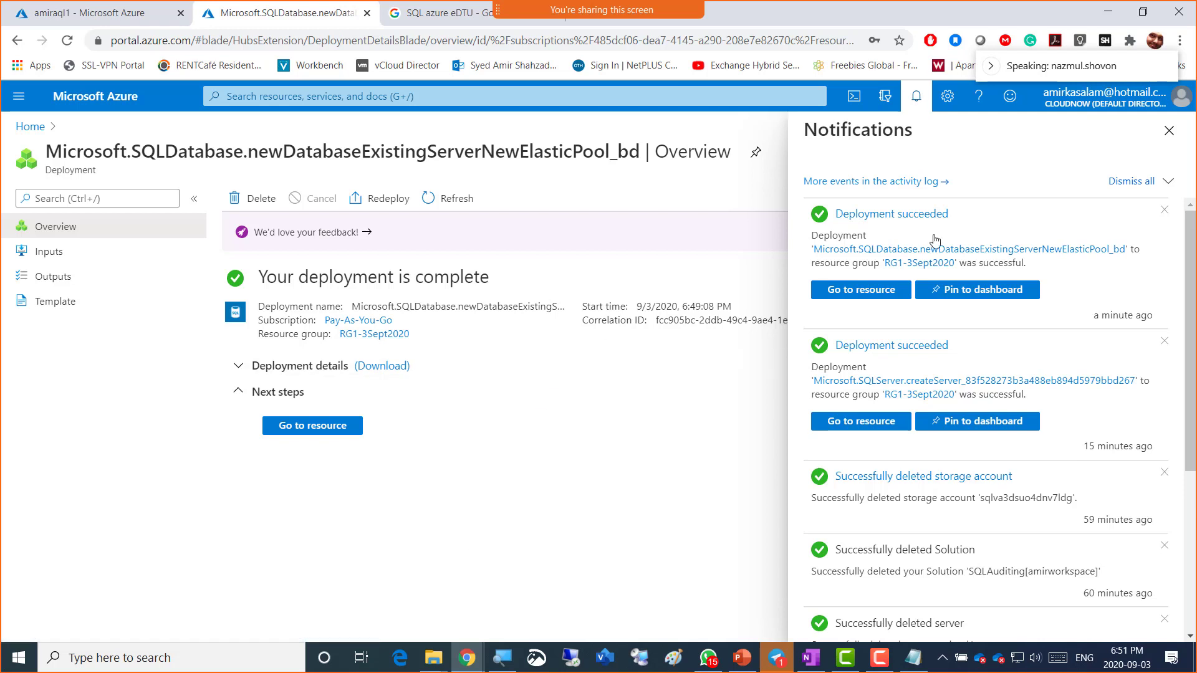
left_click(1169, 130)
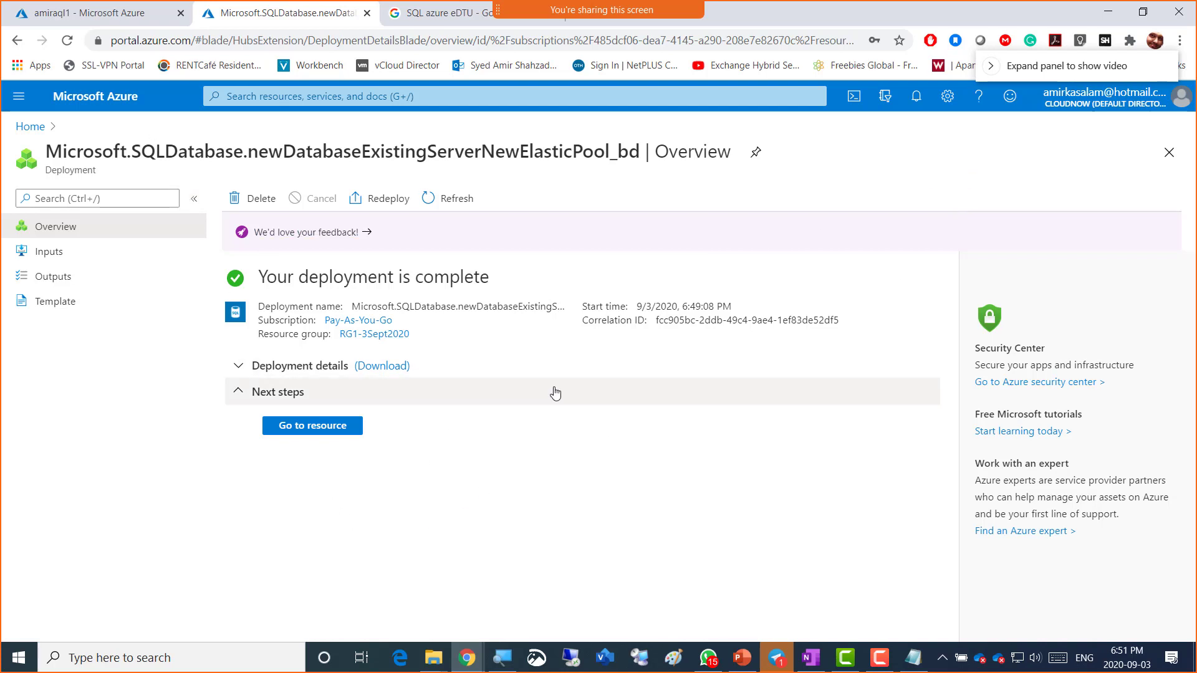
left_click(916, 100)
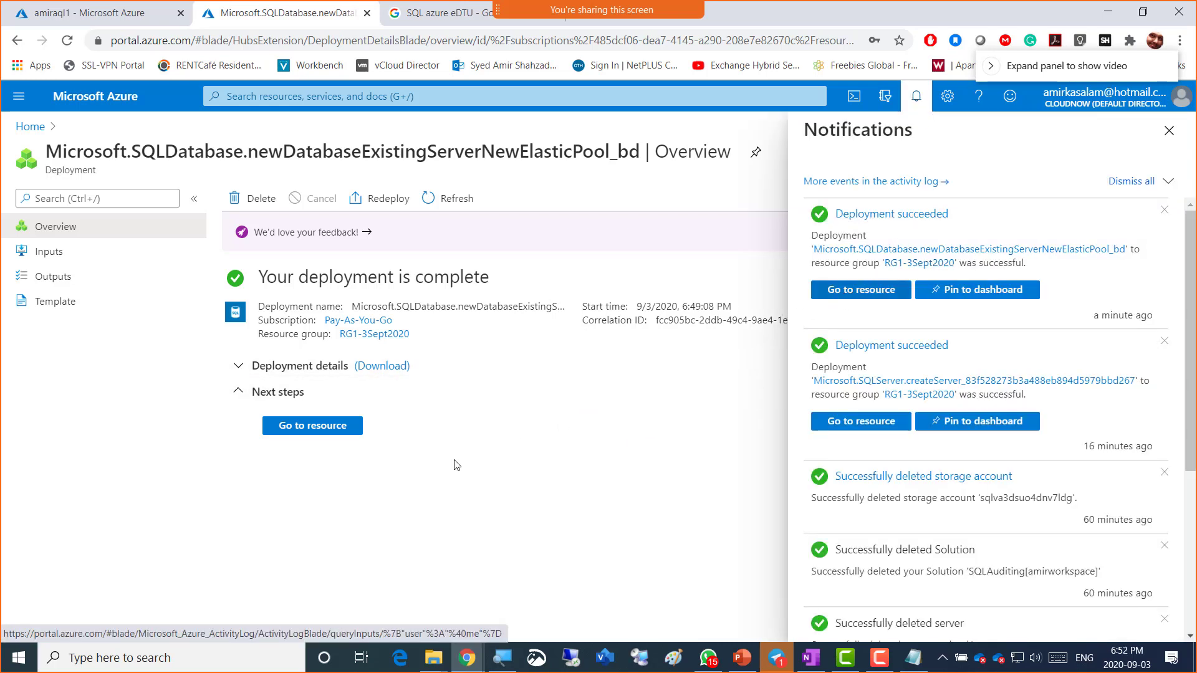
left_click(18, 97)
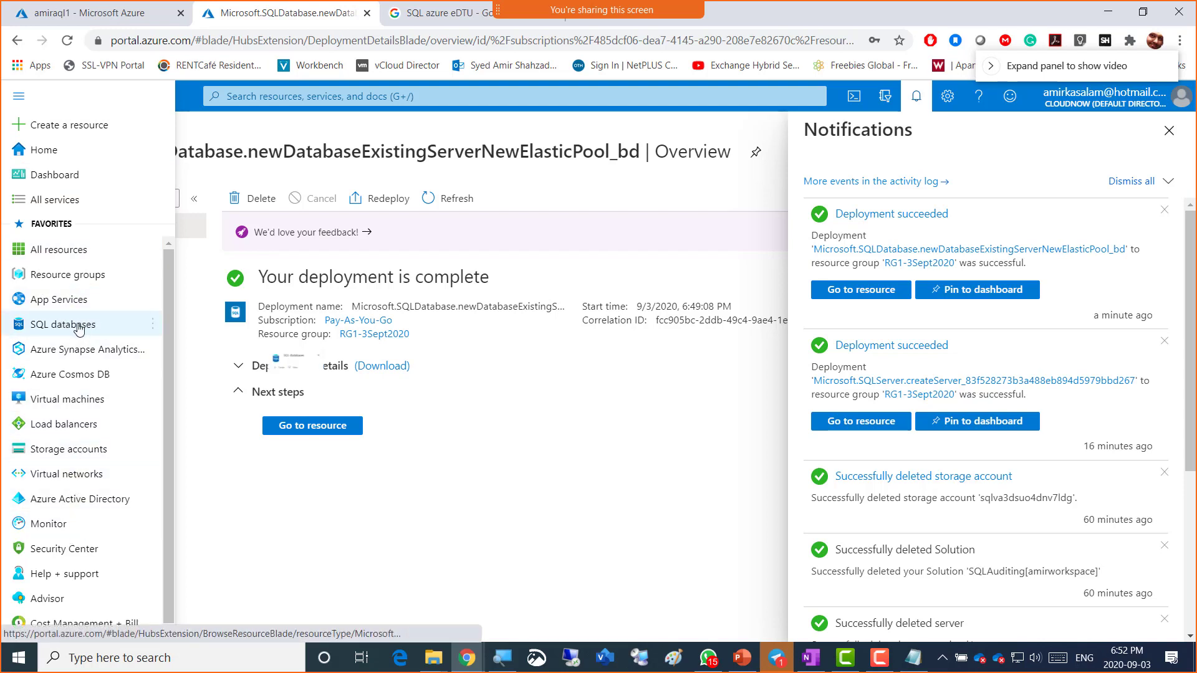
Step: Open AmirDB01 from the SQL databases list and scroll down its resource menu
left_click(79, 326)
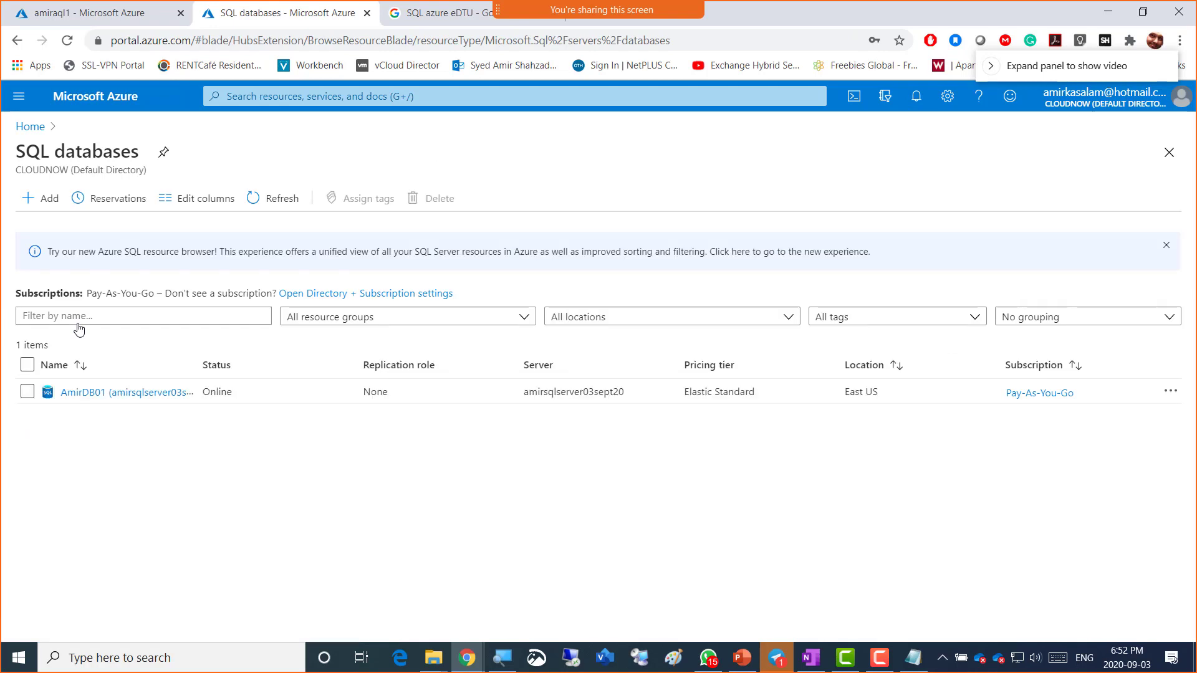
left_click(106, 396)
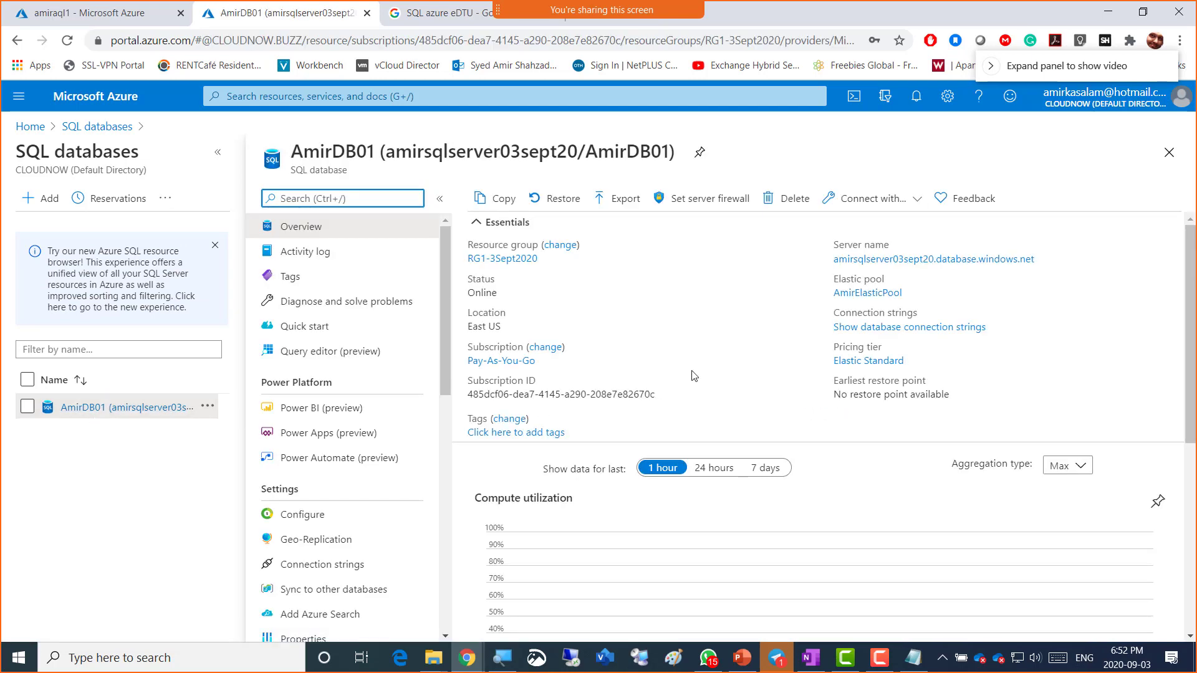
left_click(665, 294)
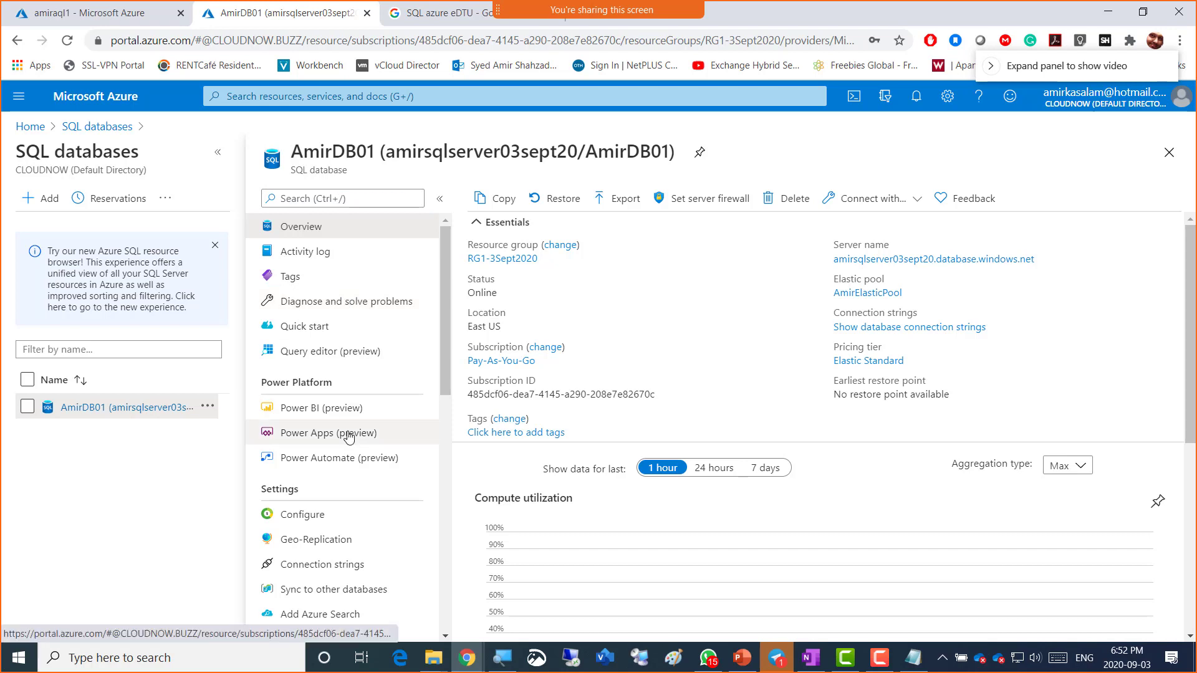
scroll(349, 444, "down", 3)
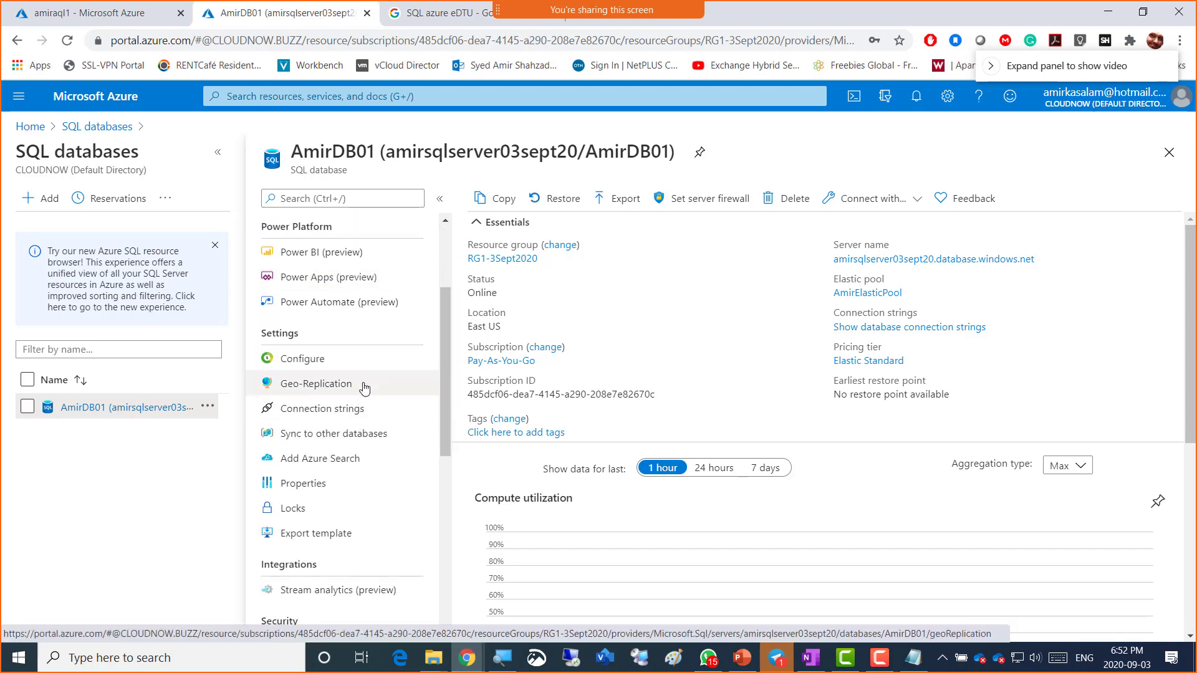
scroll(350, 444, "down", 3)
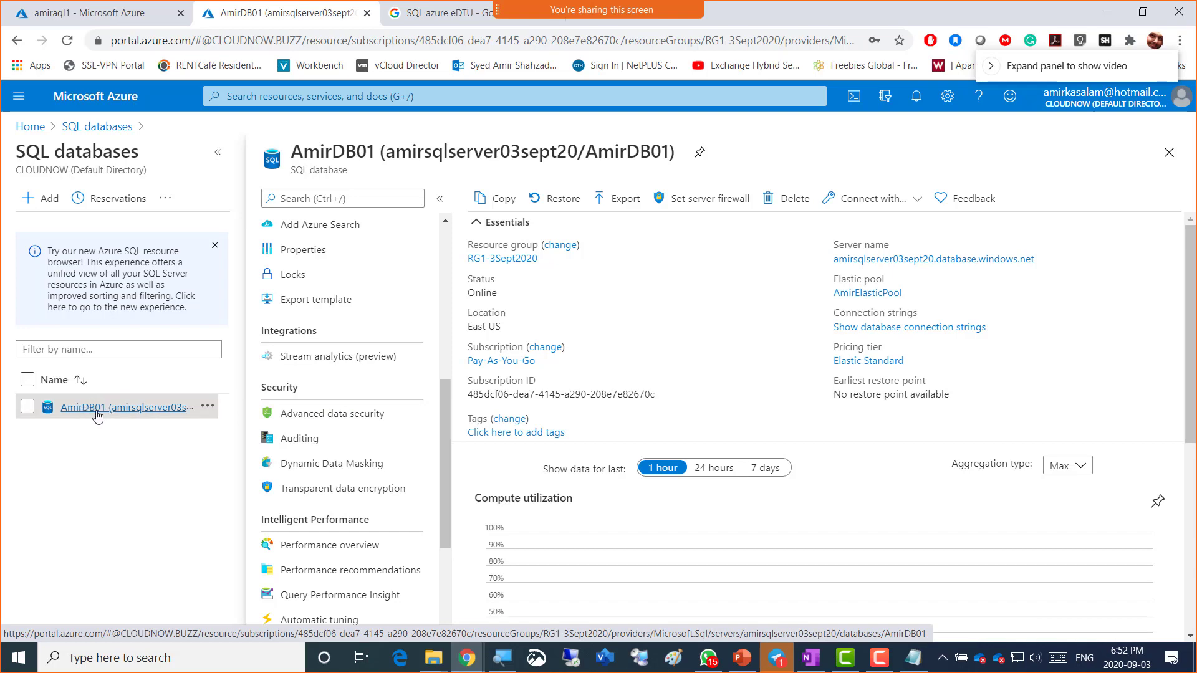
Step: Look through AmirDB01's Advanced data security cards, then switch to the PowerPoint presentation
left_click(341, 421)
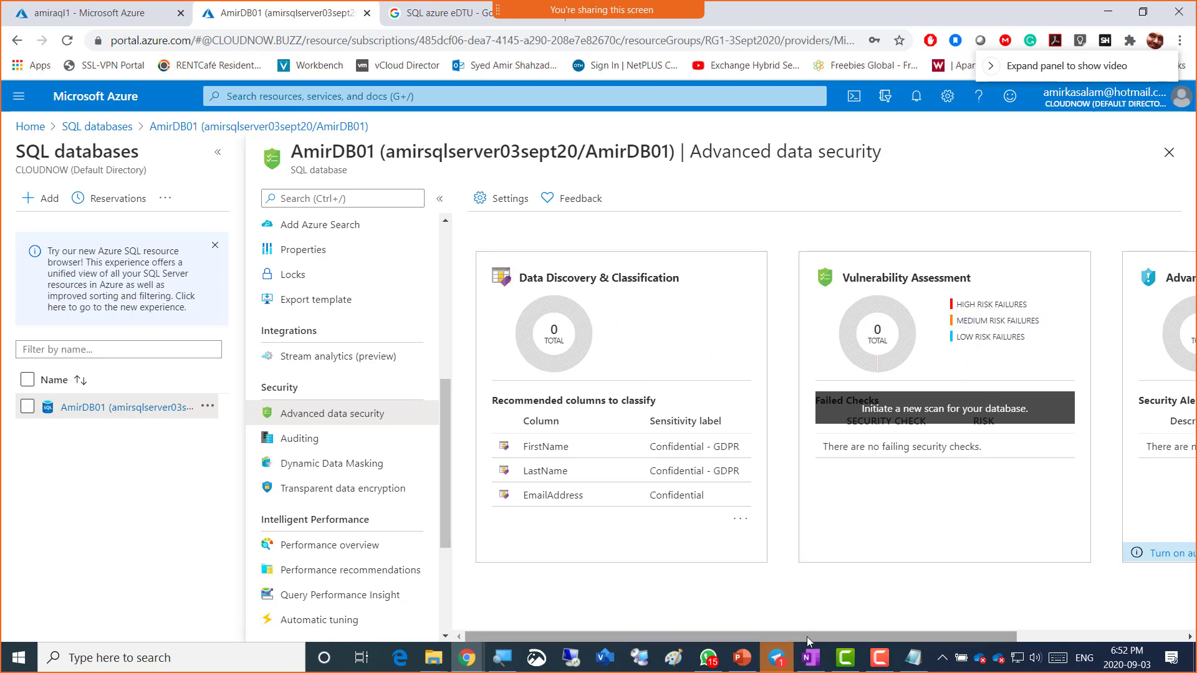
left_click_drag(809, 640, 975, 640)
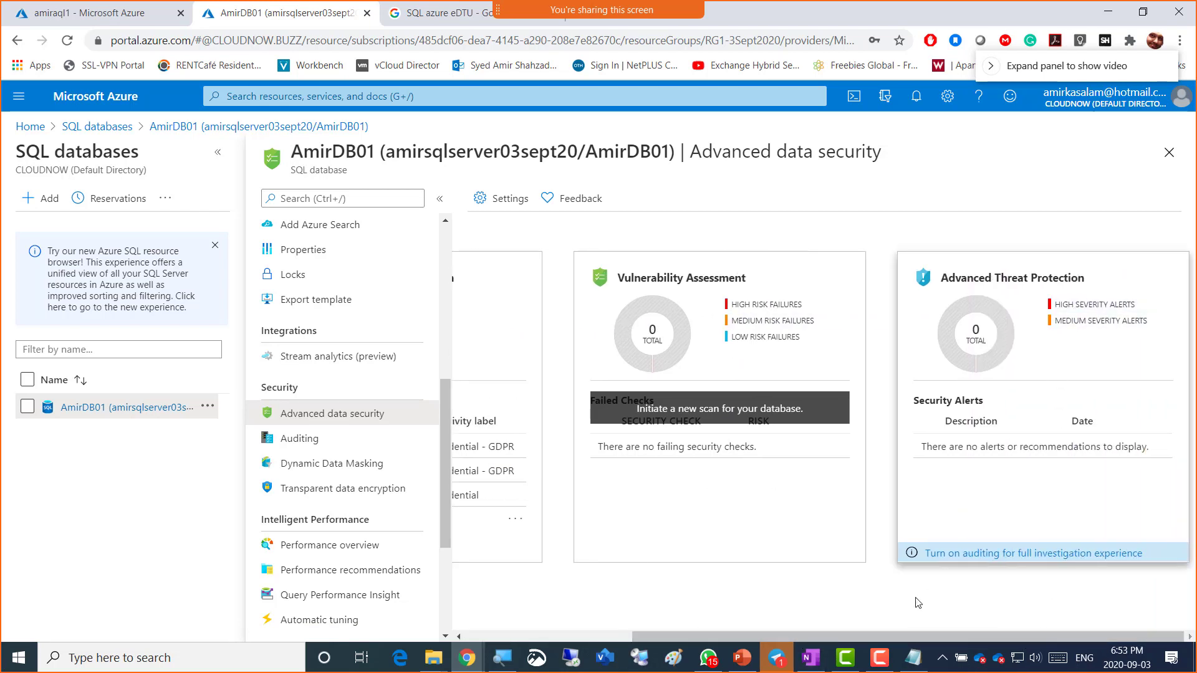
left_click_drag(766, 641, 599, 641)
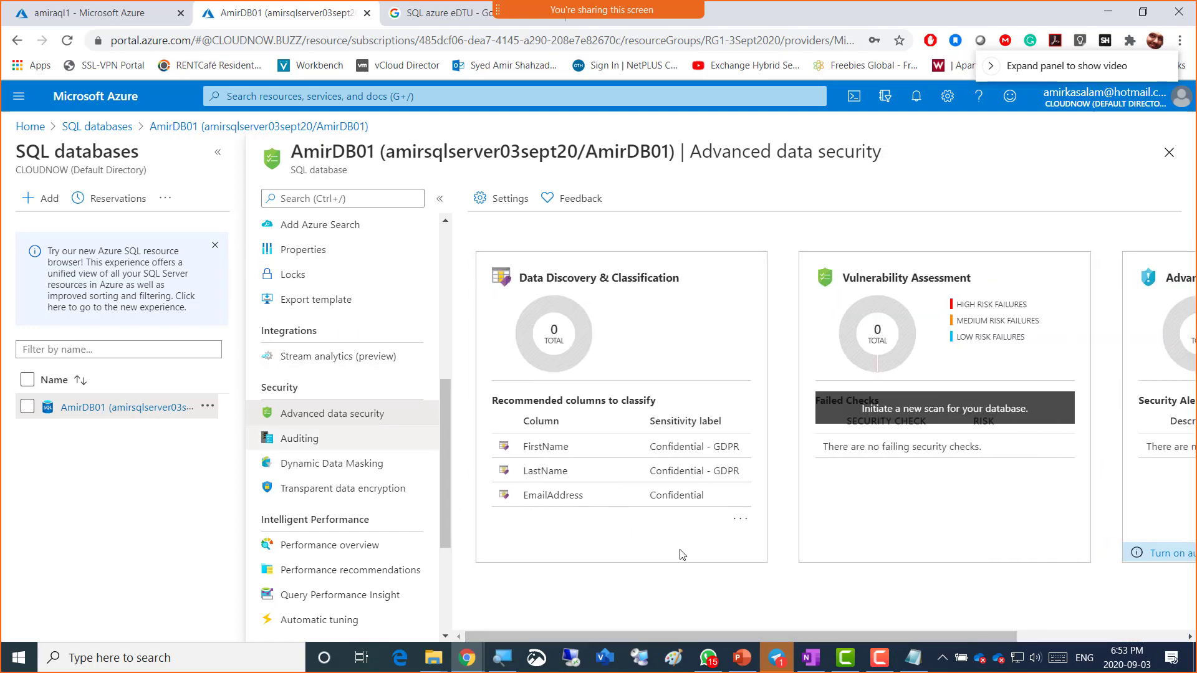
left_click(737, 664)
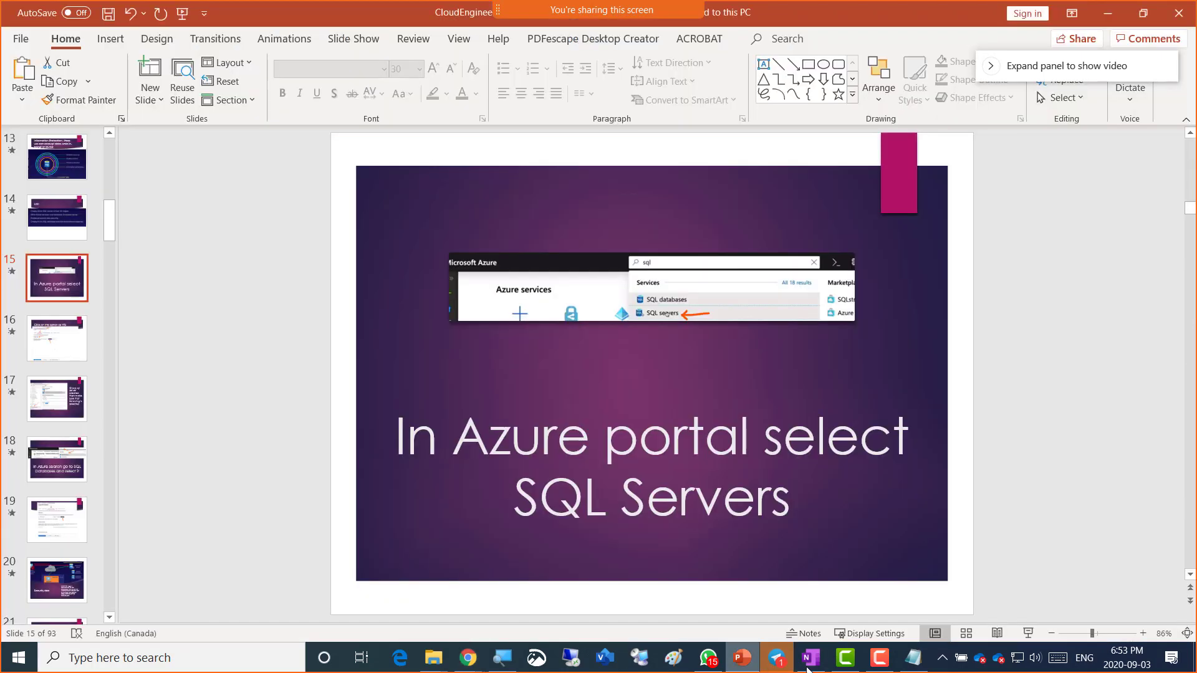
Step: Step through slides 16 to 19 on sample-data database settings, then minimize PowerPoint
left_click(54, 345)
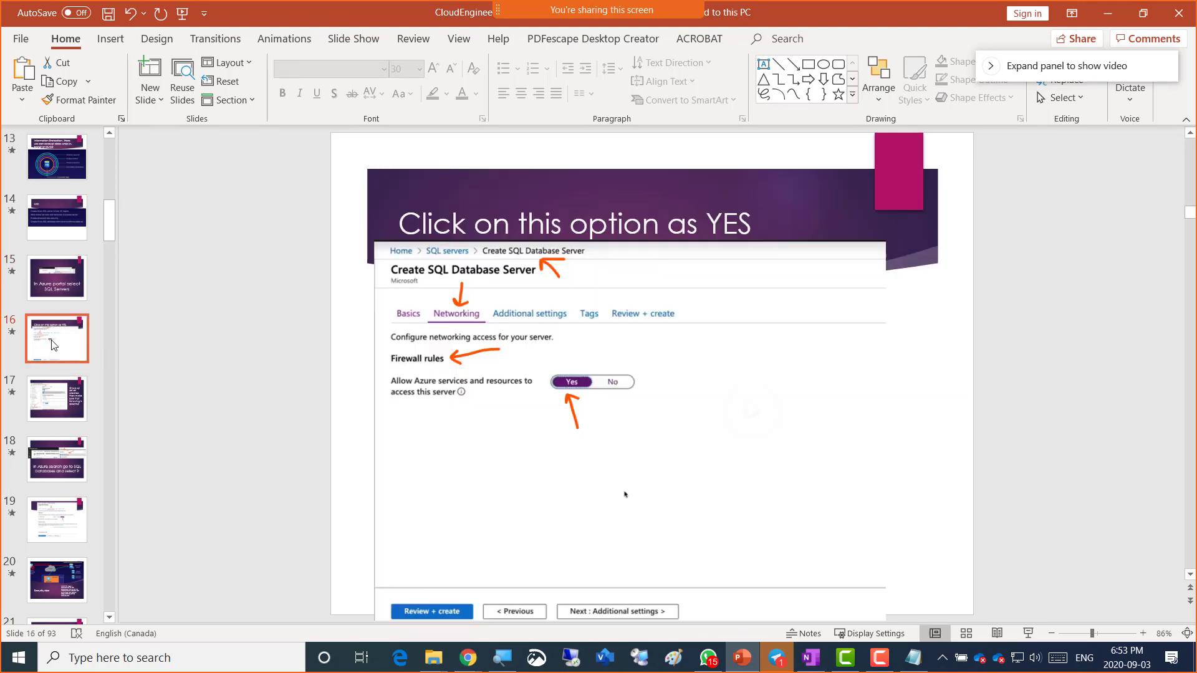
key("Down")
key("Down")
key("Down")
key("Down")
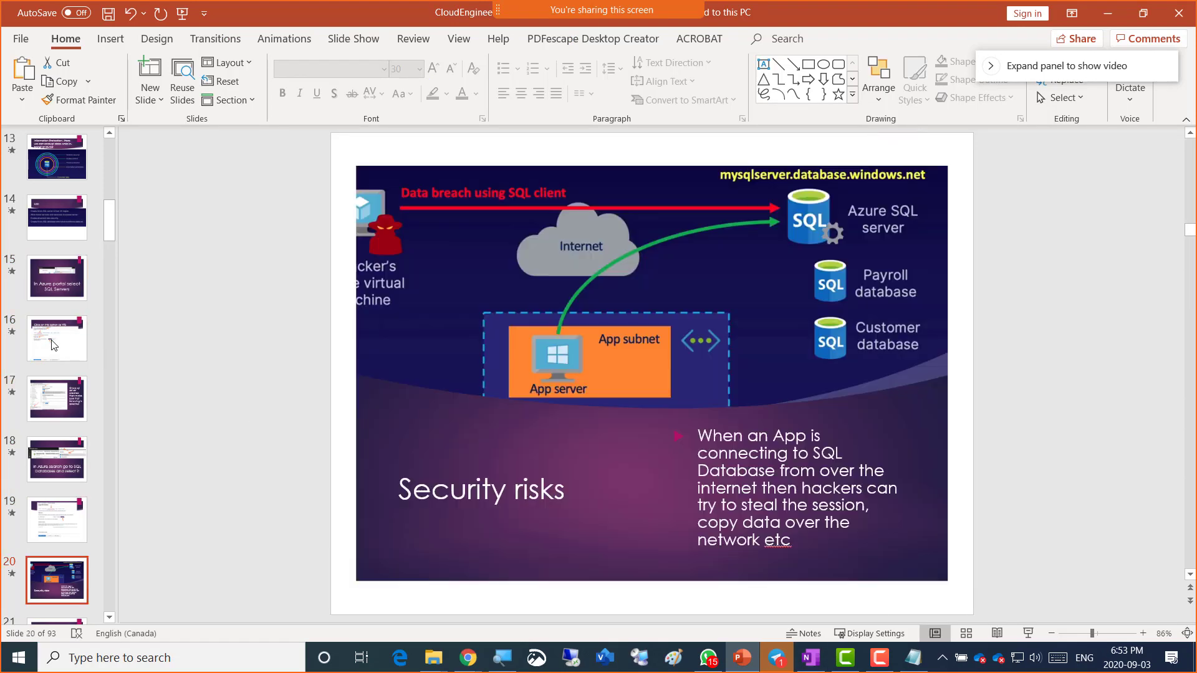
key("Up")
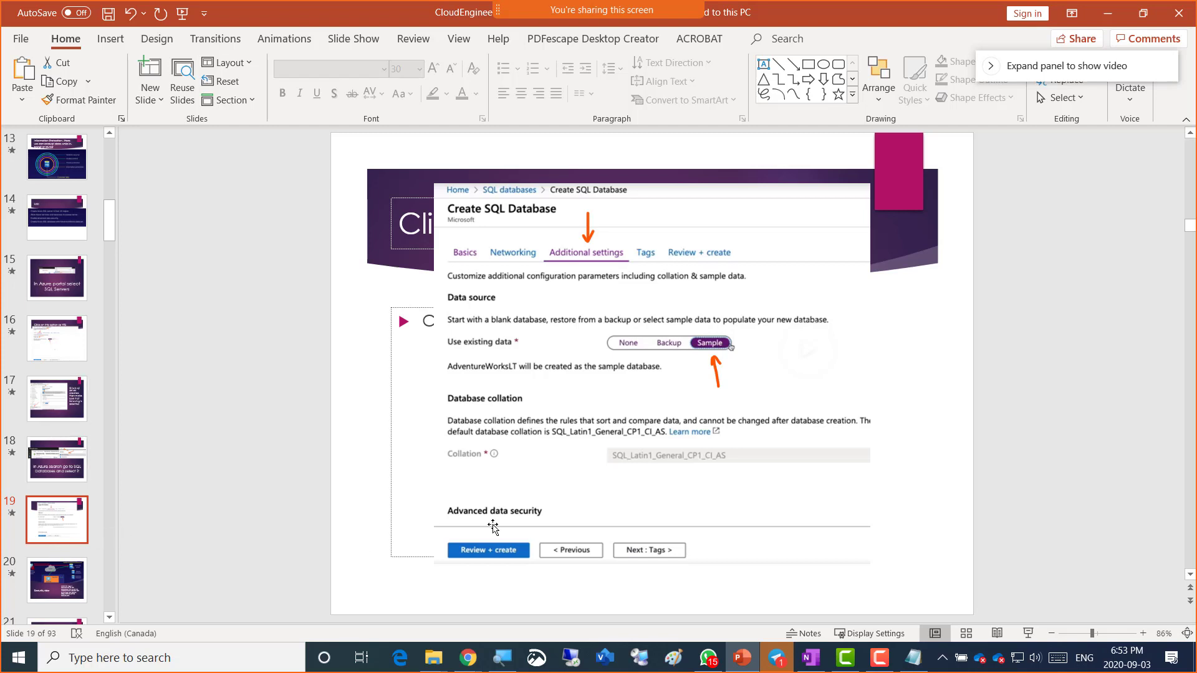
left_click(1033, 502)
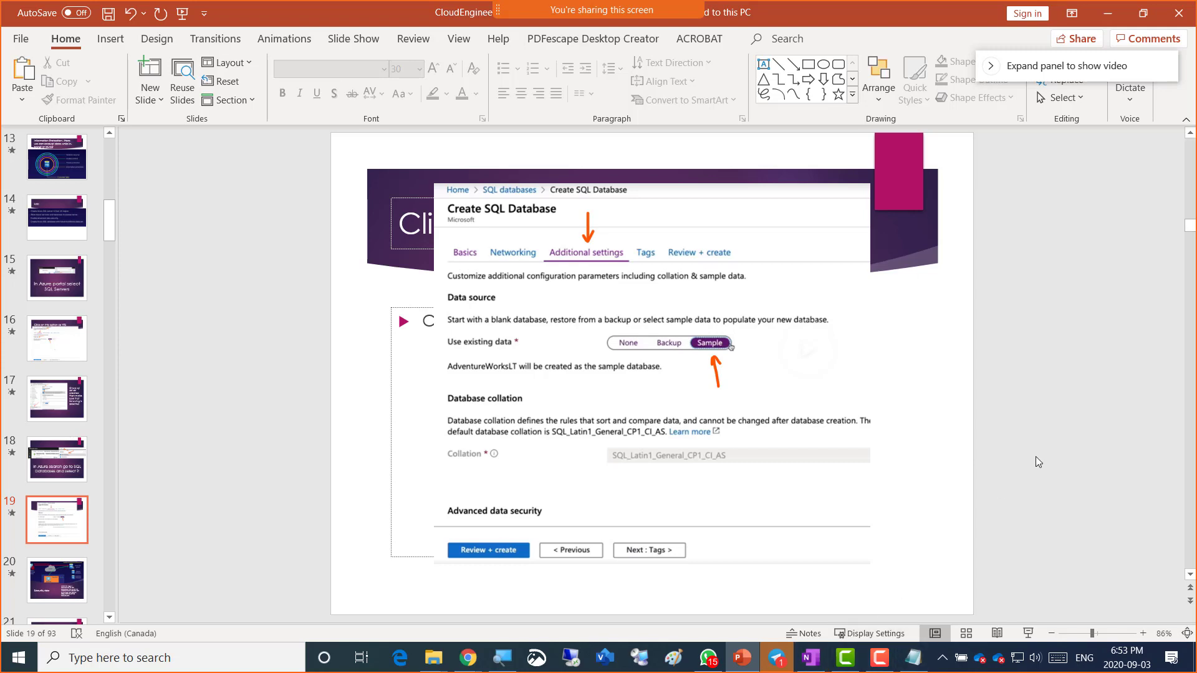
left_click(1108, 14)
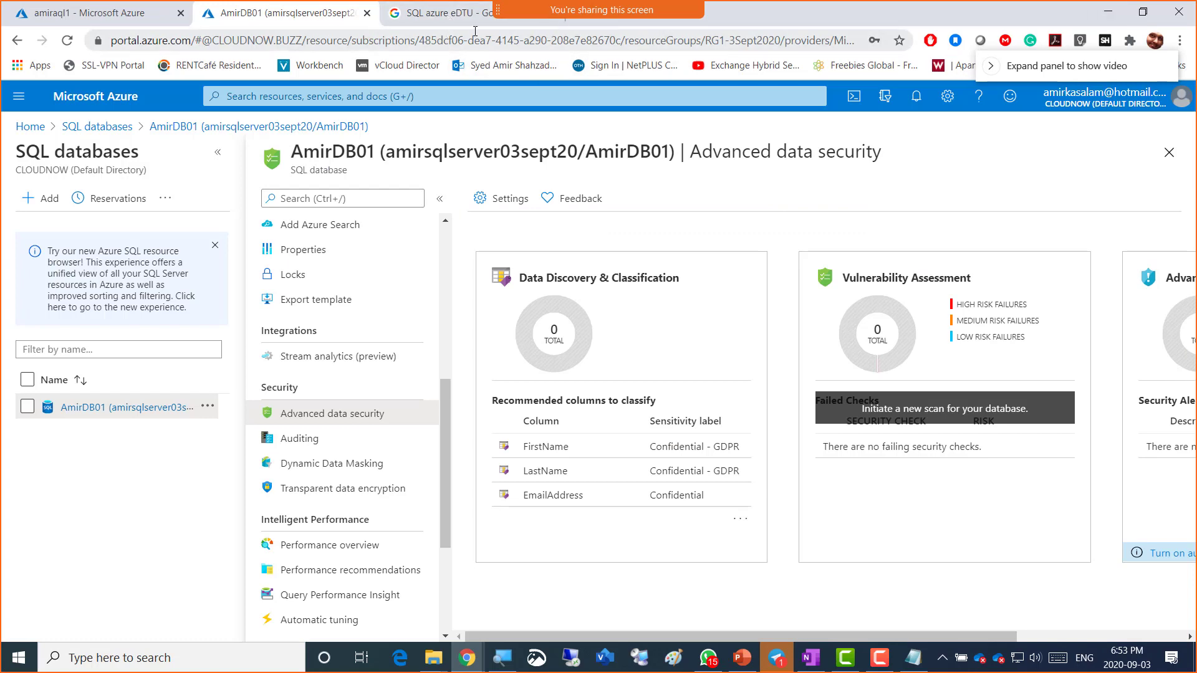
Step: Paste the 'What is an eDTU?' search answer on a new line under Databases in OneNote
left_click(465, 14)
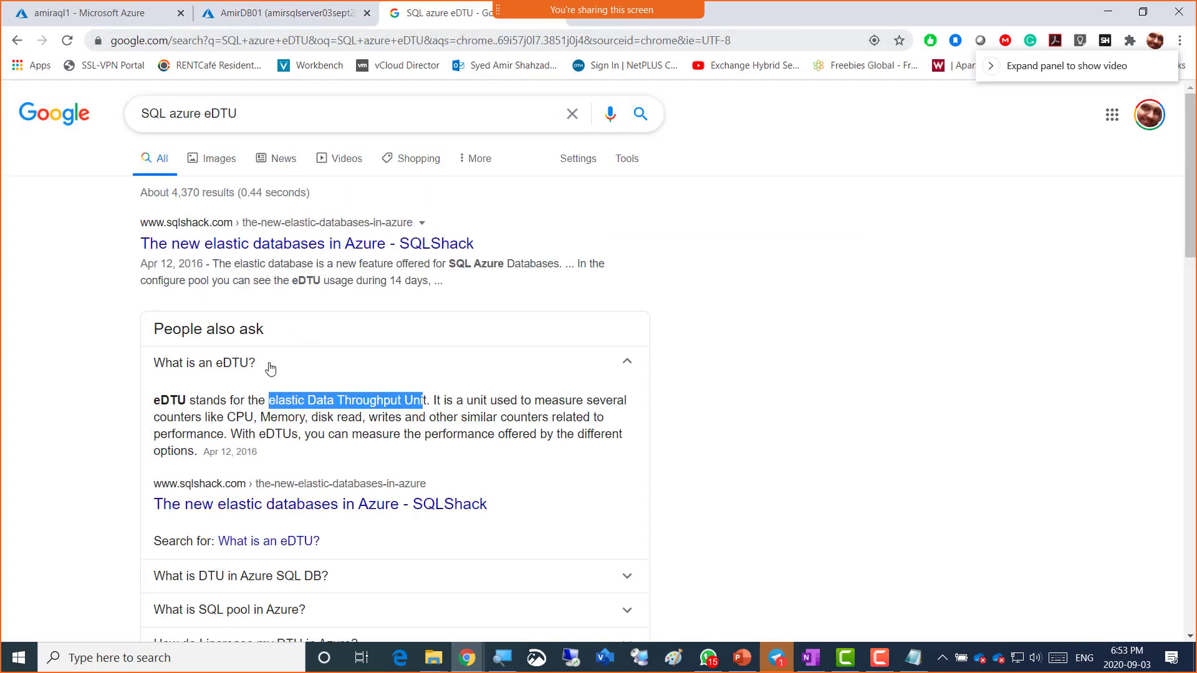
left_click_drag(153, 358, 368, 462)
key("ctrl+c")
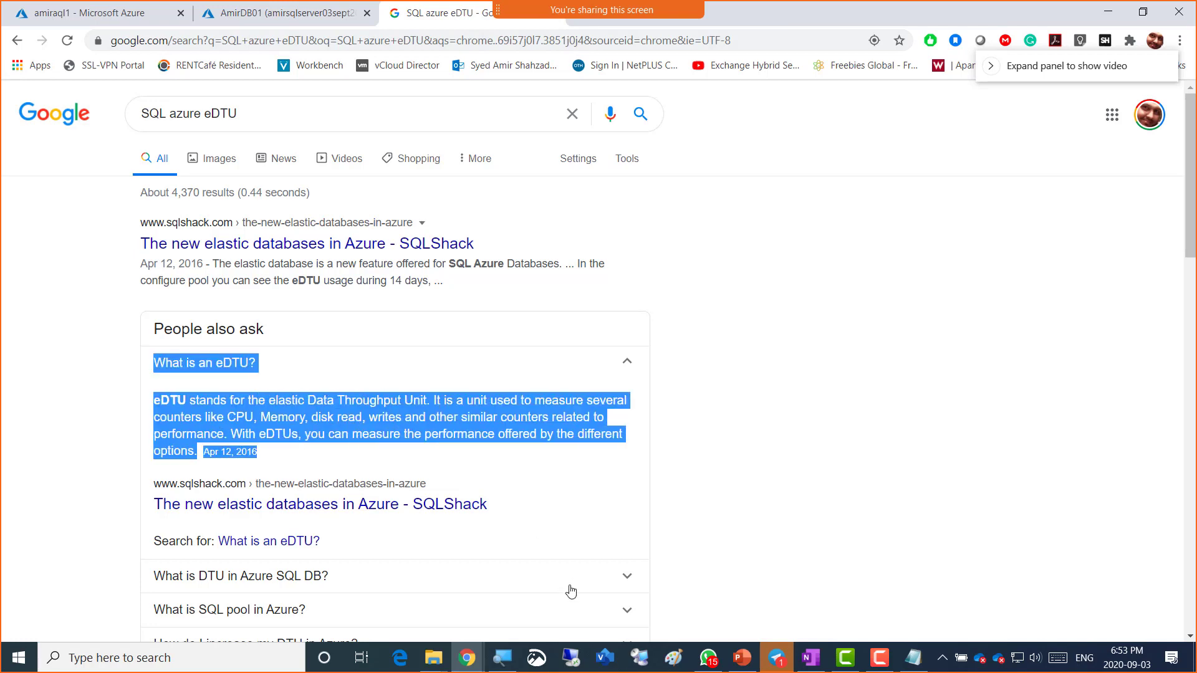
left_click(808, 660)
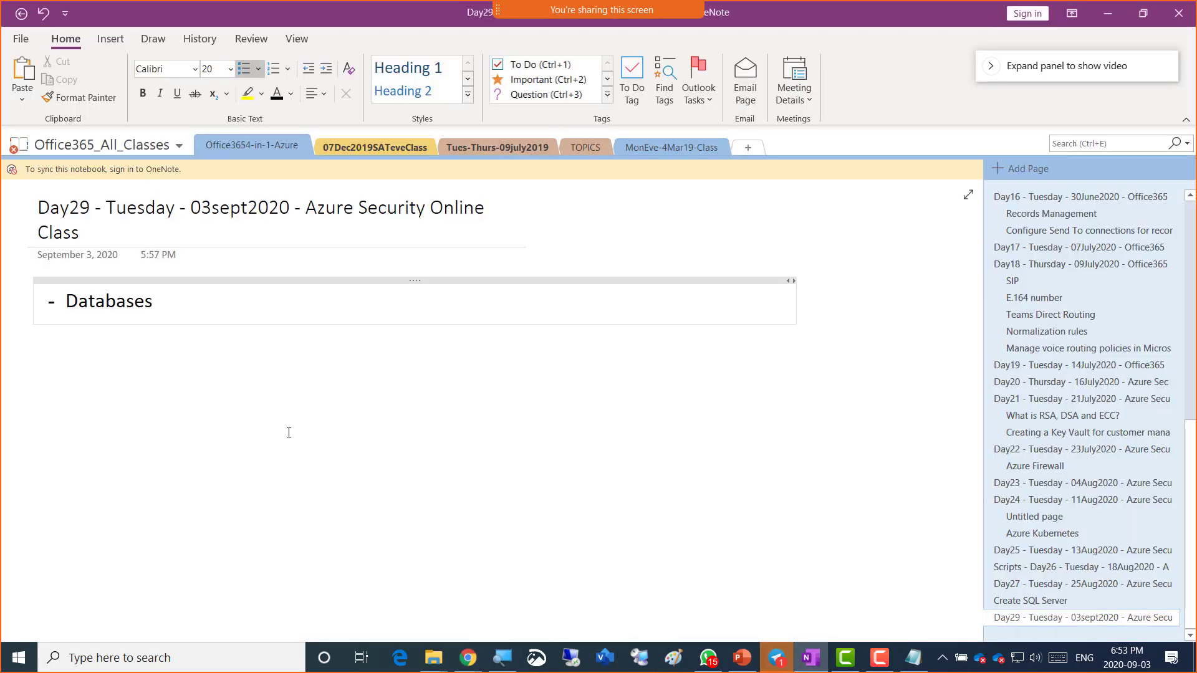
key("Return")
key("ctrl+v")
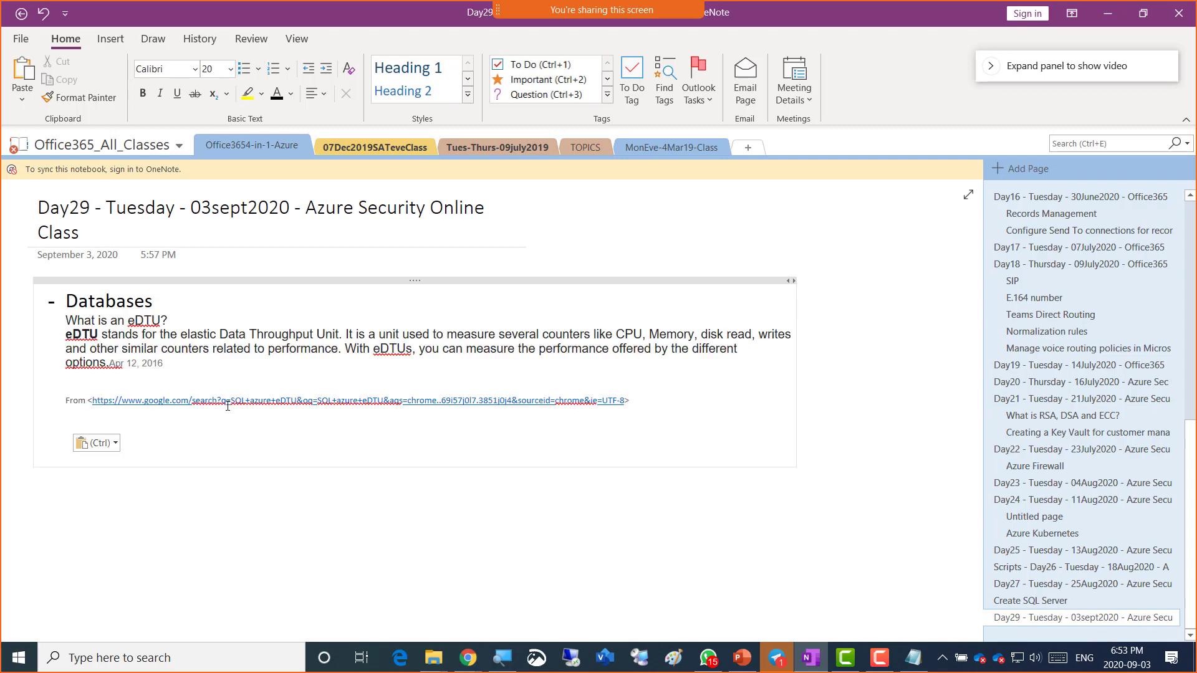
key("alt+Tab")
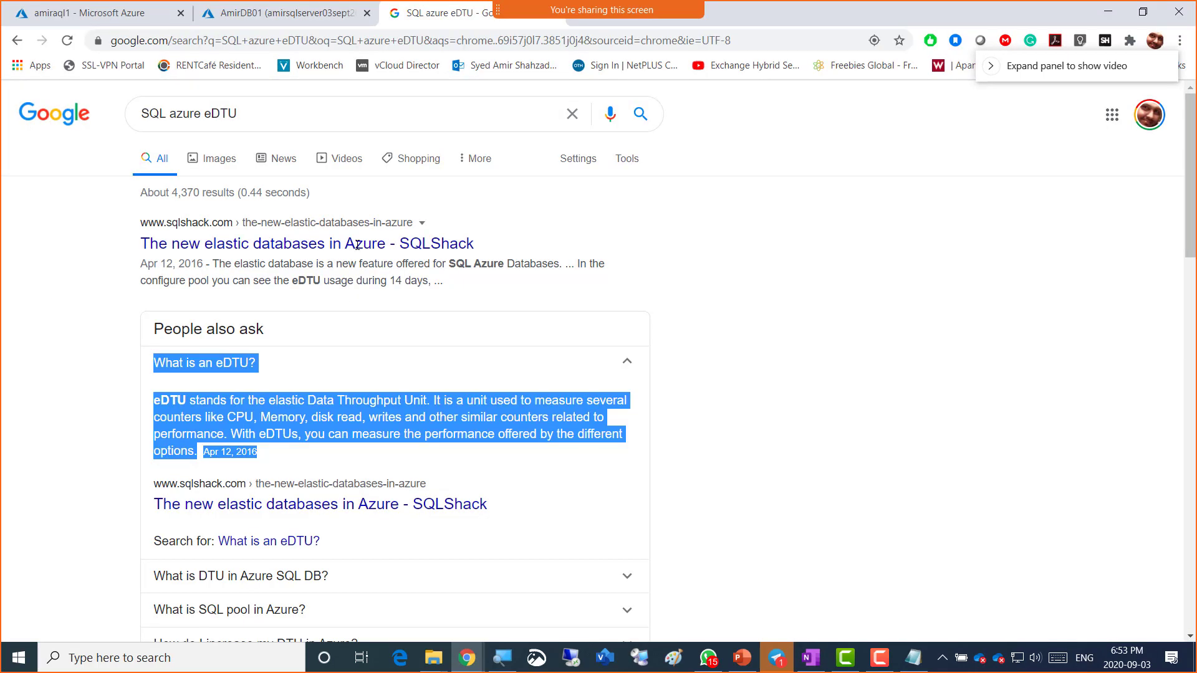
left_click(382, 42)
Step: Search Google for 'download SSMS' and open the Microsoft Docs SSMS download page
type("downl")
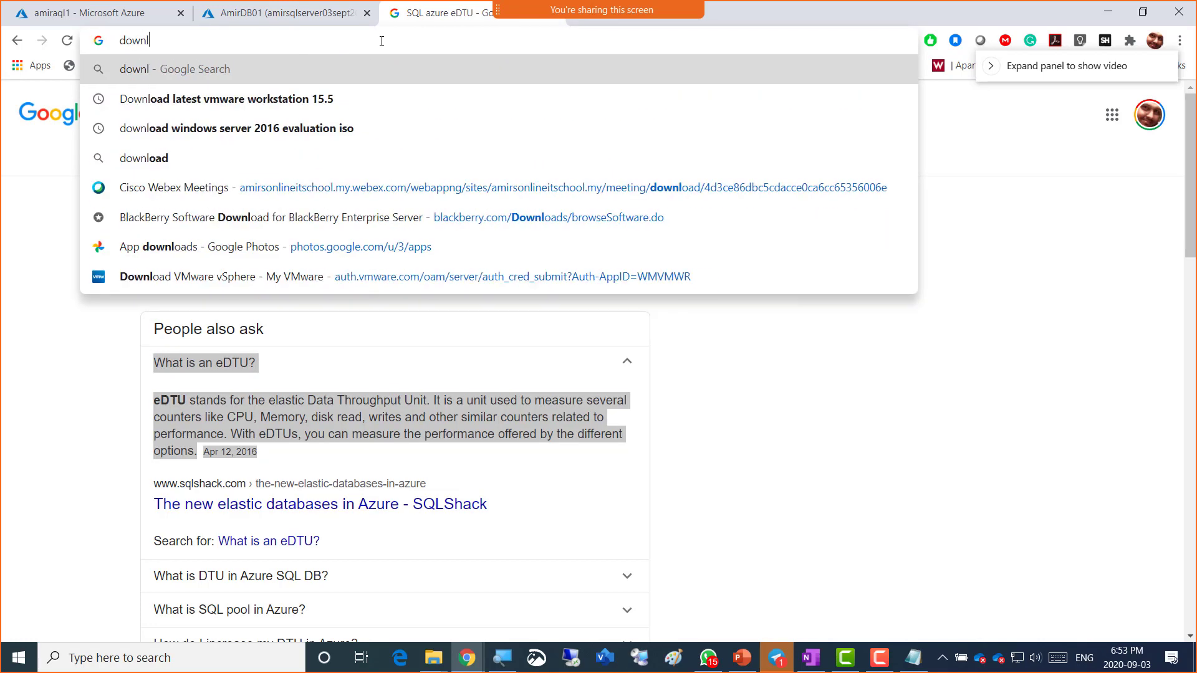
type("oad SSMS")
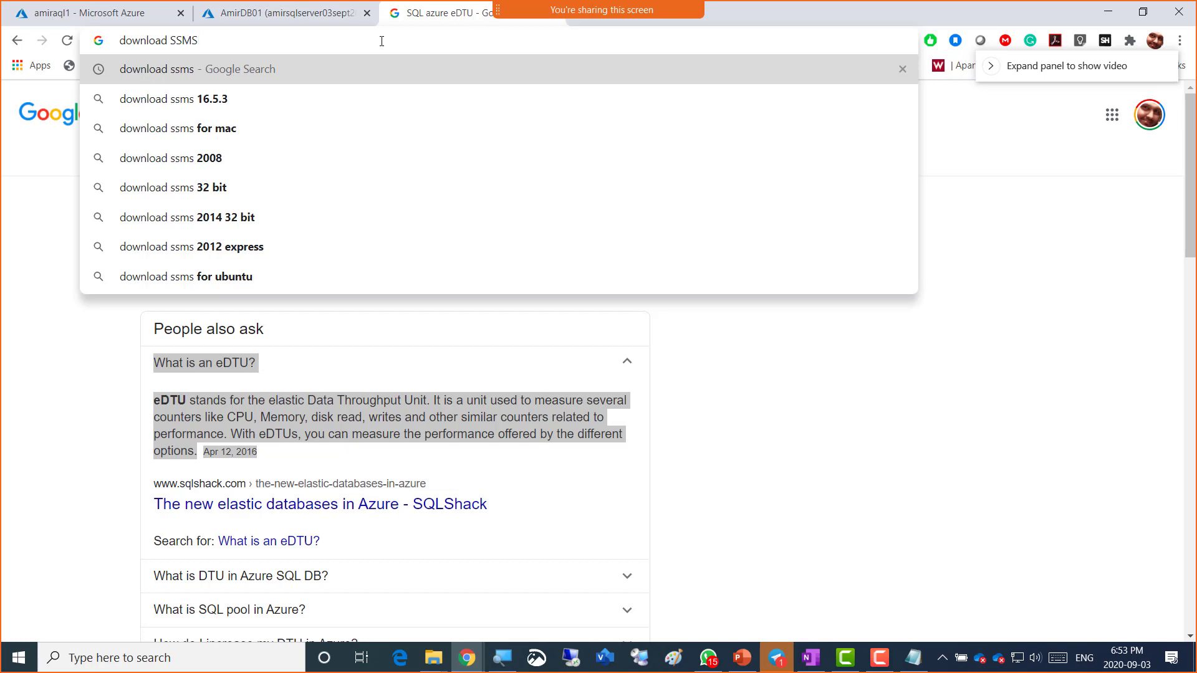
key("Return")
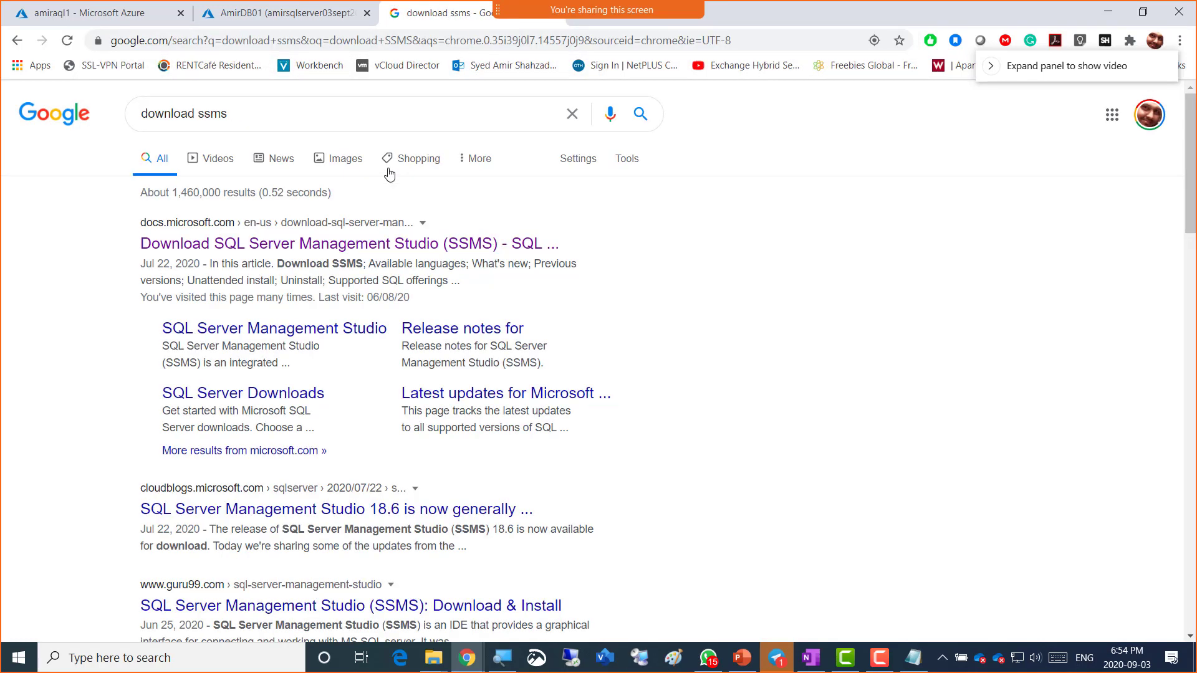
left_click(357, 246)
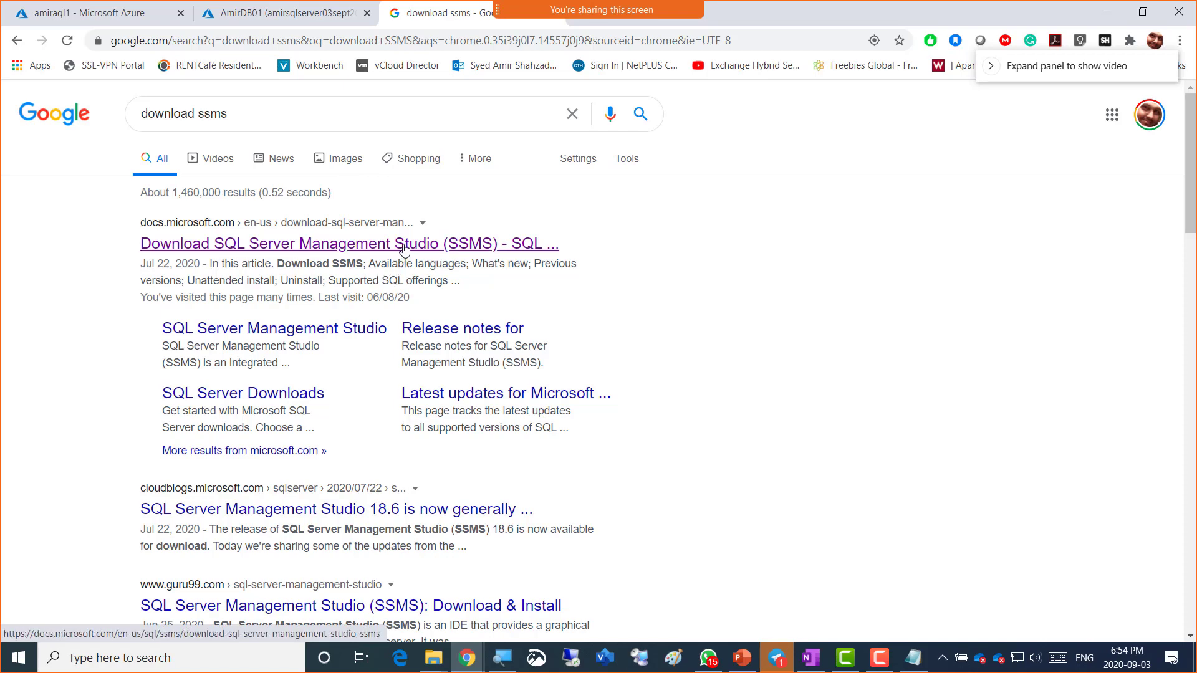
left_click(404, 247)
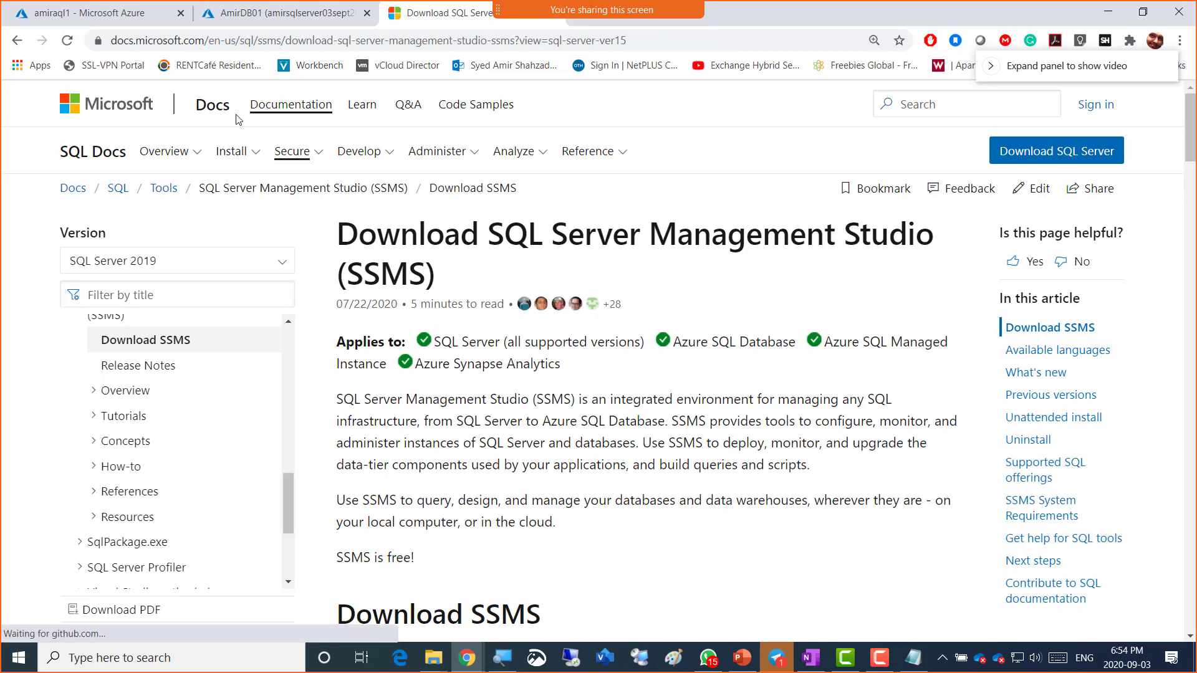
left_click(17, 40)
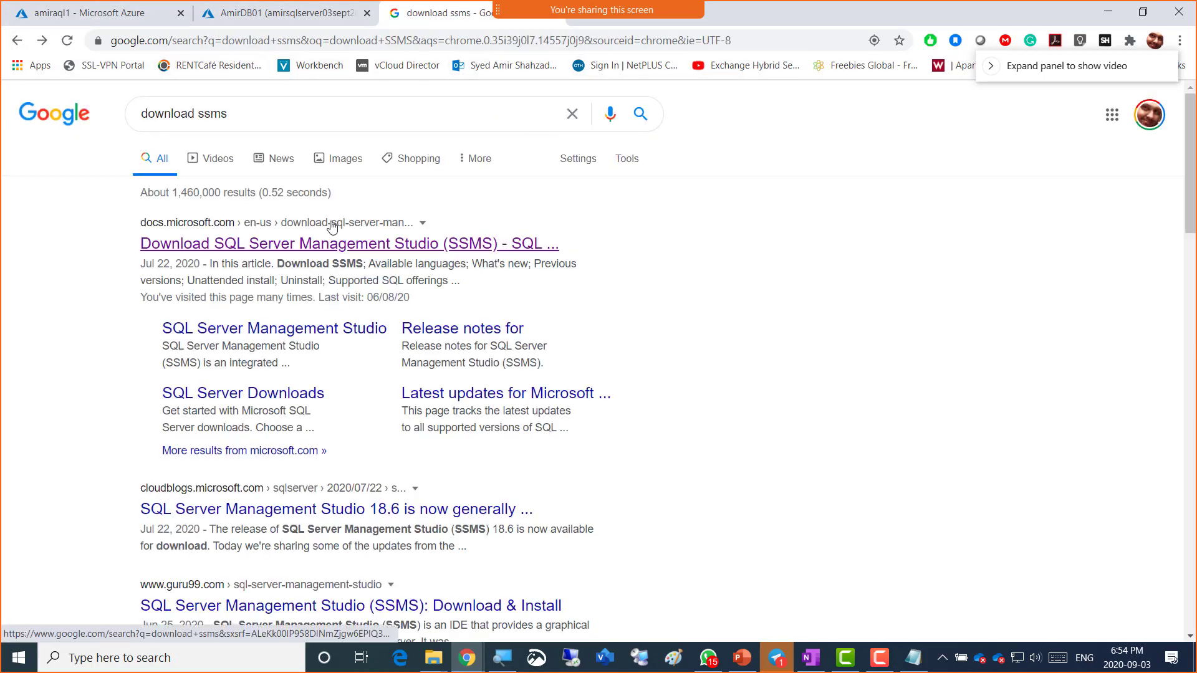
left_click(312, 251)
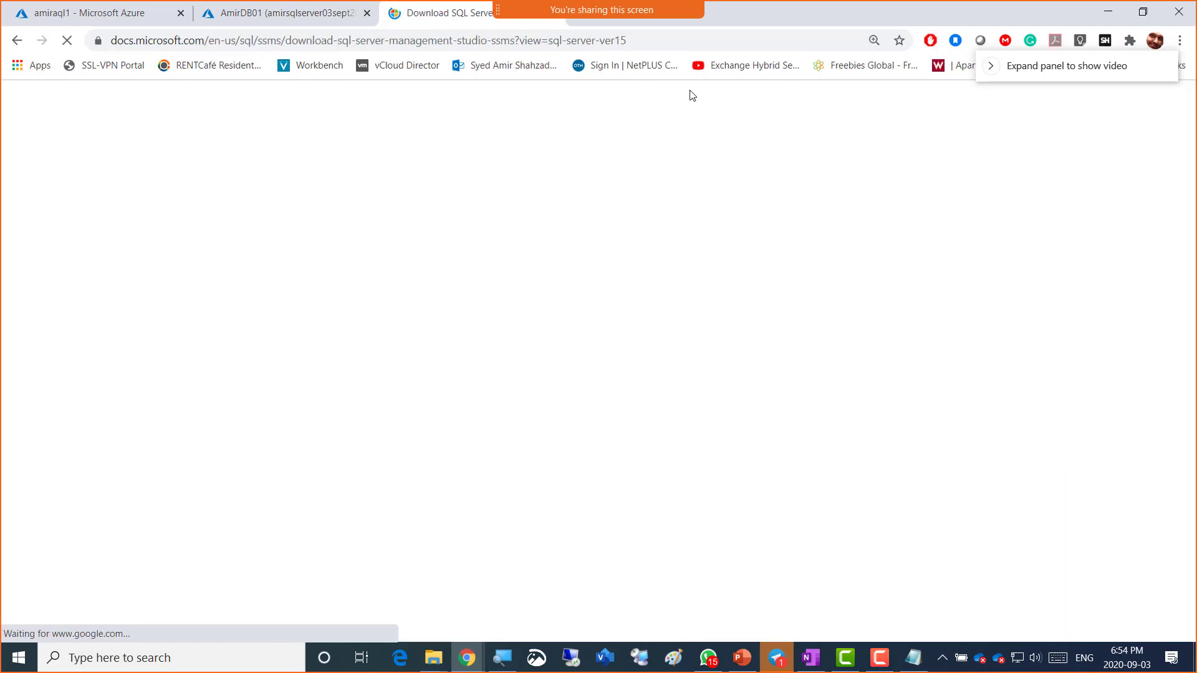
Step: Follow the Download SSMS link on the Docs page to fetch the SSMS 18.6 installer
left_click(659, 40)
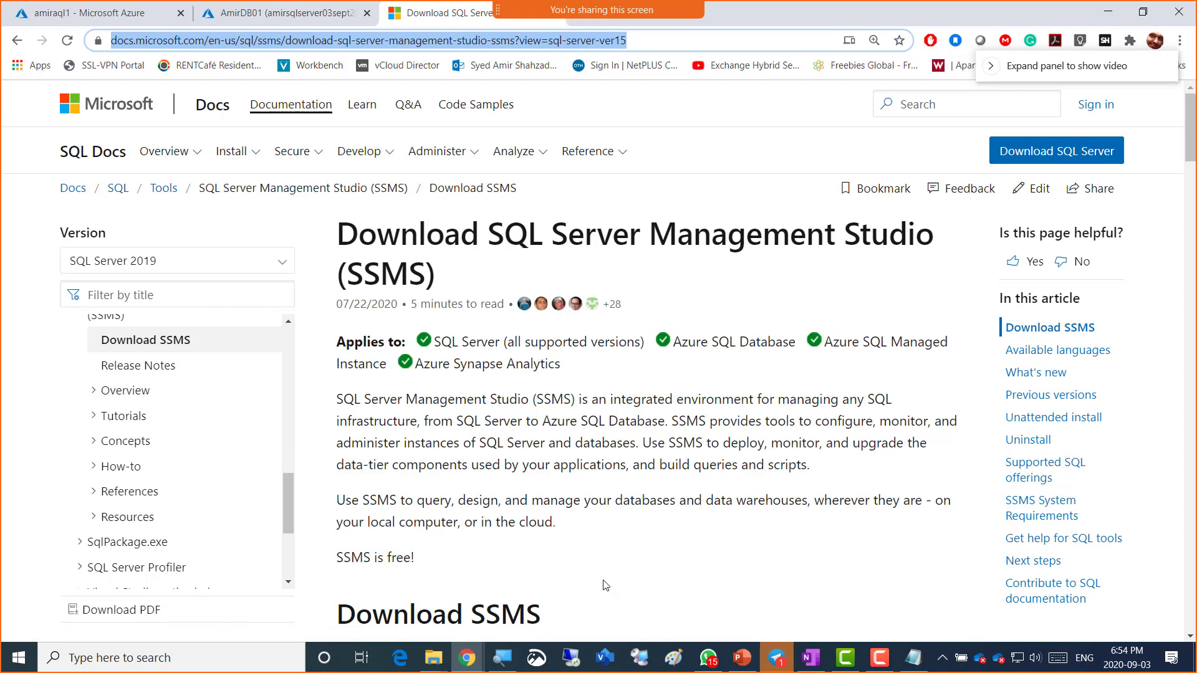
mouse_move(679, 19)
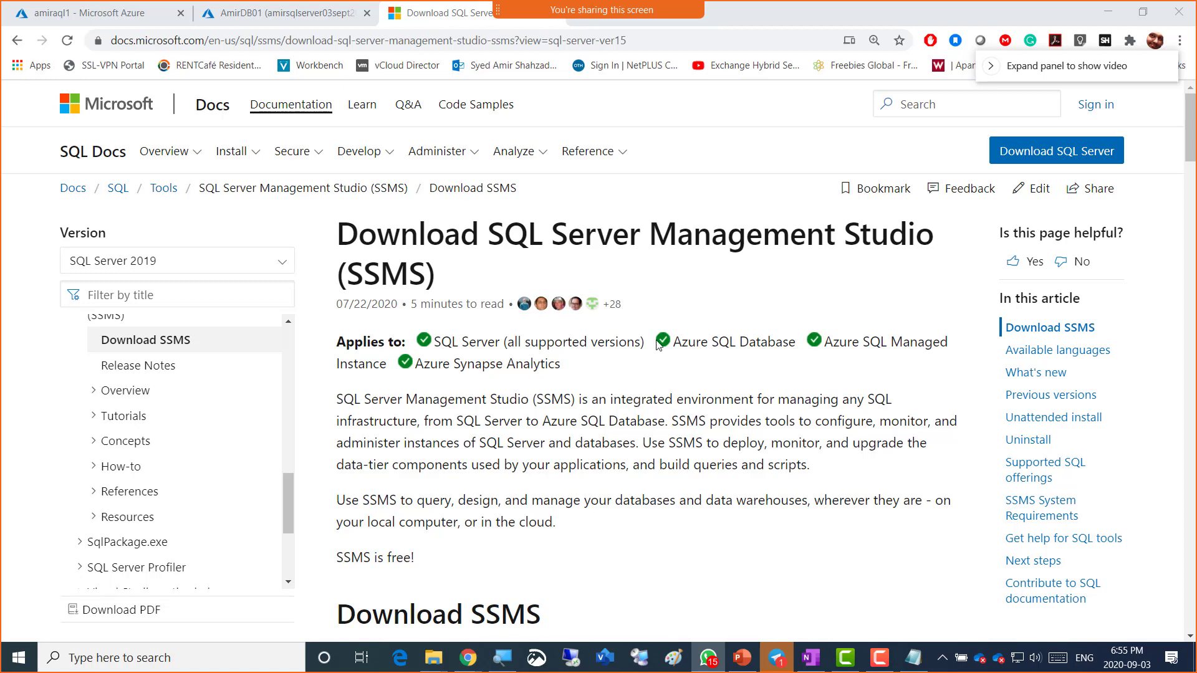
scroll(523, 421, "down", 2)
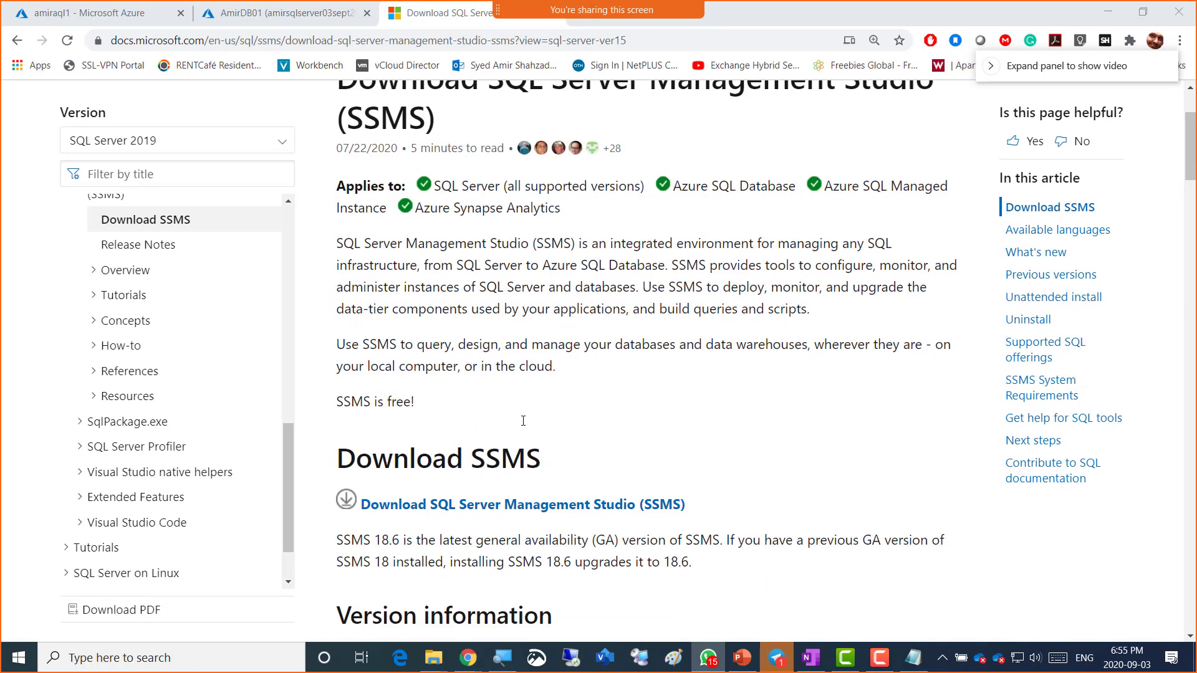
left_click(518, 506)
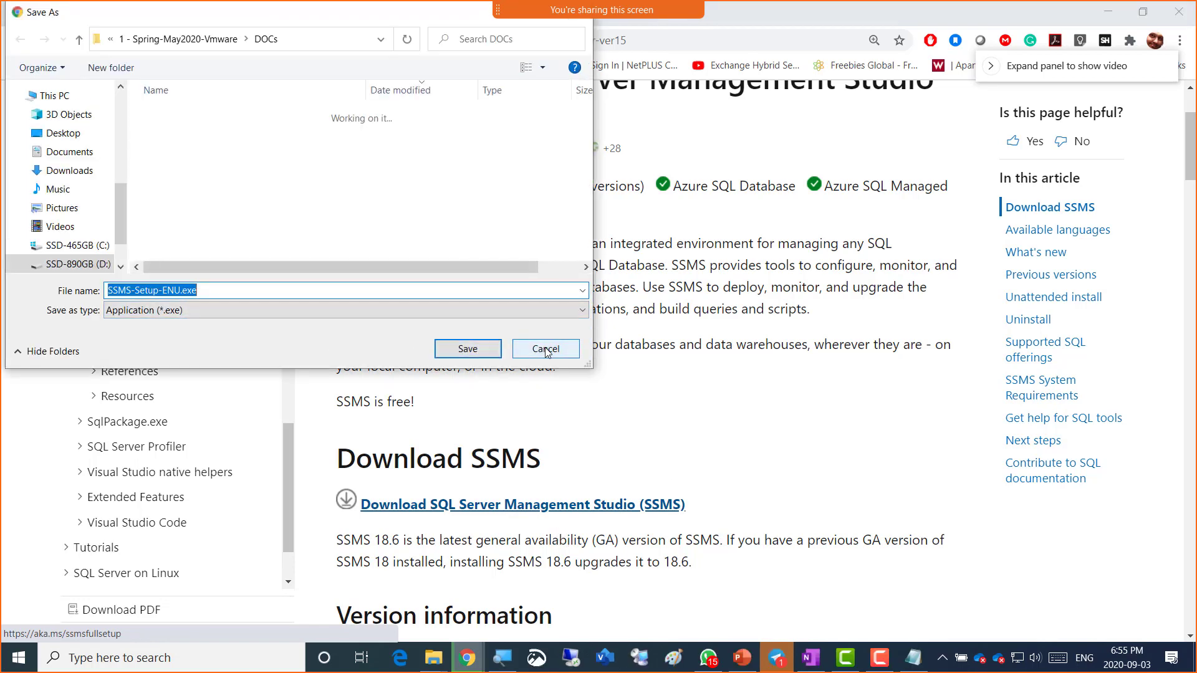
Step: Save SSMS-Setup-ENU.exe to Downloads, replacing the old copy, and return to the Azure tab
left_click(70, 172)
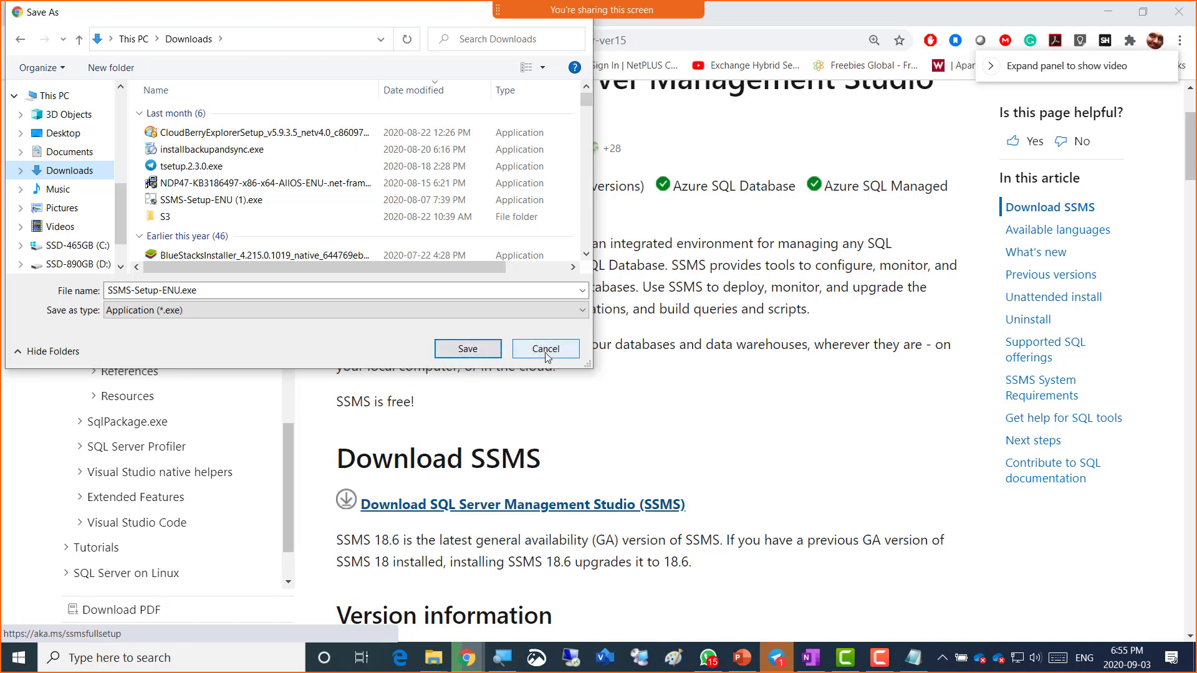
left_click(467, 348)
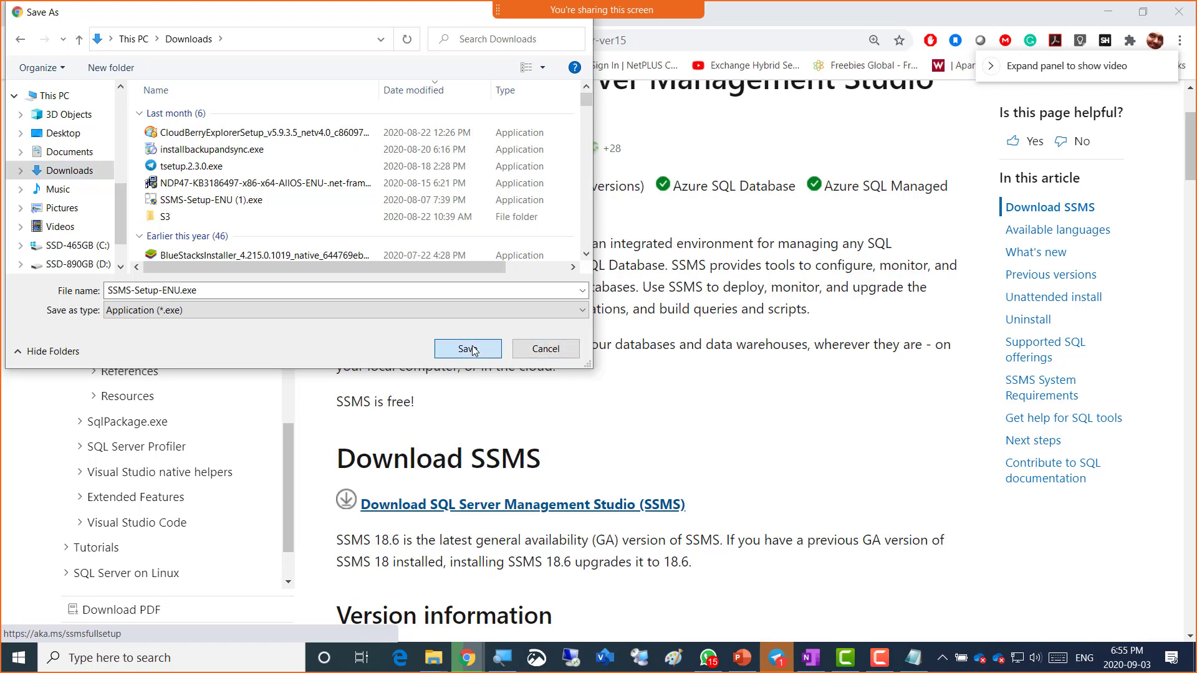
left_click(642, 335)
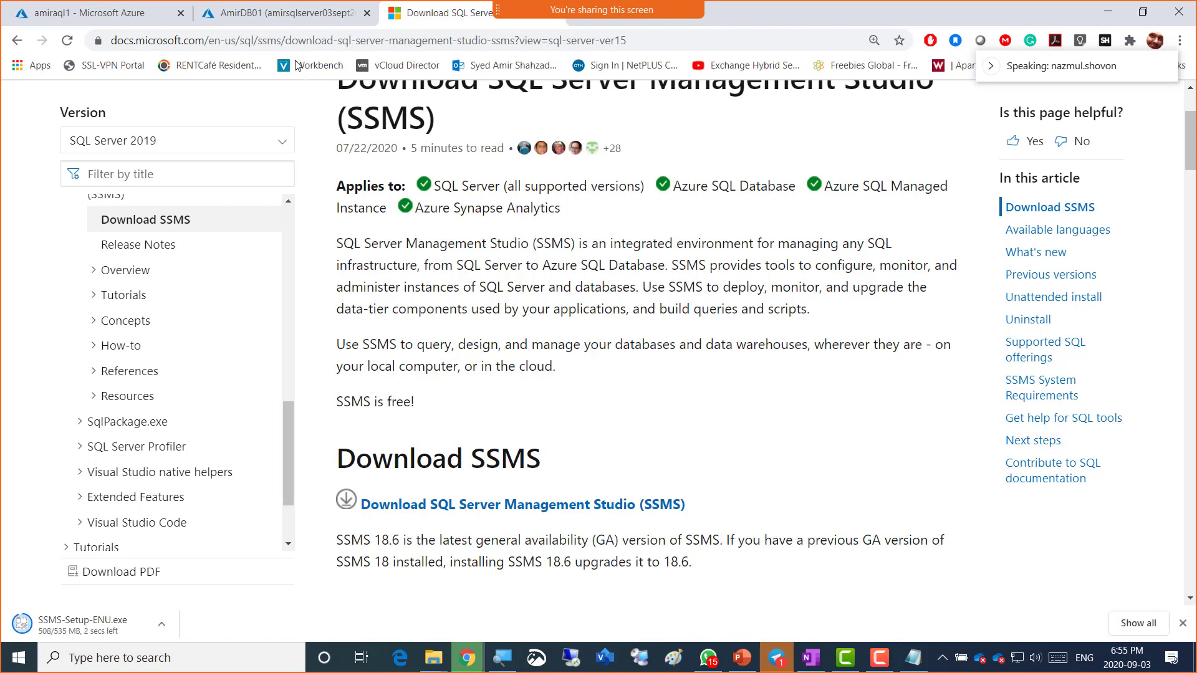
left_click(261, 18)
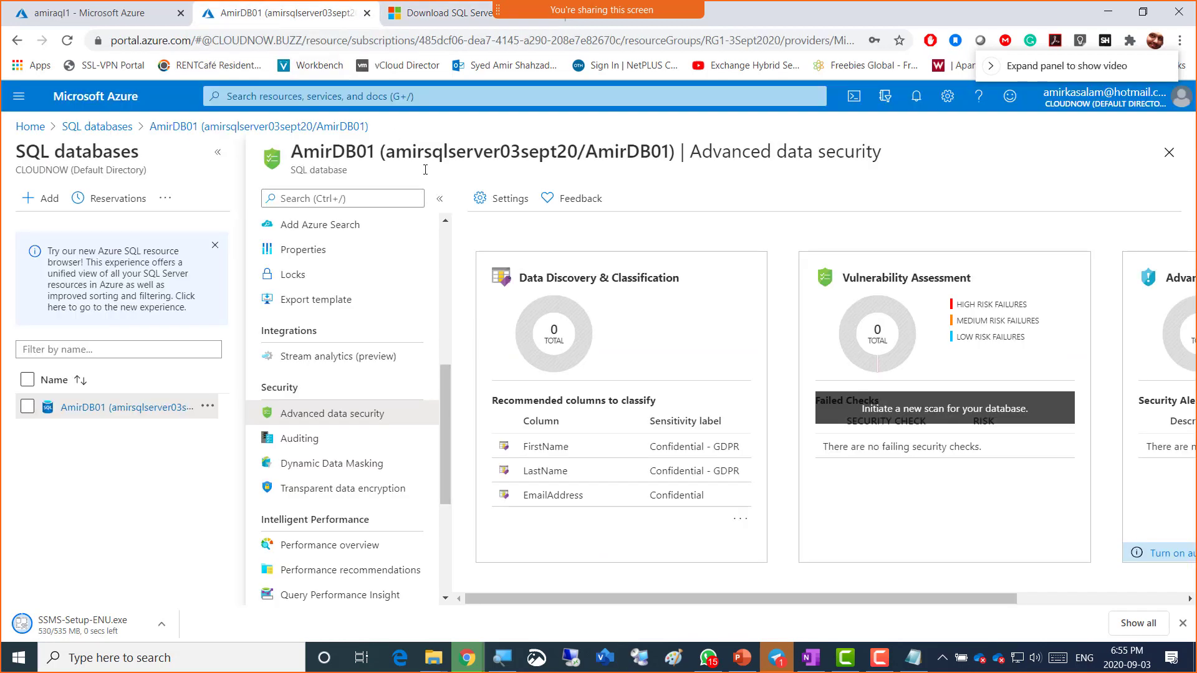
left_click(102, 14)
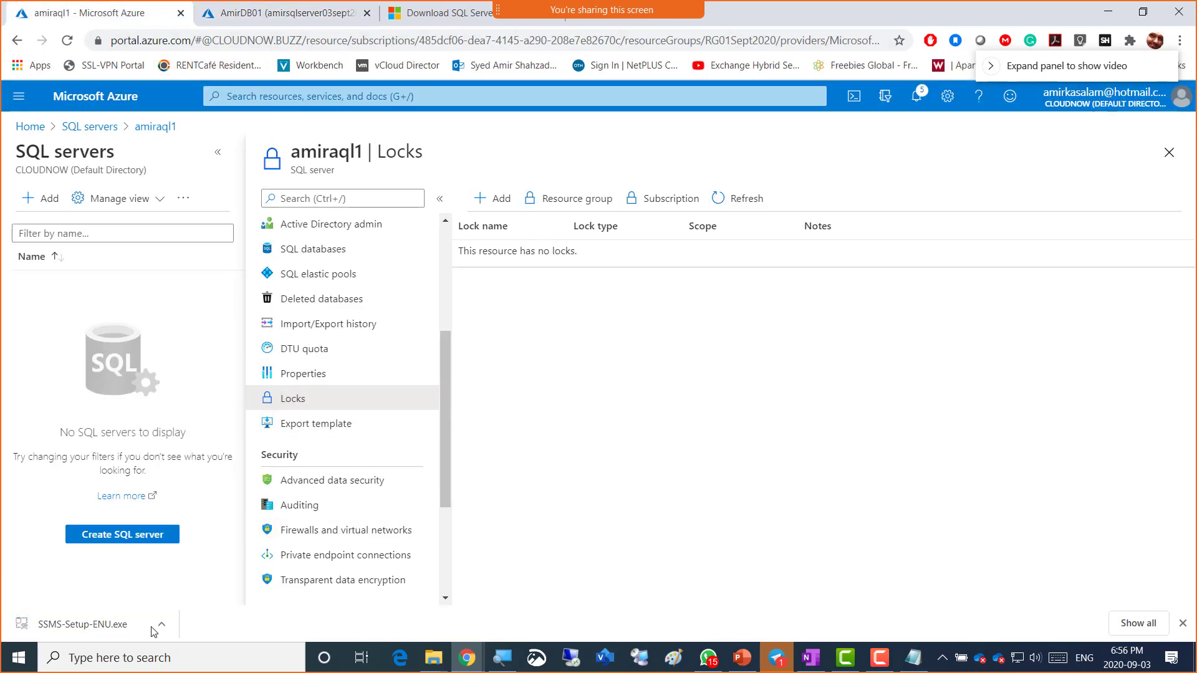
Step: Launch the downloaded SSMS-Setup-ENU.exe and show AmirDB01's Overview in the portal
left_click(55, 627)
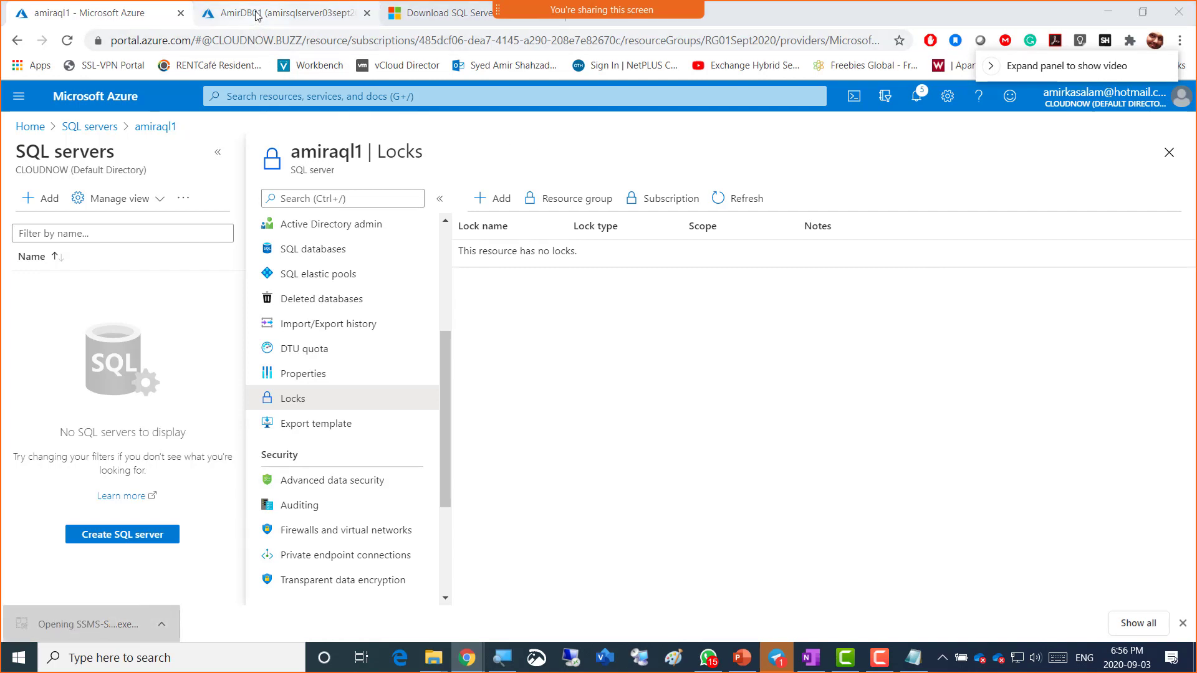
left_click(274, 13)
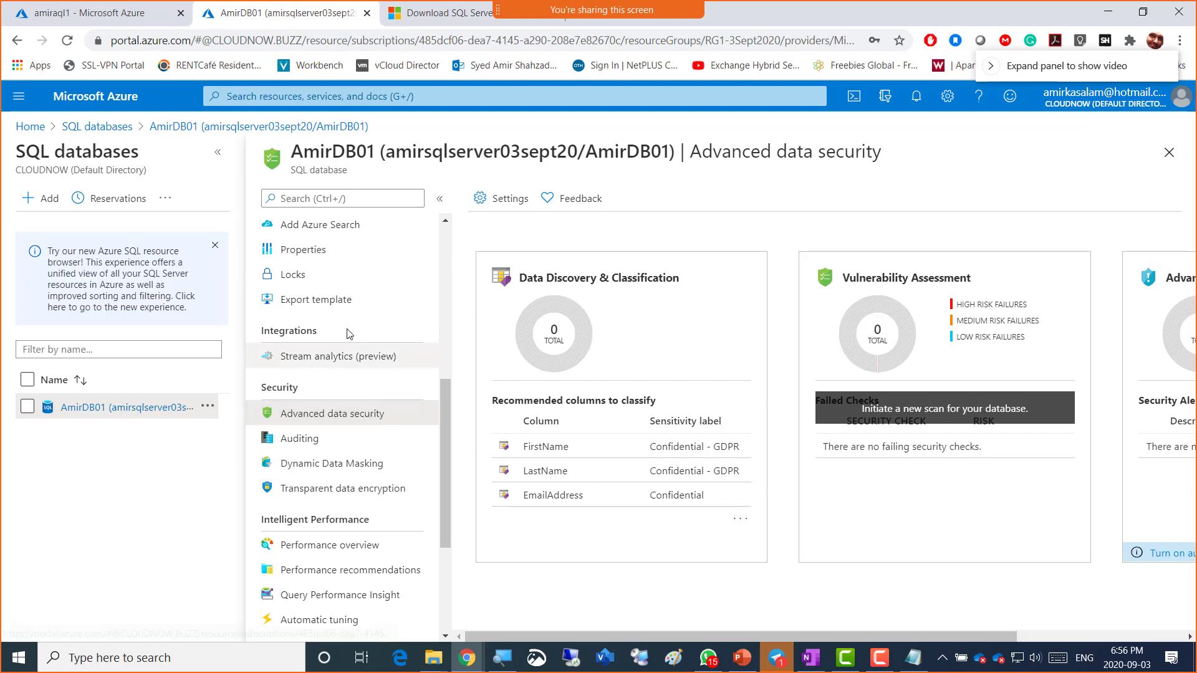
scroll(330, 237, "up", 6)
left_click(332, 239)
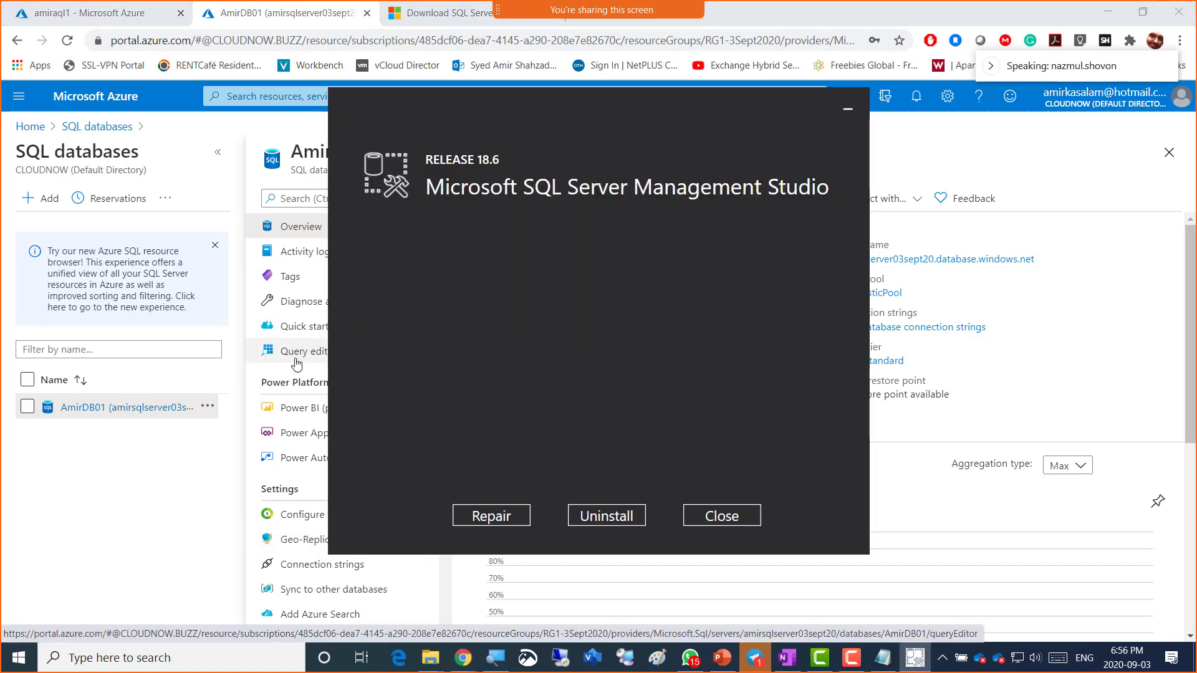
Step: Start repairing the SSMS 18.6 installation and bring Chrome back in front
left_click(505, 523)
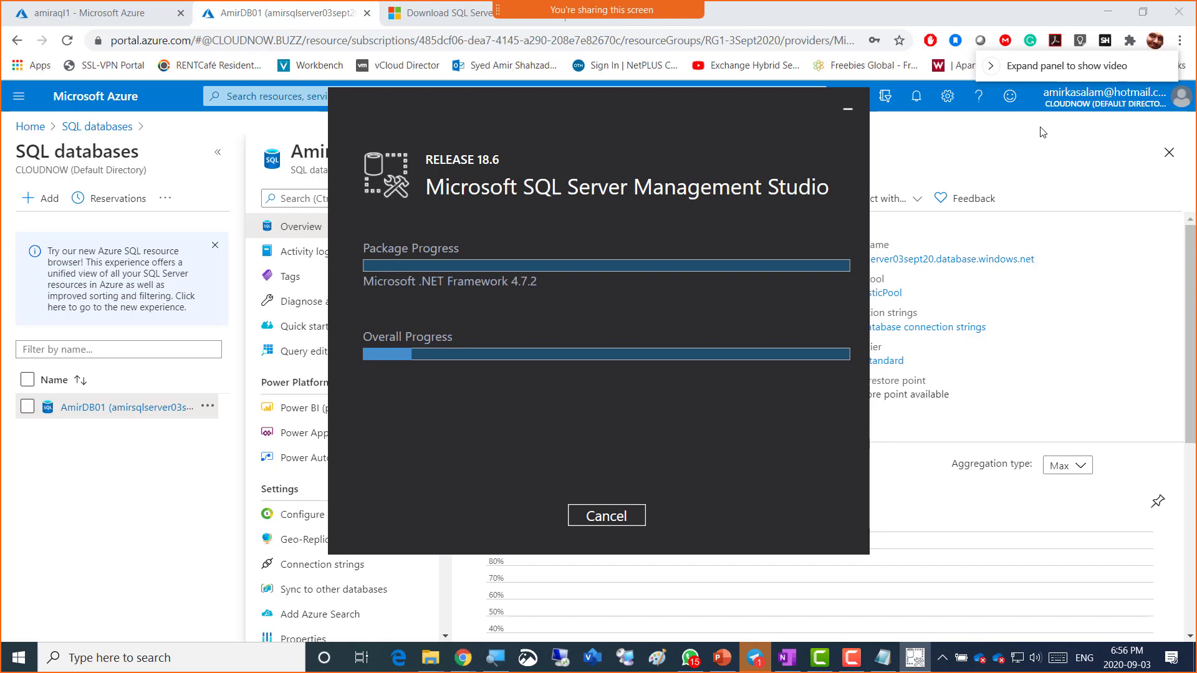
left_click(1043, 133)
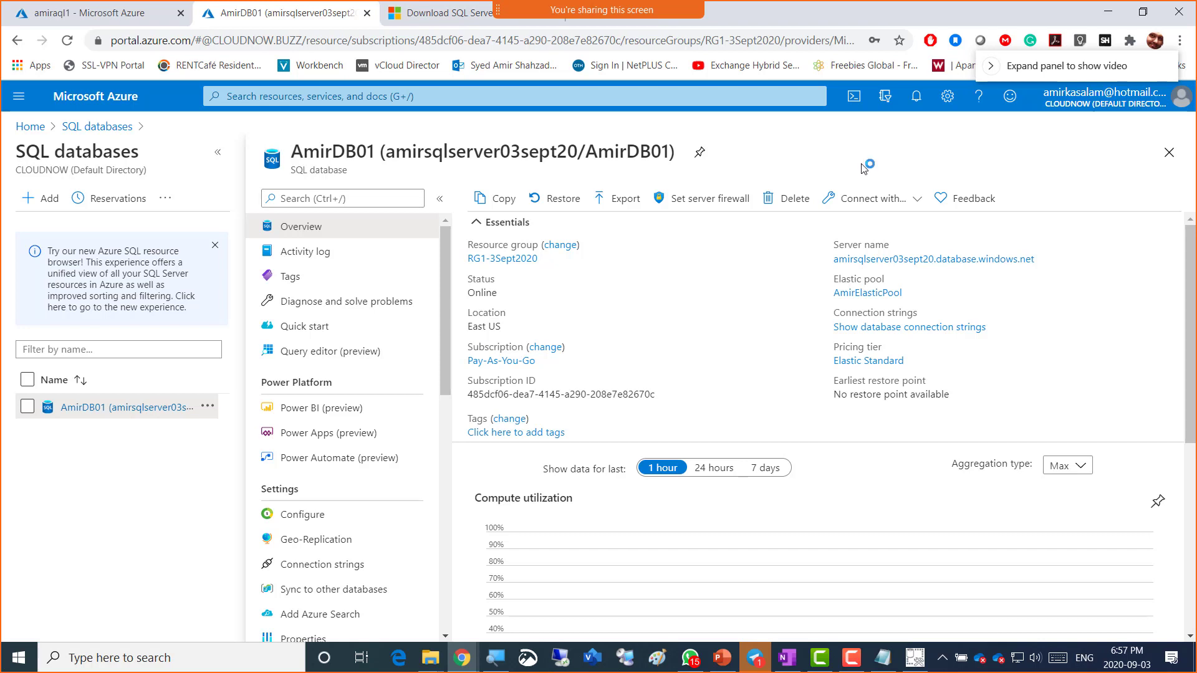
Step: Duplicate the AmirDB01 tab, sign in with the listed account, and open CLOUDNOW's Azure Active Directory
left_click(93, 18)
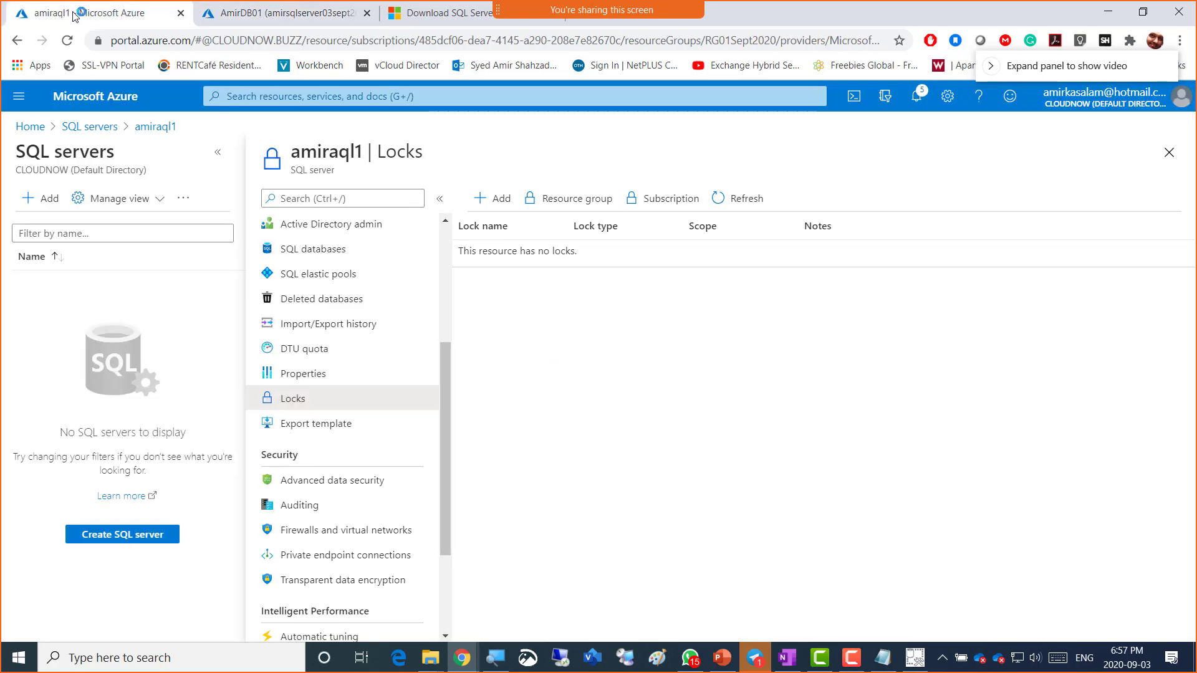
left_click(261, 20)
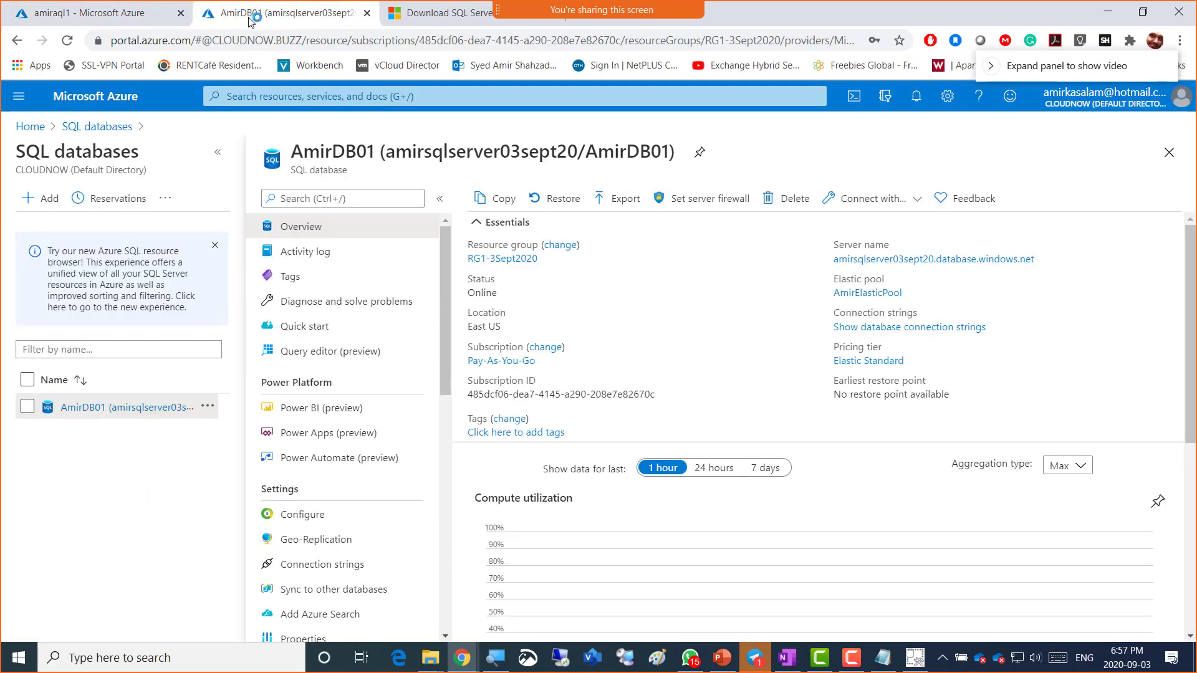
right_click(262, 18)
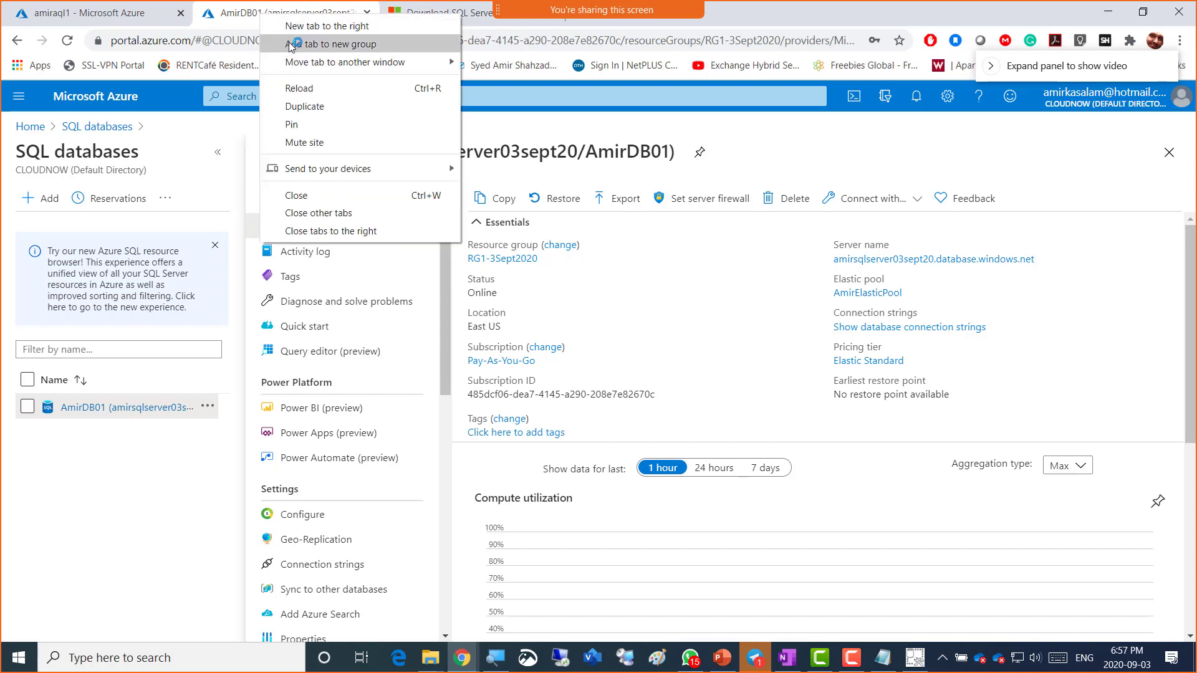
left_click(304, 107)
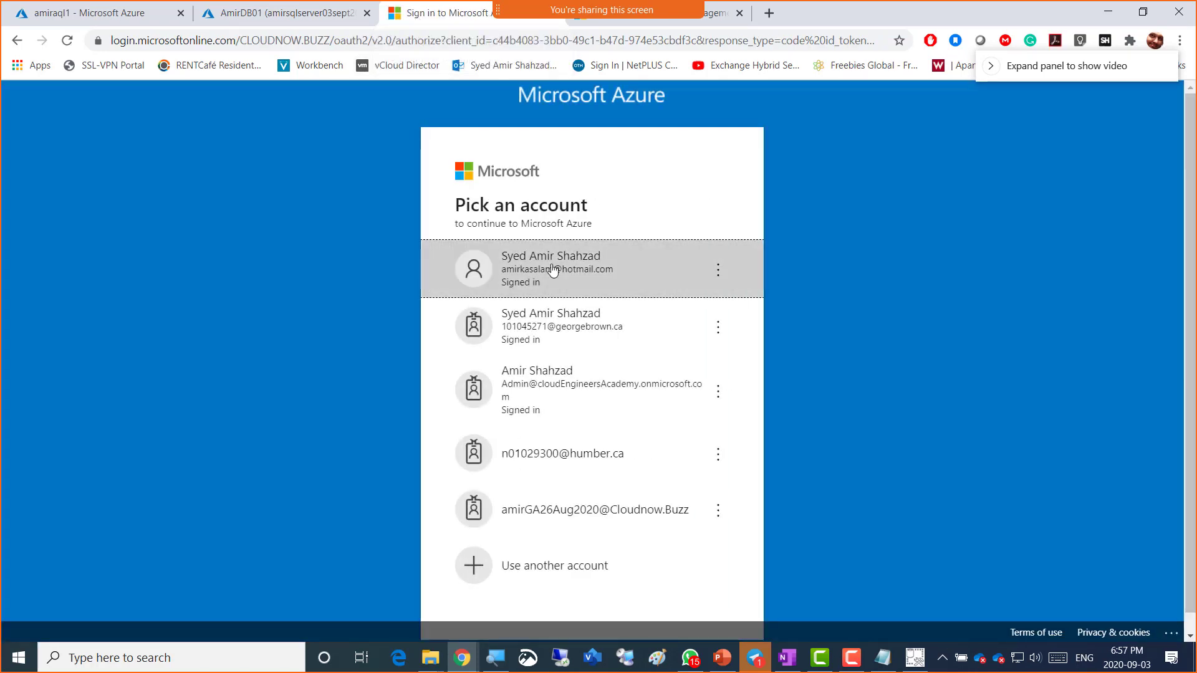
left_click(555, 276)
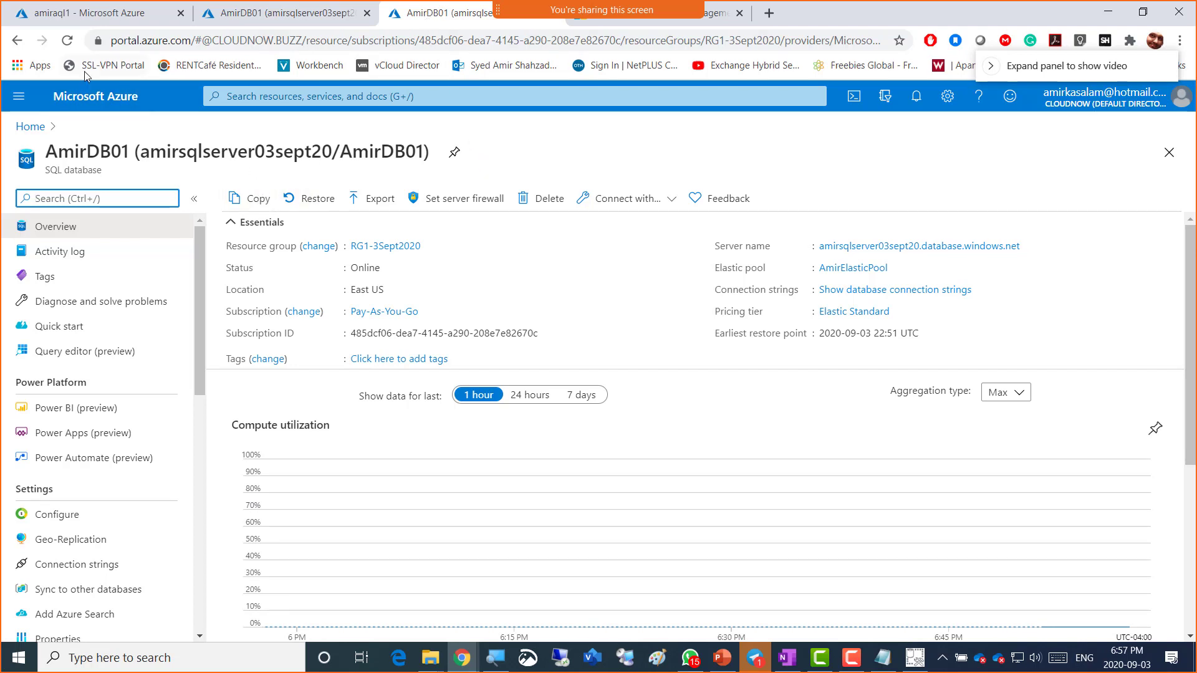
left_click(19, 101)
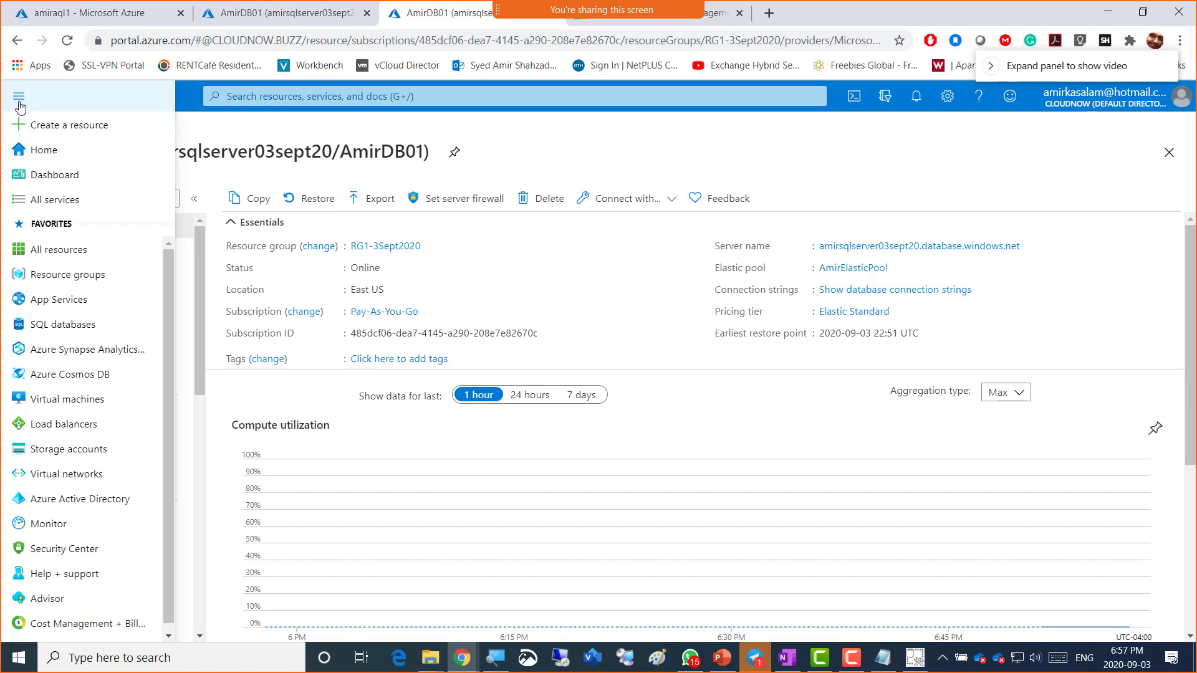
left_click(87, 501)
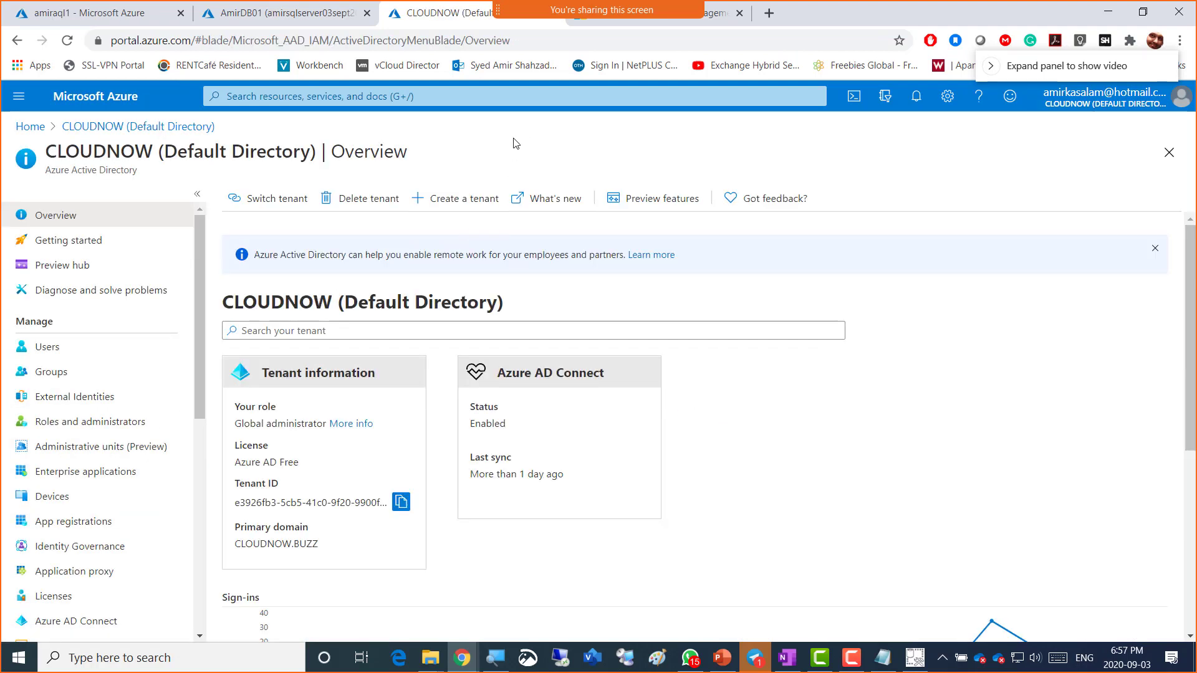
Step: Start a new CLOUDNOW user named Amir07 on the onmicrosoft.com domain, display name Amir07
left_click(71, 351)
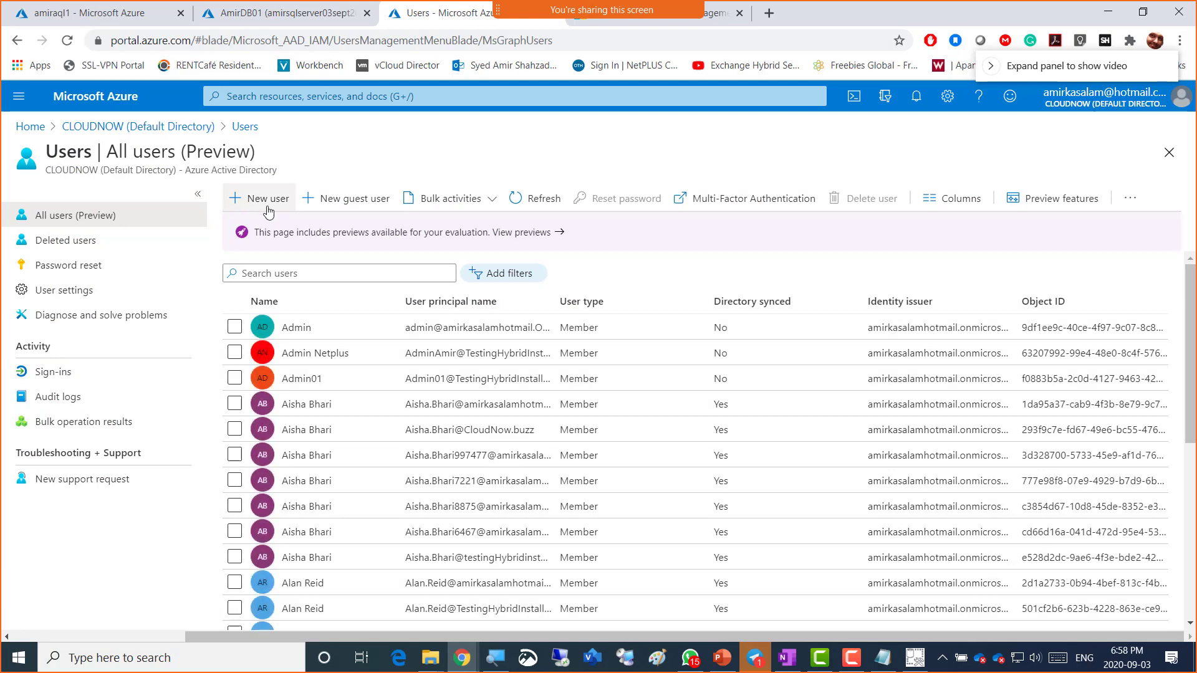
left_click(269, 199)
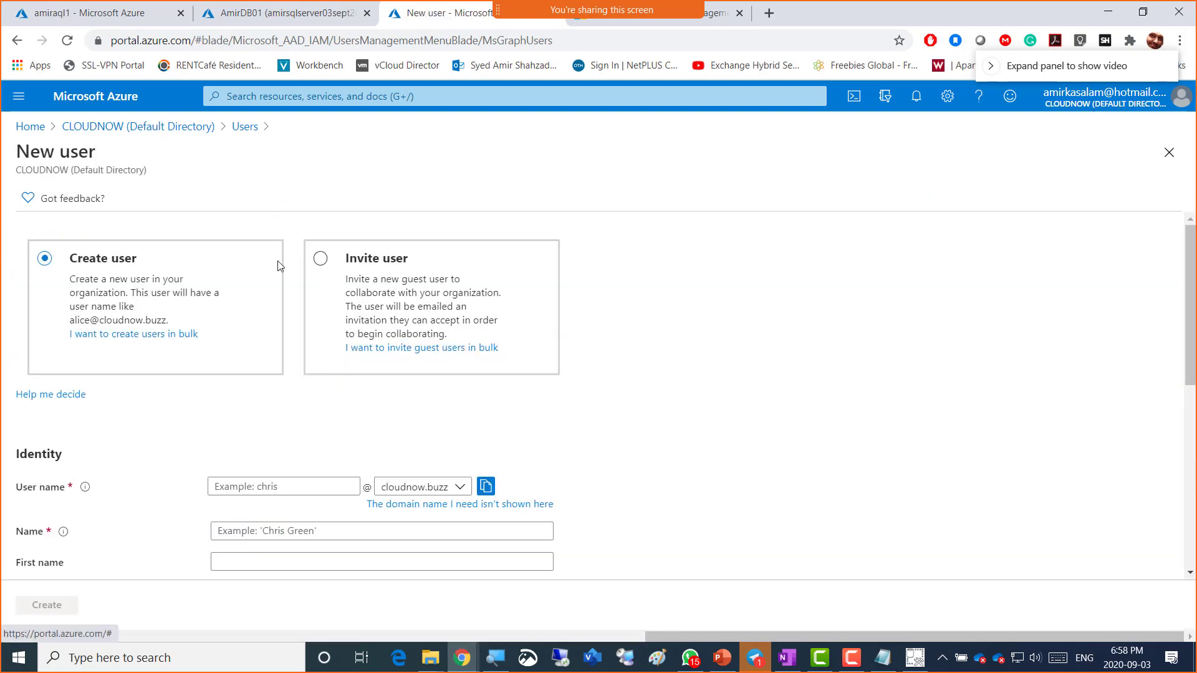
left_click(240, 485)
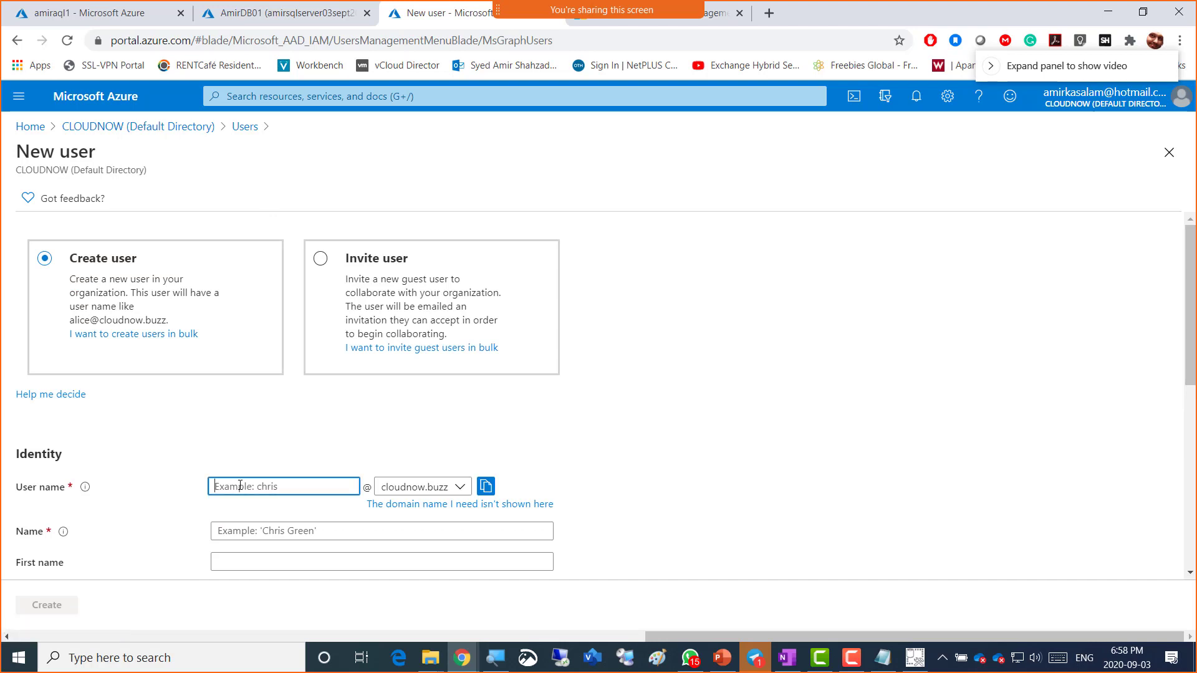
type("Amir07")
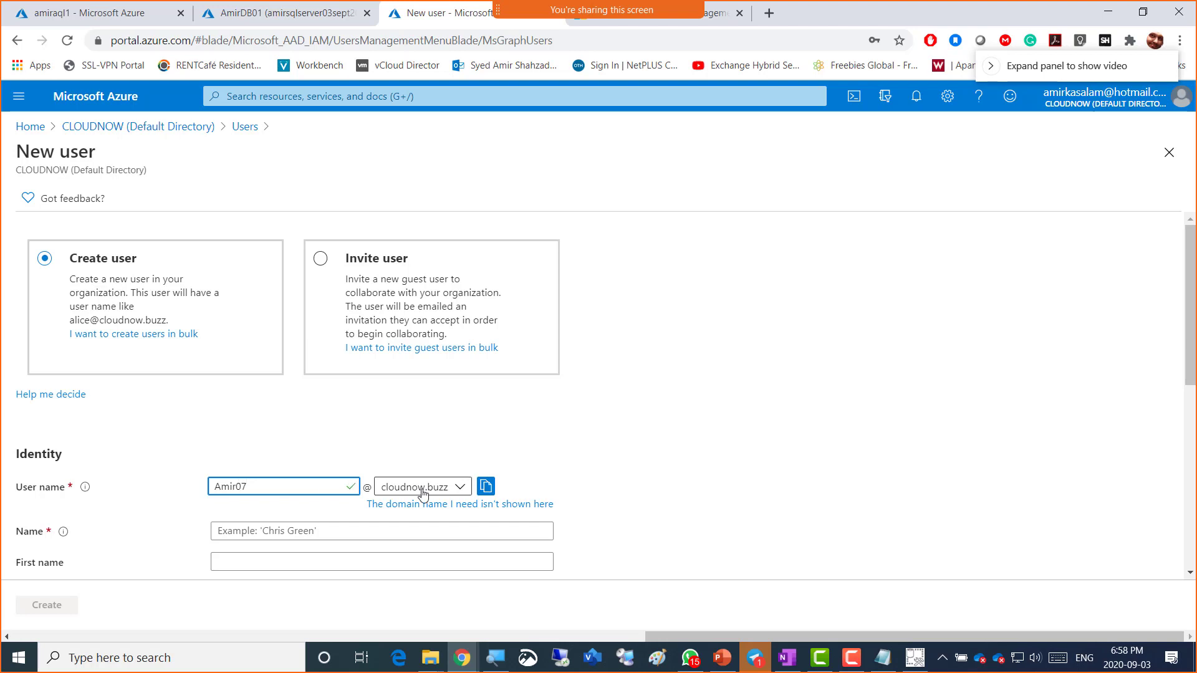
left_click(450, 487)
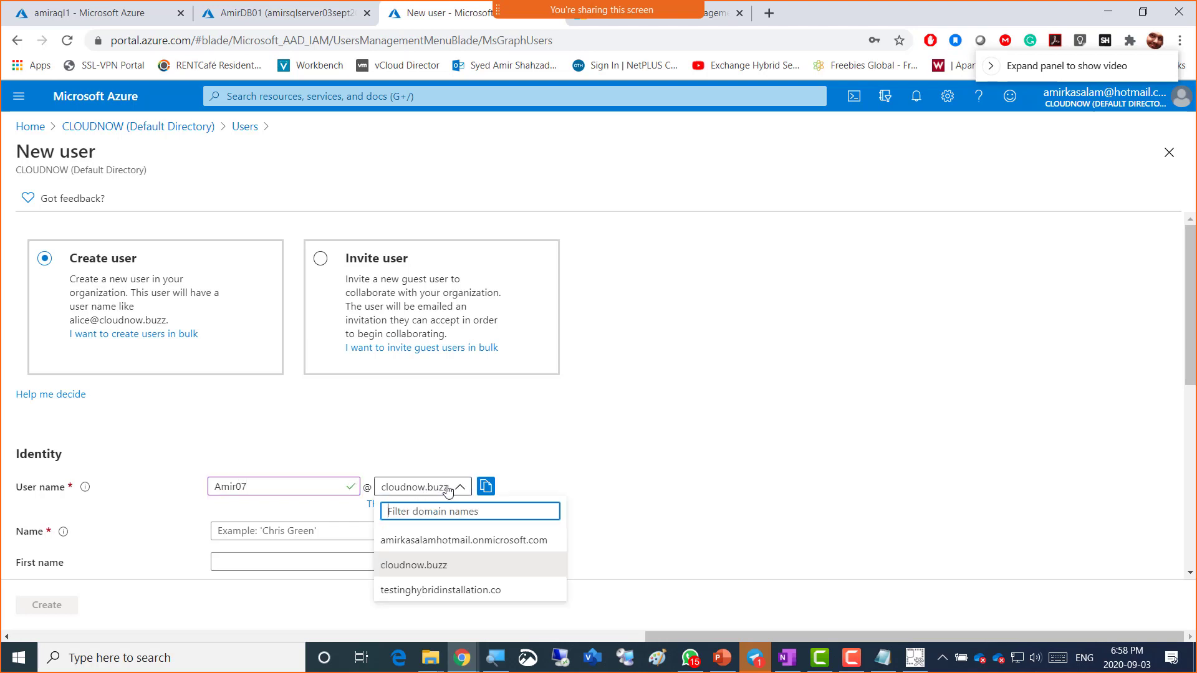
left_click(443, 547)
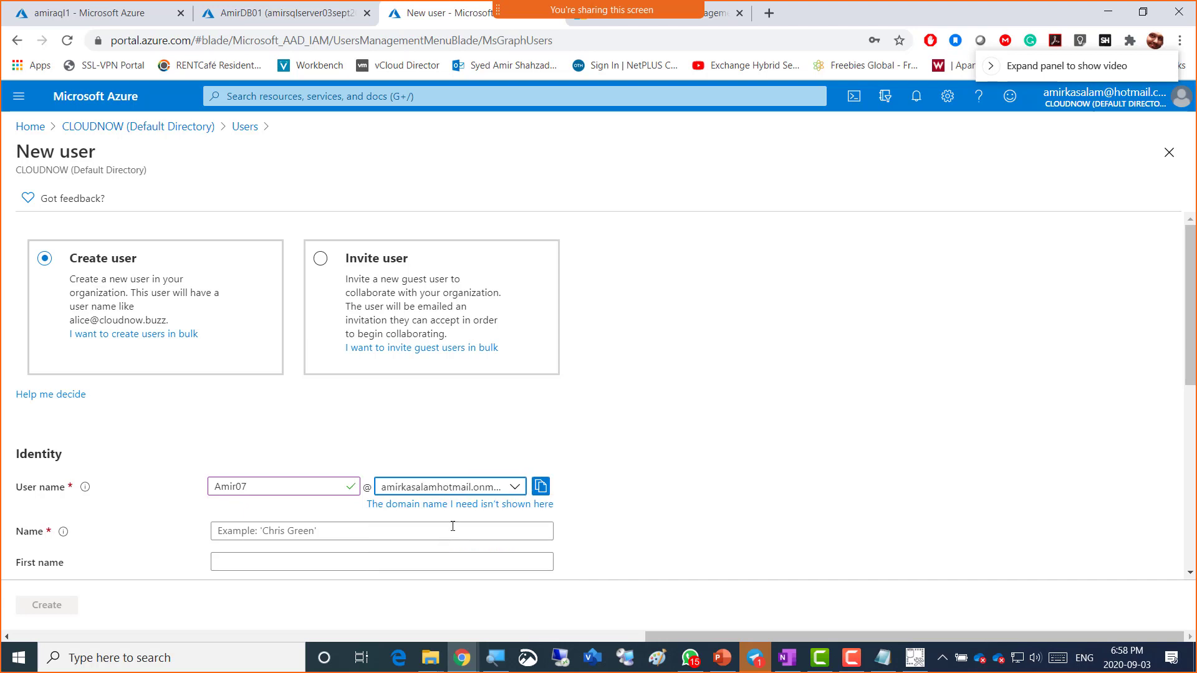
left_click(268, 532)
type("Am")
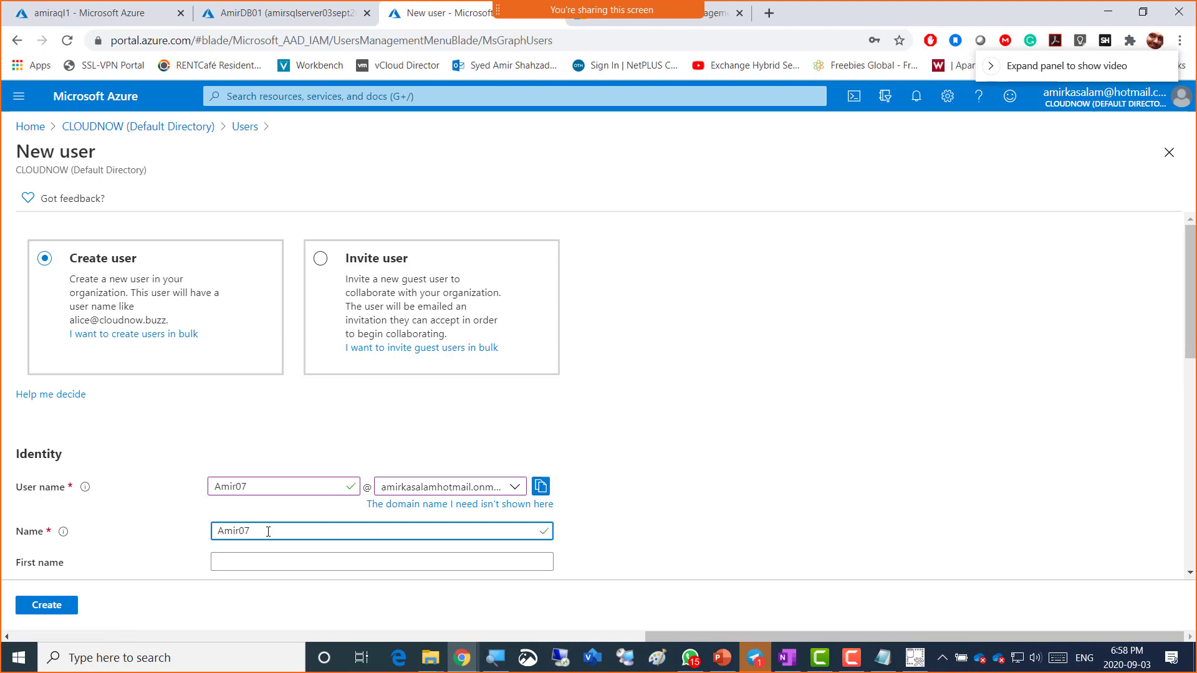
type("ir07")
left_click(627, 464)
Step: Choose 'Let me create the password' and enter a custom initial password
scroll(631, 463, "down", 5)
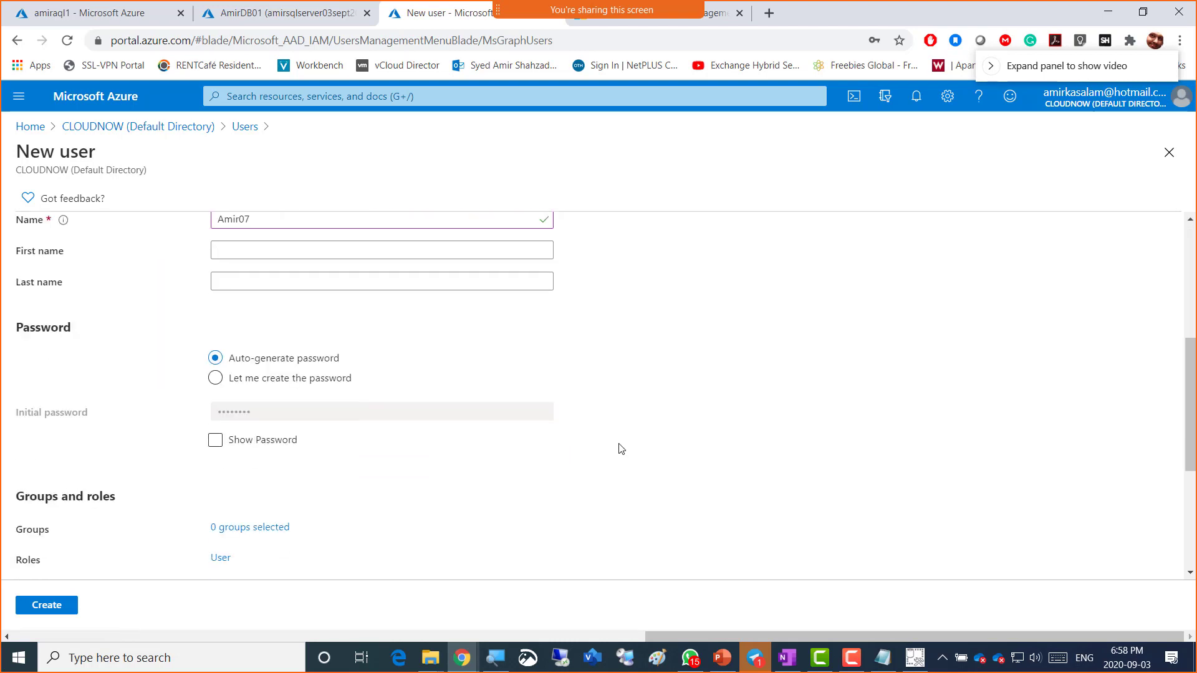
scroll(609, 424, "up", 1)
left_click(219, 457)
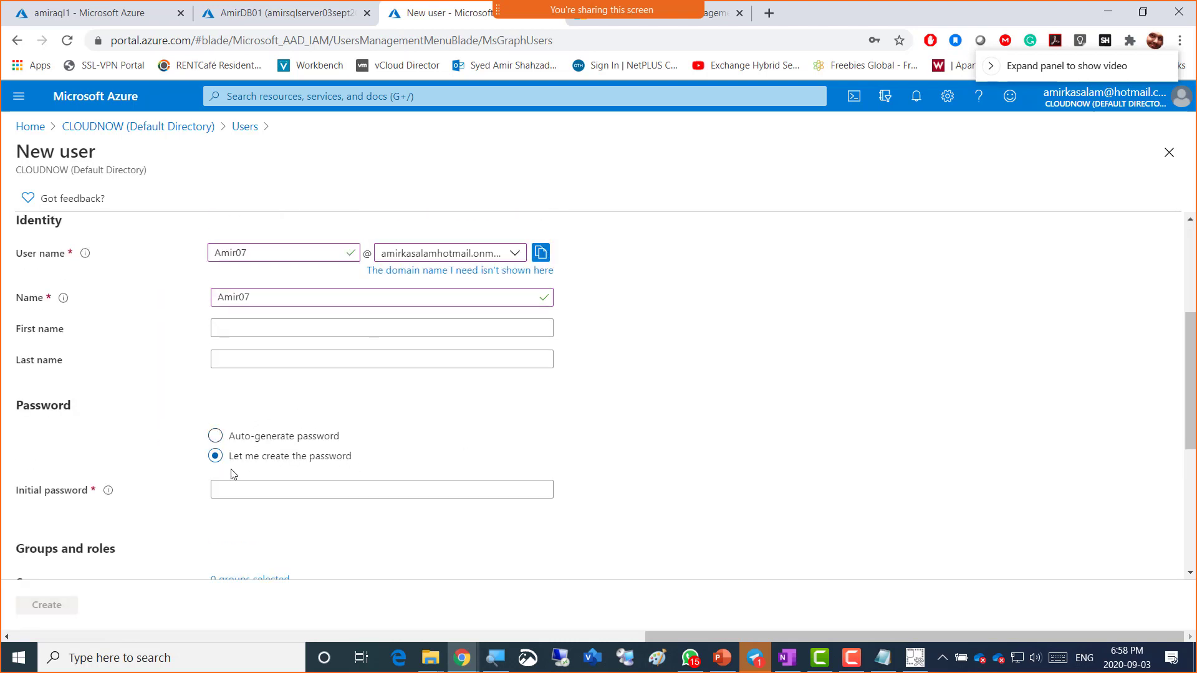
left_click(236, 489)
type("•")
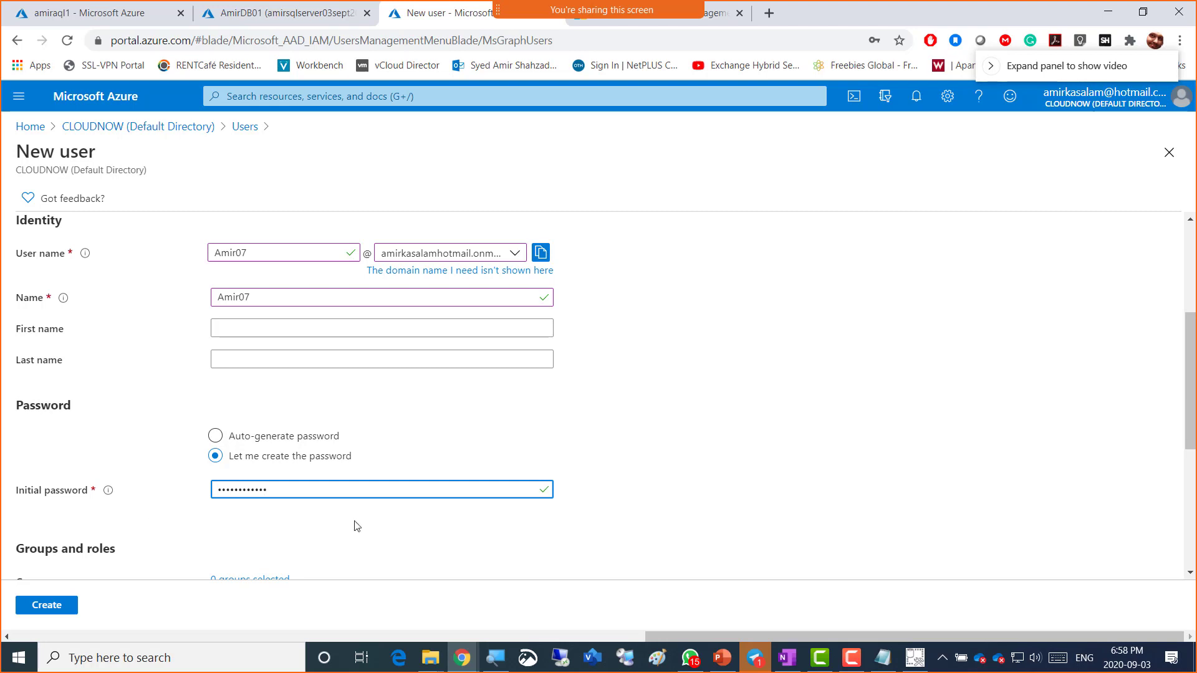
left_click(616, 479)
scroll(618, 480, "down", 2)
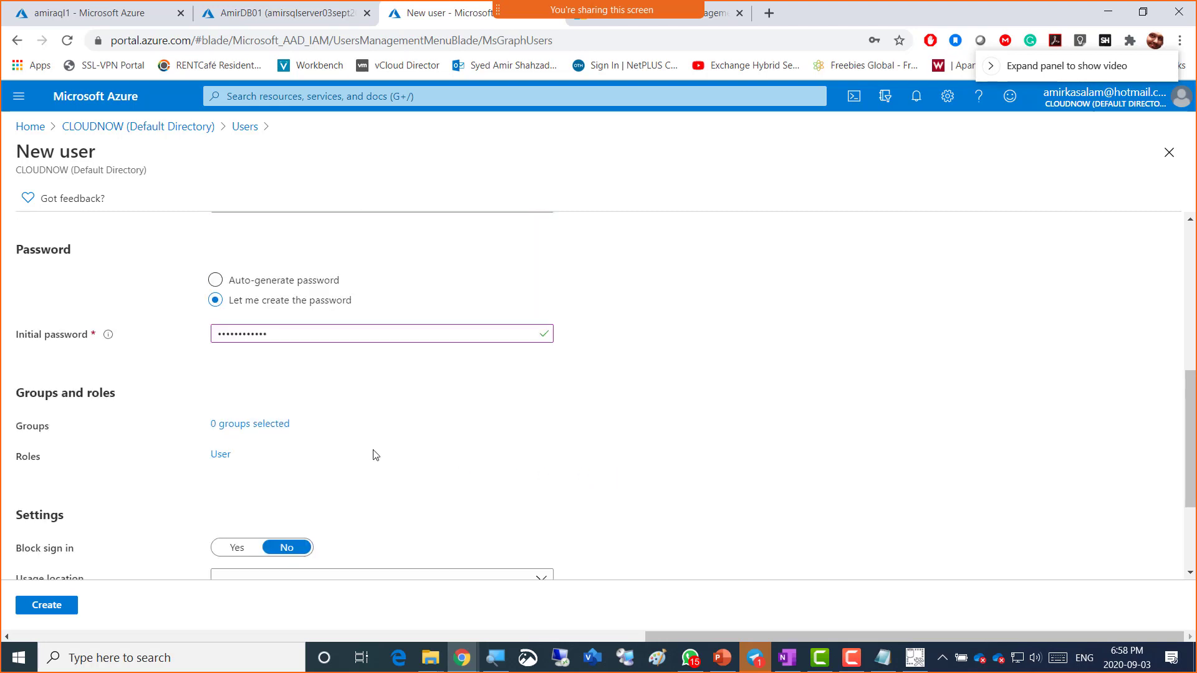
scroll(376, 455, "down", 1)
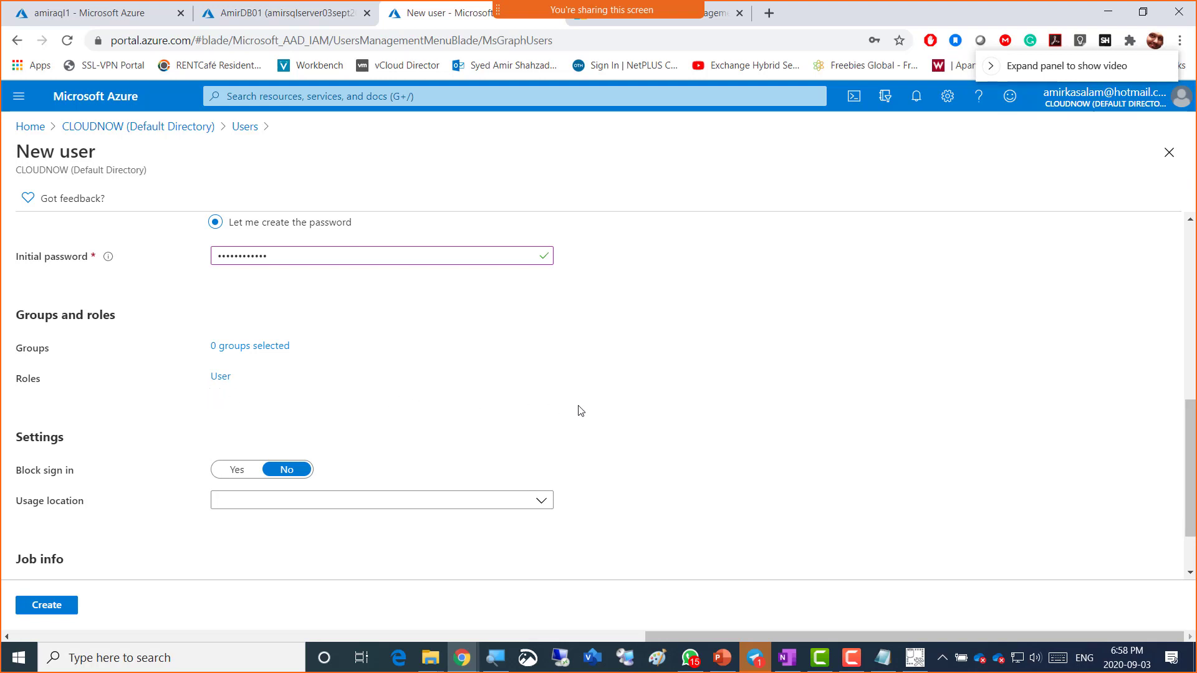
scroll(579, 409, "down", 1)
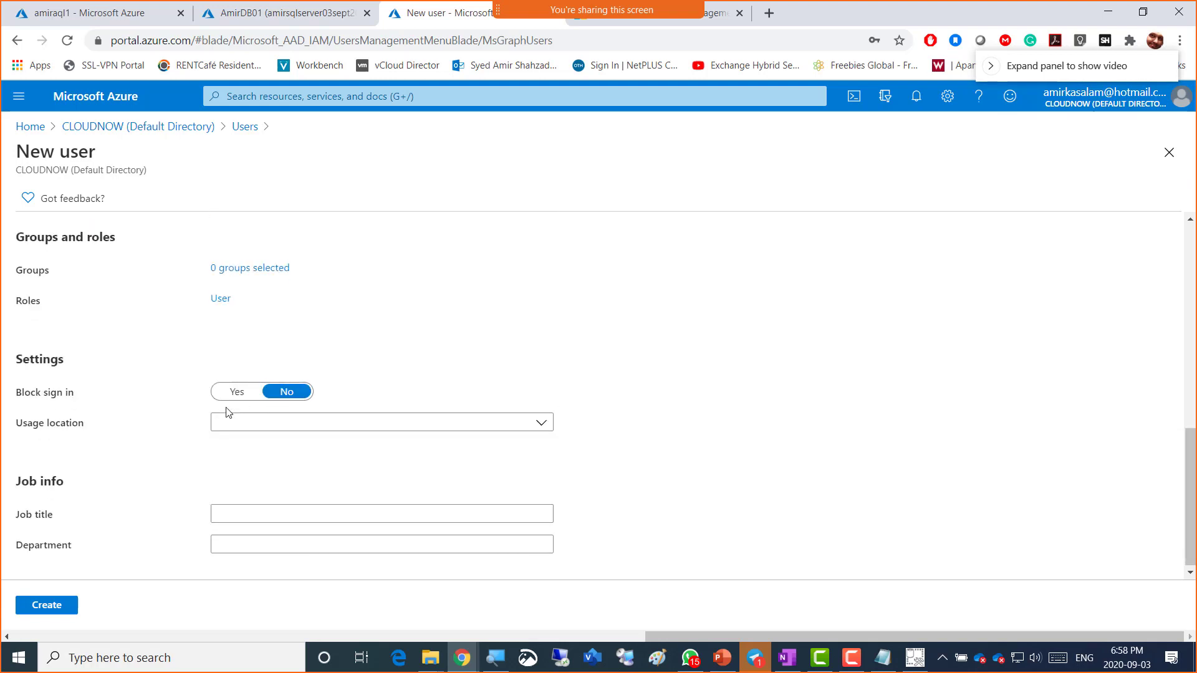
Step: Set the new user's usage location to Canada
left_click(234, 424)
type("canada")
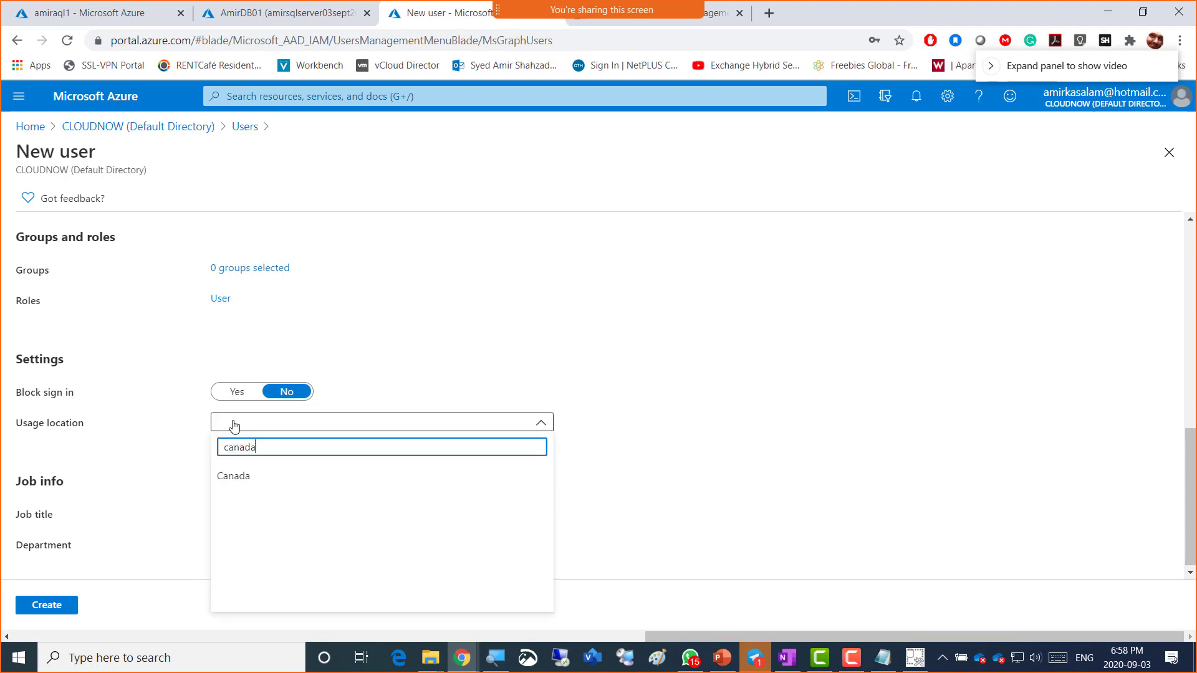
left_click(254, 474)
scroll(645, 441, "up", 3)
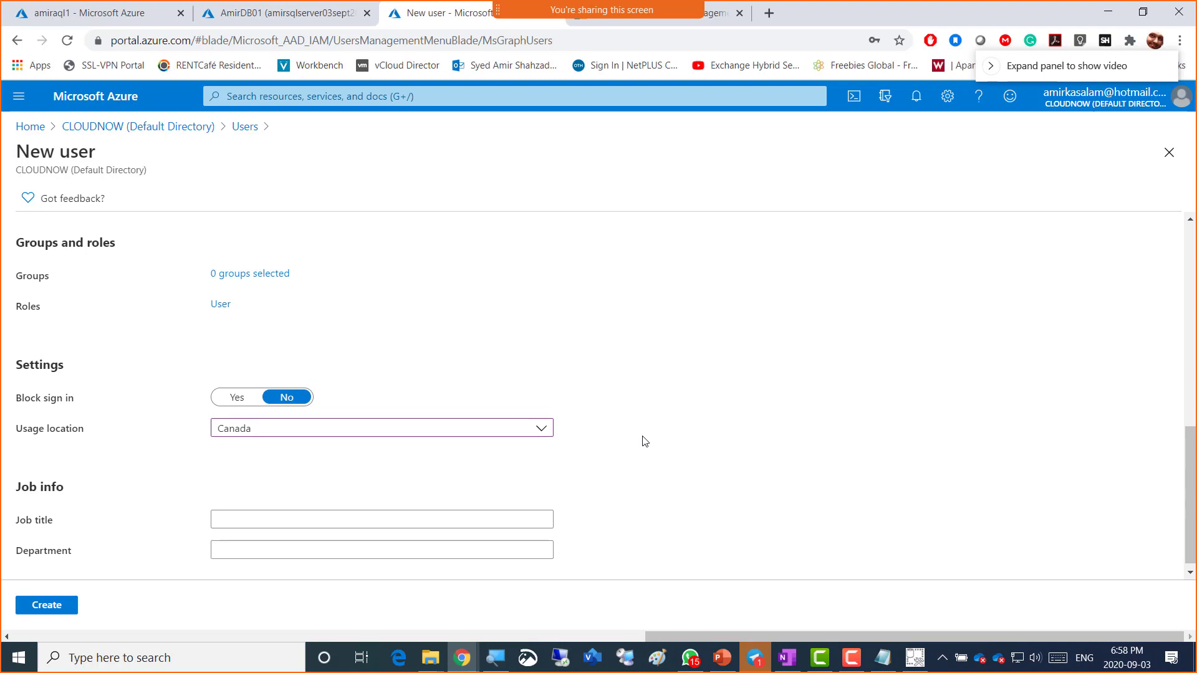
scroll(645, 441, "up", 1)
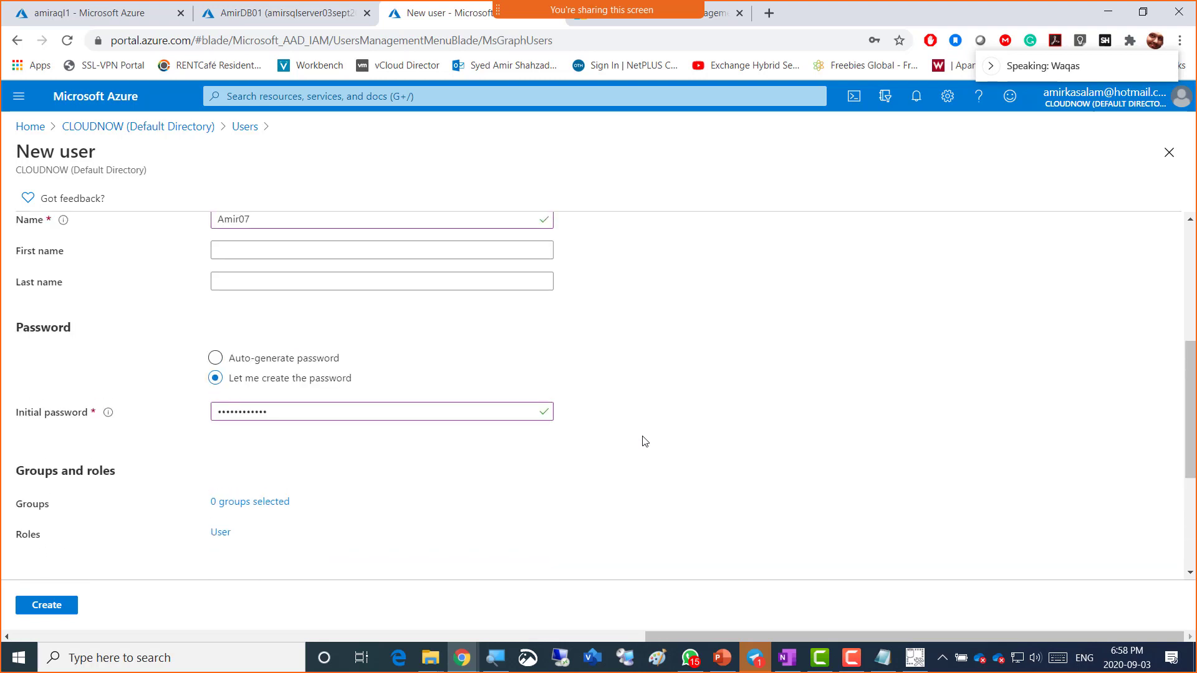
scroll(645, 441, "up", 1)
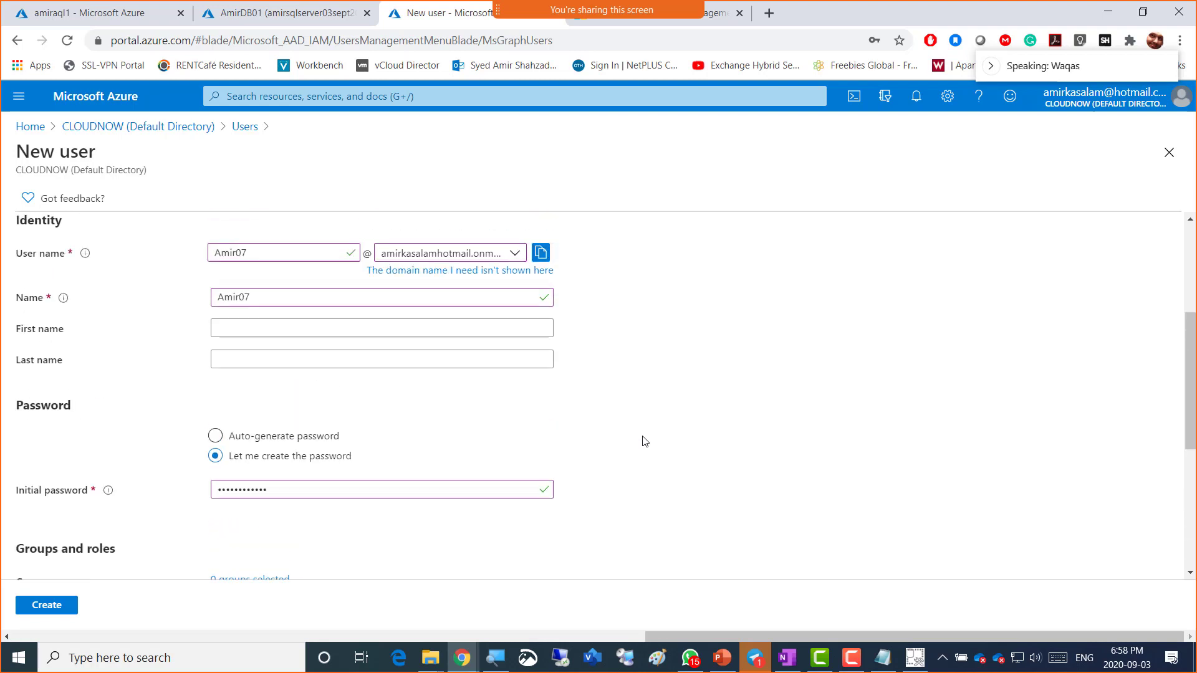
Step: Recheck the domain dropdown and keep the default first domain
left_click(516, 255)
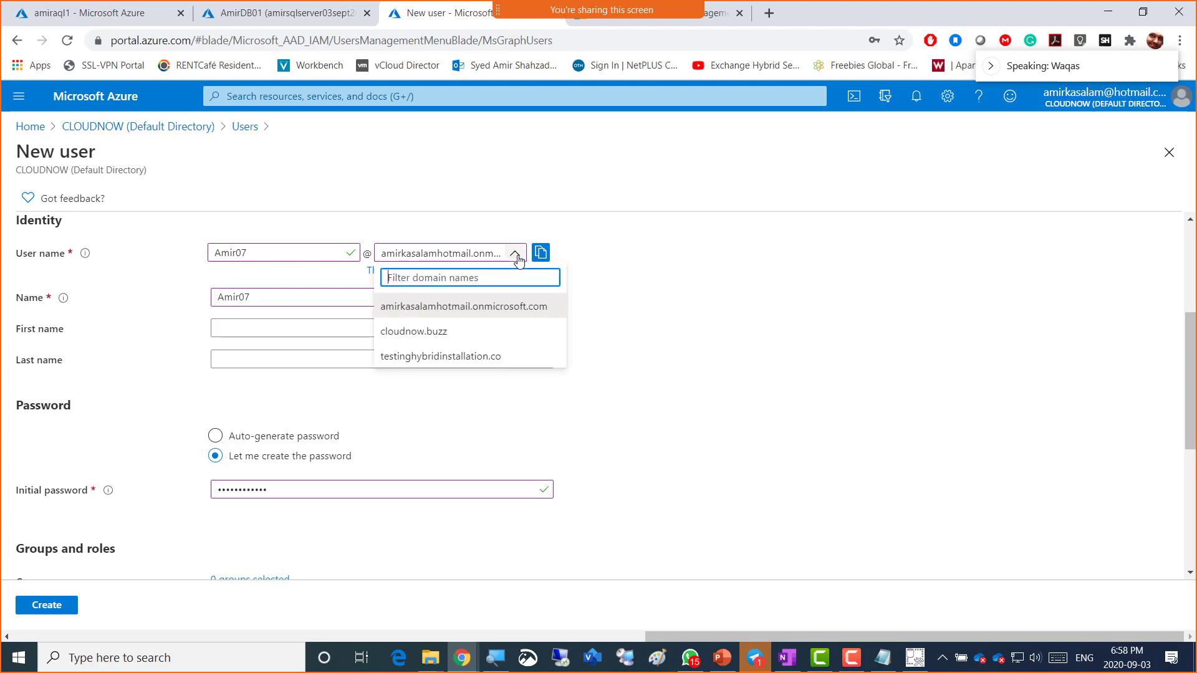
left_click(518, 313)
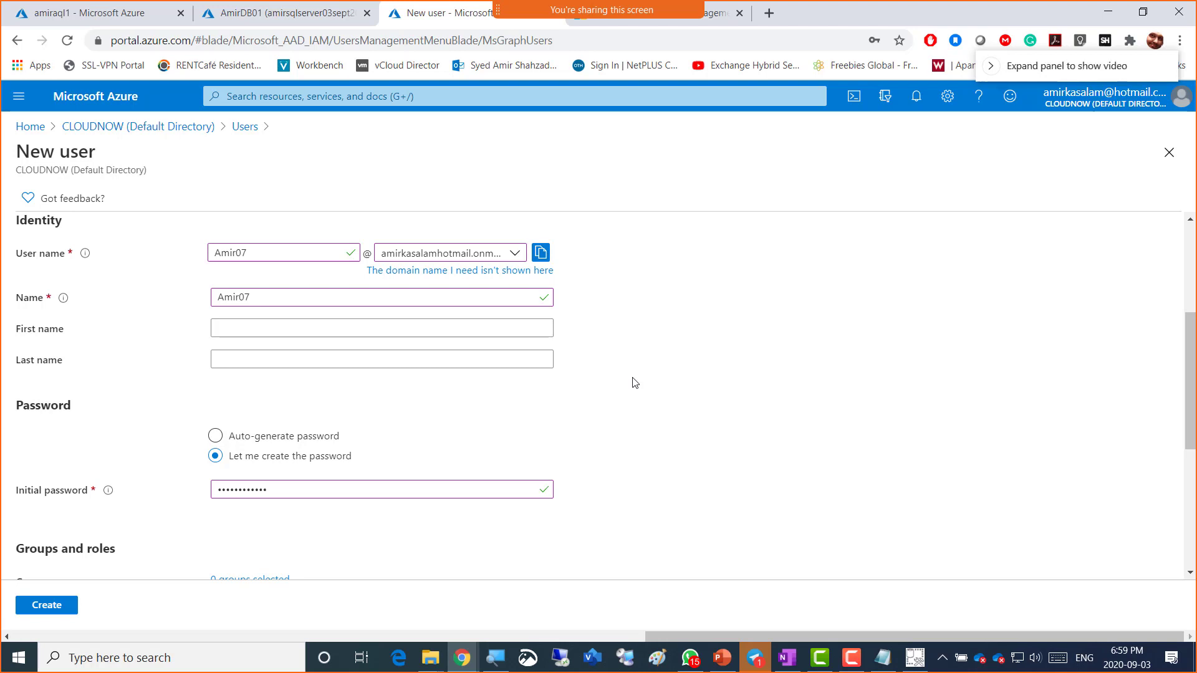
scroll(635, 383, "down", 2)
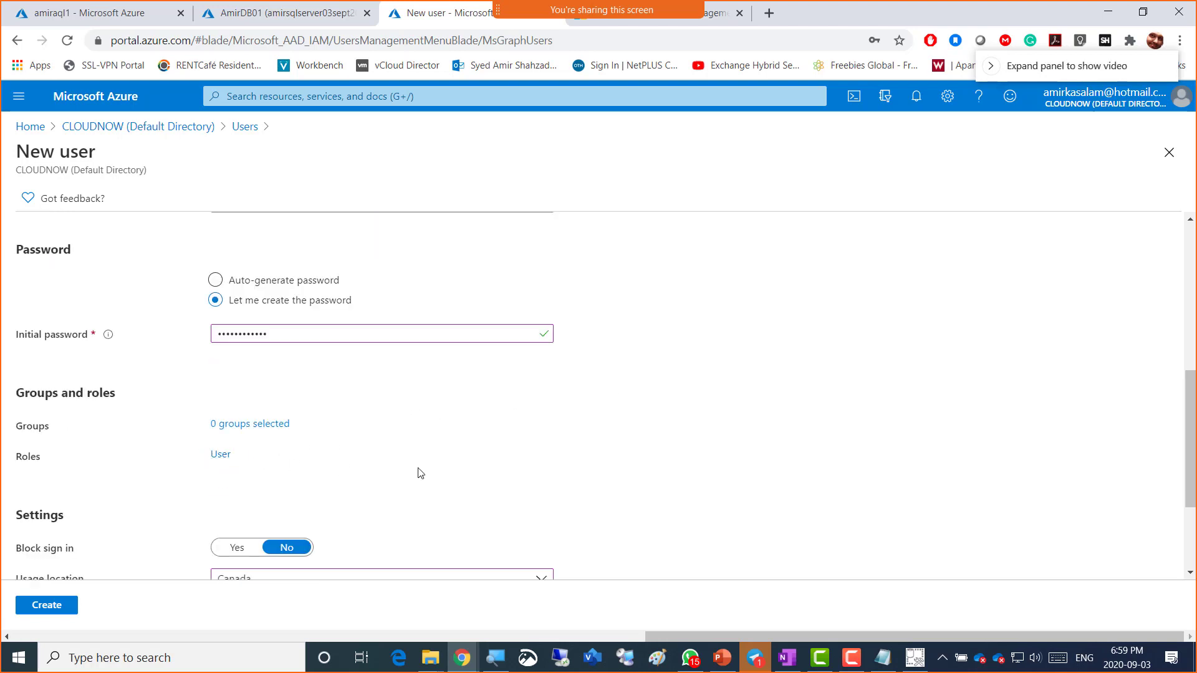
scroll(672, 441, "down", 2)
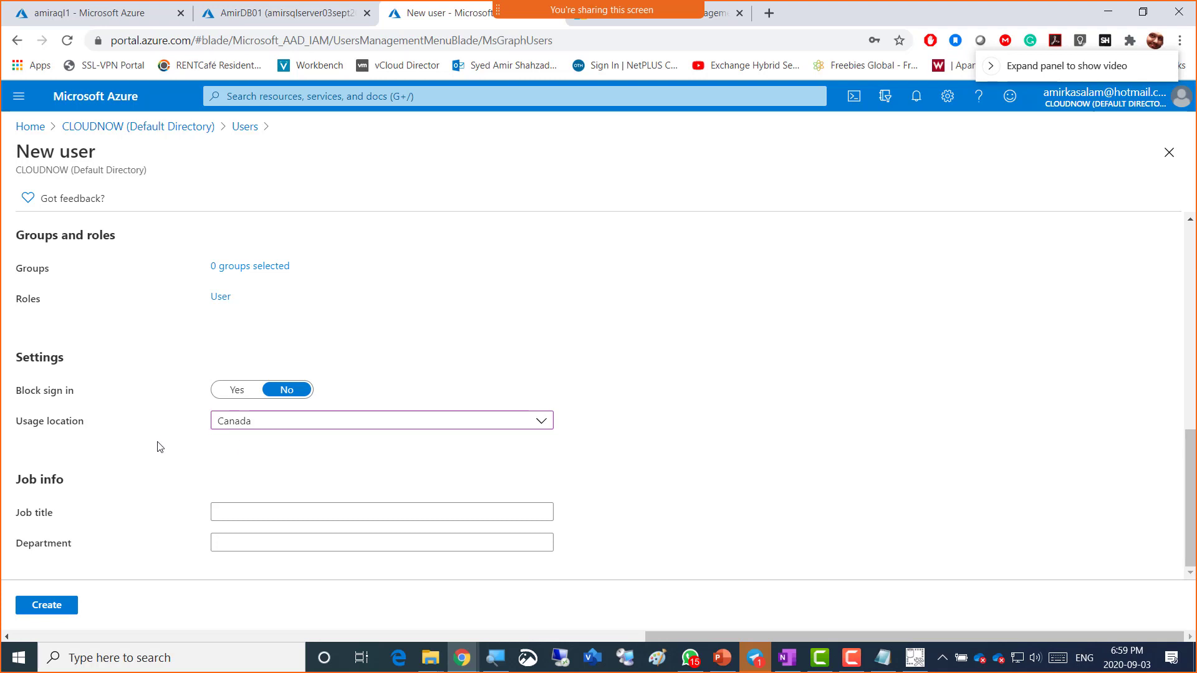
Step: Create the Amir07 user and close the completed SSMS 18.6 setup window
left_click(47, 607)
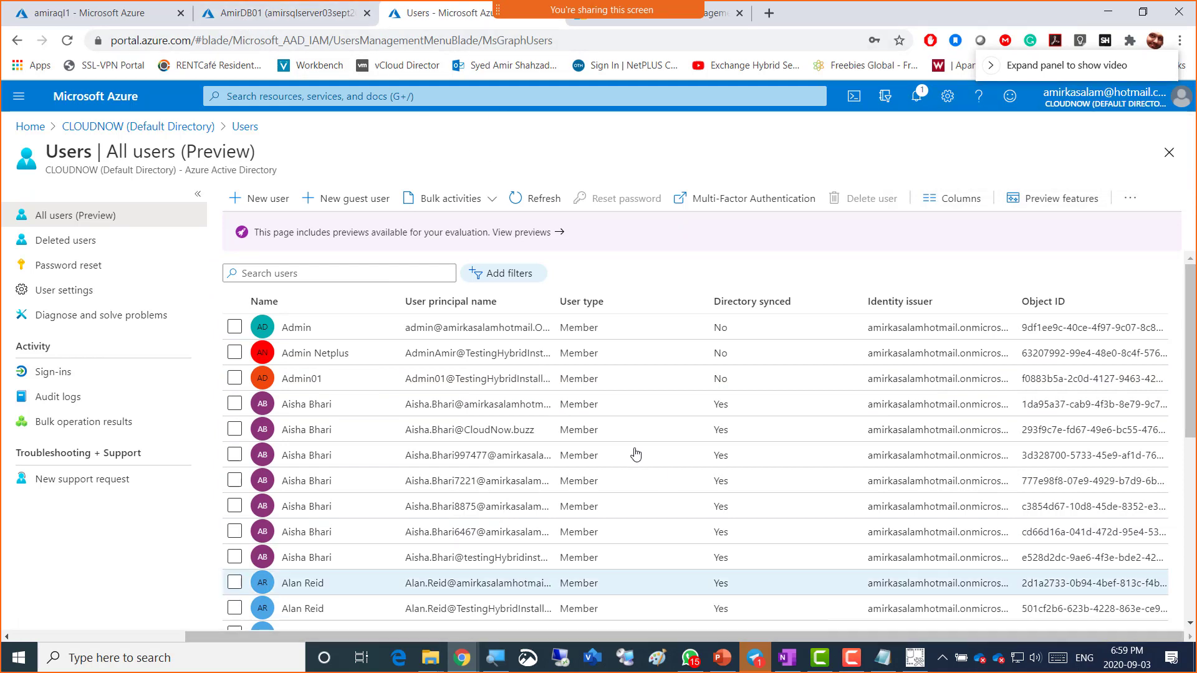
left_click(910, 666)
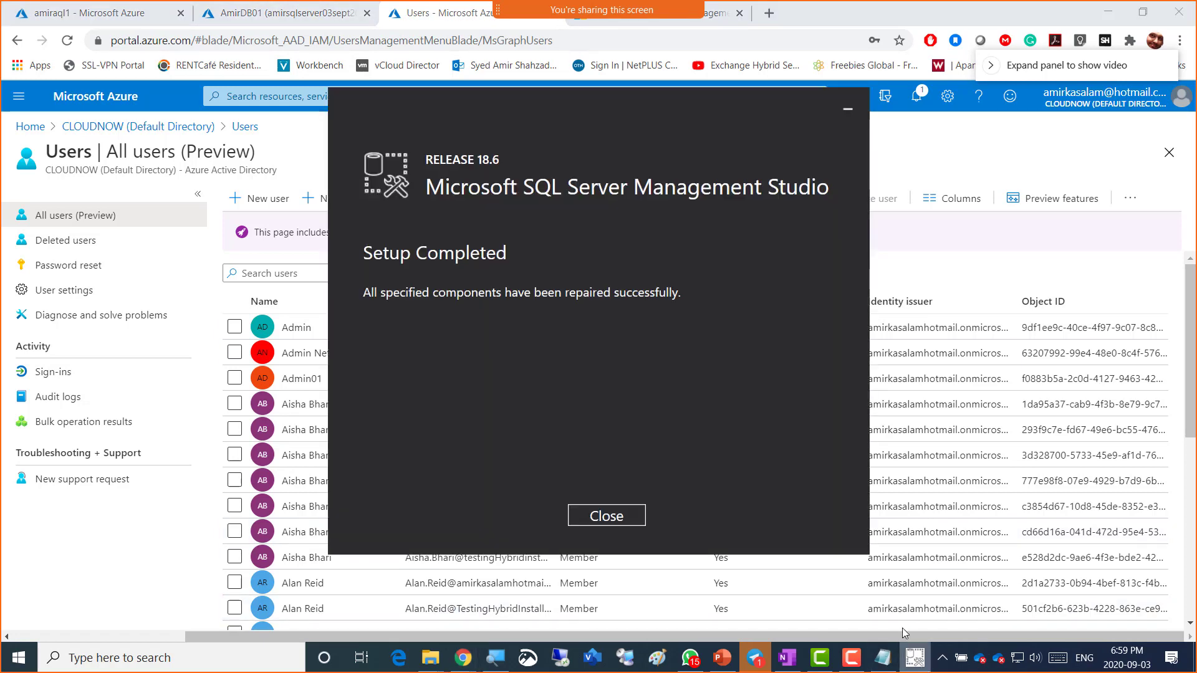
left_click(606, 516)
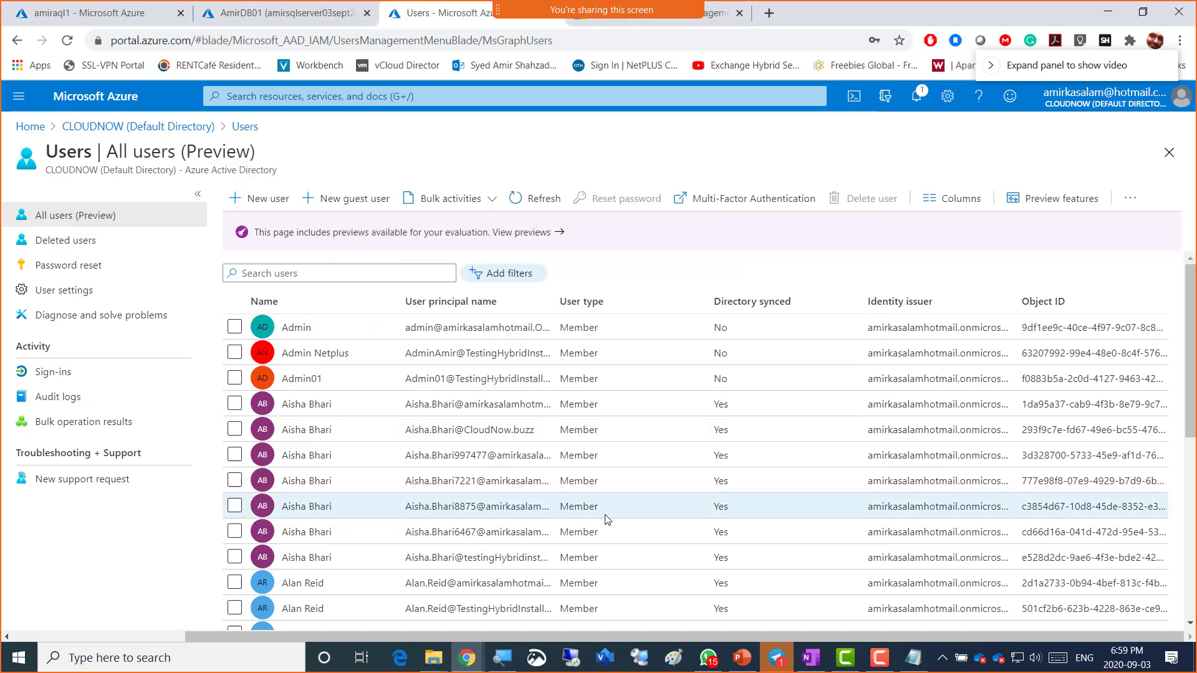
Step: Search for ssms and launch Microsoft SQL Server Management Studio 18
left_click(144, 662)
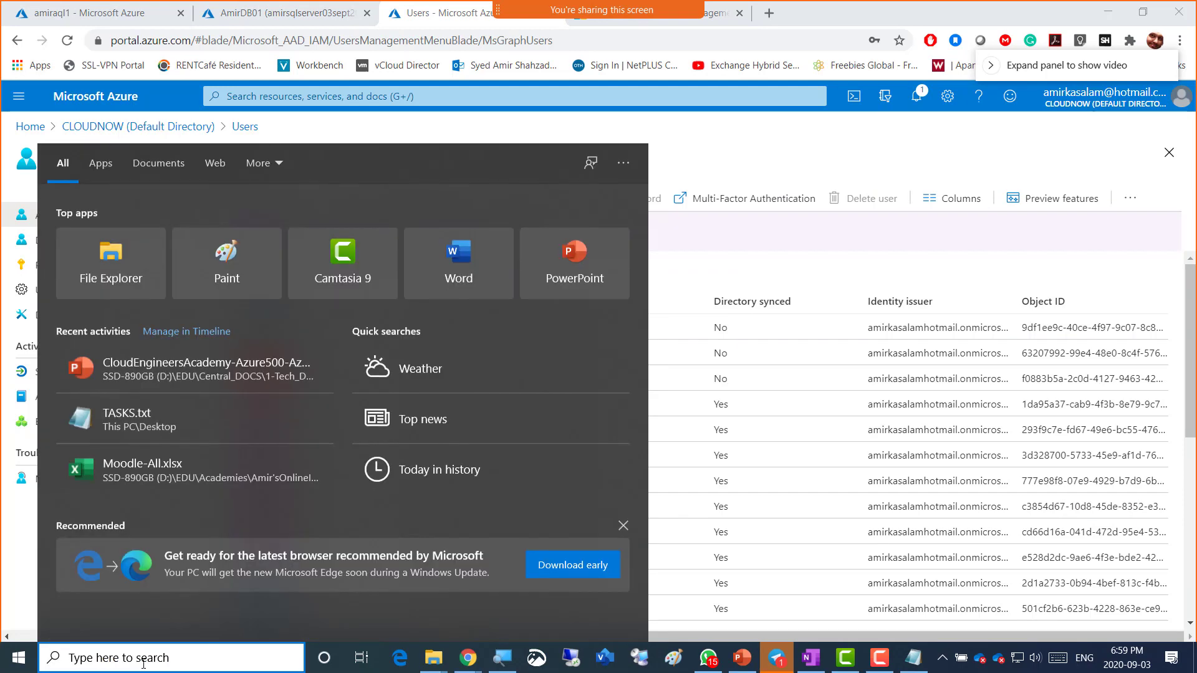
type("ssms")
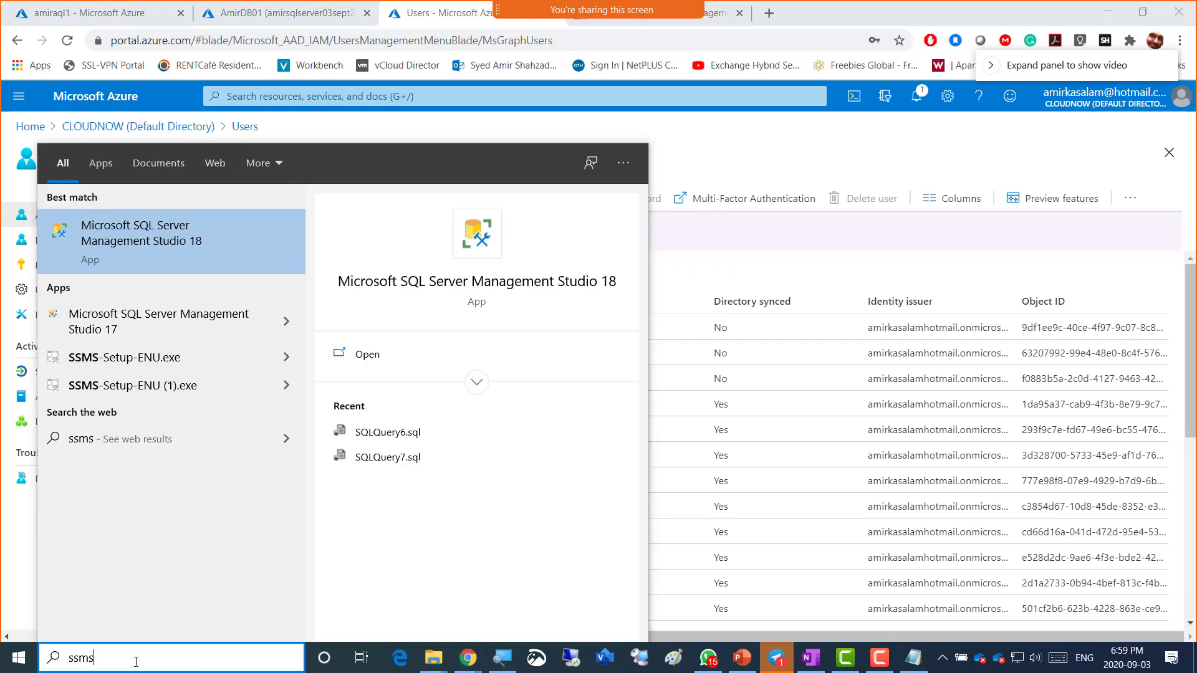
left_click(164, 243)
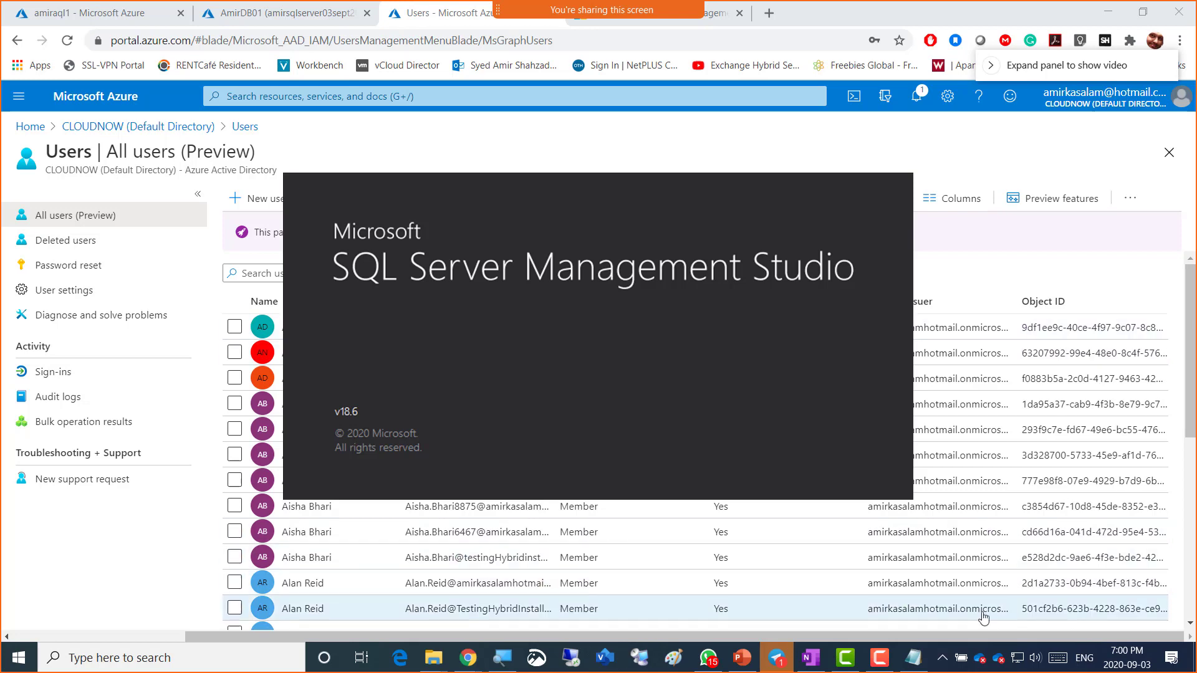
Step: Check the Azure portal notifications to confirm the new user was created
left_click(885, 665)
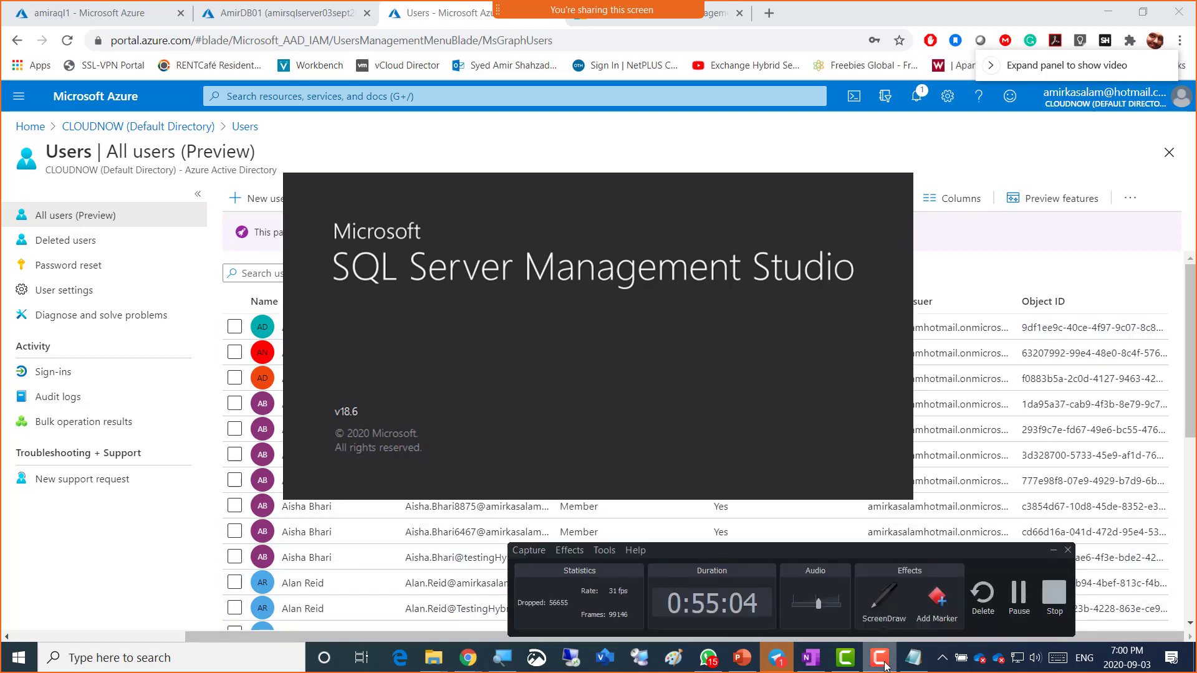
left_click(885, 665)
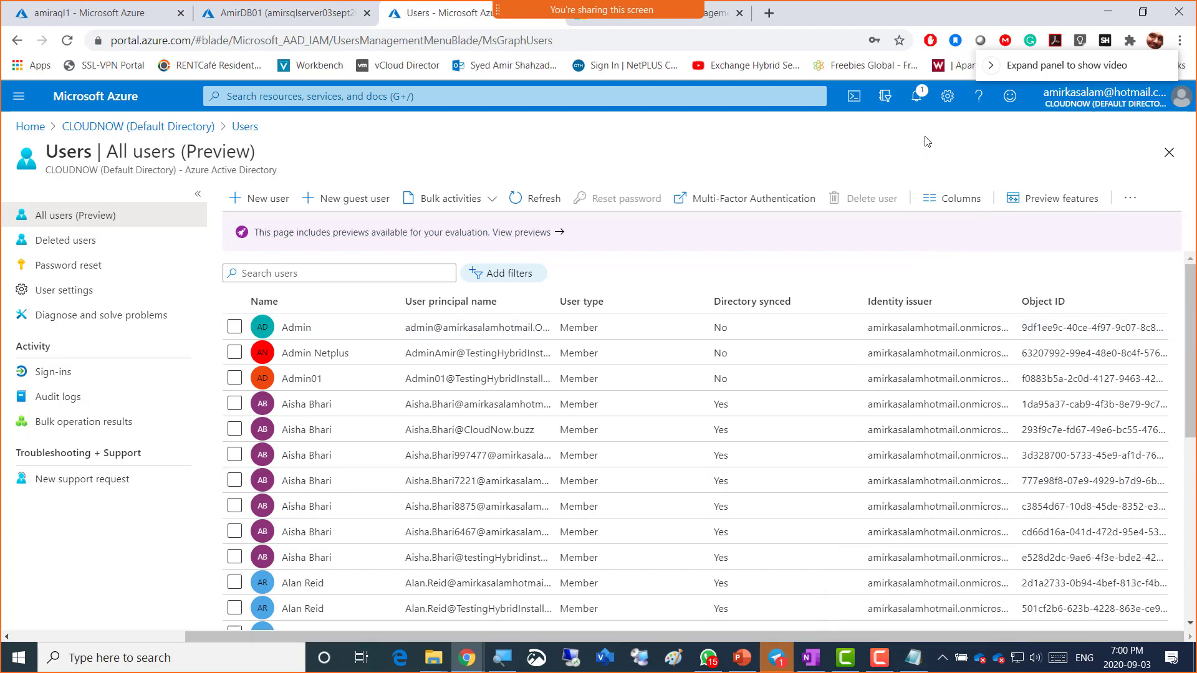
left_click(916, 105)
left_click(916, 104)
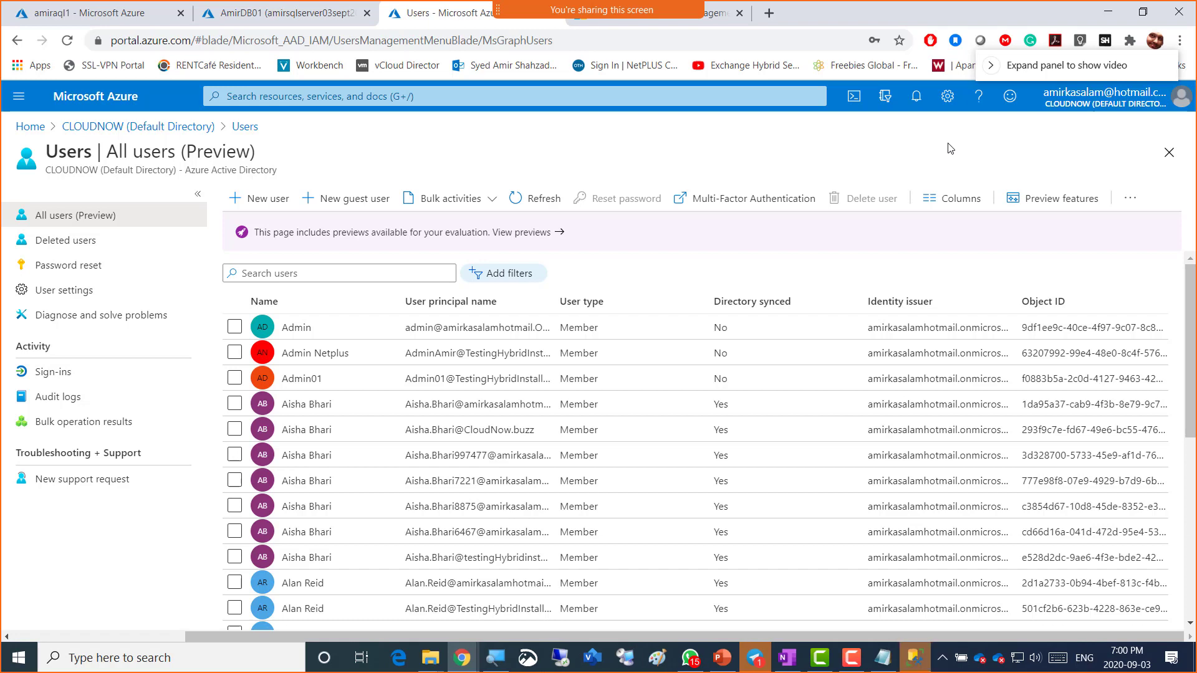
mouse_move(921, 663)
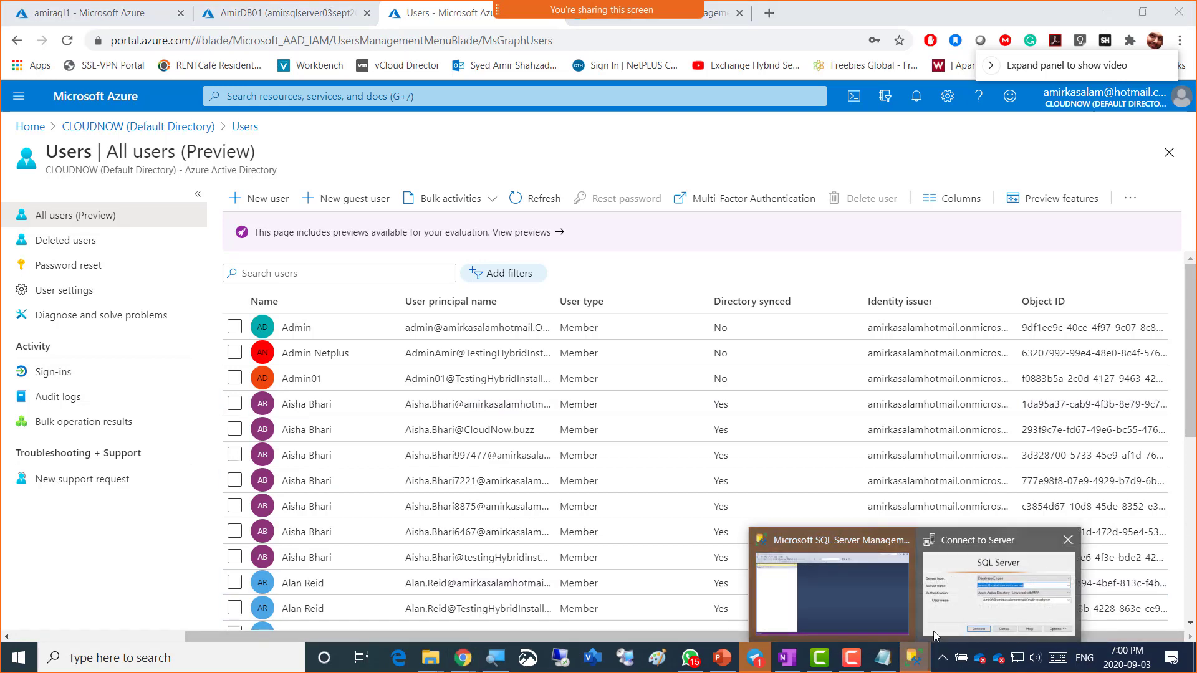
Step: In Connect to Server, keep Database Engine as server type and choose SQL Server Authentication
left_click(867, 602)
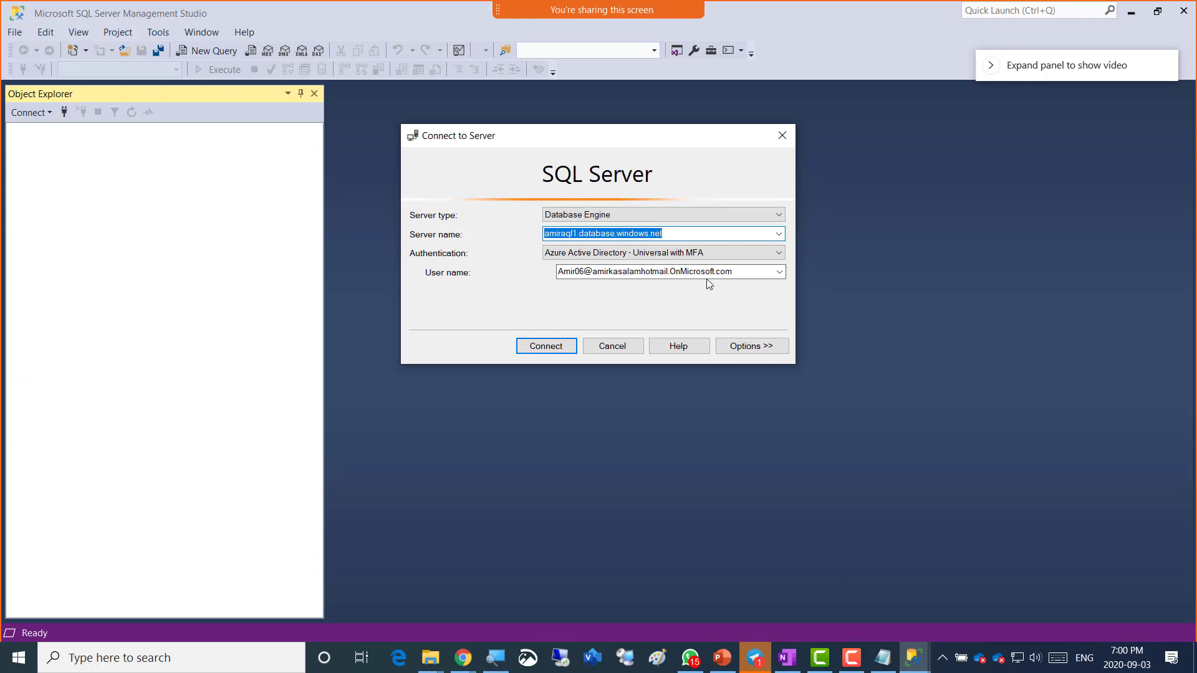
left_click(571, 217)
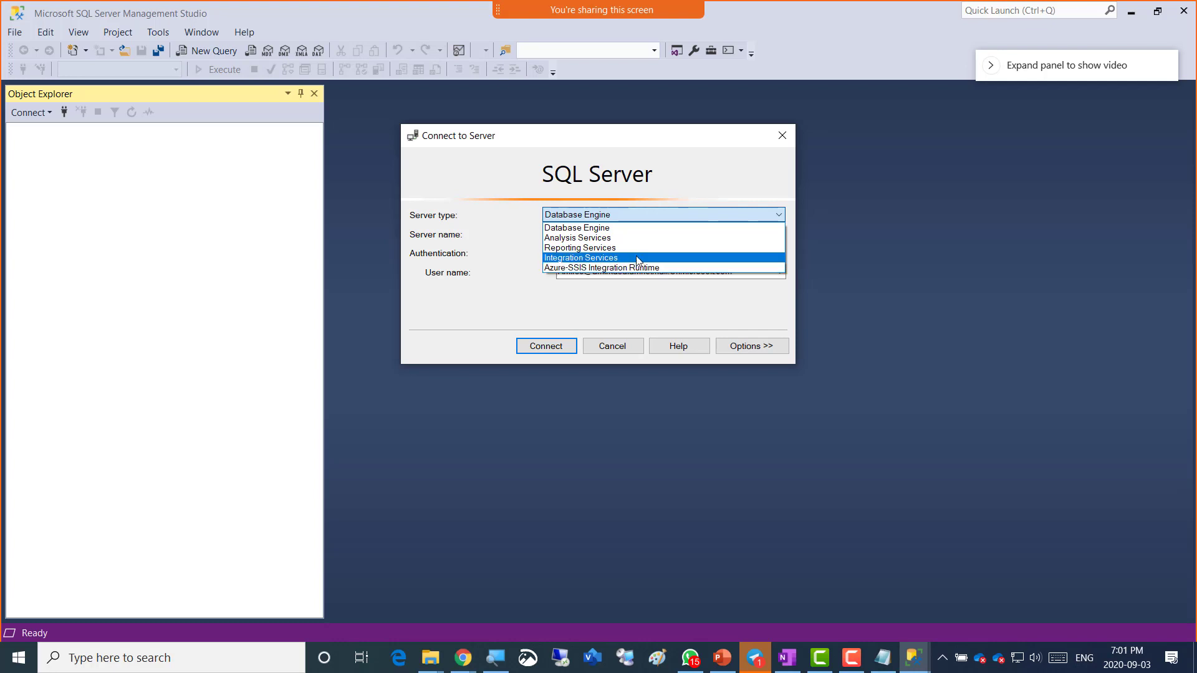
left_click(612, 230)
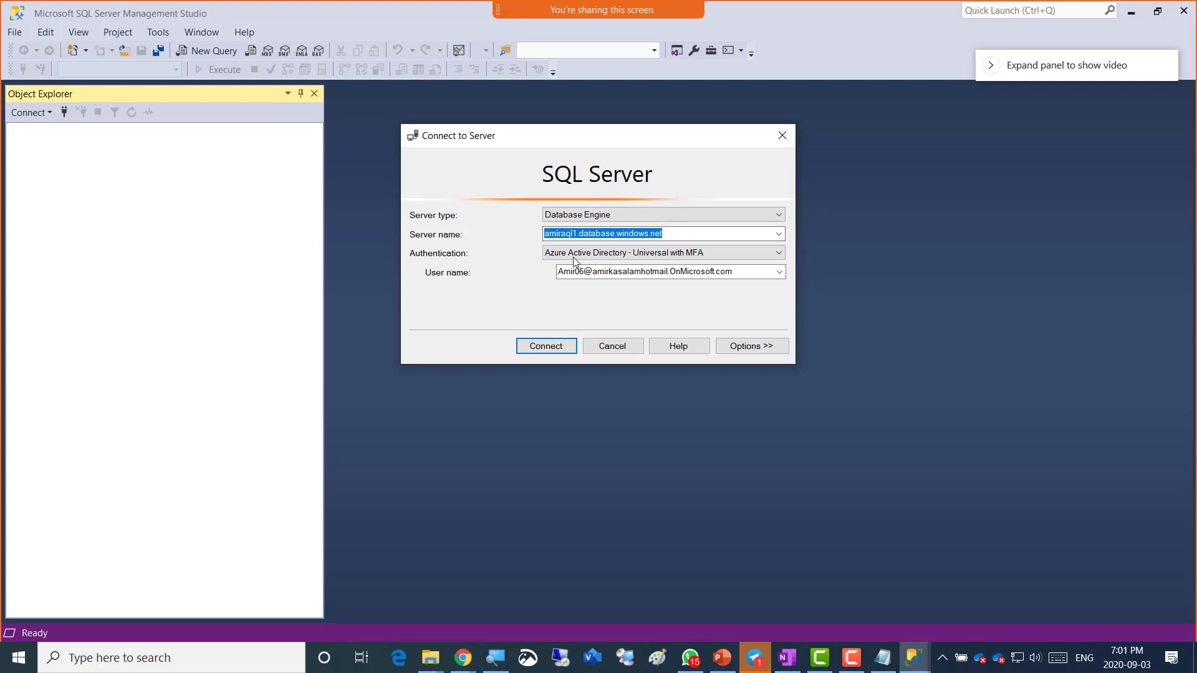
left_click(588, 254)
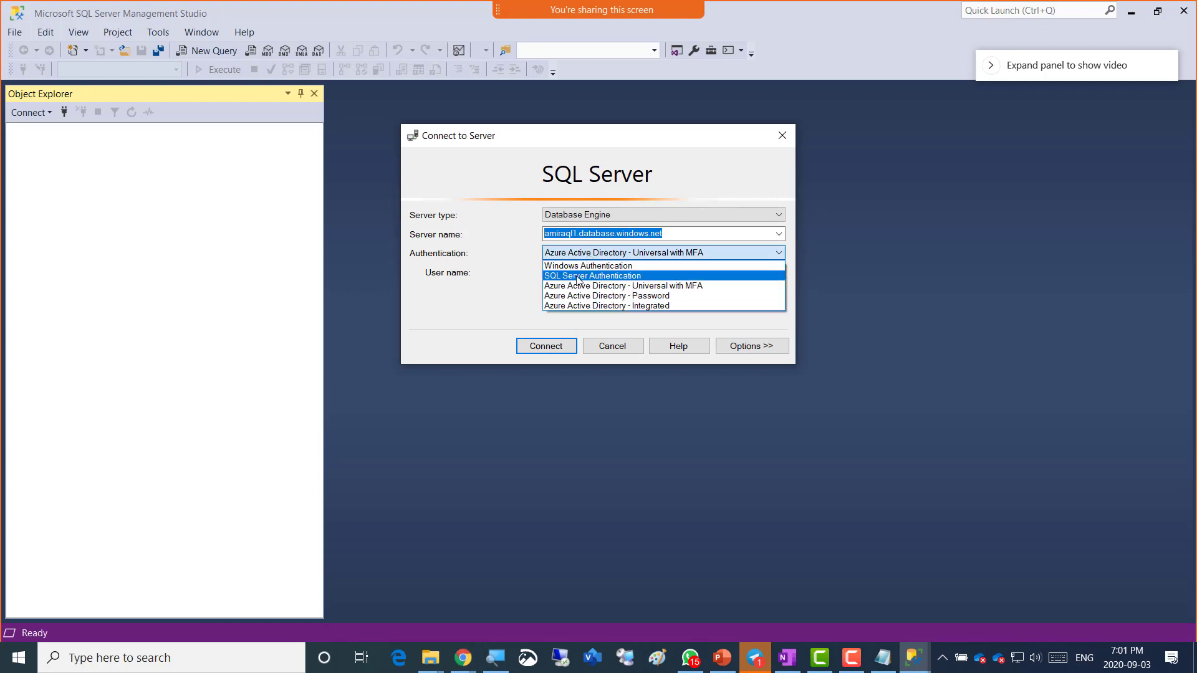
left_click(583, 278)
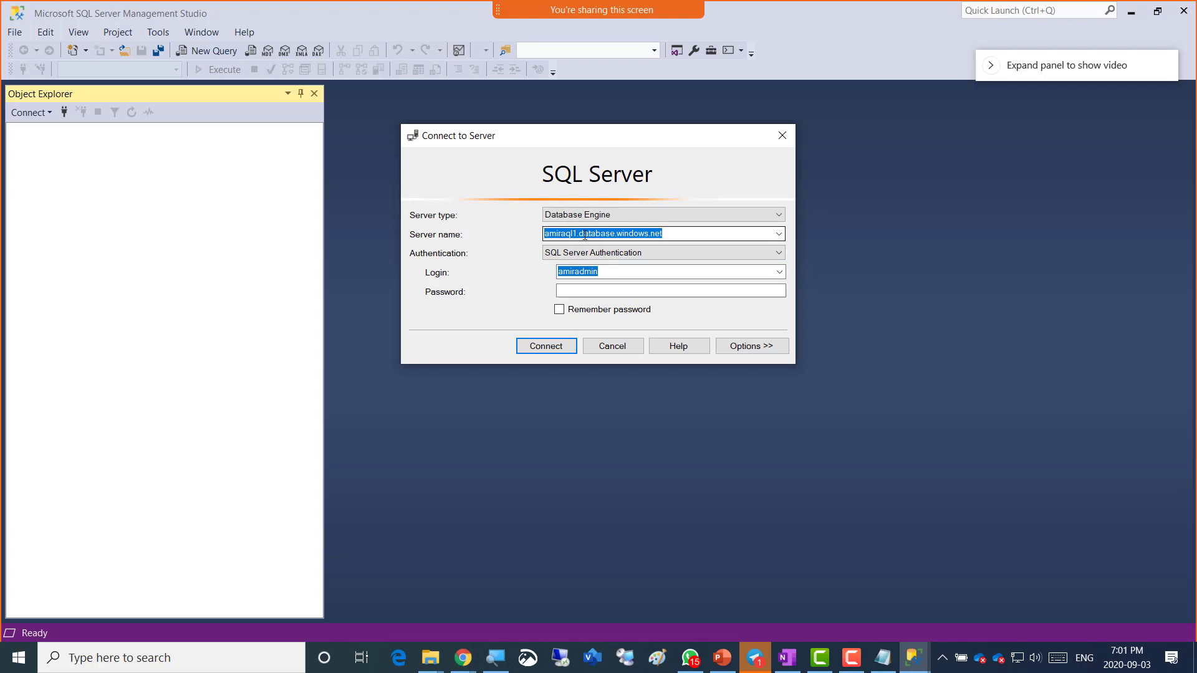
Step: Copy the AmirDB01 database's server name from the Azure portal and return to SSMS
key("alt+Tab")
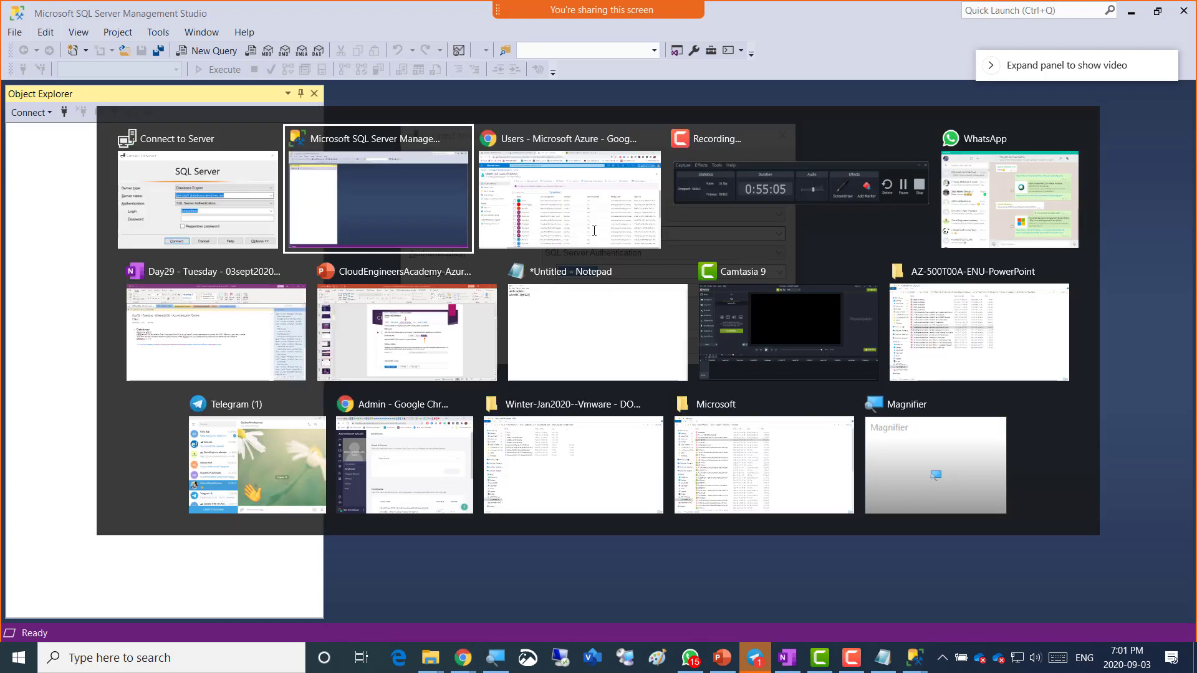
key("alt+Tab")
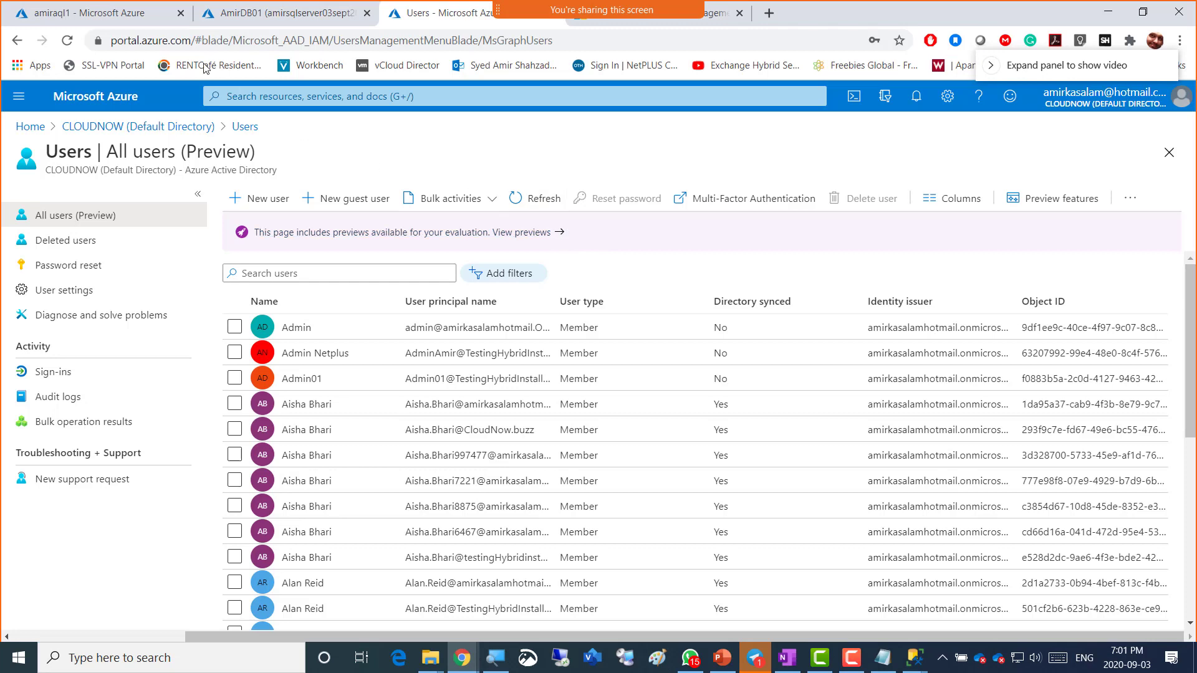
left_click(84, 17)
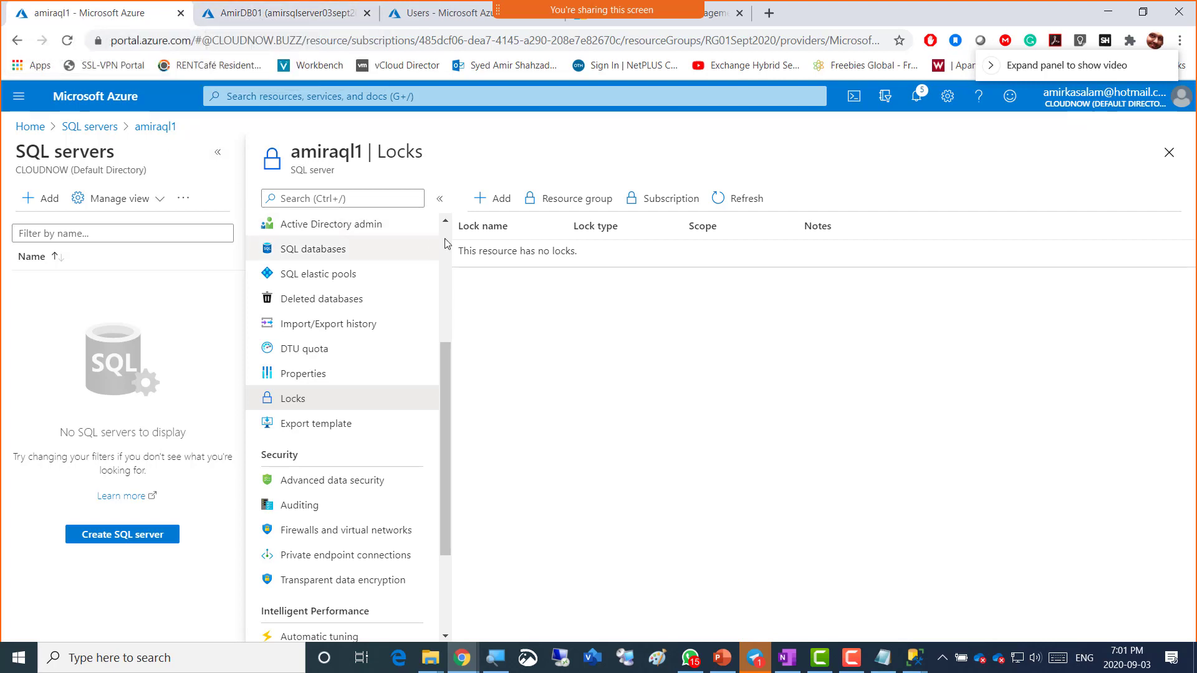
scroll(447, 238, "up", 4)
left_click(318, 228)
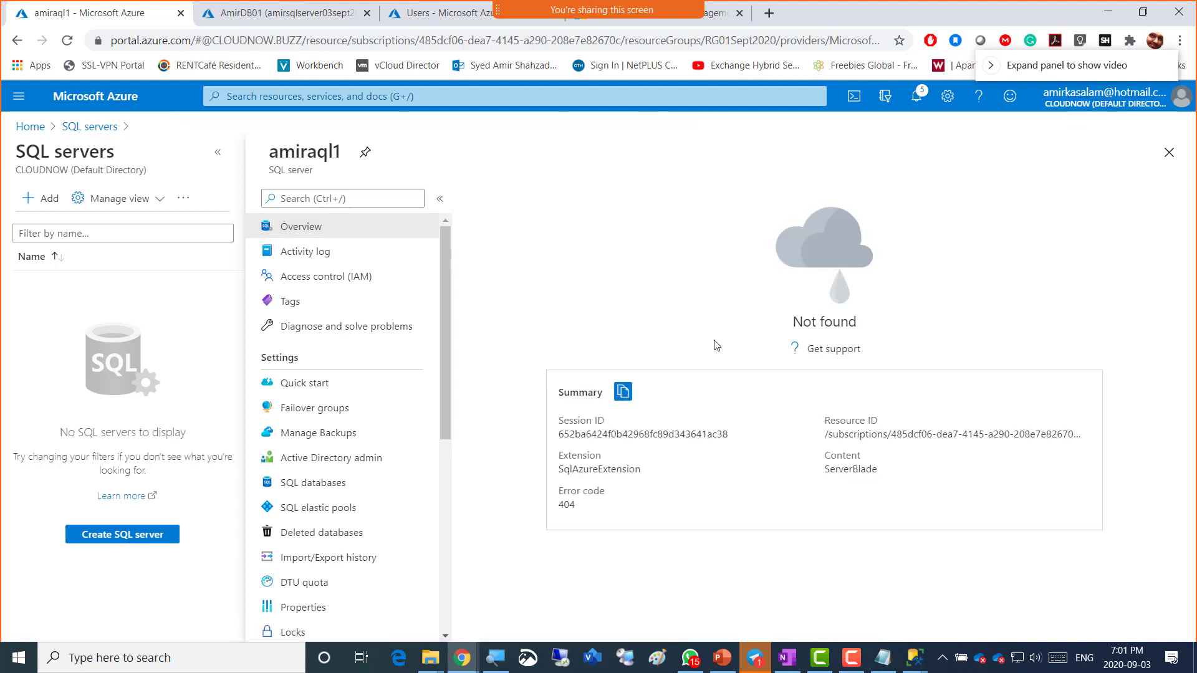
left_click(240, 15)
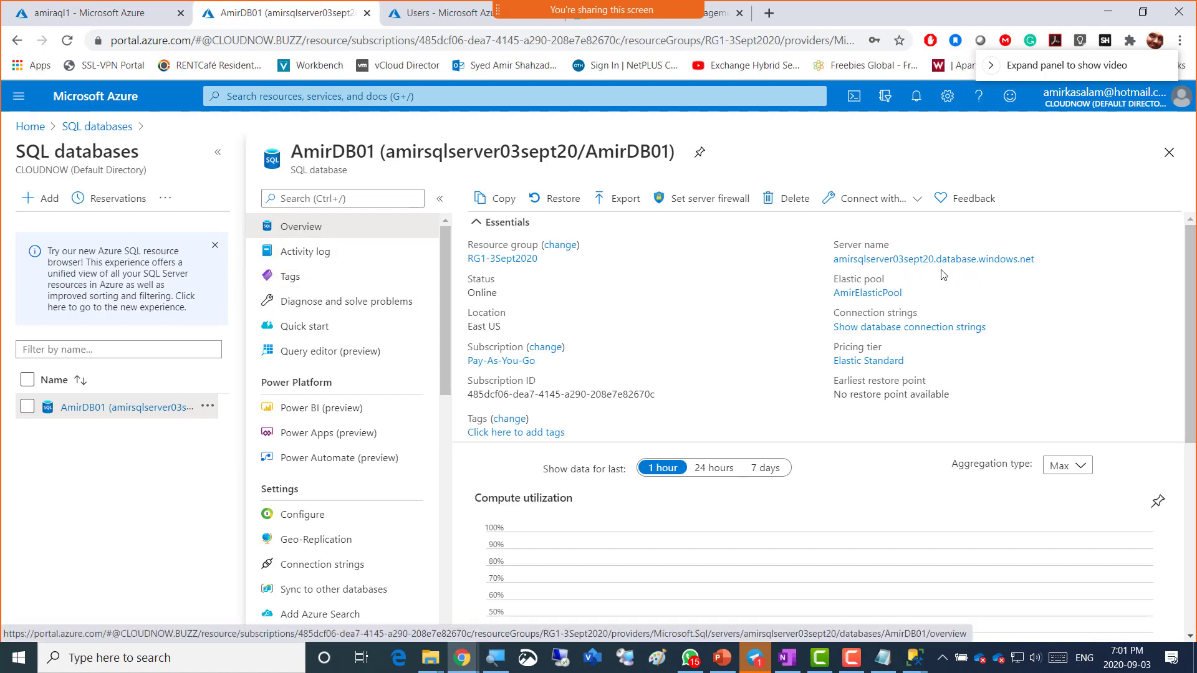
left_click(1042, 260)
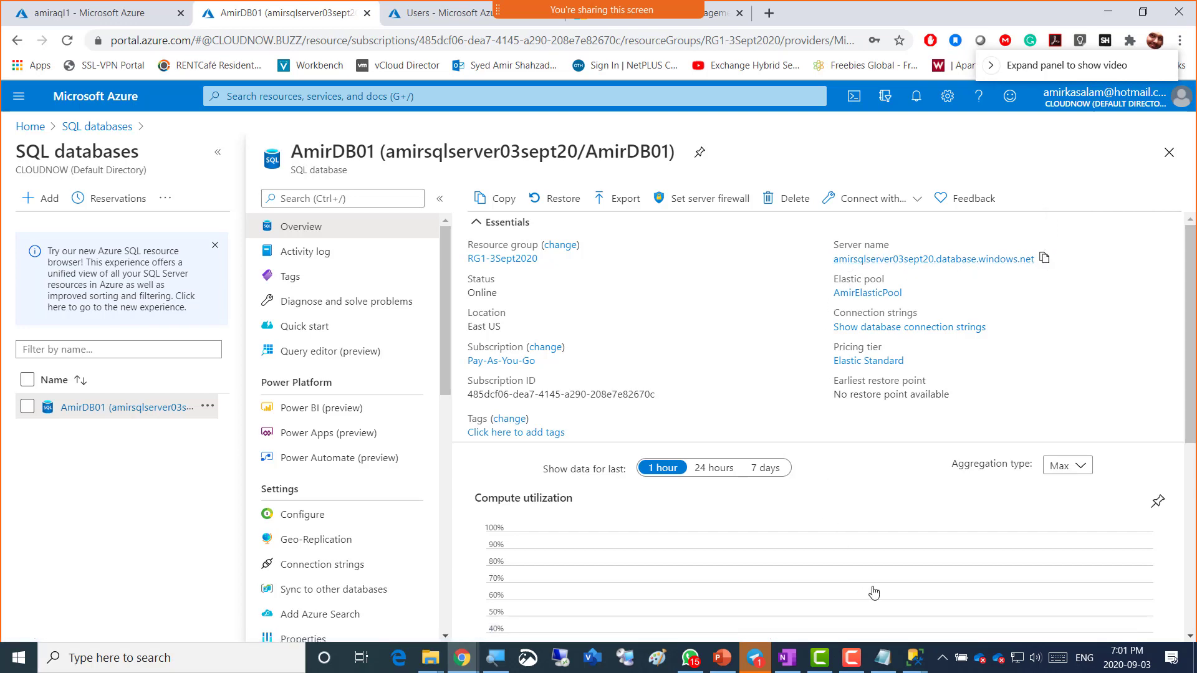
mouse_move(914, 654)
left_click(976, 561)
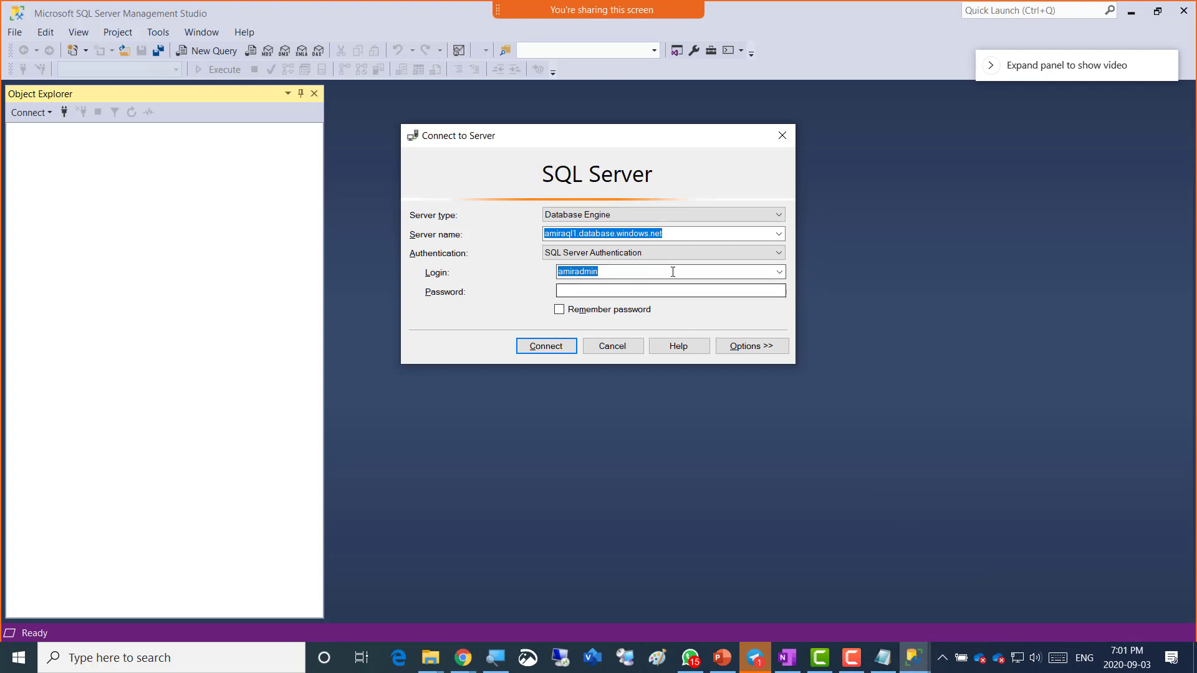
Step: Paste amirsqlserver03sept20.database.windows.net as the server name, enter the password, and connect
left_click(689, 233)
left_click_drag(688, 233, 460, 238)
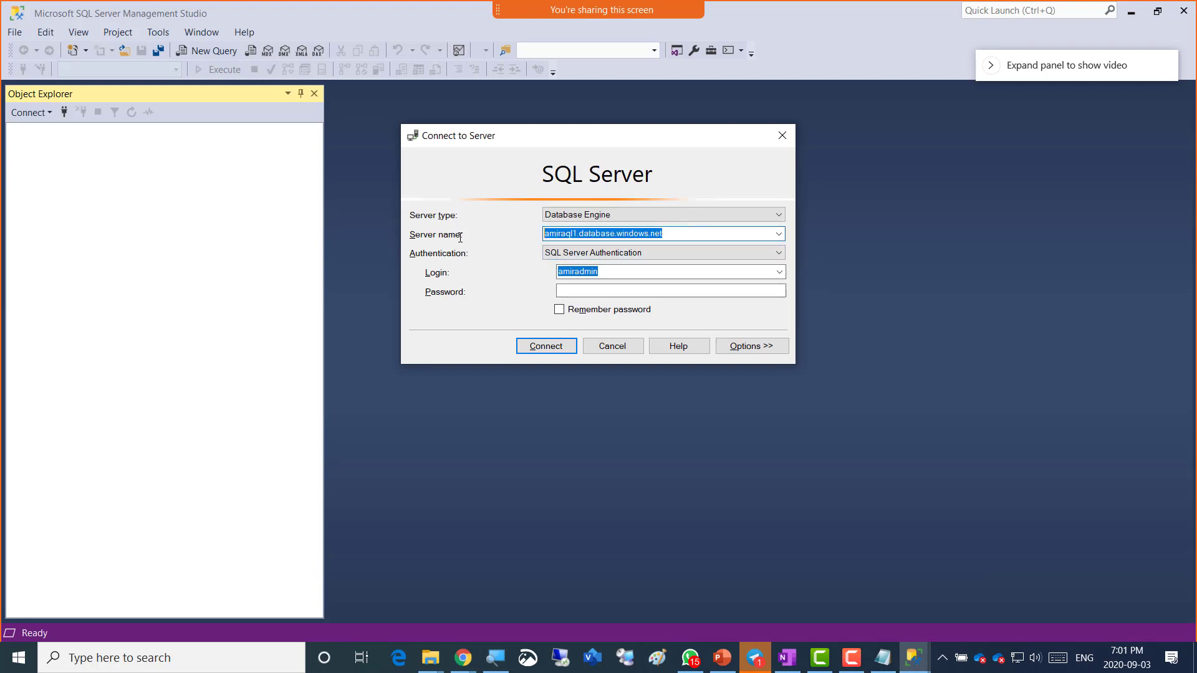
key("ctrl+v")
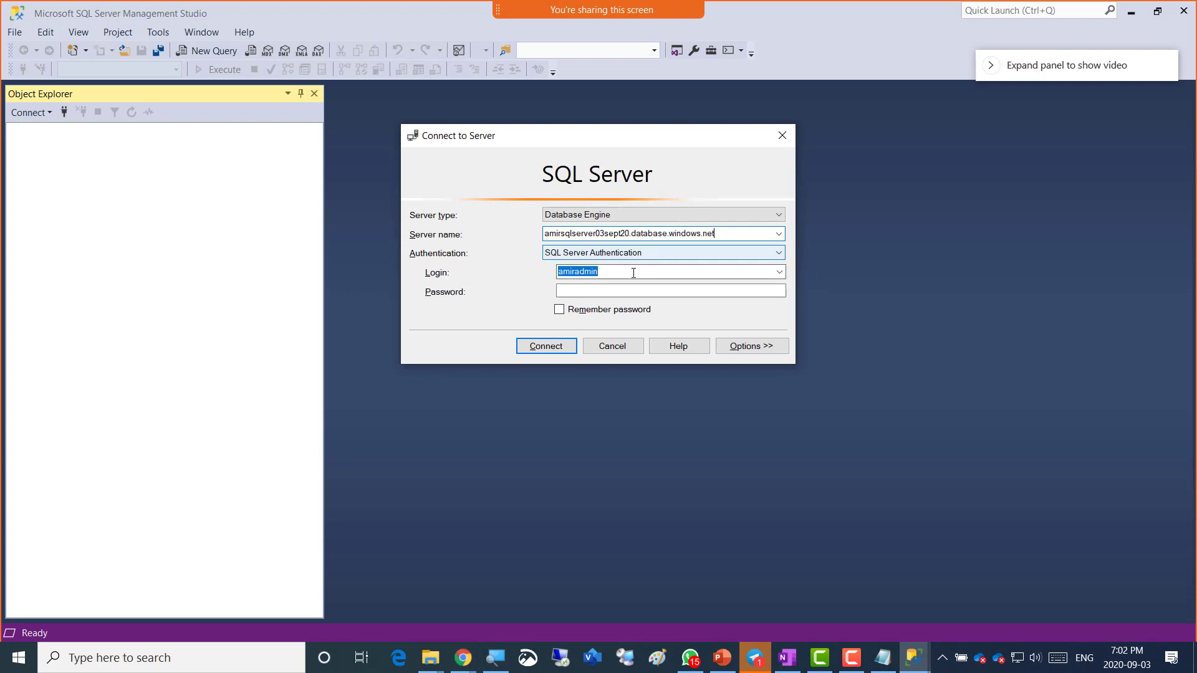
left_click(607, 274)
left_click(590, 290)
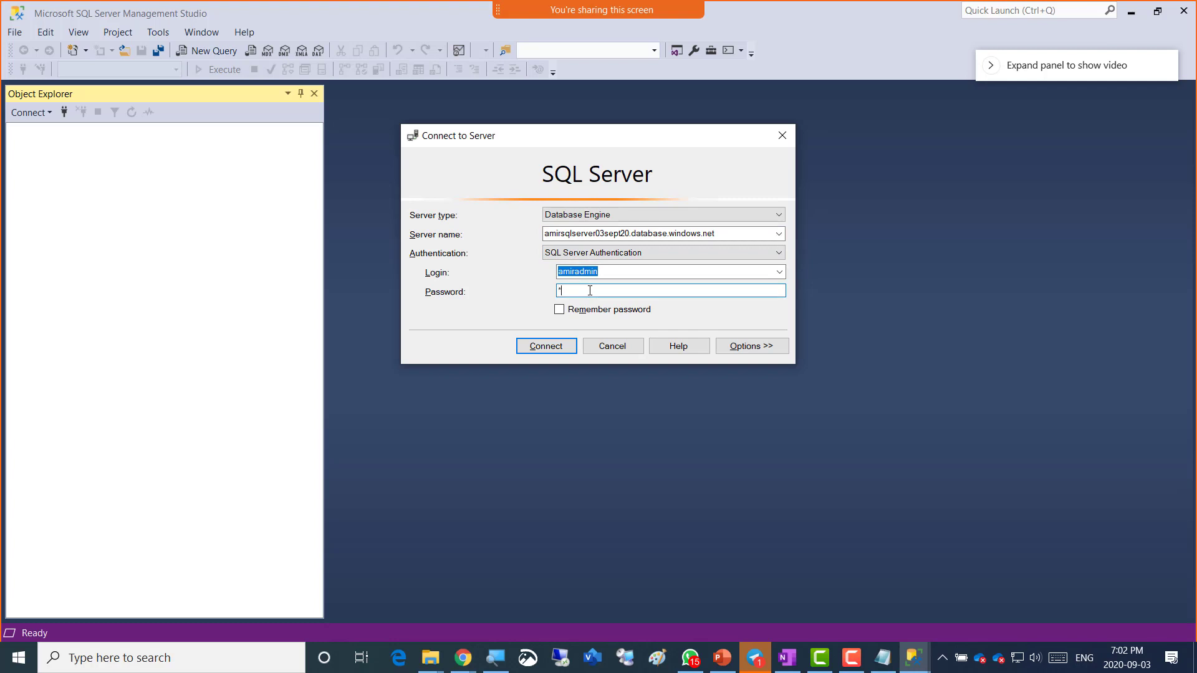
left_click(537, 348)
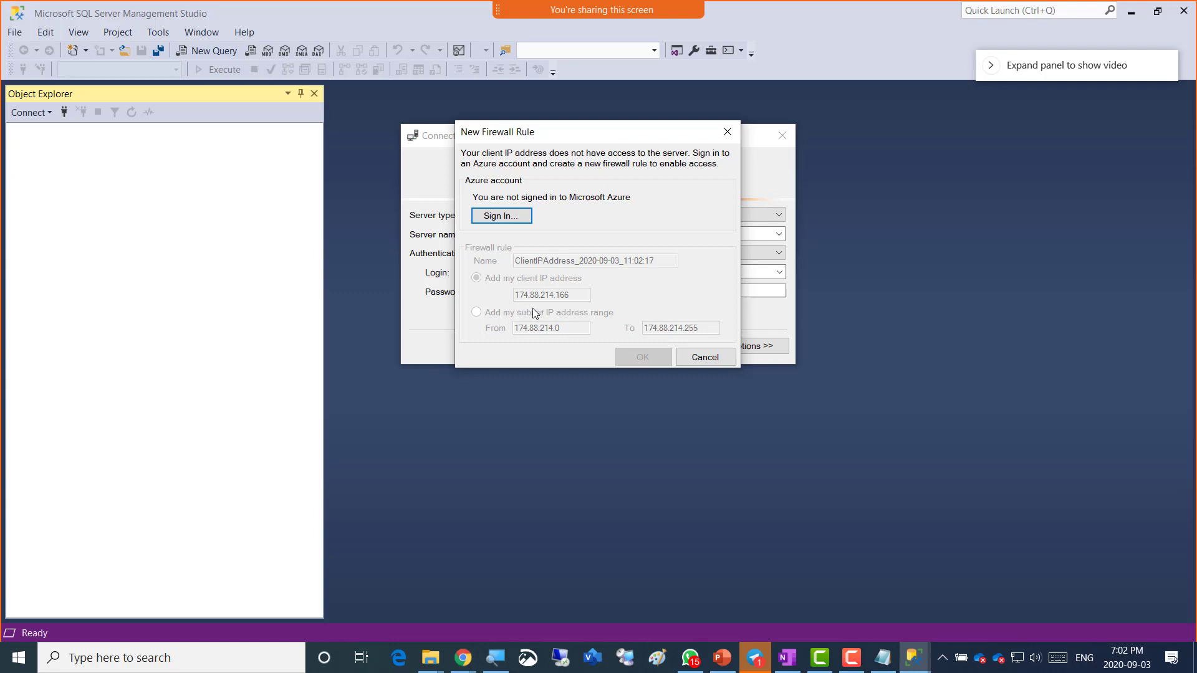
Step: Sign in with the Azure account and add a firewall rule for this client IP
left_click(505, 218)
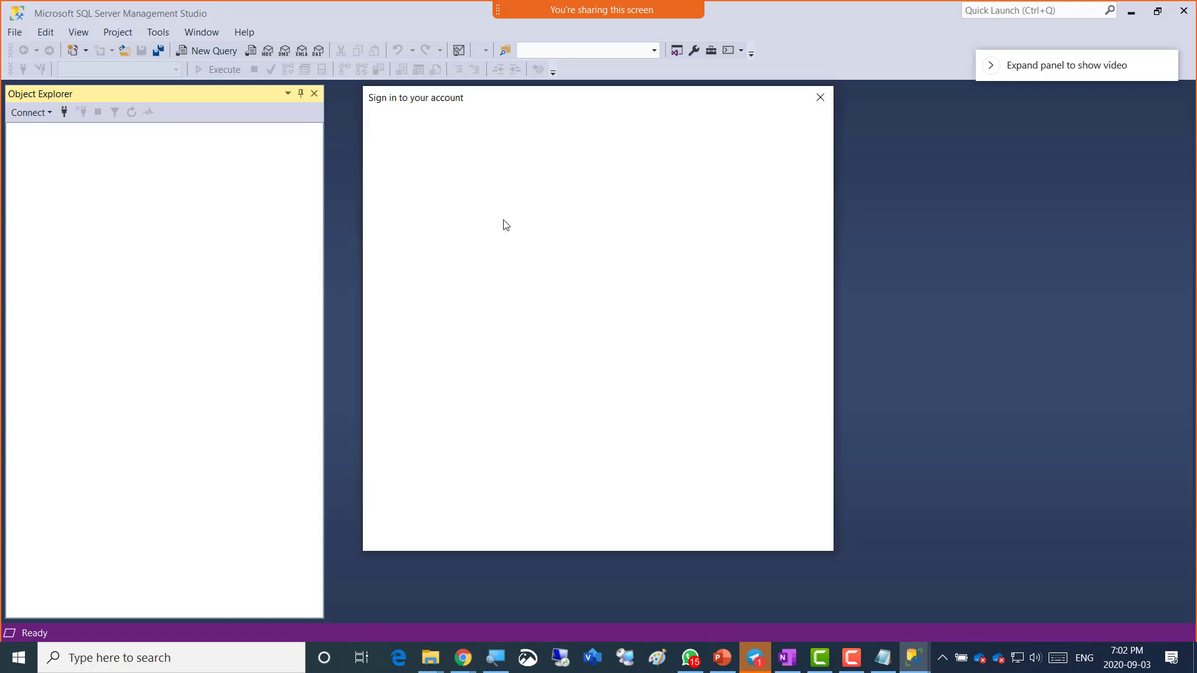
left_click(549, 245)
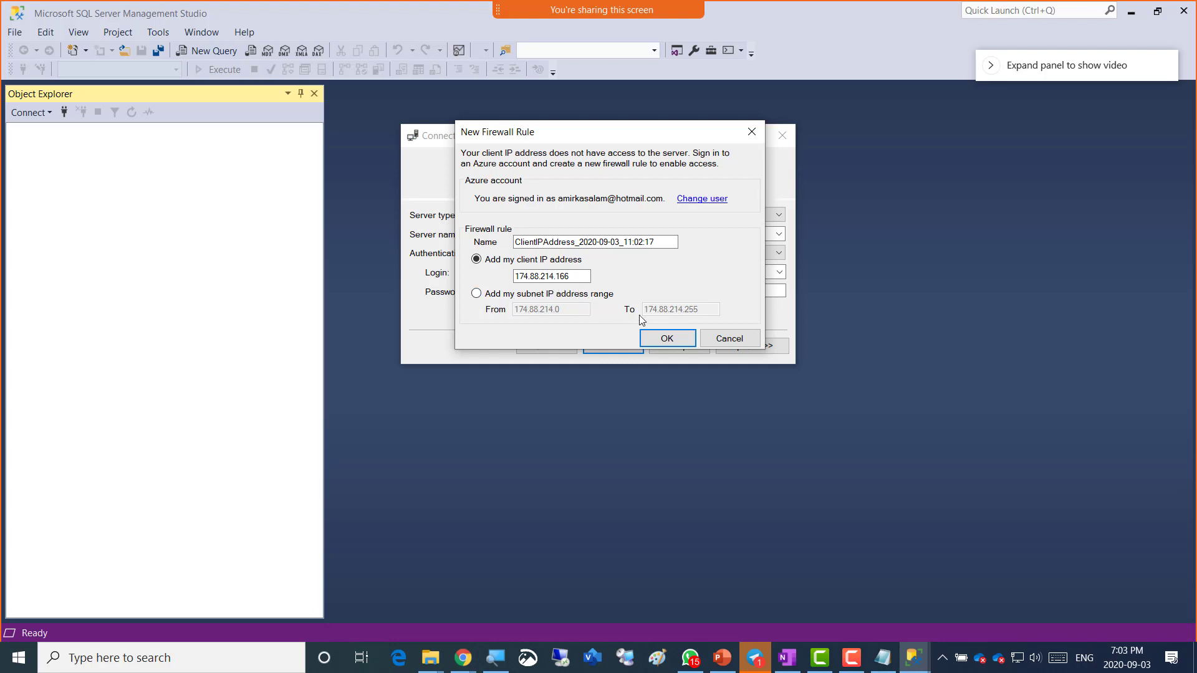
left_click(677, 338)
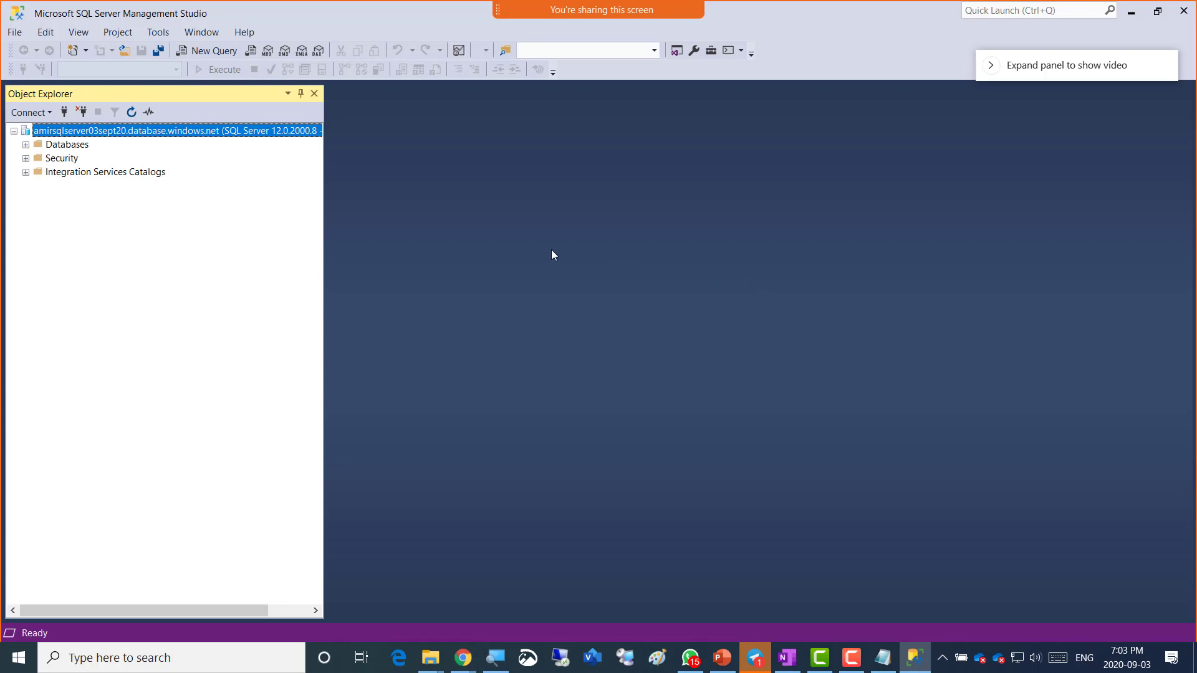
Step: Expand Databases, System Databases, AmirDB01 and its Tables, then right-click SalesLT.Customer
left_click(26, 144)
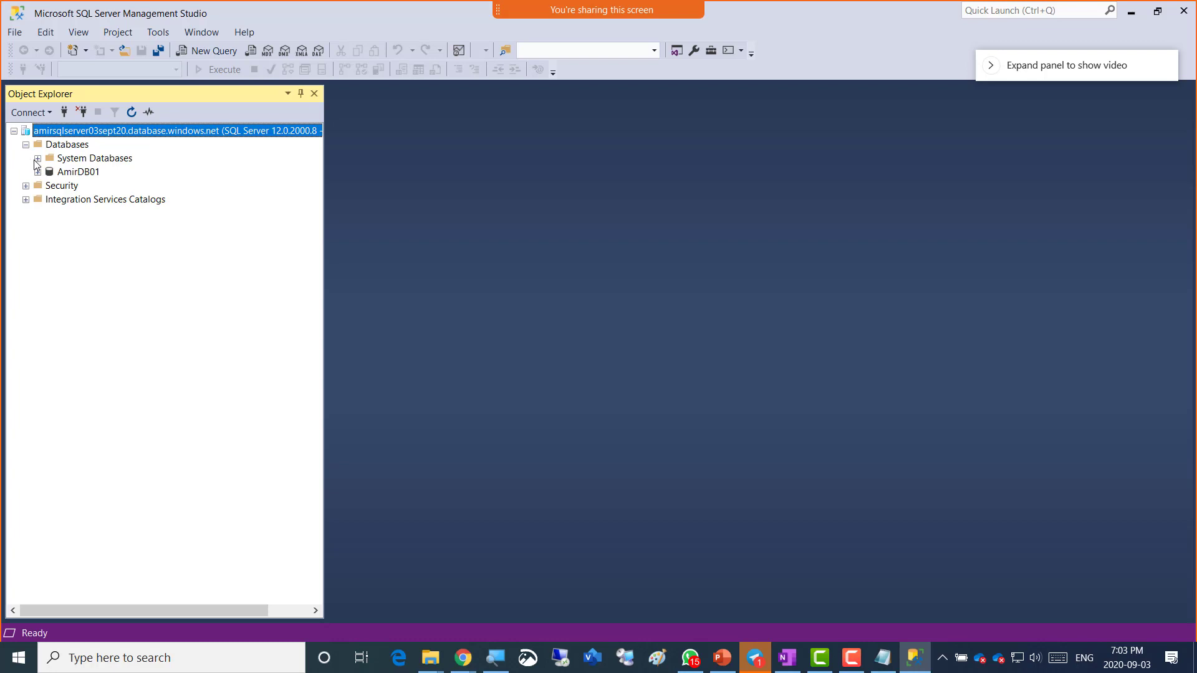
left_click(37, 159)
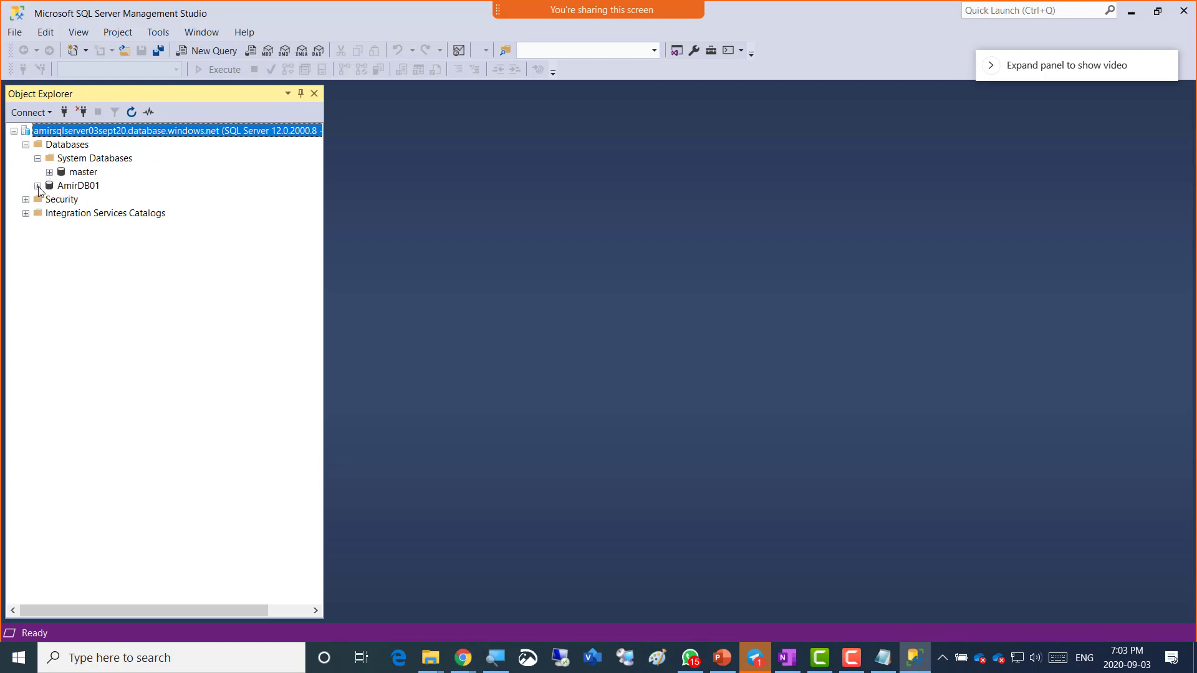
left_click(78, 187)
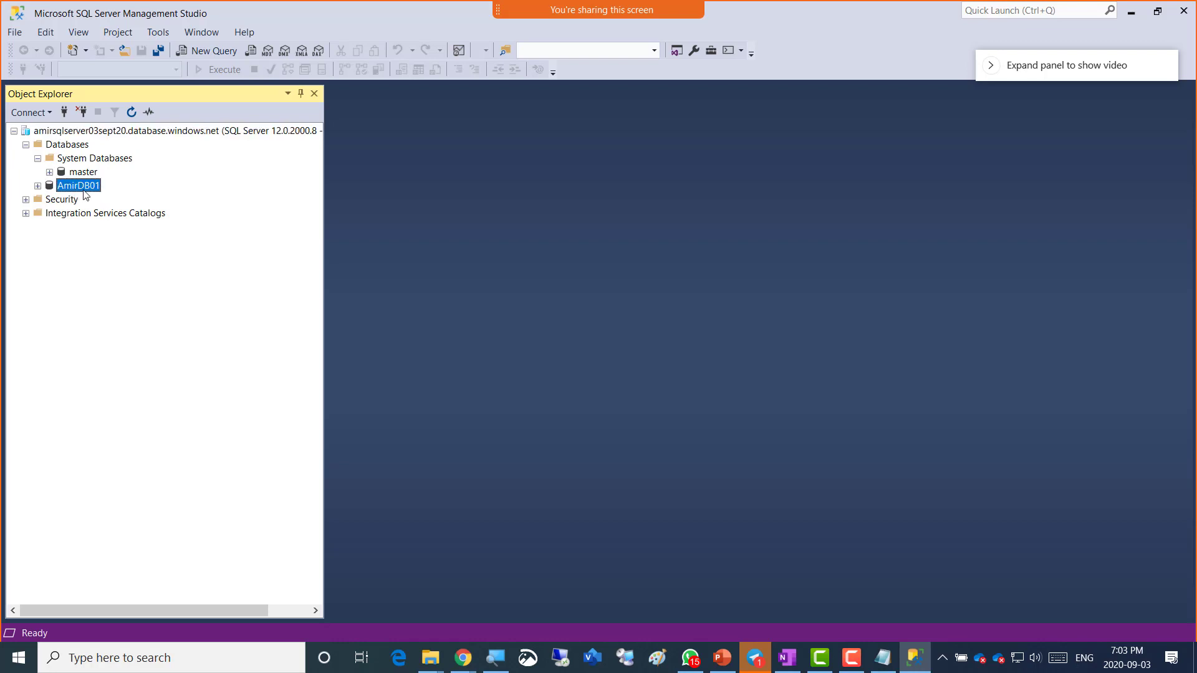
left_click(37, 186)
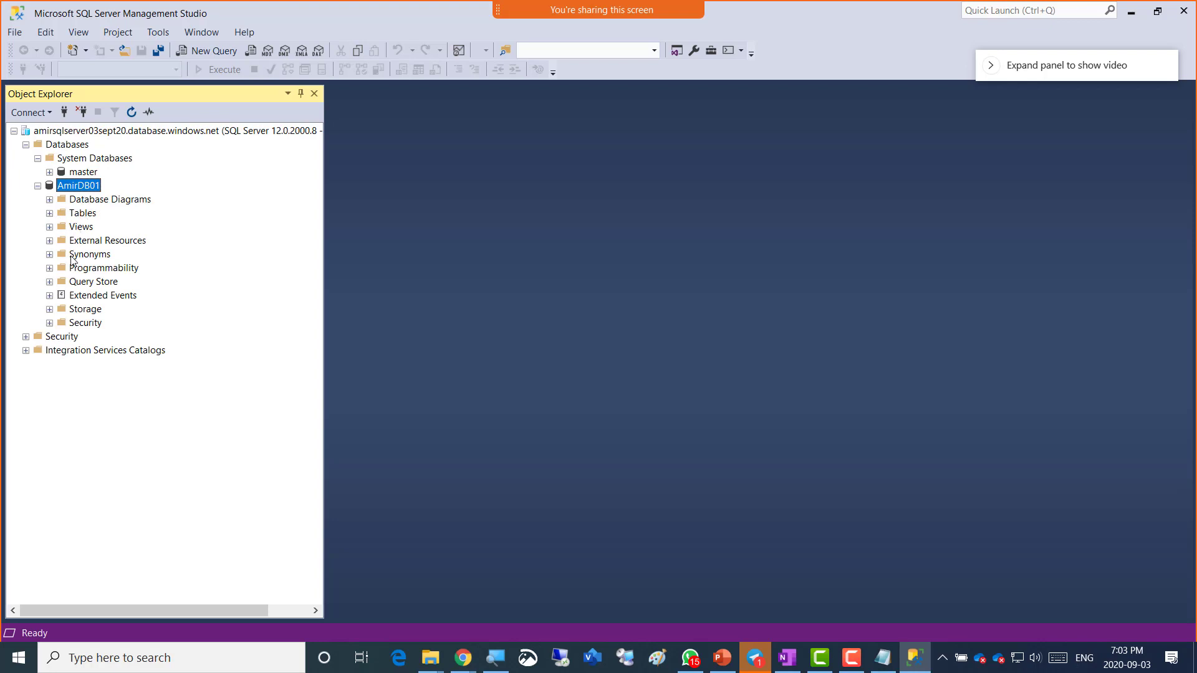
left_click(59, 215)
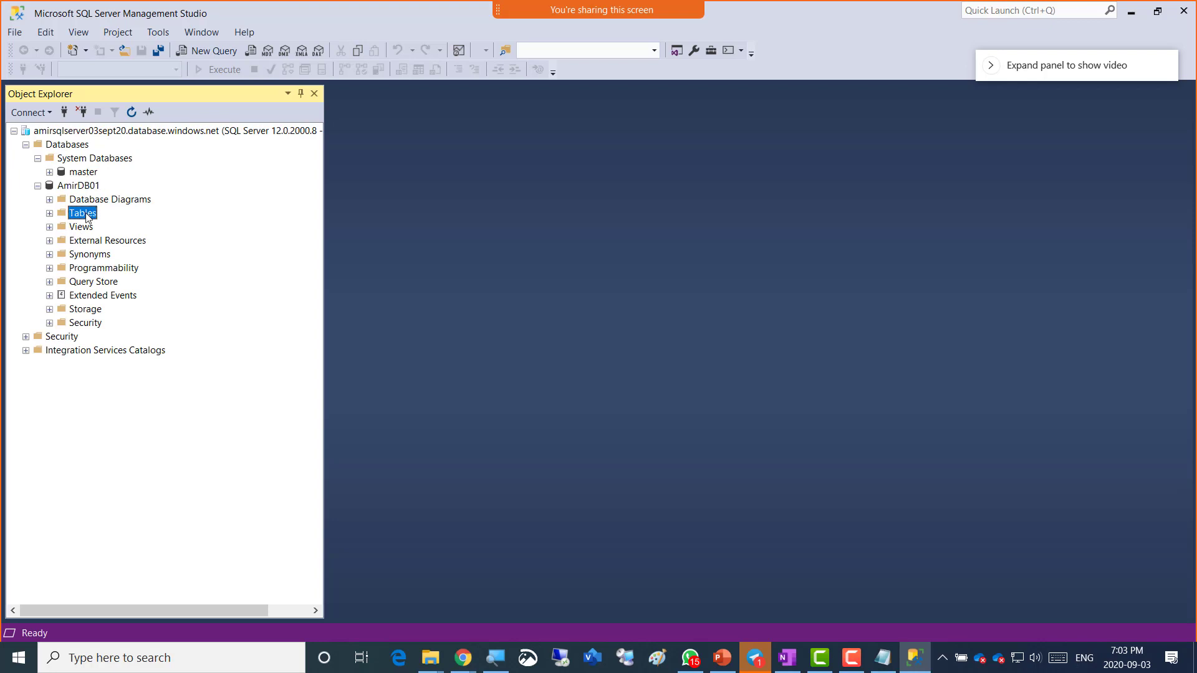
left_click(50, 213)
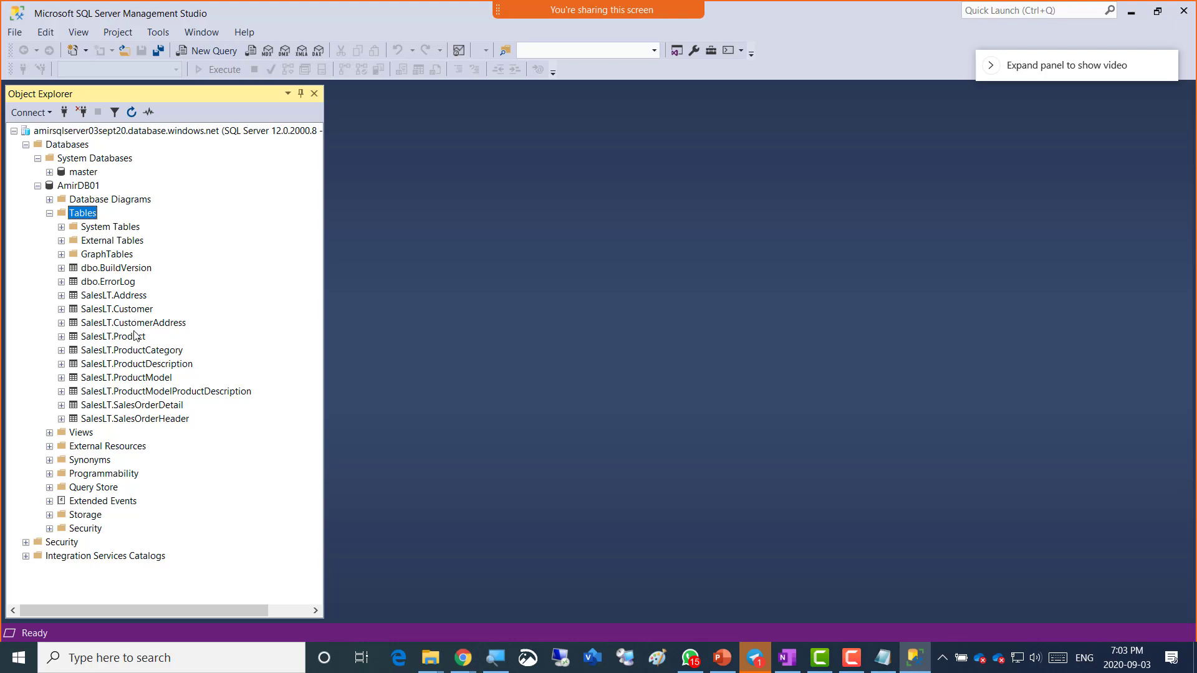
left_click(126, 310)
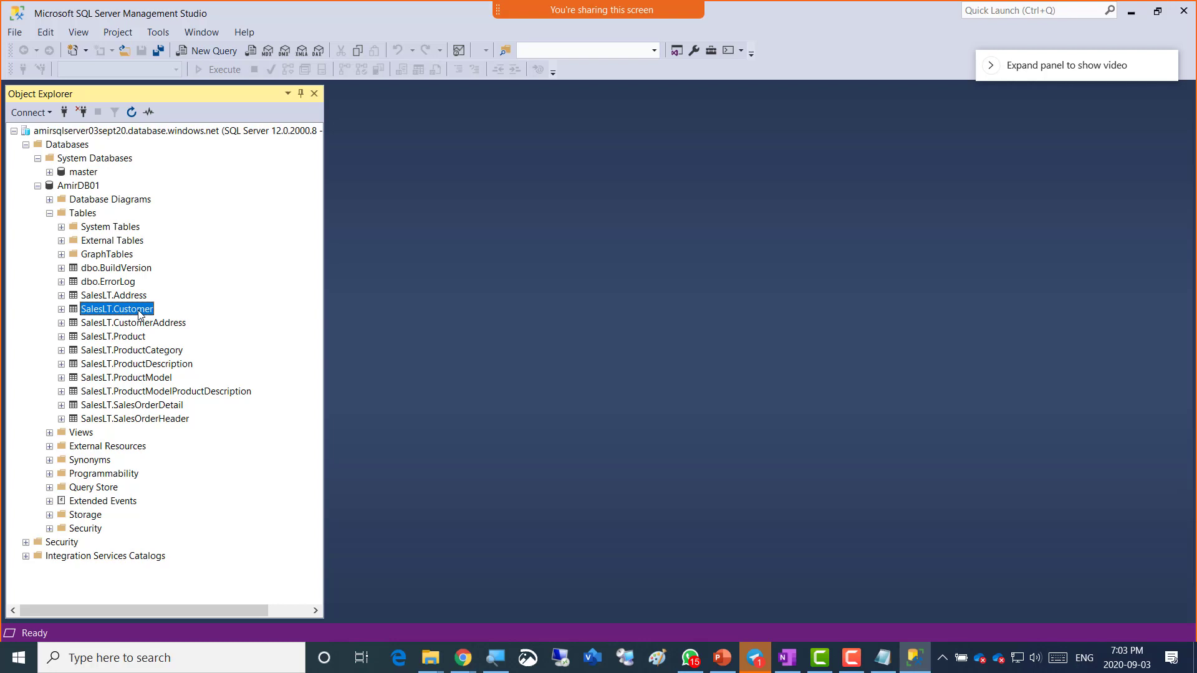
right_click(140, 315)
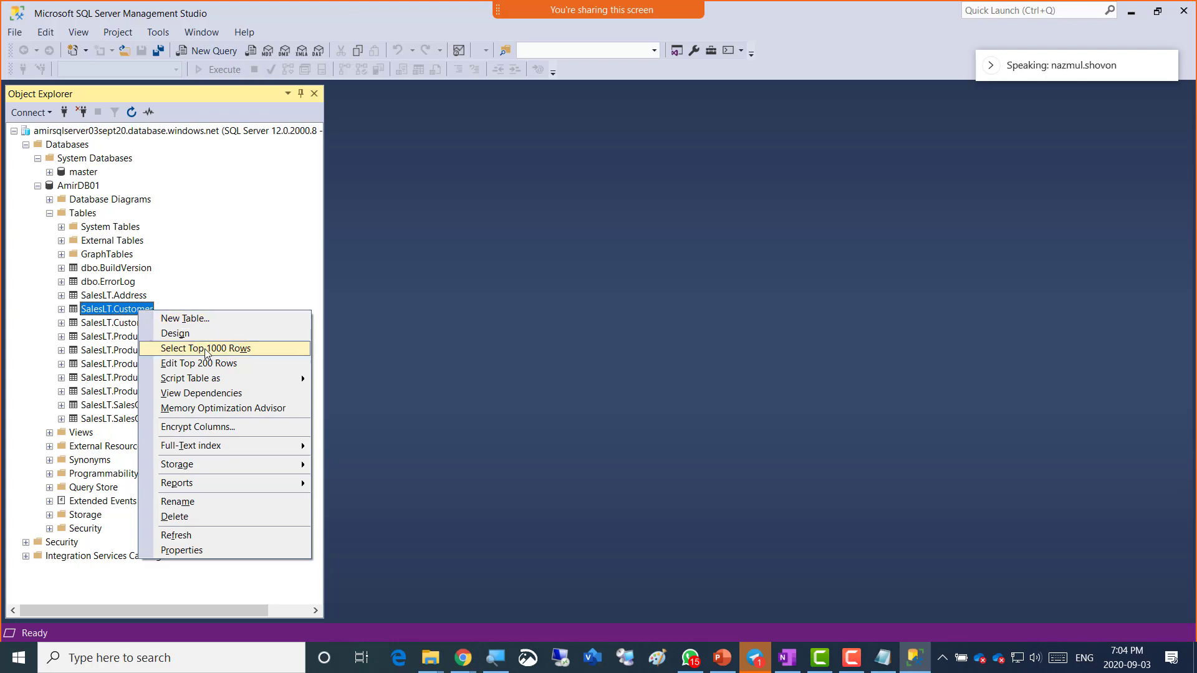
Step: Run Select Top 1000 Rows on SalesLT.Customer, returning 847 customer rows
left_click(248, 351)
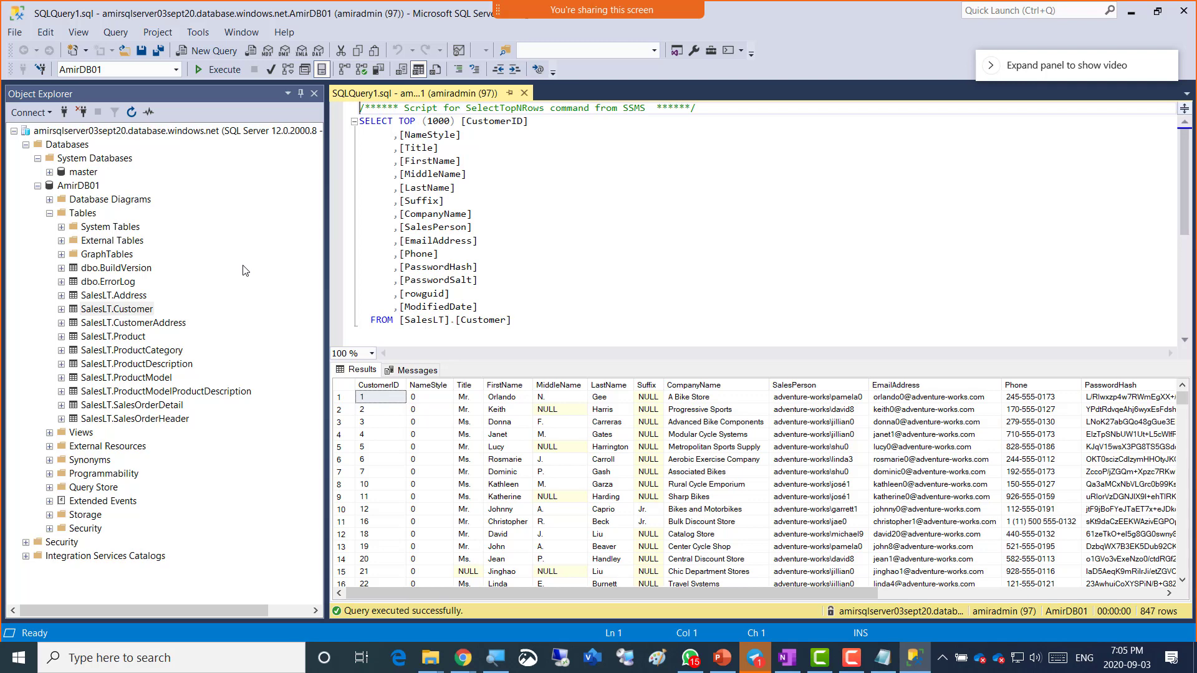
Step: Return to PowerPoint and go to slide 20, 'Security risks'
left_click(723, 658)
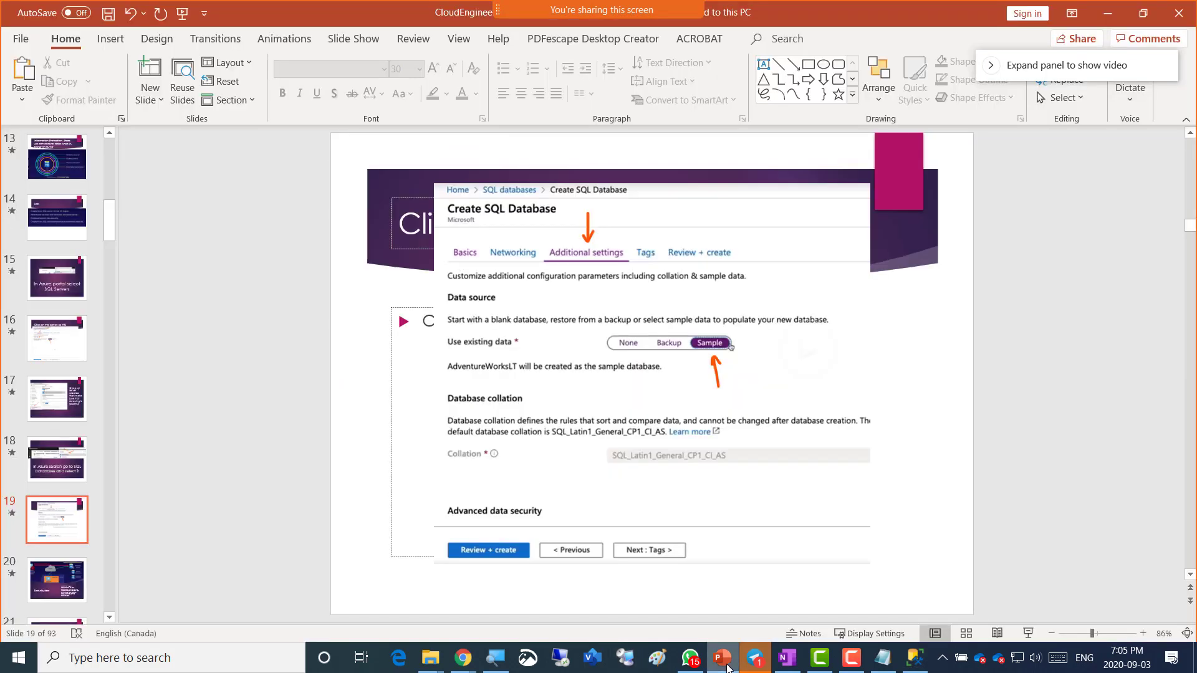
left_click(64, 516)
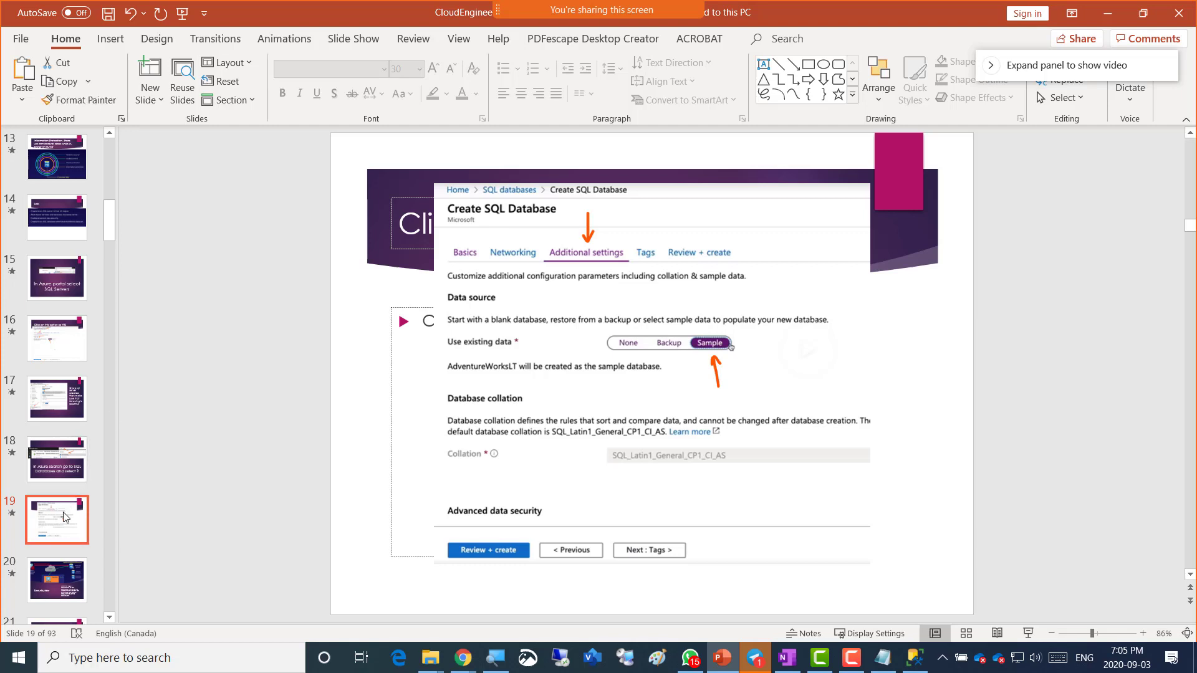
key("Down")
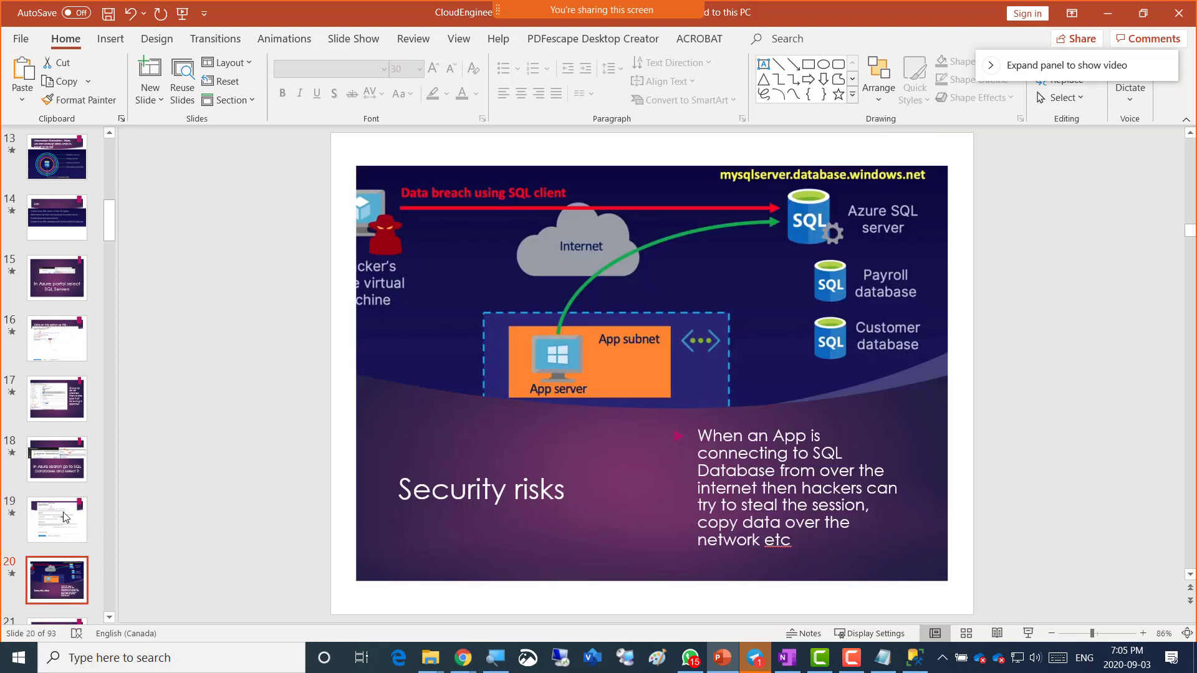
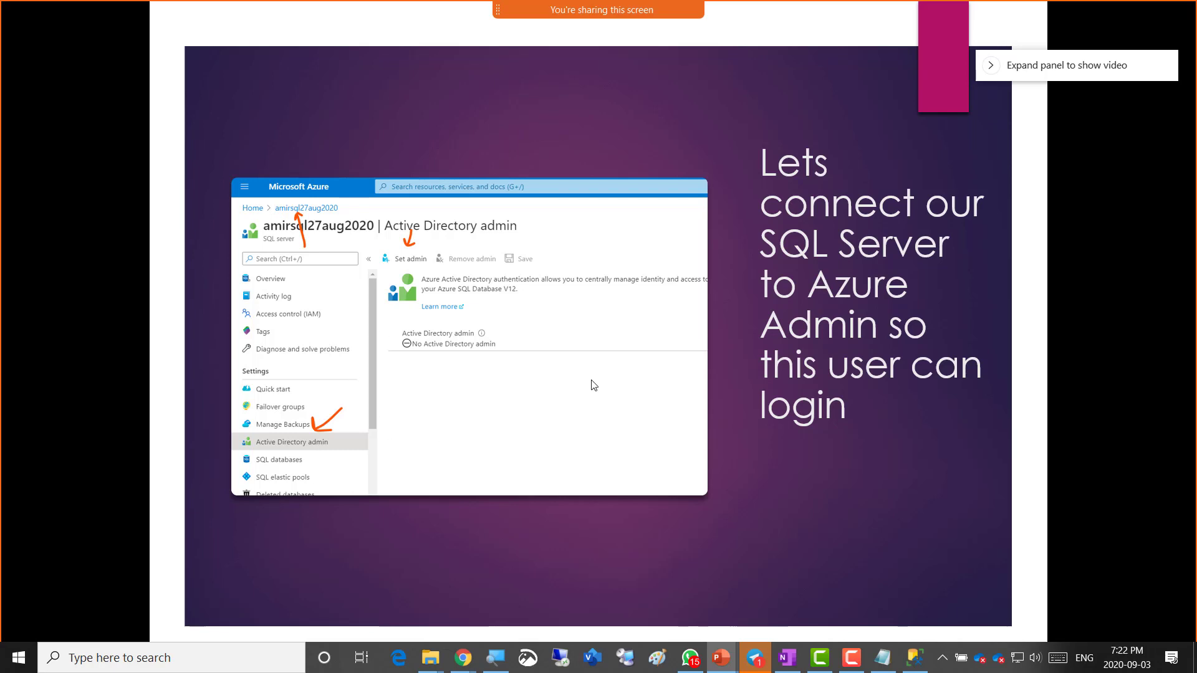
Step: Advance through the Azure AD admin slides to the SSMS results slide, then exit to Normal view at slide 38
left_click(789, 440)
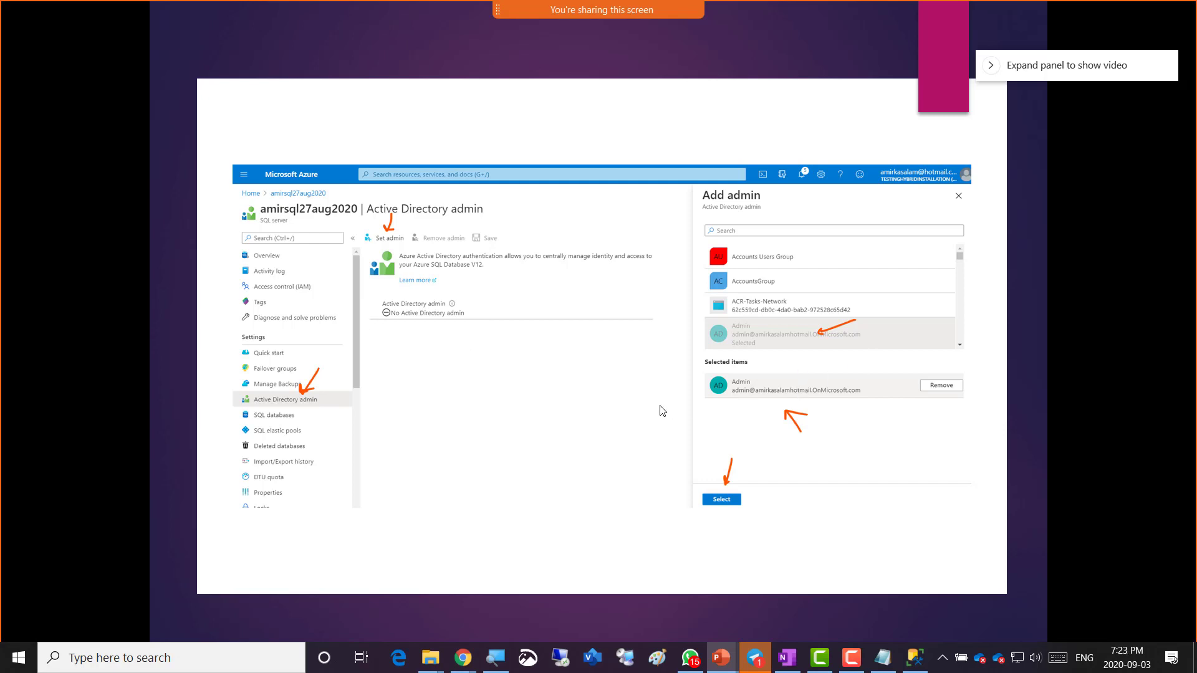
left_click(598, 412)
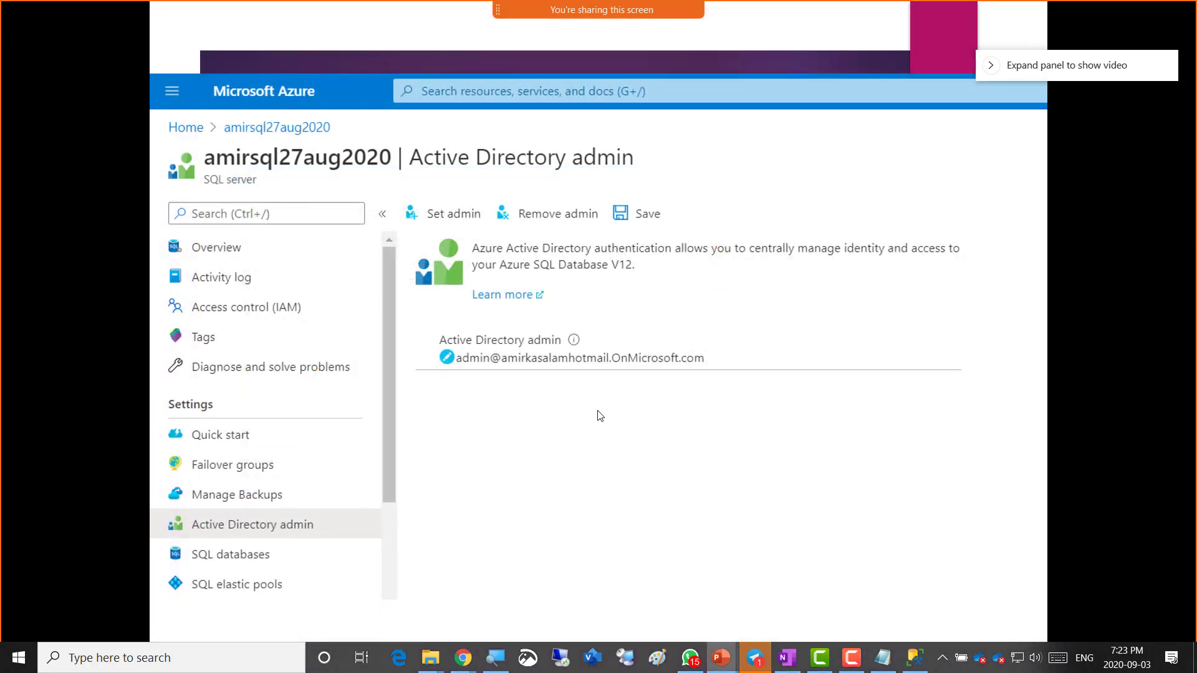
left_click(564, 395)
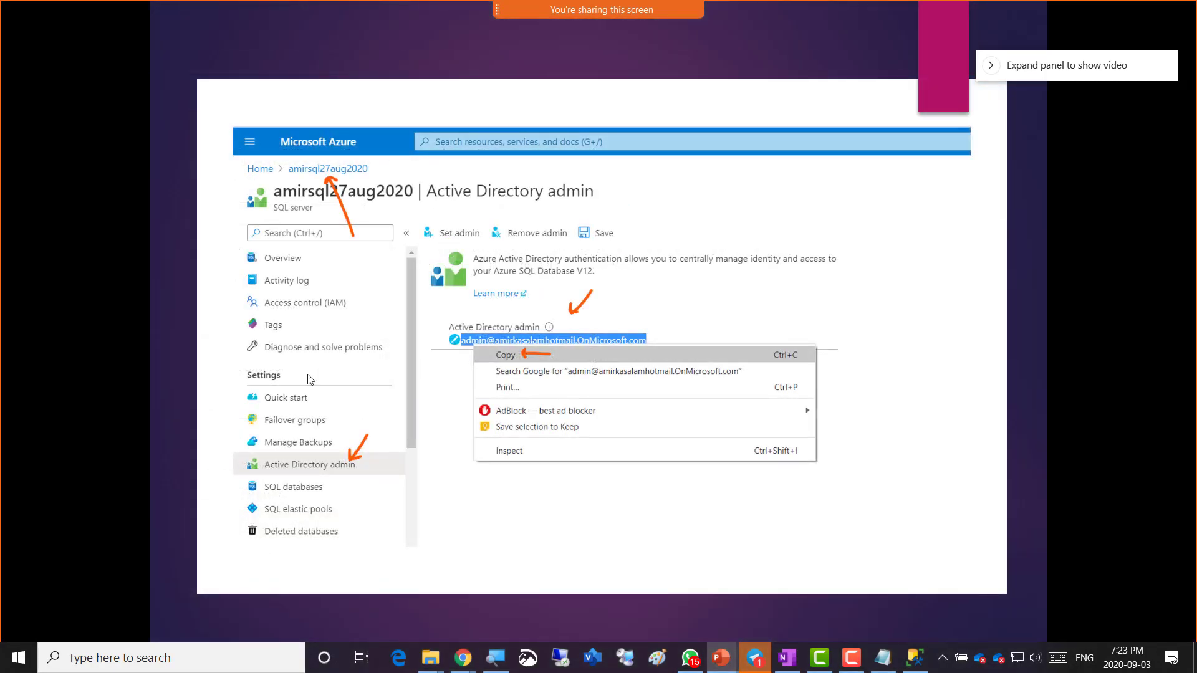
left_click(596, 453)
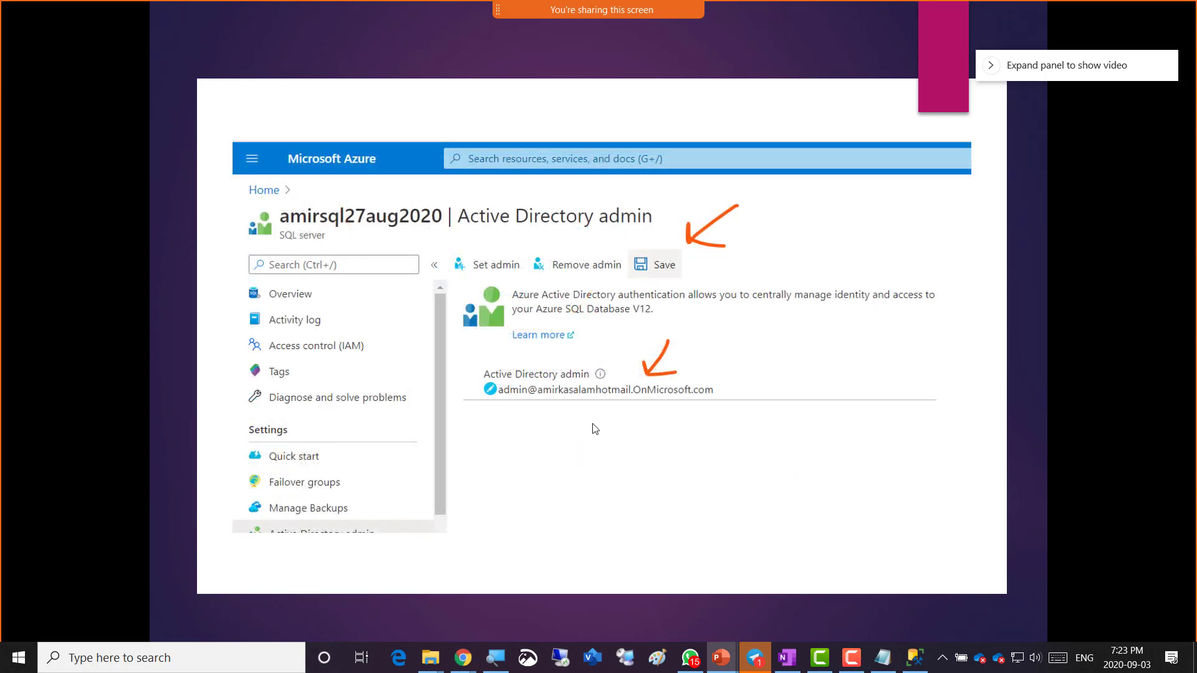
left_click(595, 429)
left_click(481, 398)
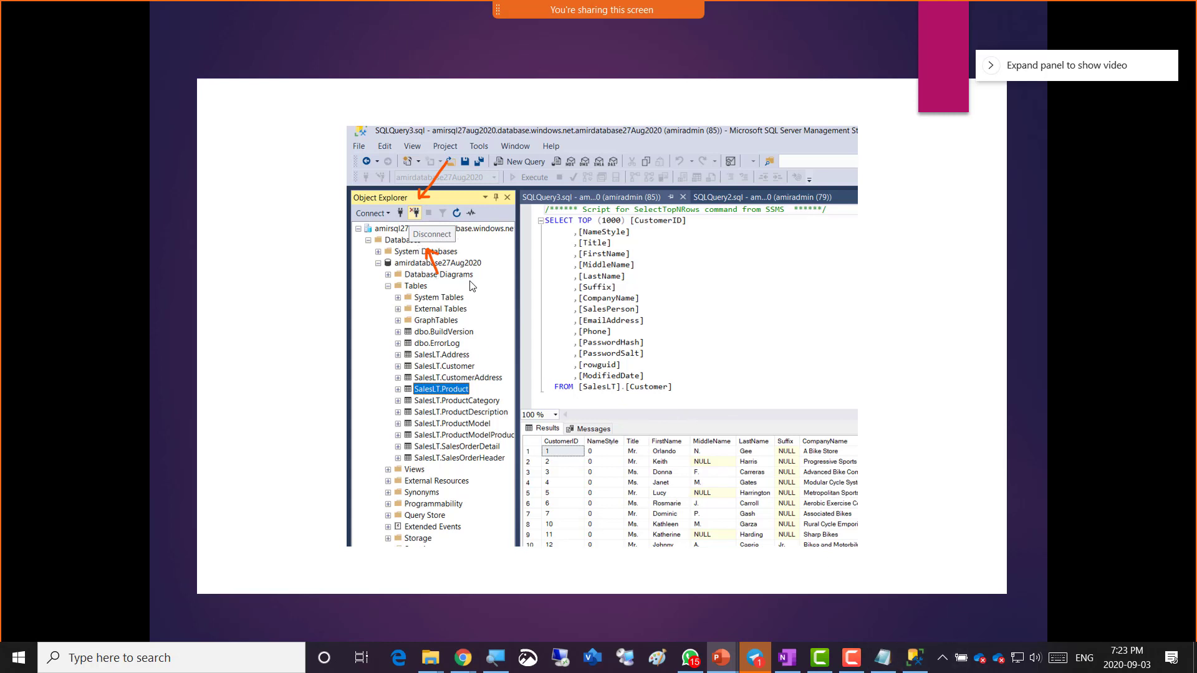
key("Escape")
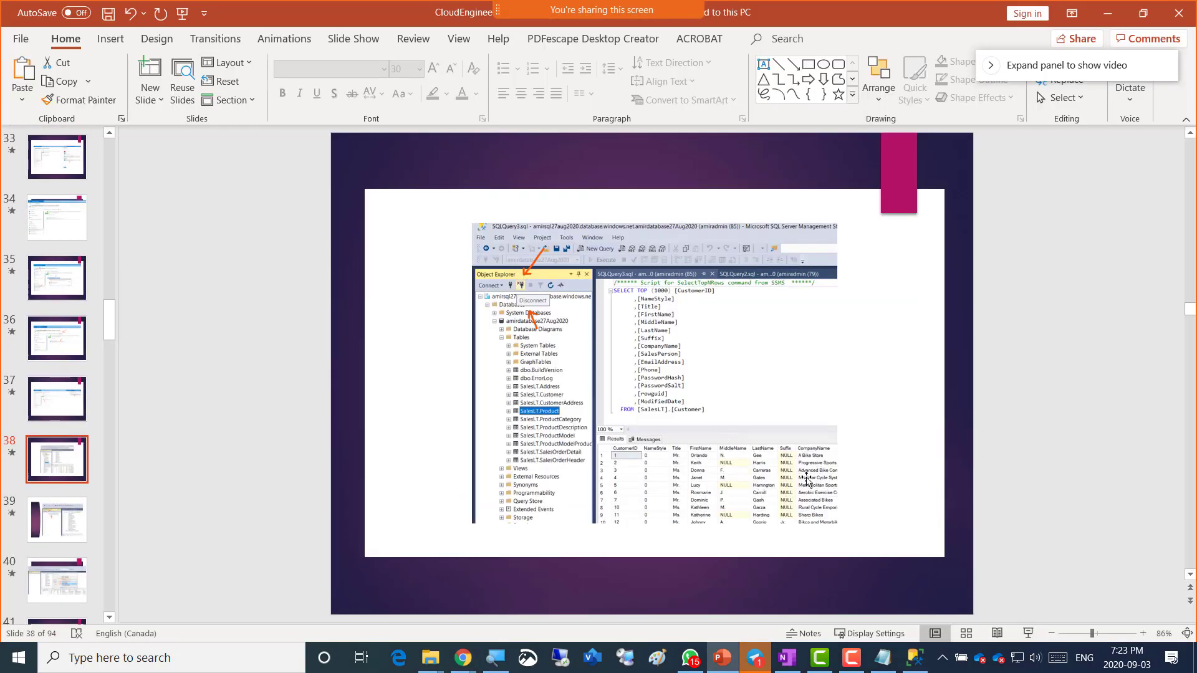
Step: Switch to Chrome and look over the AmirDB01, directory users and amiraql1 server tabs
key("alt+Tab")
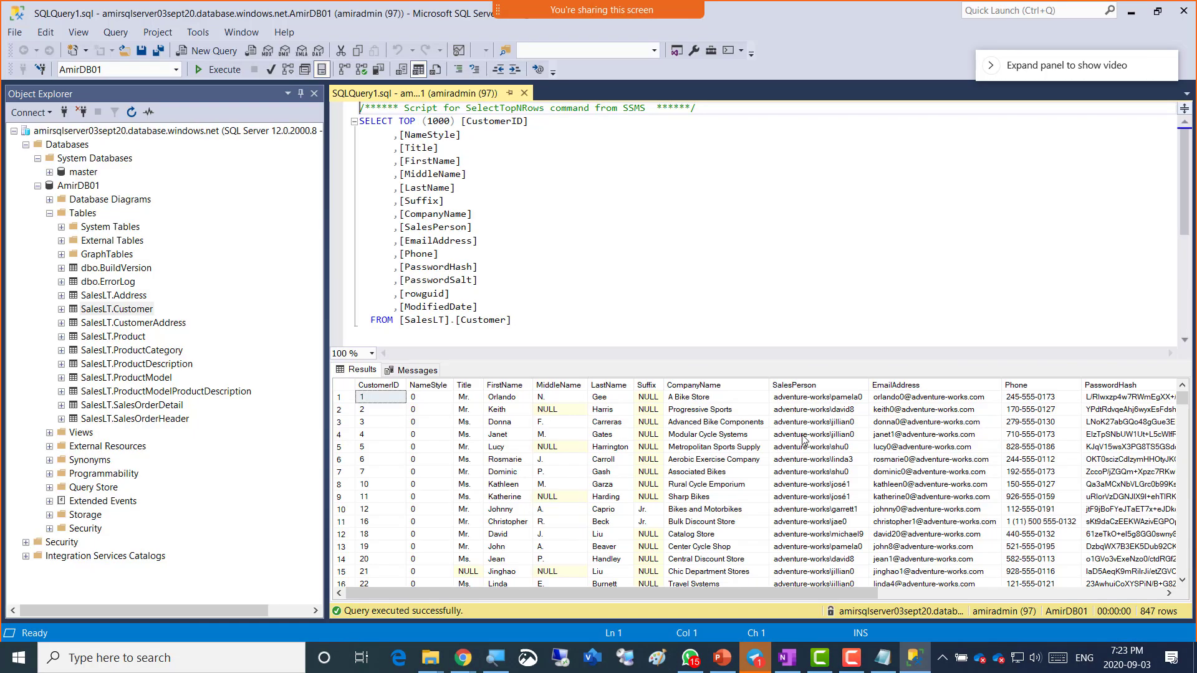
key("alt+Tab")
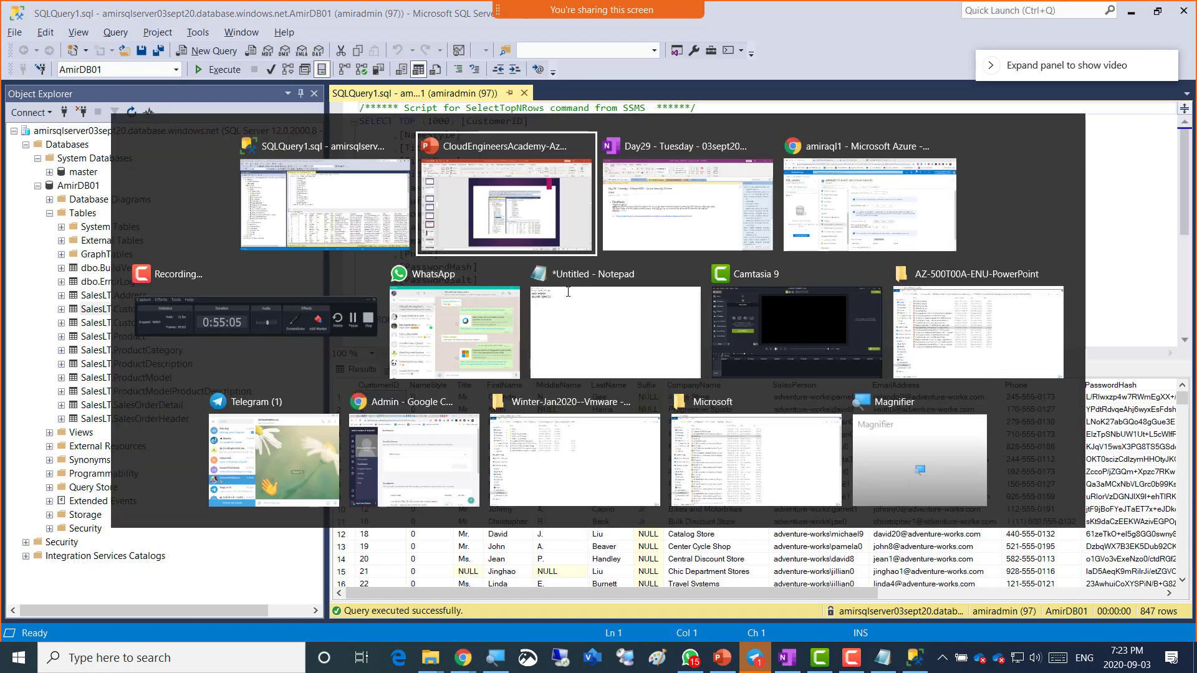
key("alt+Tab")
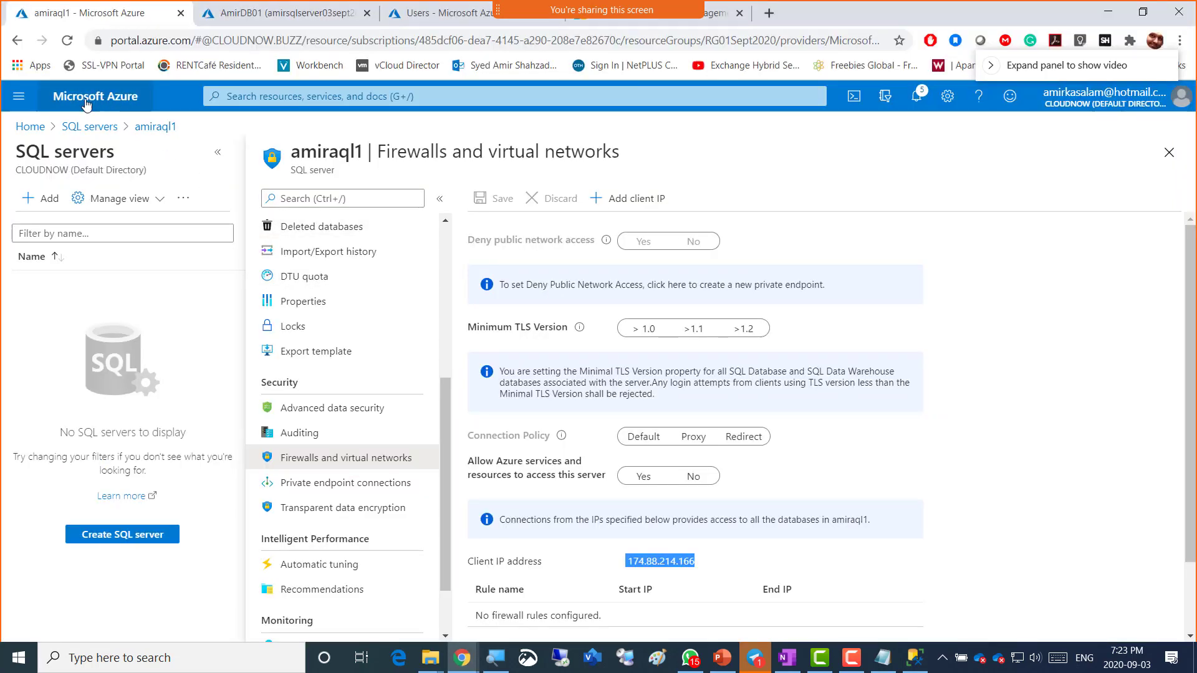
left_click(274, 23)
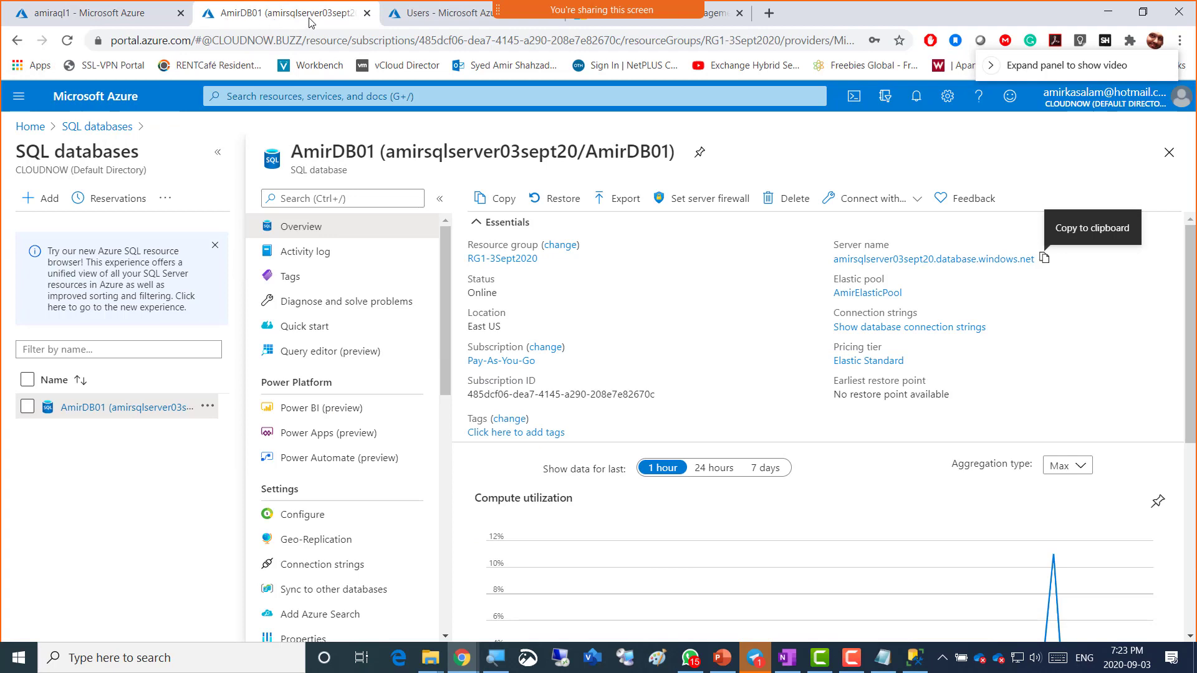
left_click(424, 18)
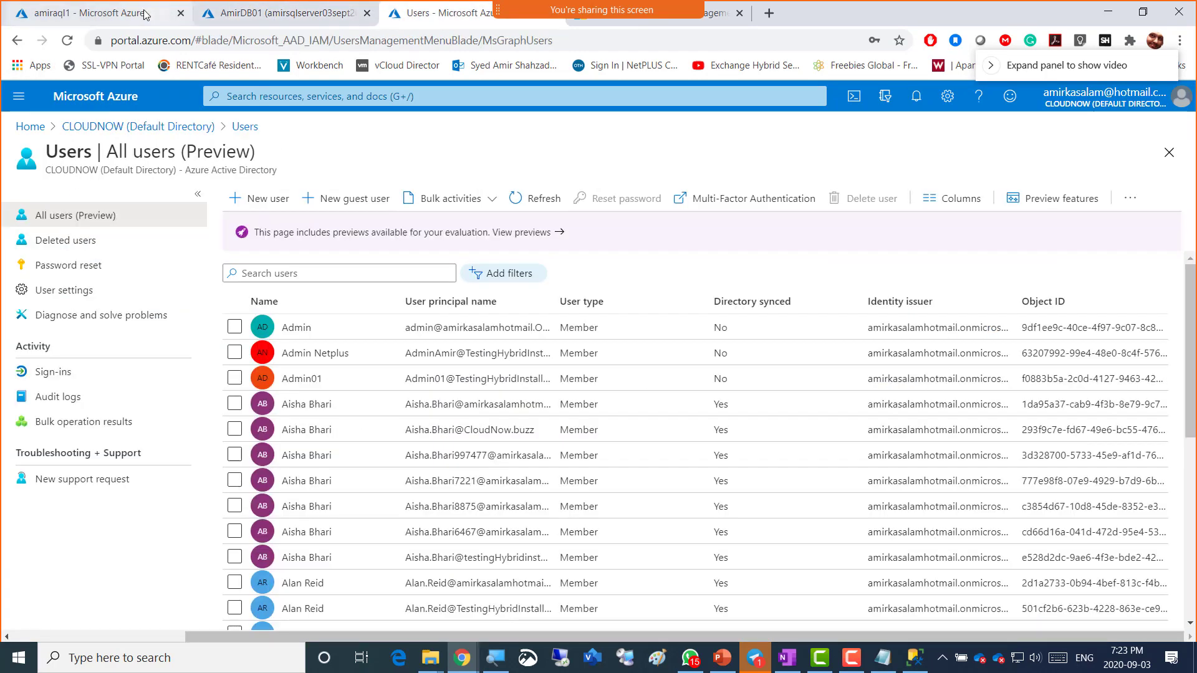
left_click(98, 16)
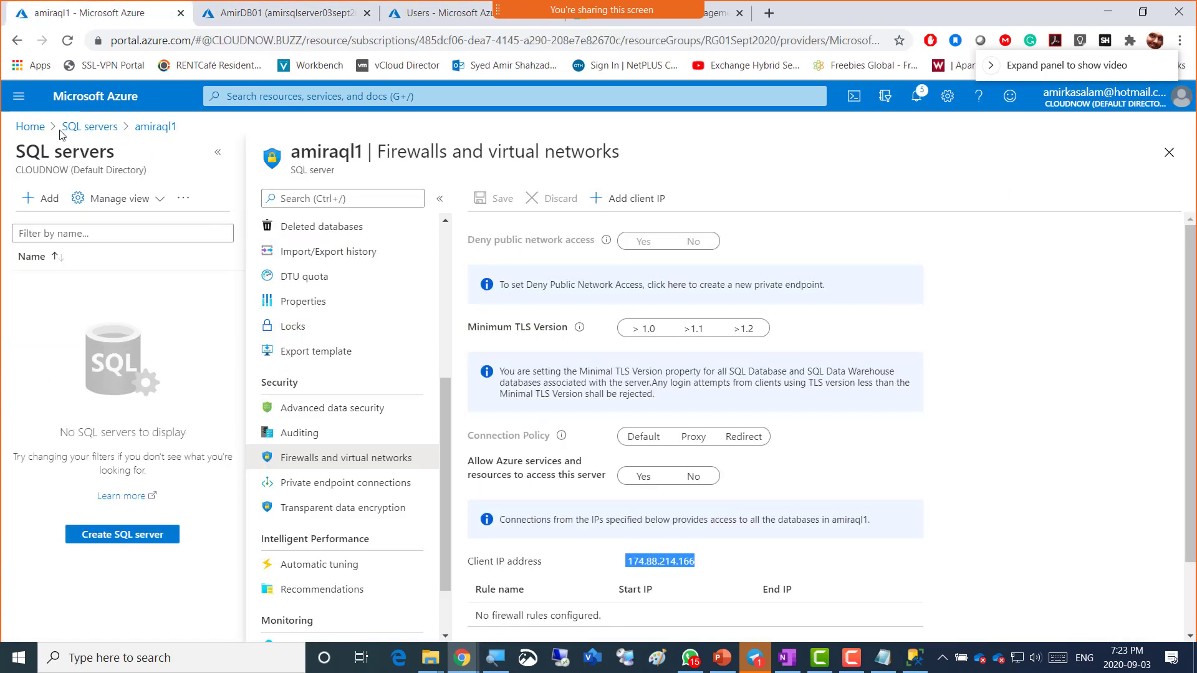
Step: Check amiraql1's Active Directory admin, then reload the SQL servers list and open amirsqlserver03sept20
scroll(360, 454, "down", 1)
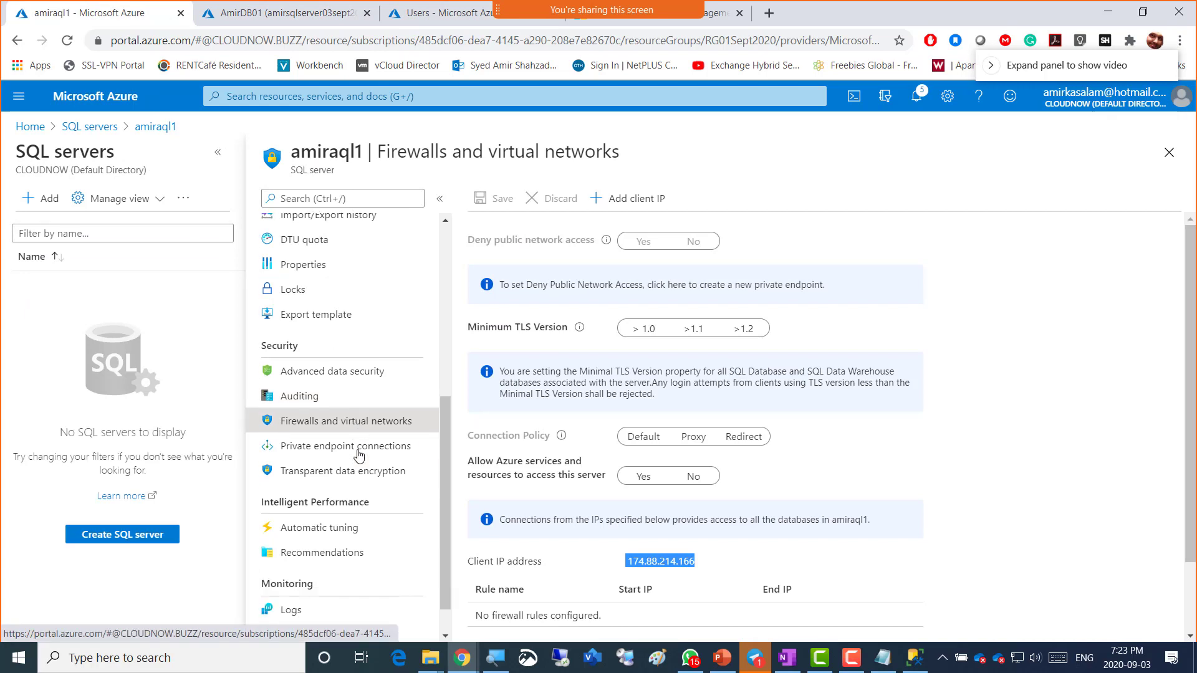
scroll(358, 453, "up", 5)
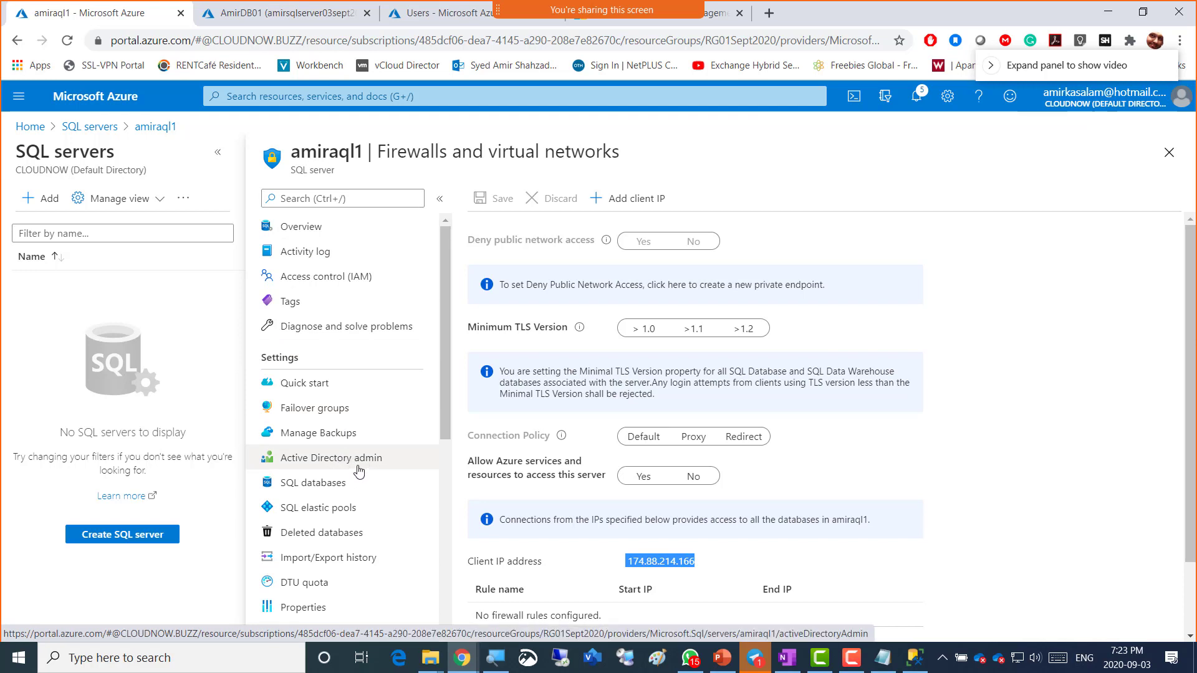
left_click(354, 463)
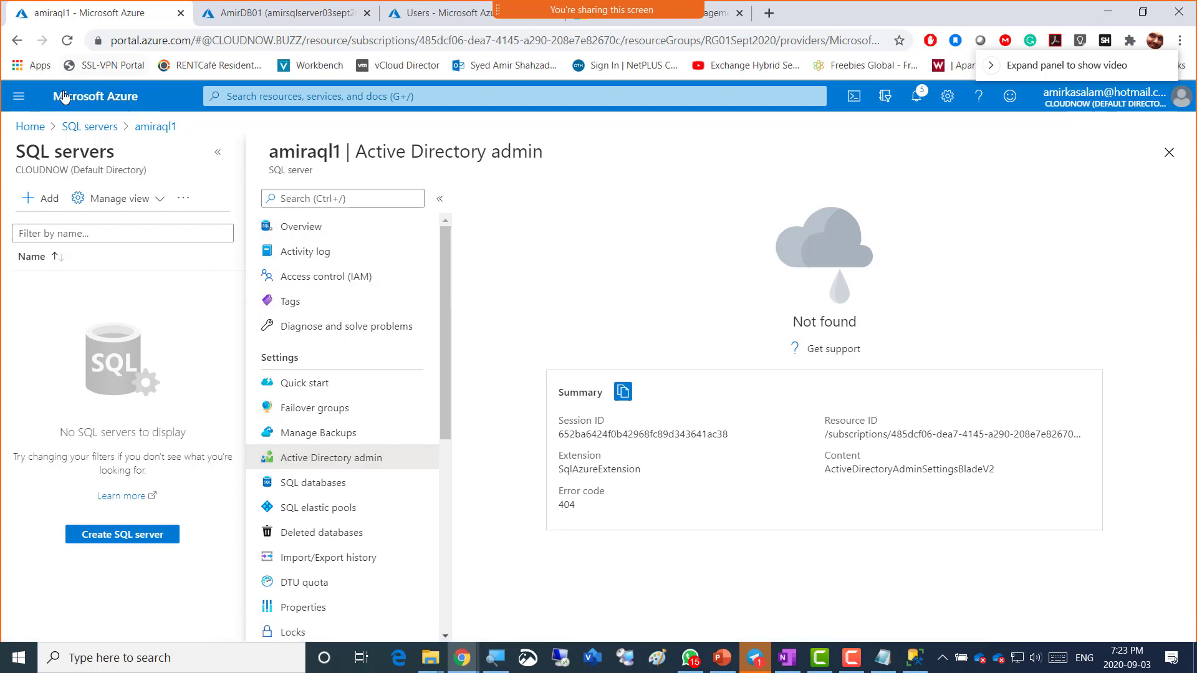
left_click(89, 128)
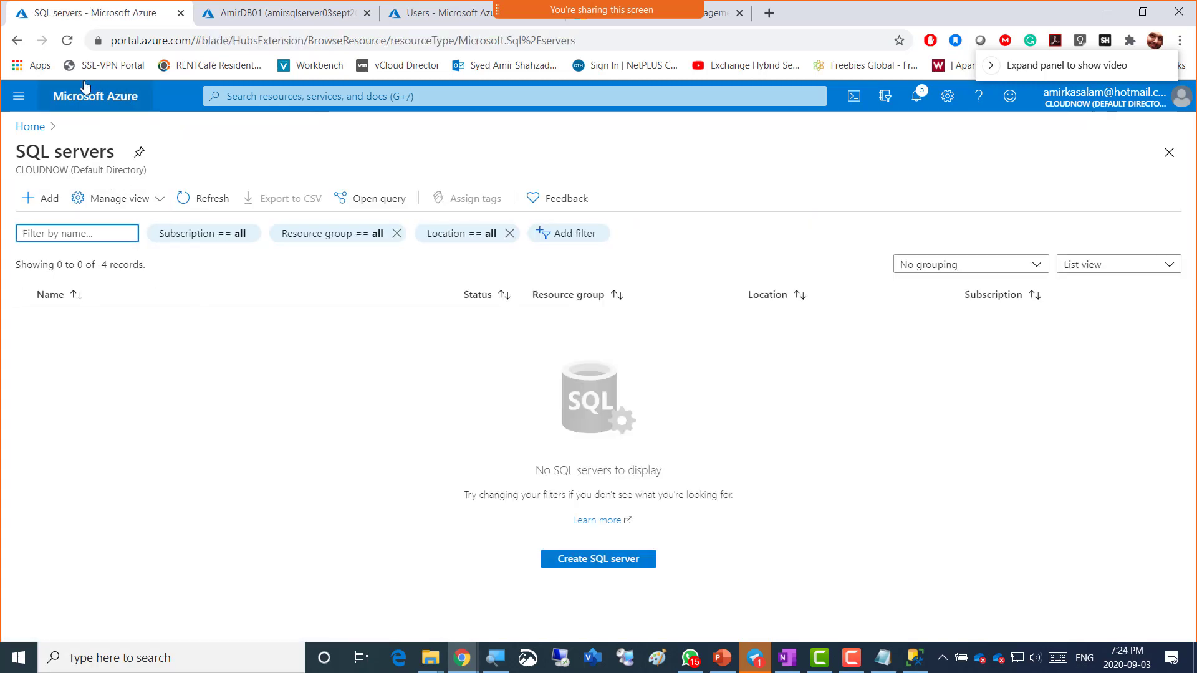
left_click(67, 41)
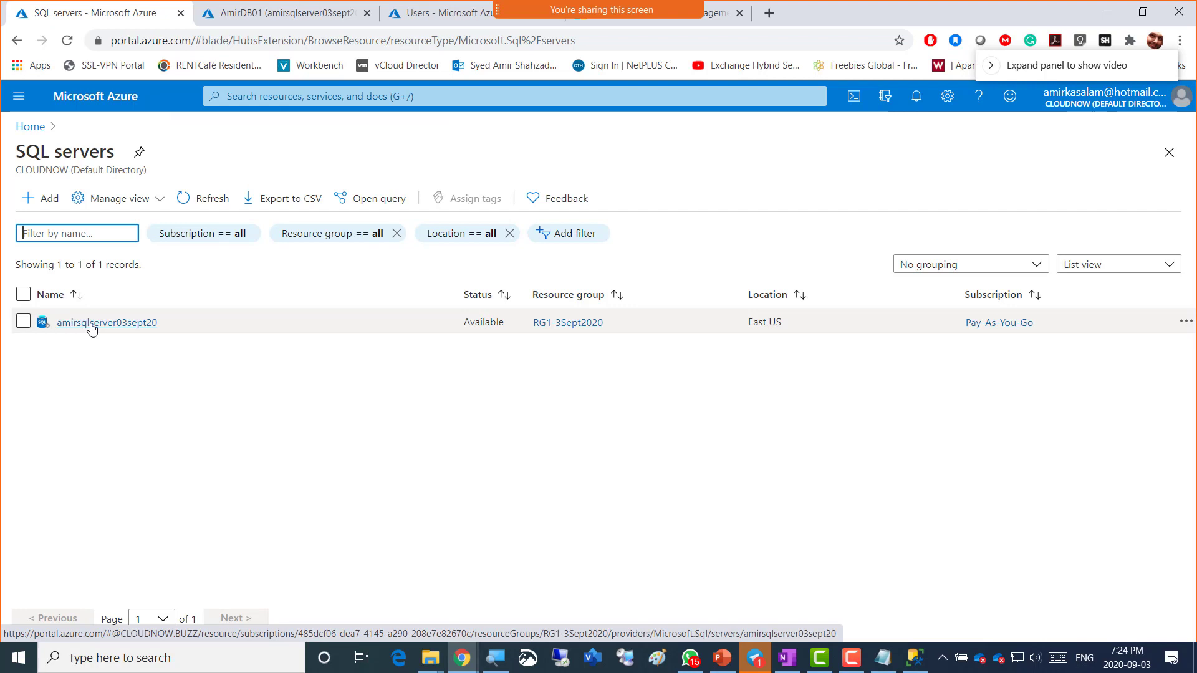
left_click(91, 324)
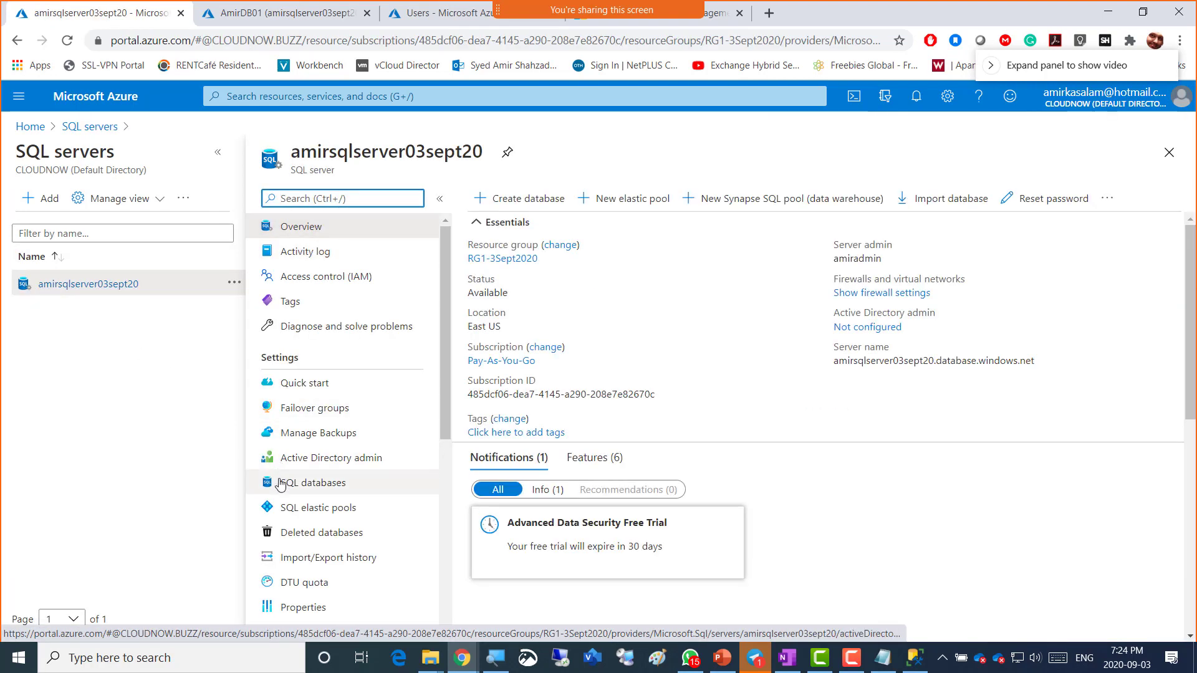
Step: Set the Admin account as amirsqlserver03sept20's Active Directory admin and save it
left_click(338, 463)
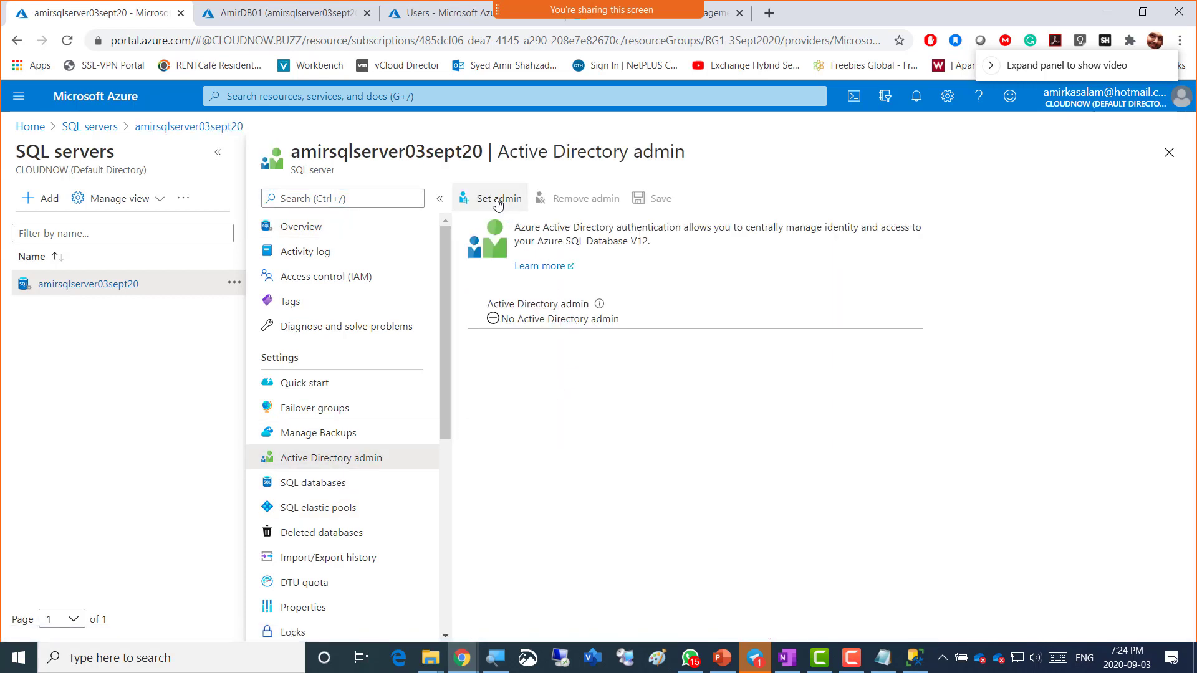
left_click(491, 203)
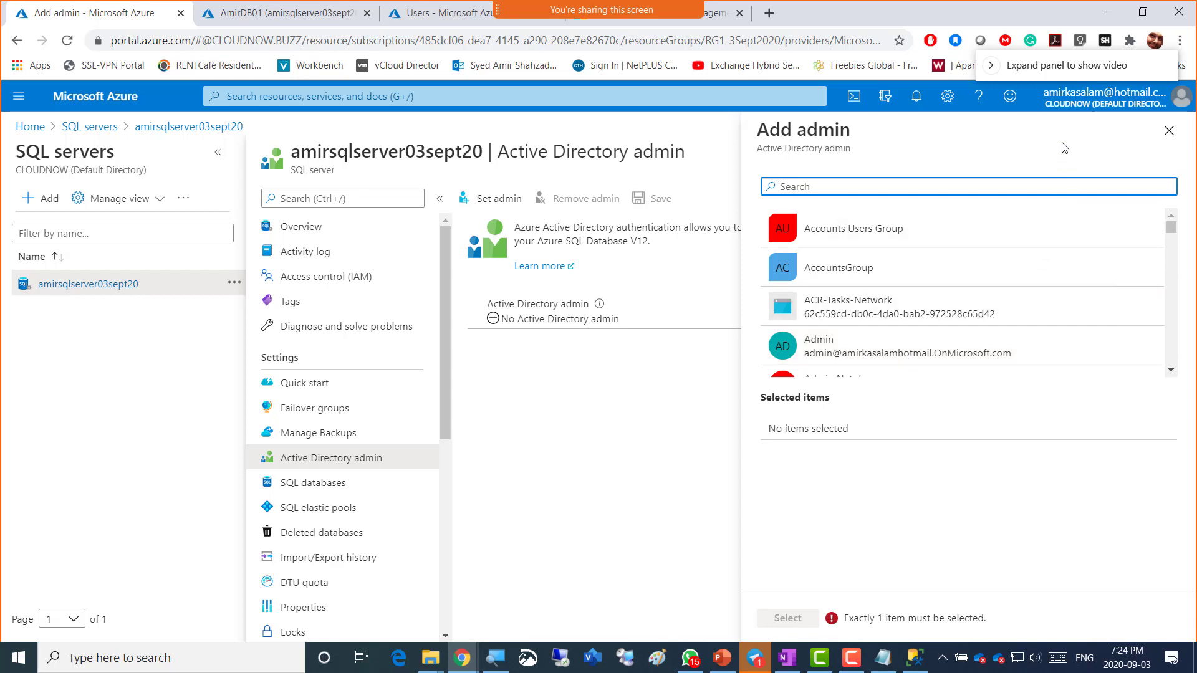
left_click(870, 358)
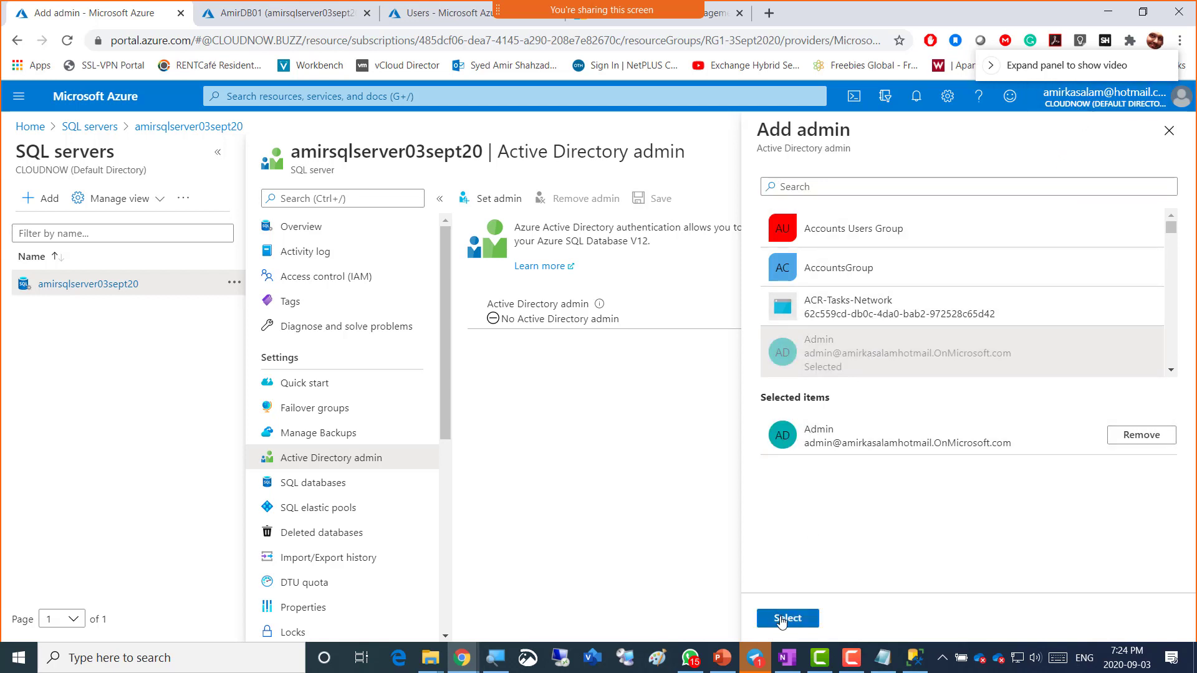
left_click(781, 619)
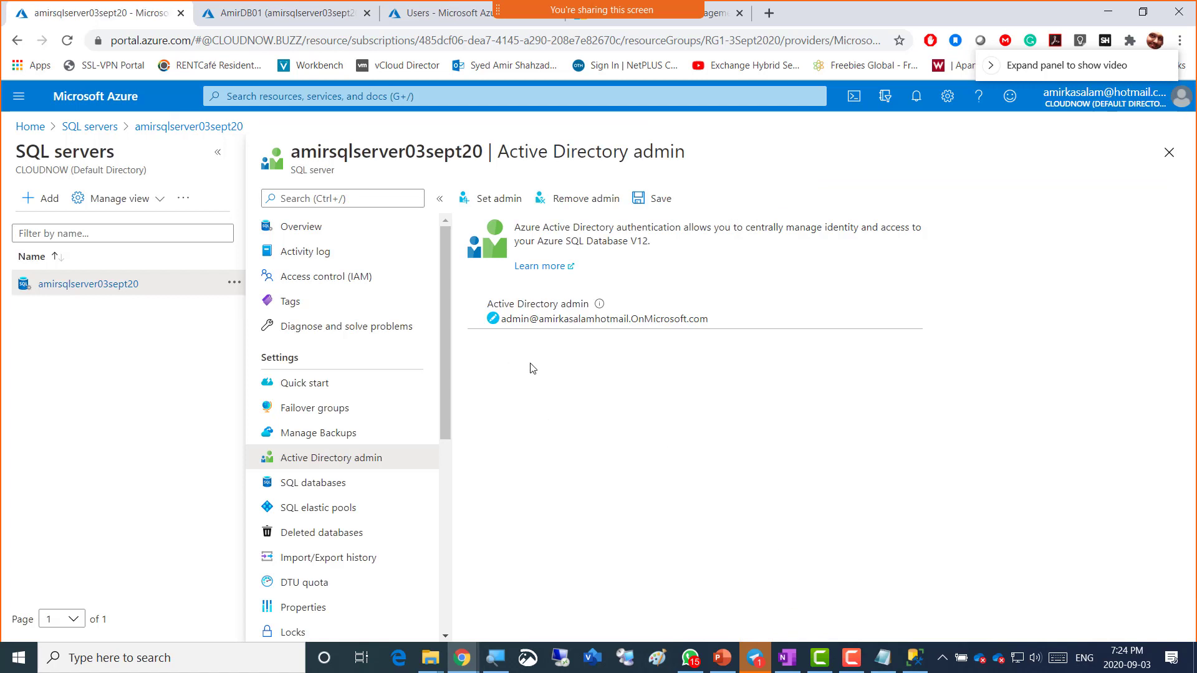
left_click(653, 199)
left_click(654, 199)
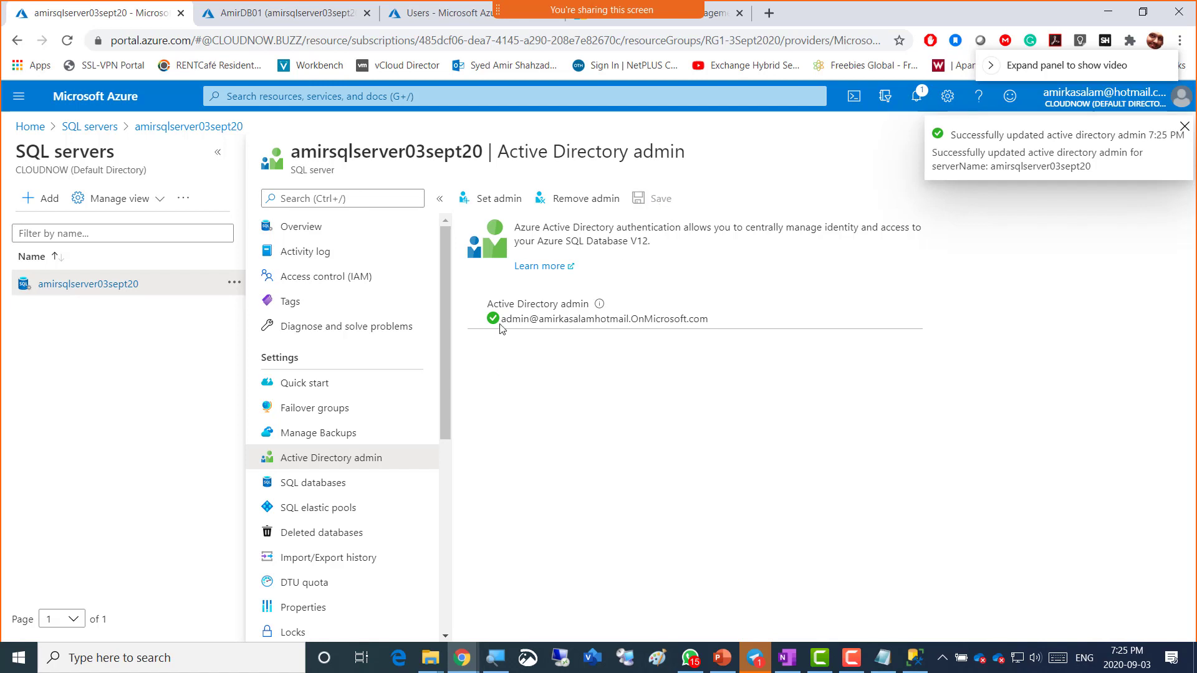
Step: Copy the admin account's e-mail address from the Active Directory admin page
left_click_drag(513, 322, 715, 320)
right_click(640, 318)
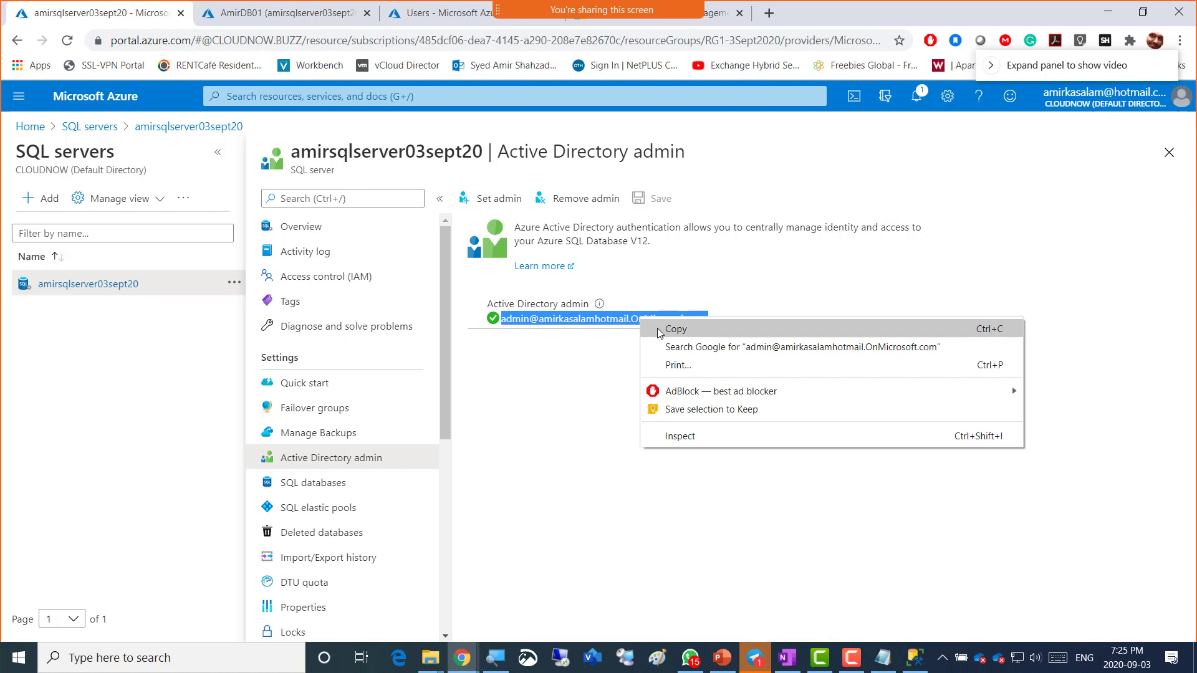
left_click(657, 328)
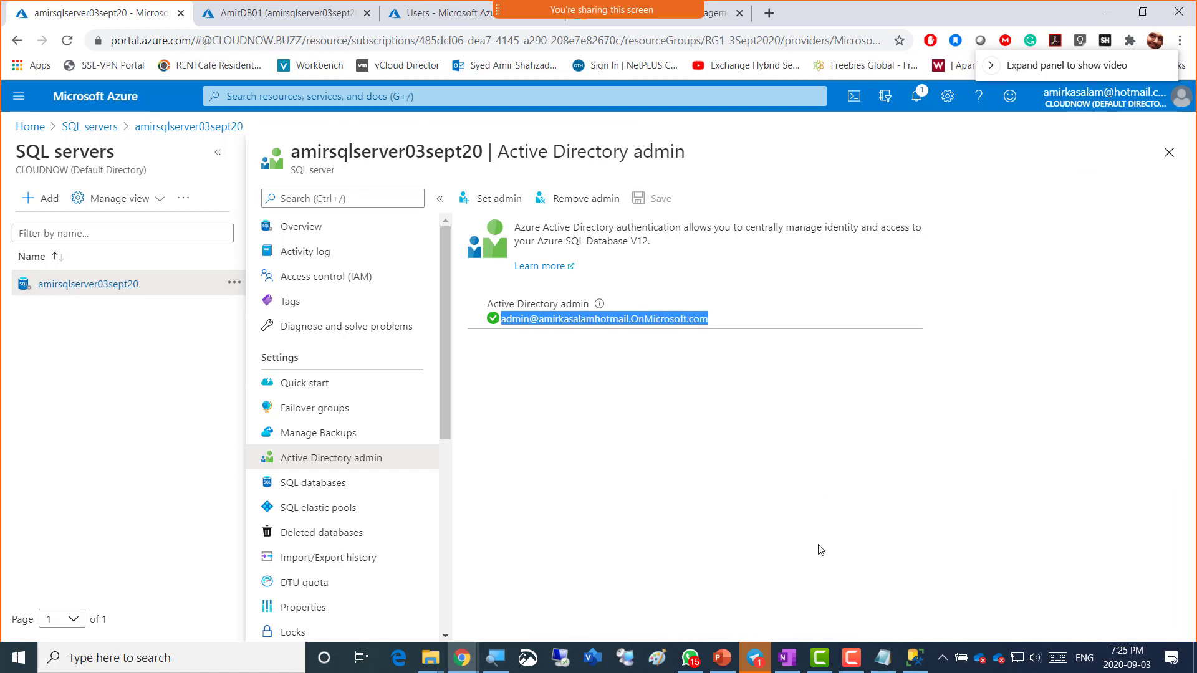
left_click(919, 656)
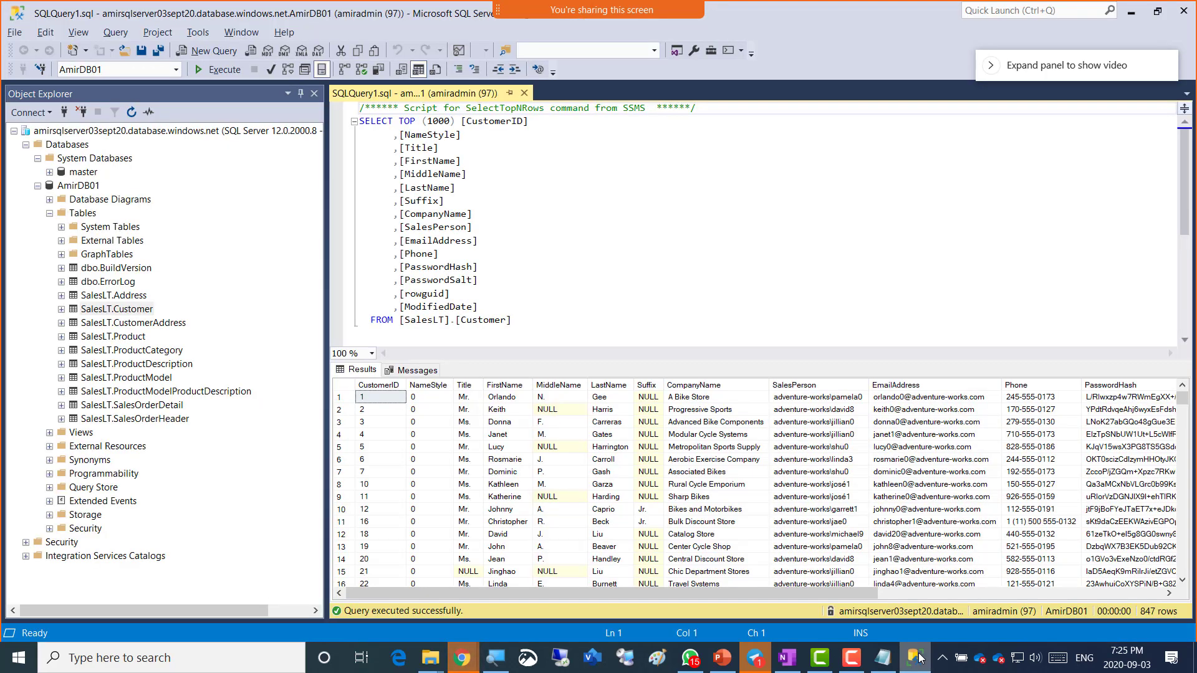
left_click(722, 656)
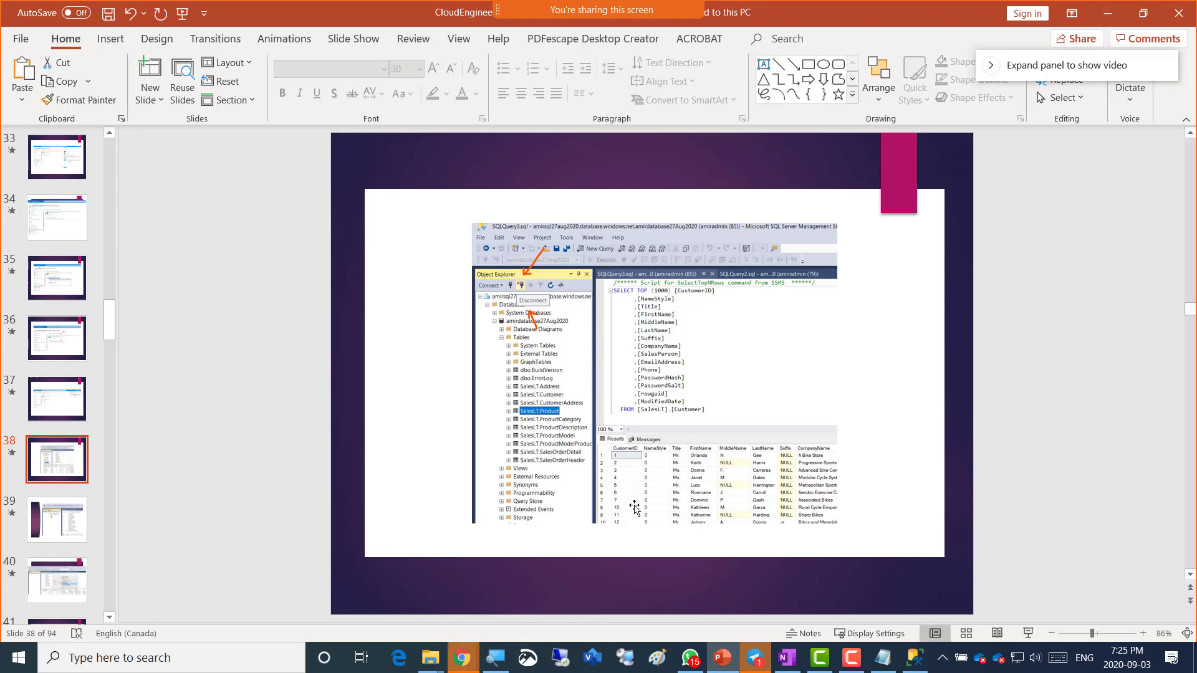
key("Page_Up")
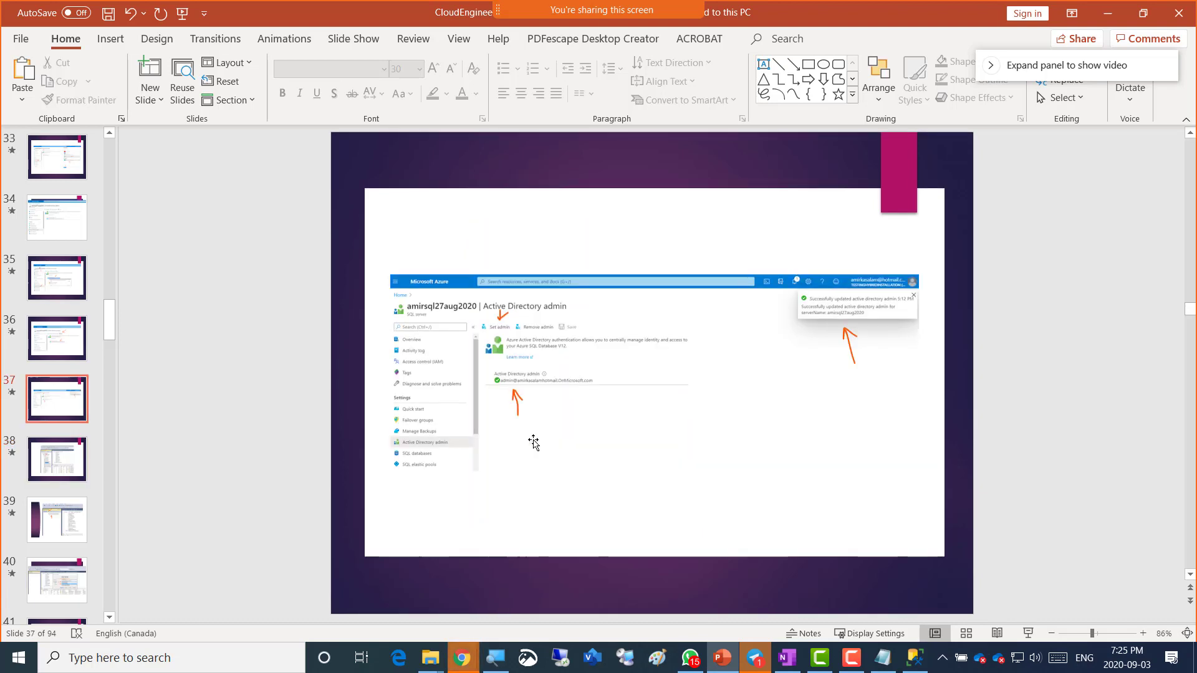
key("Page_Down")
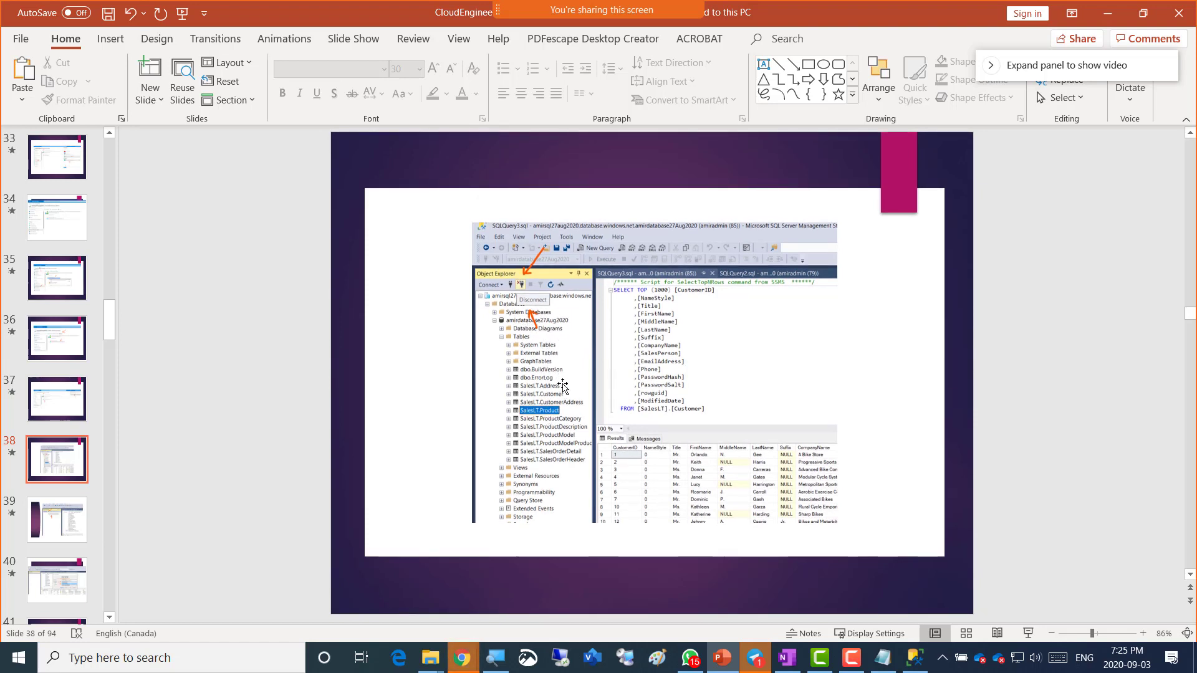
key("Page_Down")
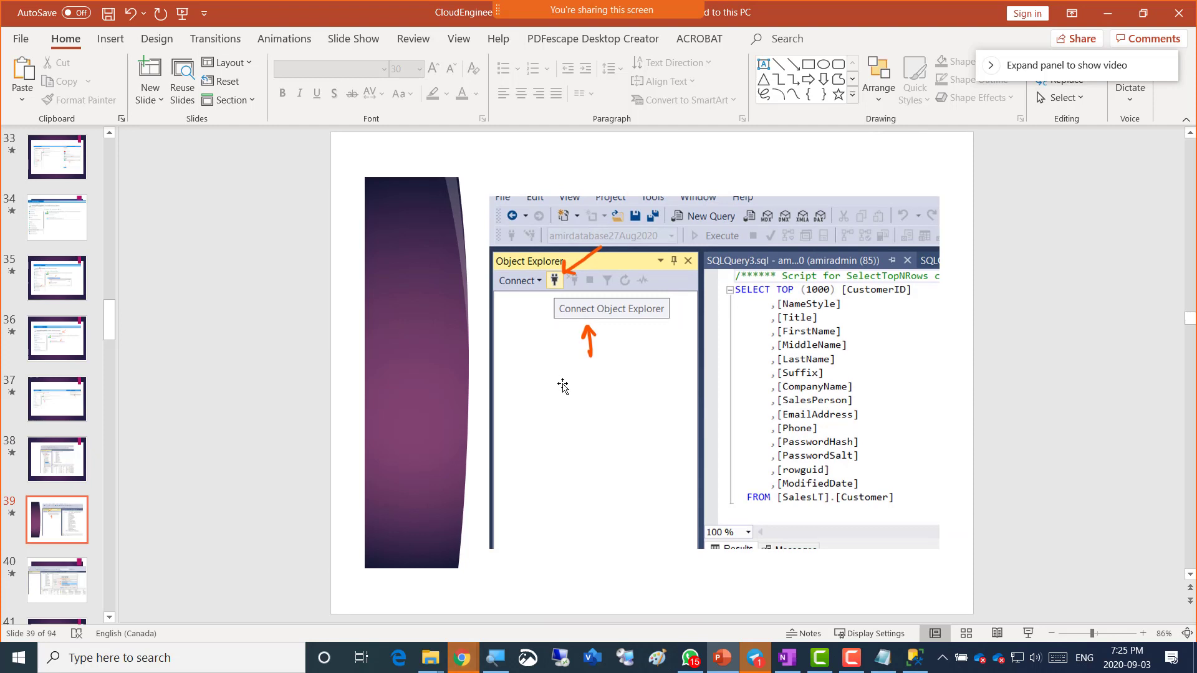
key("Page_Down")
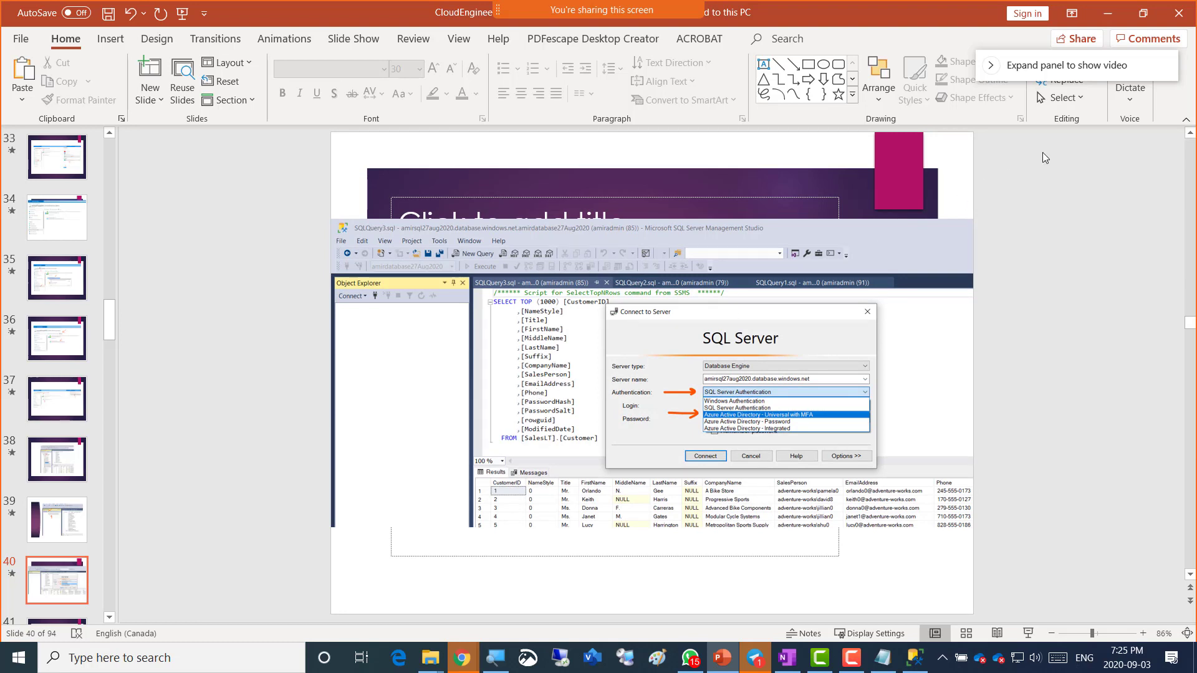
left_click(1108, 13)
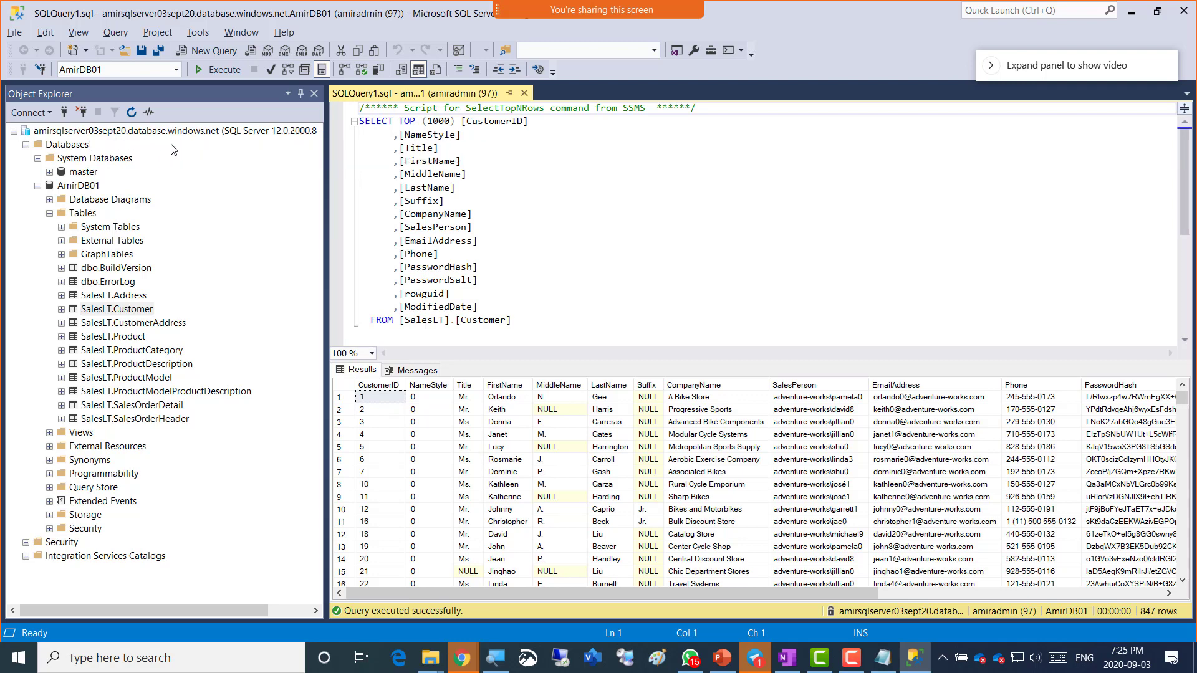
Step: Collapse Databases, refresh the server, and expand Security > Logins to show the single admin login
left_click(26, 144)
left_click(95, 133)
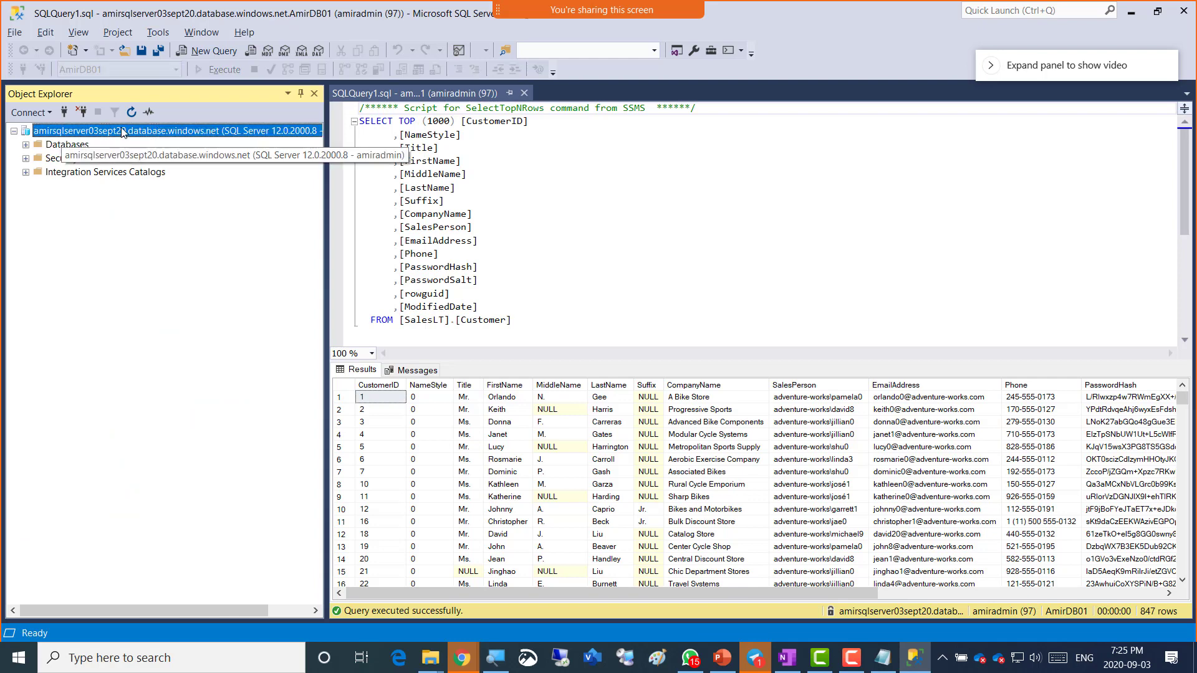
left_click(130, 113)
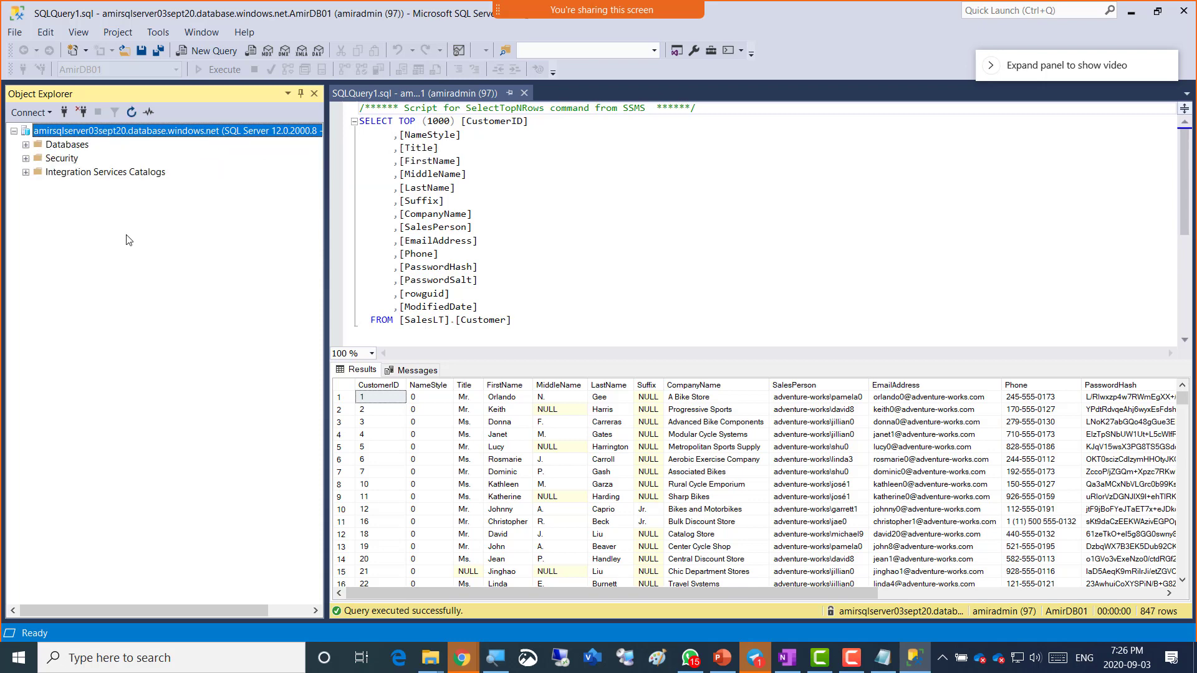
left_click(27, 159)
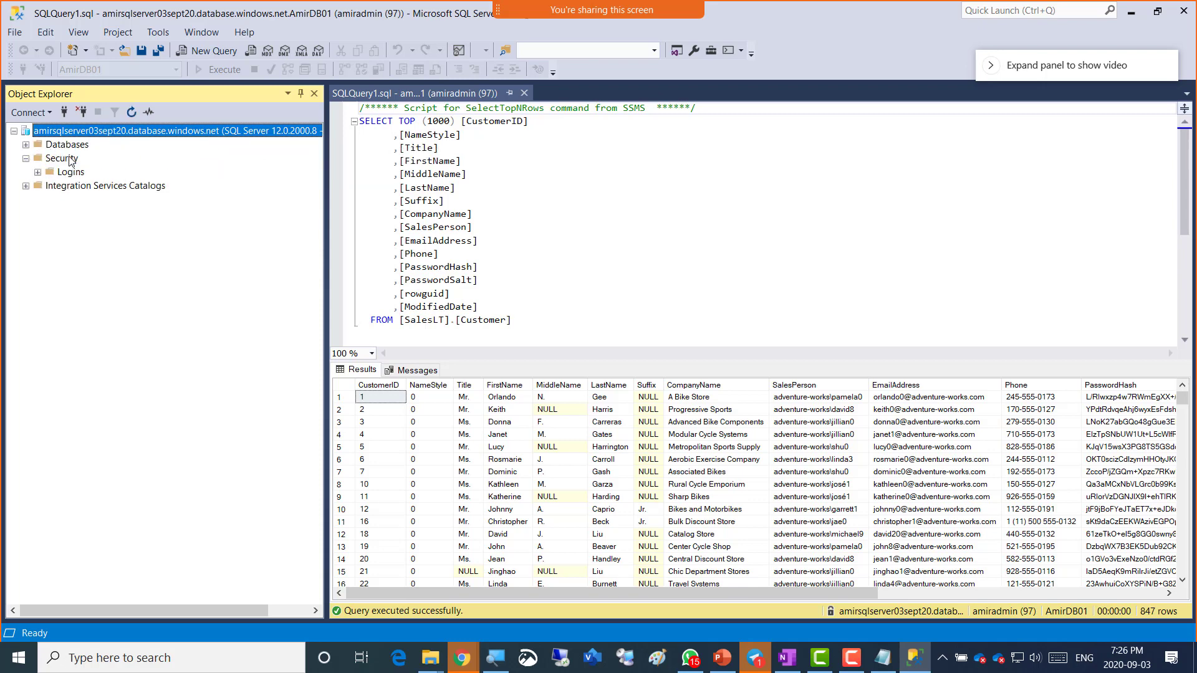
left_click(26, 159)
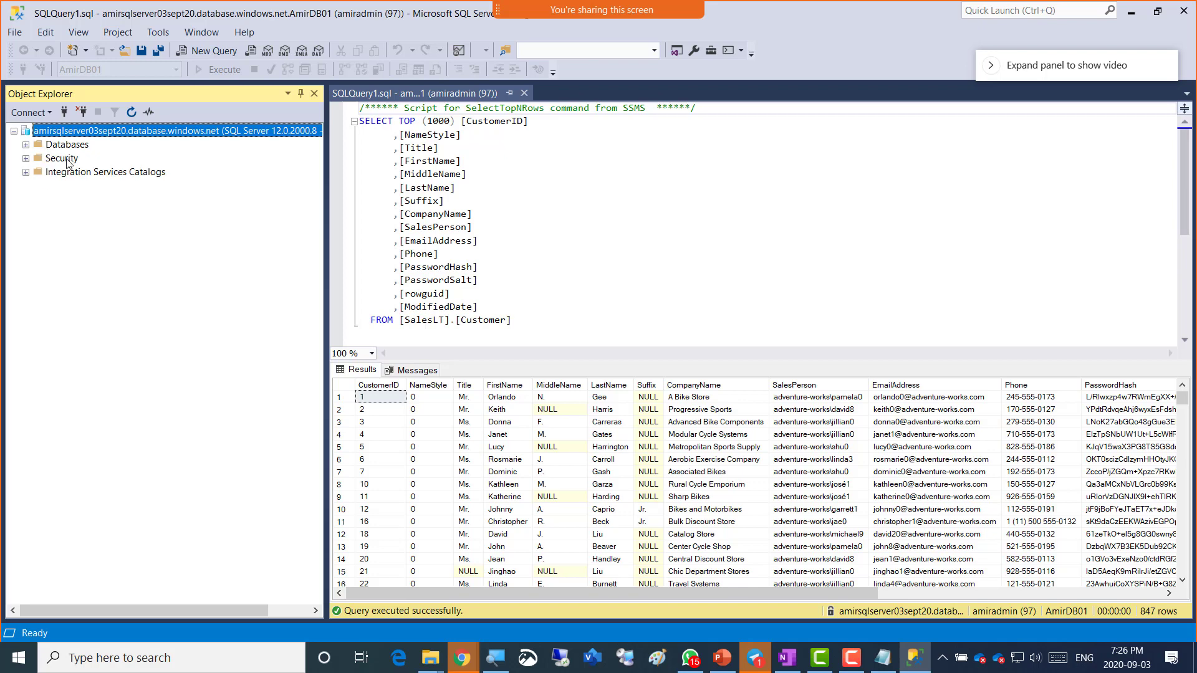
left_click(25, 159)
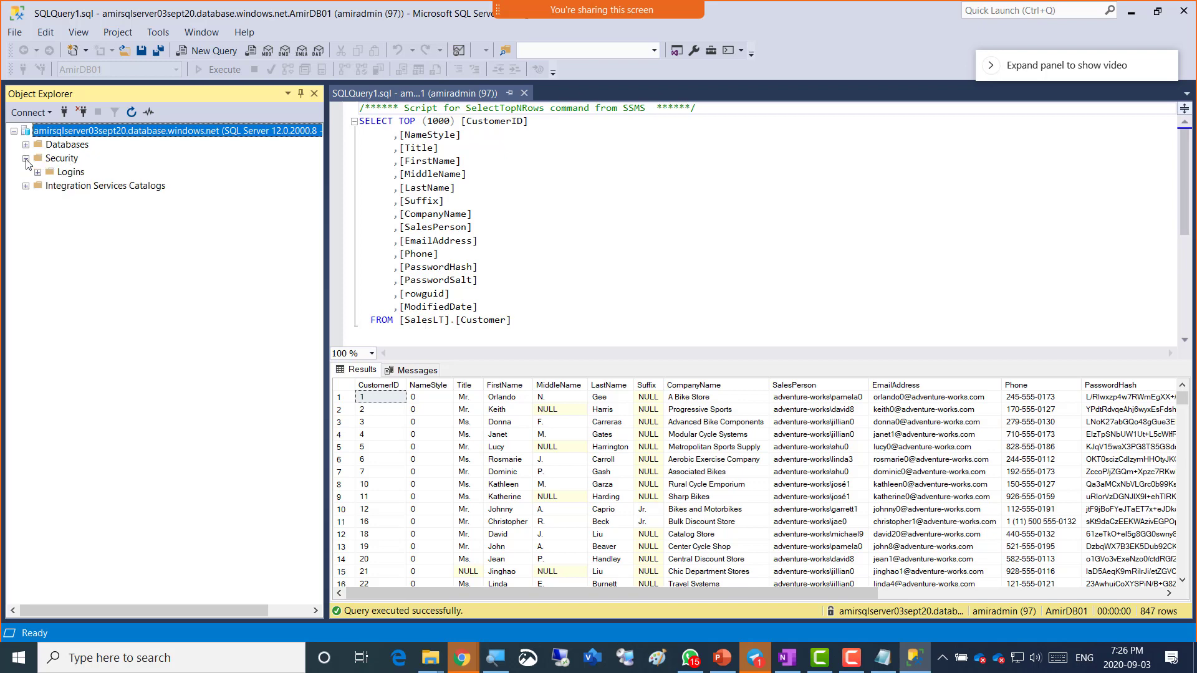
left_click(38, 172)
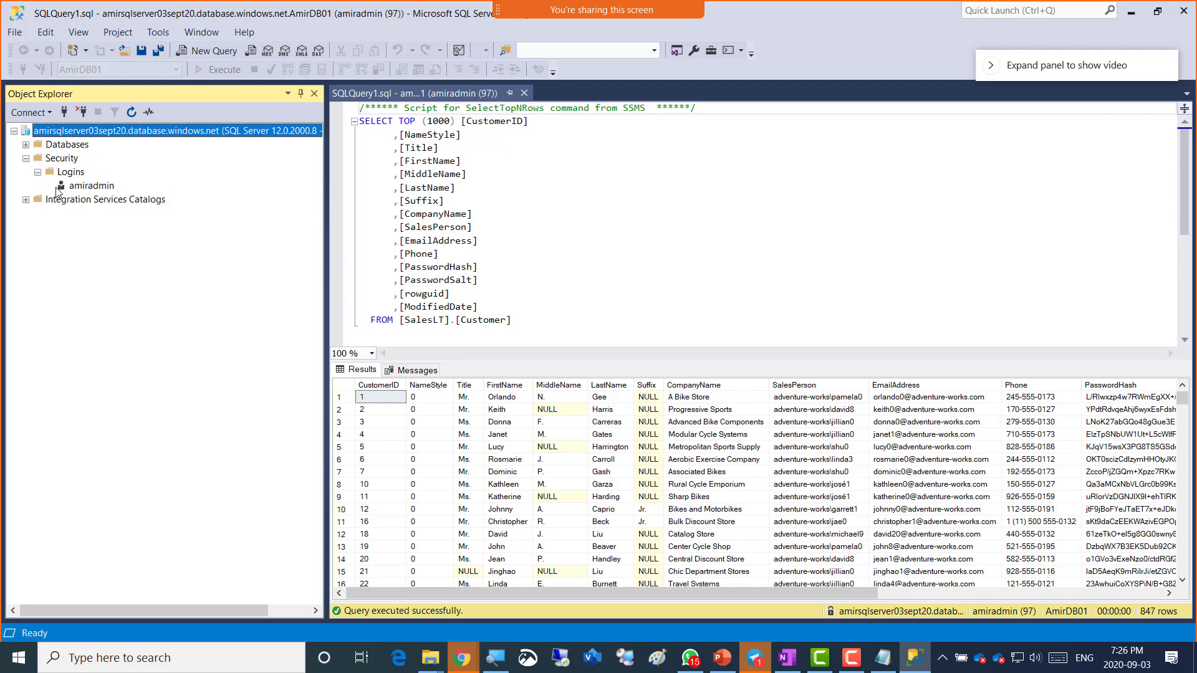
left_click(38, 172)
left_click(38, 173)
Step: Expand master's Security > Users and select the Azure AD admin user beside amiradmin, dbo, guest, INFORMATION_SCHEMA, sys
left_click(71, 173)
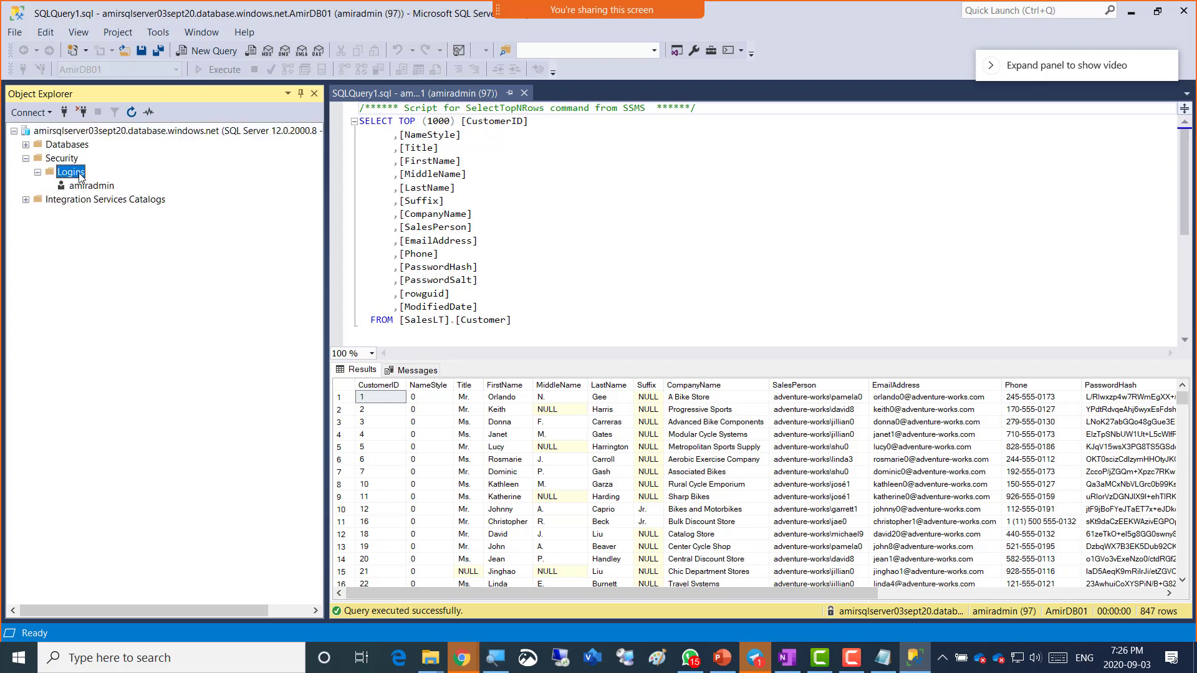
left_click(26, 146)
left_click(40, 158)
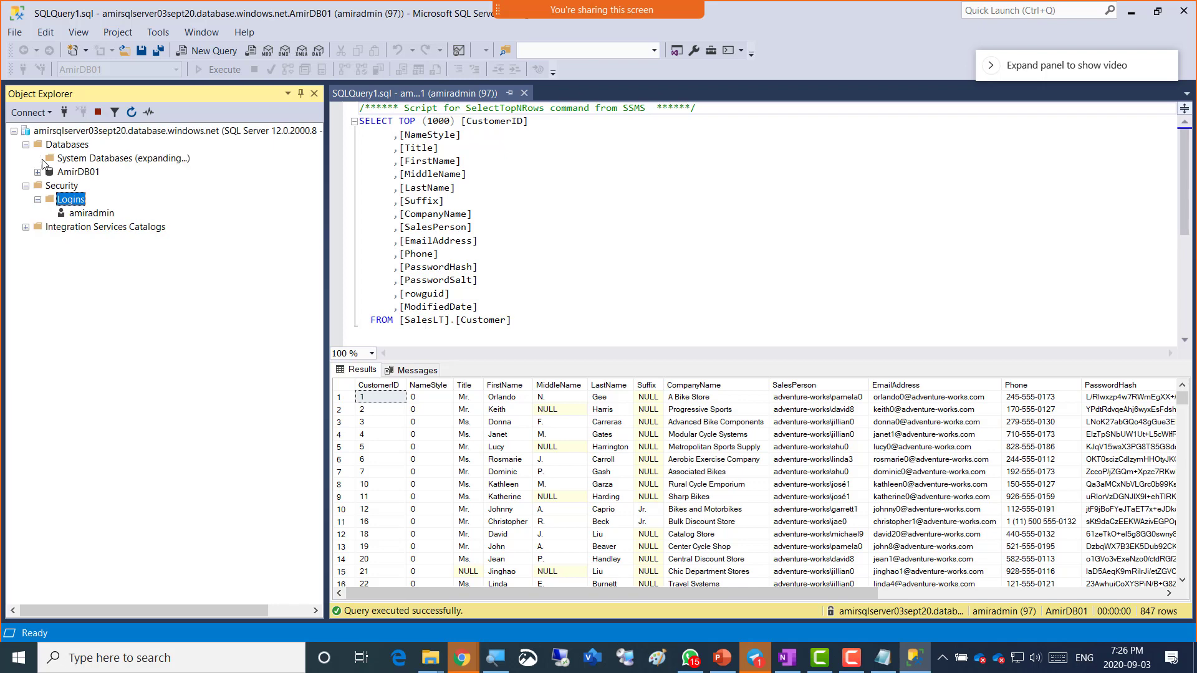
double_click(74, 173)
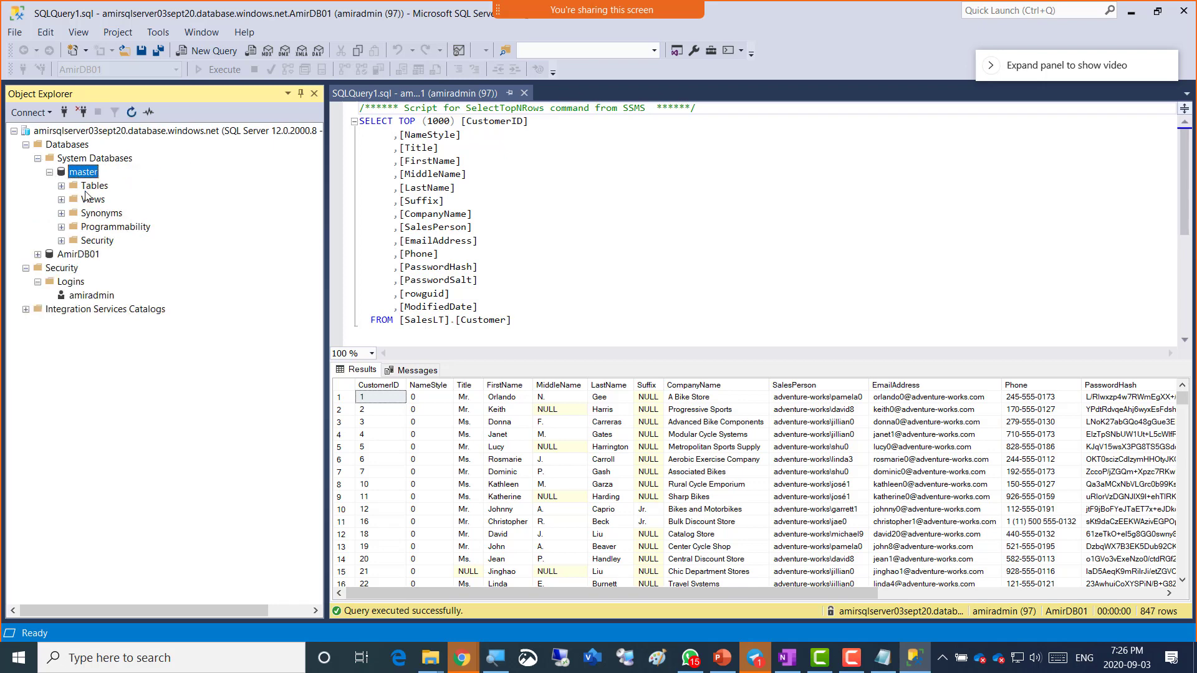
left_click(99, 243)
left_click(63, 242)
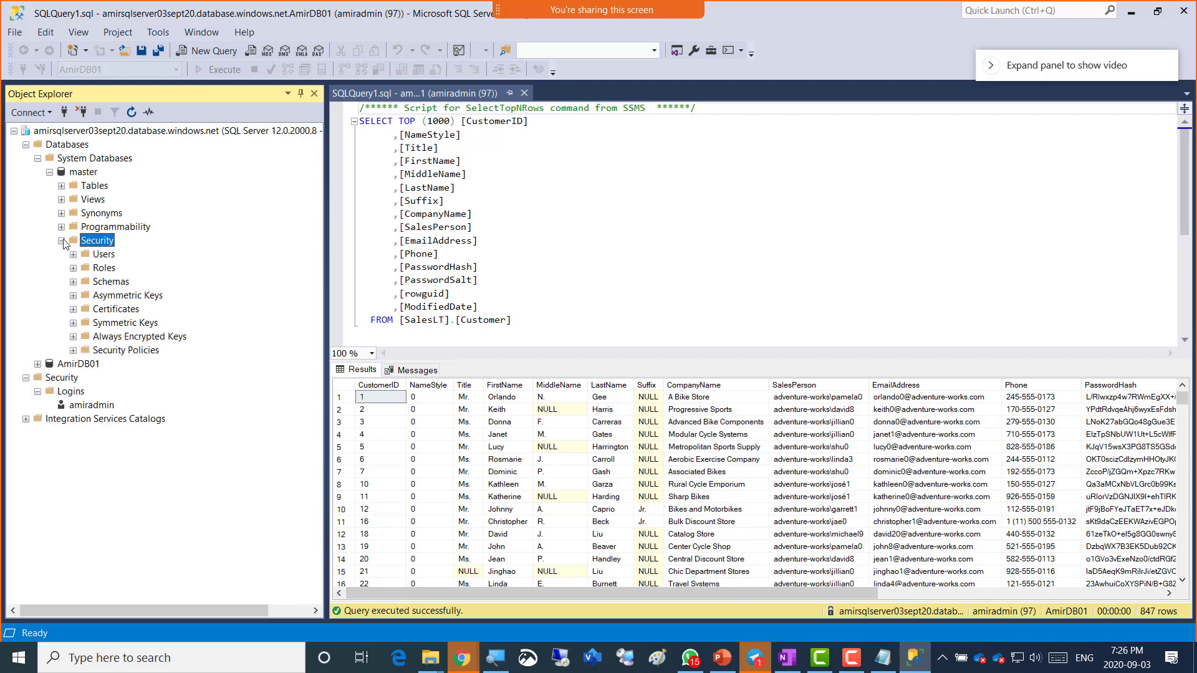
left_click(104, 256)
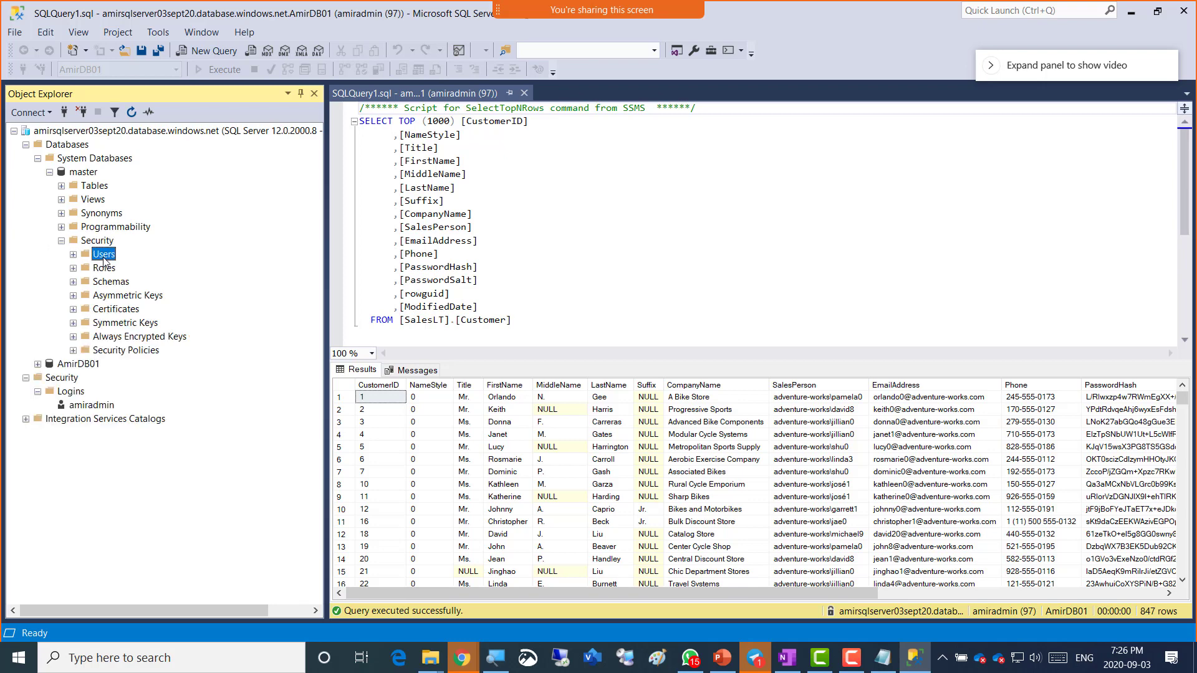
left_click(73, 254)
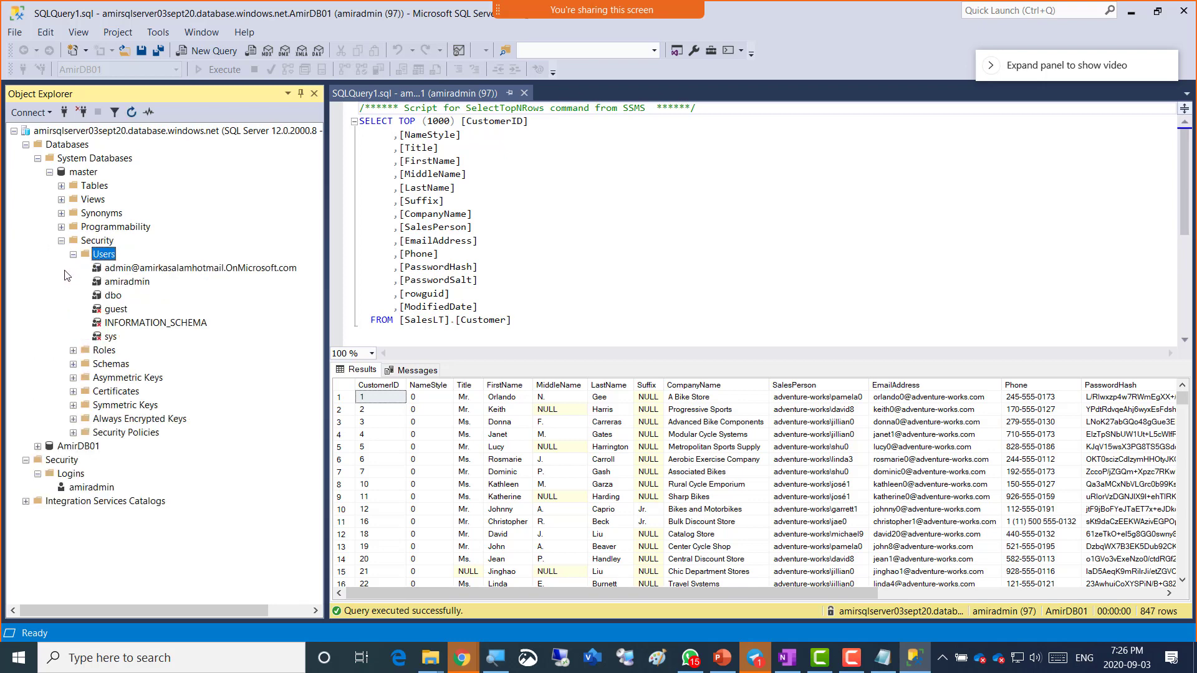
left_click(136, 272)
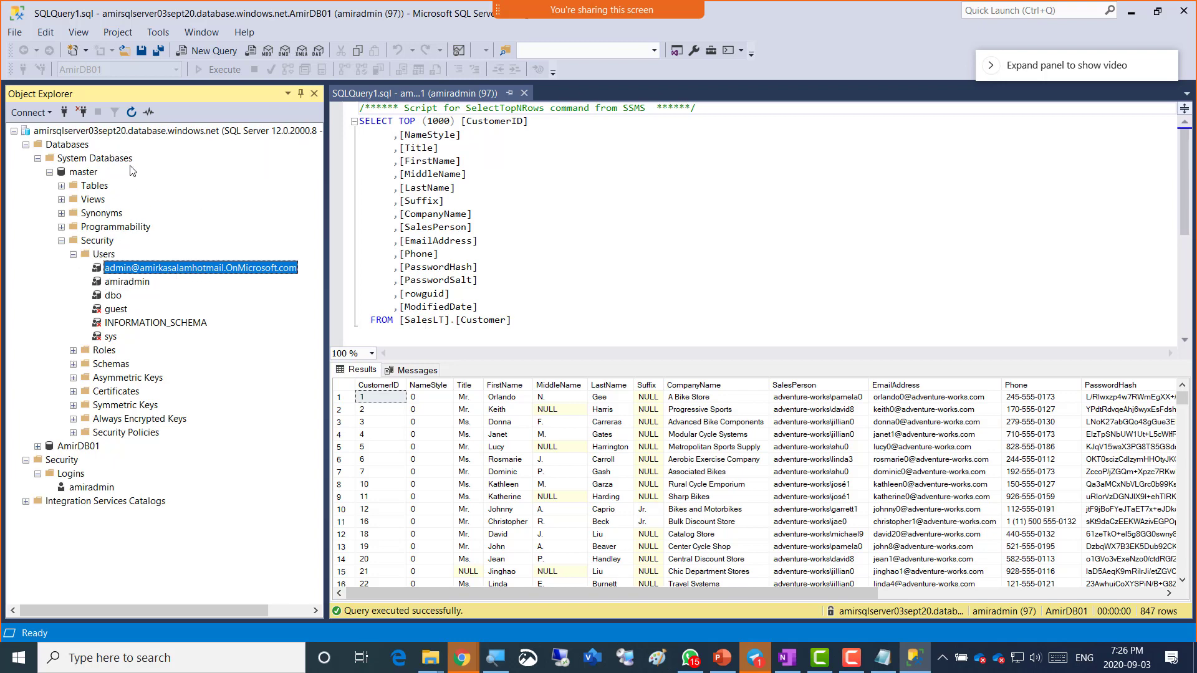
Step: Disconnect, reopen Connect to Server, and choose Azure Active Directory - Universal with MFA authentication
left_click(81, 113)
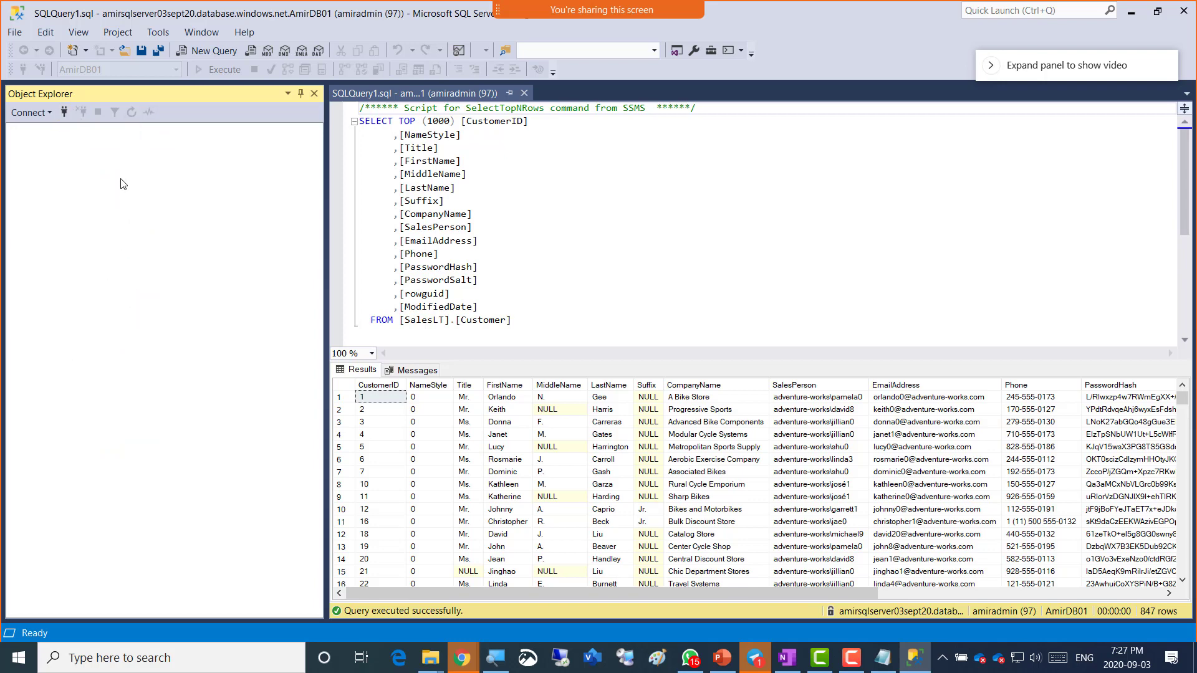
left_click(63, 116)
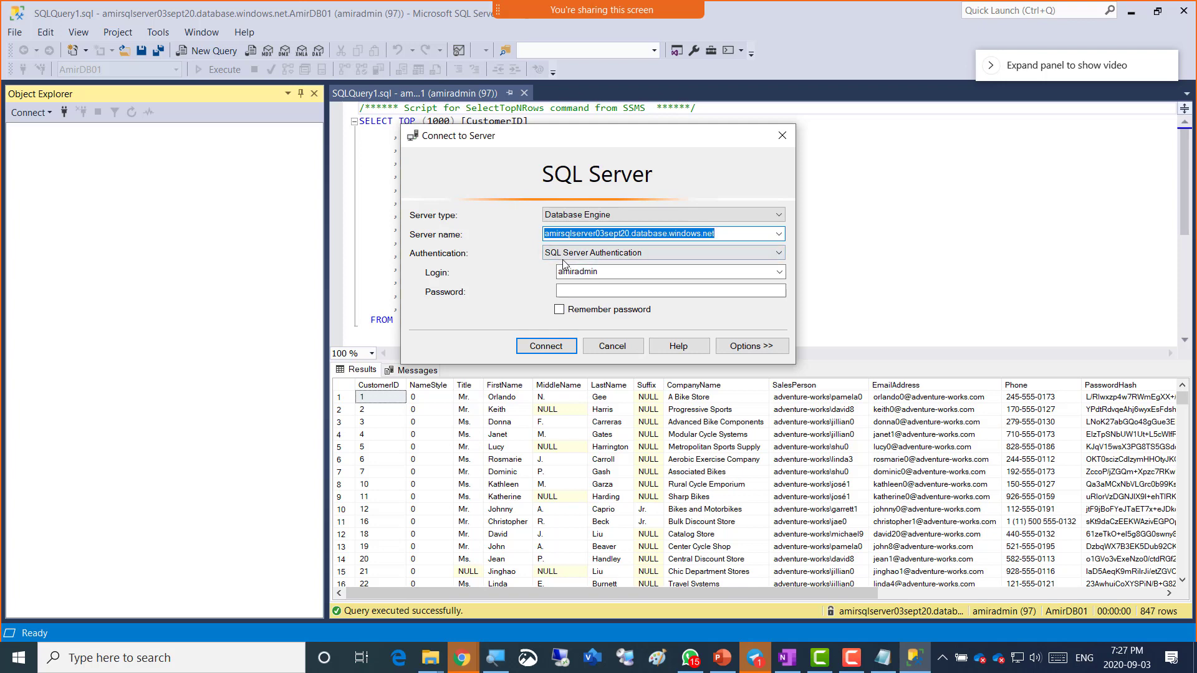
left_click(656, 253)
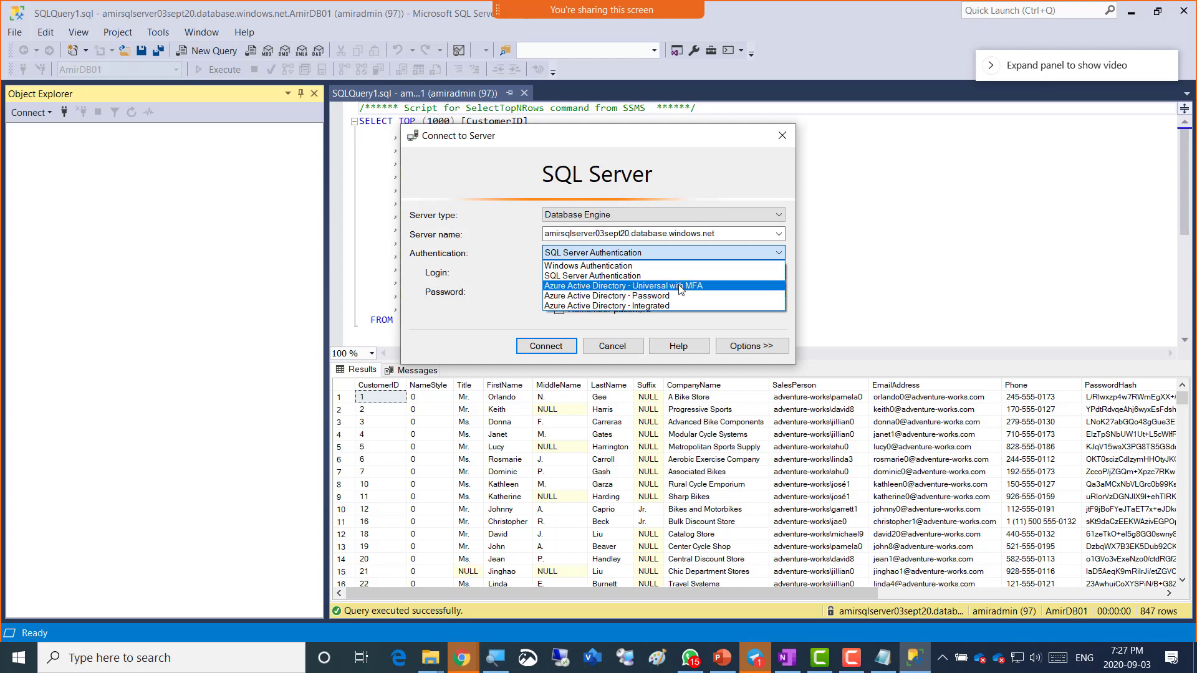
left_click(705, 290)
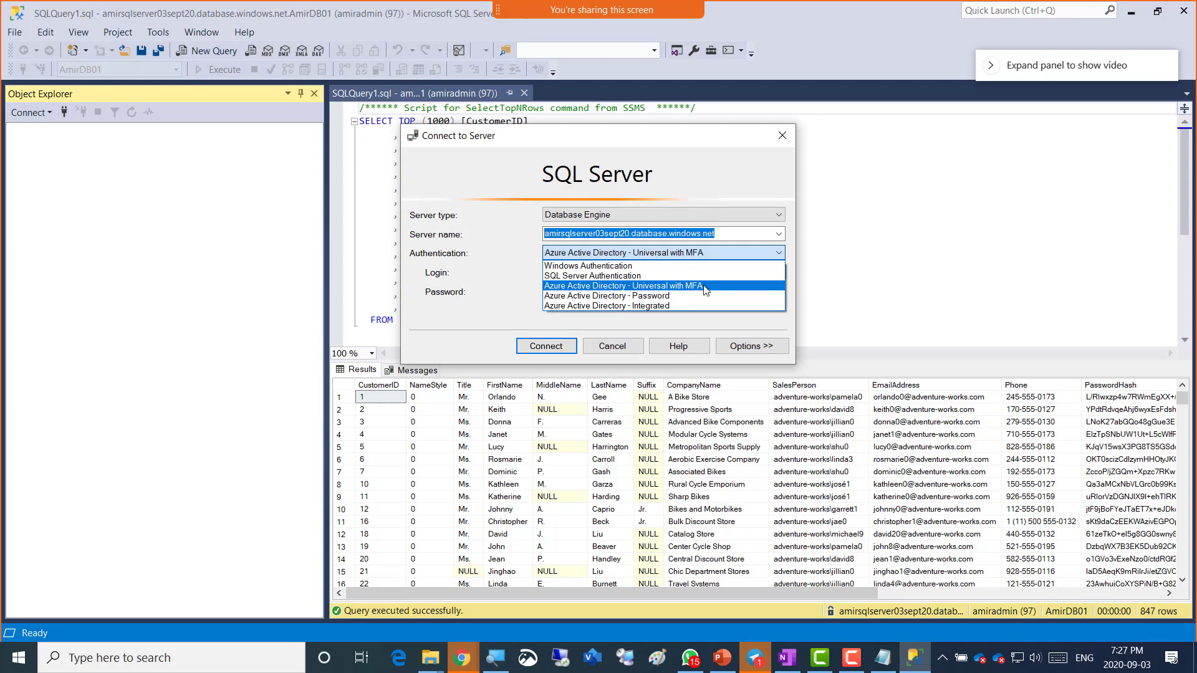
left_click(670, 254)
left_click(671, 254)
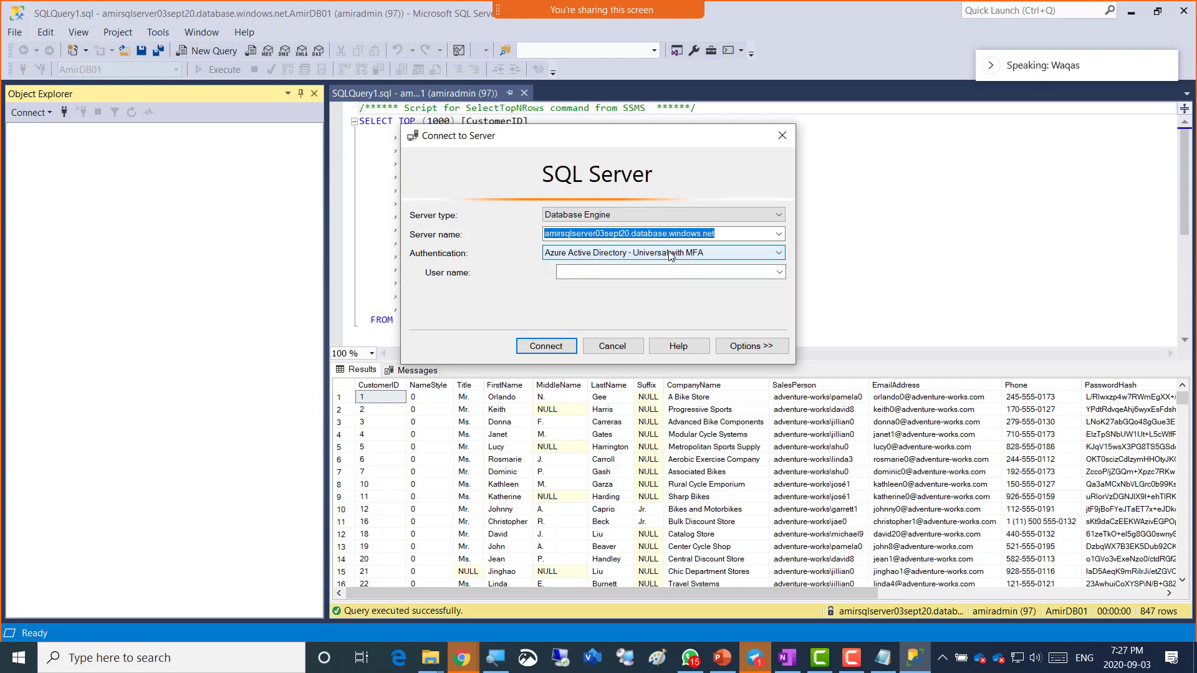
left_click(672, 255)
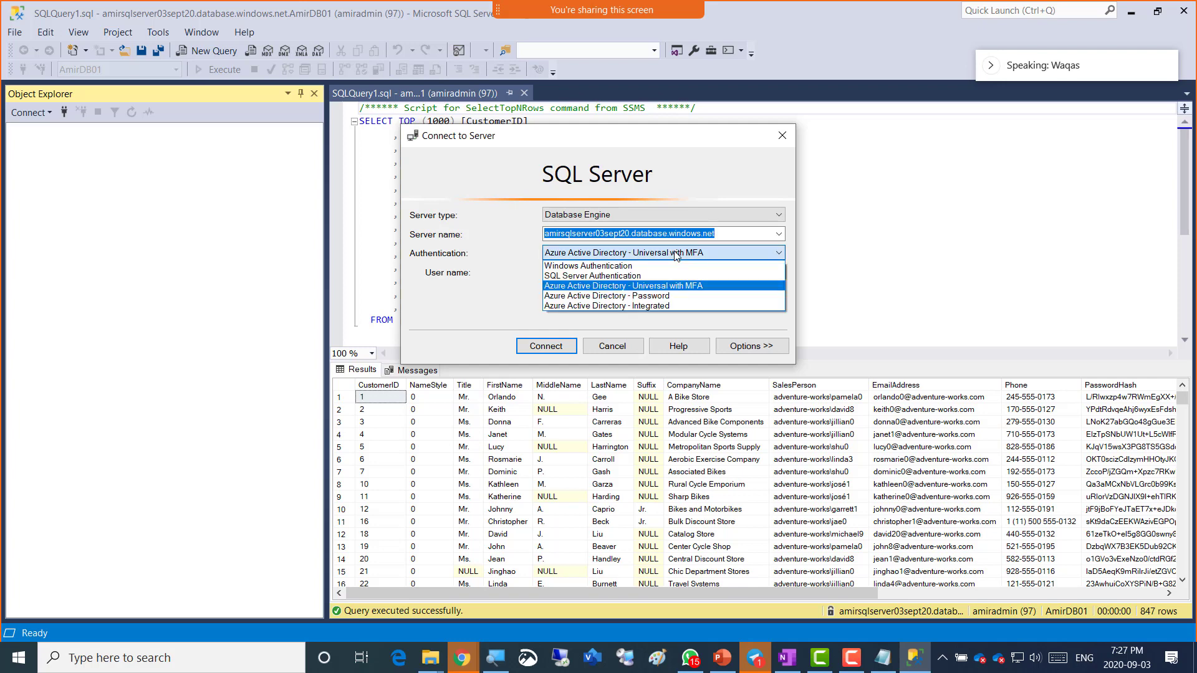
left_click(638, 272)
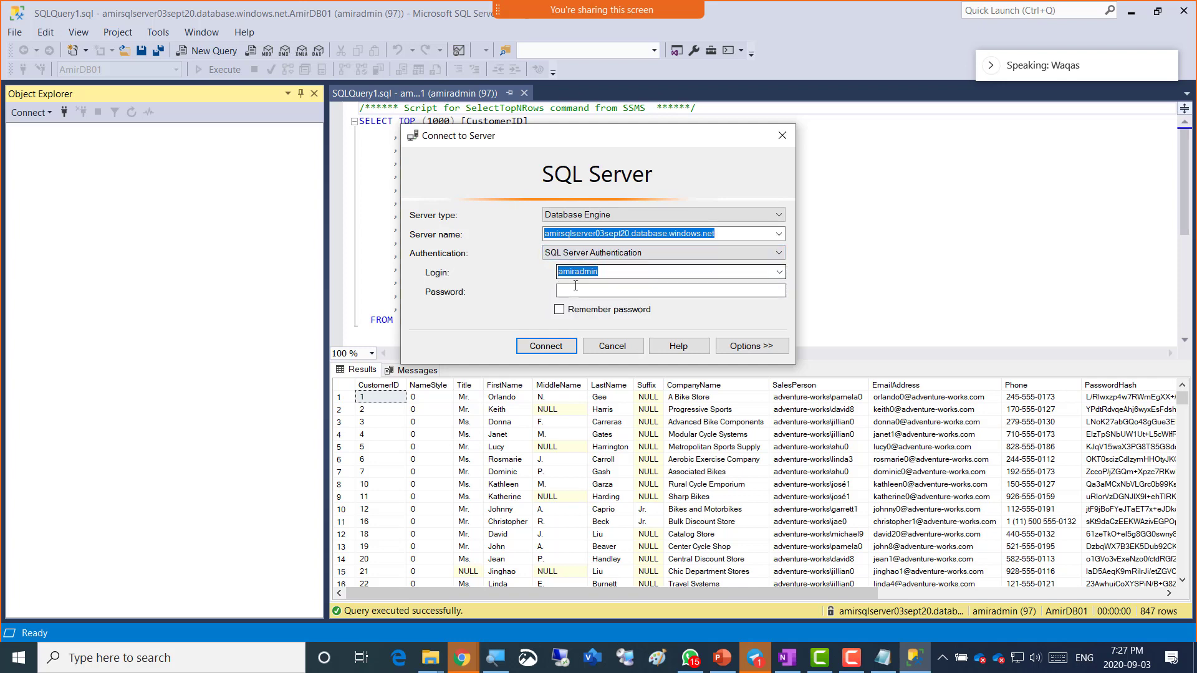
left_click(603, 256)
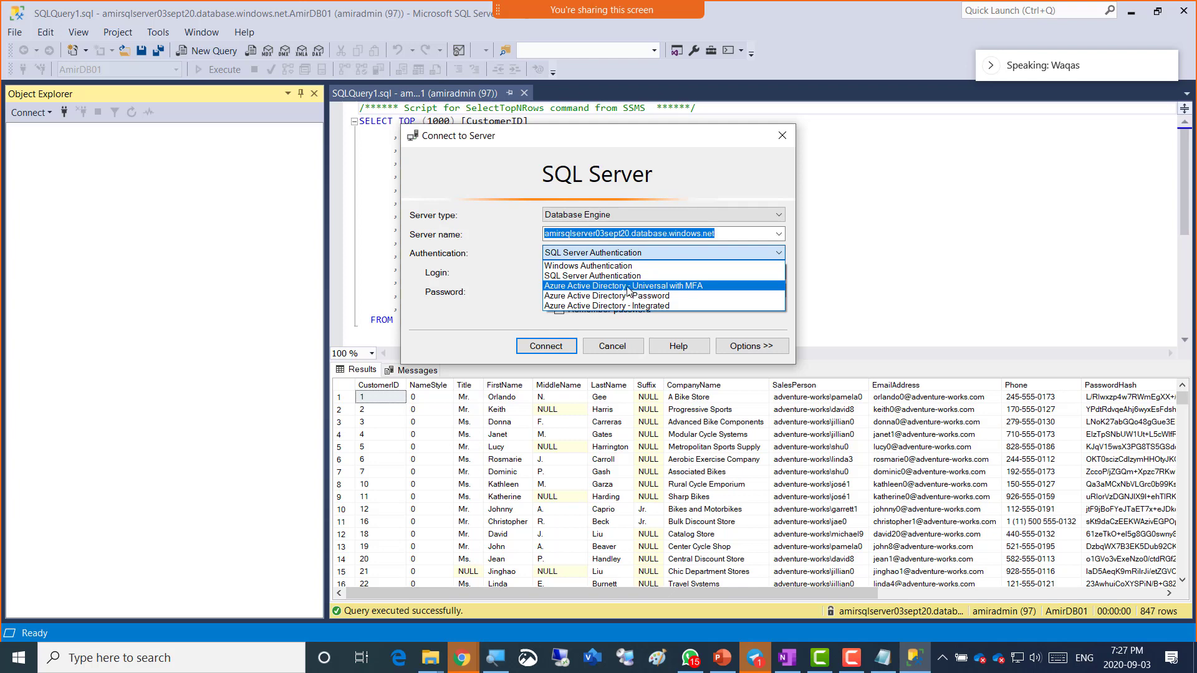
left_click(697, 288)
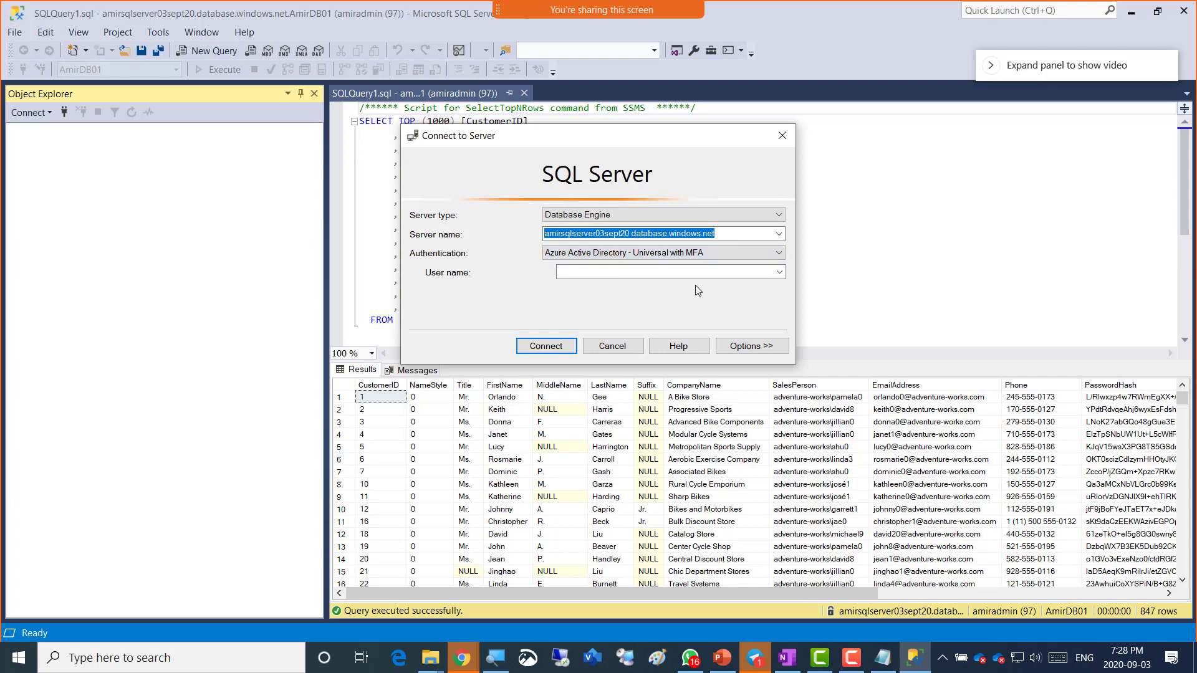
left_click(603, 273)
Step: Copy the Active Directory admin account from the Azure portal back into SSMS's User name field
key("alt+Tab")
key("alt+Tab")
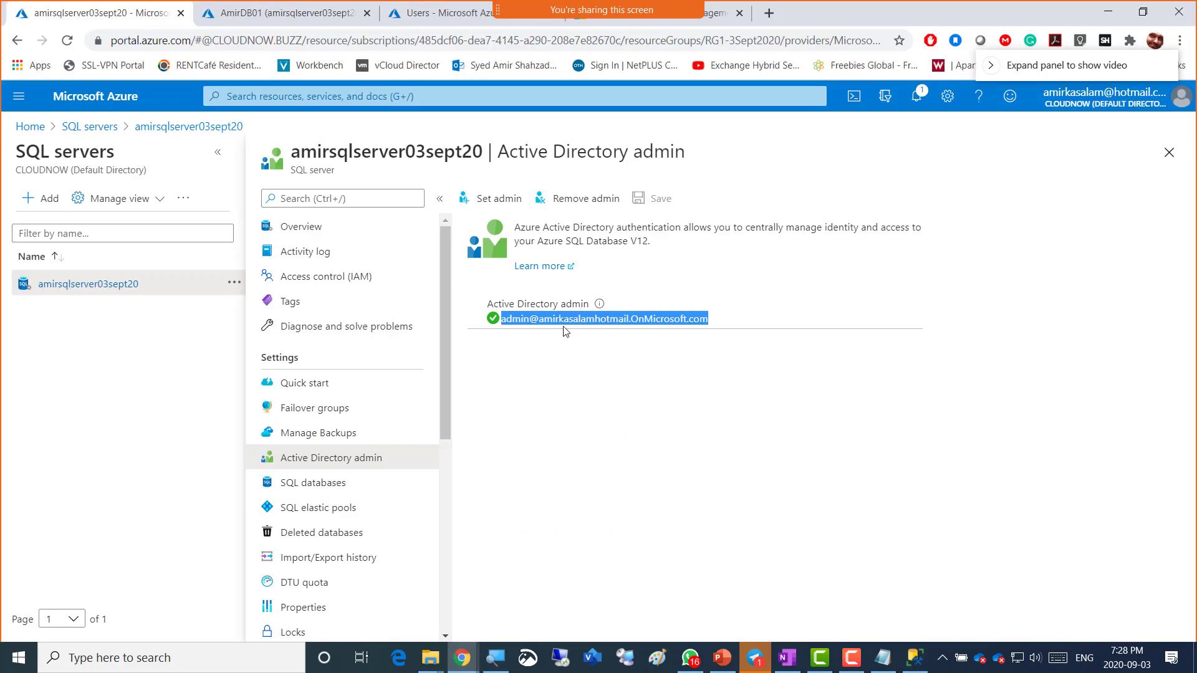
right_click(562, 319)
left_click(578, 330)
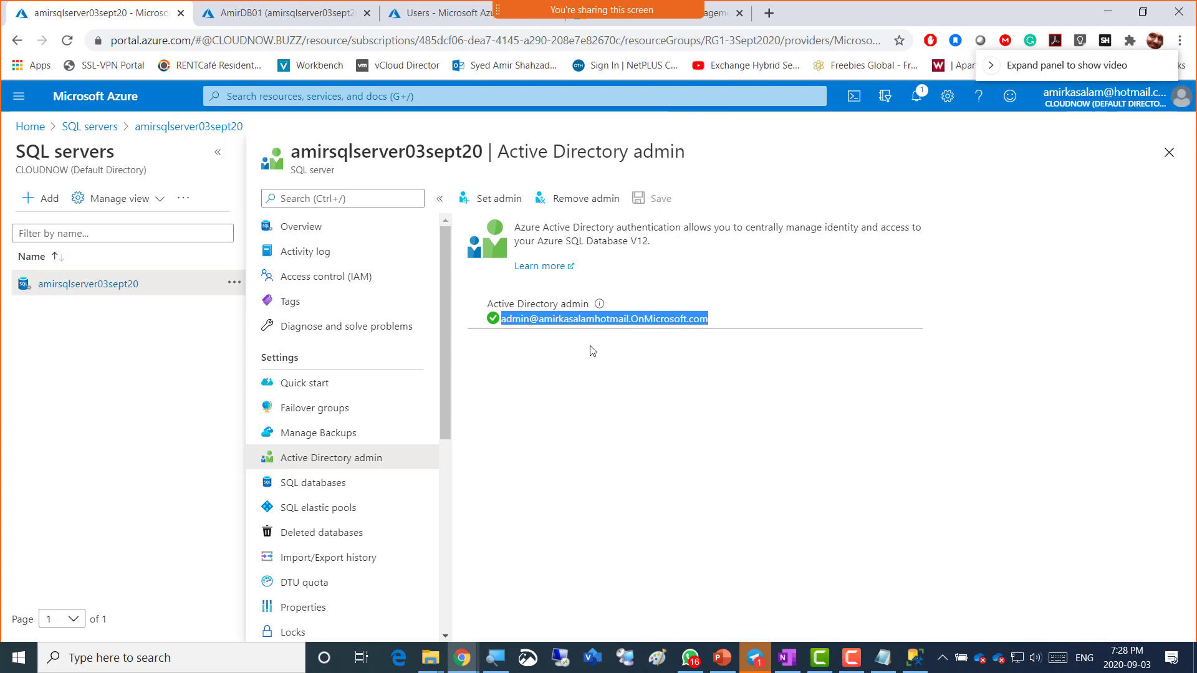
key("alt+Tab")
right_click(588, 271)
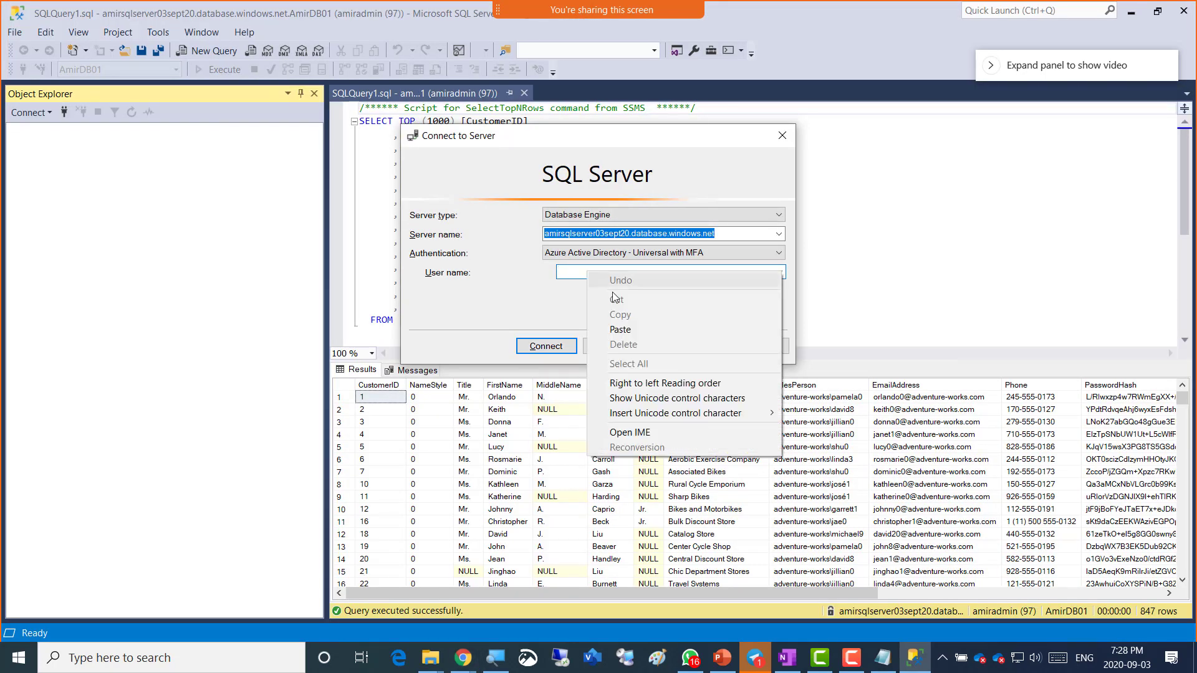
Step: Paste the admin account as user name, connect, and enter the account password, succeeding on the second try
left_click(627, 327)
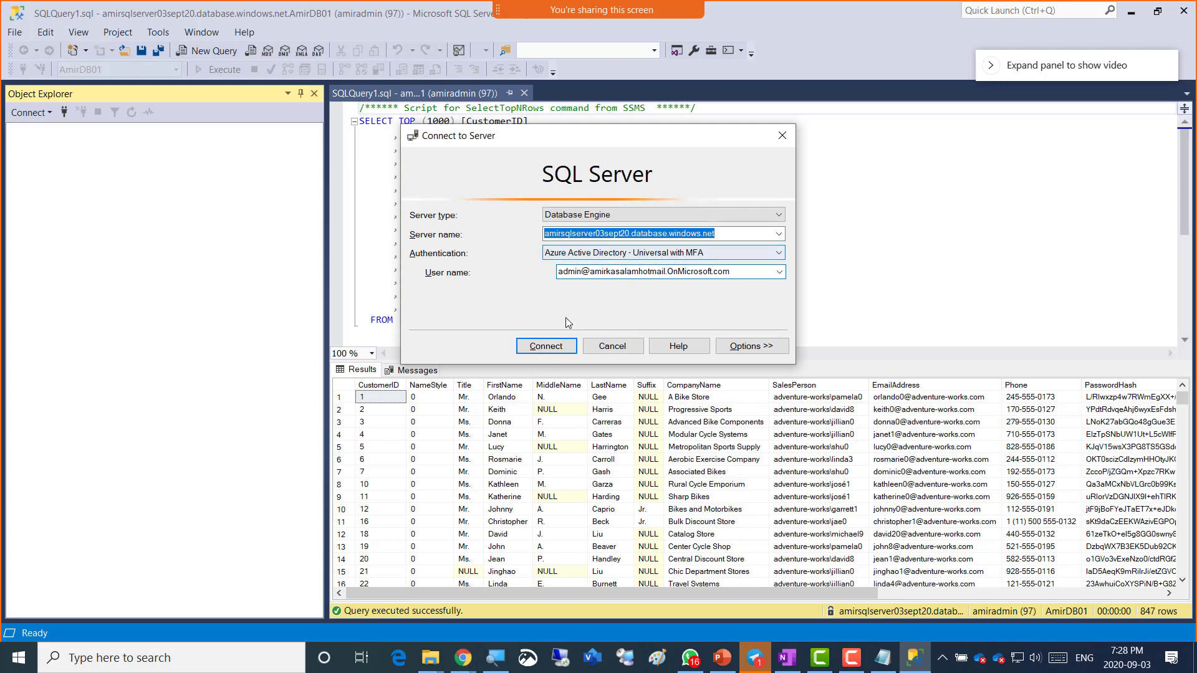
left_click(546, 346)
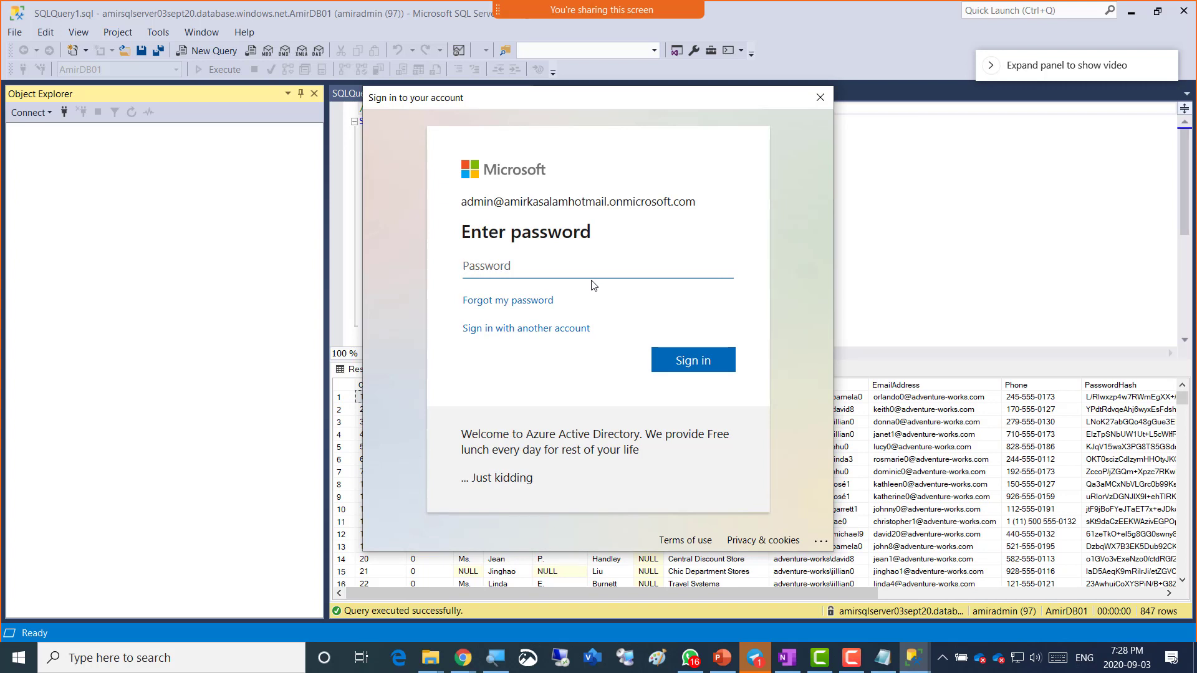
type("•••••••••••")
key("Return")
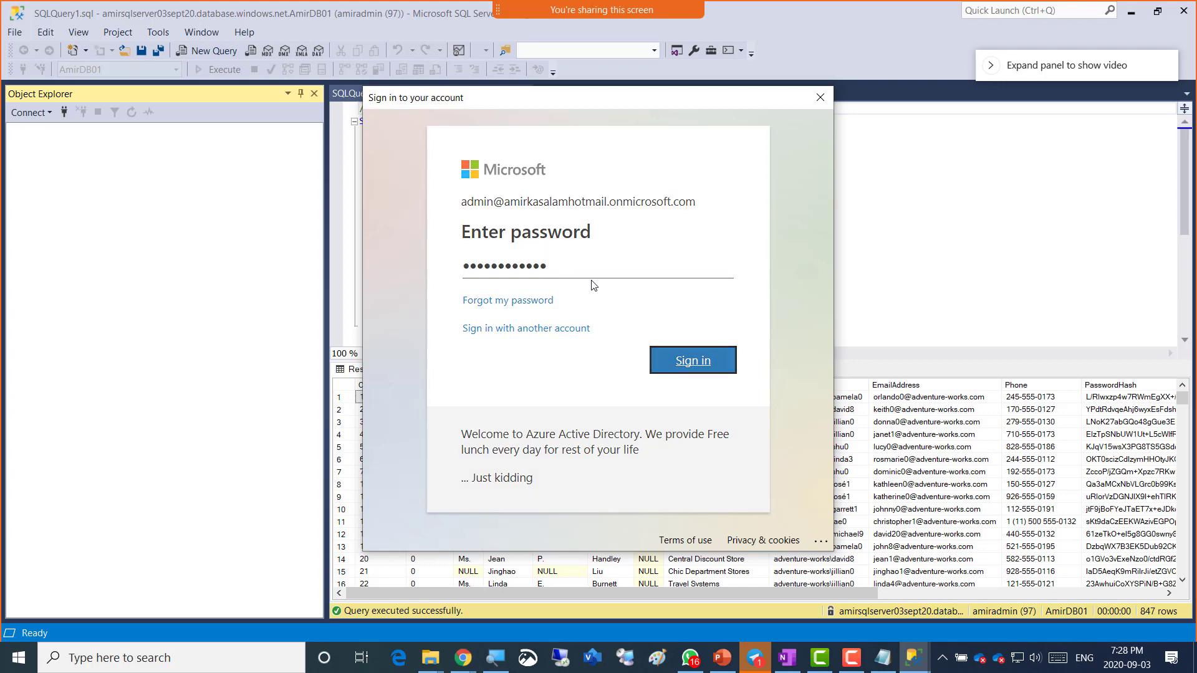
type("•••")
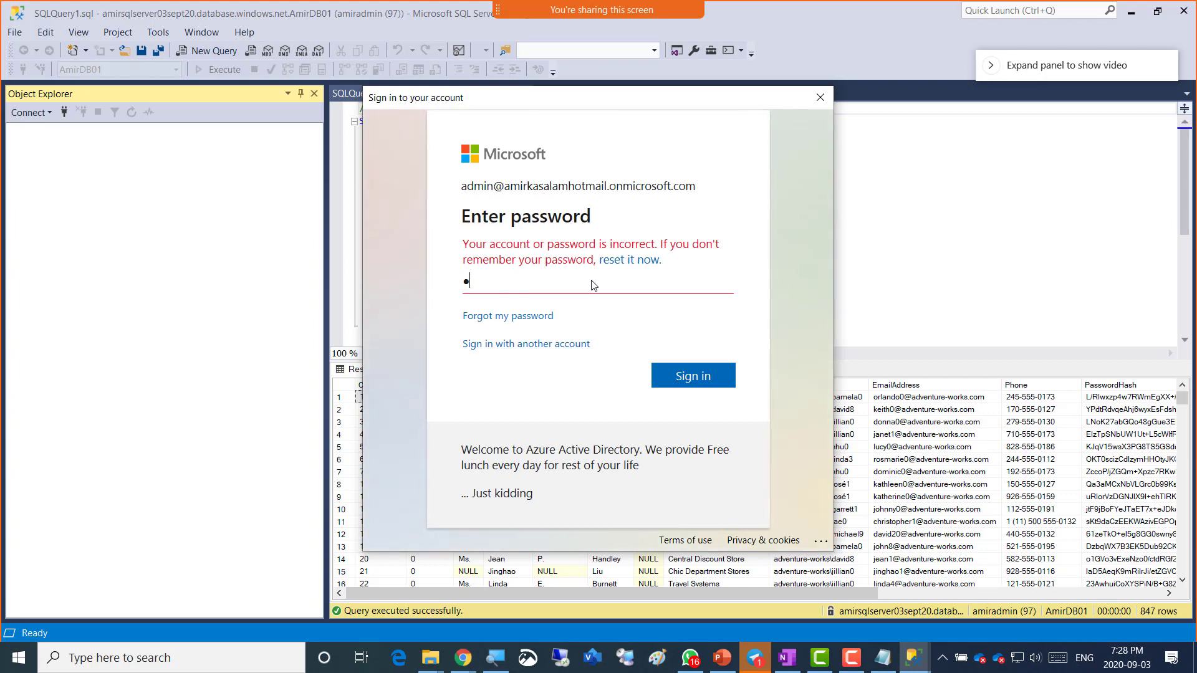
type("••••••••")
key("Return")
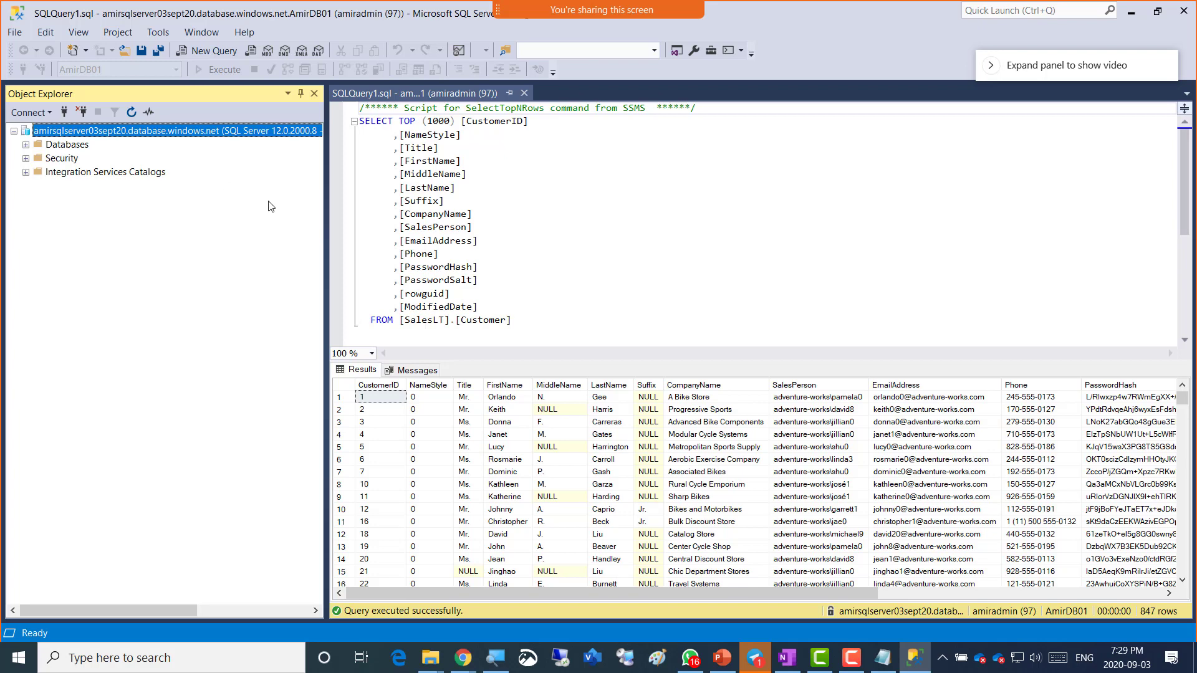
Step: Expand AmirDB01's Security > Users to list dbo, guest, INFORMATION_SCHEMA and sys
left_click(26, 158)
left_click(25, 145)
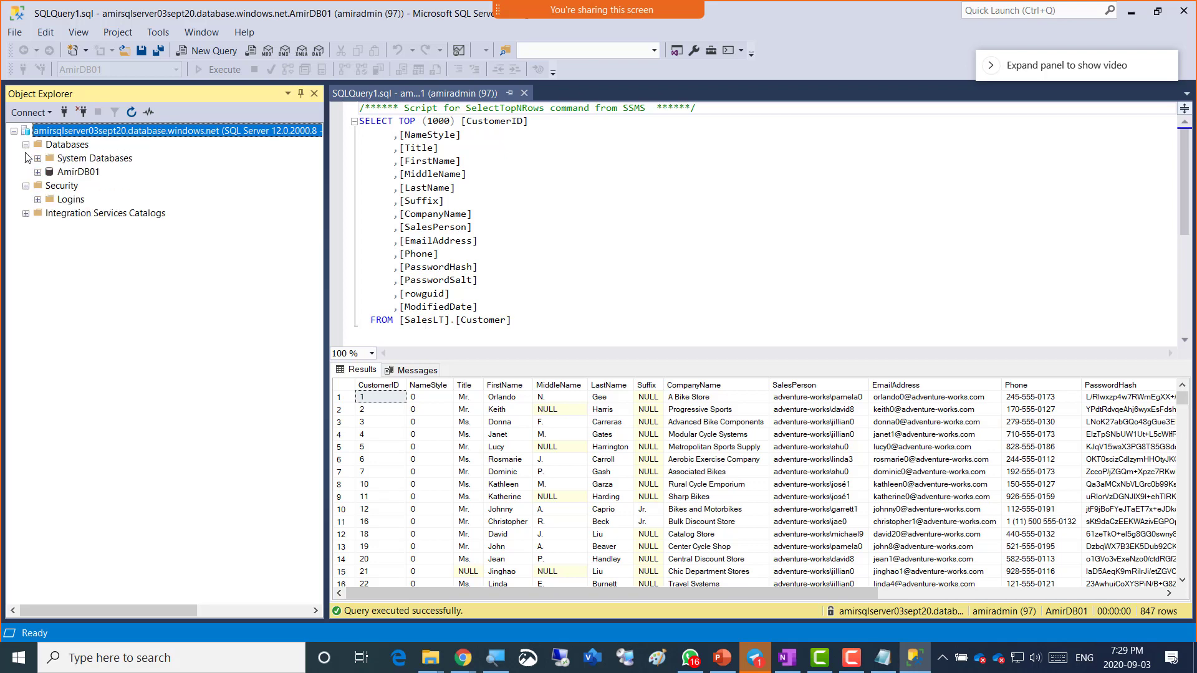
left_click(37, 172)
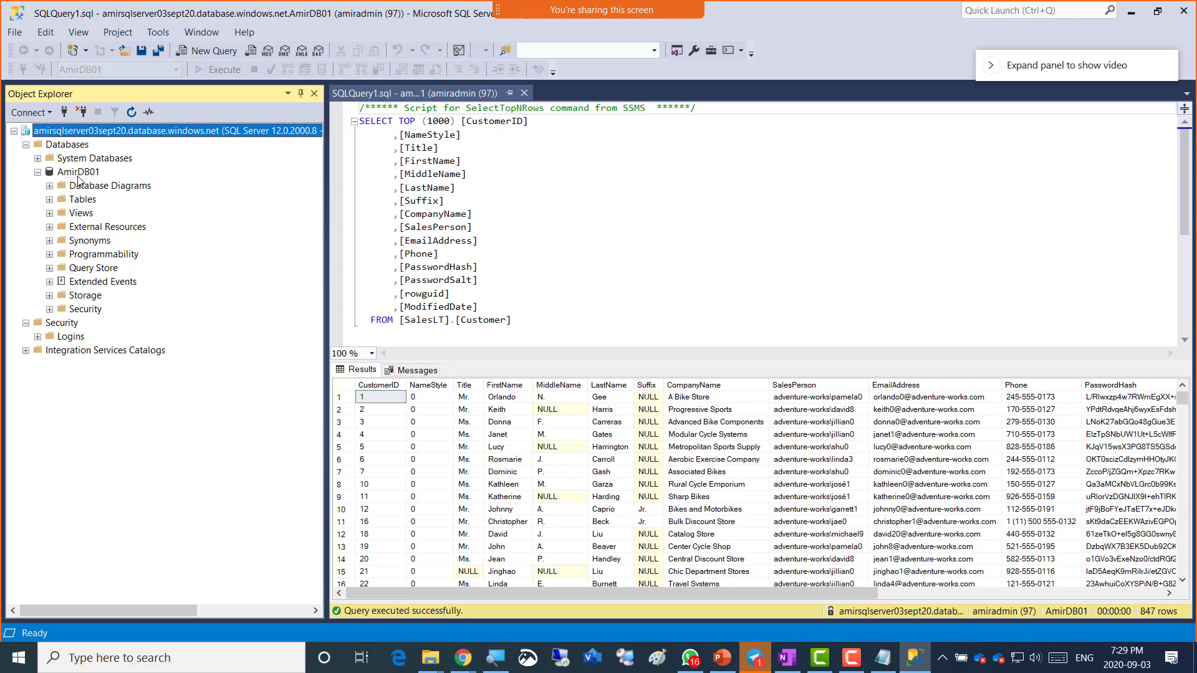
left_click(49, 309)
left_click(87, 326)
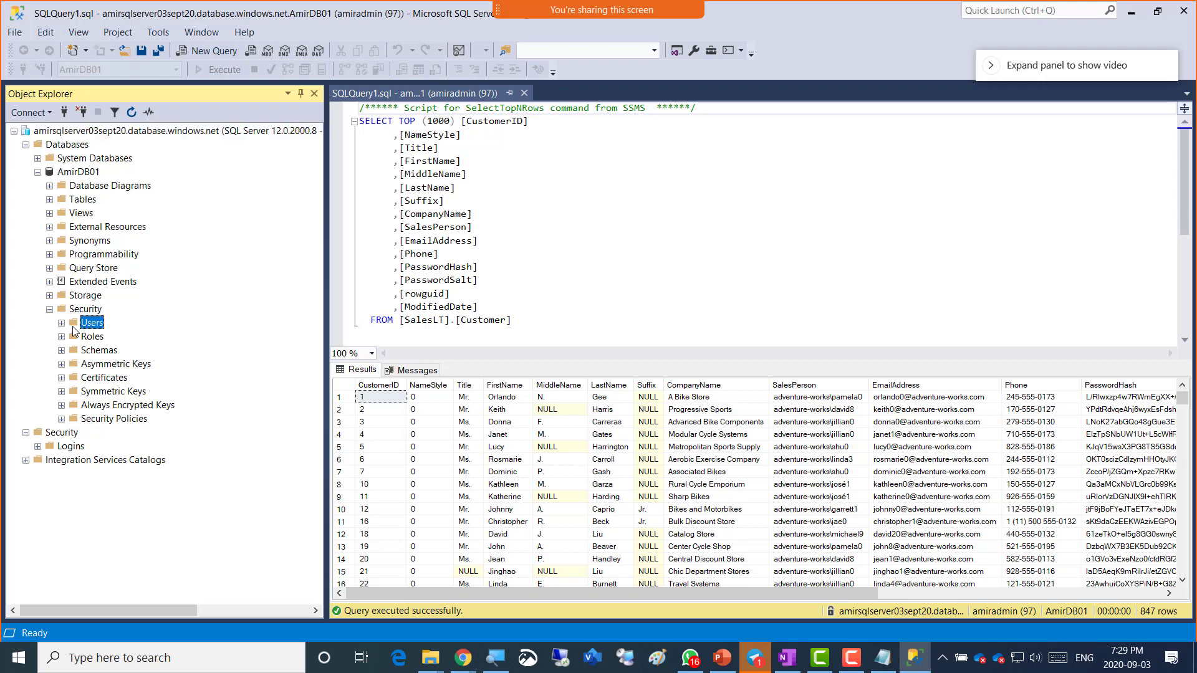
left_click(61, 323)
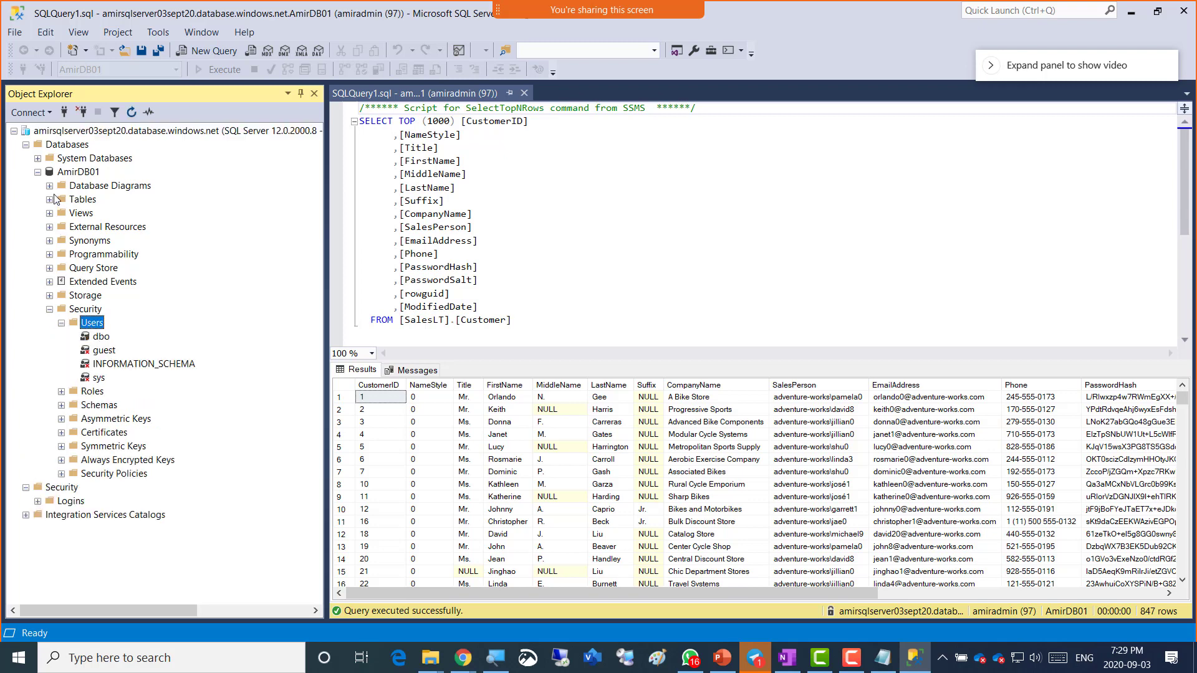
Step: Expand AmirDB01's Tables and select SalesLT.Customer
left_click(37, 173)
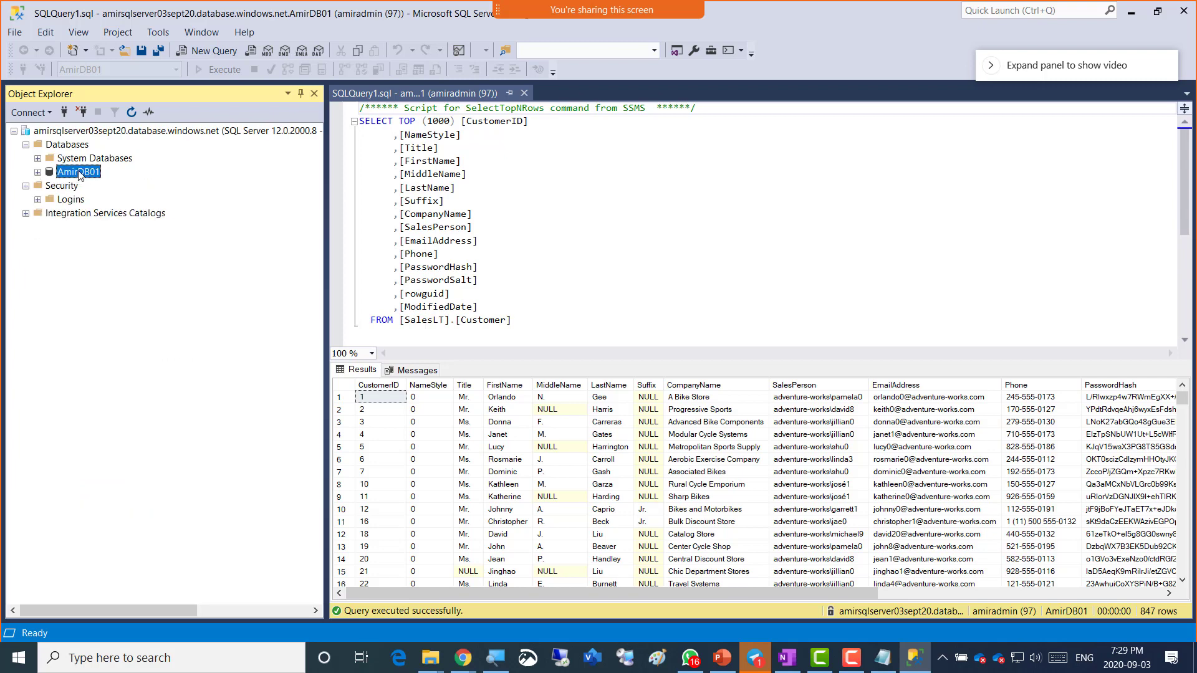
left_click(38, 173)
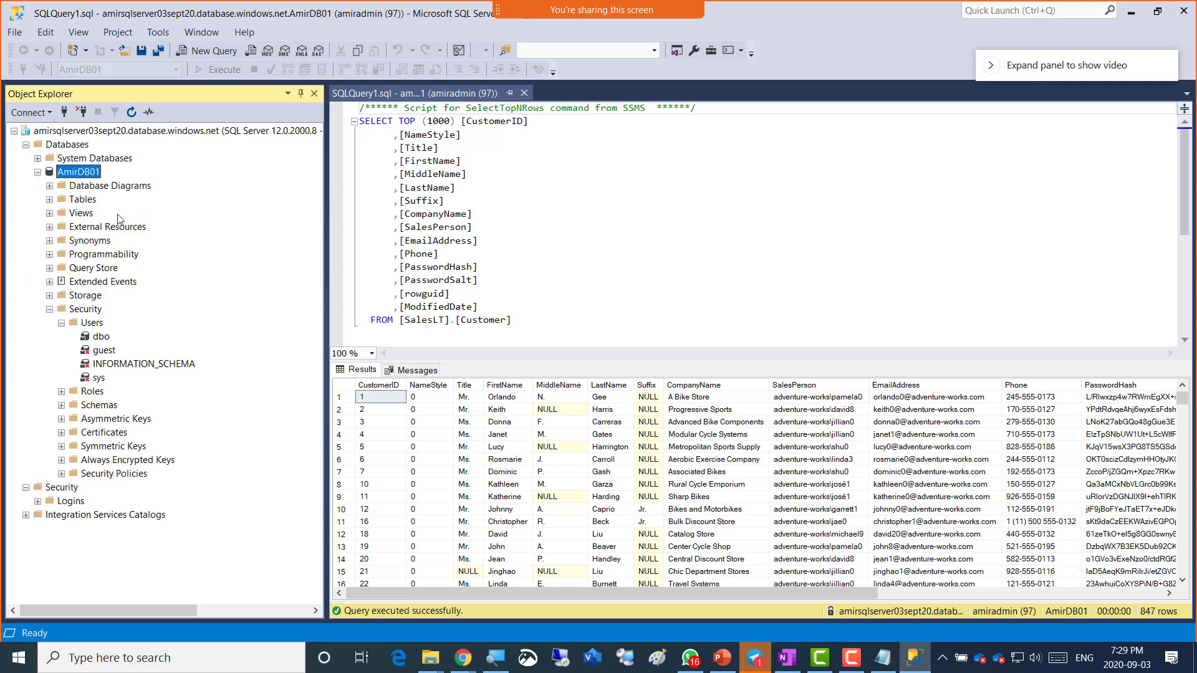
left_click(49, 200)
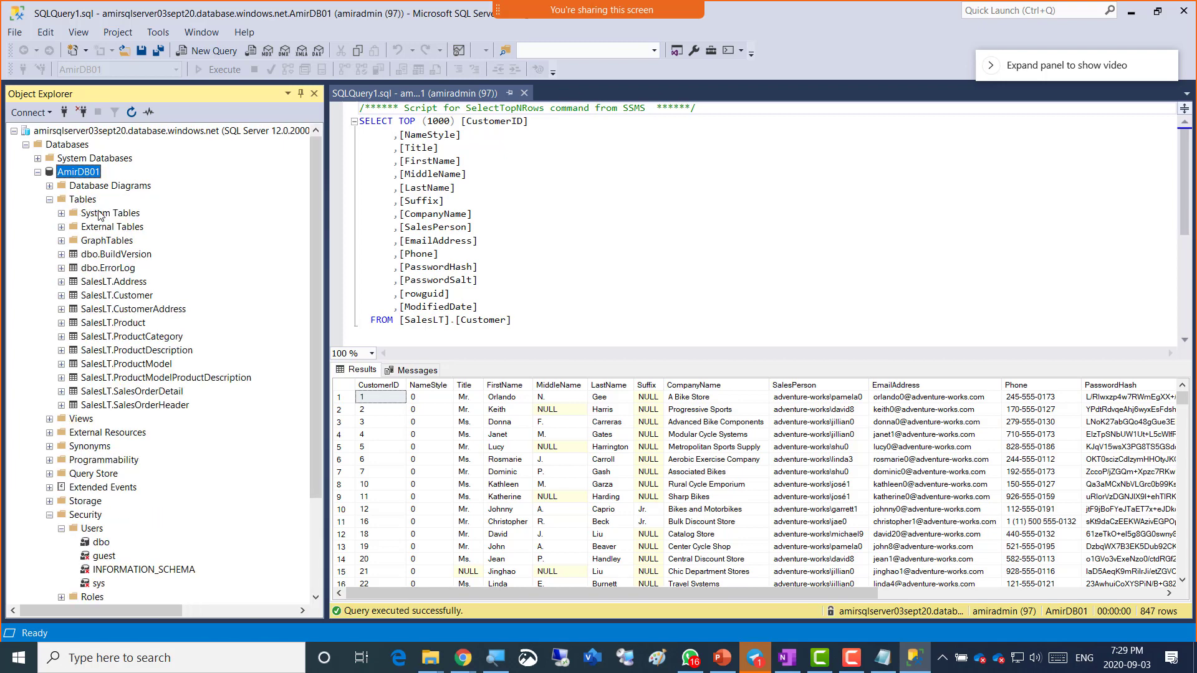
left_click(134, 302)
Step: Run Select Top 1000 Rows on SalesLT.Customer as the Azure AD admin, returning 847 rows
right_click(134, 302)
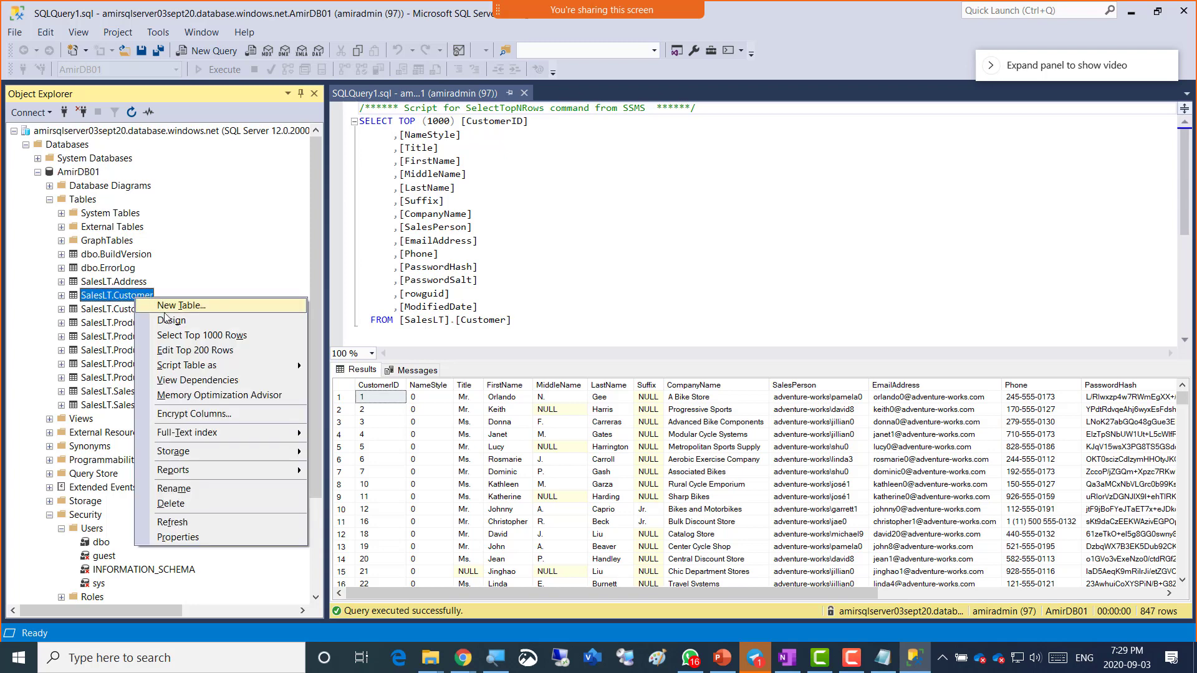
left_click(198, 340)
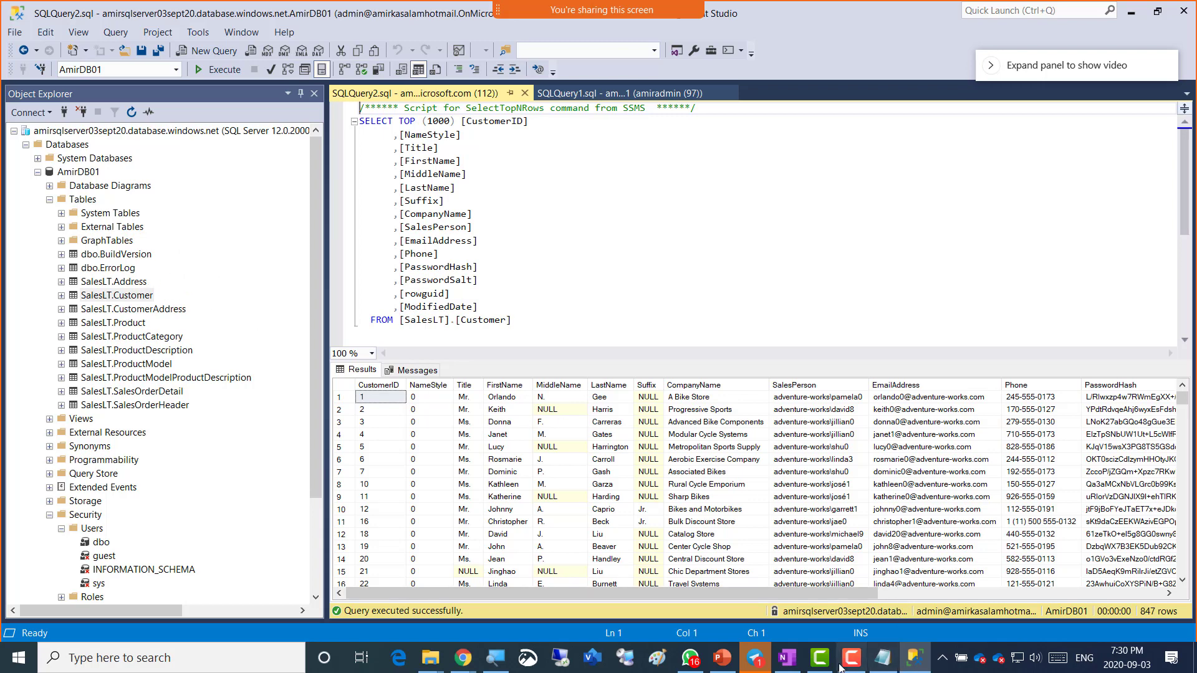
mouse_move(843, 666)
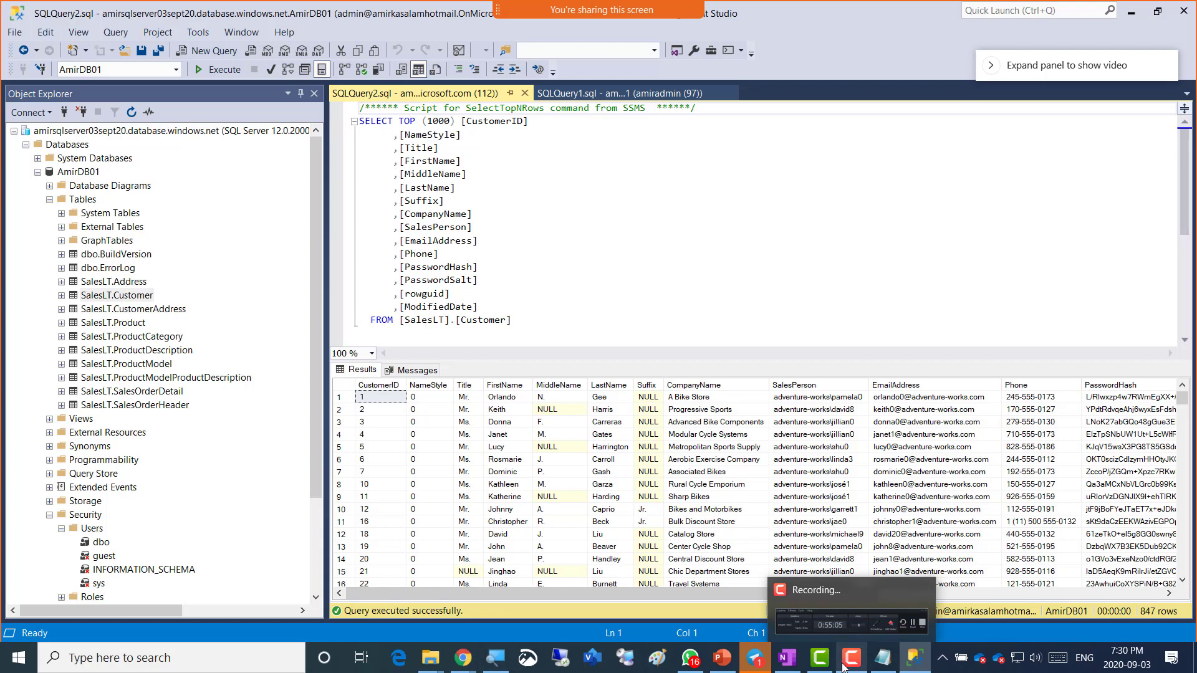
key("XF86AudioMicMute")
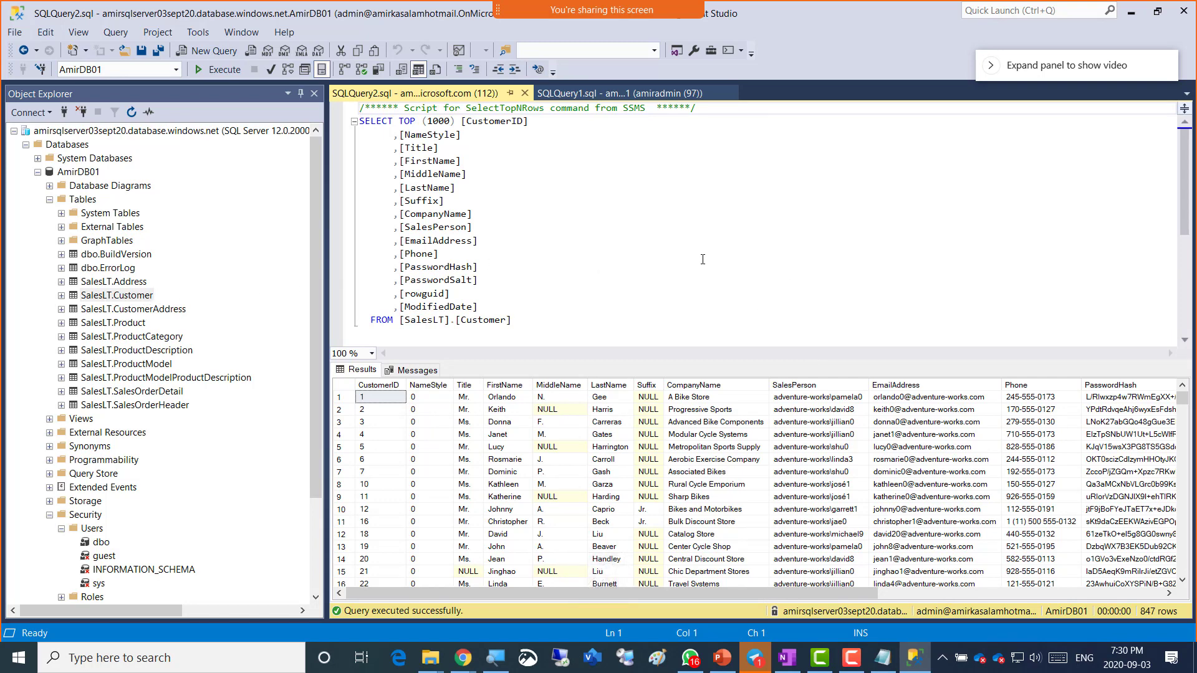
Step: Return to PowerPoint and advance from slide 40 to slide 44 on adding a Reader-only Azure user
left_click(722, 659)
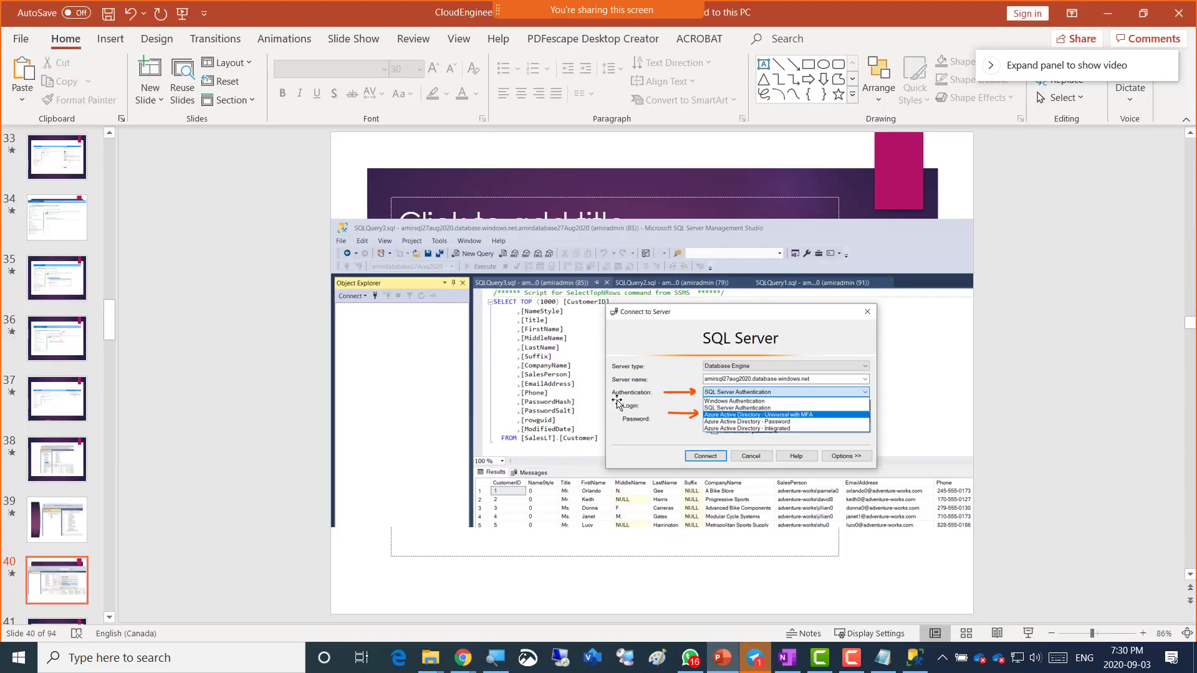
scroll(622, 416, "down", 1)
scroll(618, 403, "down", 1)
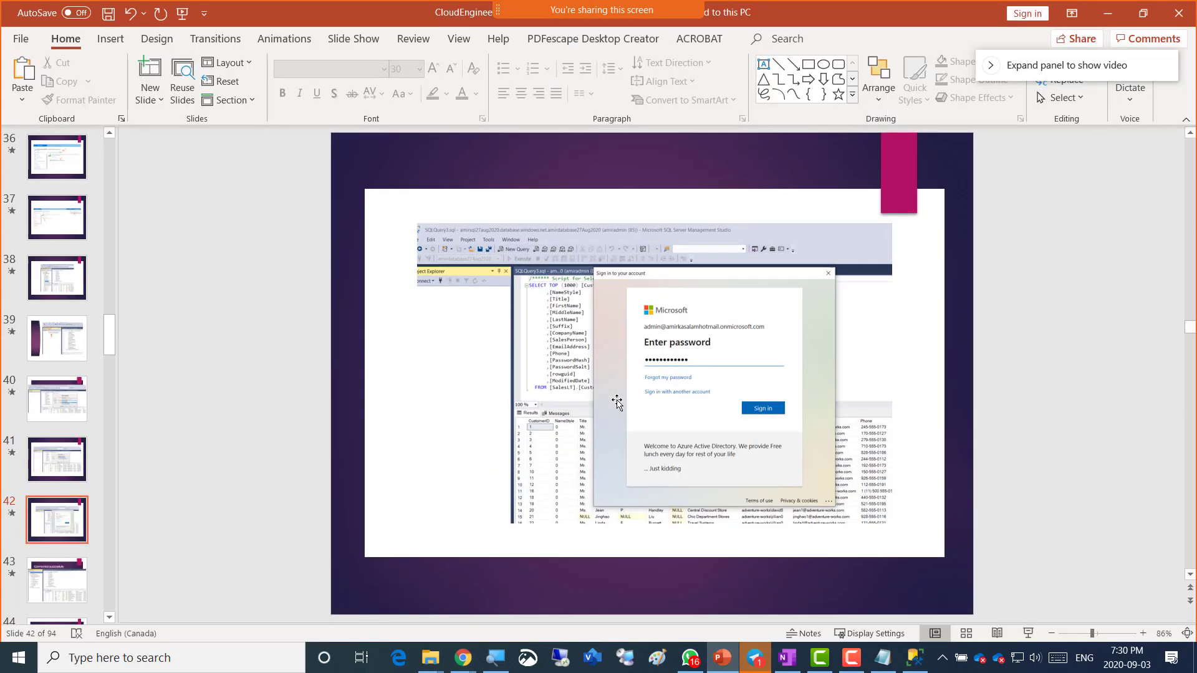
scroll(617, 403, "down", 1)
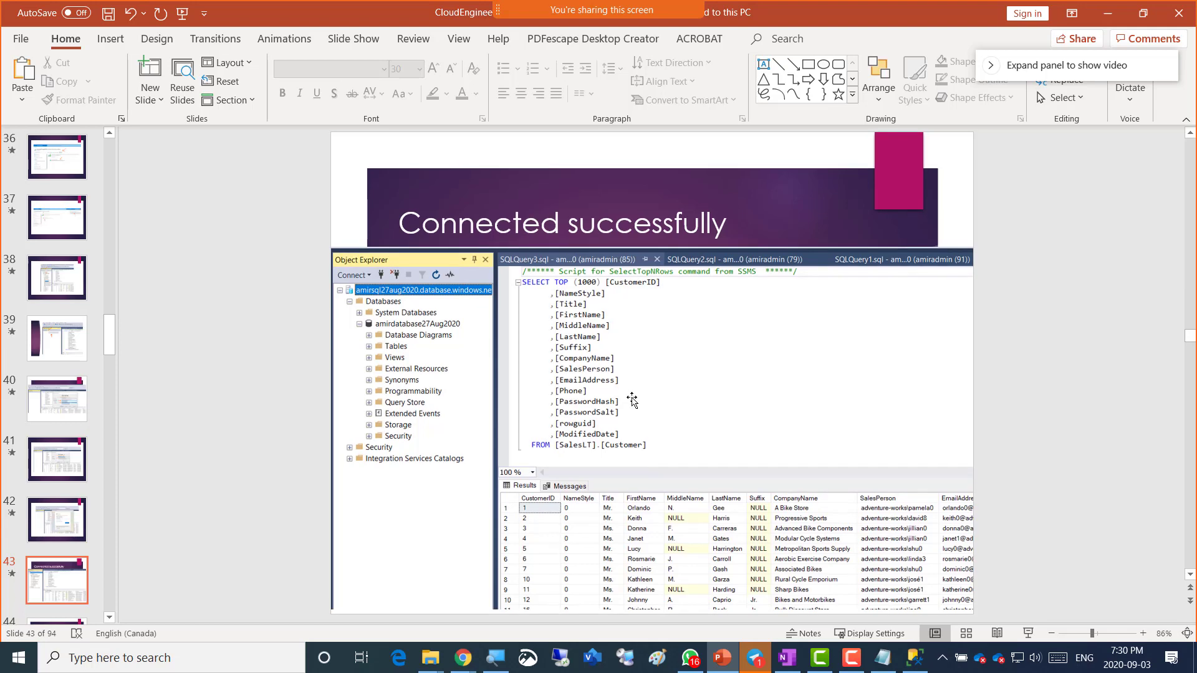
scroll(631, 400, "down", 1)
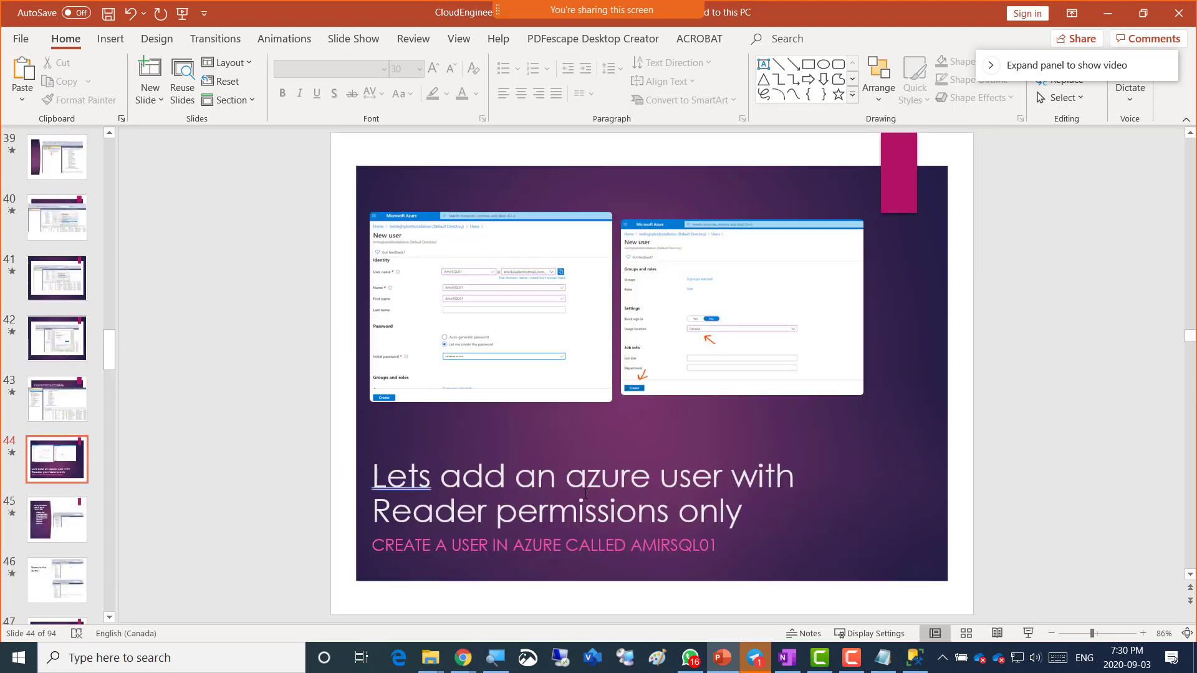
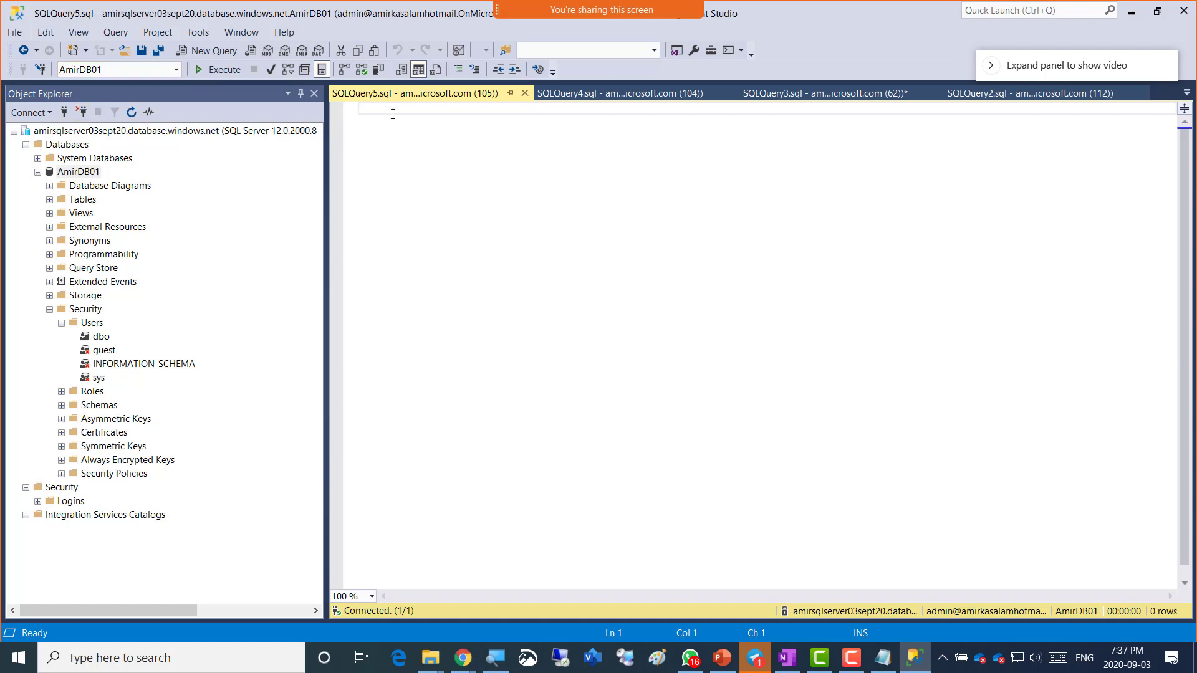
Step: Paste the CREATE USER and ALTER ROLE db_datareader statements, fixing line 1's user name to suffix 07
key("ctrl+v")
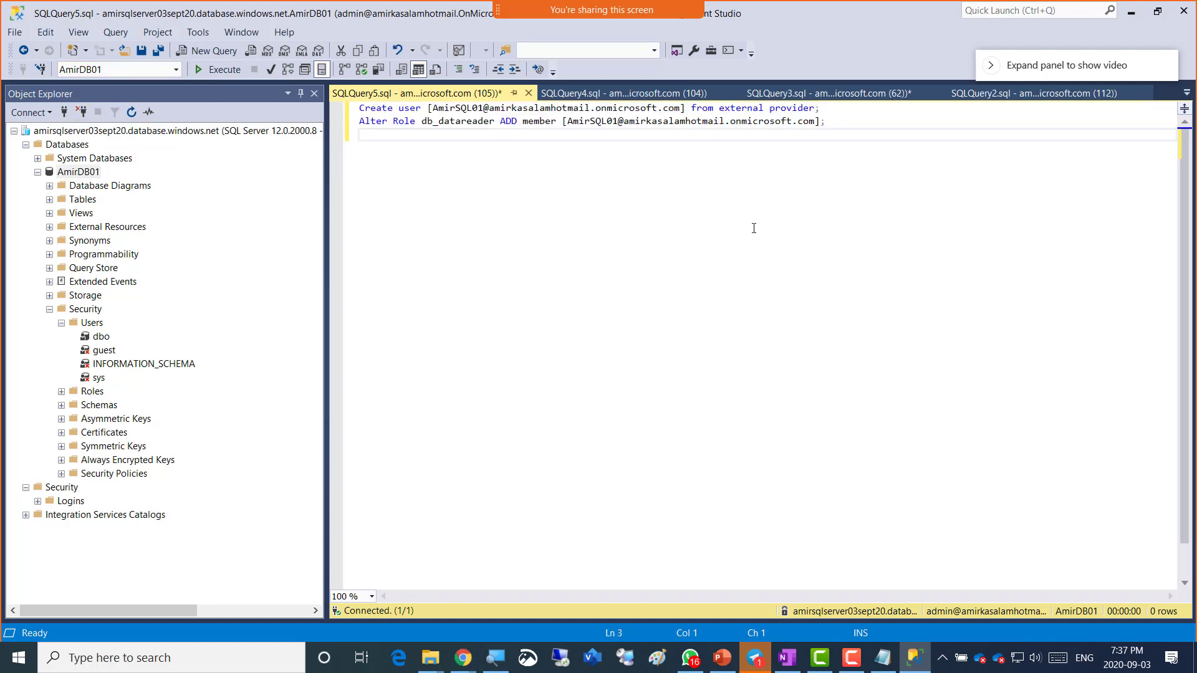
key("Up")
key("Up")
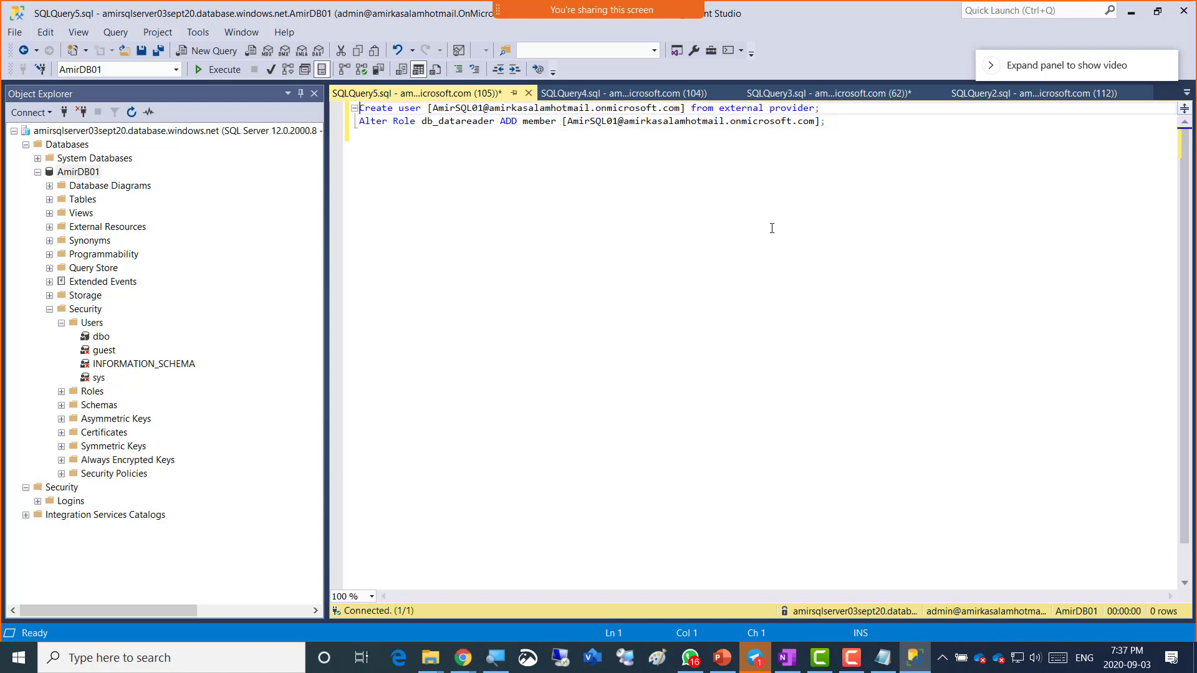
key("Right")
key("Right")
key("Right")
key("Right")
key("Right")
key("Right")
key("Right")
key("Right")
key("Right")
key("Right")
key("Right")
key("Right")
key("shift+Right")
key("shift+Right")
key("shift+Right")
key("Delete")
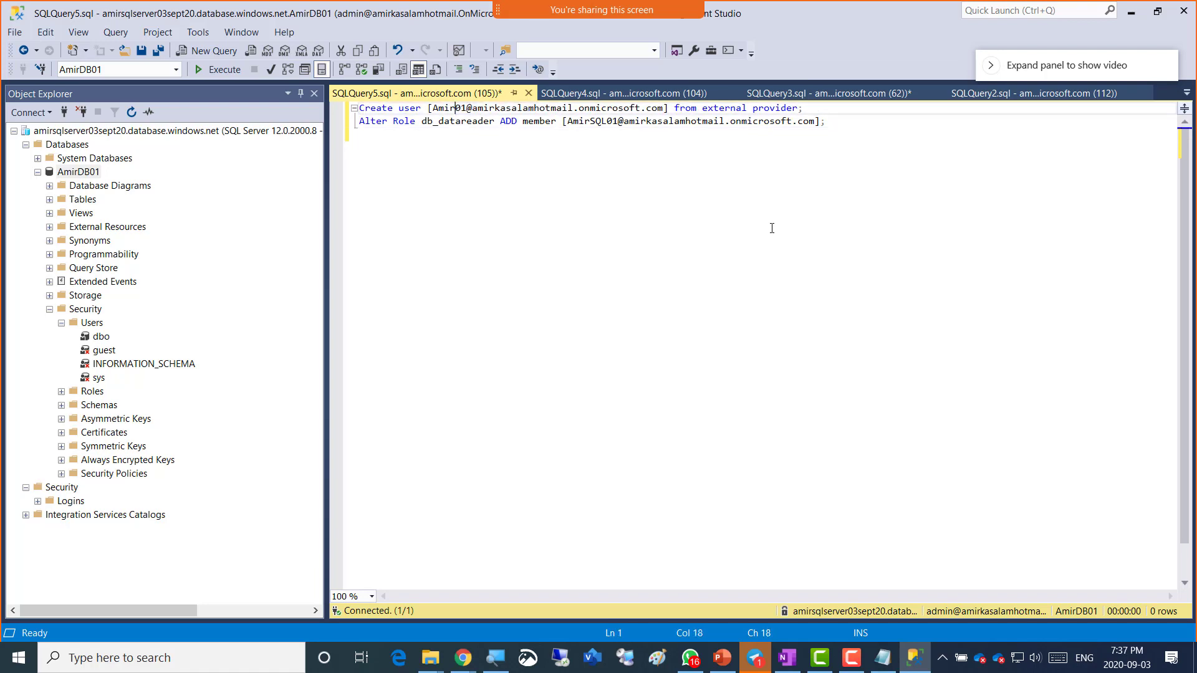
key("Right")
key("BackSpace")
type("7")
key("shift+Left")
key("shift+Left")
key("shift+Left")
key("shift+Left")
key("shift+Left")
key("shift+Left")
key("ctrl+c")
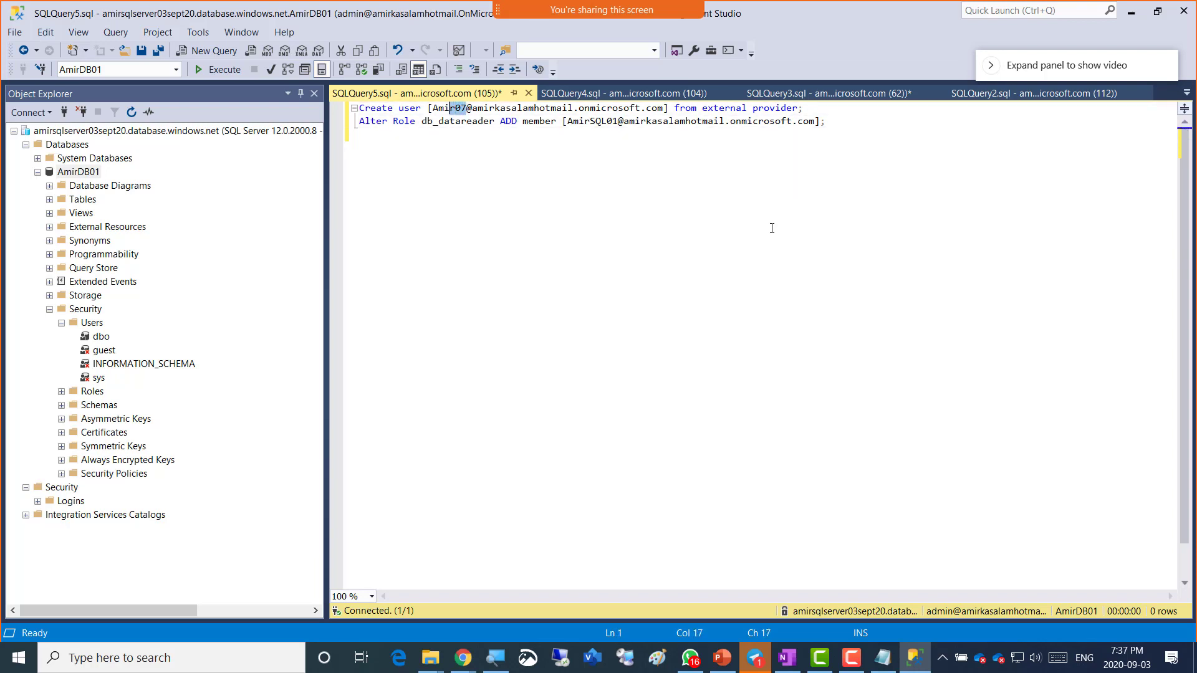
Step: Replace the user name in the ALTER ROLE line with the corrected Azure AD user name
key("Down")
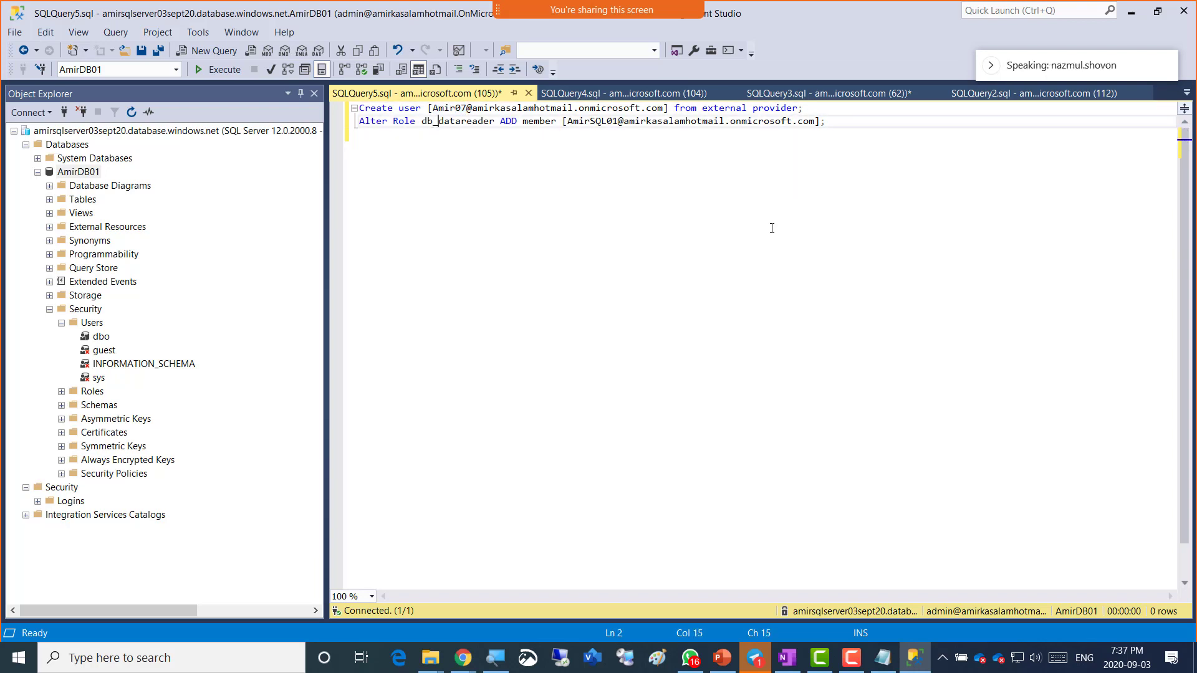
key("ctrl+Right")
key("ctrl+Right")
key("ctrl+Right")
key("ctrl+Right")
key("shift+Right")
key("shift+Right")
key("shift+Right")
key("shift+Right")
key("shift+Right")
key("shift+Right")
key("shift+Right")
key("shift+Right")
key("shift+Right")
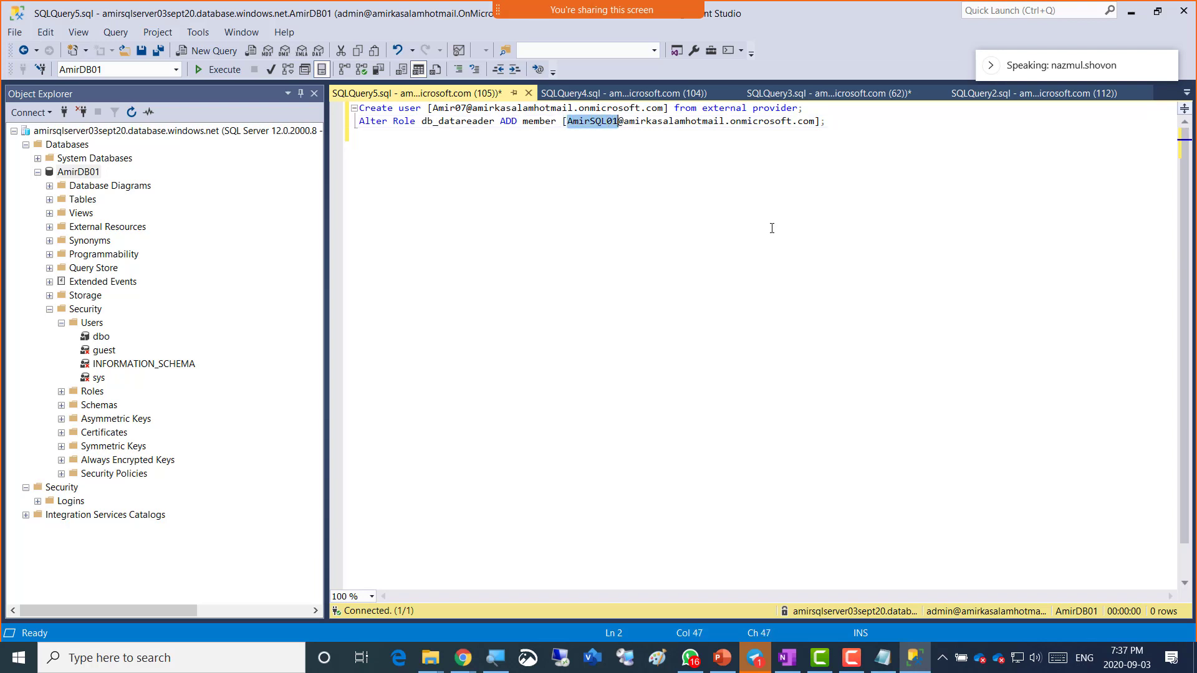
key("ctrl+v")
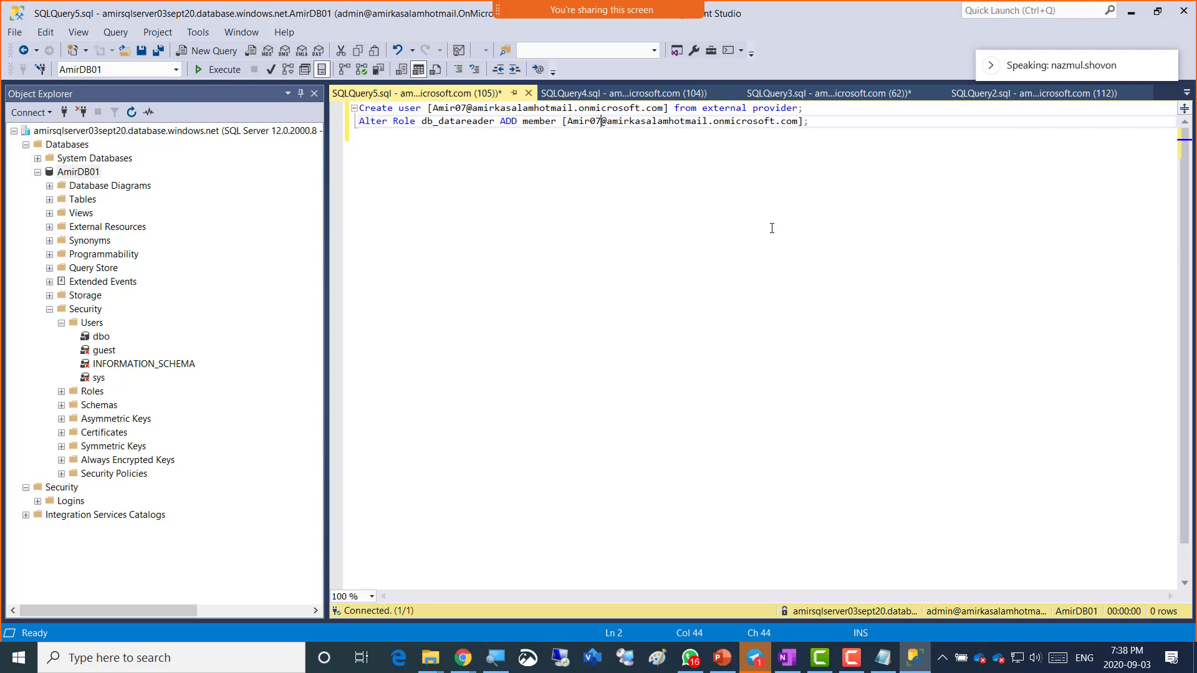
key("Up")
key("Left")
key("Left")
key("Left")
key("Left")
key("Left")
key("Left")
key("Left")
key("Left")
key("Left")
key("Left")
key("Left")
key("Left")
key("Left")
key("Left")
key("Left")
key("Left")
key("Left")
key("Left")
key("Left")
key("Left")
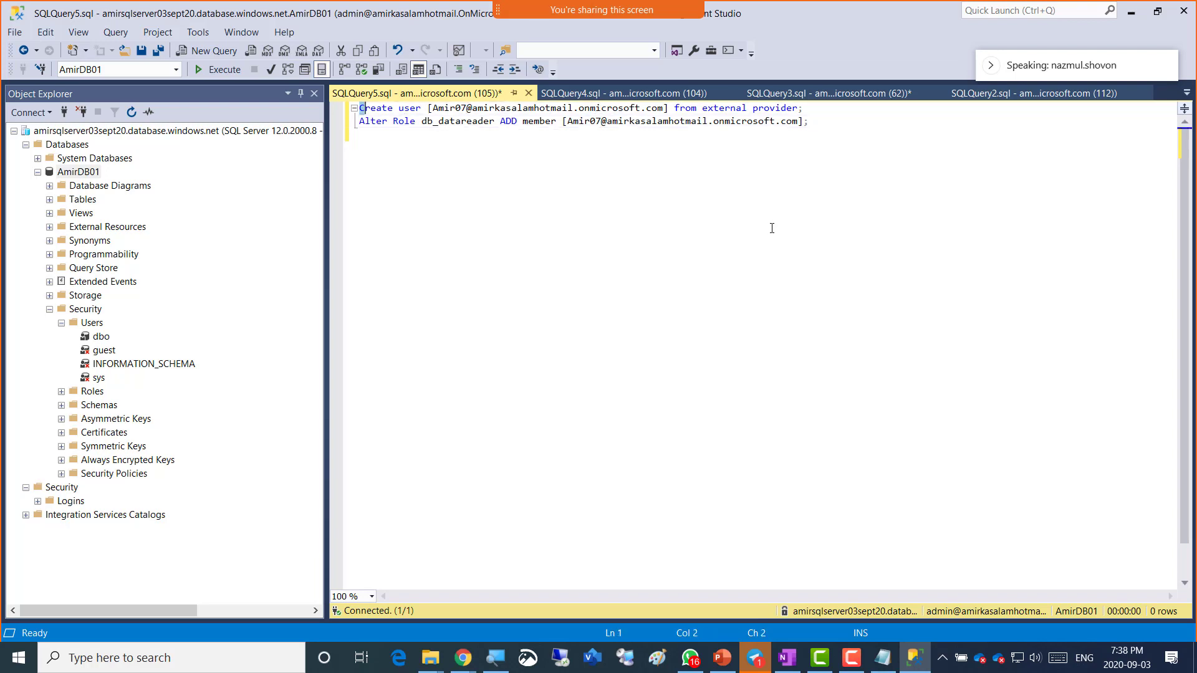
key("shift+Right")
key("shift+Right")
key("shift+Right")
key("shift+Right")
key("shift+Right")
key("shift+Right")
key("shift+Right")
key("shift+Right")
key("shift+Right")
key("shift+Right")
key("shift+Right")
key("shift+Right")
key("shift+Right")
key("shift+Right")
key("shift+Right")
key("shift+Right")
key("shift+Right")
key("shift+Right")
key("shift+Right")
key("shift+Right")
key("shift+Right")
key("shift+Right")
key("shift+Right")
key("shift+Right")
key("shift+Right")
key("shift+Right")
key("shift+Right")
key("shift+Right")
key("shift+Right")
key("shift+Right")
key("shift+Right")
key("shift+Right")
key("shift+Right")
key("shift+Right")
key("shift+Right")
key("shift+Right")
key("shift+Right")
key("shift+Right")
key("shift+Right")
key("shift+Right")
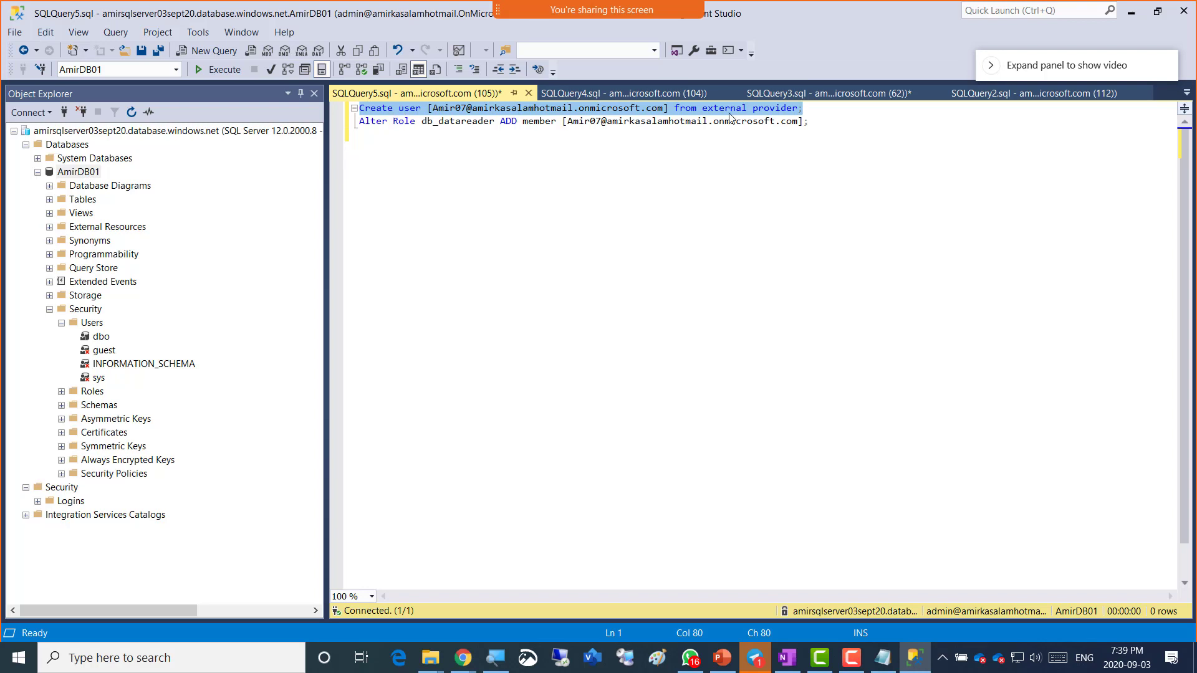
Step: Execute the CREATE USER line, then the ALTER ROLE db_datareader ADD MEMBER line, separately
left_click(814, 144)
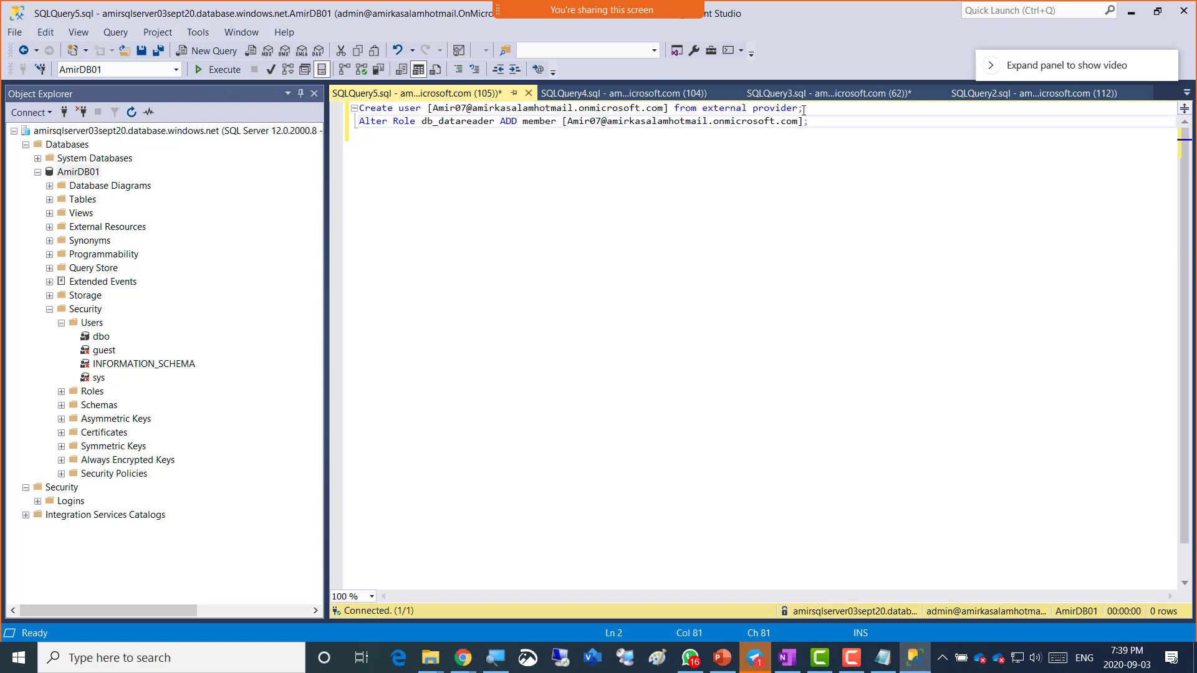
left_click_drag(804, 110, 362, 110)
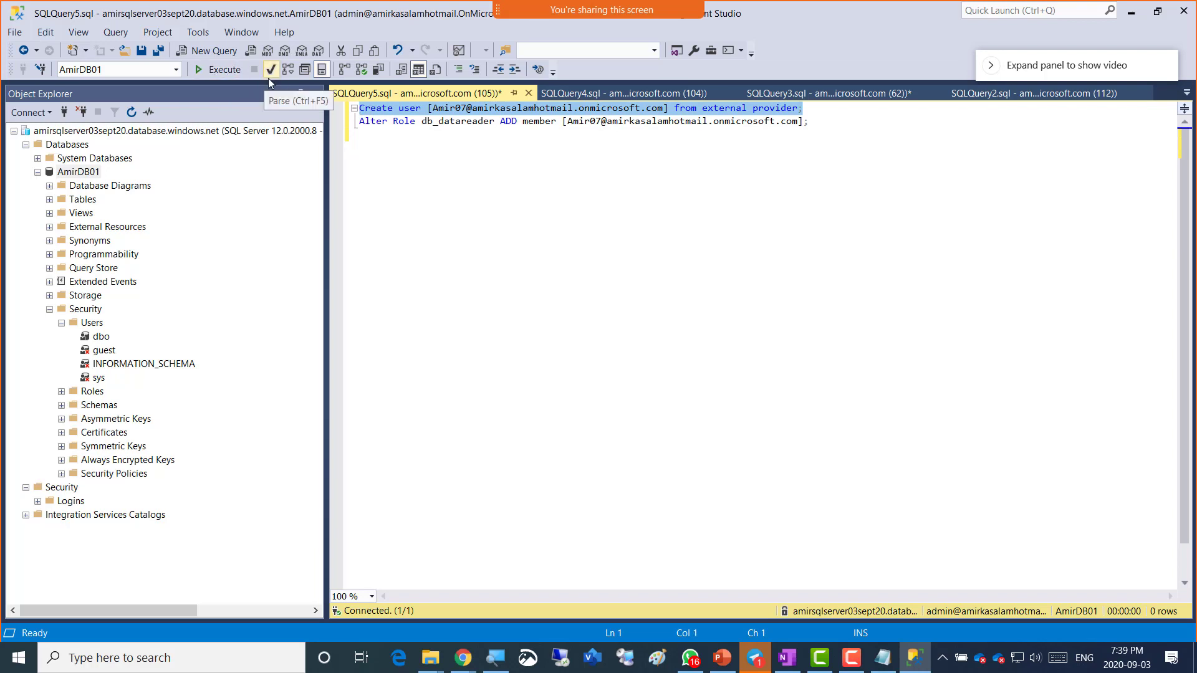
left_click(223, 71)
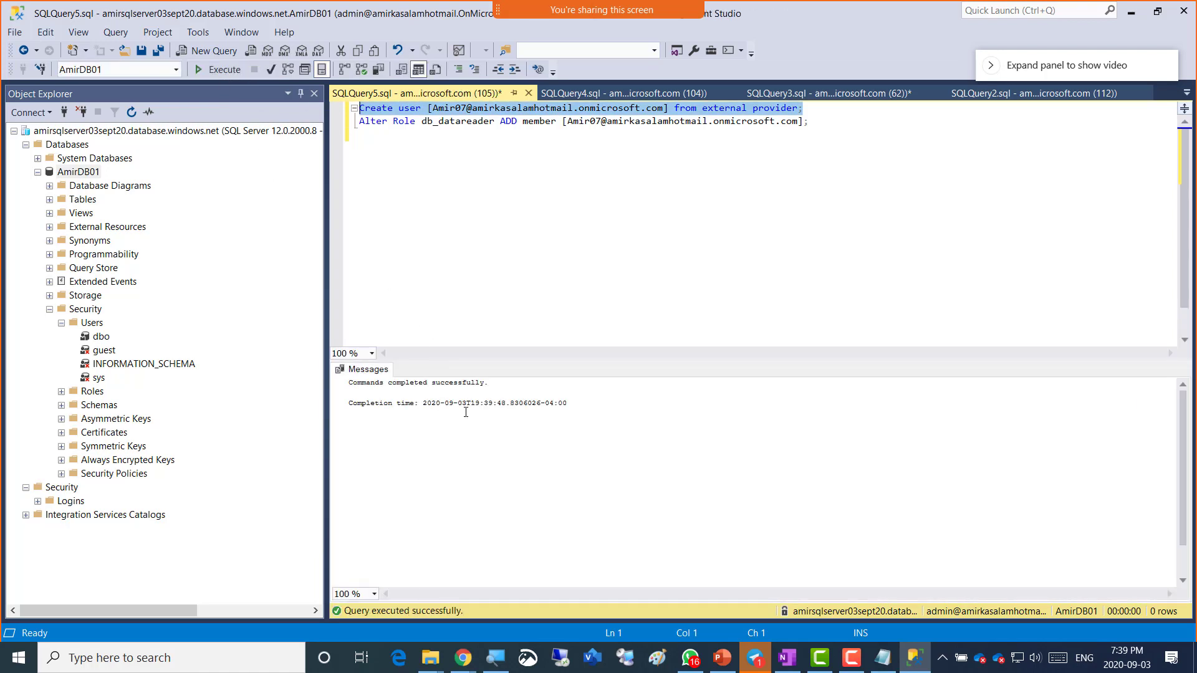
left_click_drag(810, 122, 362, 126)
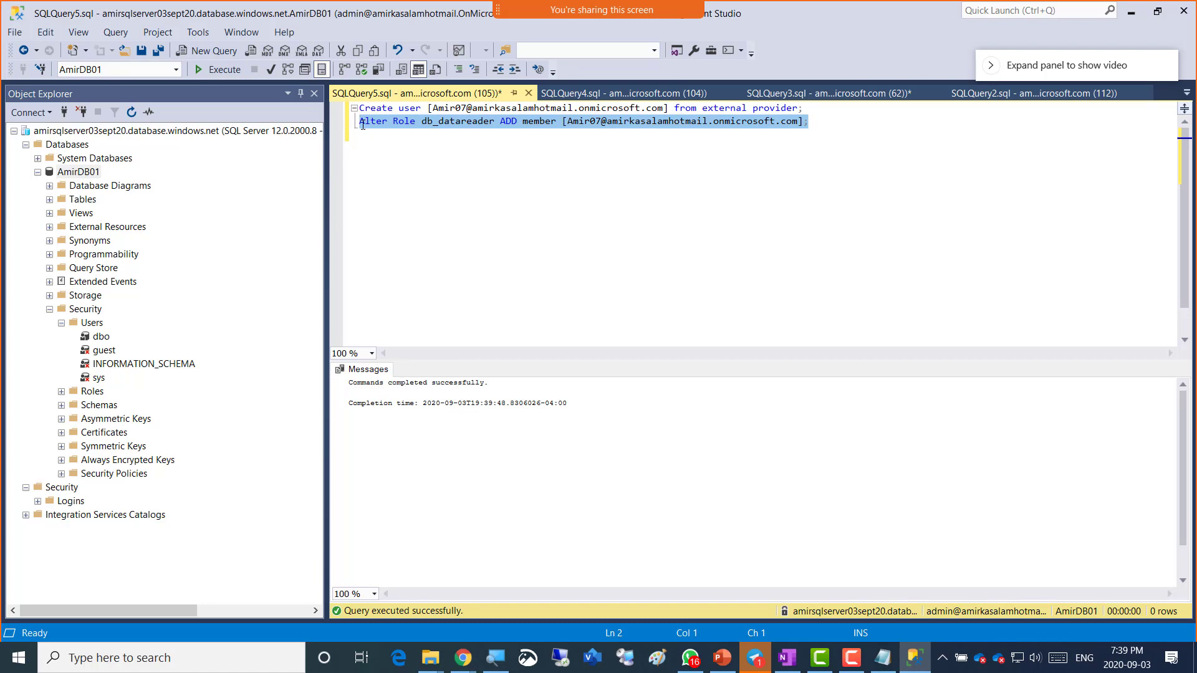
left_click(215, 70)
Step: Refresh Object Explorer and select the new Azure AD user under AmirDB01 > Security > Users
left_click(132, 112)
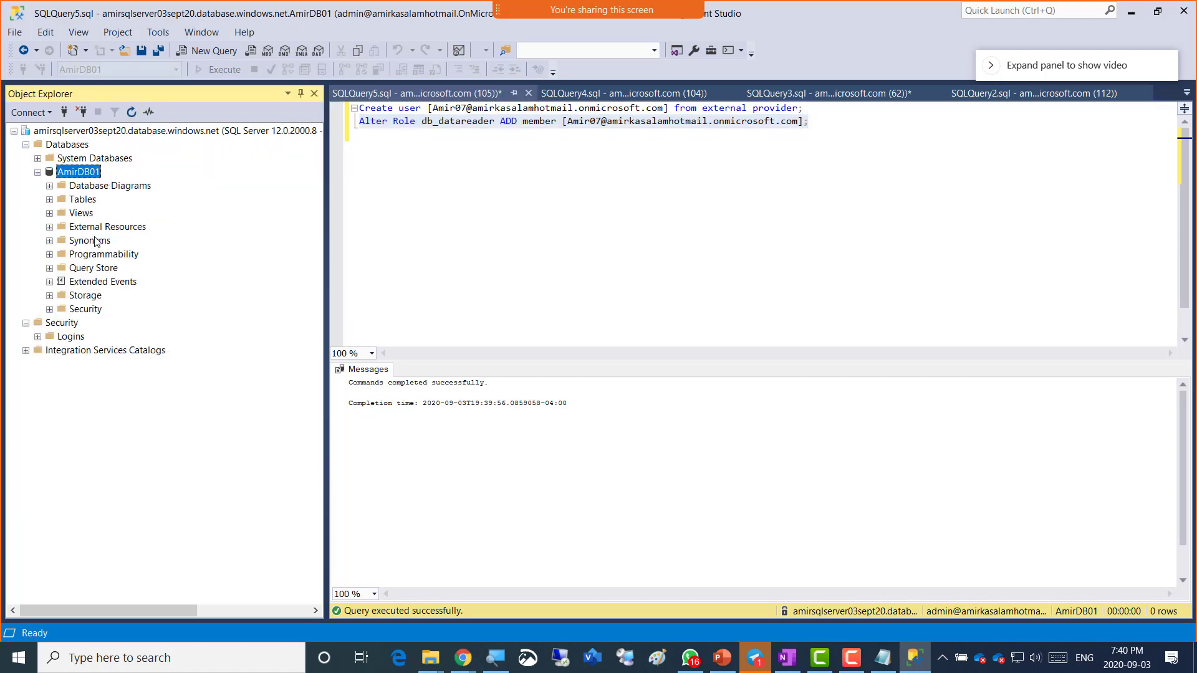
left_click(49, 309)
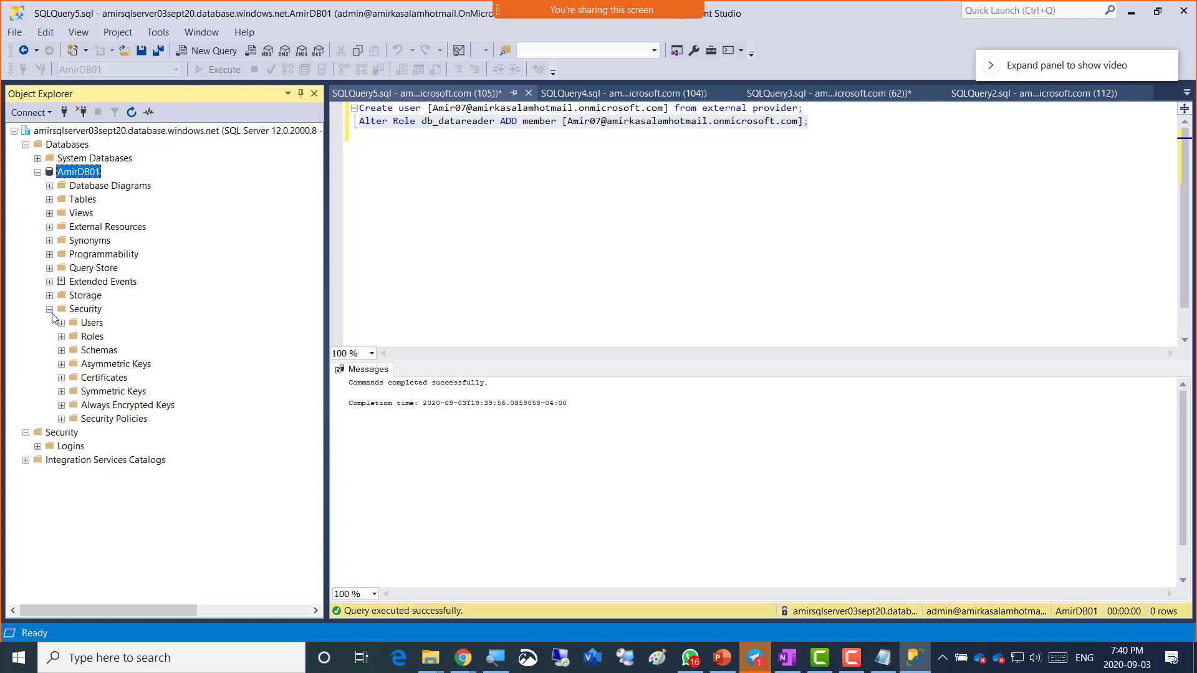
left_click(61, 323)
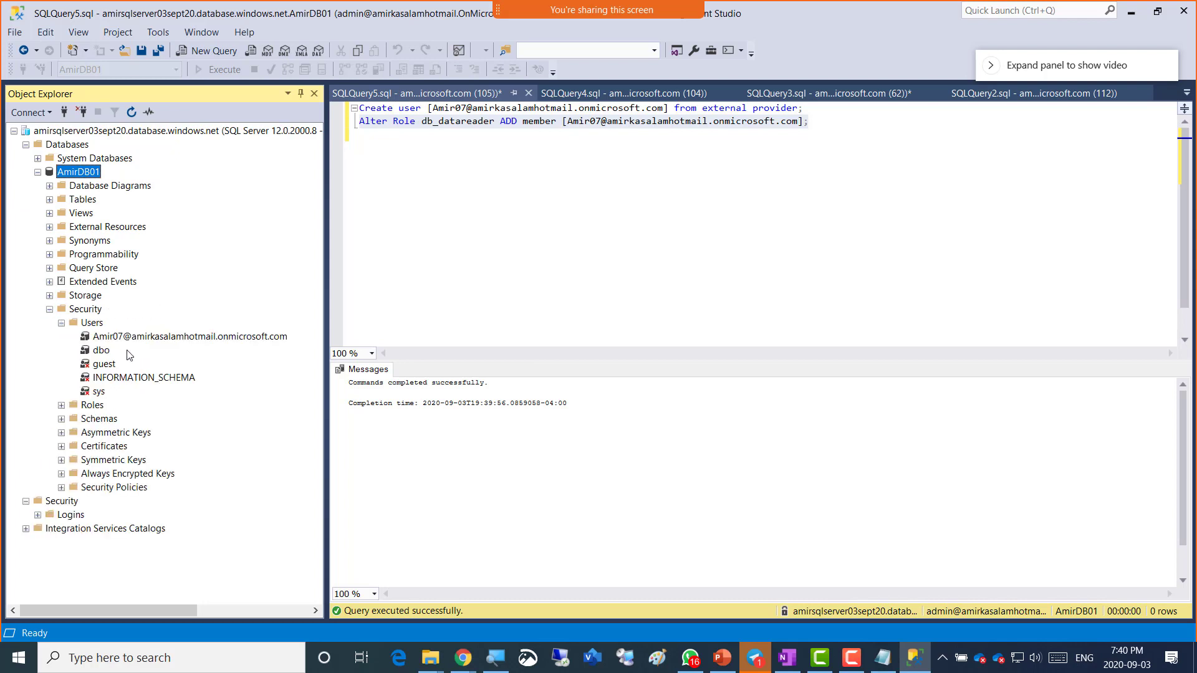
left_click(150, 339)
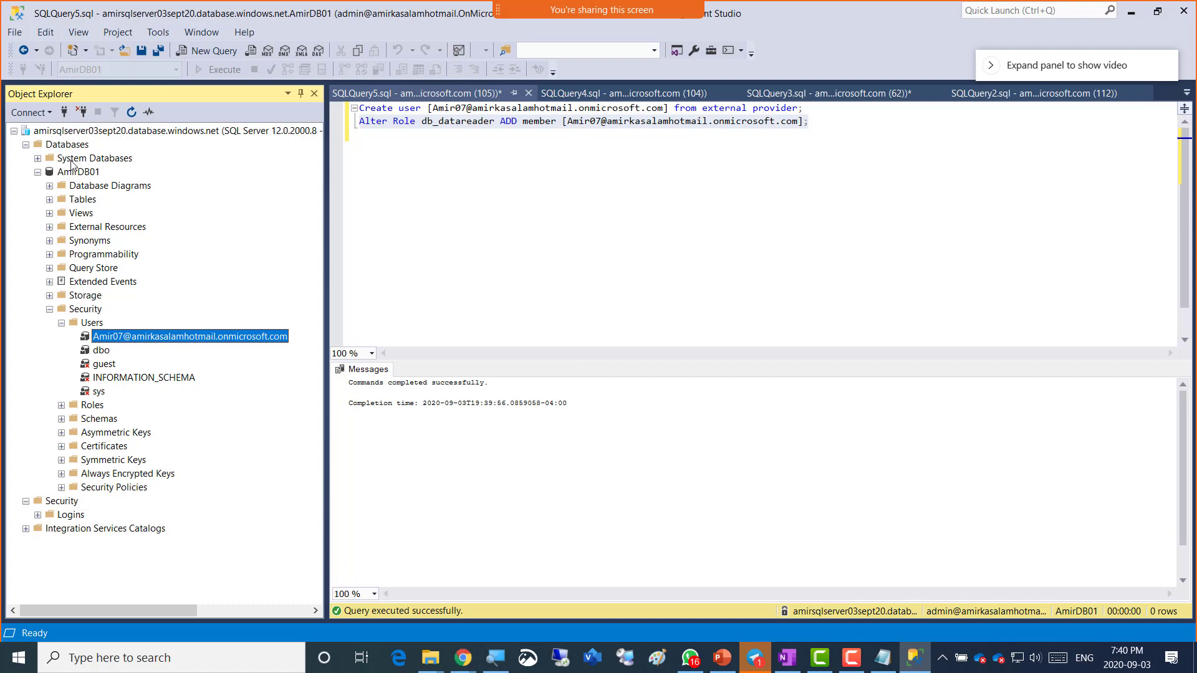
Step: Find the new Azure AD user under master's Users and start a new query on master
left_click(38, 159)
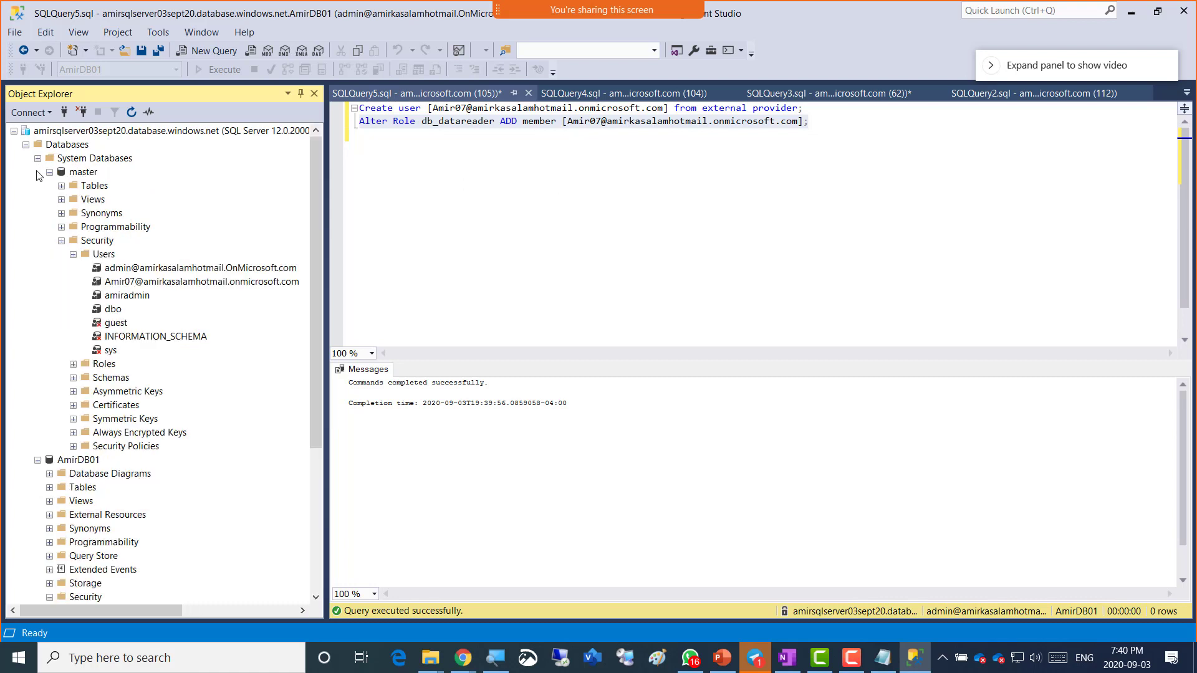
left_click(153, 284)
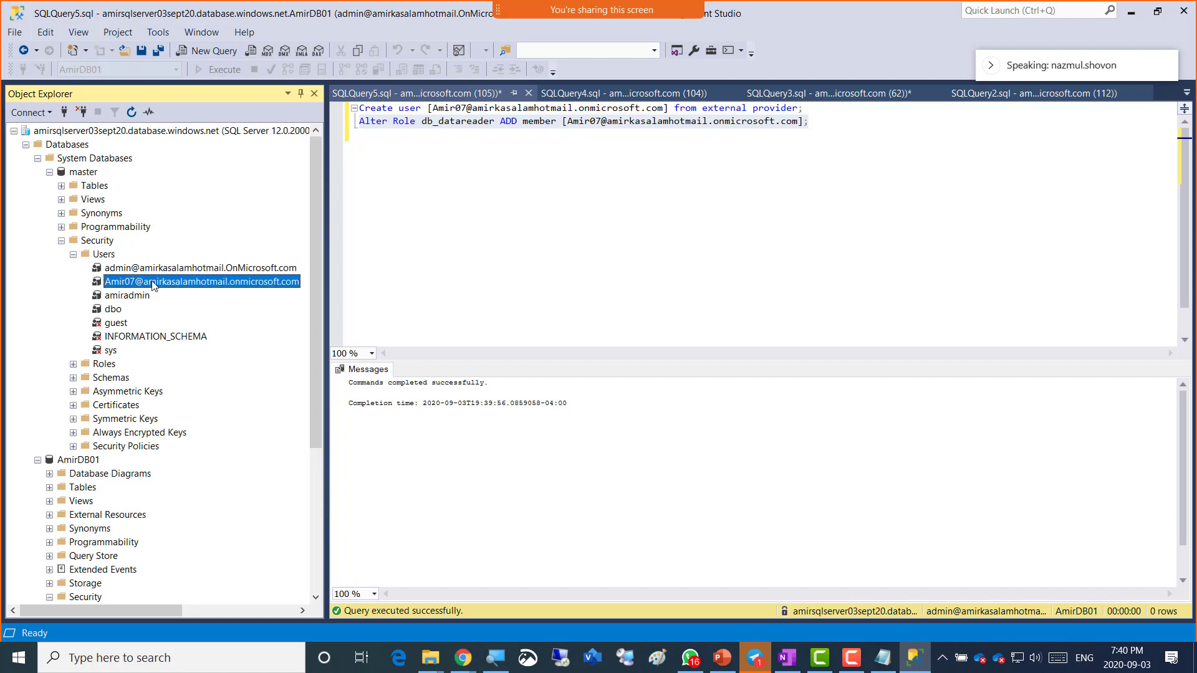
right_click(152, 284)
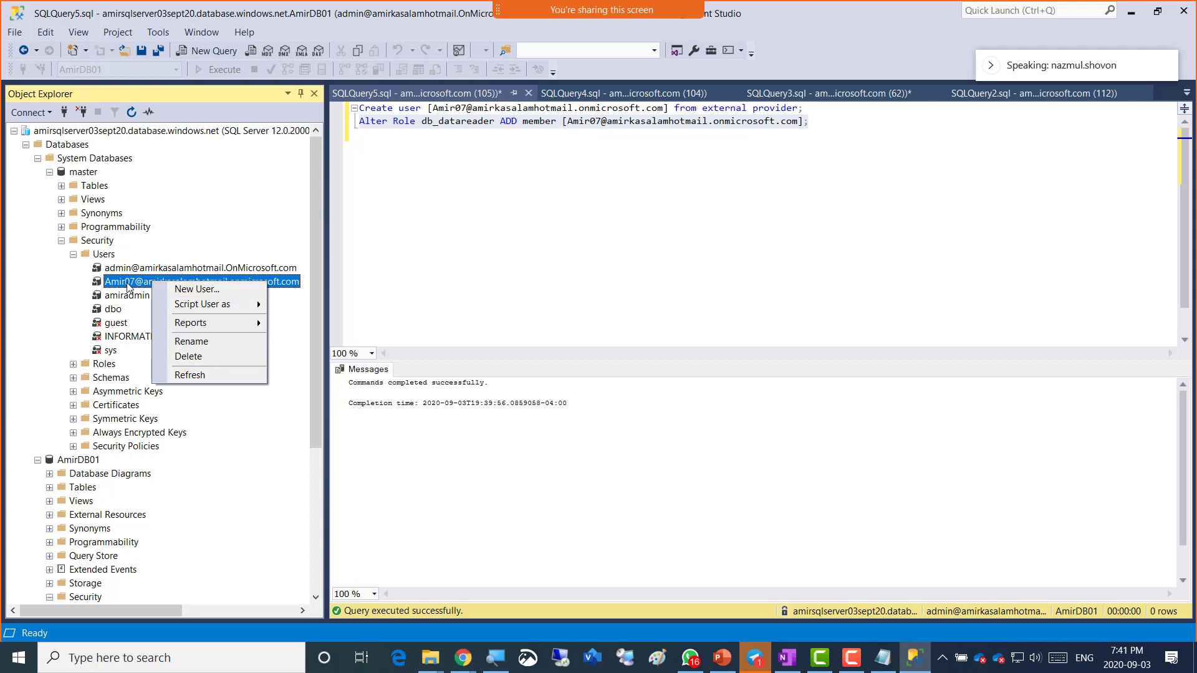
right_click(87, 174)
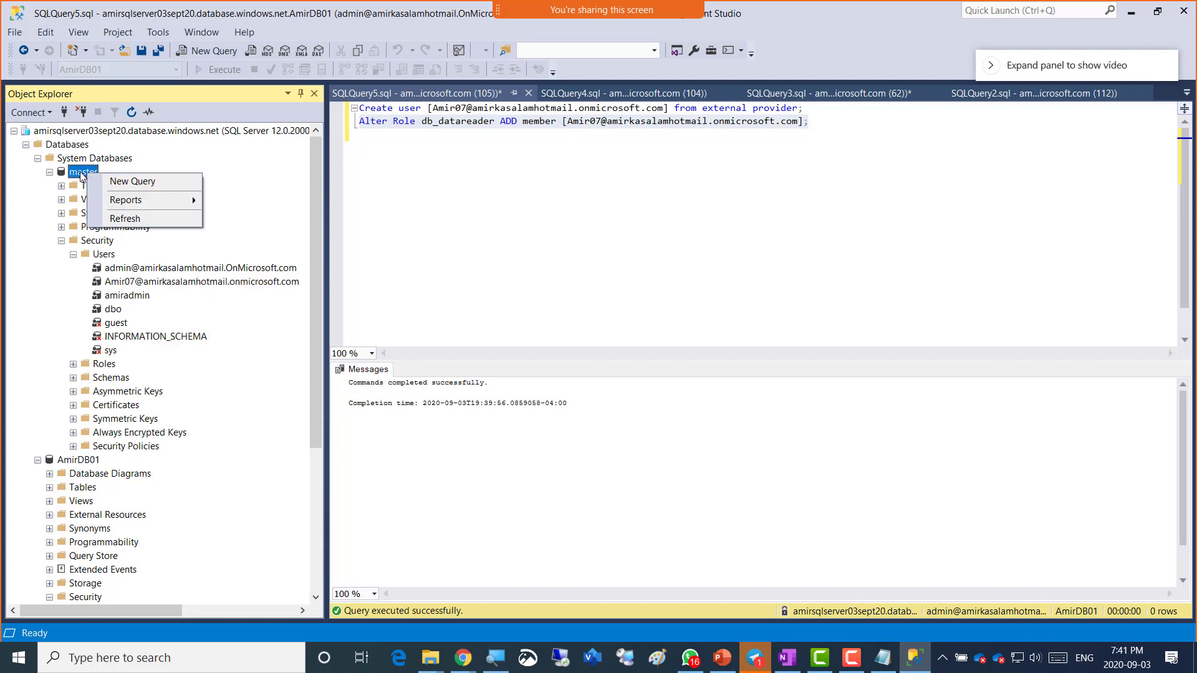
left_click(107, 186)
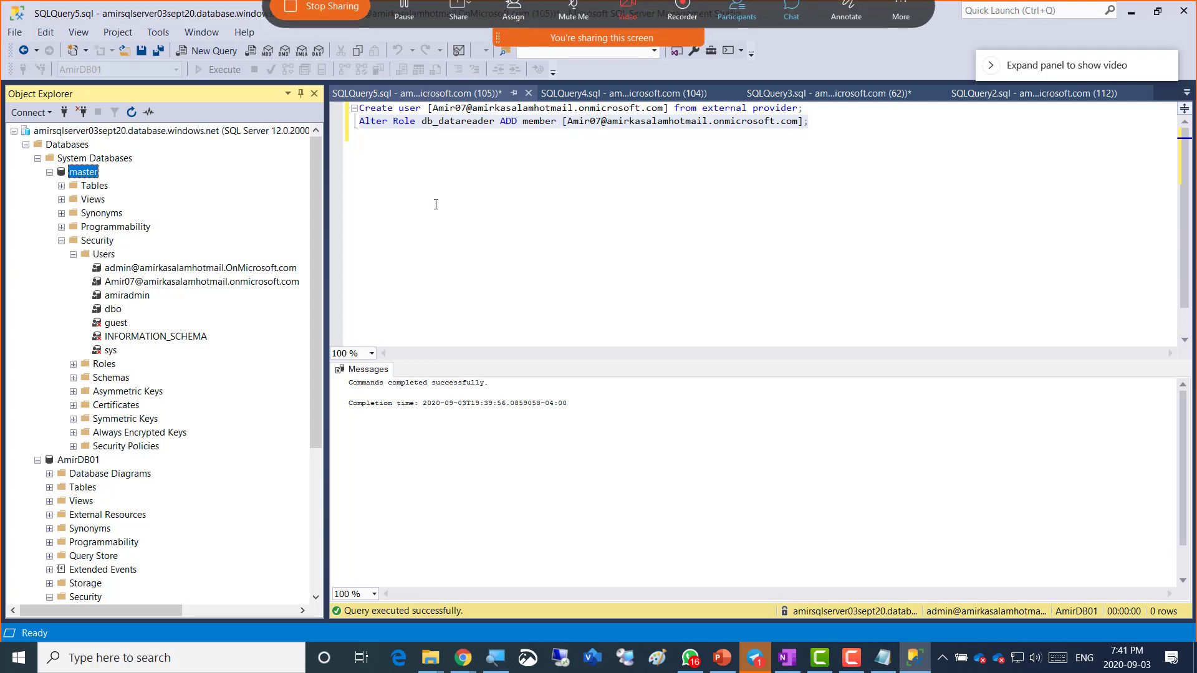
Step: Inspect master's users and context menus, then expand master's Roles and Database Roles folders
left_click(131, 284)
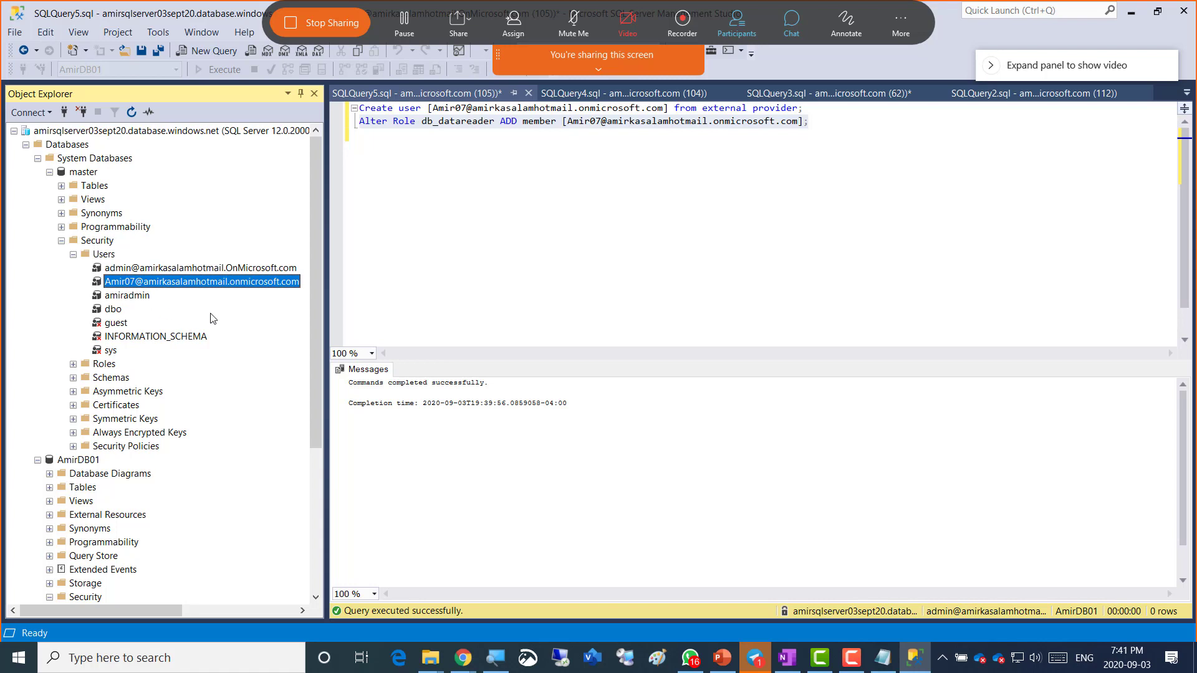
left_click(126, 269)
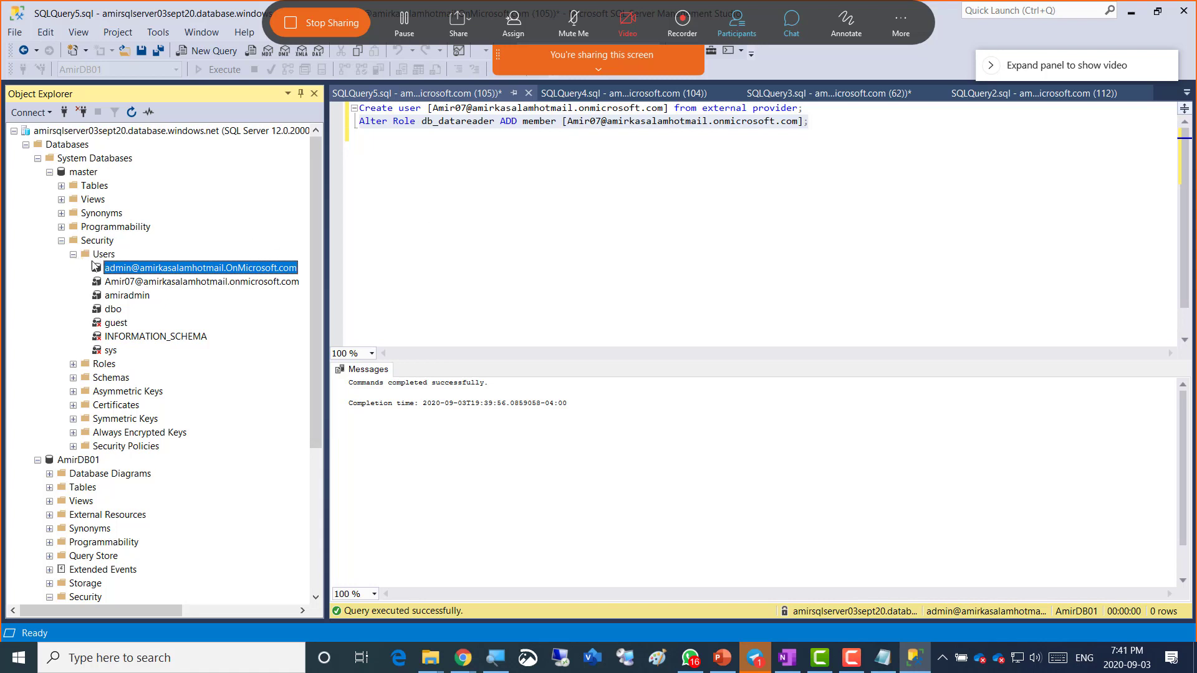
left_click(129, 284)
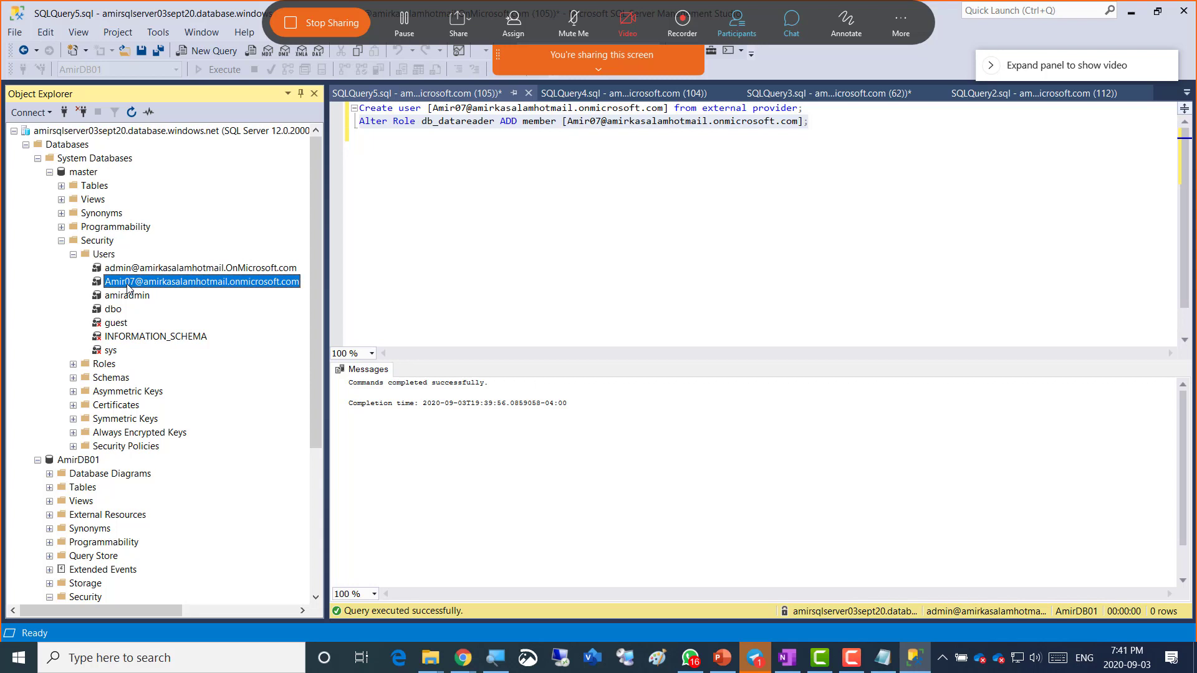
left_click(127, 284)
left_click(84, 283)
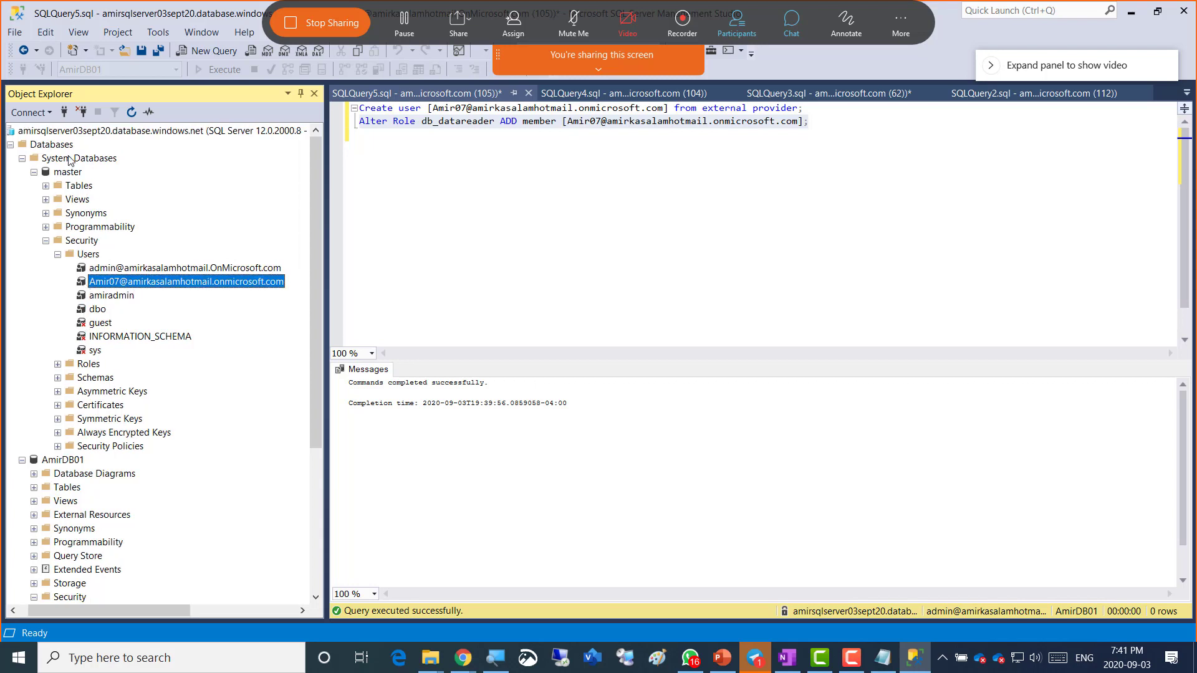
left_click(67, 172)
right_click(69, 175)
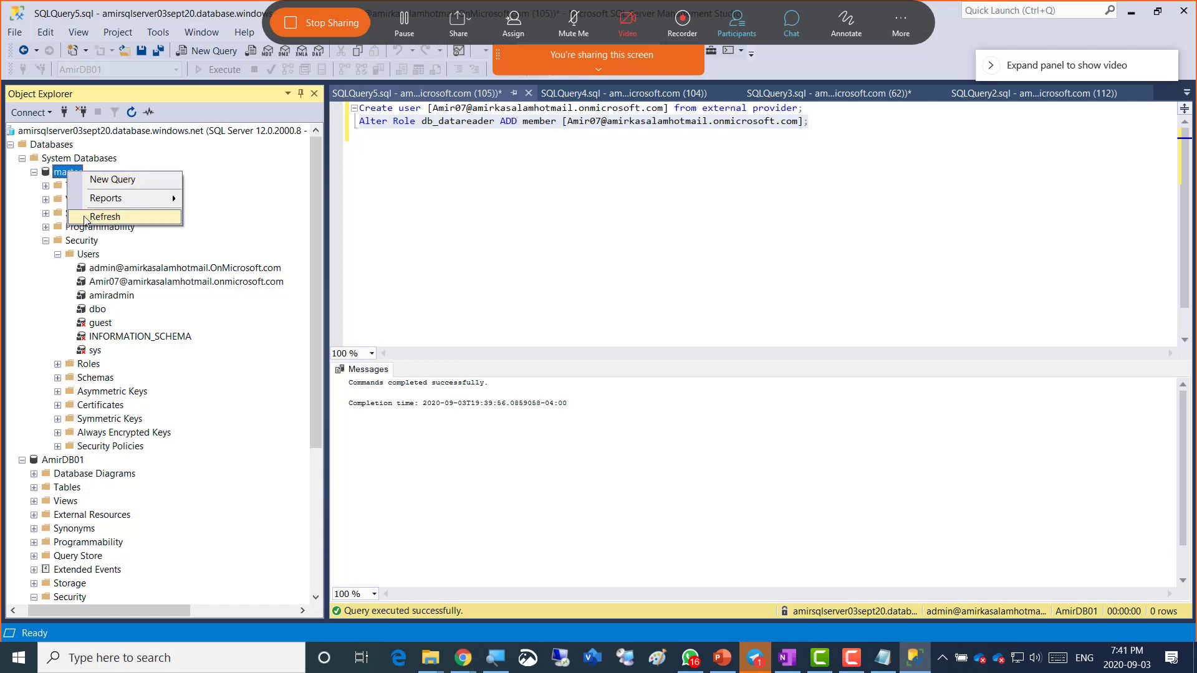
left_click(115, 283)
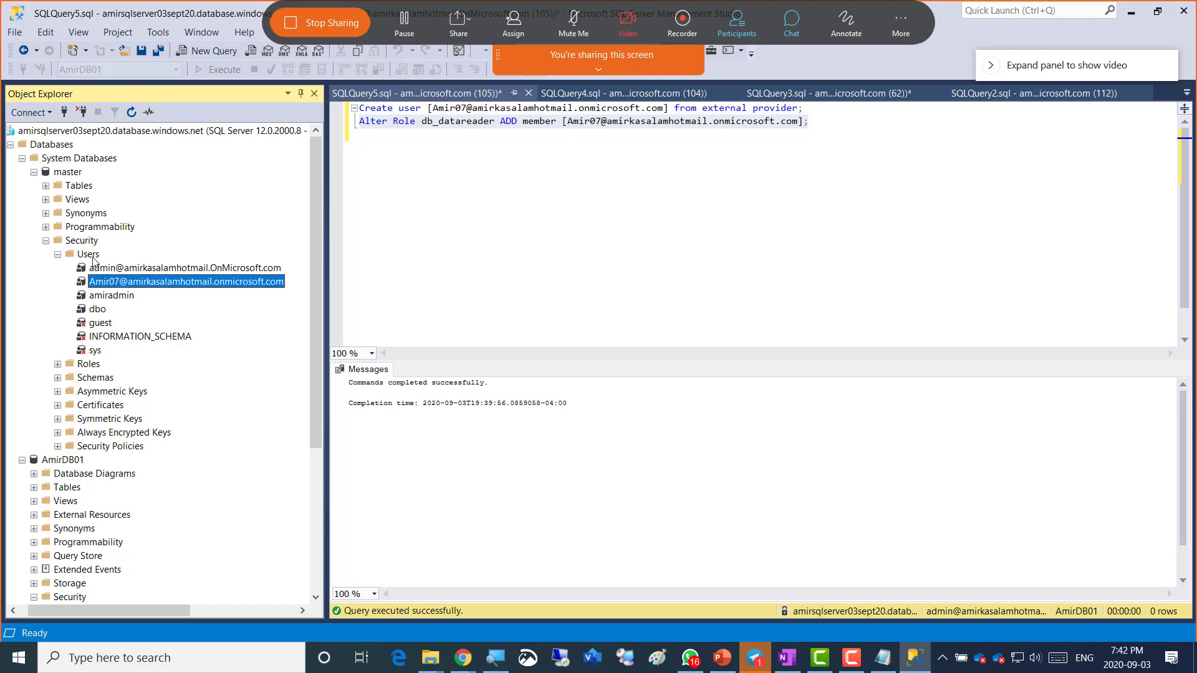
right_click(73, 242)
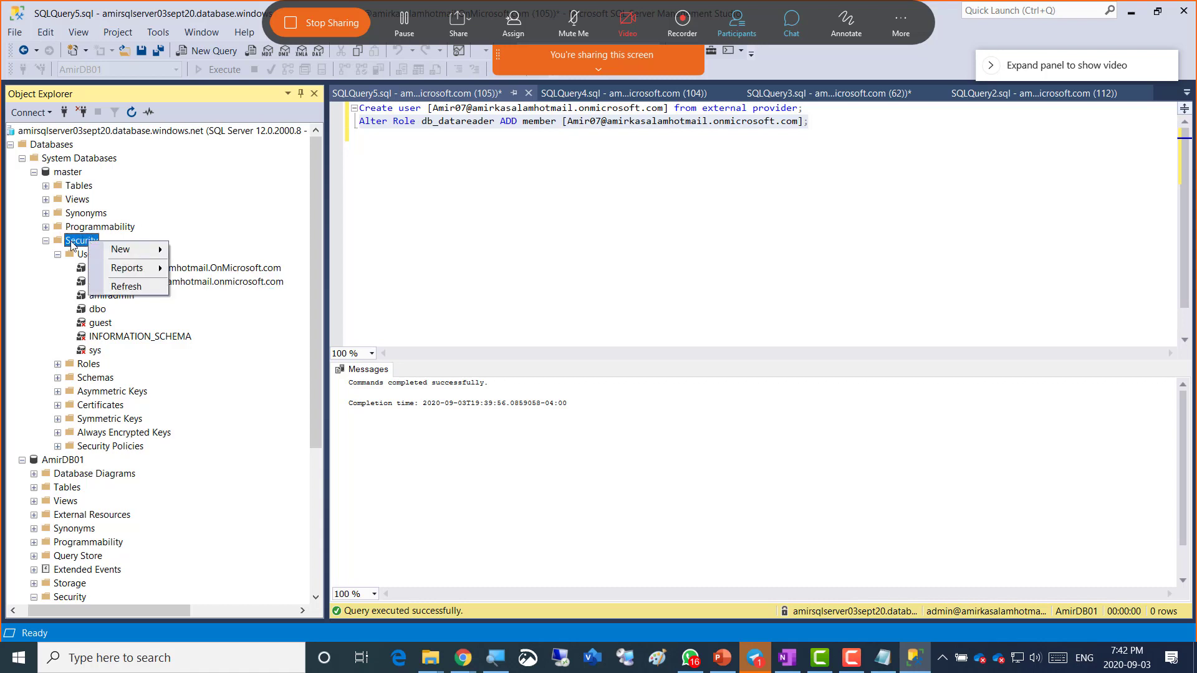
left_click(73, 244)
right_click(66, 134)
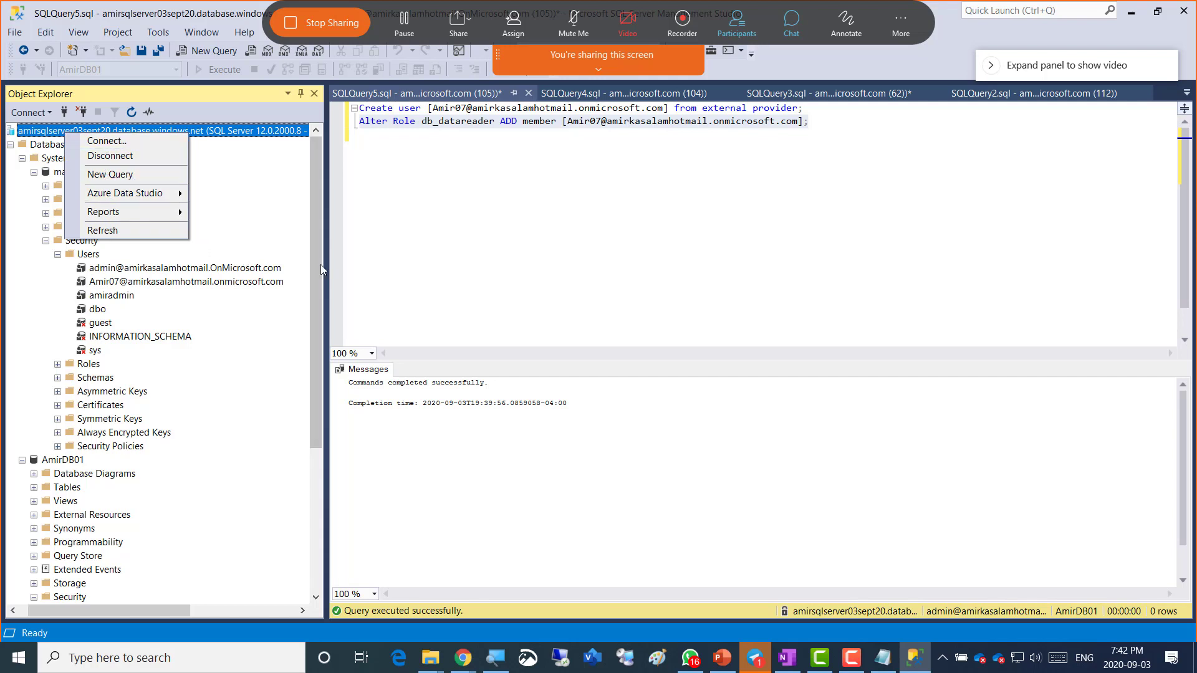
left_click_drag(319, 259, 316, 297)
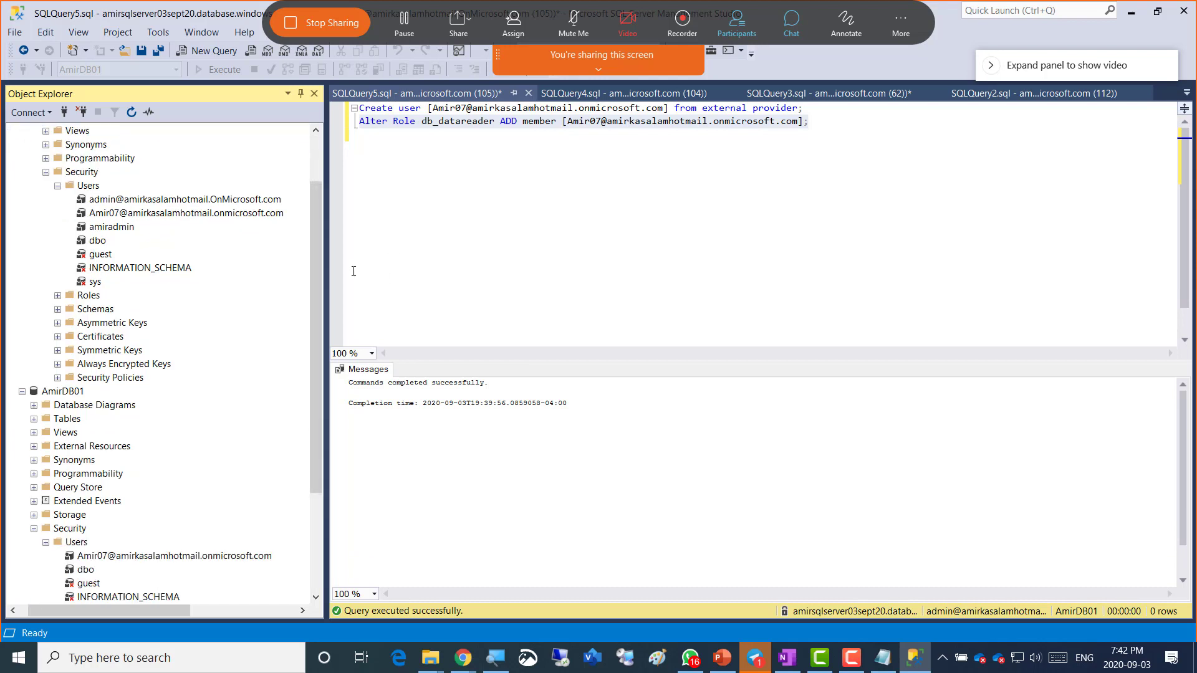
left_click(58, 296)
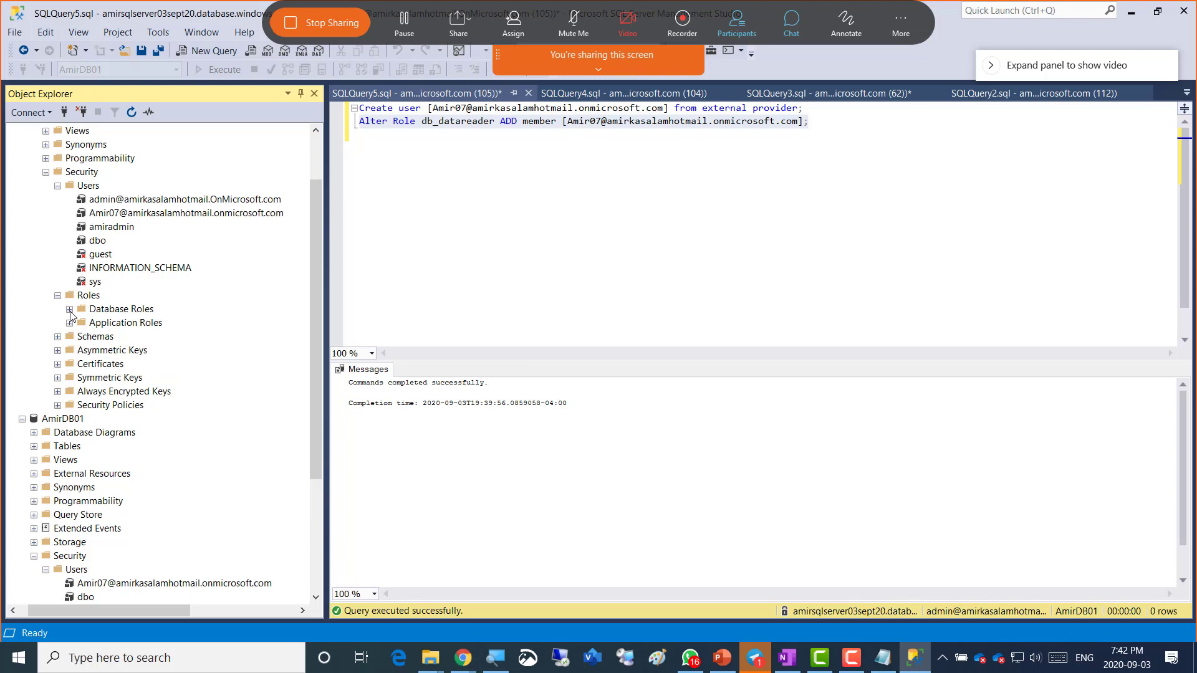
left_click(69, 310)
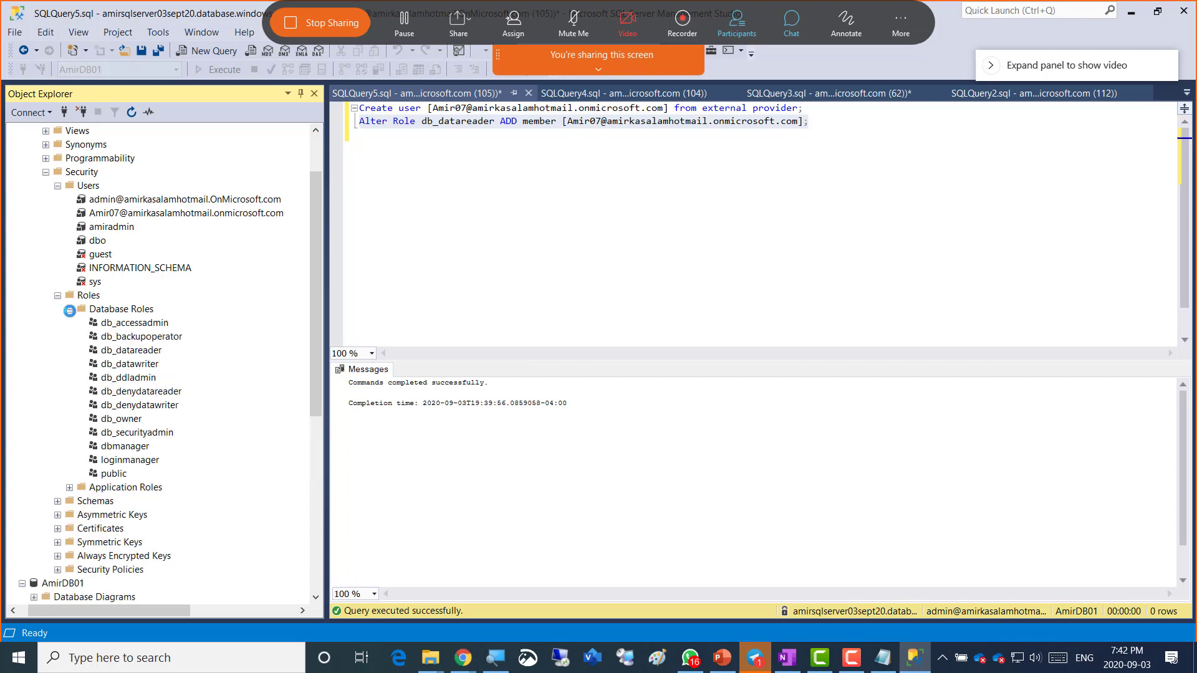
Step: Browse master's db_accessadmin, db_datareader and db_owner roles and bring up db_owner's actions
left_click(145, 327)
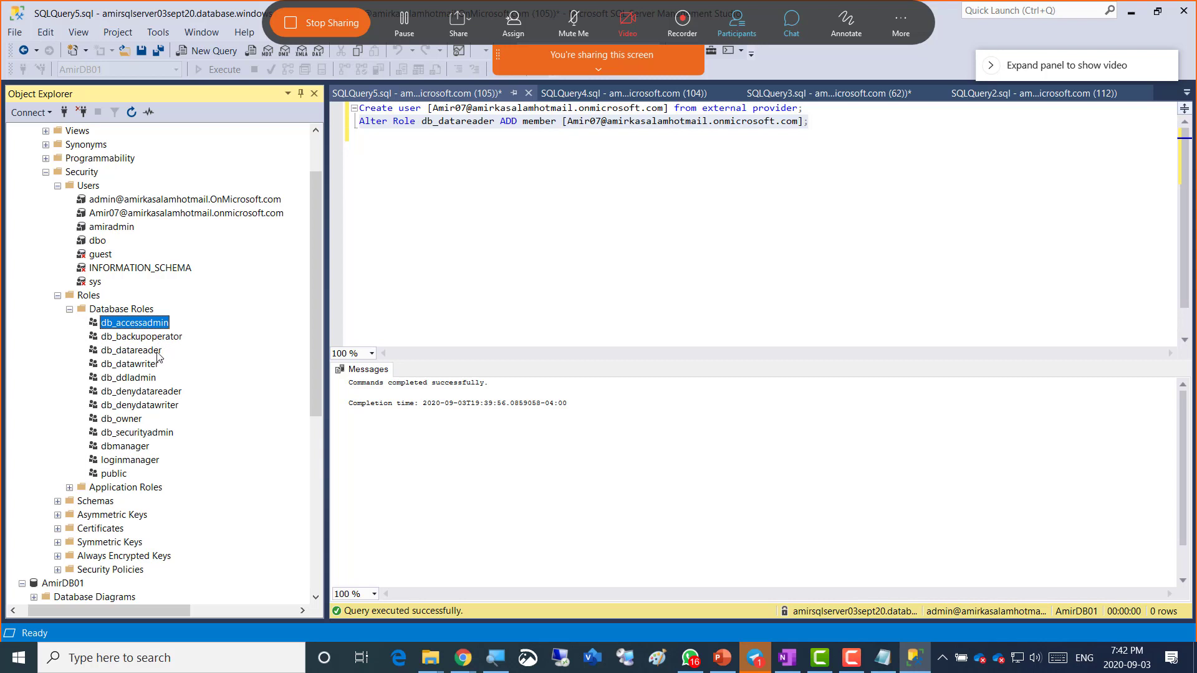
left_click(141, 355)
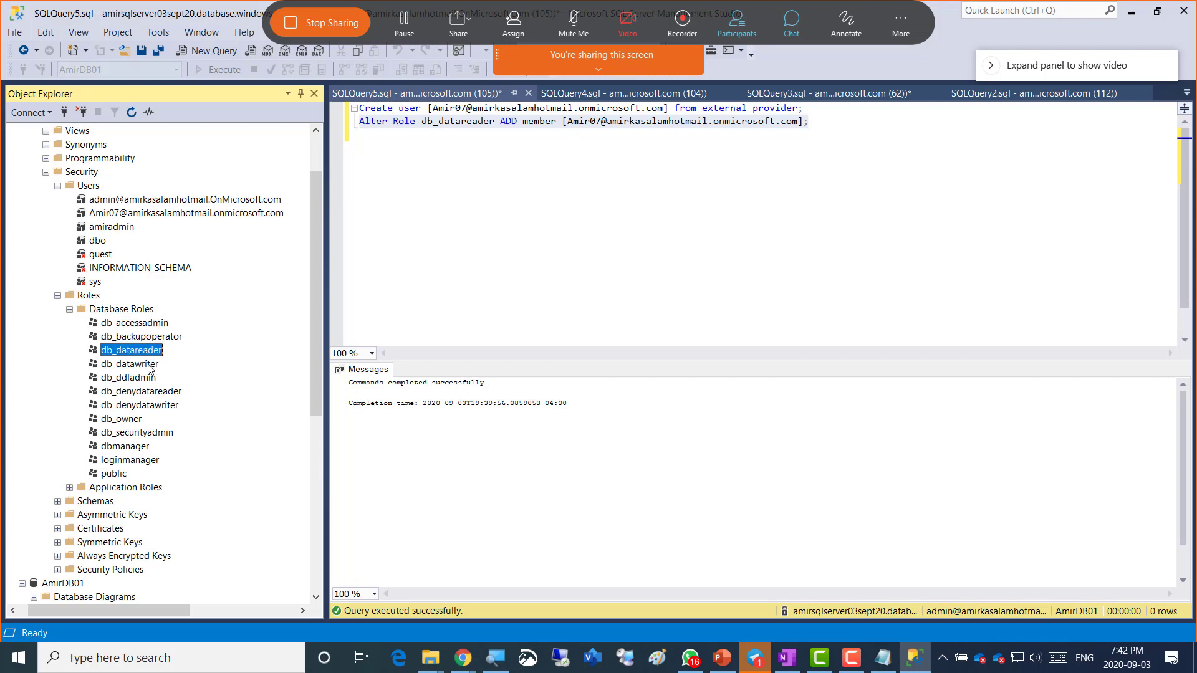
left_click(127, 422)
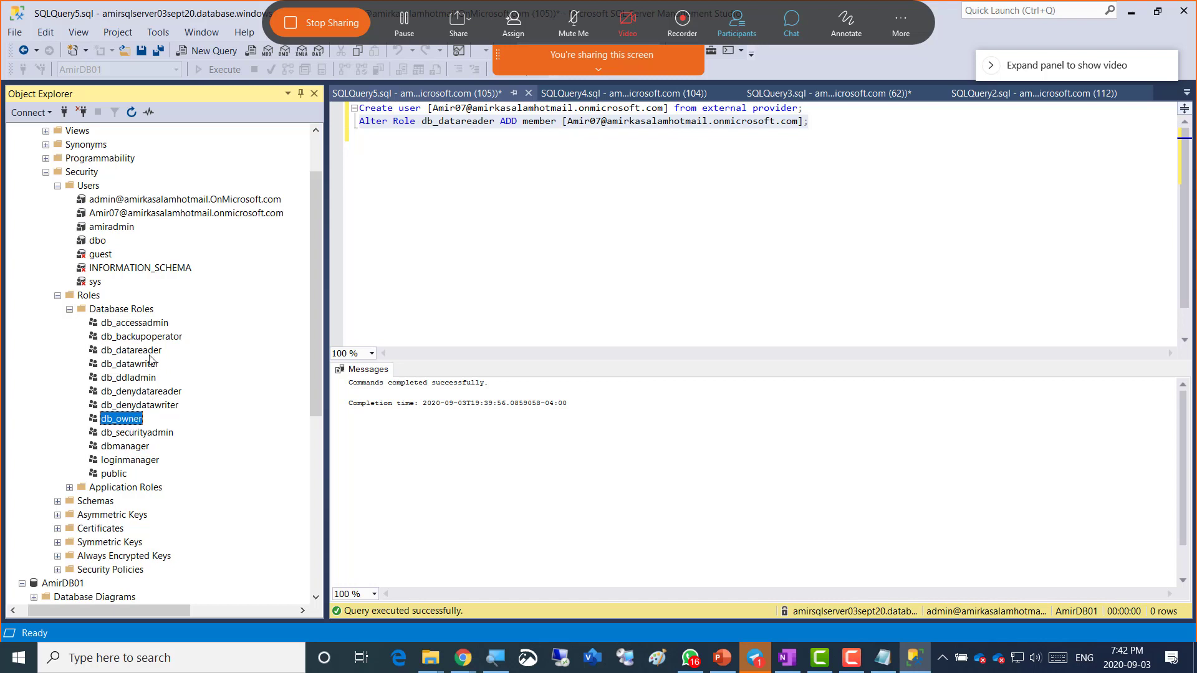
right_click(132, 424)
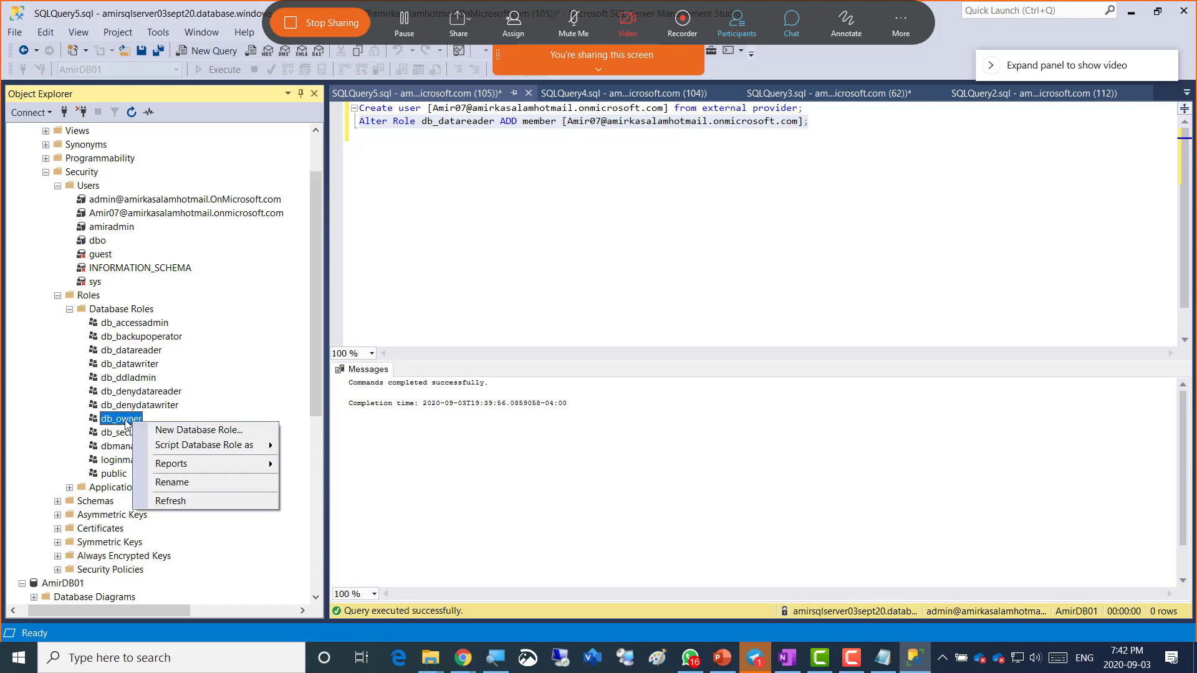
Step: Generate the New Database Role template in a new query tab, then select db_accessadmin
left_click(176, 436)
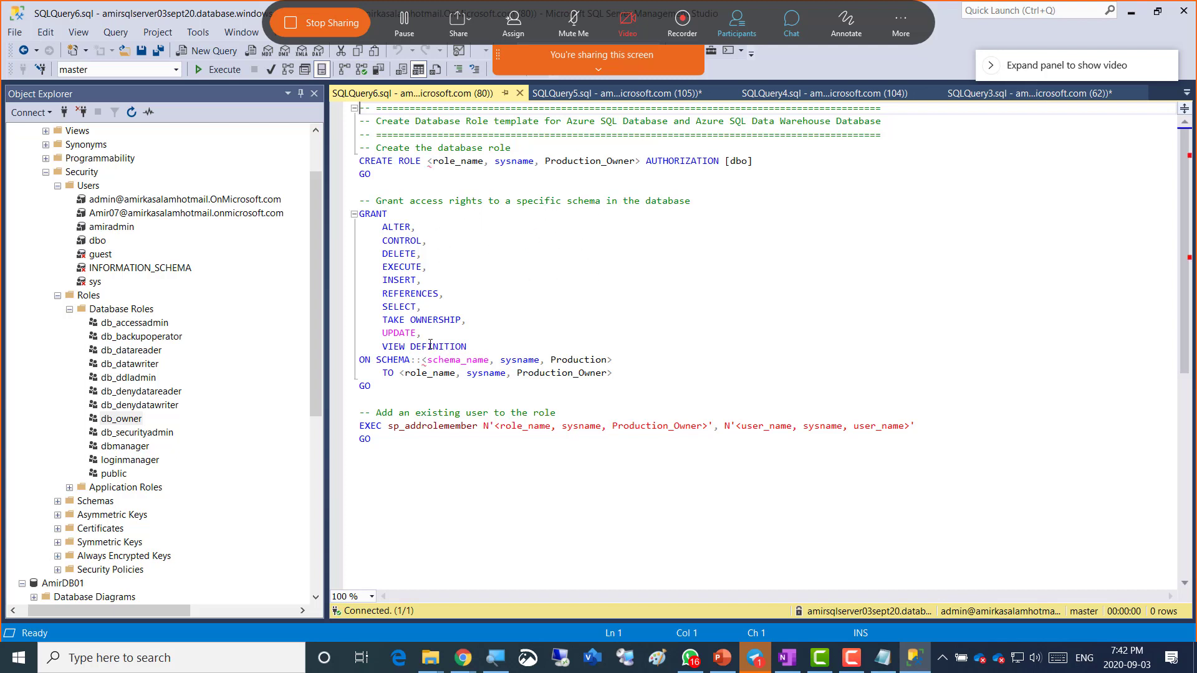
left_click(128, 325)
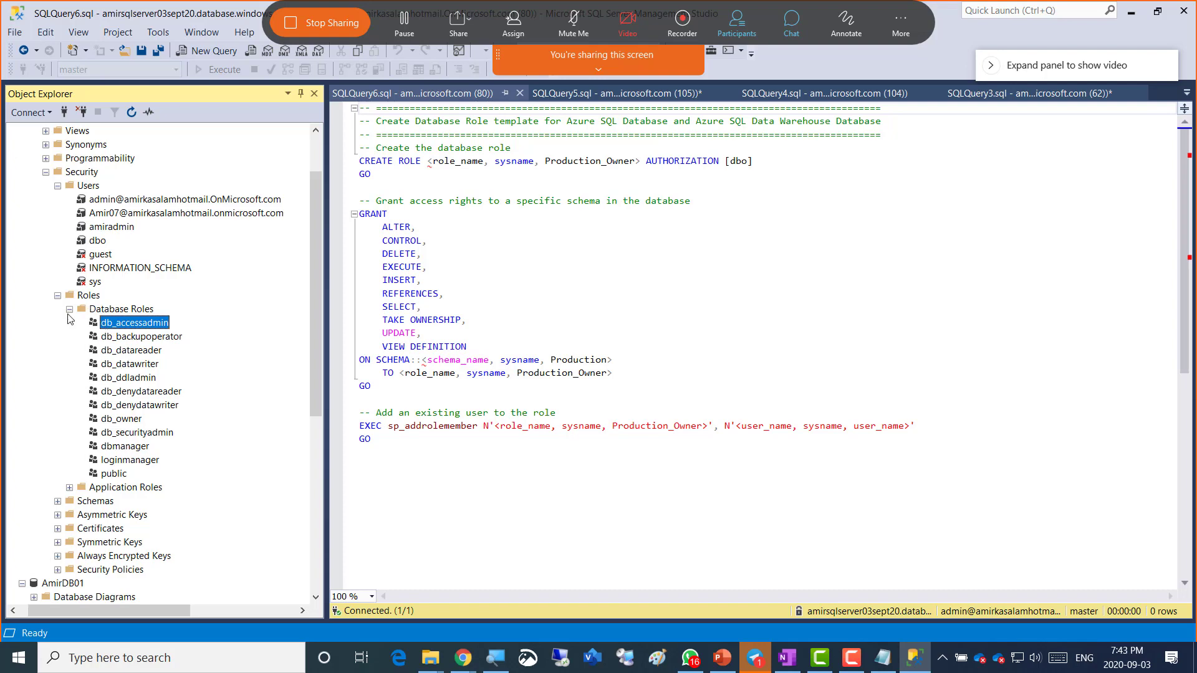
Step: List AmirDB01's Database Roles under Security > Roles and select db_accessadmin
left_click(58, 296)
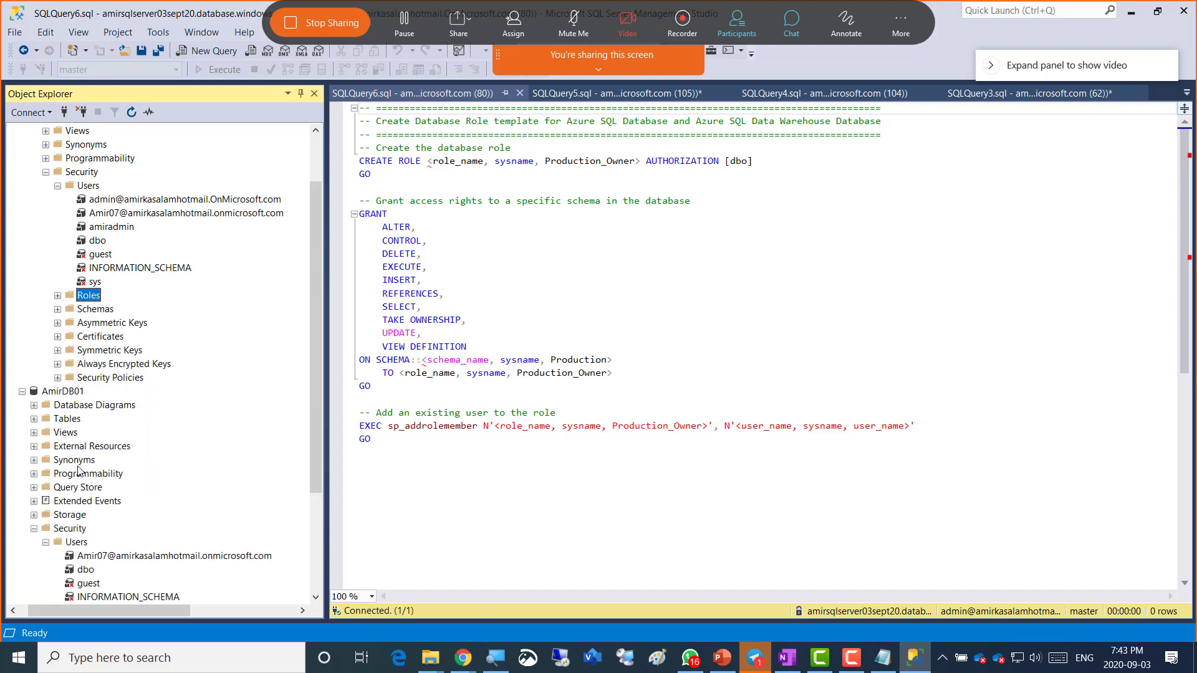
scroll(66, 436, "down", 1)
left_click(62, 352)
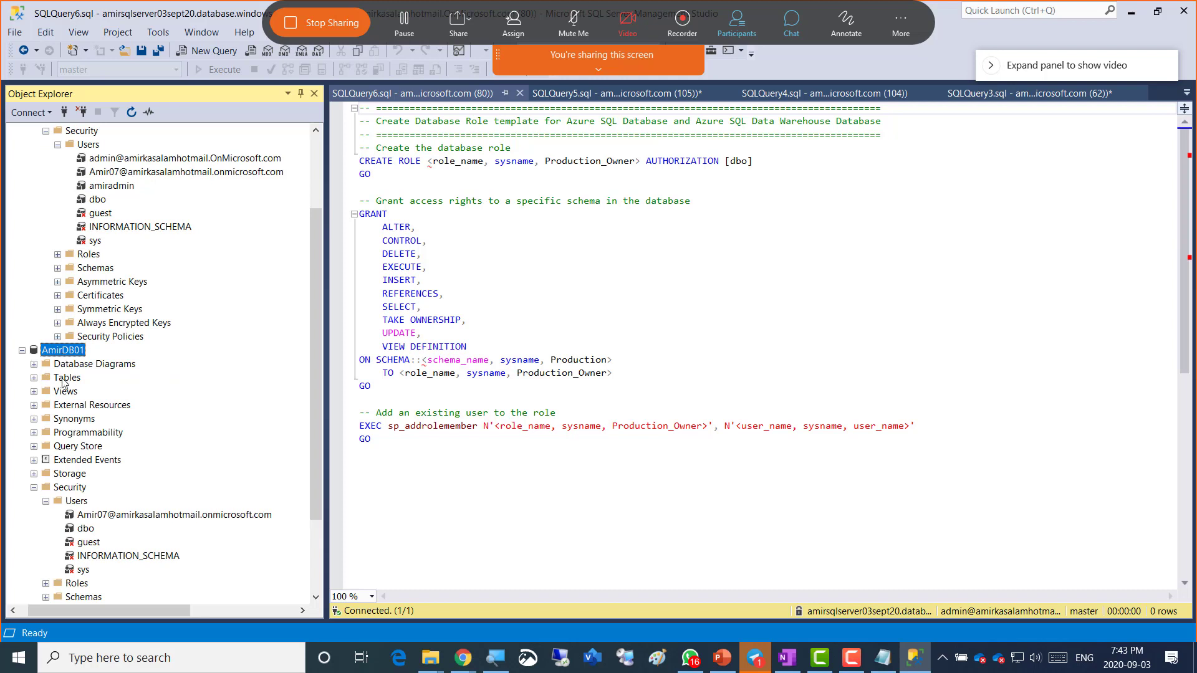
left_click(45, 501)
left_click(45, 515)
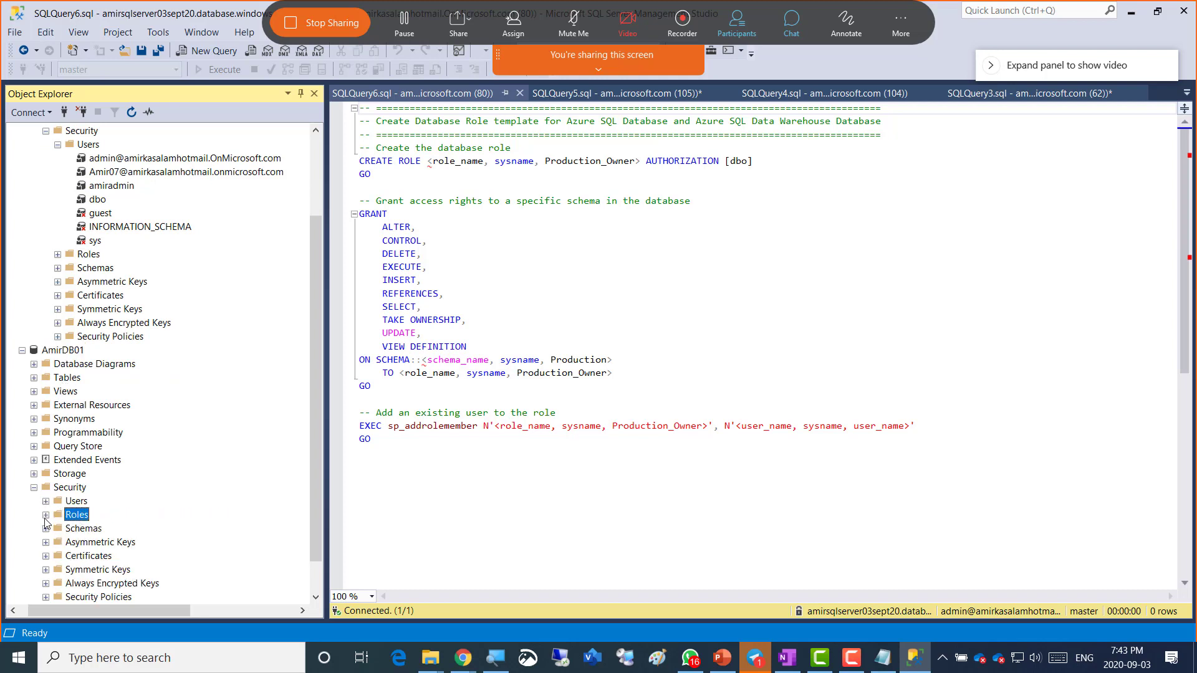
scroll(132, 504, "down", 1)
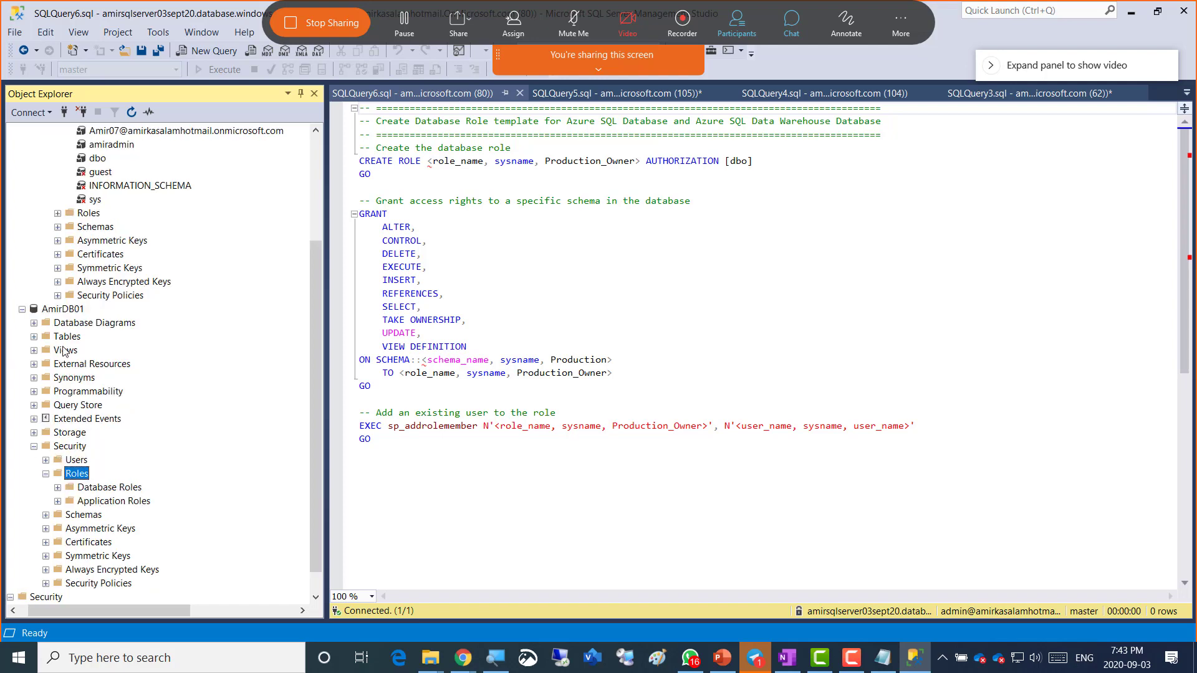
left_click(58, 487)
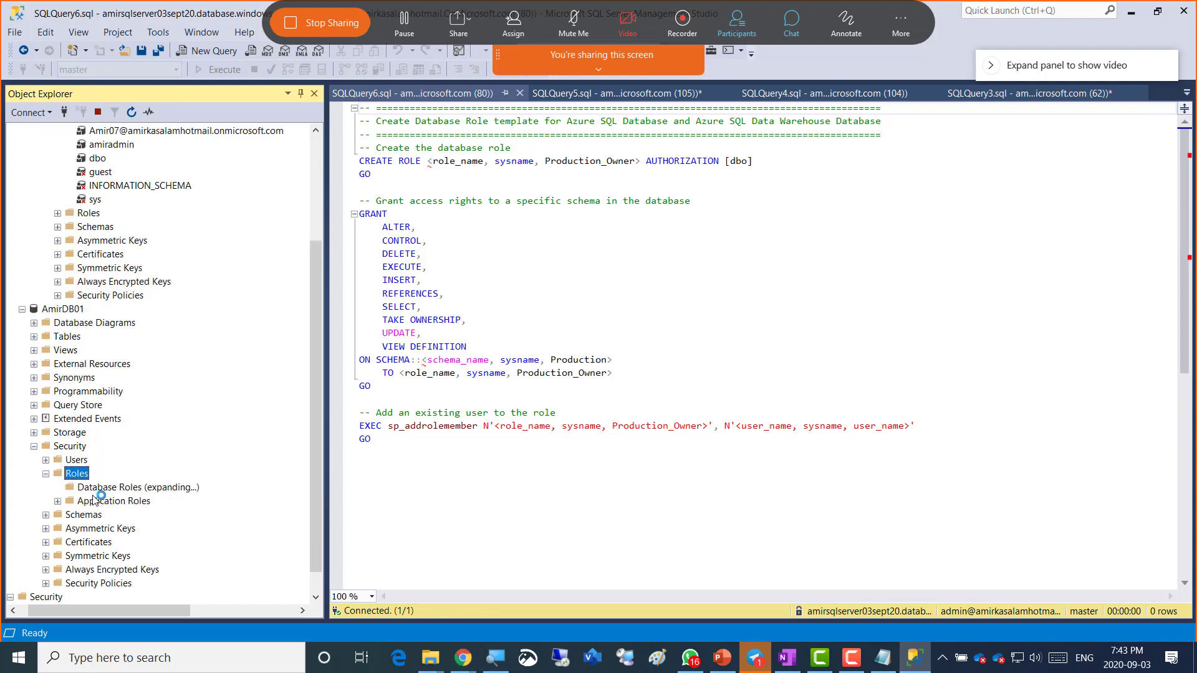
left_click(116, 477)
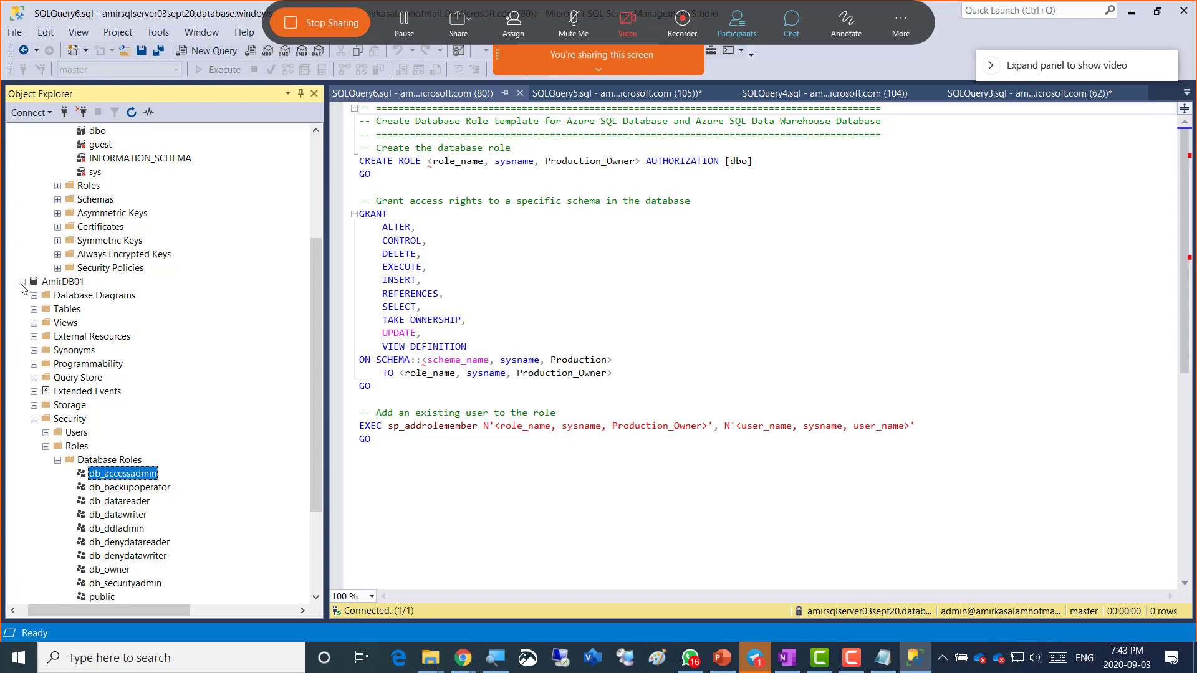
Step: Collapse AmirDB01's Security and the master database tree, then switch to PowerPoint
left_click(34, 419)
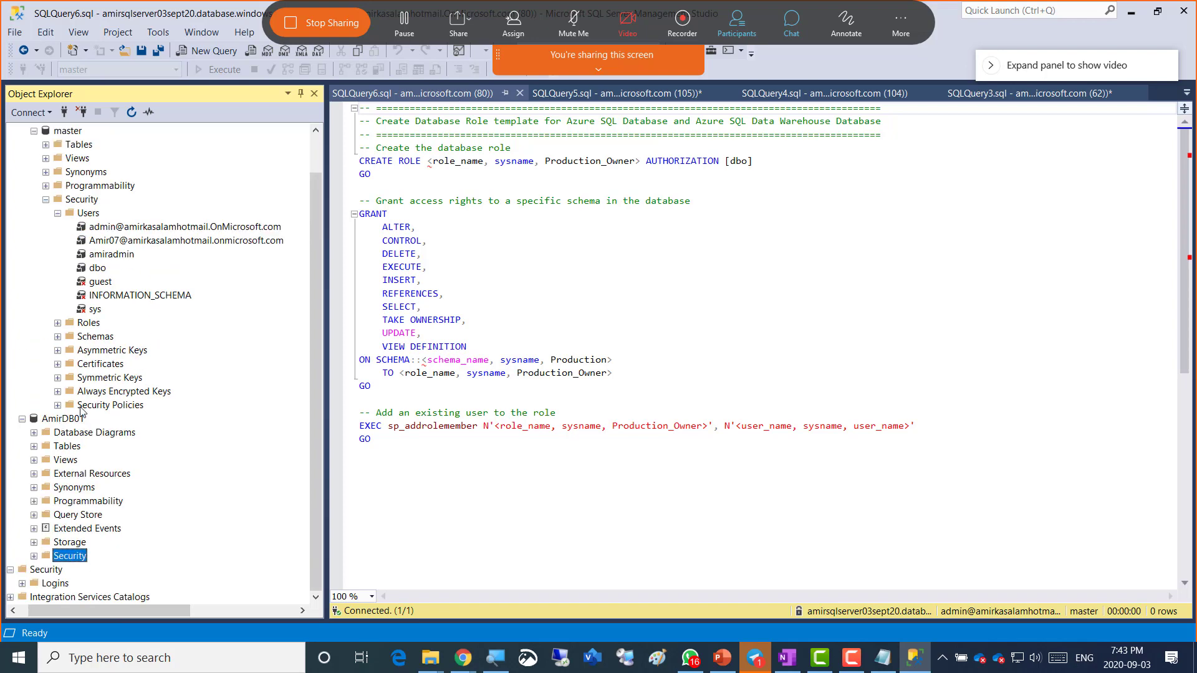
left_click(46, 200)
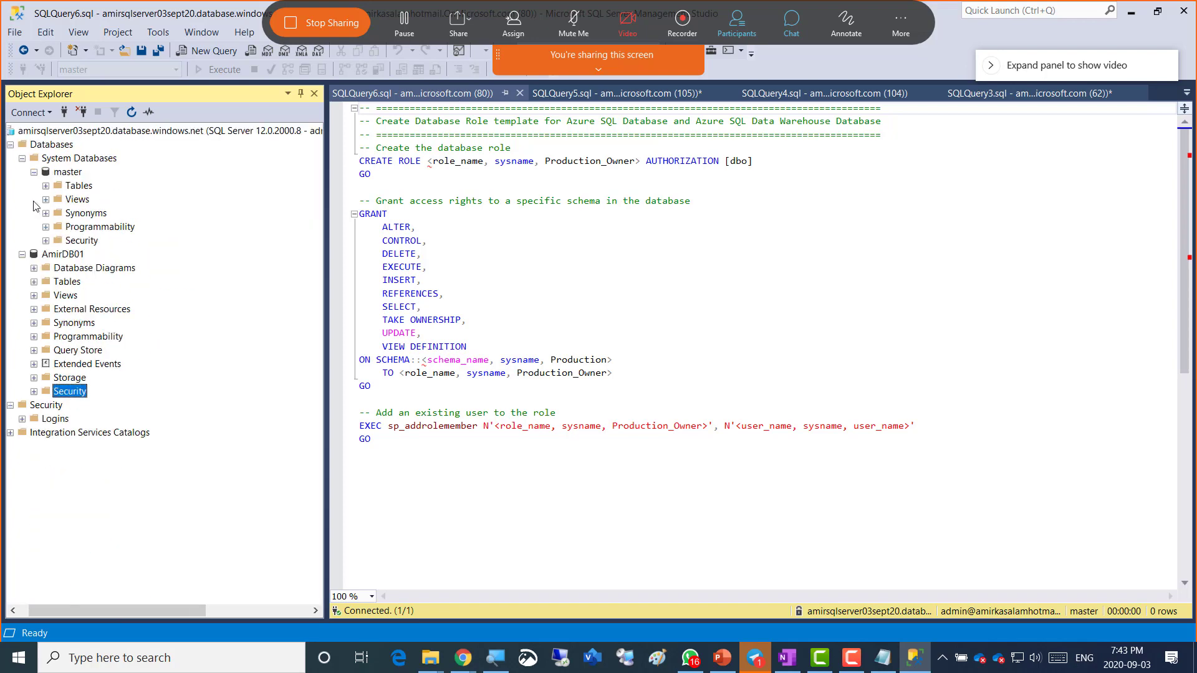
left_click(33, 172)
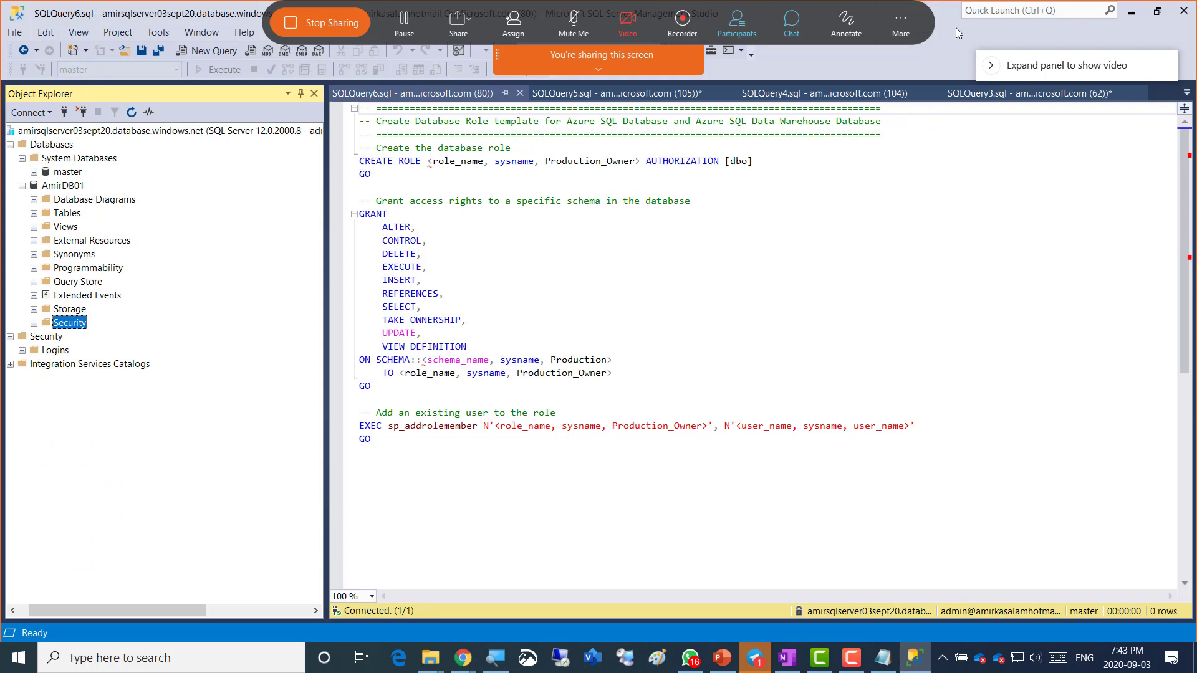
left_click(722, 658)
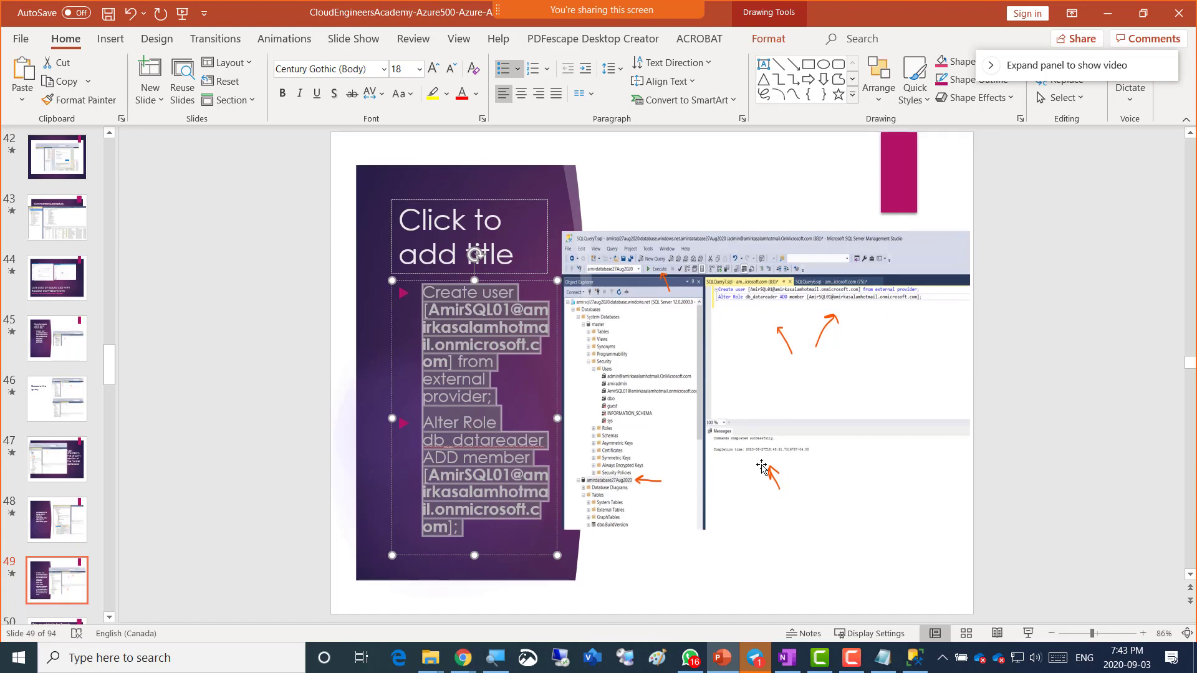
Step: After reviewing slide 49, return to SQL Server Management Studio with Alt+Tab
key("alt+Tab")
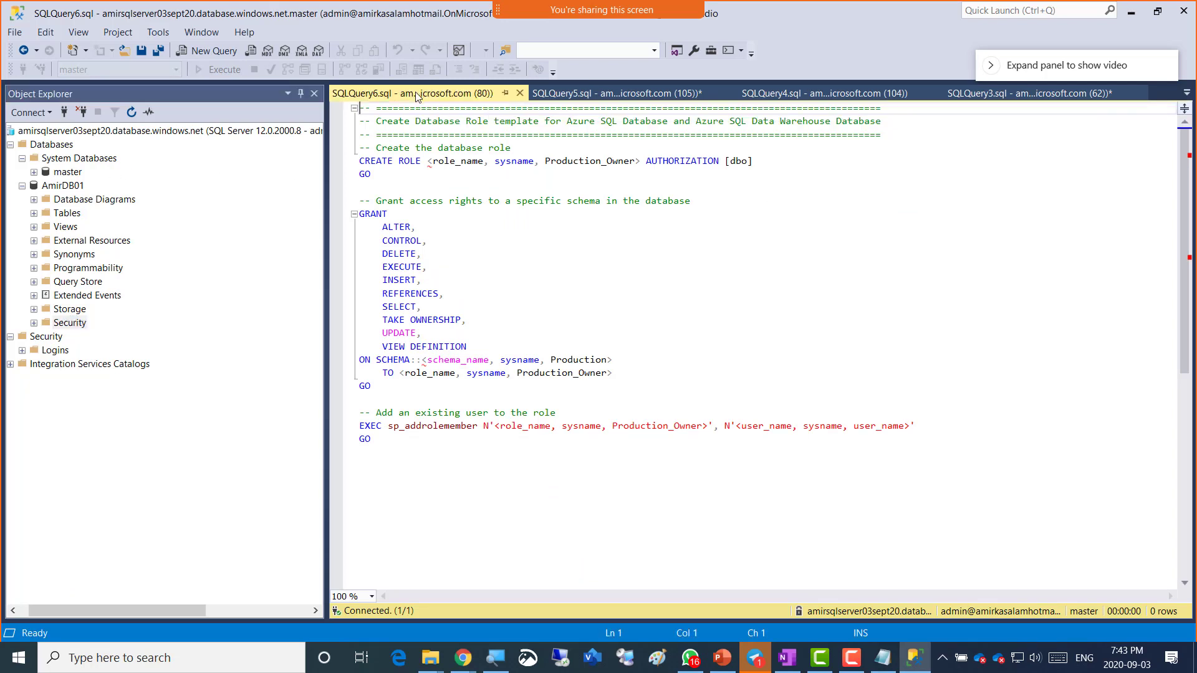
Step: Show SQLQuery5.sql again and highlight its 'completed successfully' message
left_click(617, 93)
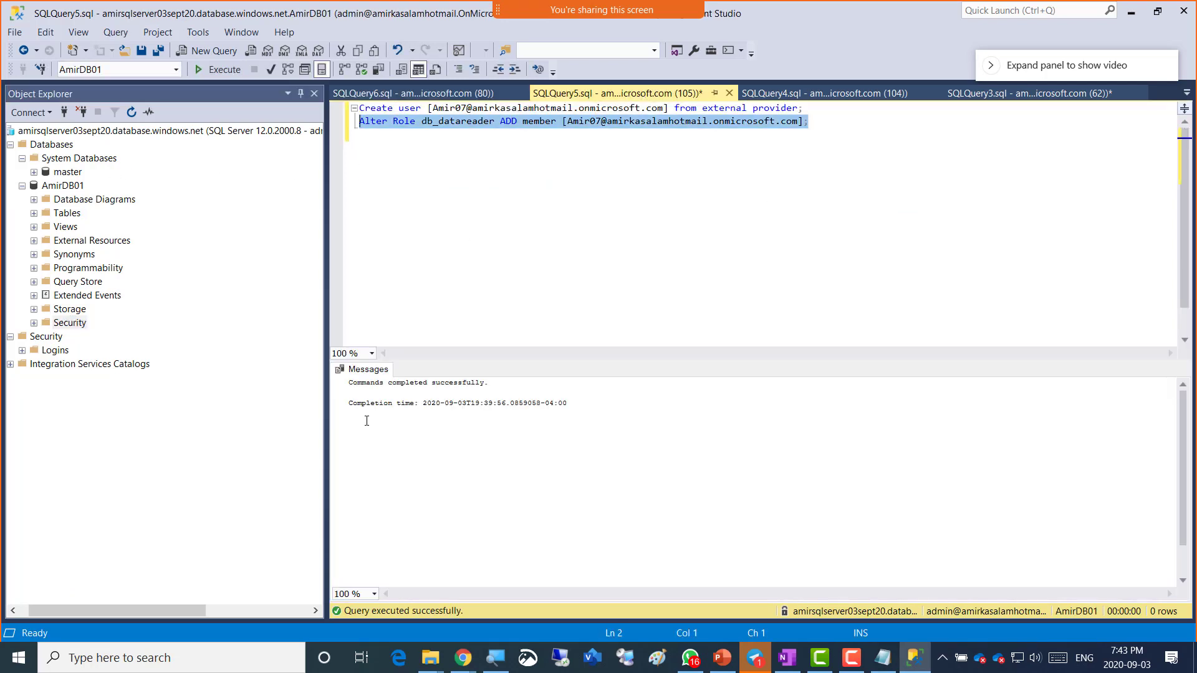
left_click_drag(399, 390, 480, 386)
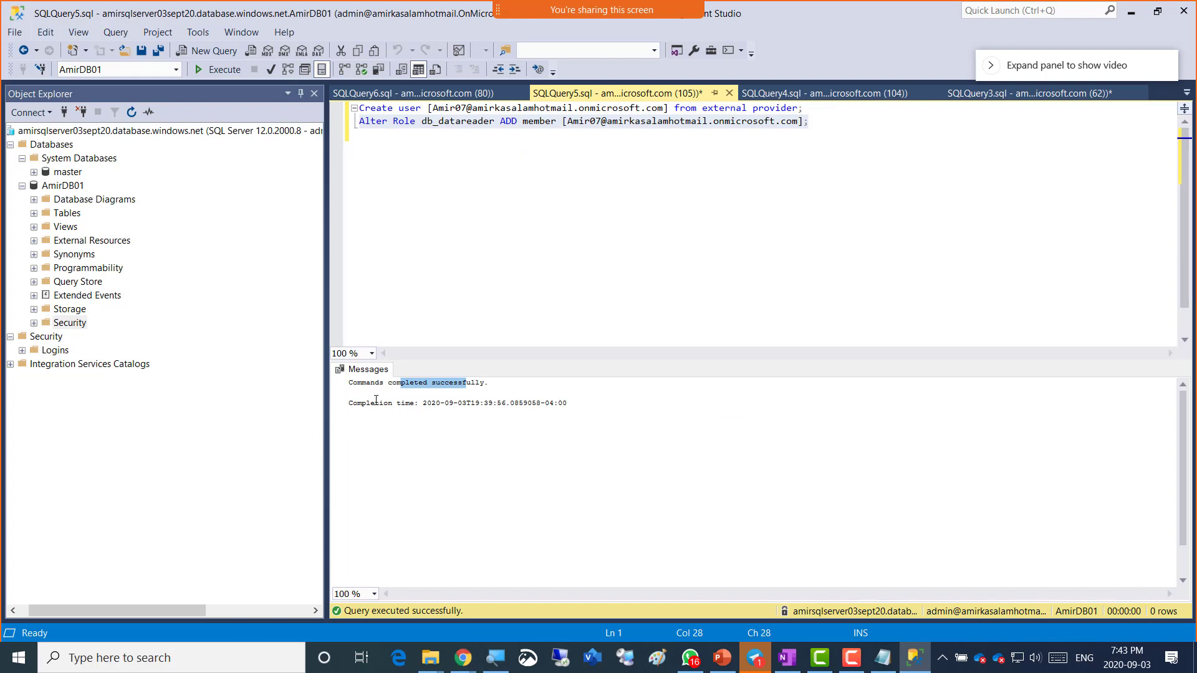
left_click(460, 395)
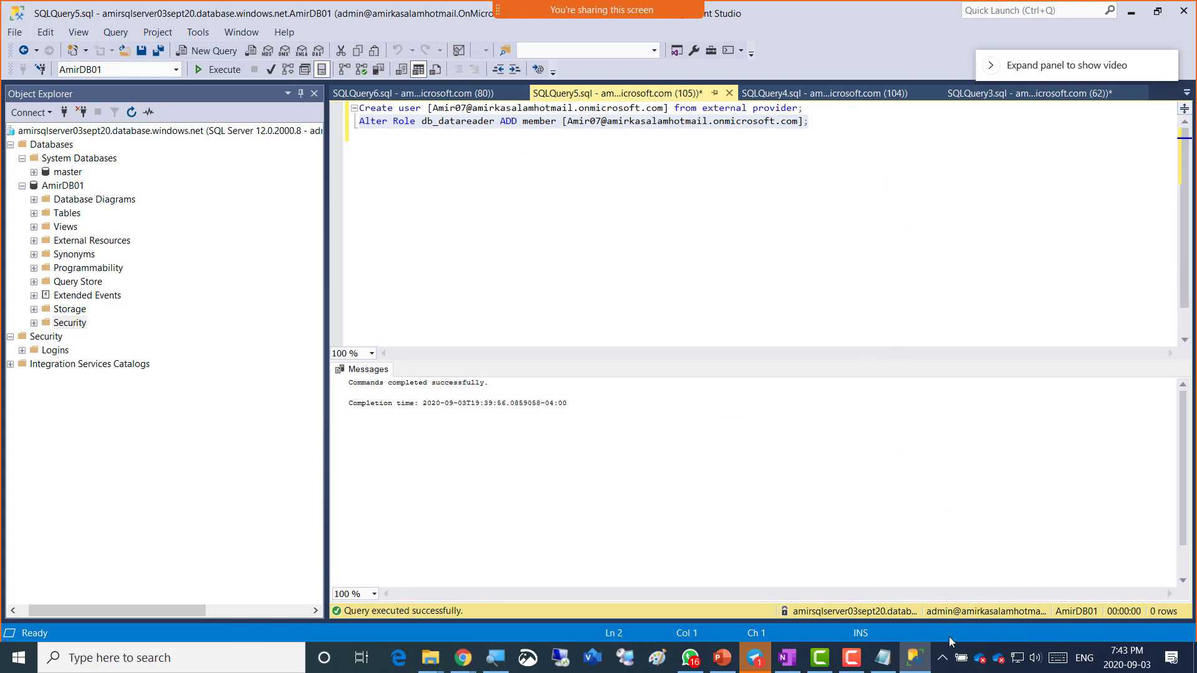
Step: Open IslamicFinder from the system tray and drag its window off-screen
left_click(942, 658)
left_click(927, 595)
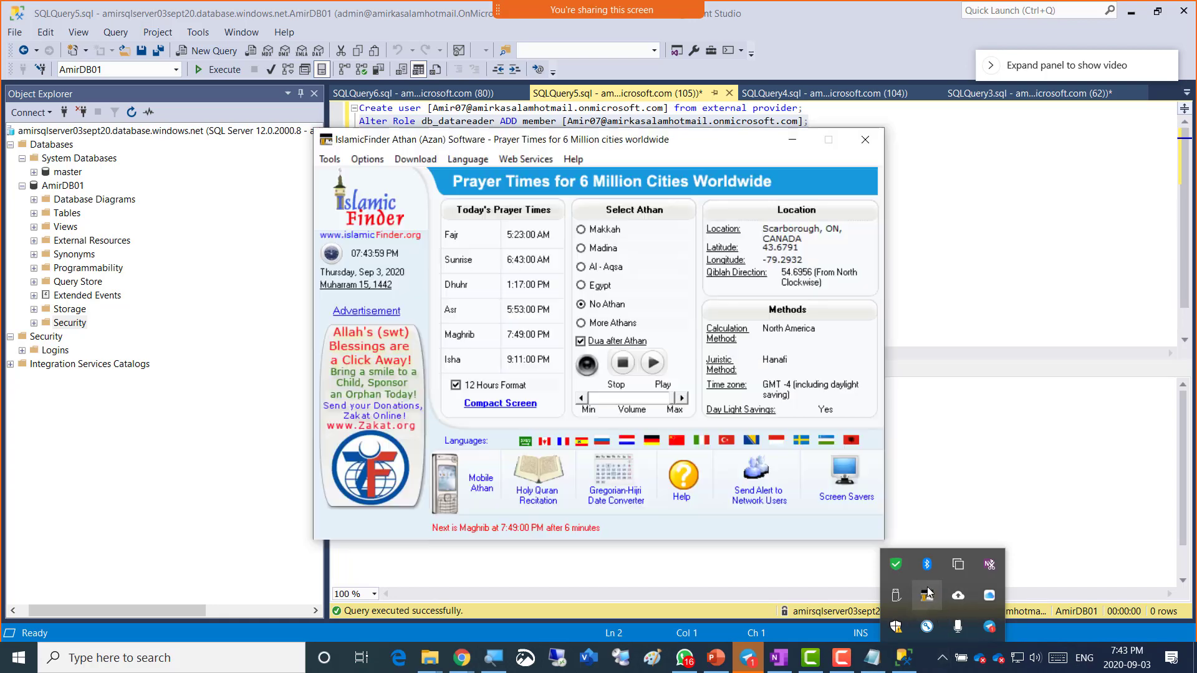
left_click_drag(669, 139, 1196, 100)
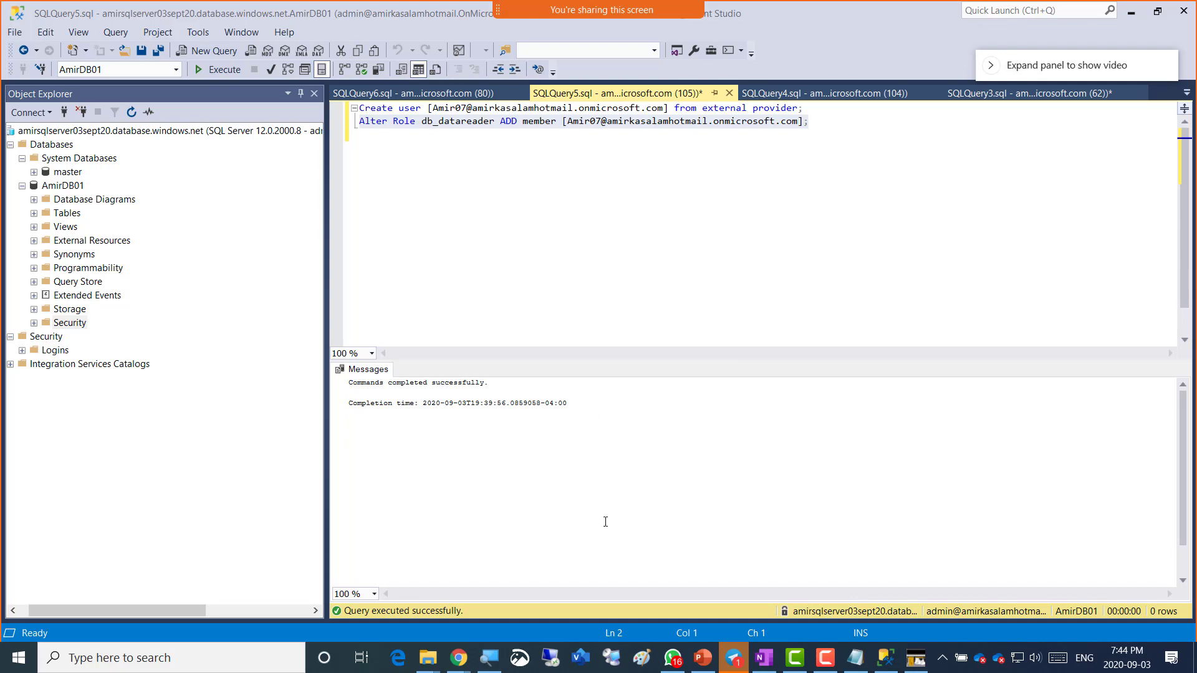
Step: Add '---Break-----Class Starts at 8pm---------' to the Day29 OneNote page and mute the microphone
left_click(764, 665)
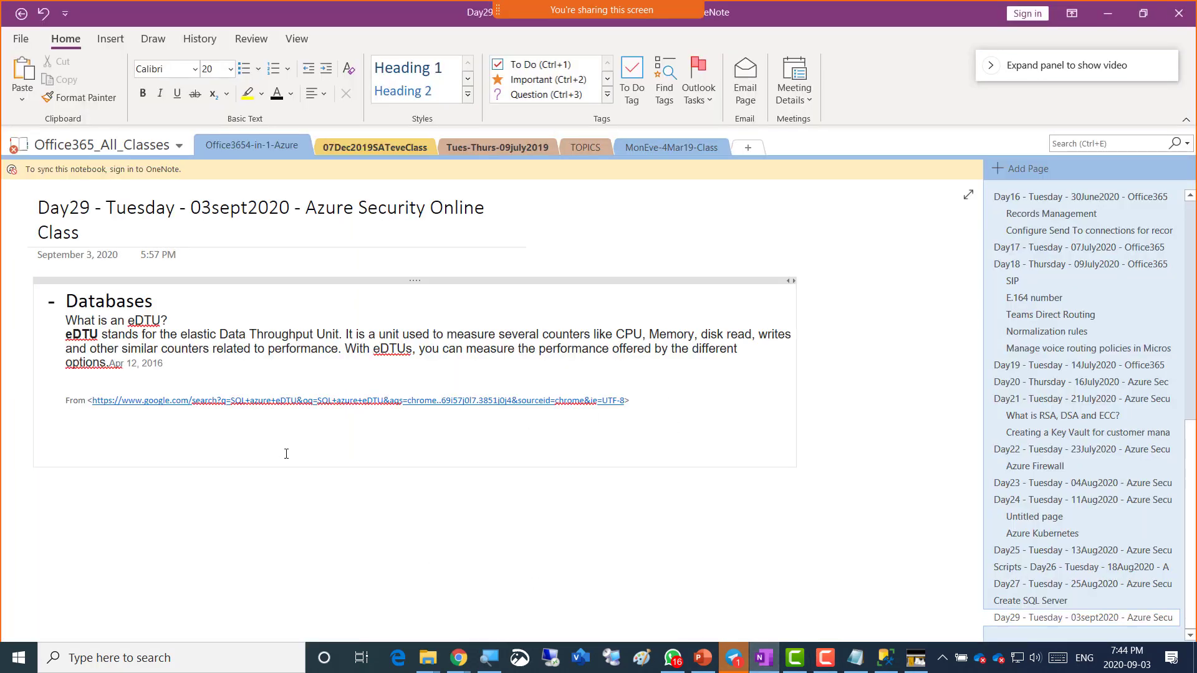
type("---Break-----Class Starts")
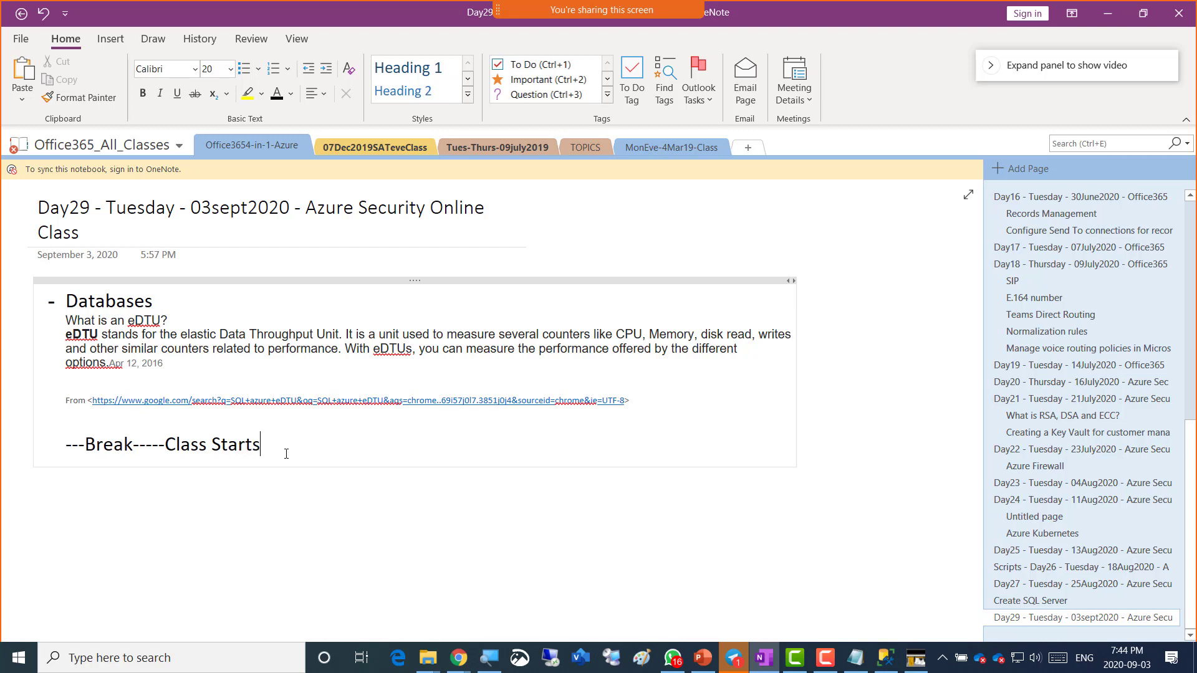
type(" at 8pm---------")
key("ctrl+shift+m")
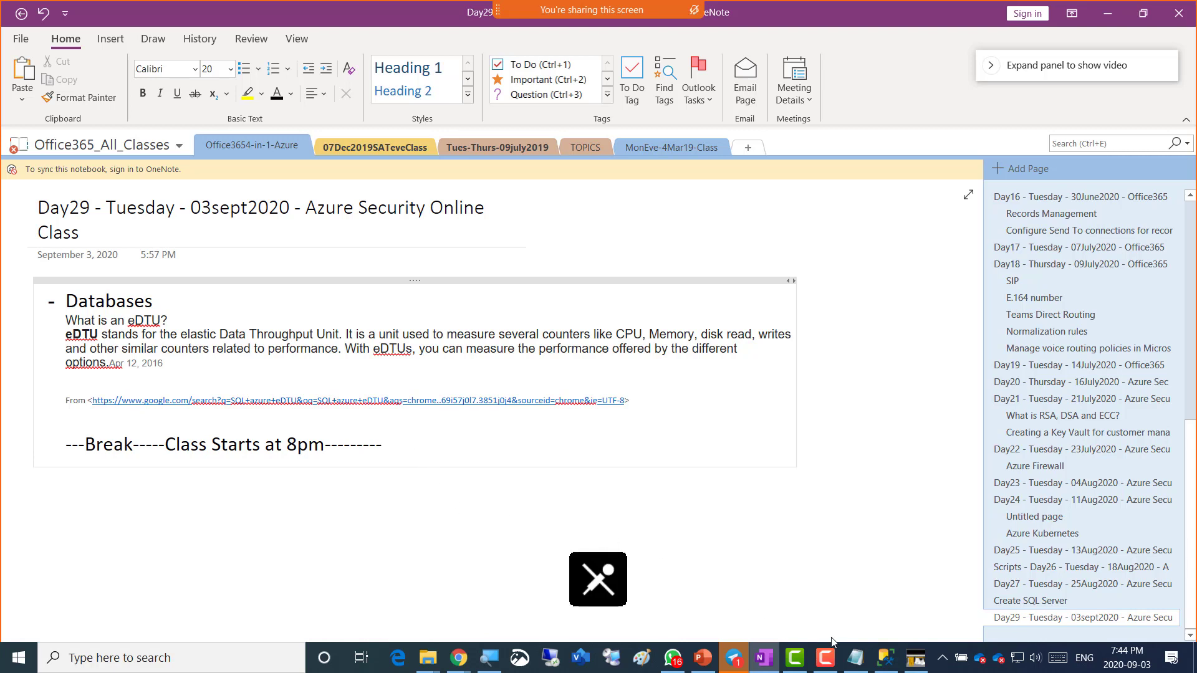
Step: Pause the screen recording for the break and bring PowerPoint back to the front
left_click(825, 660)
left_click_drag(861, 548, 549, 215)
left_click(707, 262)
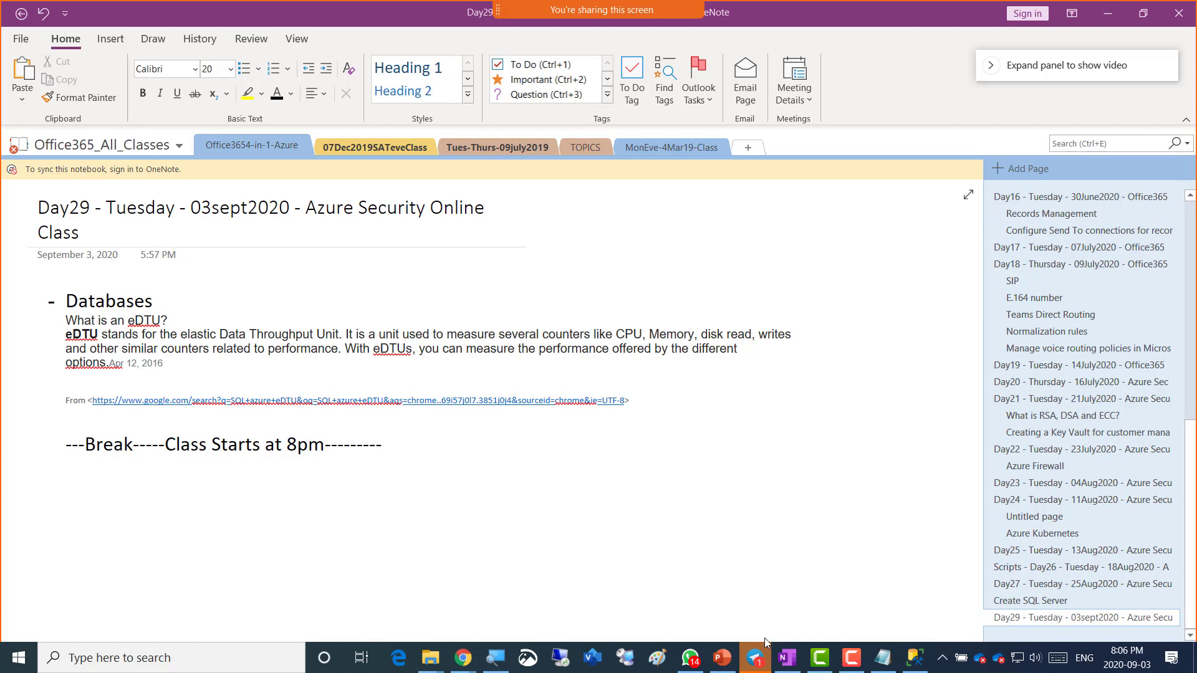
left_click(722, 658)
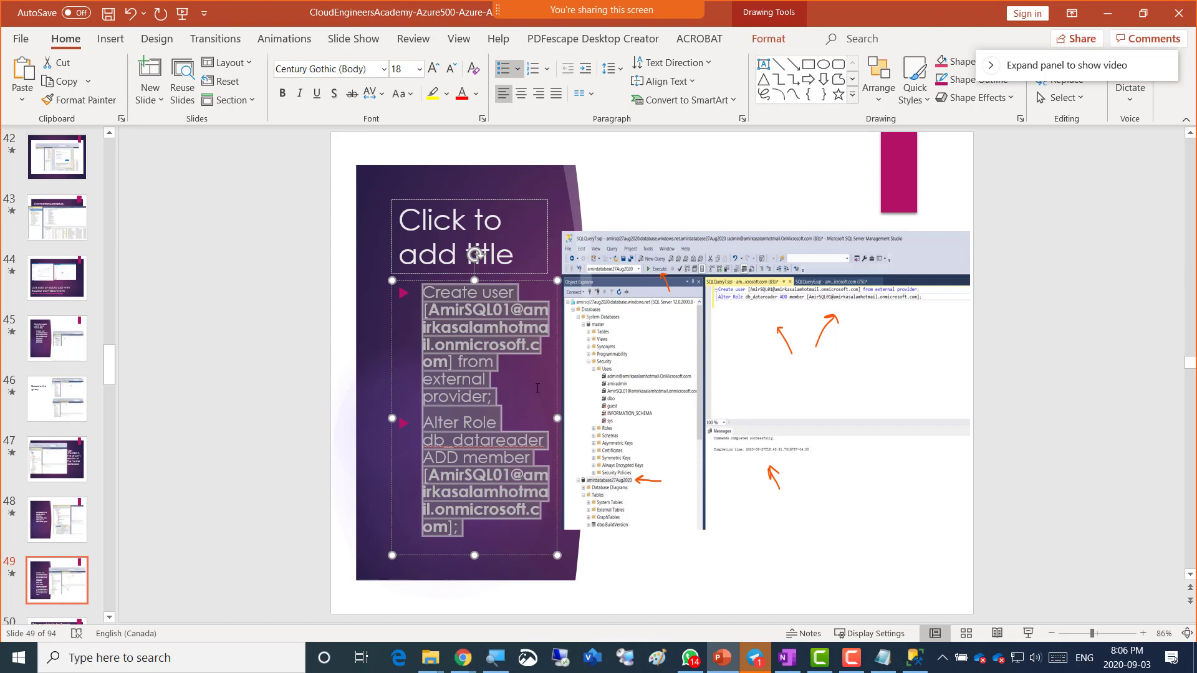
Step: Move from slide 49 to slide 50, which shows the new user under the sample database's Security > Users
left_click(538, 389)
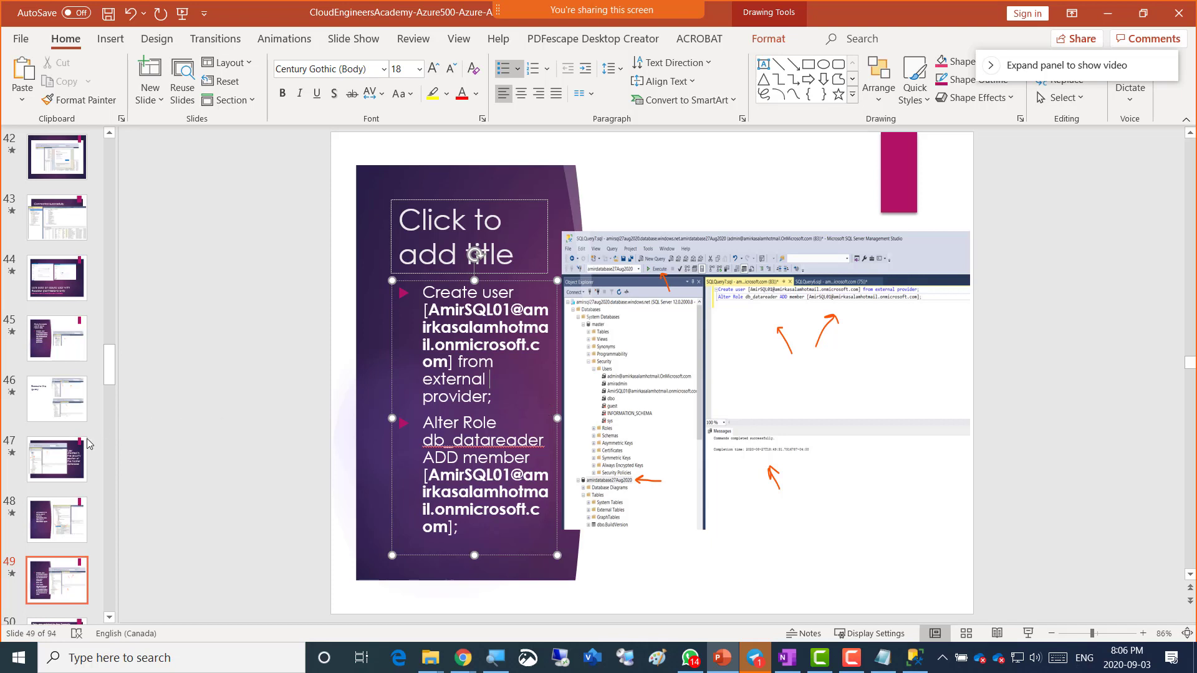
scroll(55, 444, "down", 1)
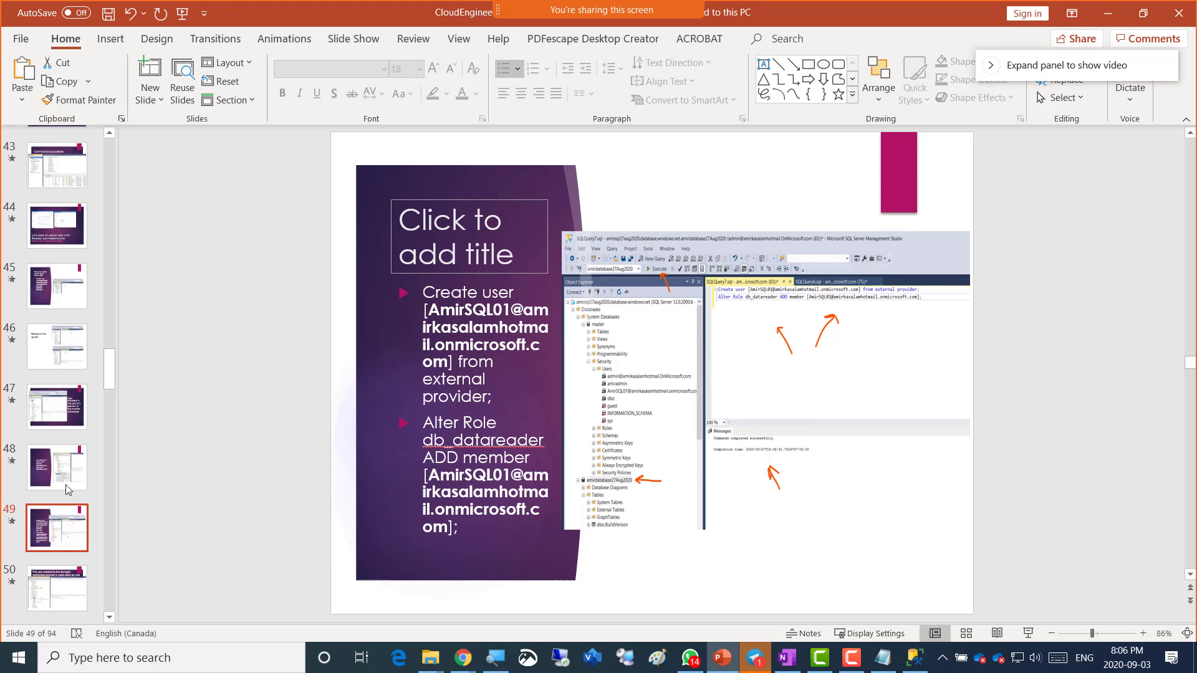
scroll(61, 430, "down", 1)
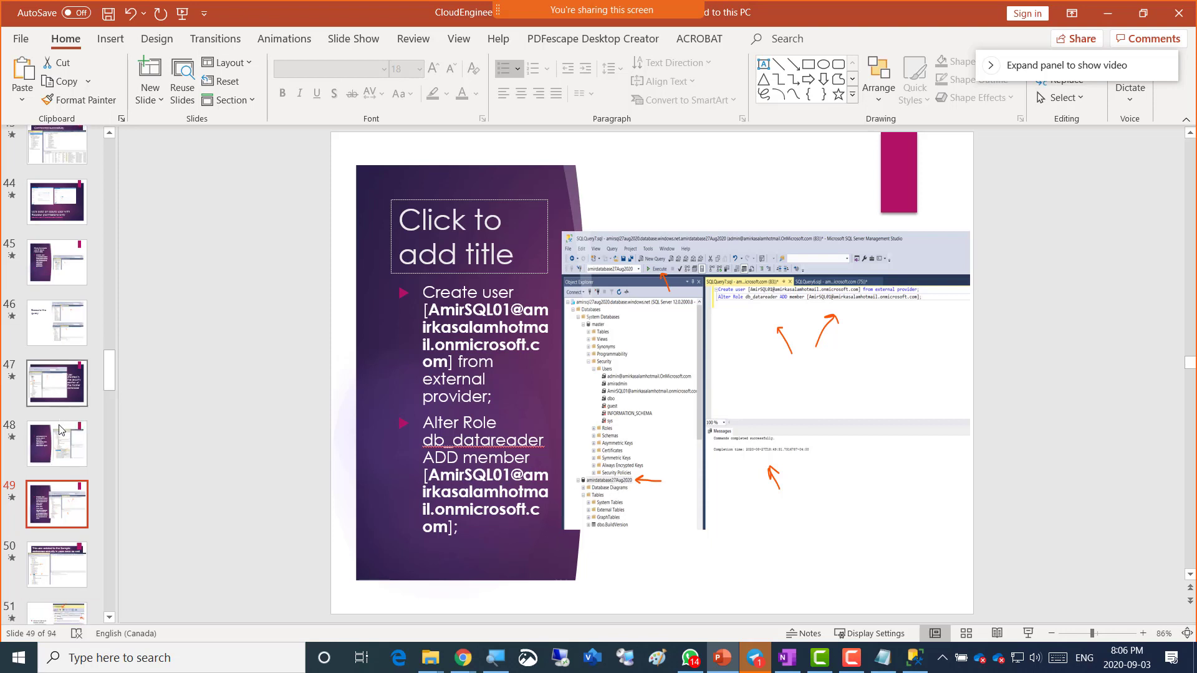
scroll(60, 430, "down", 3)
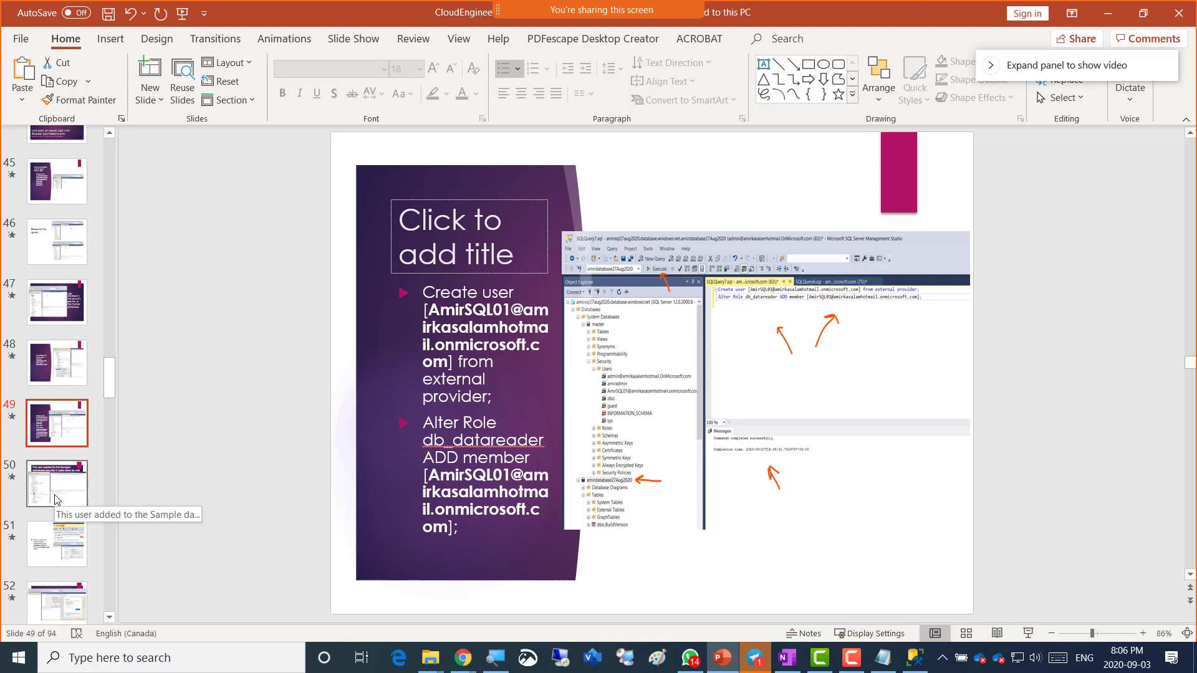
left_click(58, 499)
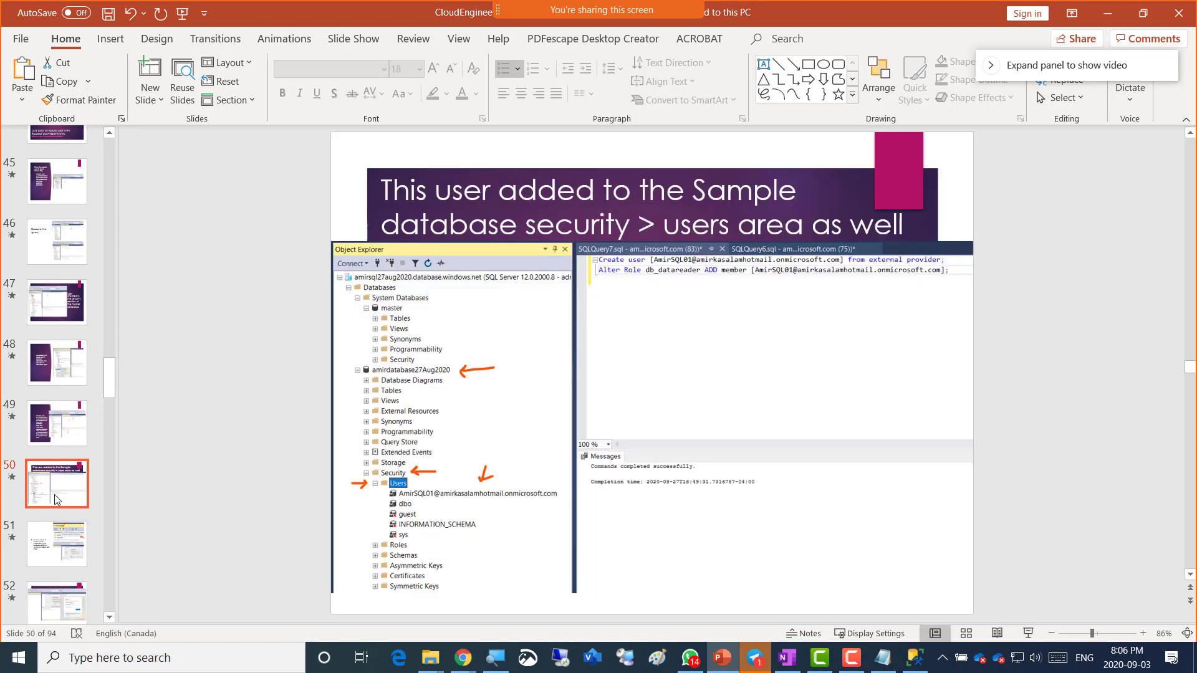
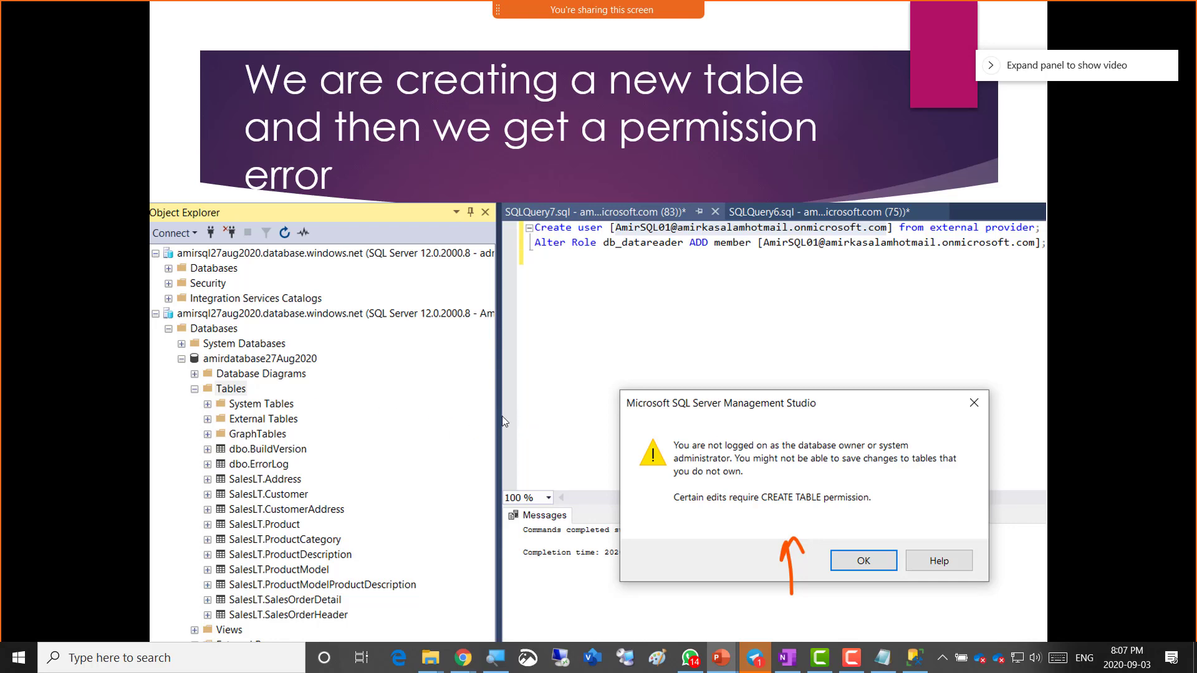
Step: Exit the PowerPoint slide show and switch to the SSMS SQLQuery5.sql window
key("Escape")
key("alt+Tab")
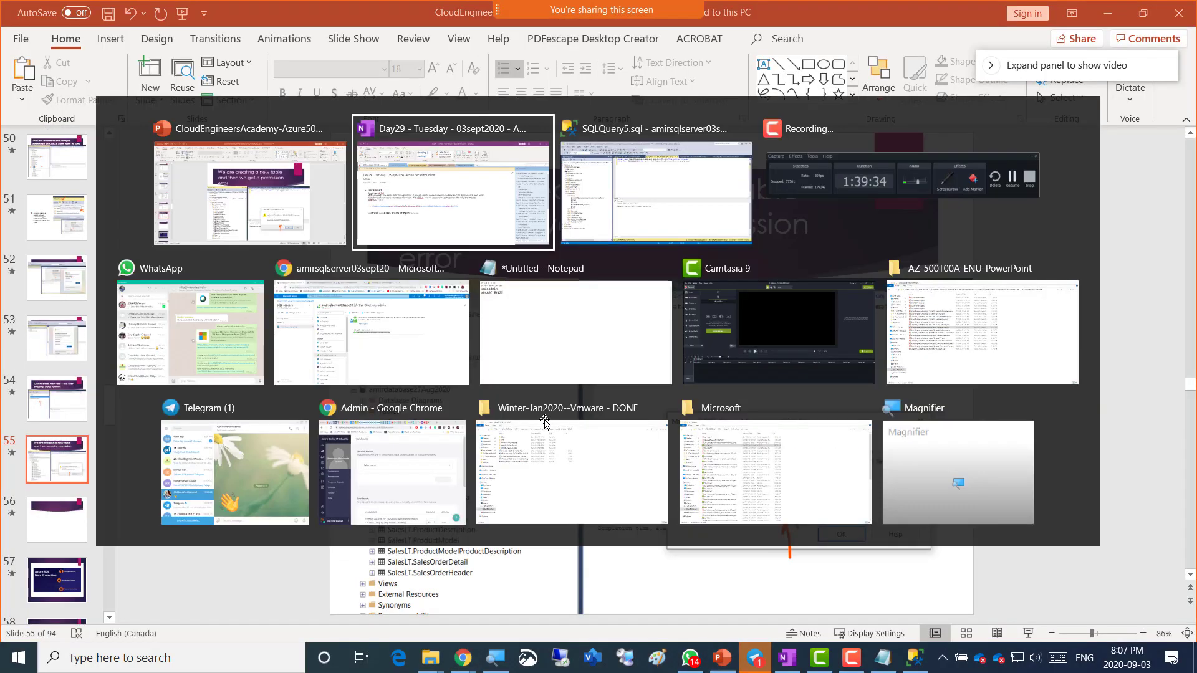
key("alt+Tab")
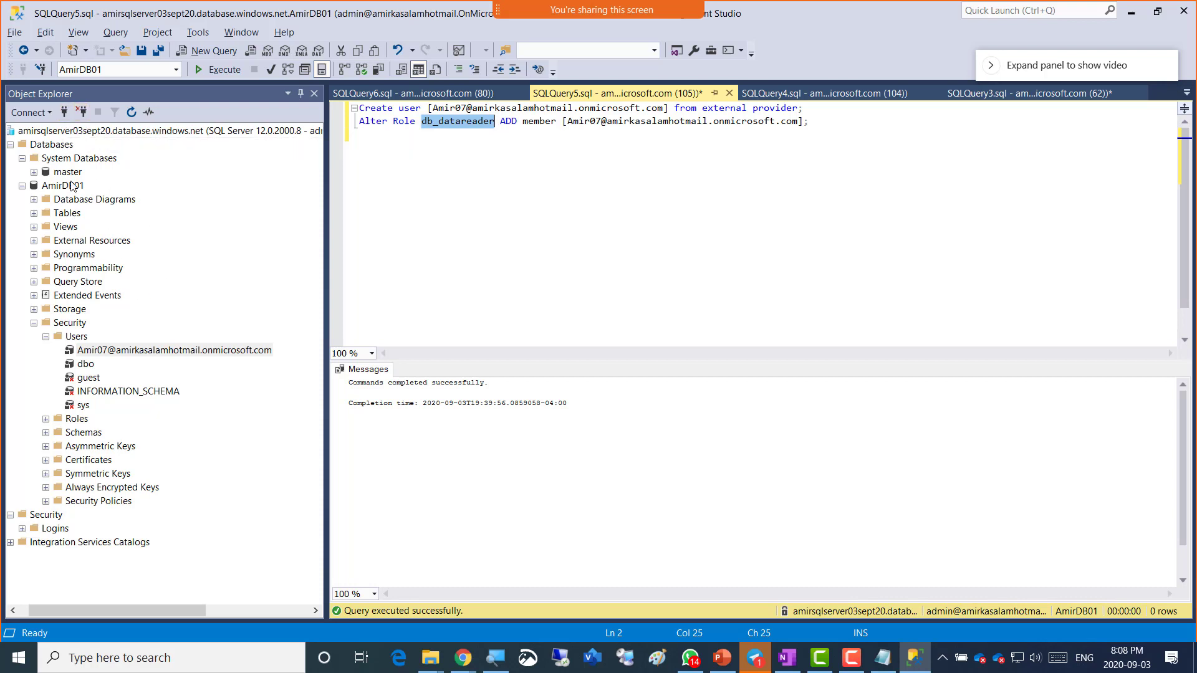
Step: Start a new Object Explorer connection with the user name changed to the new Azure AD user
left_click(64, 113)
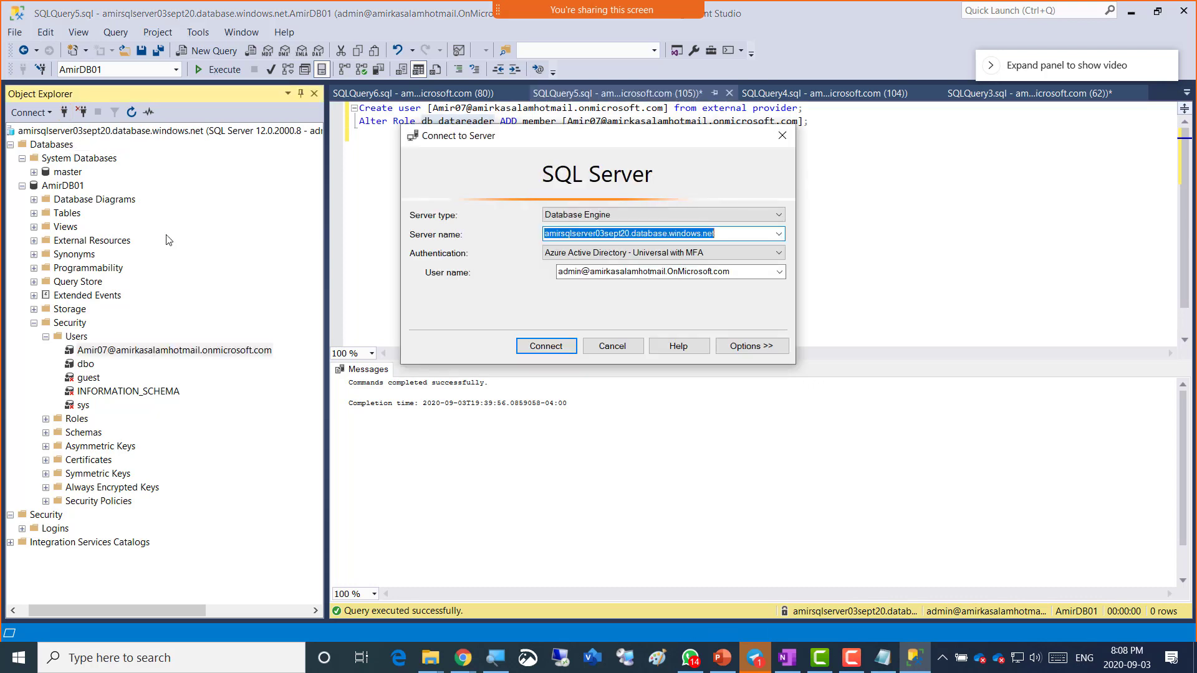
left_click(738, 274)
left_click(738, 274)
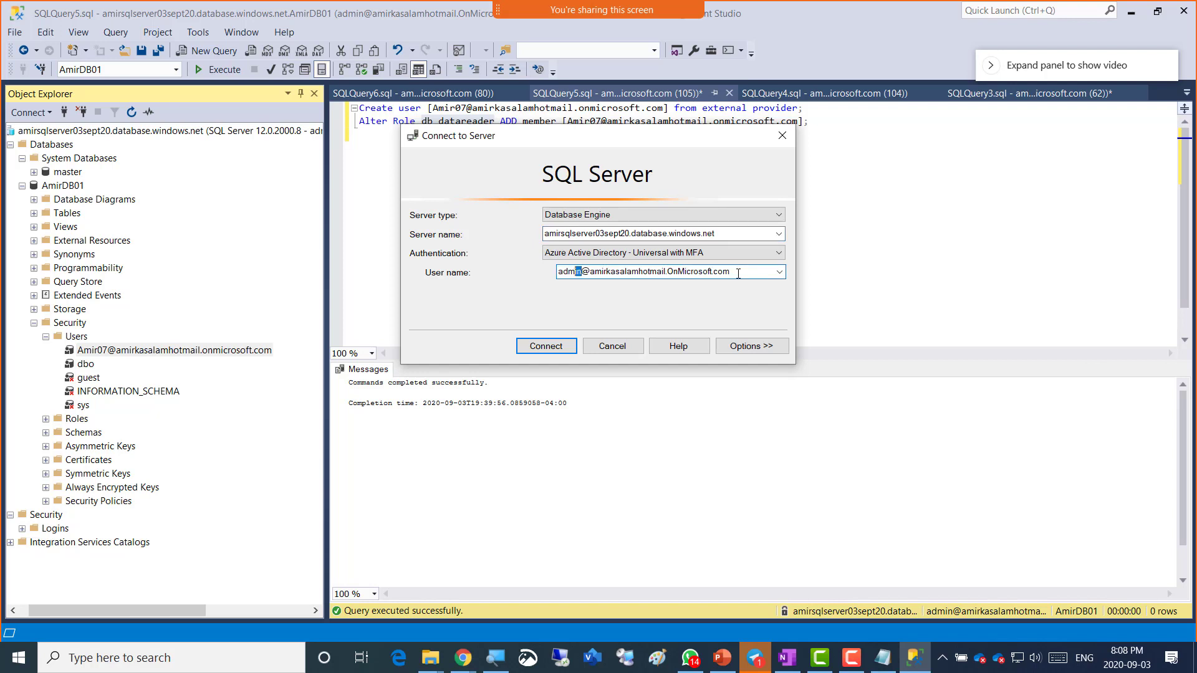
key("shift+Left")
key("shift+Left")
key("shift+Left")
type("mir07")
left_click(564, 343)
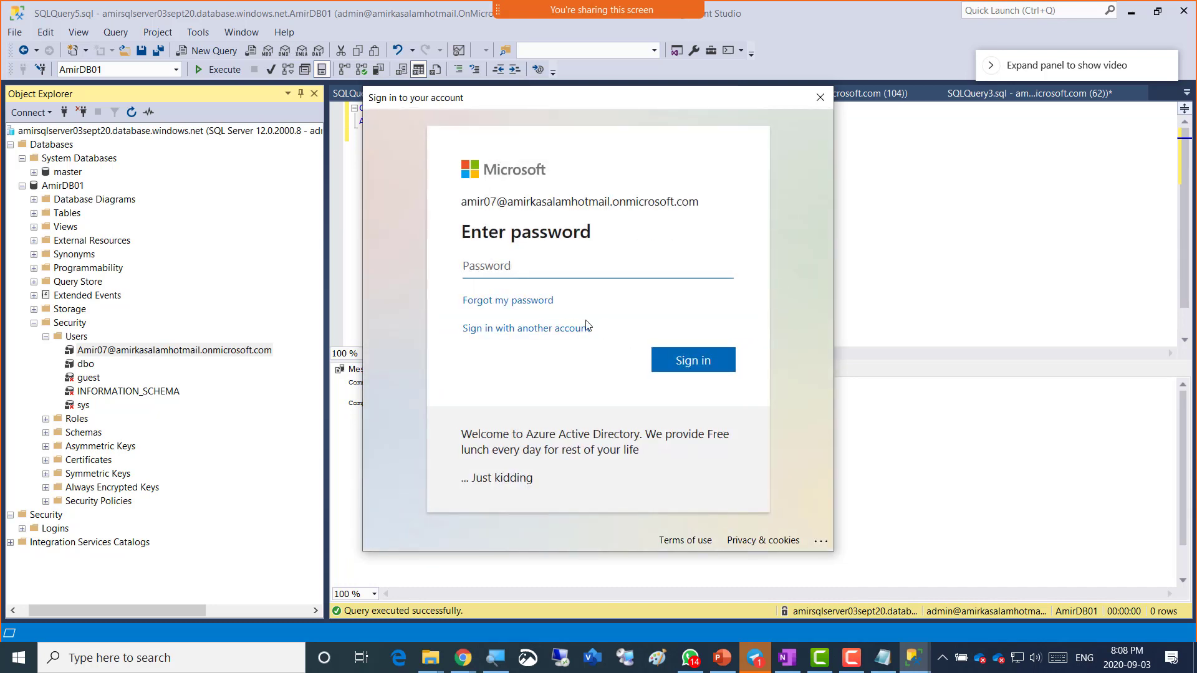
Step: Enter the user's current password, then set and confirm a new password to sign in
type("•••••••••••")
key("Return")
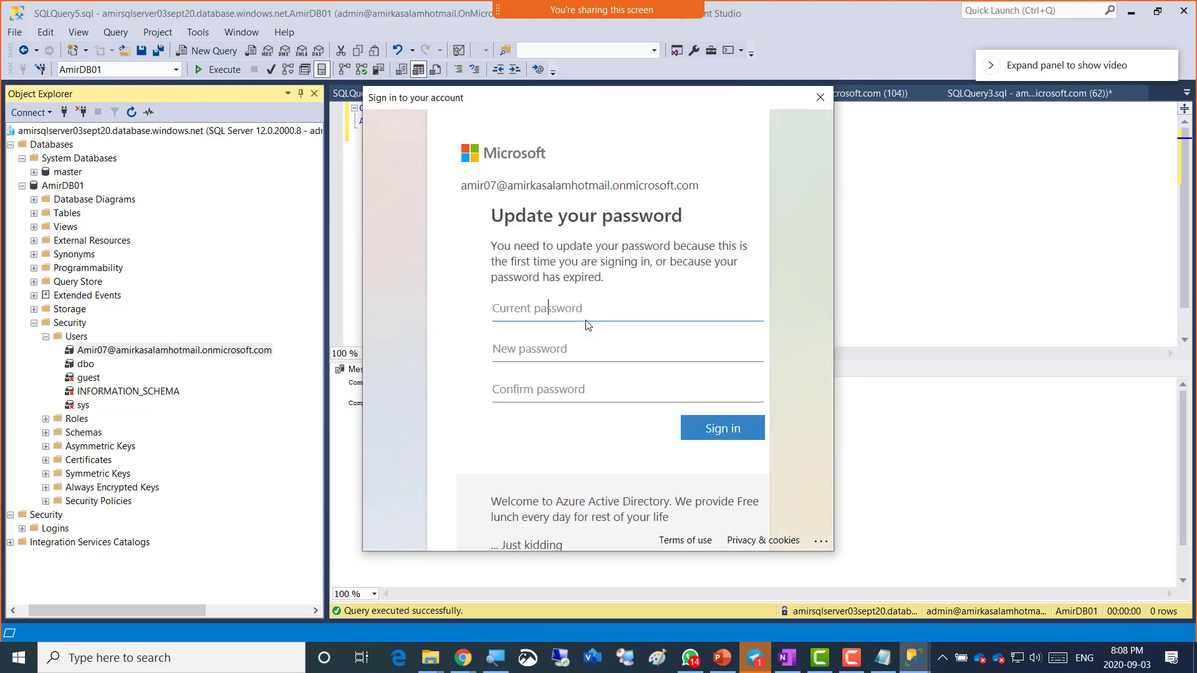
type("••••••••")
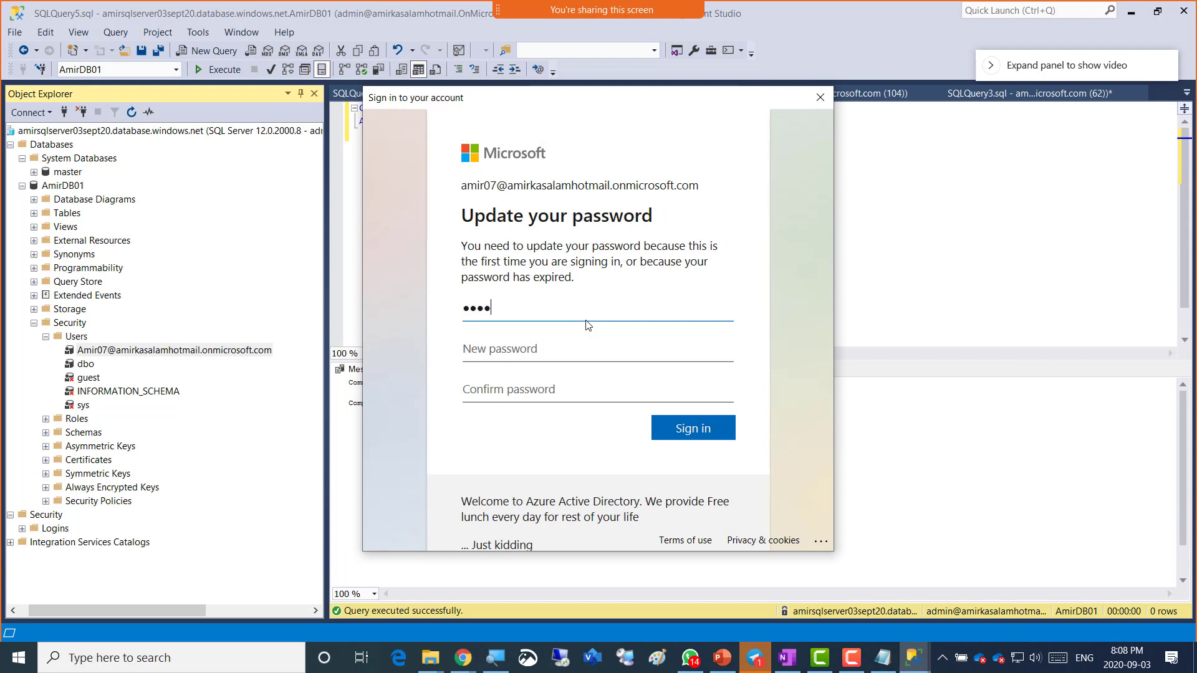
type("•")
key("BackSpace")
key("BackSpace")
key("BackSpace")
key("BackSpace")
key("BackSpace")
key("BackSpace")
key("BackSpace")
key("BackSpace")
key("BackSpace")
type("••••••••••••")
key("Tab")
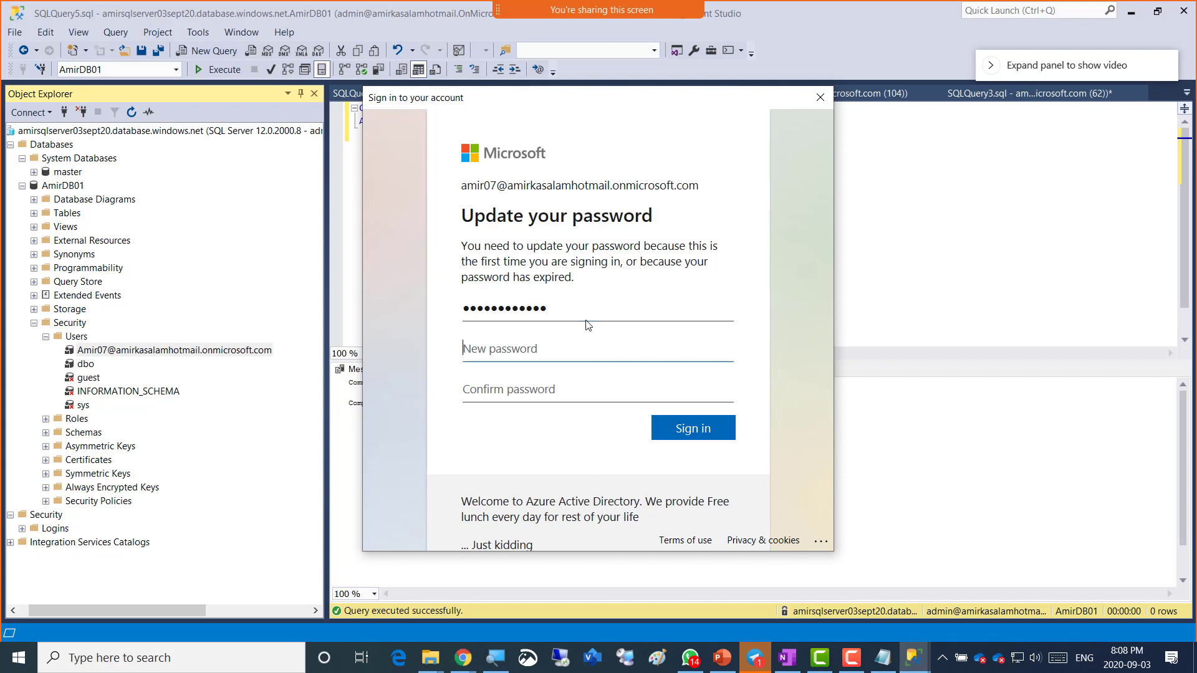
type("••••••••••••")
key("Tab")
type("•••")
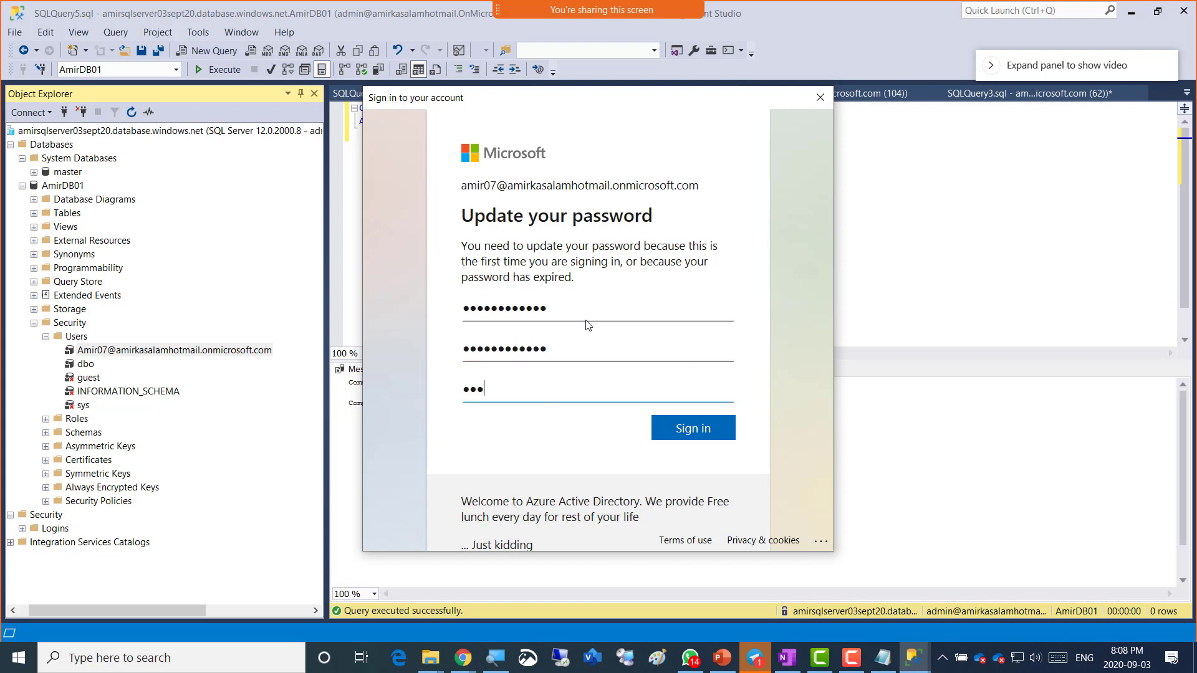
type("••••••••")
left_click(706, 436)
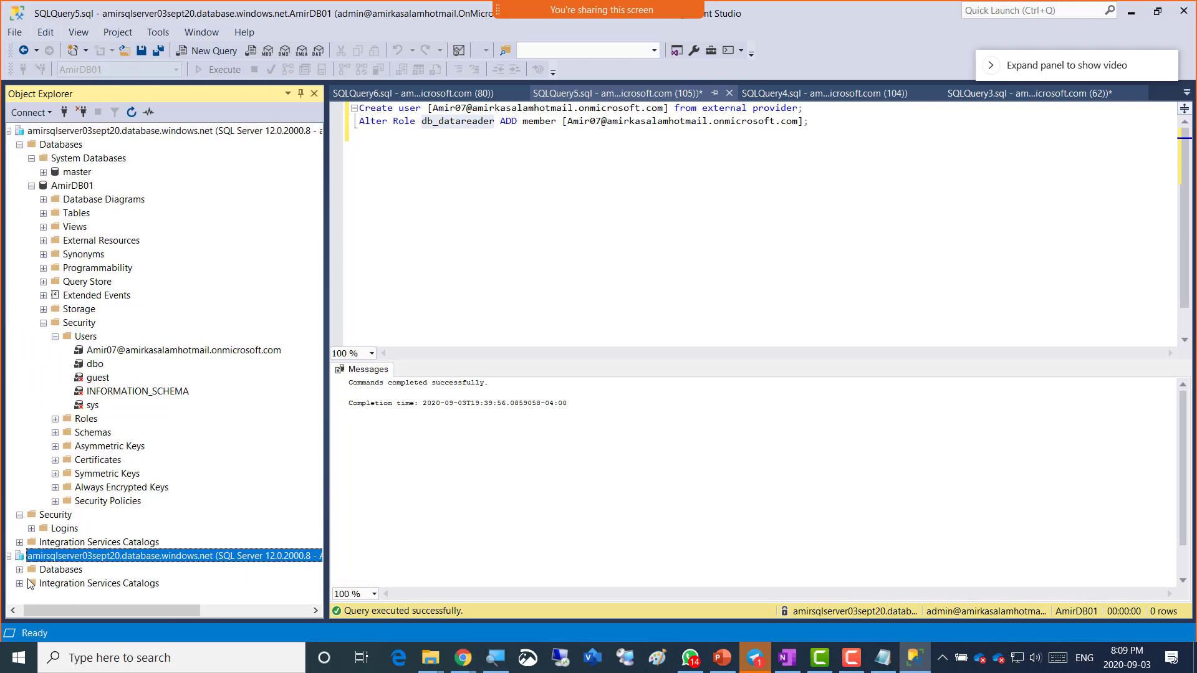
Step: Collapse the first server's folders and run Select Top 1000 Rows on AmirDB01's SalesLT.Customer
left_click(20, 145)
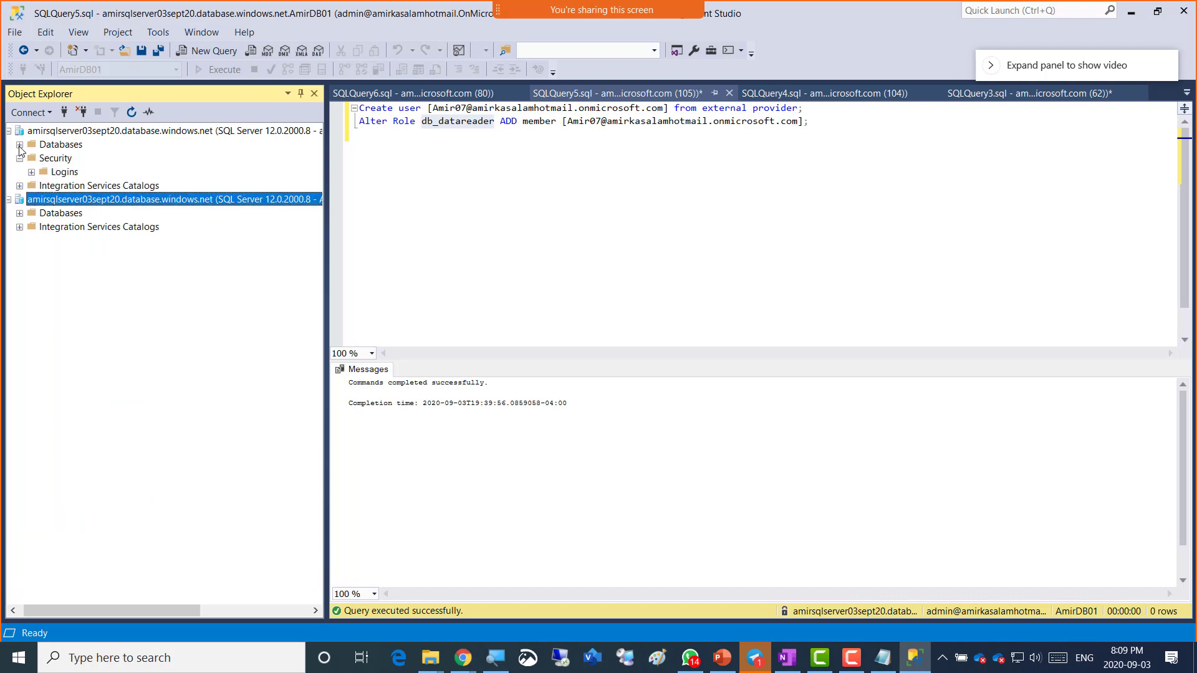
left_click(19, 158)
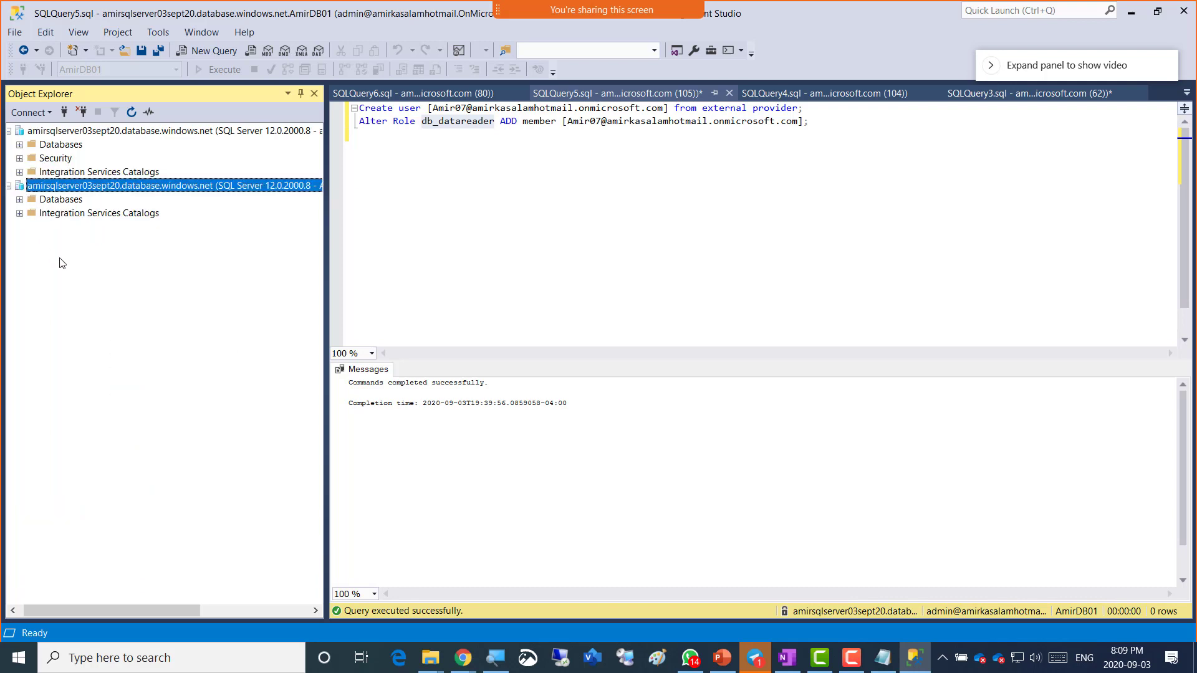
left_click(13, 611)
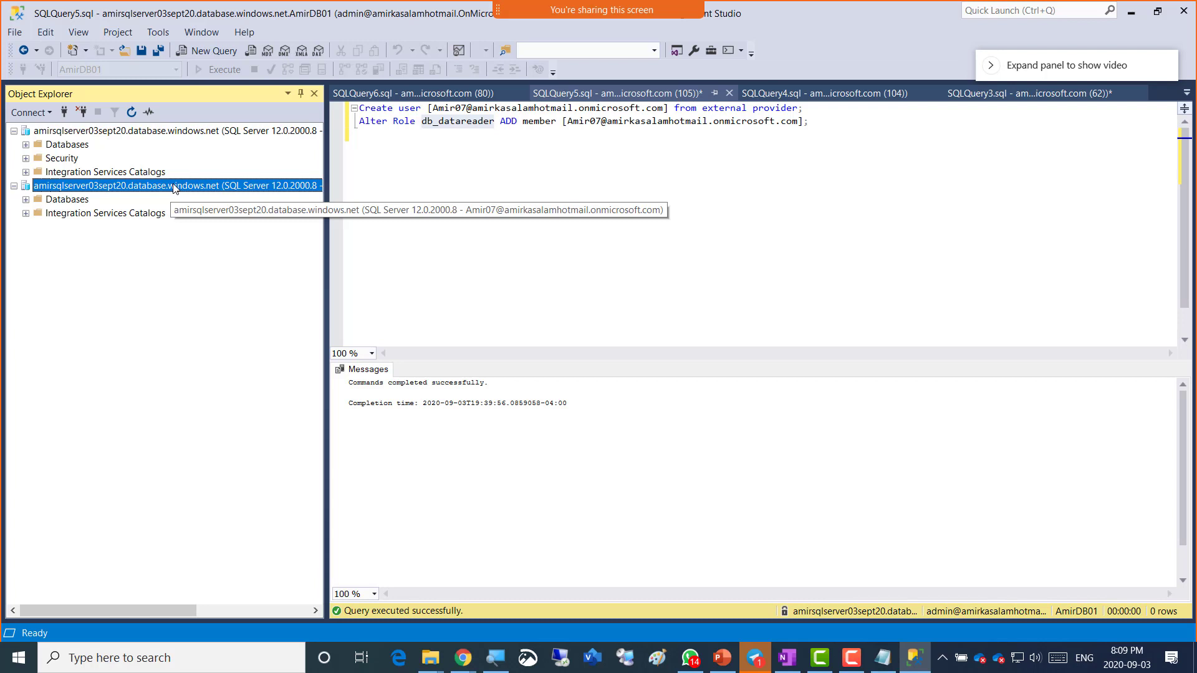
left_click(26, 199)
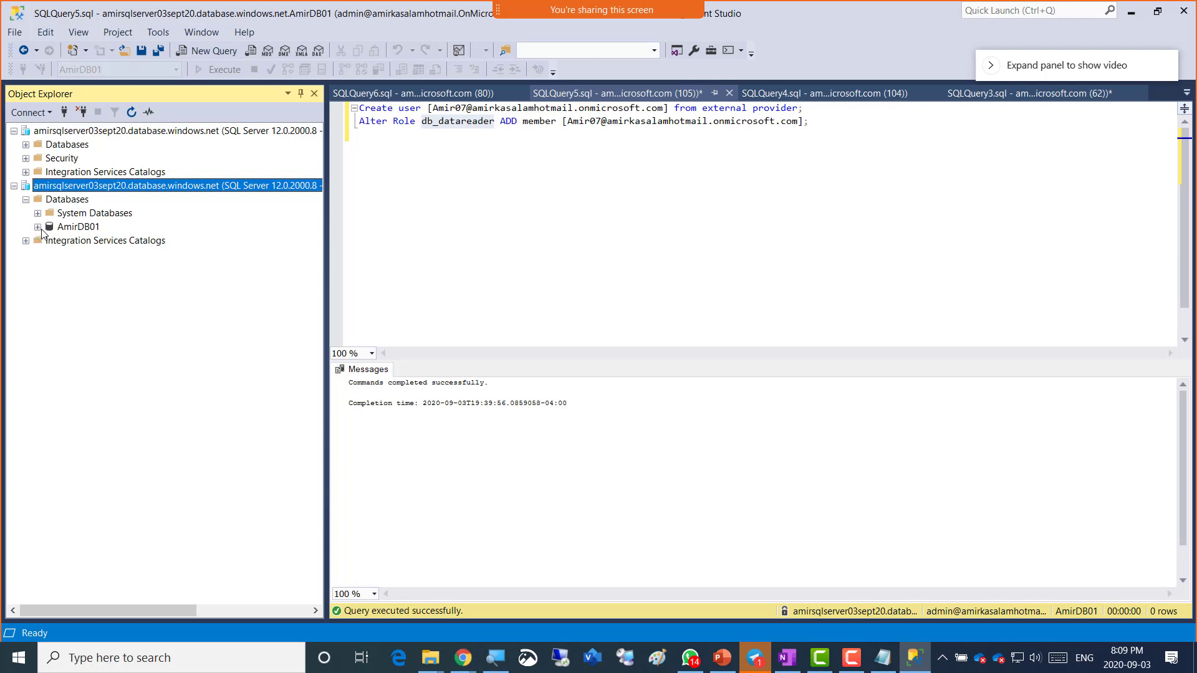
left_click(38, 229)
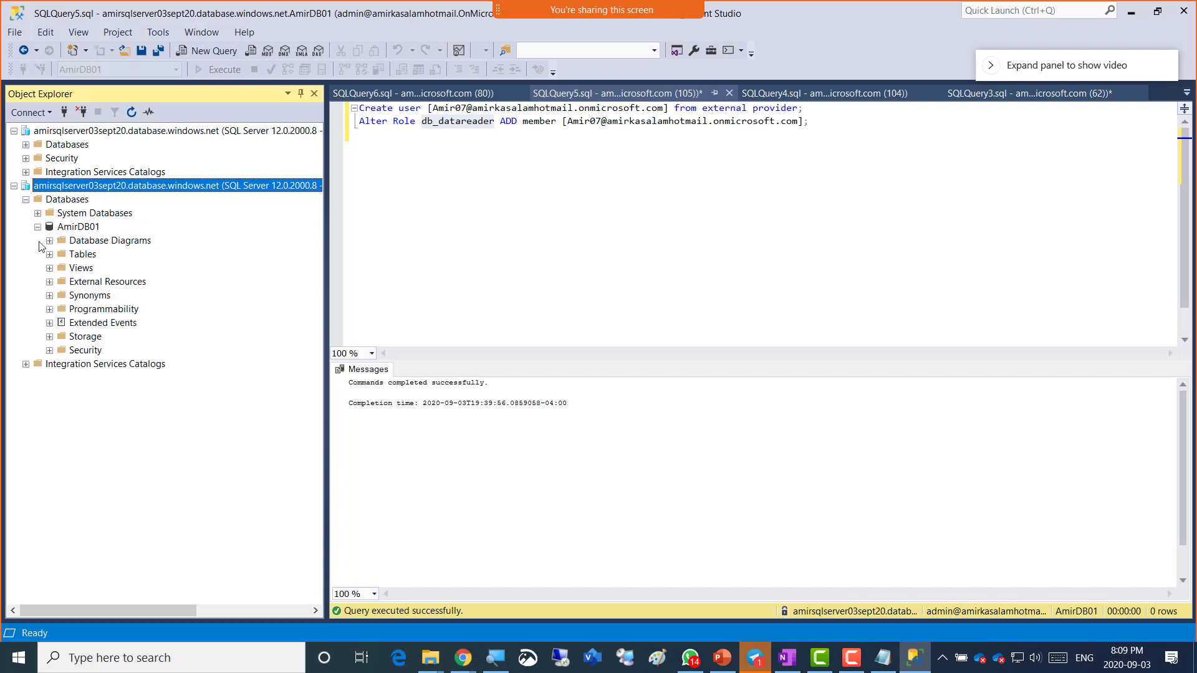
left_click(49, 255)
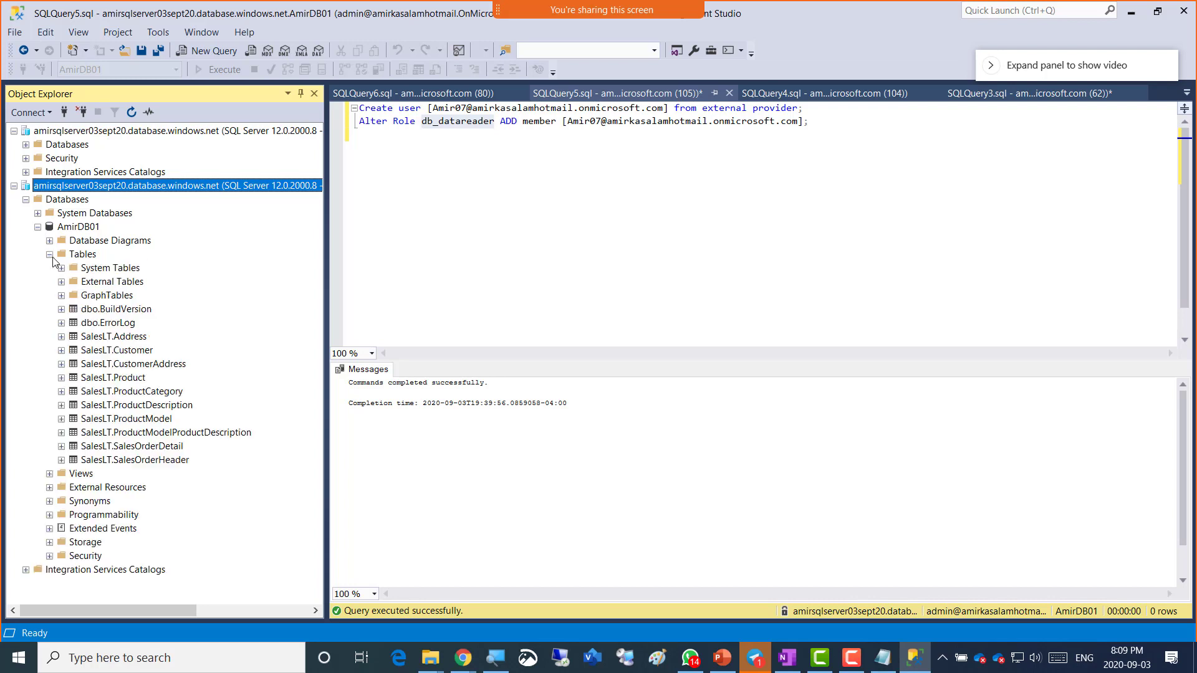
left_click(137, 353)
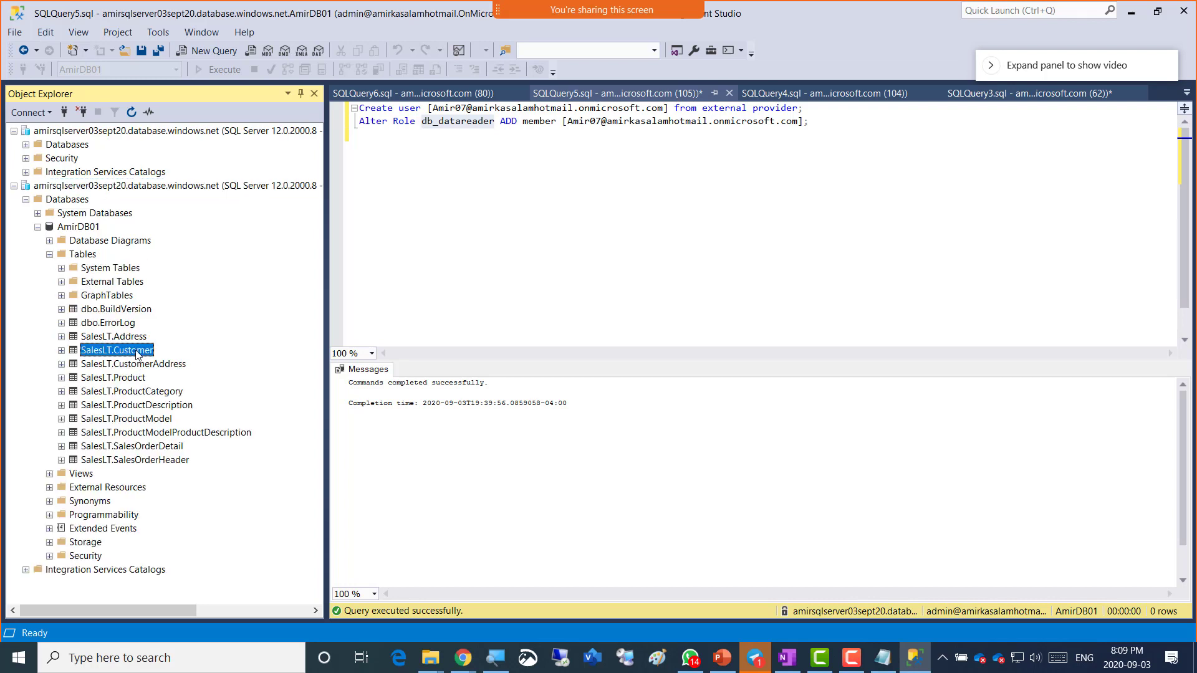
right_click(137, 353)
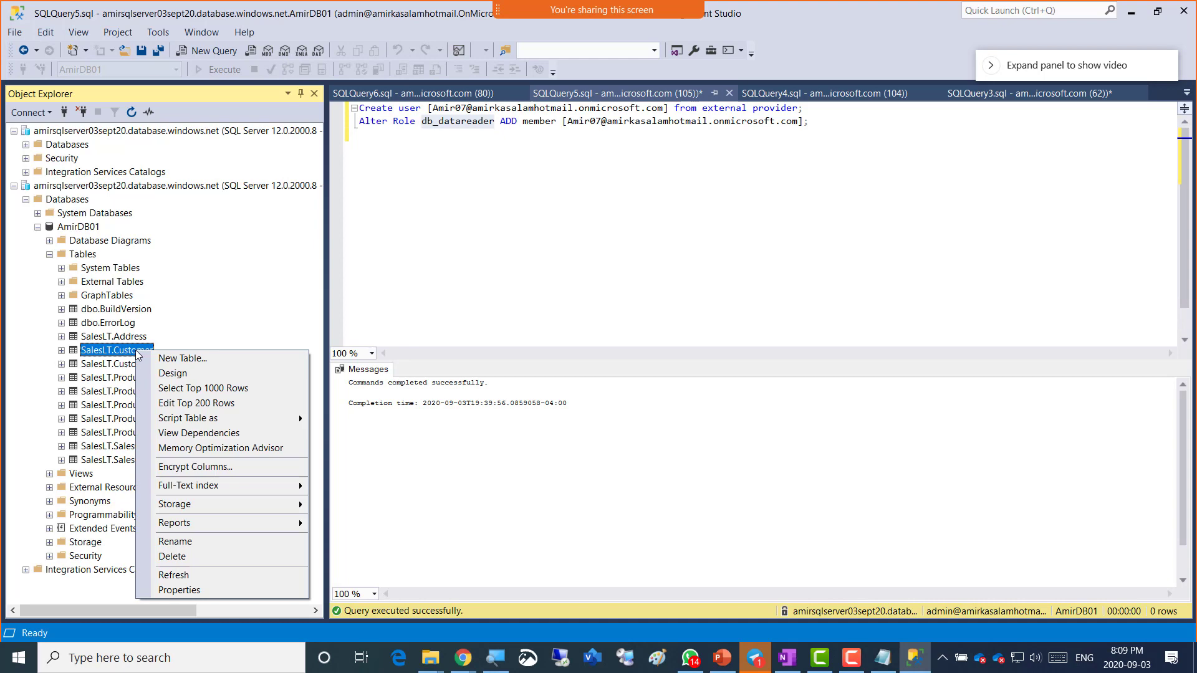
left_click(199, 388)
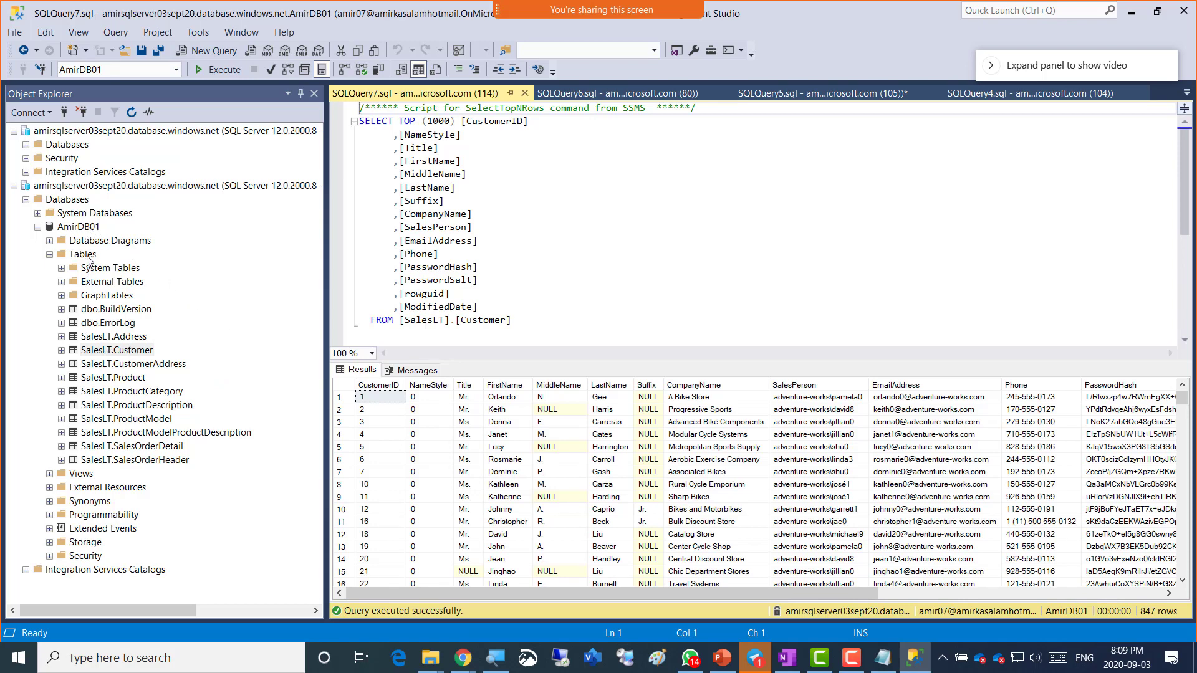
right_click(87, 260)
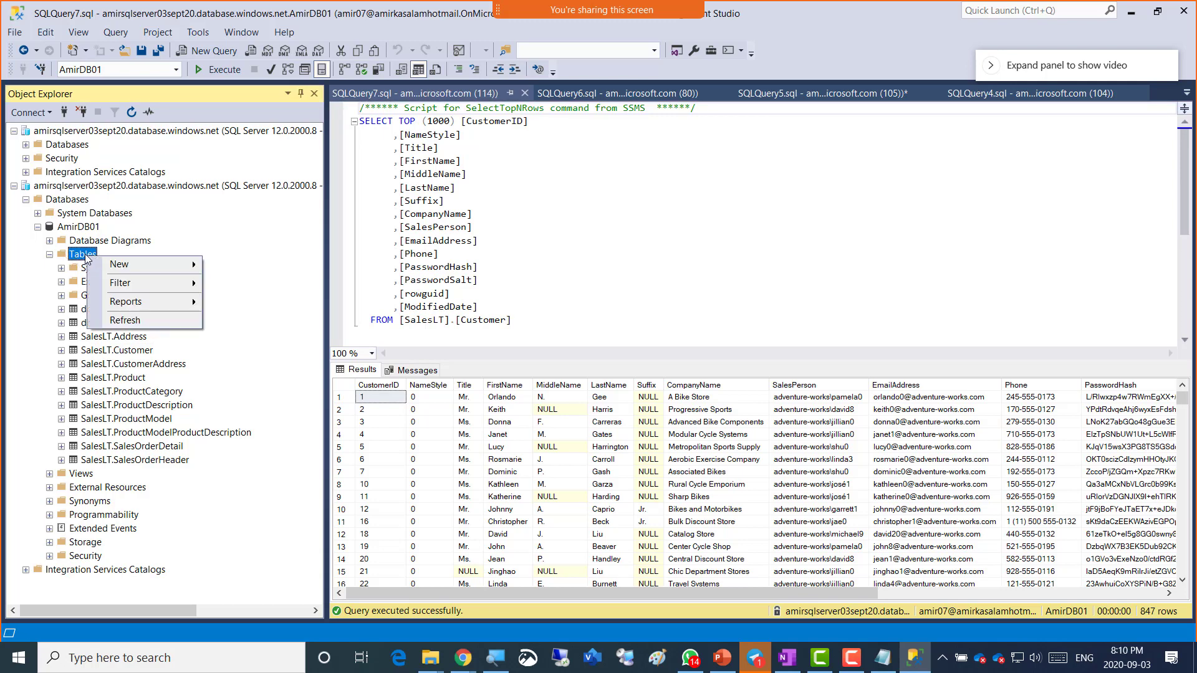
Step: Create a new table under Tables and accept the CREATE TABLE permission warning
mouse_move(116, 266)
left_click(230, 271)
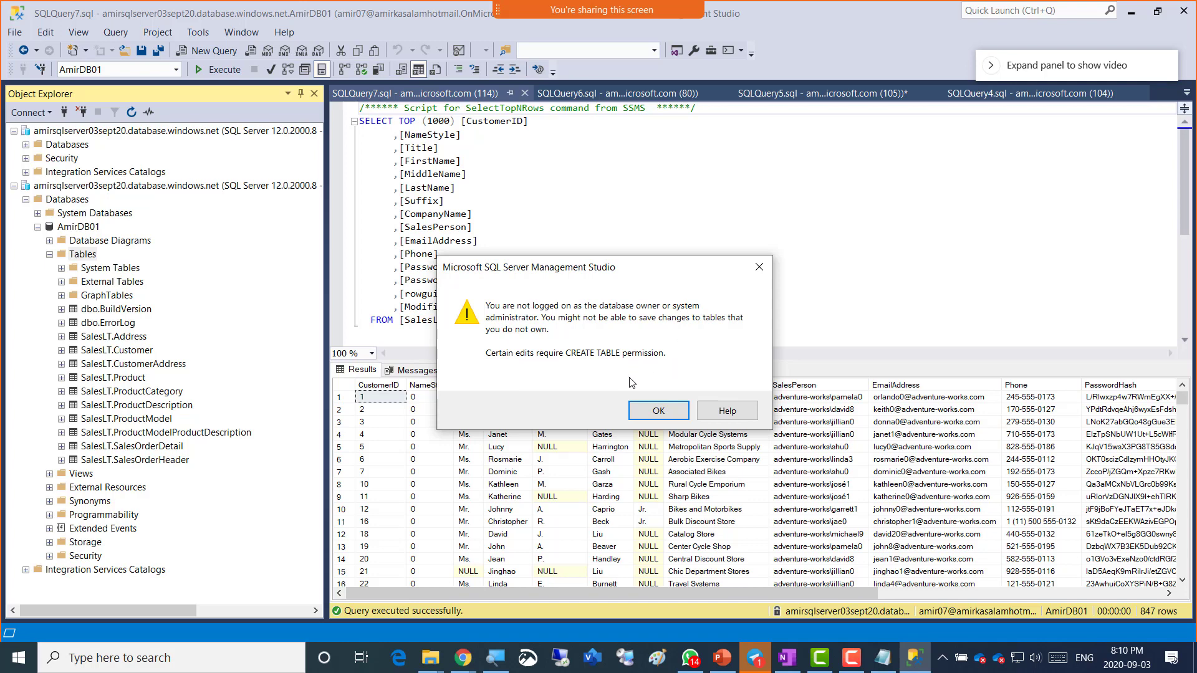
left_click(652, 413)
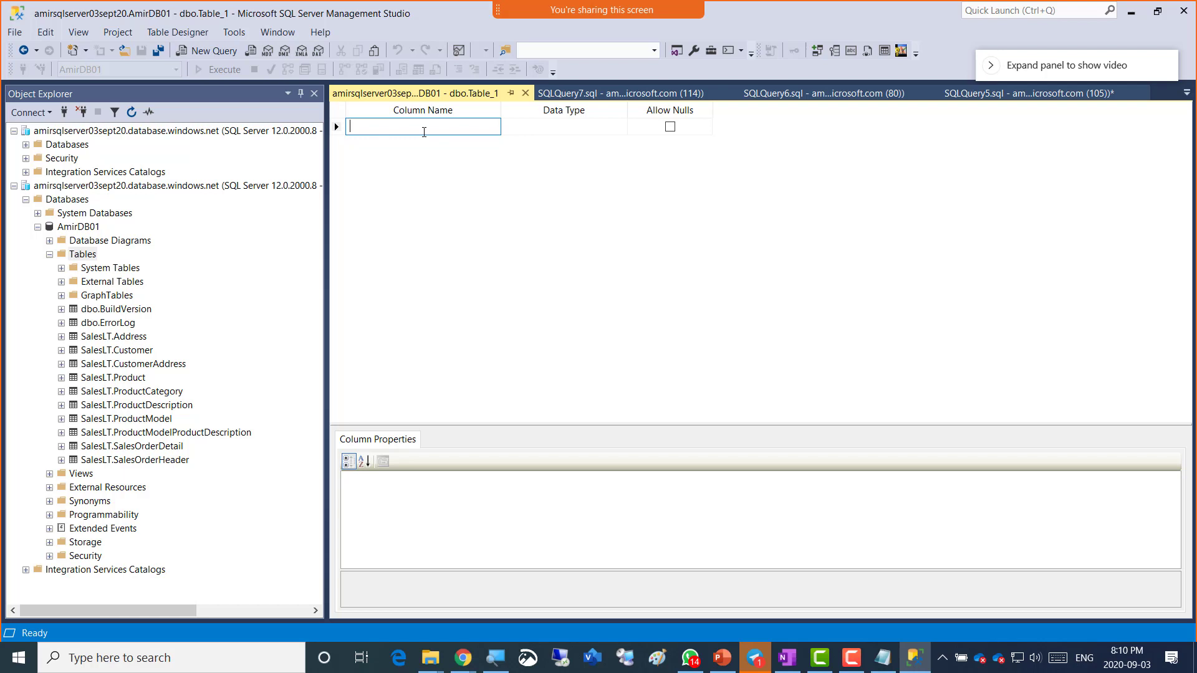
Step: Define Name, Phone and City columns, keeping the default nchar(10) type
type("Name")
key("Tab")
key("Tab")
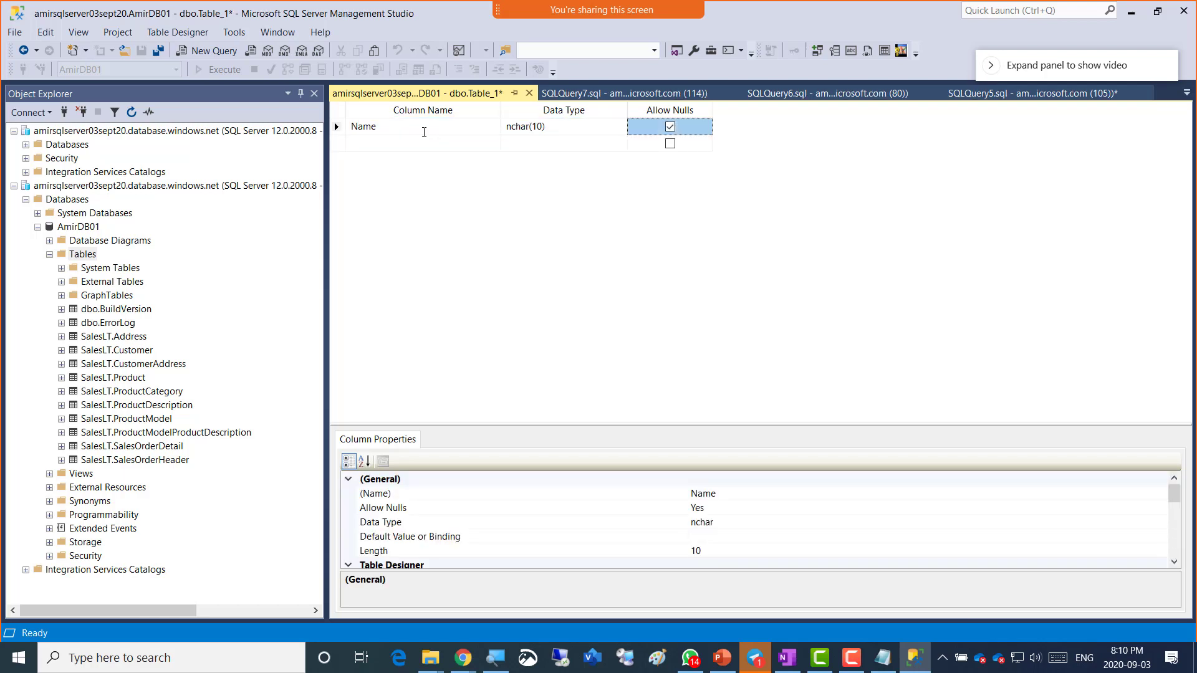
key("Tab")
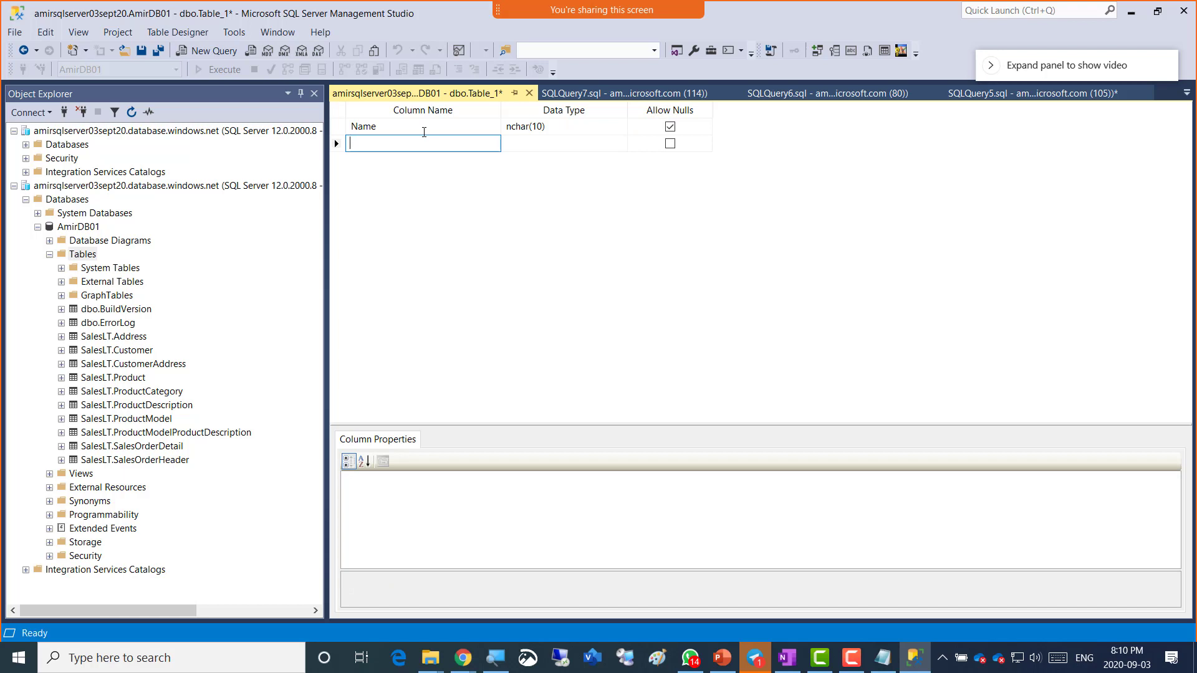
type("Phone")
key("Tab")
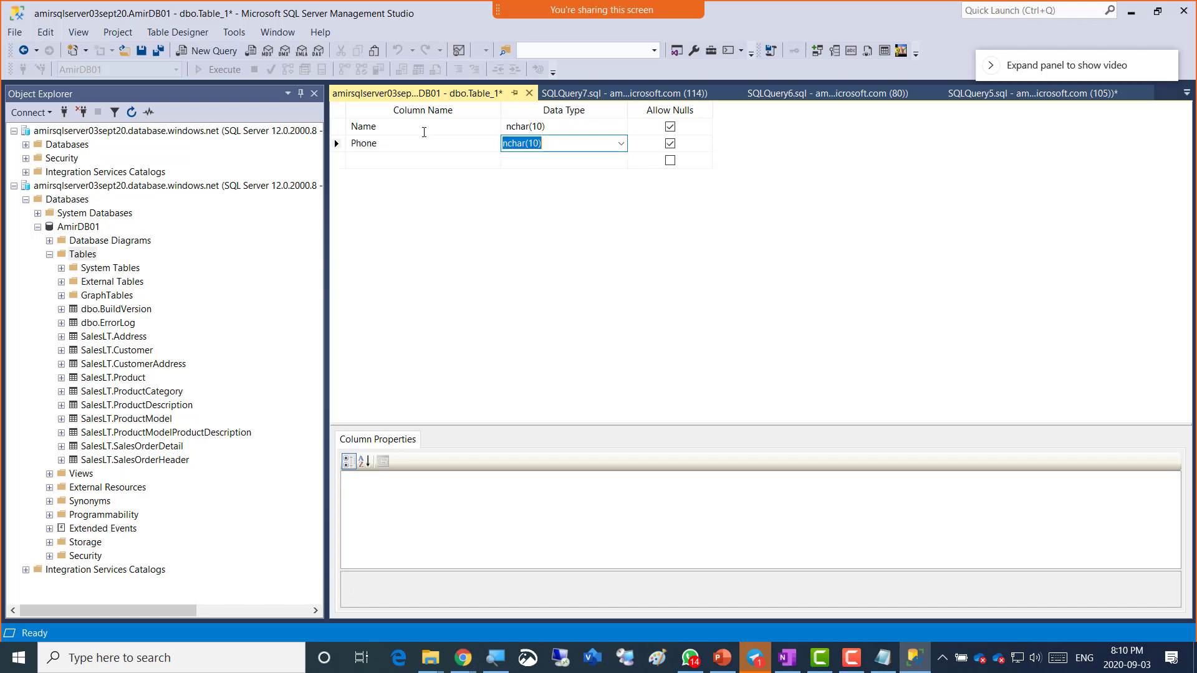
key("Tab")
key("Tab")
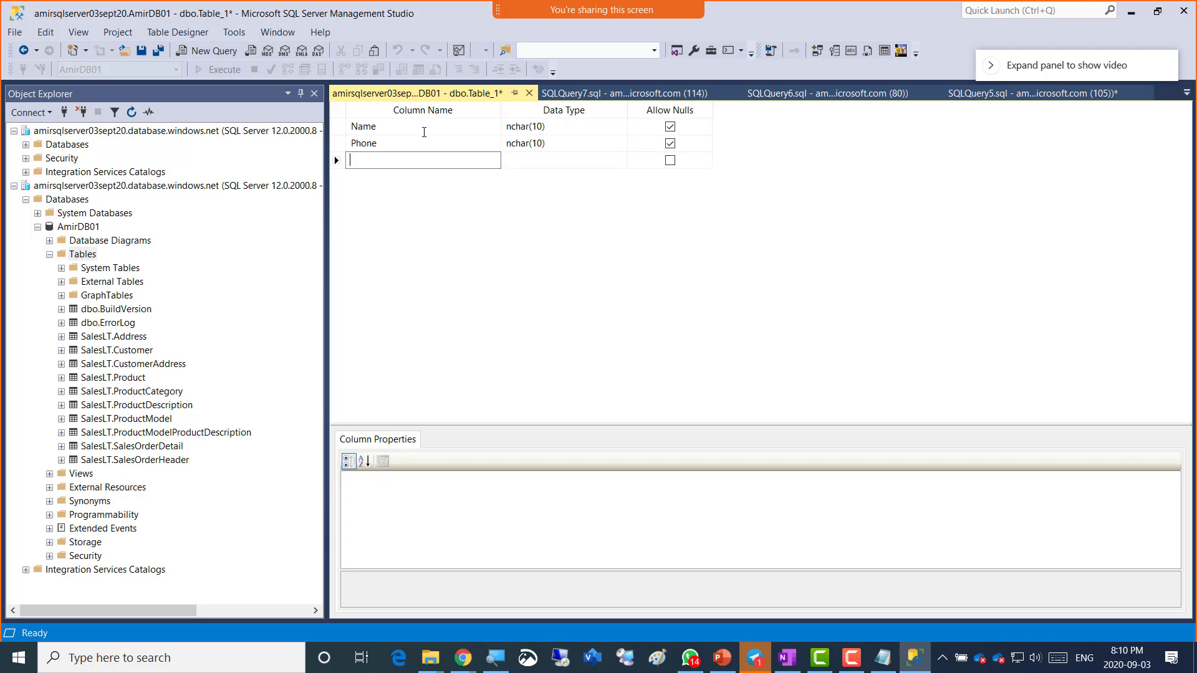
type("City")
key("Tab")
key("Tab")
key("Tab")
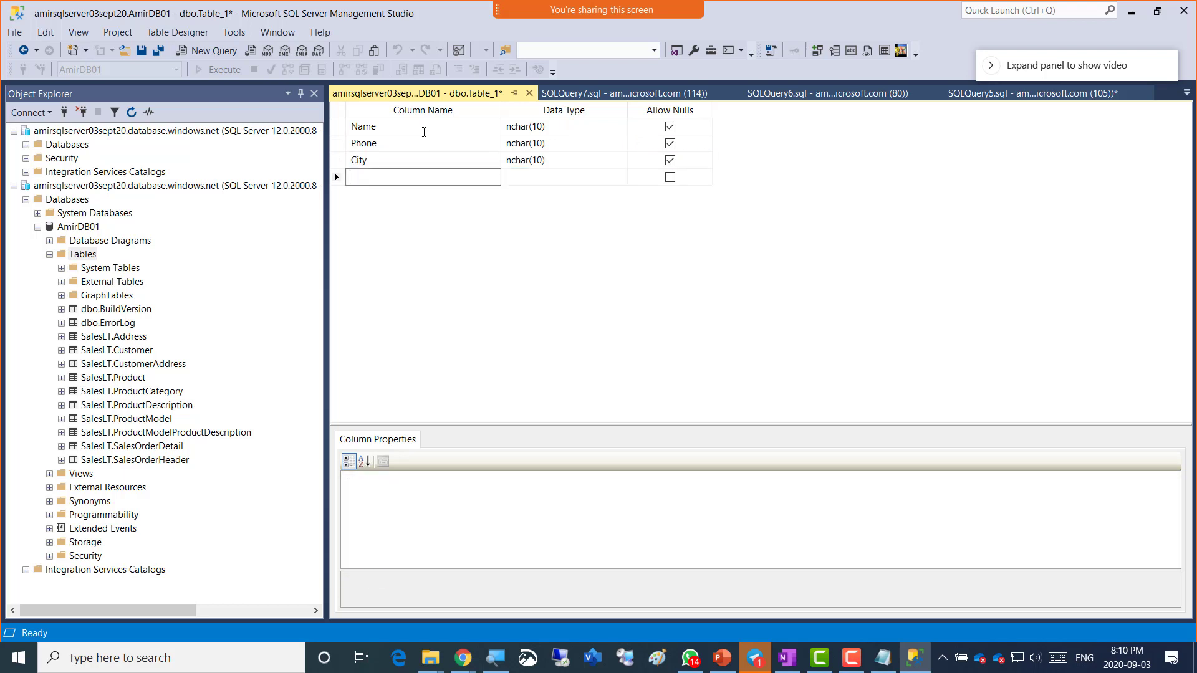
Step: Save the table design as 'test' and select the resulting validation warning text
right_click(438, 94)
left_click(453, 110)
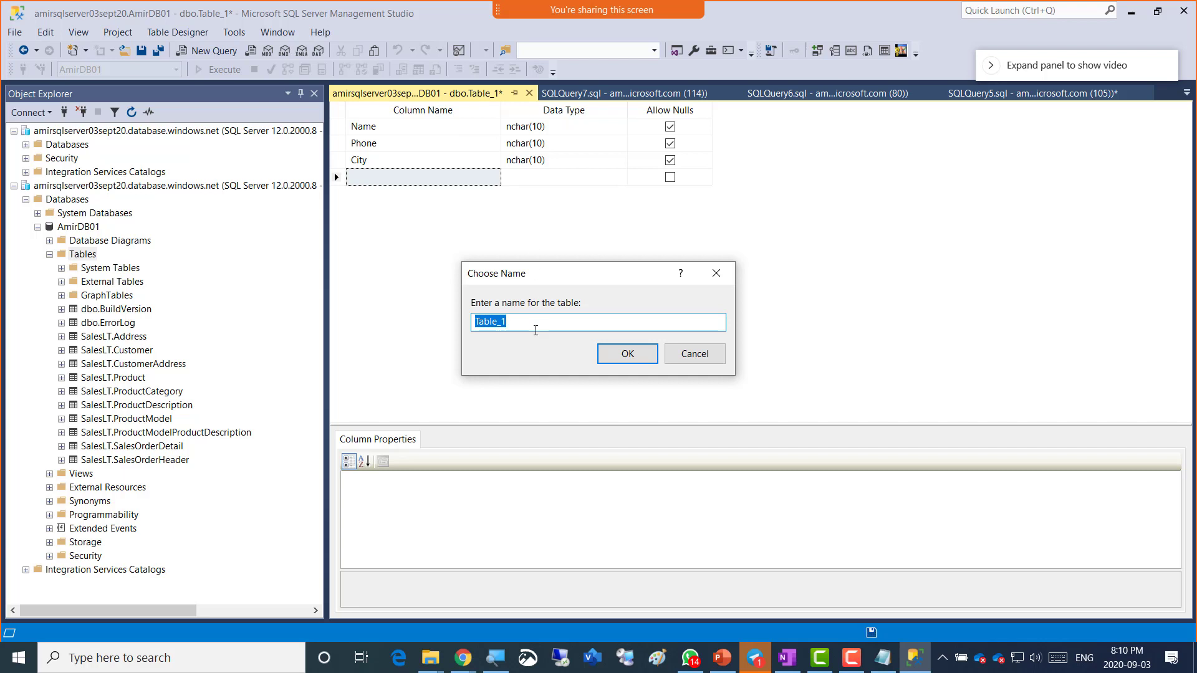
type("test")
left_click(627, 354)
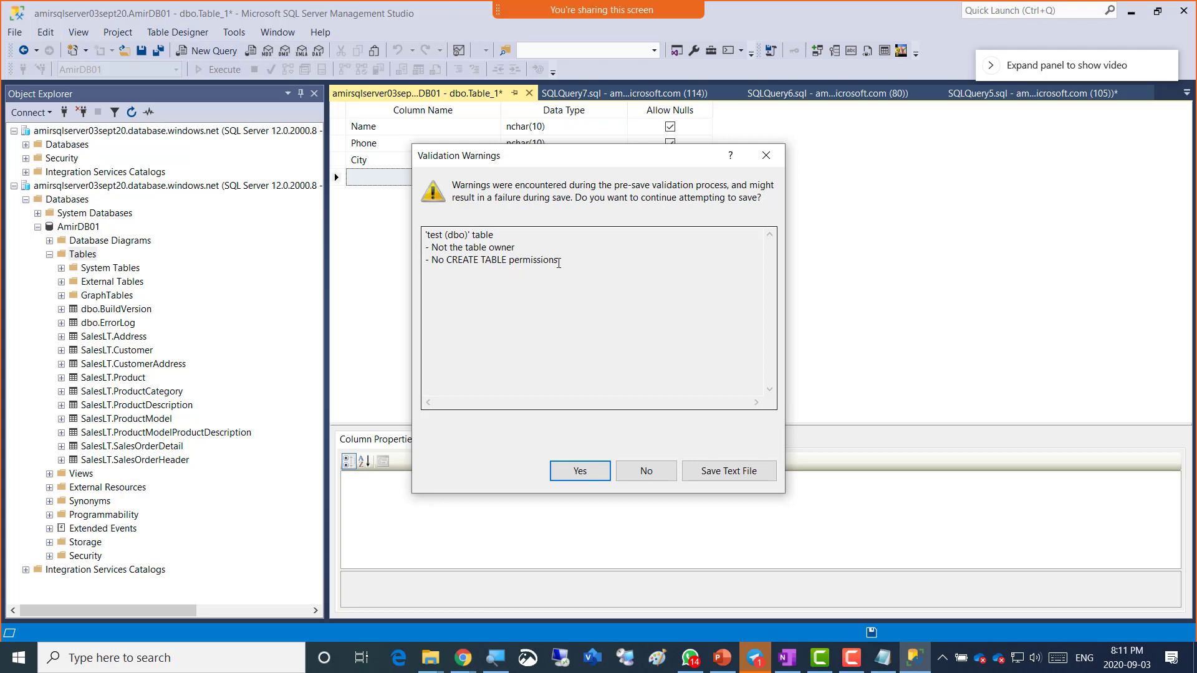
left_click_drag(559, 262, 424, 234)
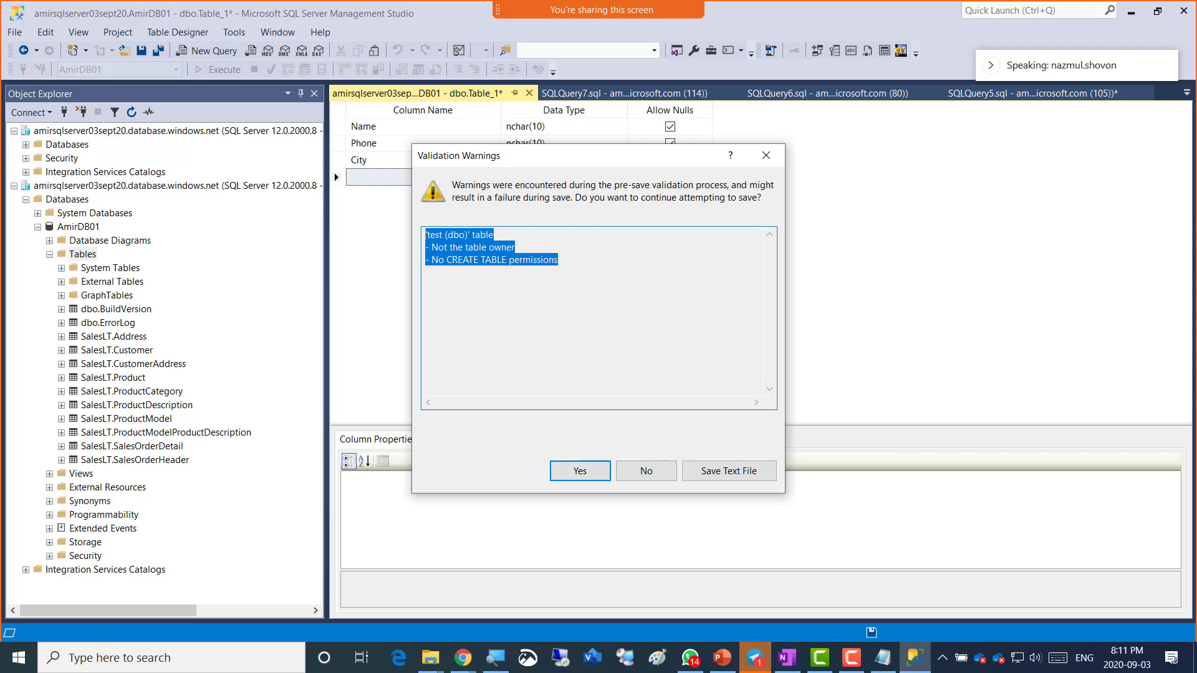
Step: Dismiss the validation warning and paste the permissions query into a new query on AmirDB01
left_click(766, 156)
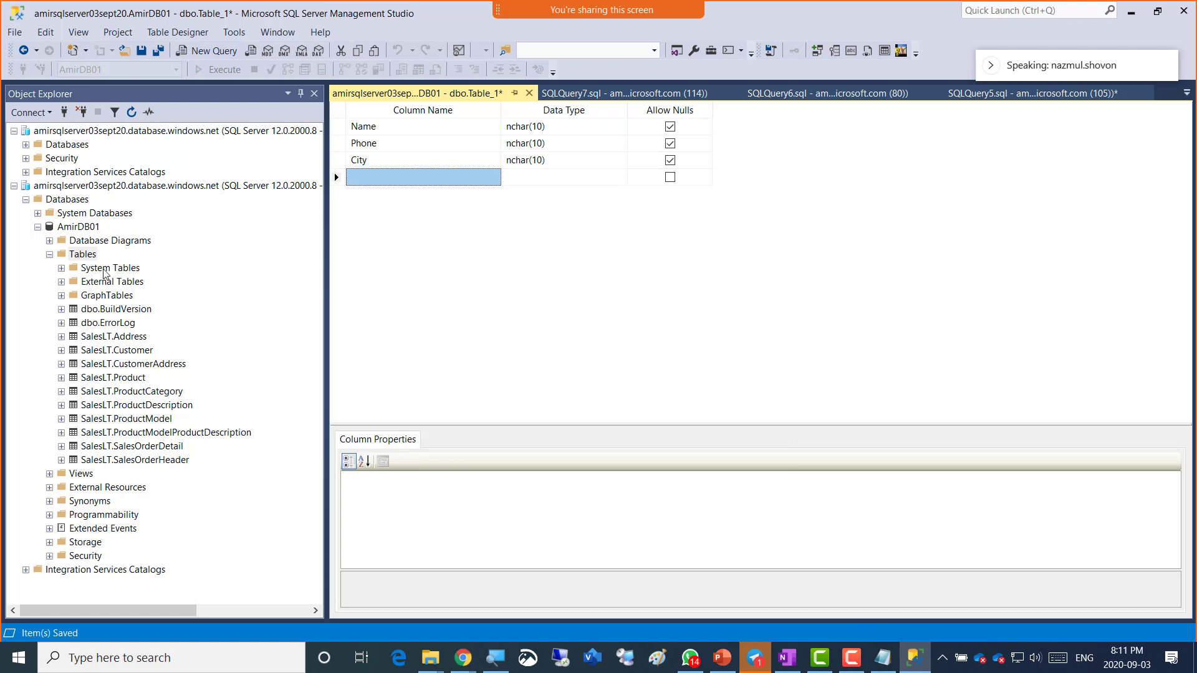
left_click(26, 159)
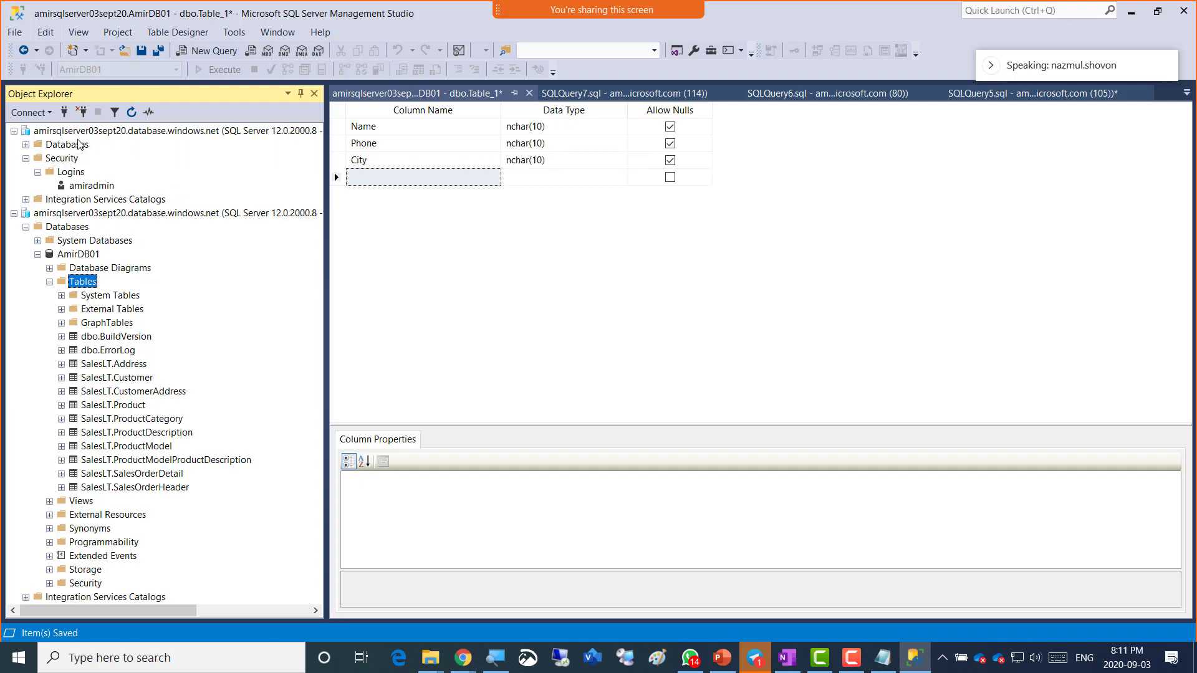
left_click(25, 144)
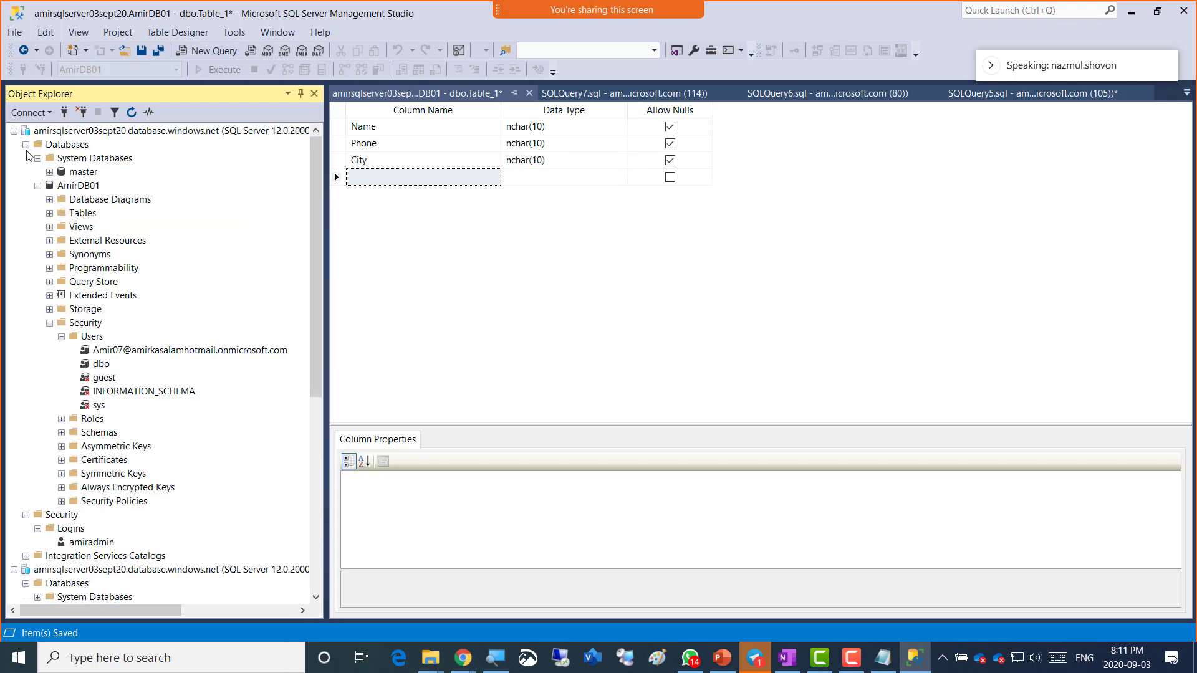
left_click(80, 188)
right_click(81, 192)
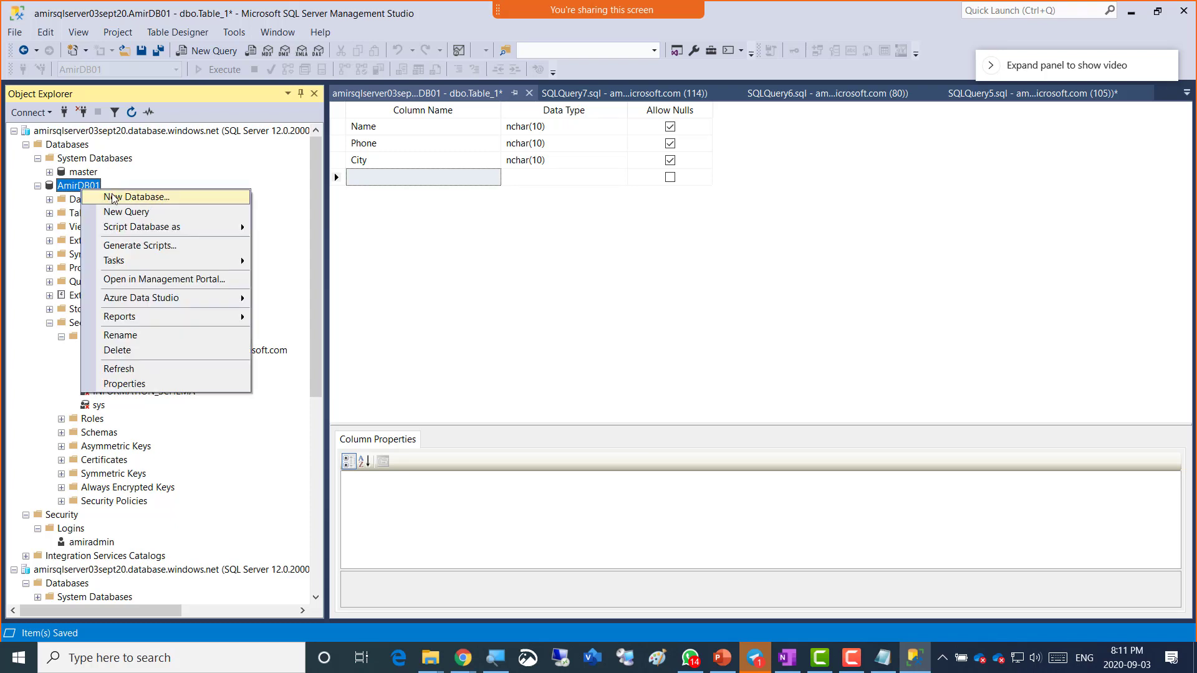
left_click(121, 212)
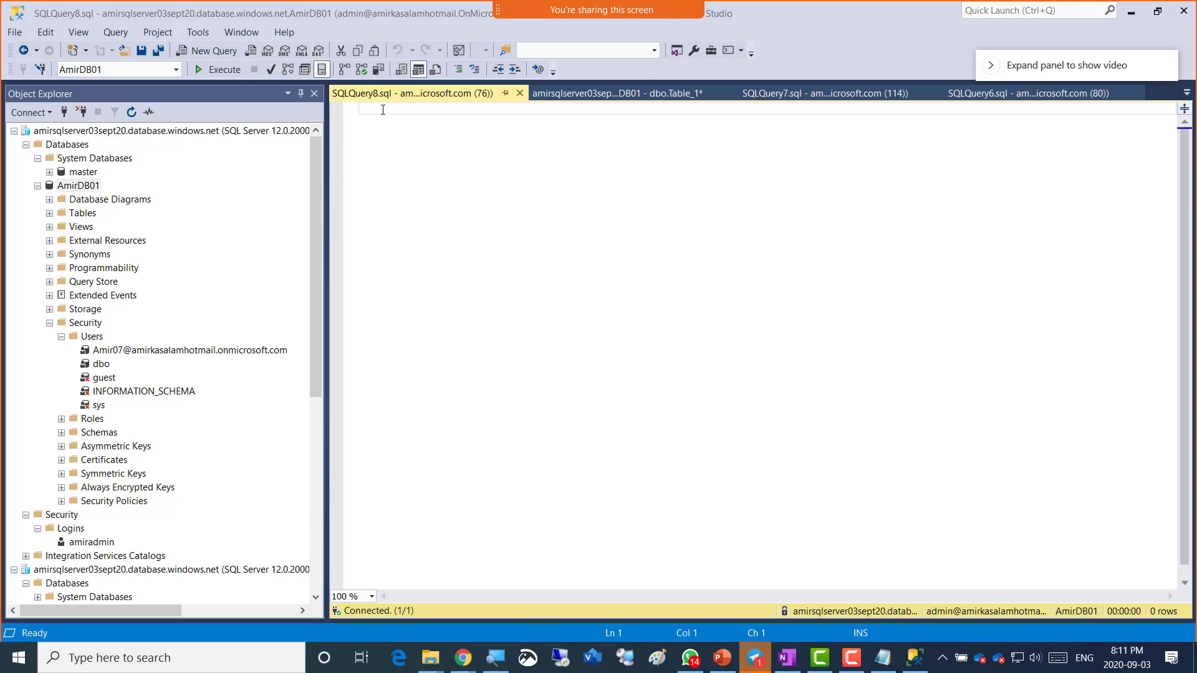
key("ctrl+v")
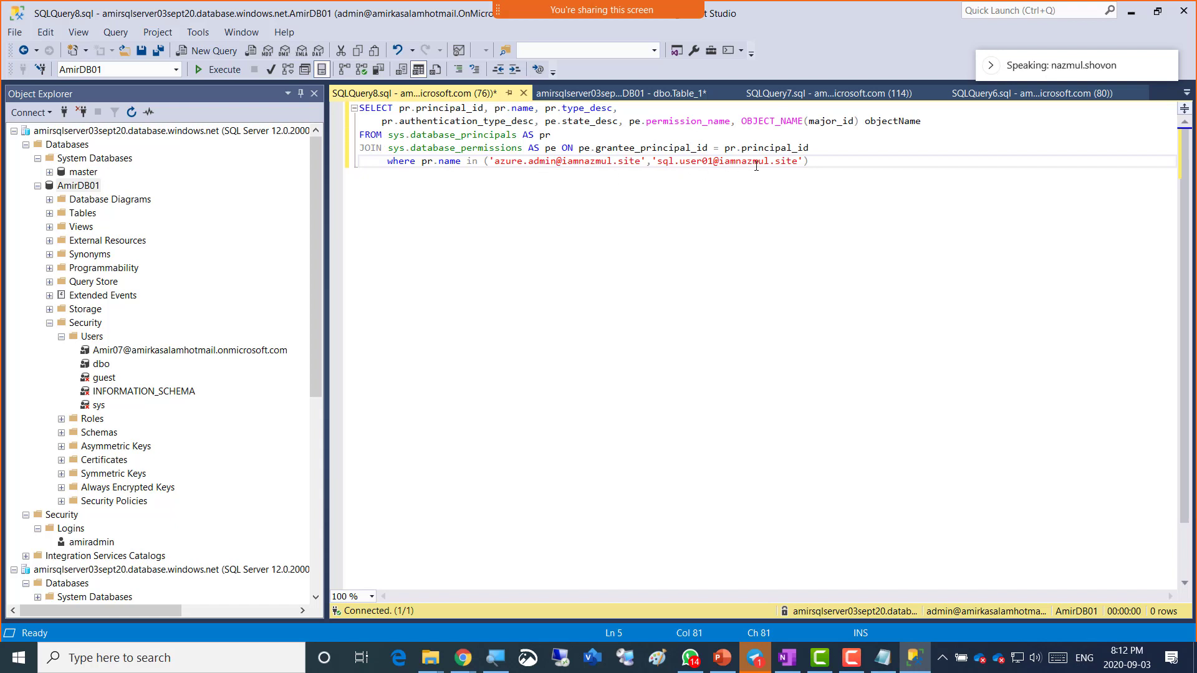
Step: Comment out the user-name WHERE line with -- and execute the query, returning 208 rows
left_click(661, 161)
left_click_drag(389, 164, 827, 170)
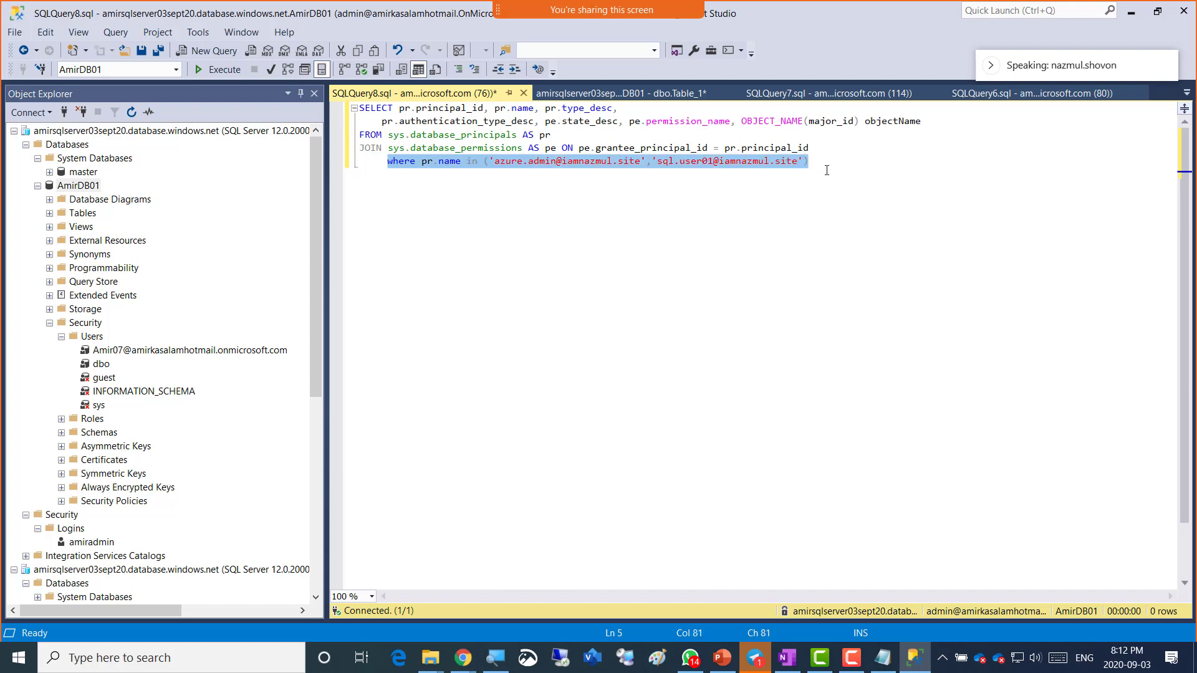
left_click(389, 163)
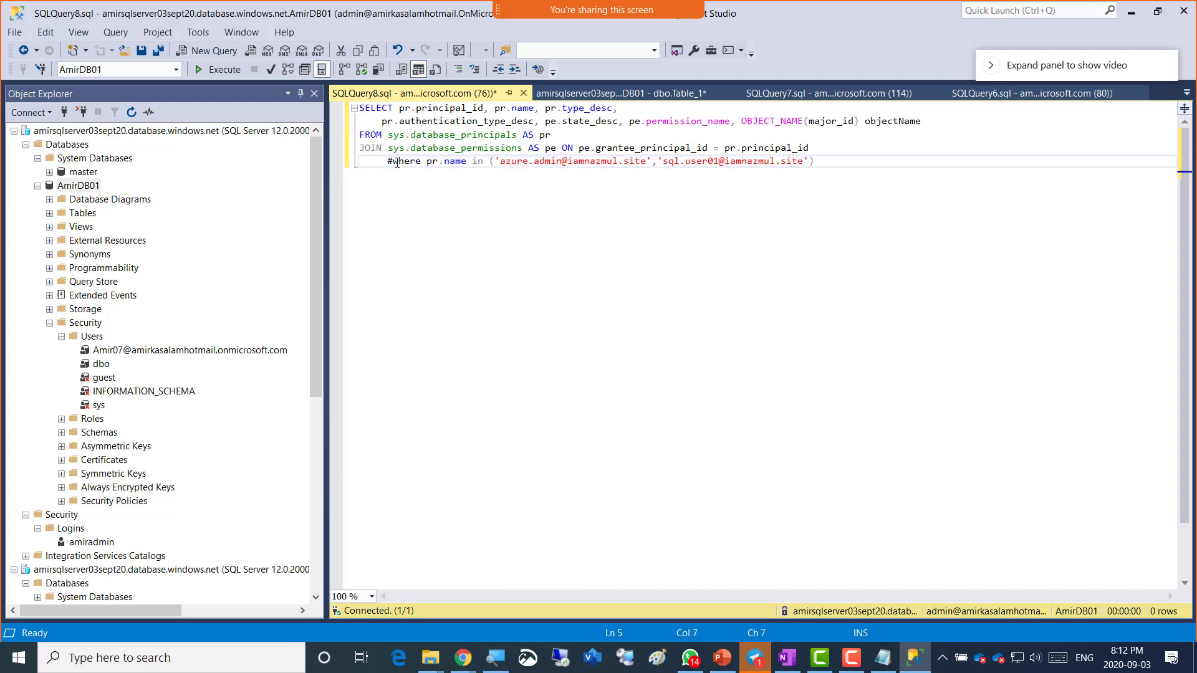
type("#")
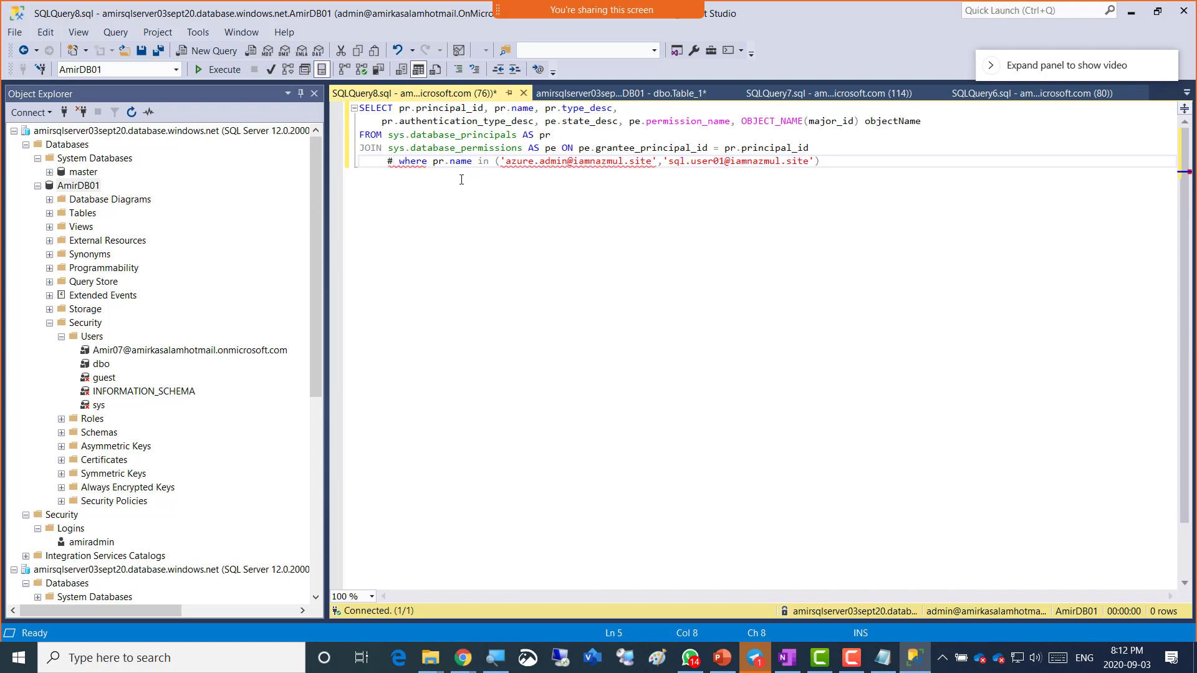
key("BackSpace")
key("BackSpace")
key("BackSpace")
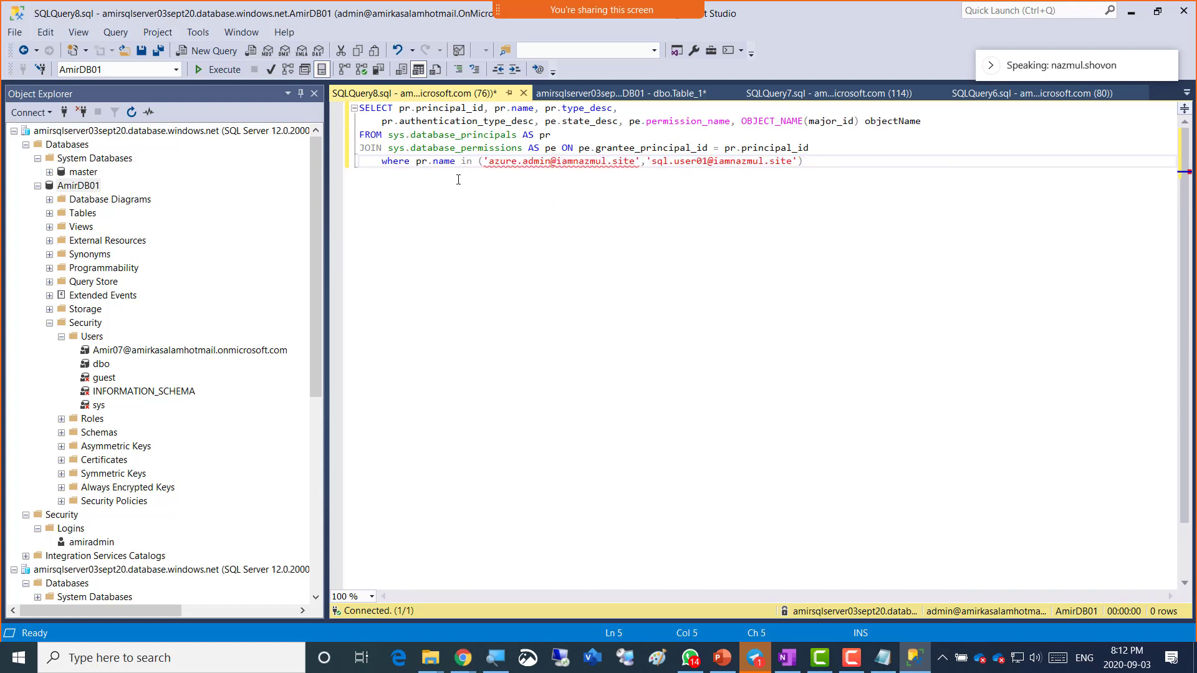
type("--")
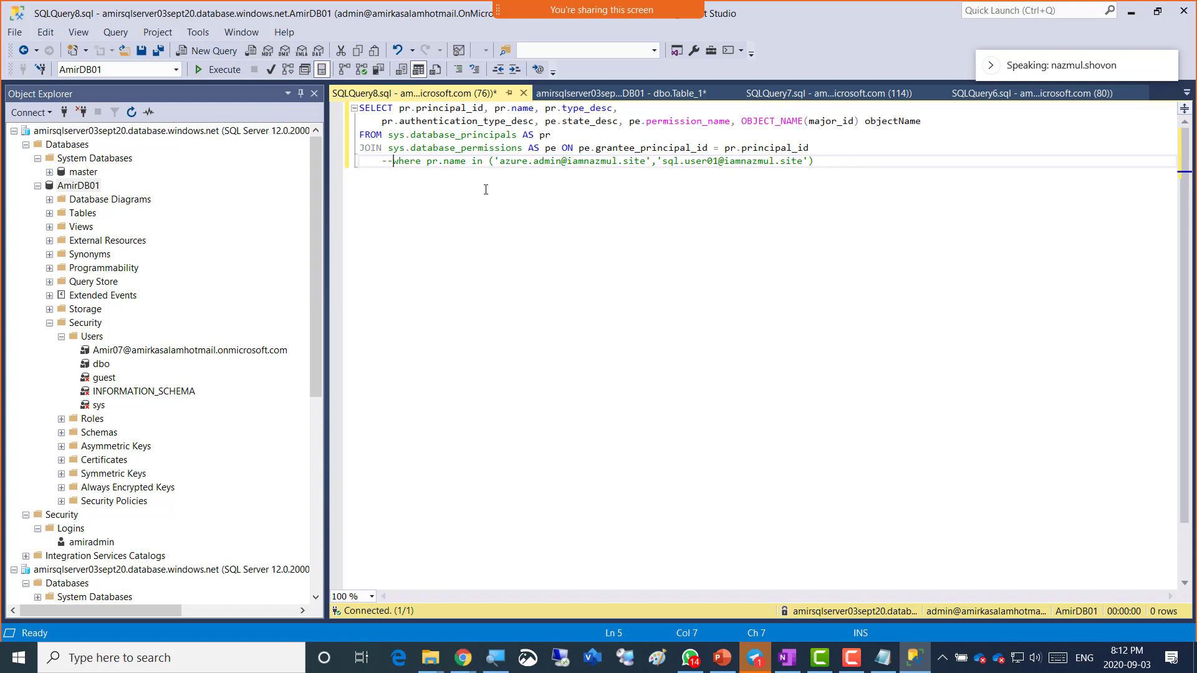
left_click(218, 69)
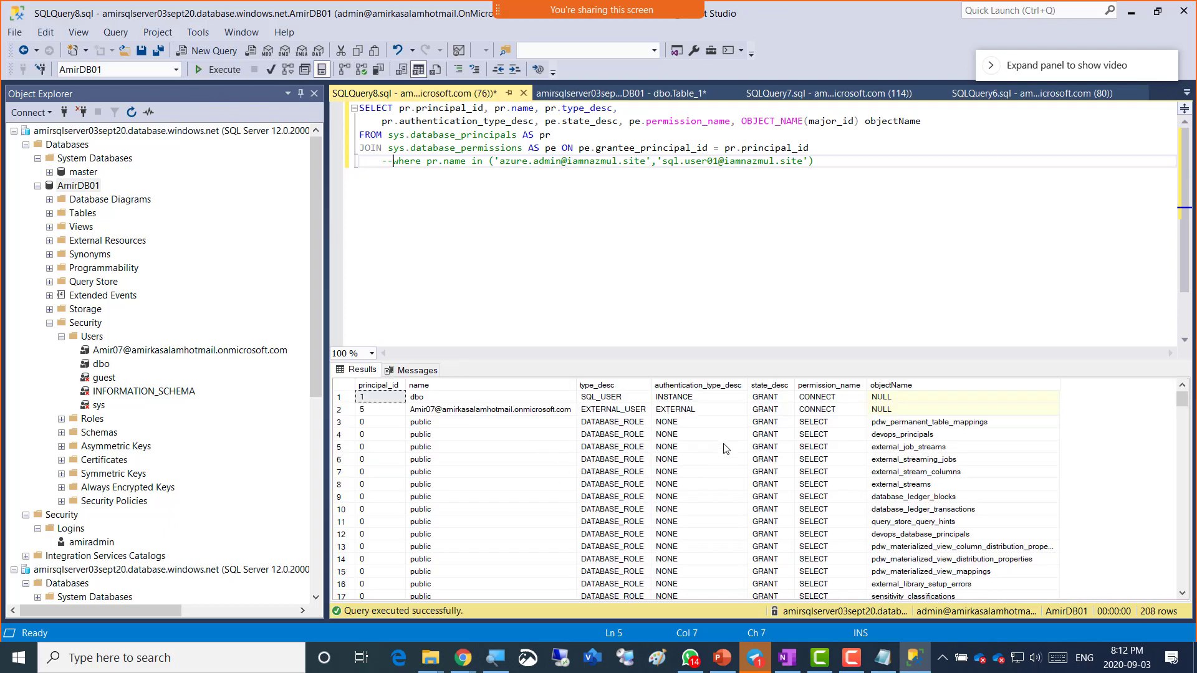
left_click(445, 414)
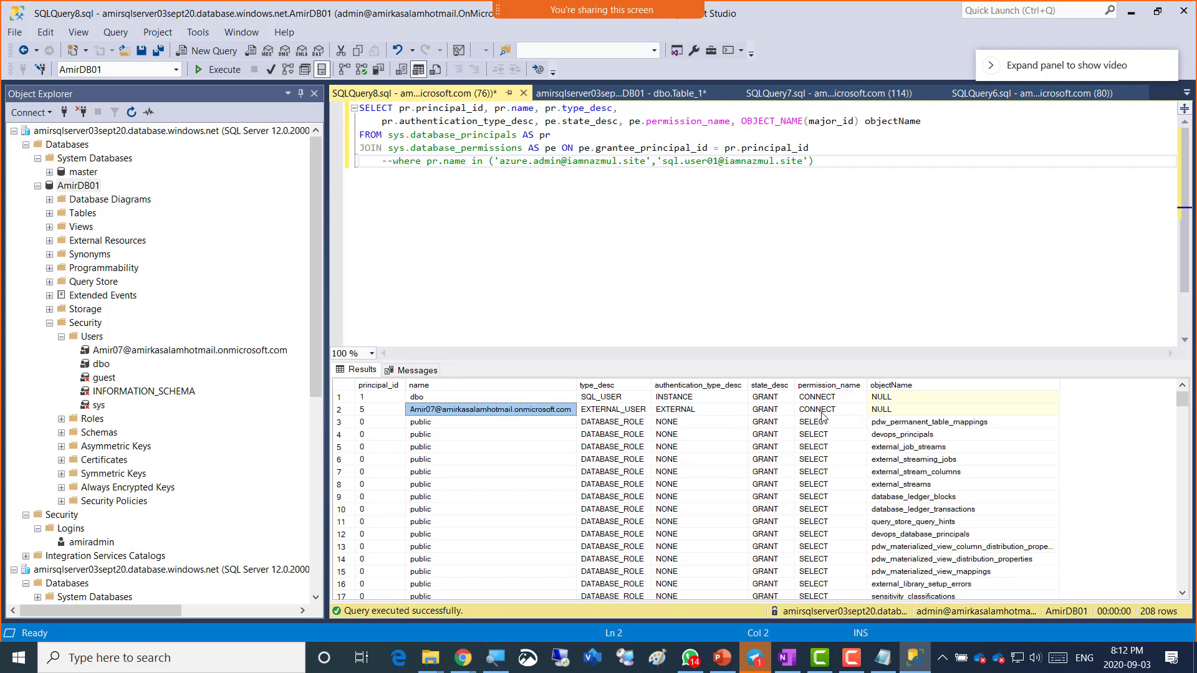
scroll(467, 446, "down", 6)
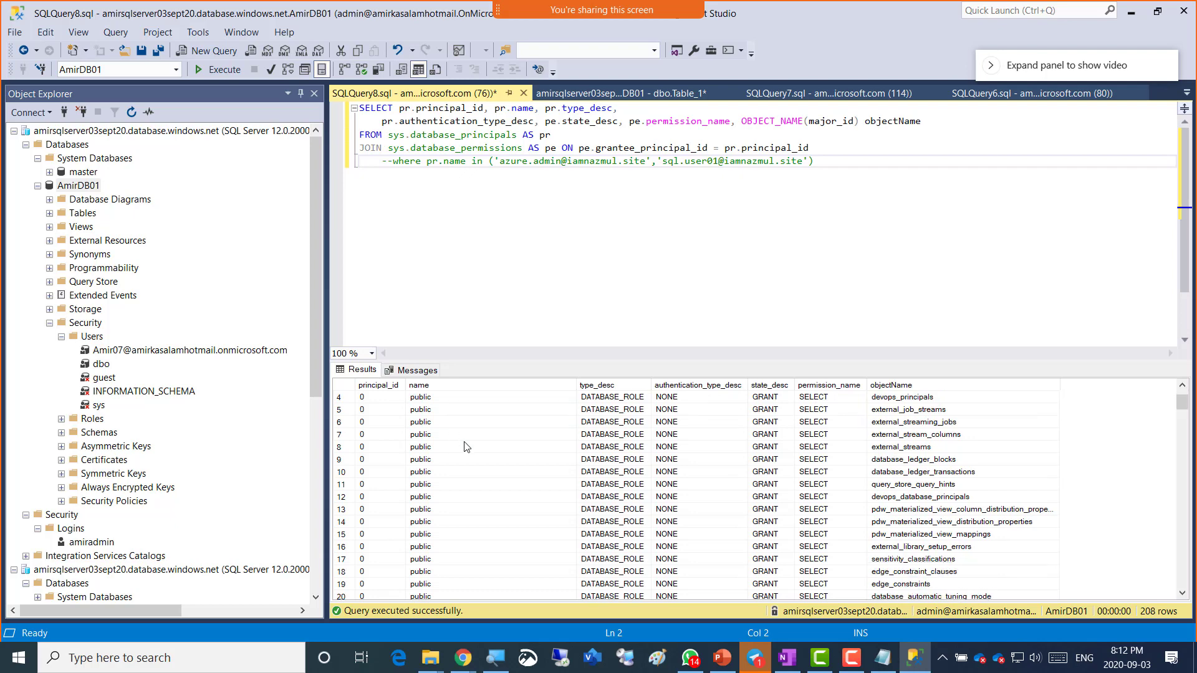
scroll(466, 446, "down", 18)
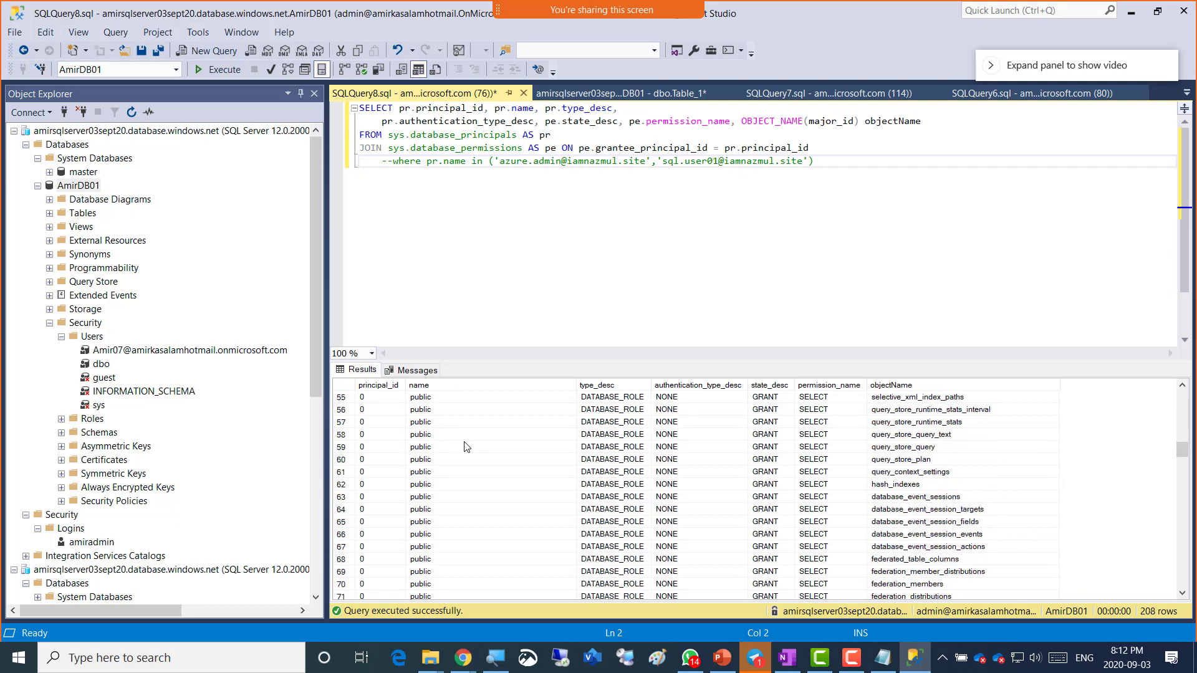
scroll(466, 446, "down", 20)
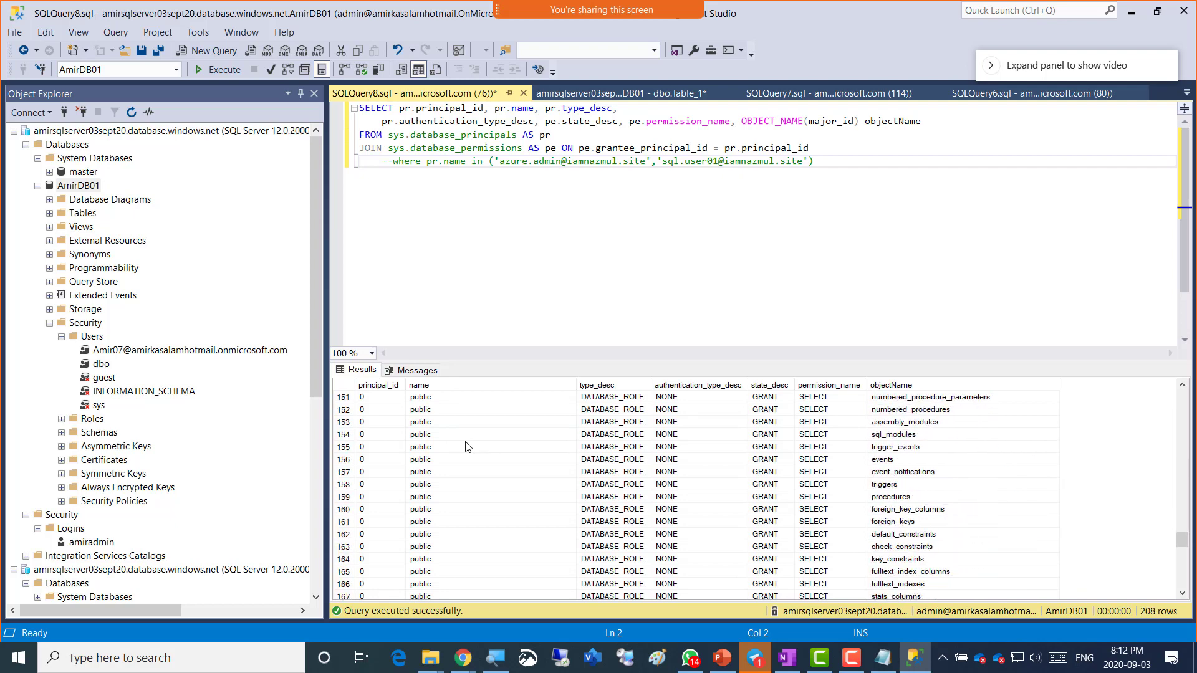
scroll(466, 446, "down", 7)
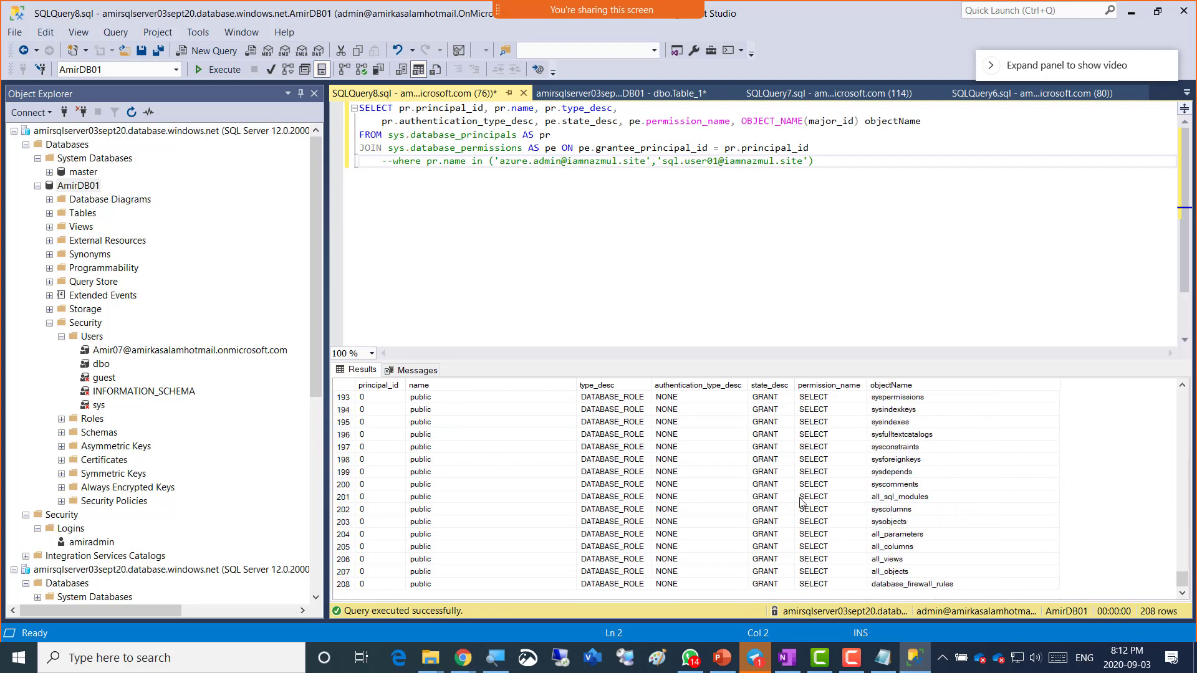
left_click_drag(1183, 583, 1180, 396)
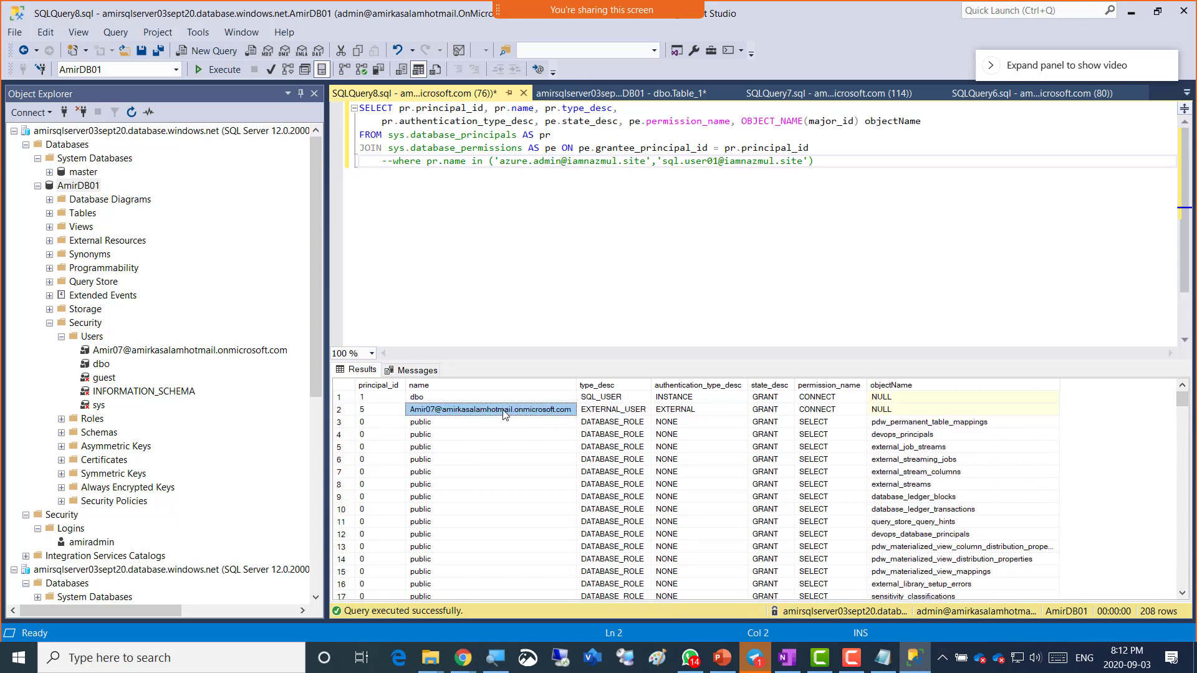
left_click(686, 413)
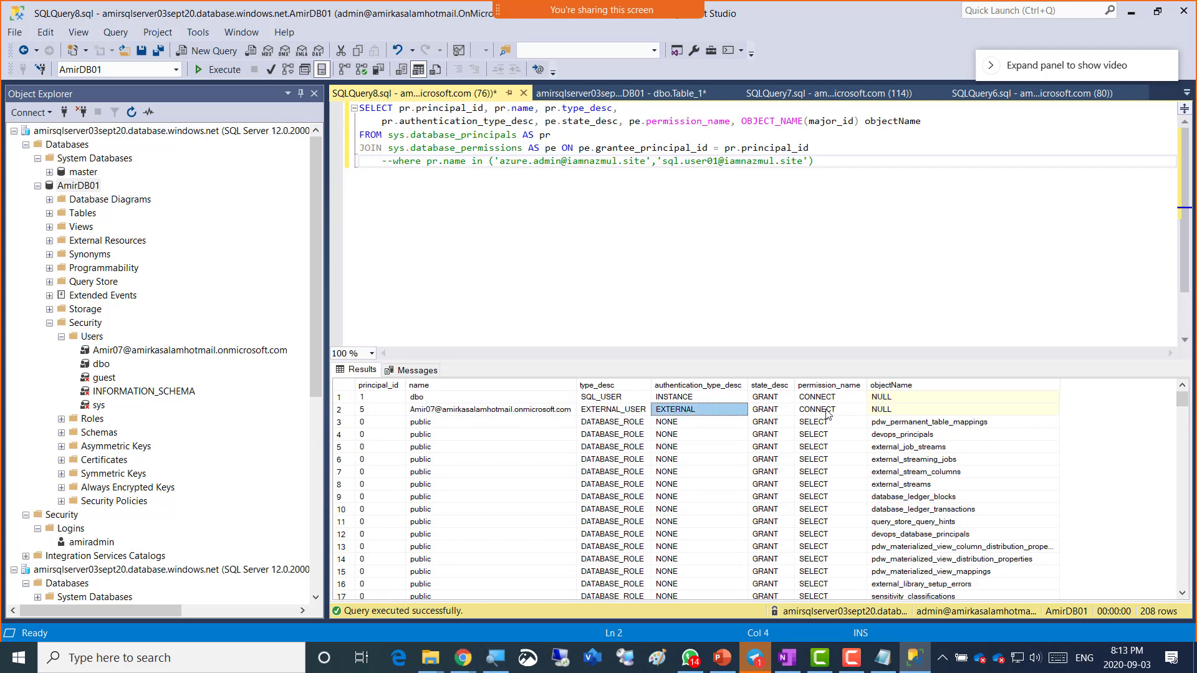
left_click(827, 411)
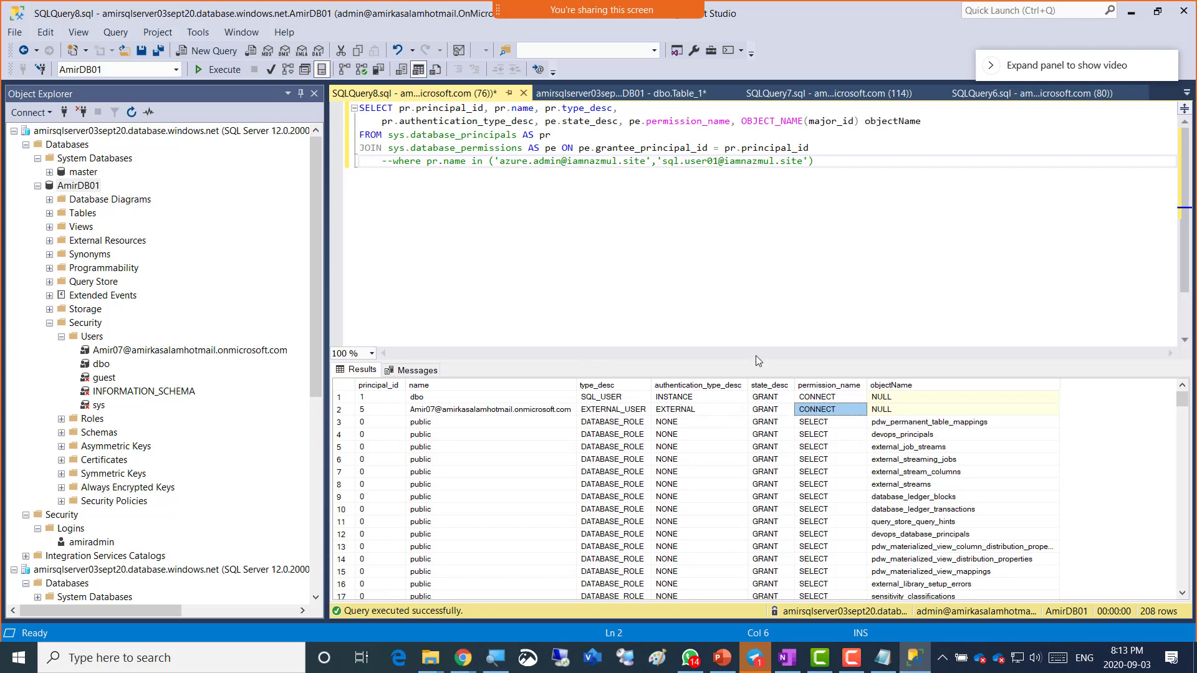
Step: Open a new query on master and paste in the four-line permissions query from SQLQuery8
left_click(37, 187)
left_click(38, 186)
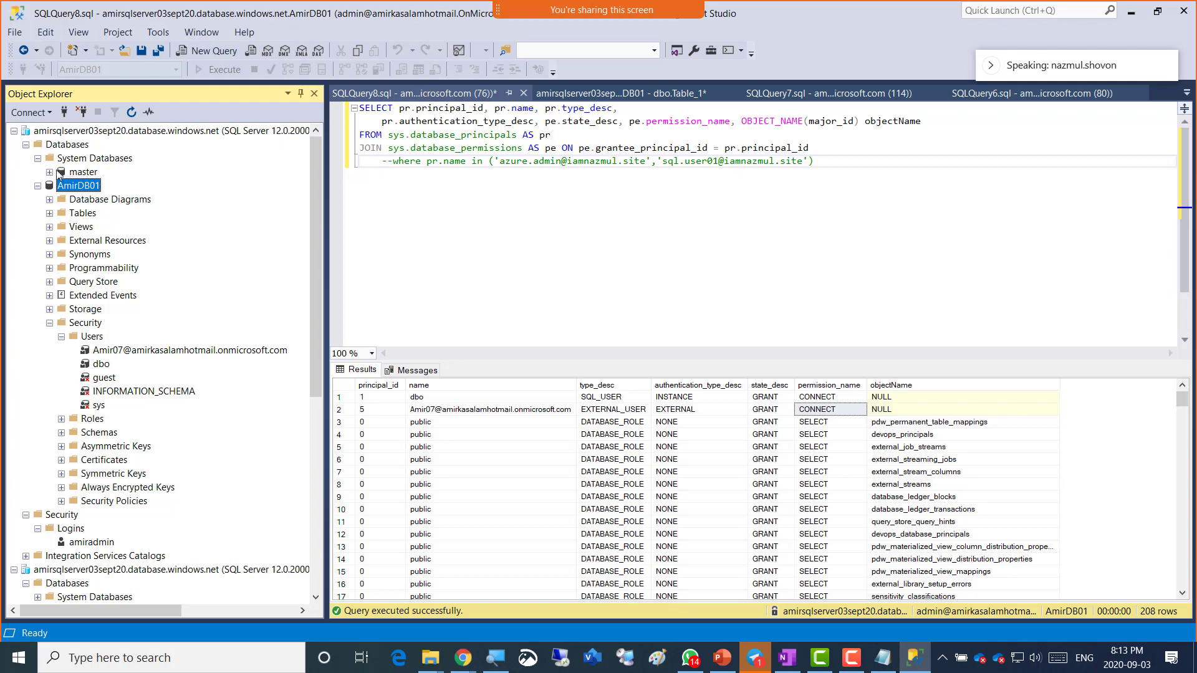
right_click(79, 173)
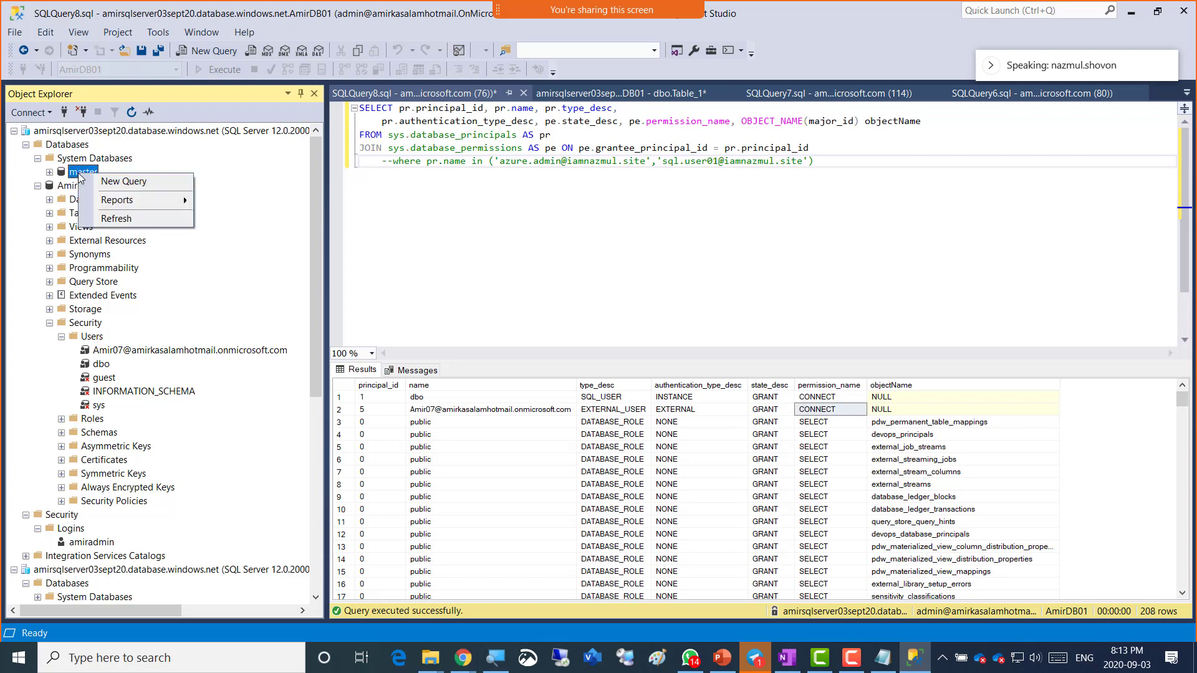
left_click(112, 182)
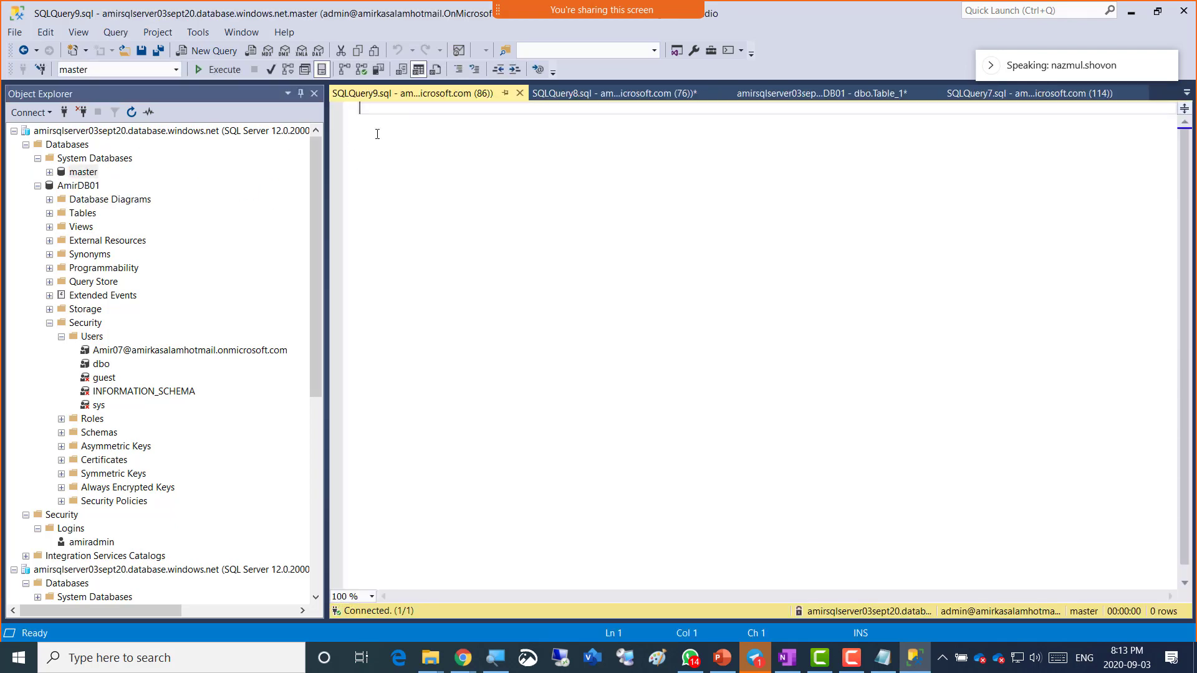
left_click(563, 95)
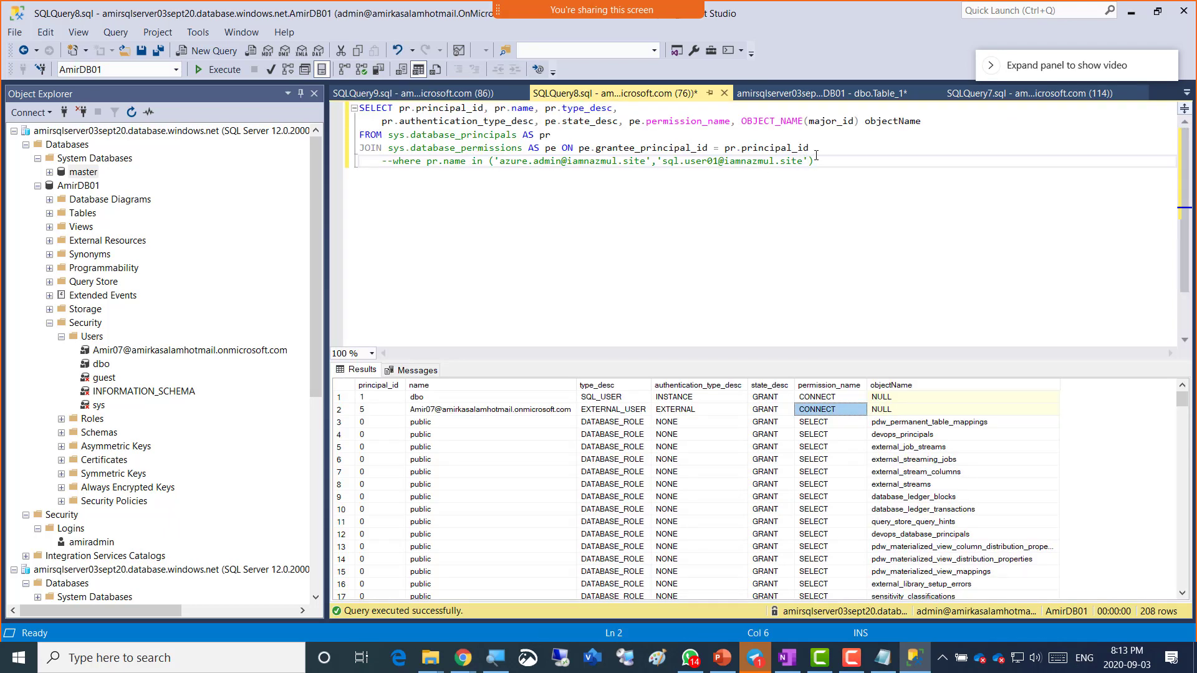
left_click_drag(809, 148, 326, 101)
key("ctrl+c")
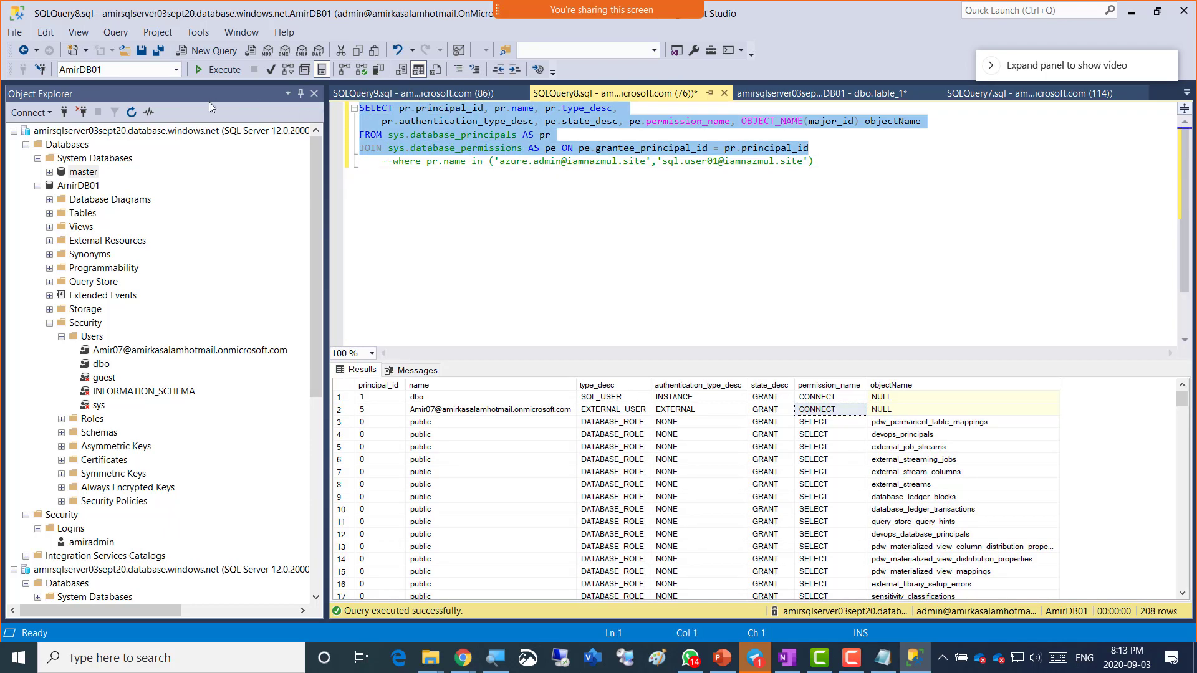
left_click(374, 94)
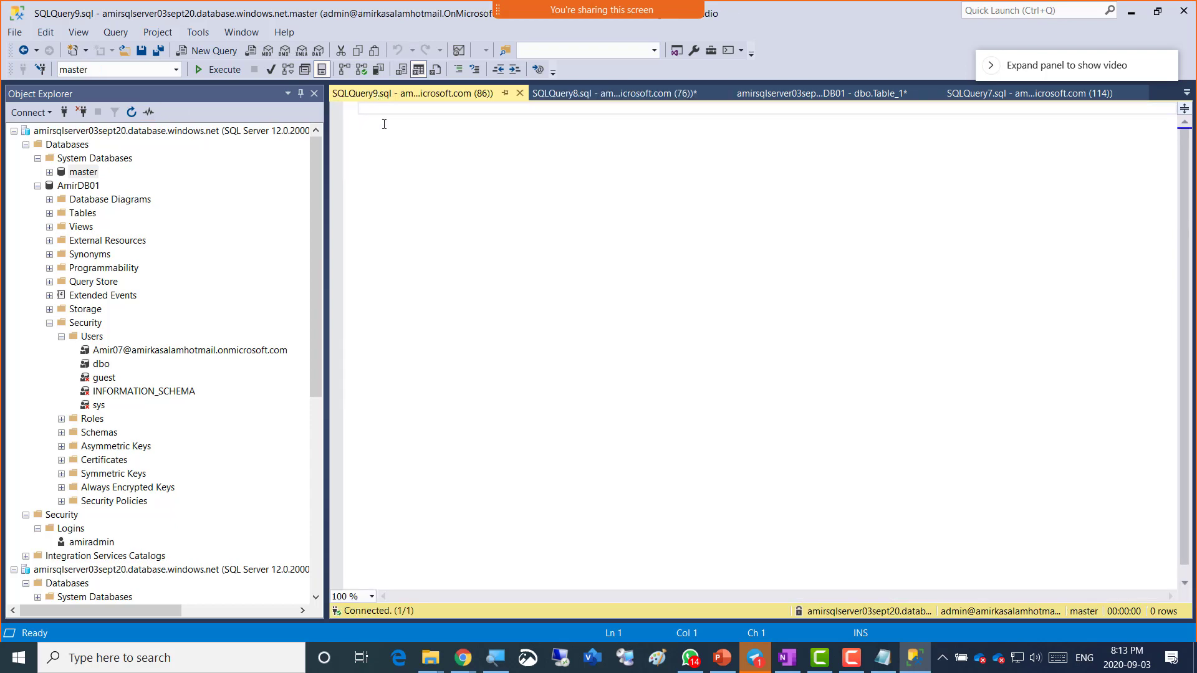
key("ctrl+v")
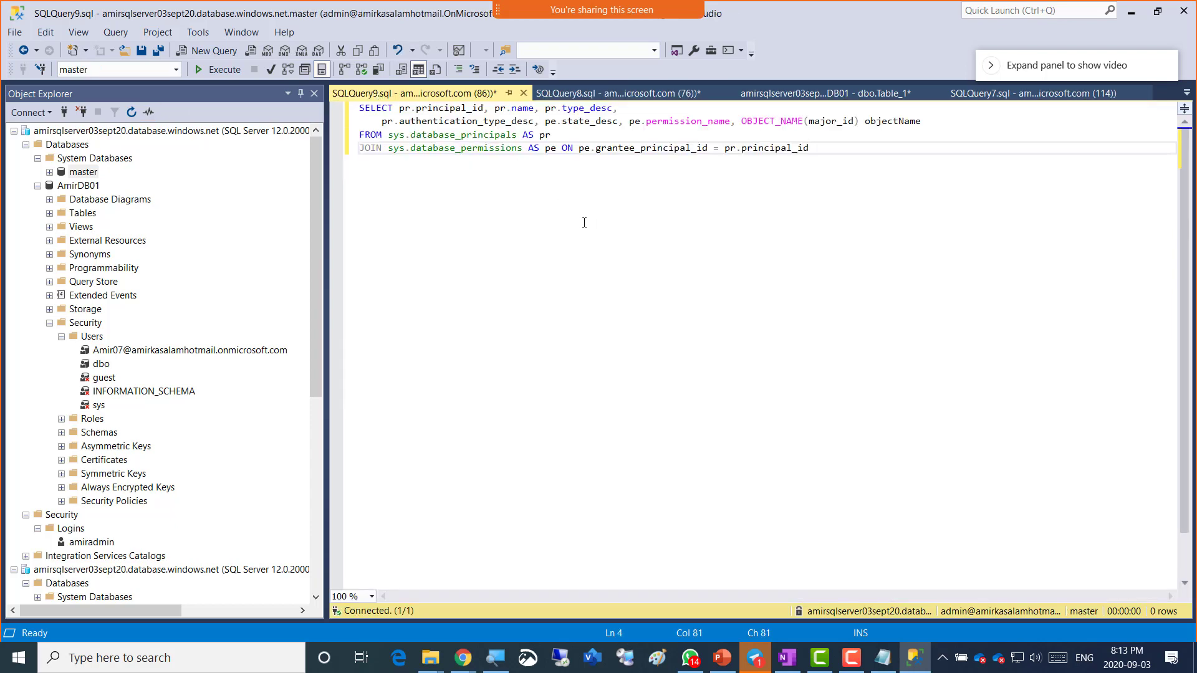
Step: Run the permissions query on master (250 rows) and highlight the CONNECT and ALTER ANY USER grants
left_click(211, 70)
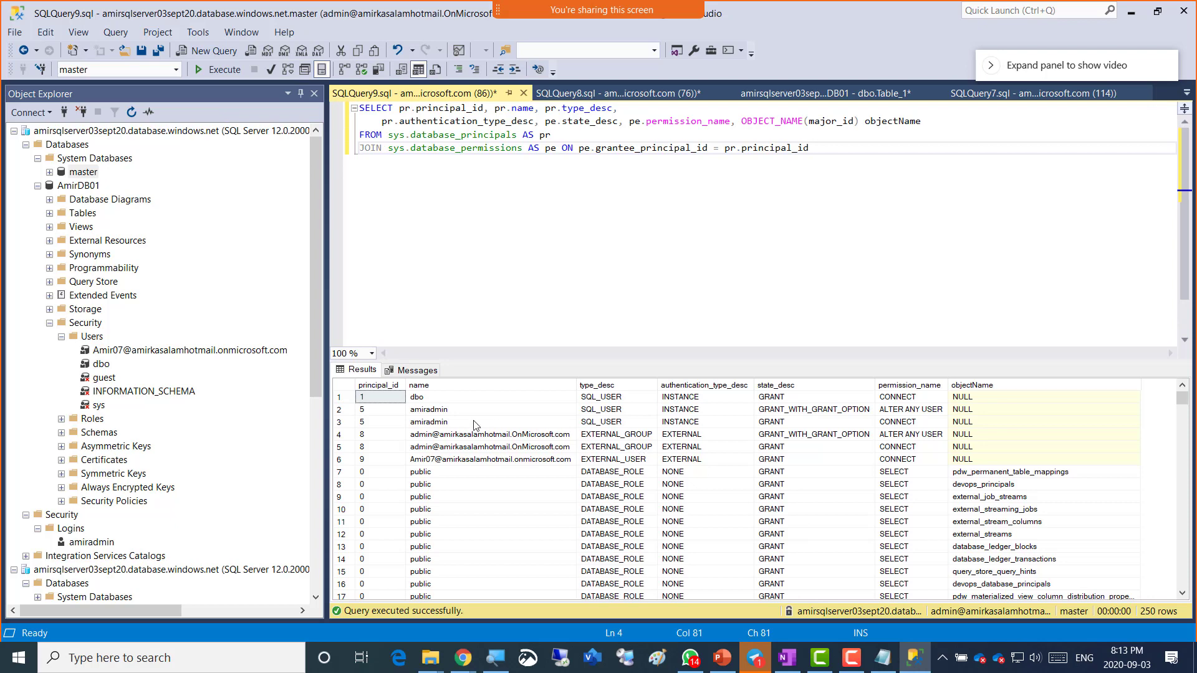
left_click(435, 462)
left_click(341, 461)
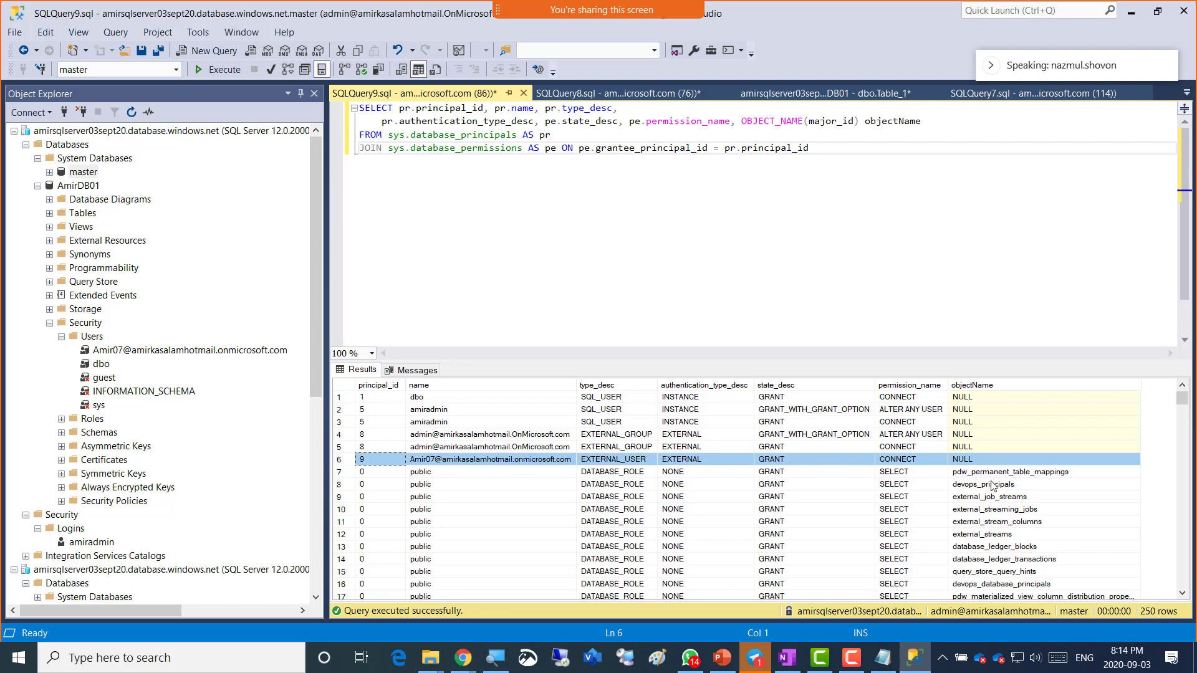
left_click(918, 414)
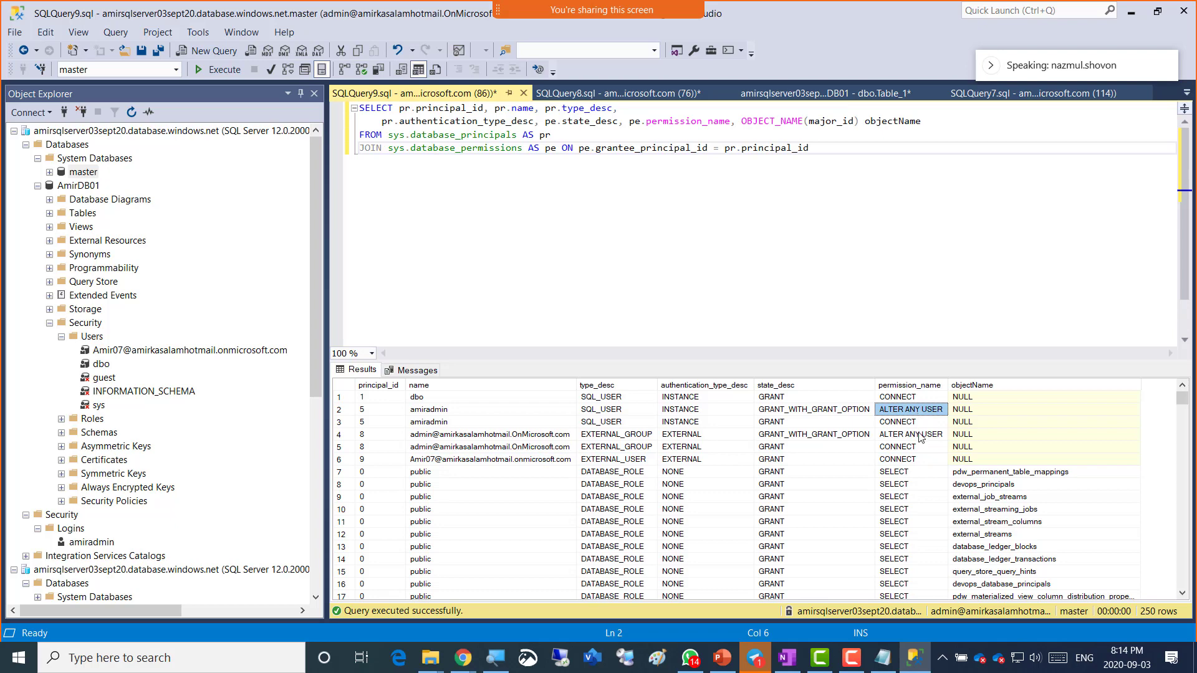
left_click(919, 436)
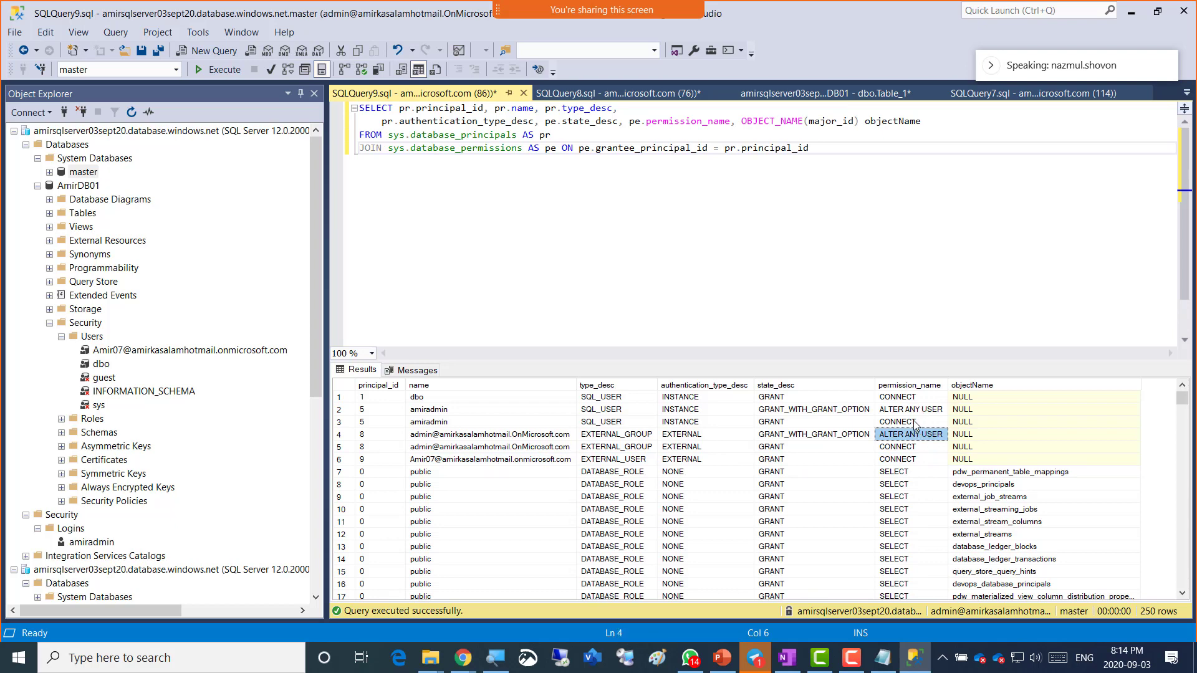
left_click(915, 423)
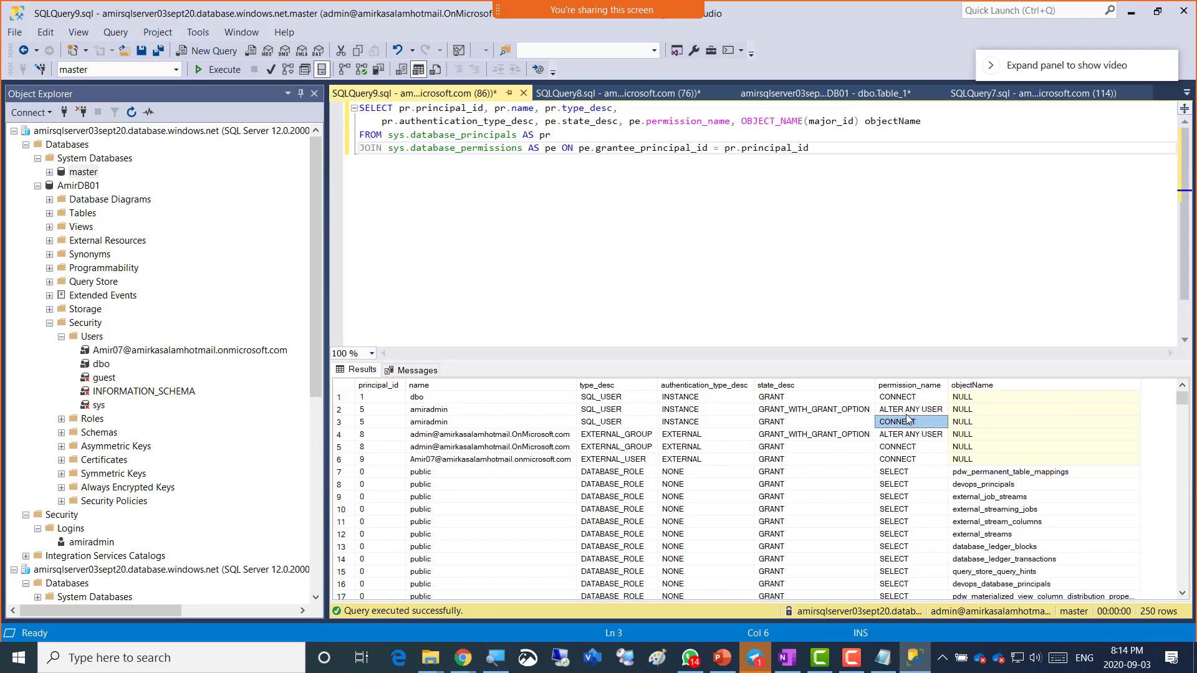
right_click(902, 428)
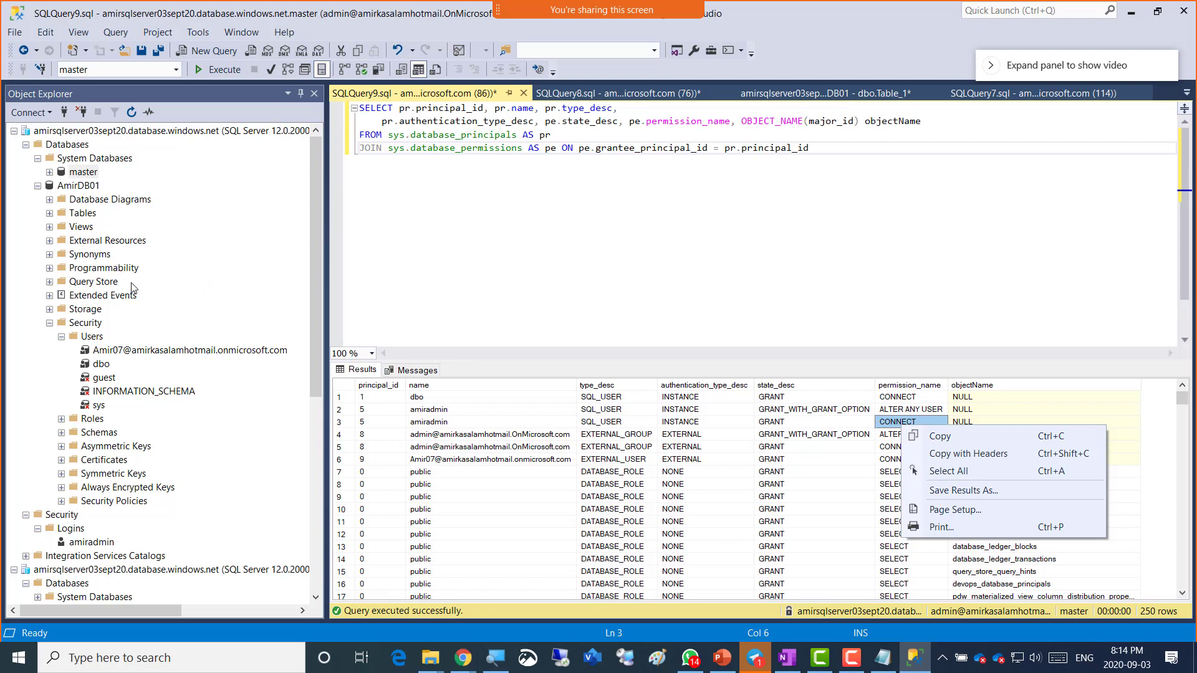
Step: Browse AmirDB01's tables, inspect dbo.BuildVersion, then collapse AmirDB01
scroll(136, 290, "down", 7)
scroll(137, 290, "down", 2)
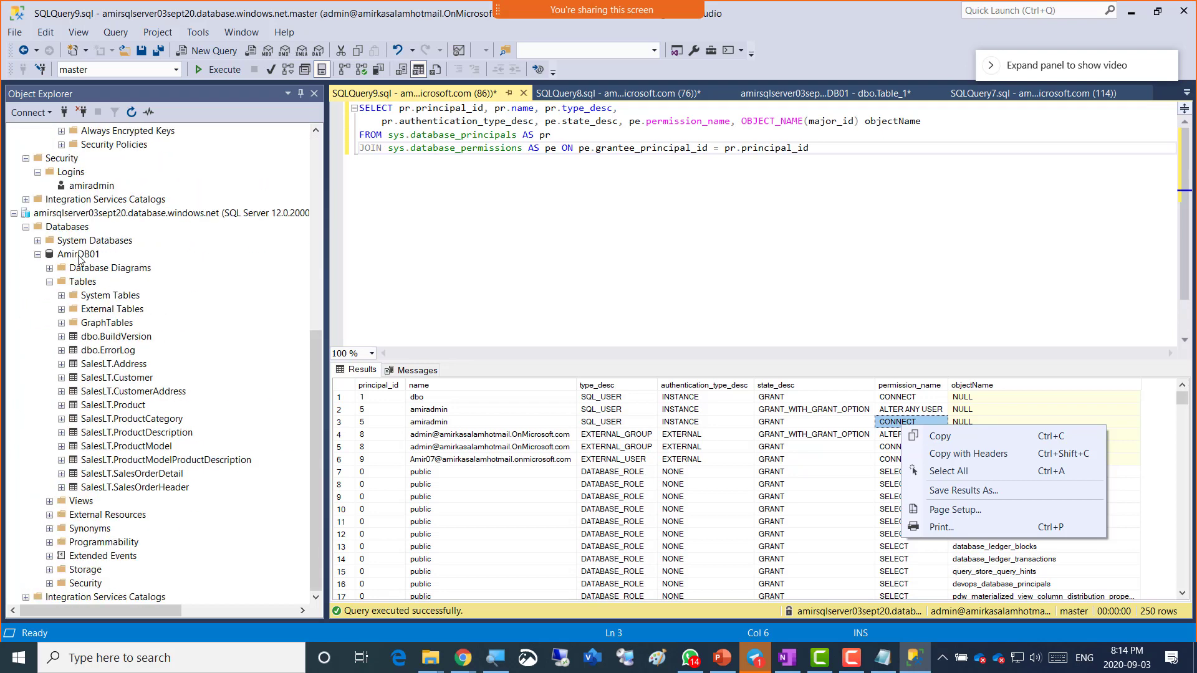
left_click(79, 255)
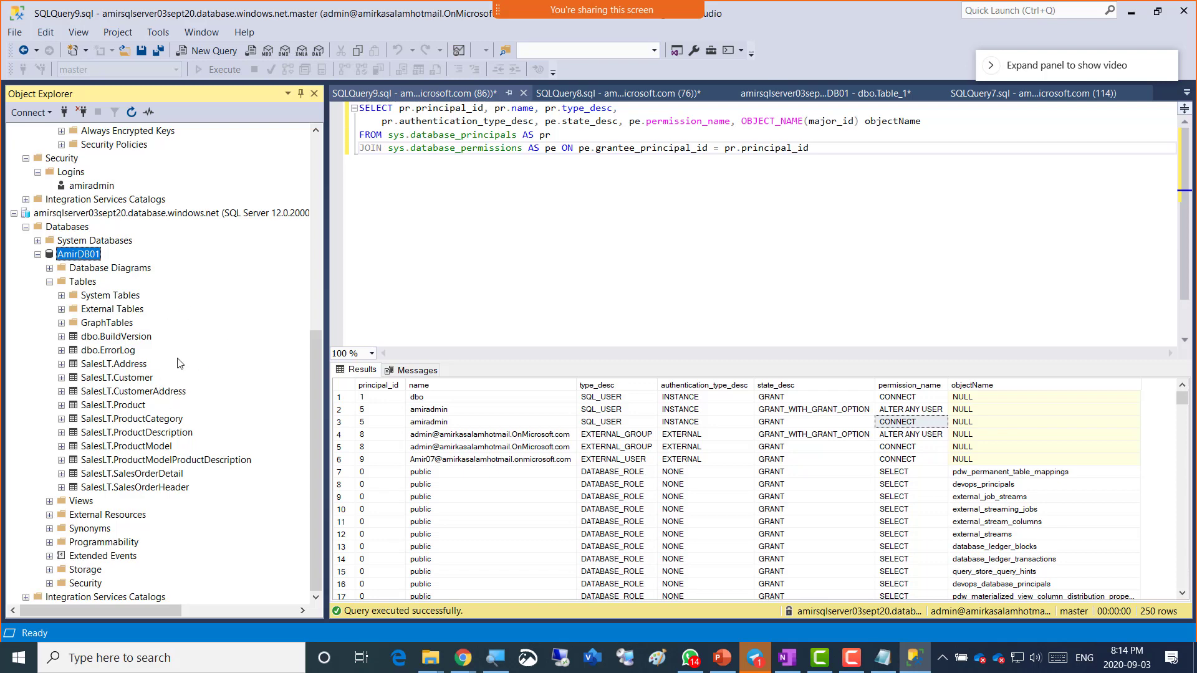
left_click(115, 341)
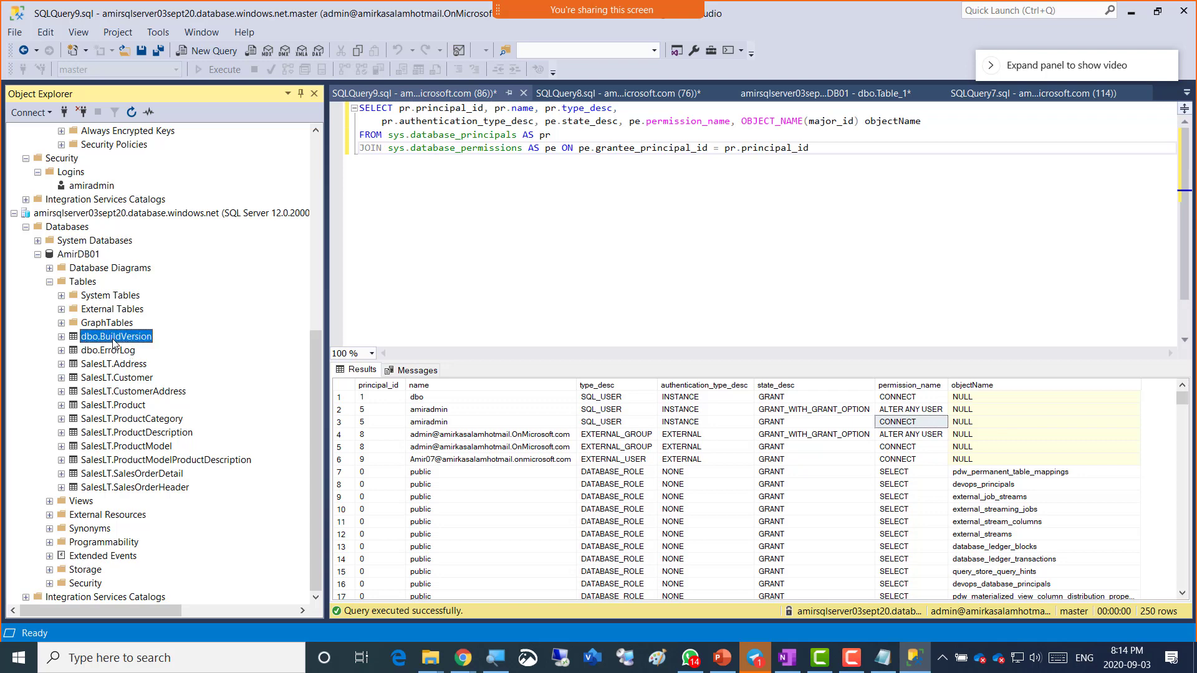
right_click(115, 343)
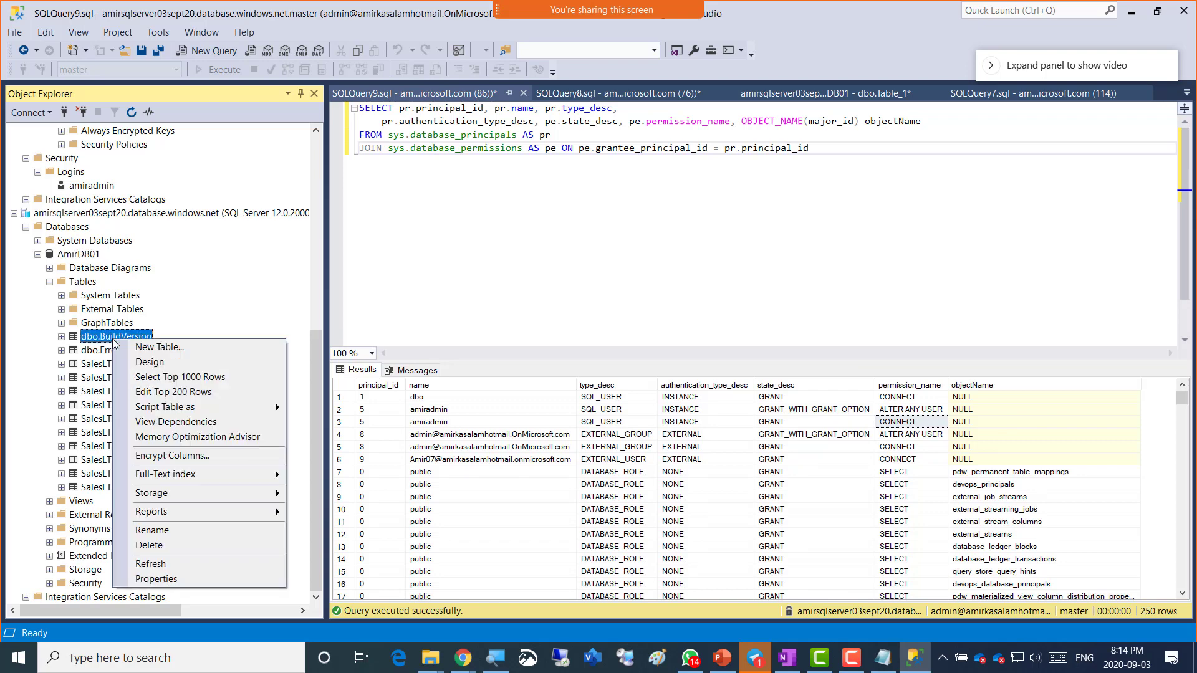
left_click(38, 255)
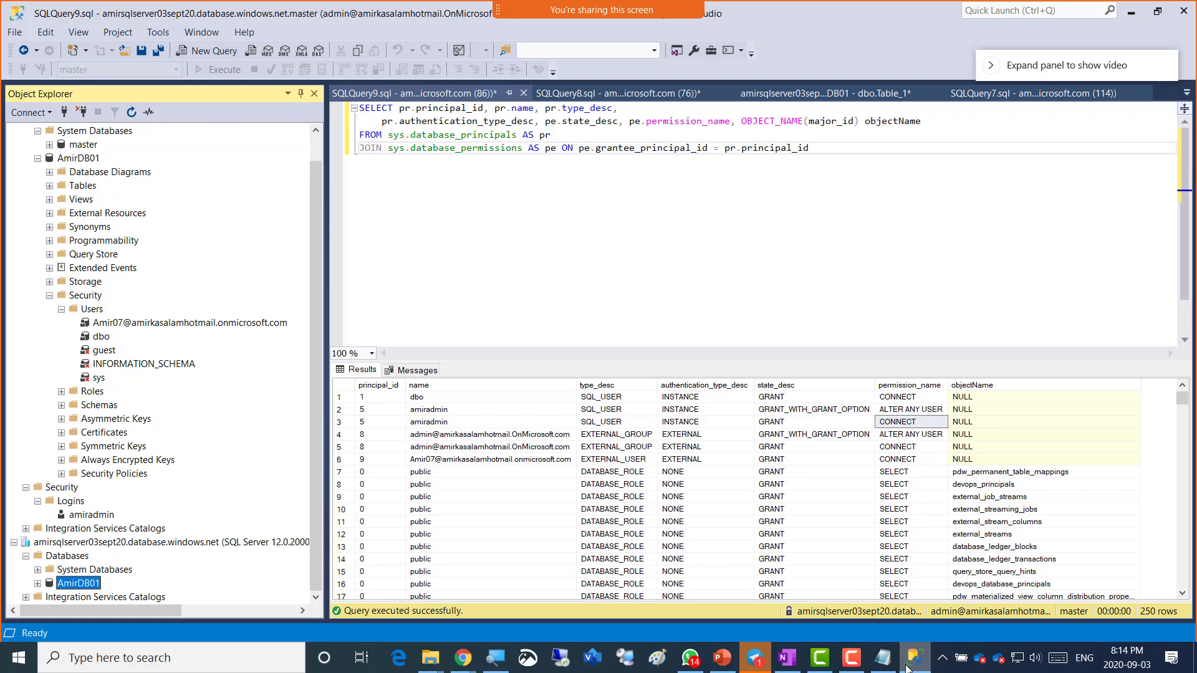
Step: Switch to PowerPoint and show slide 57, Azure SQL Data Protection
mouse_move(787, 668)
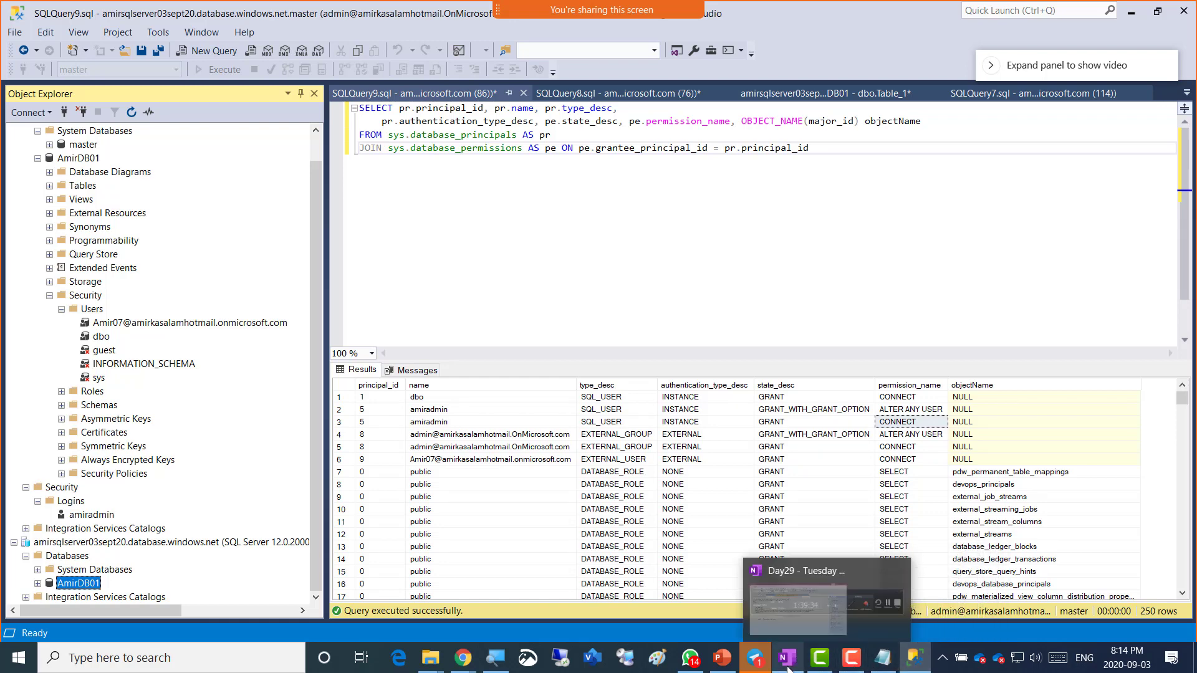
left_click(722, 658)
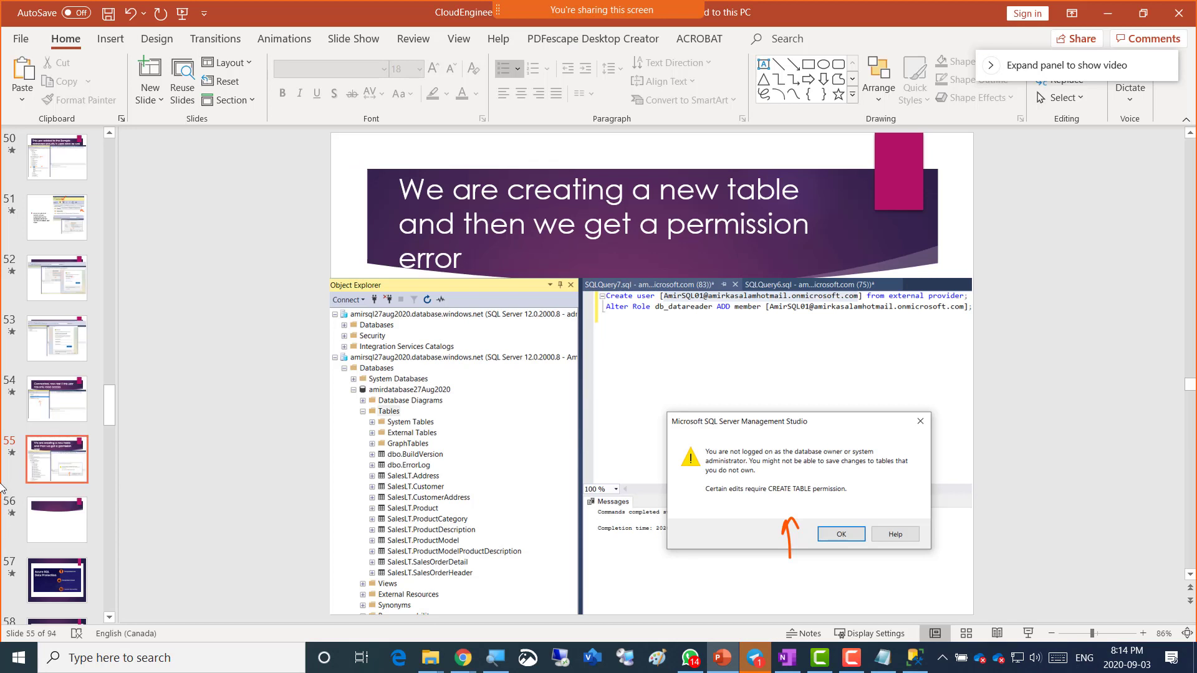
left_click(45, 585)
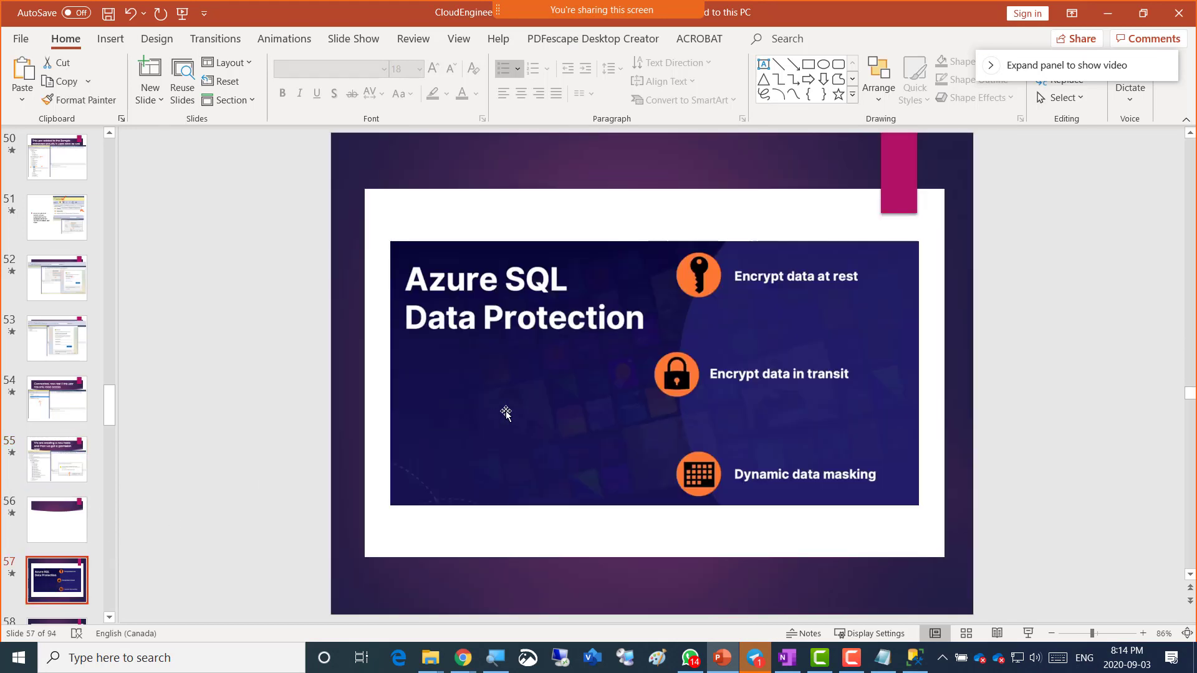
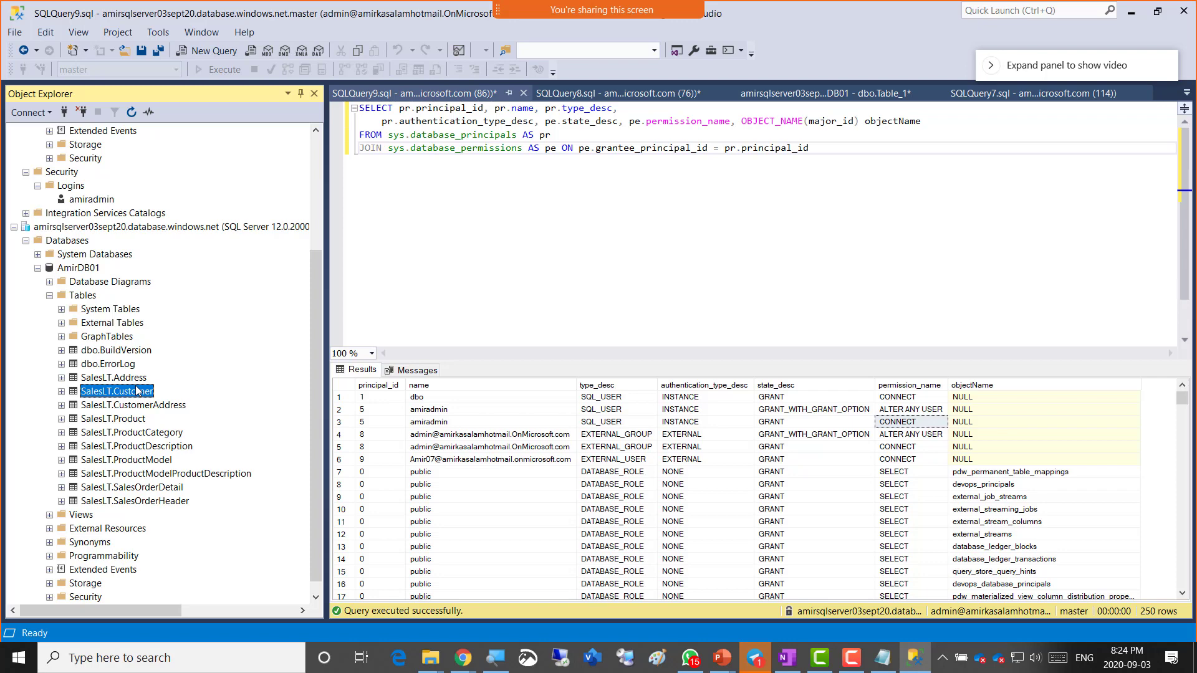
Step: Select the top 1000 SalesLT.Customer rows and highlight the first 15 readable email addresses
right_click(137, 392)
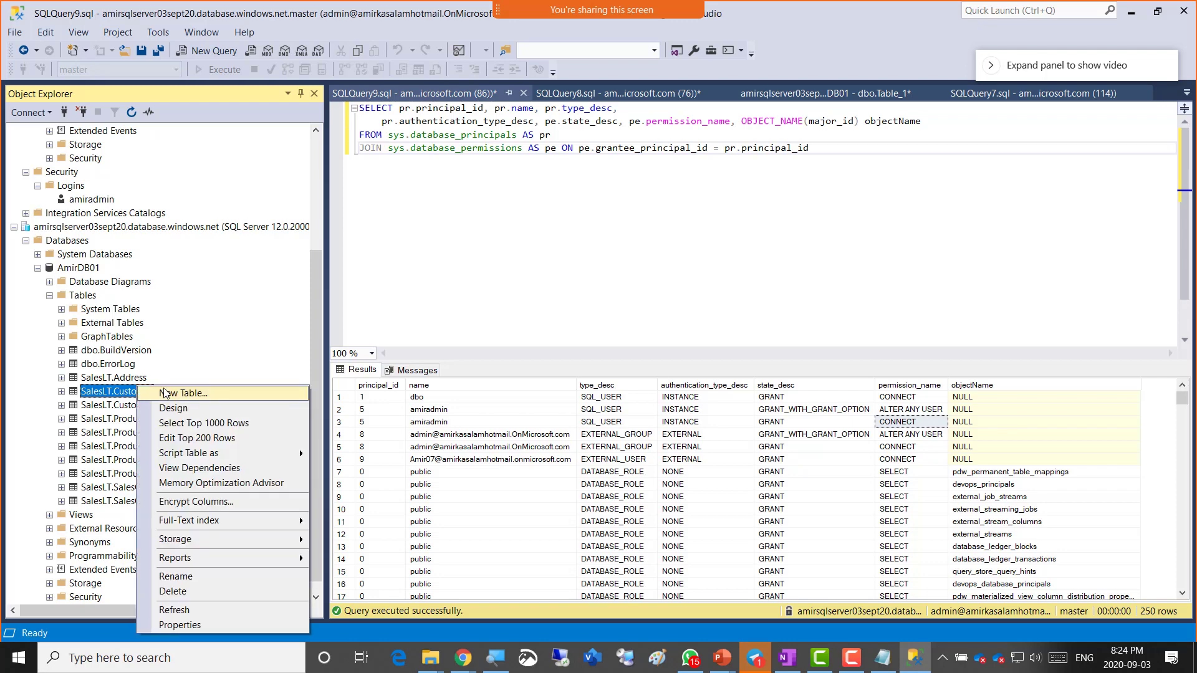
left_click(194, 424)
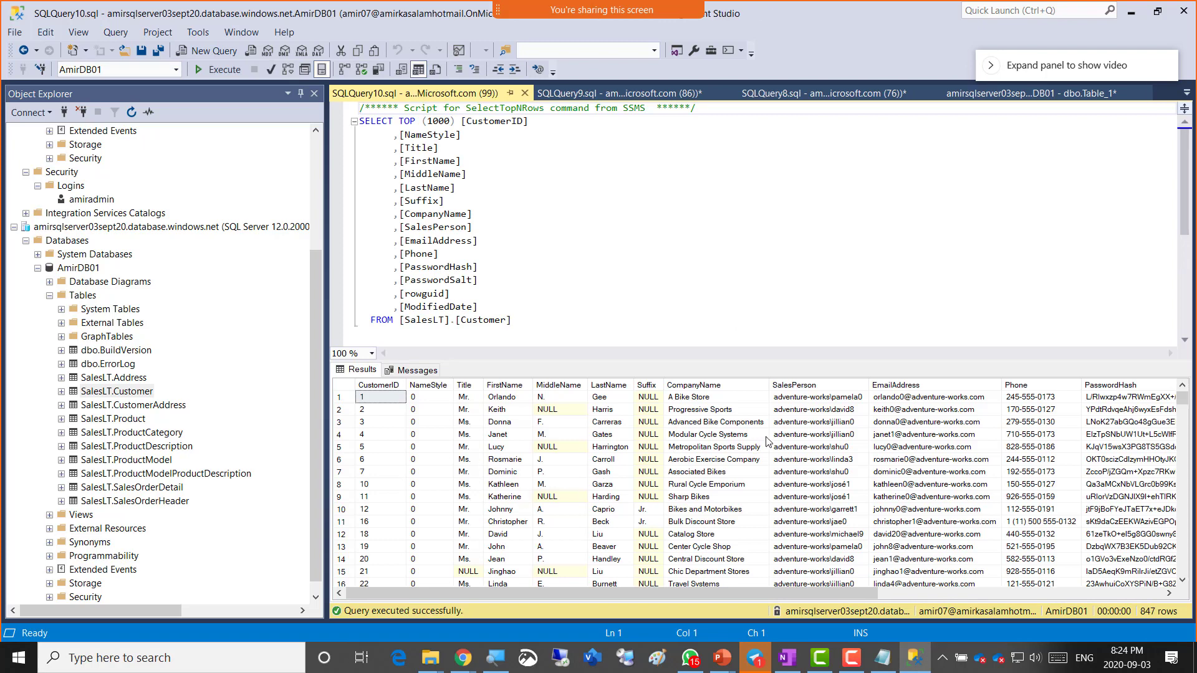
left_click(889, 400)
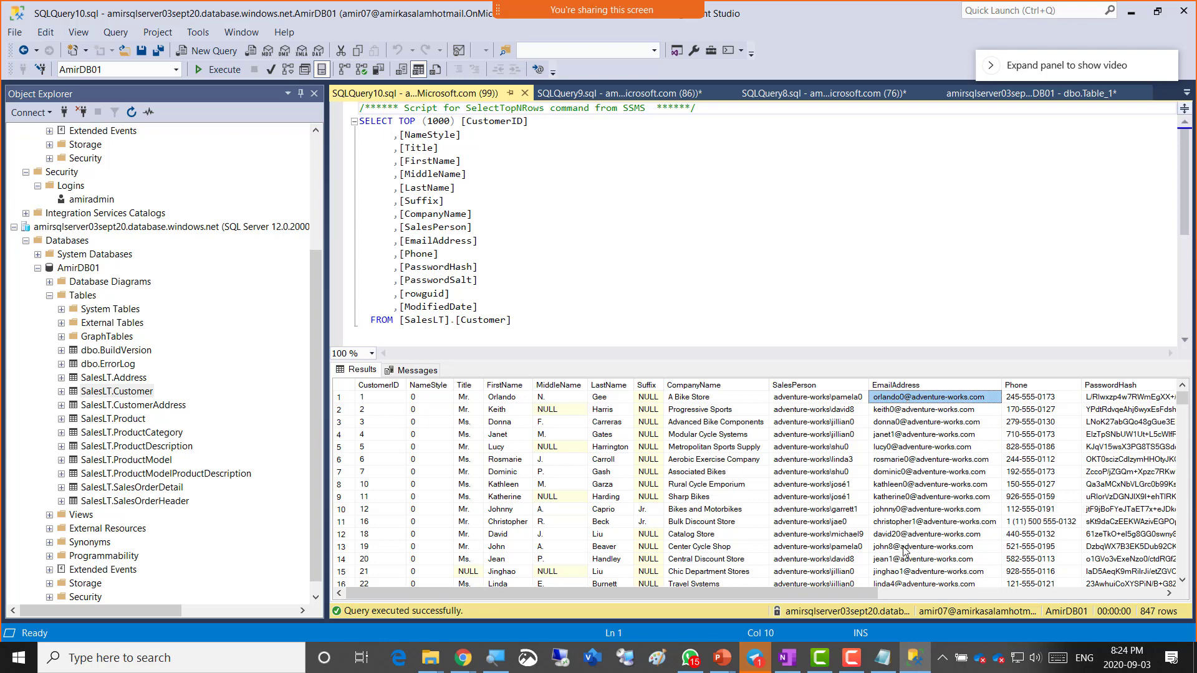
left_click(915, 572, "shift")
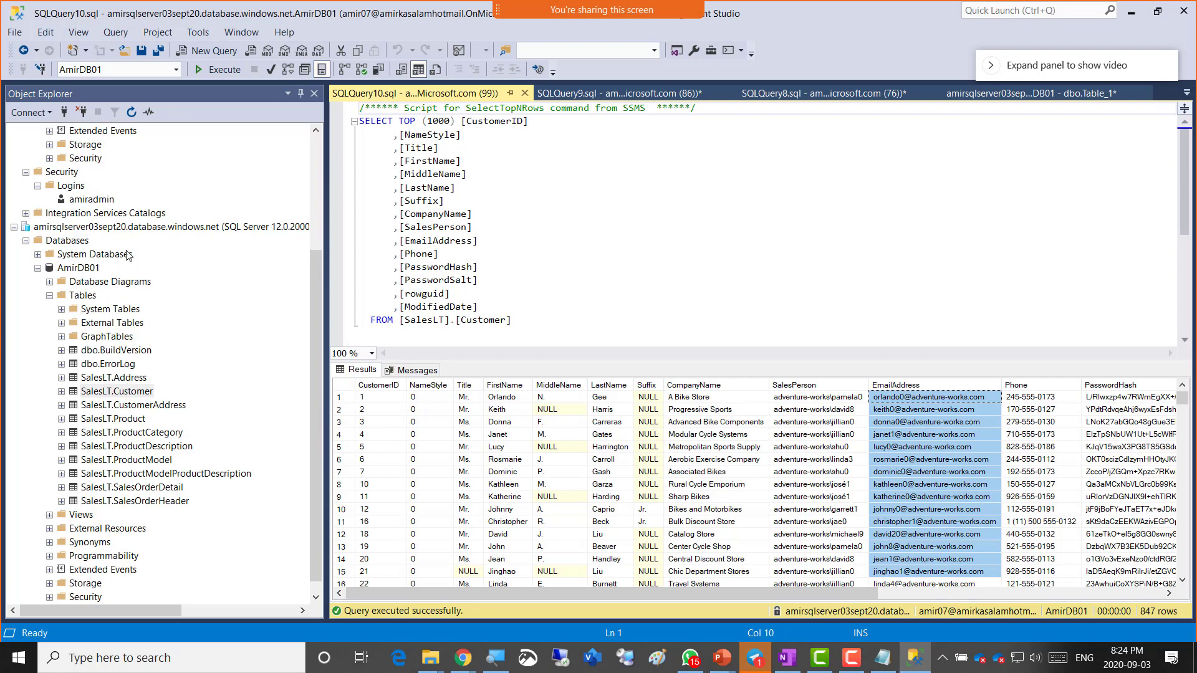
scroll(147, 317, "down", 3)
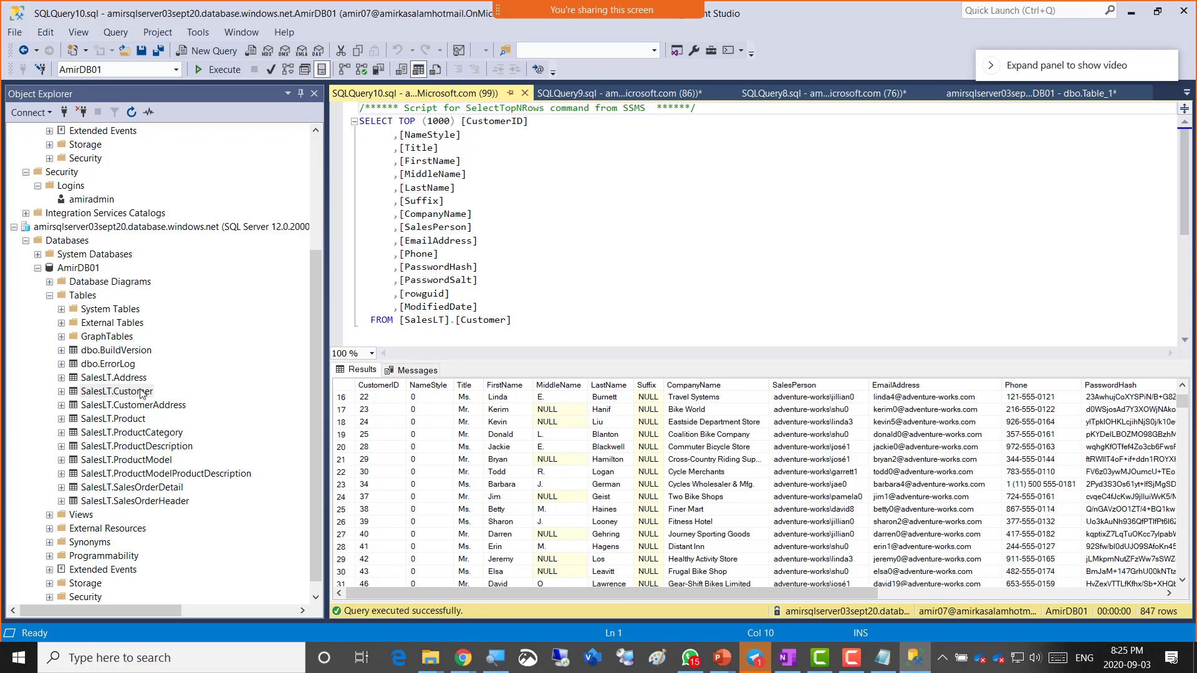
Step: Disconnect the non-admin server connection from Object Explorer
left_click(130, 228)
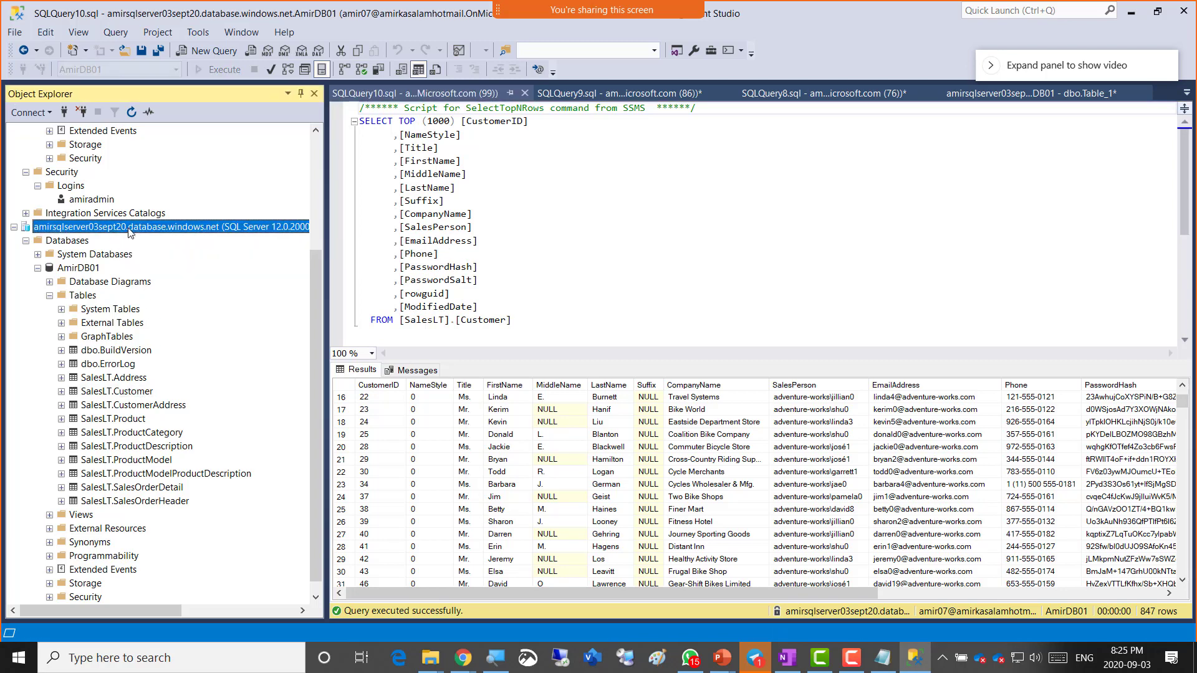
right_click(129, 231)
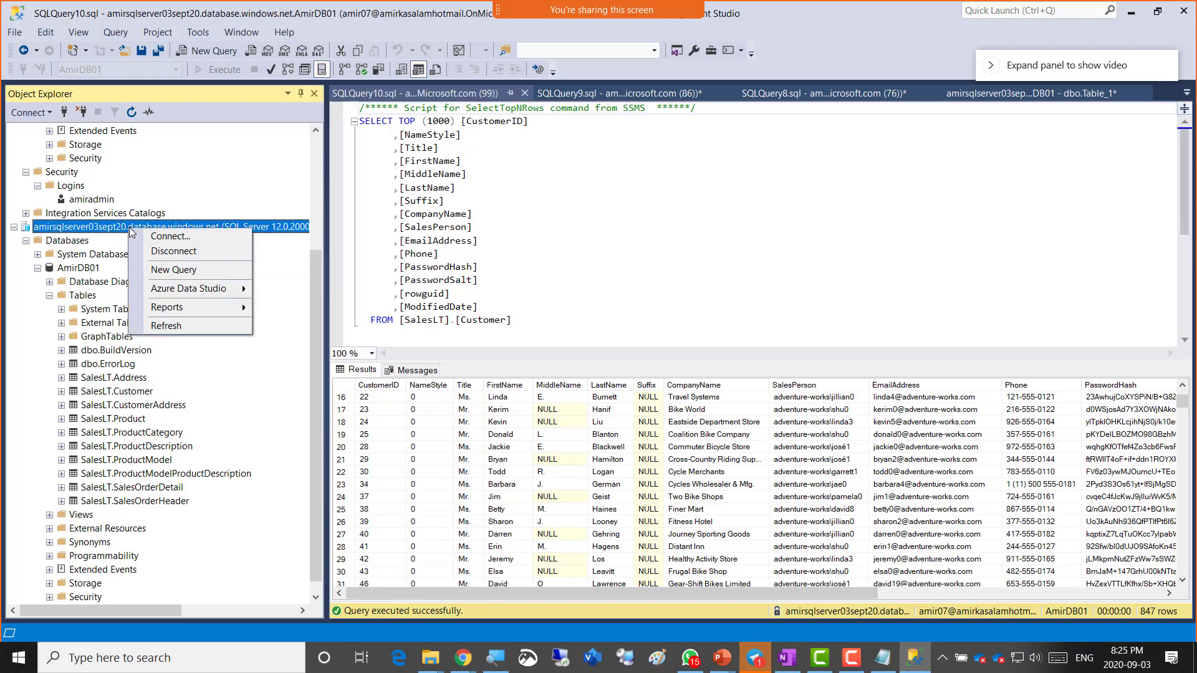
left_click(158, 252)
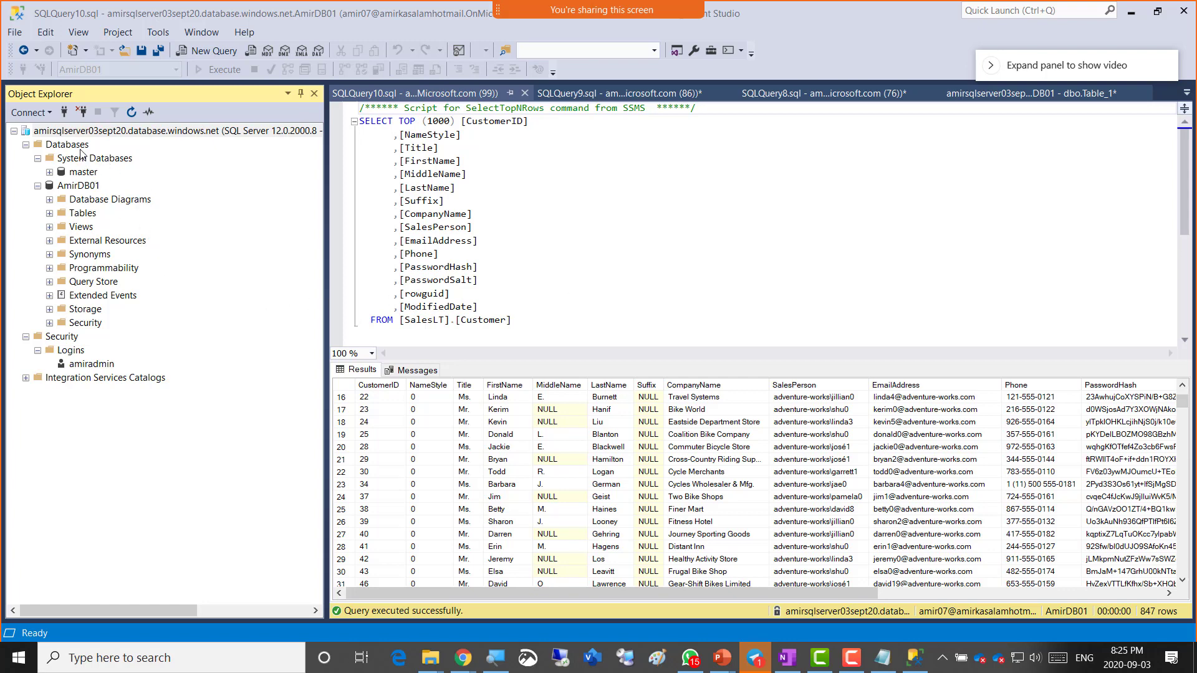
Step: Run the pasted role-membership query on master, then open a blank query for AmirDB01
right_click(73, 171)
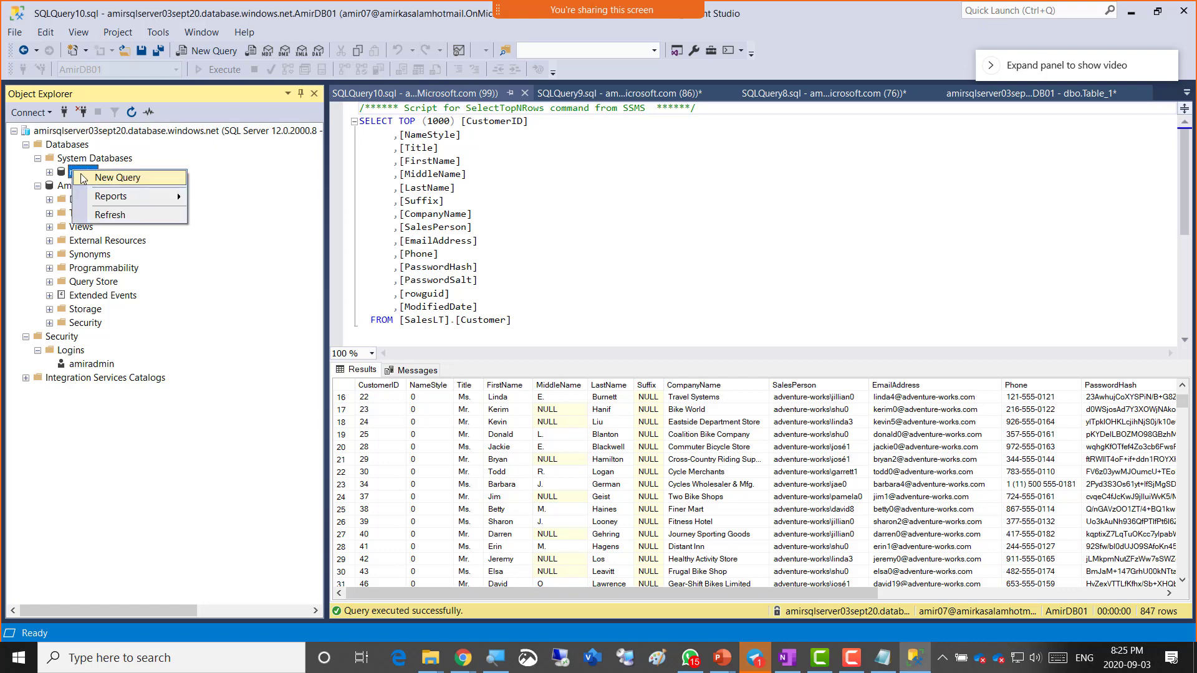
left_click(97, 179)
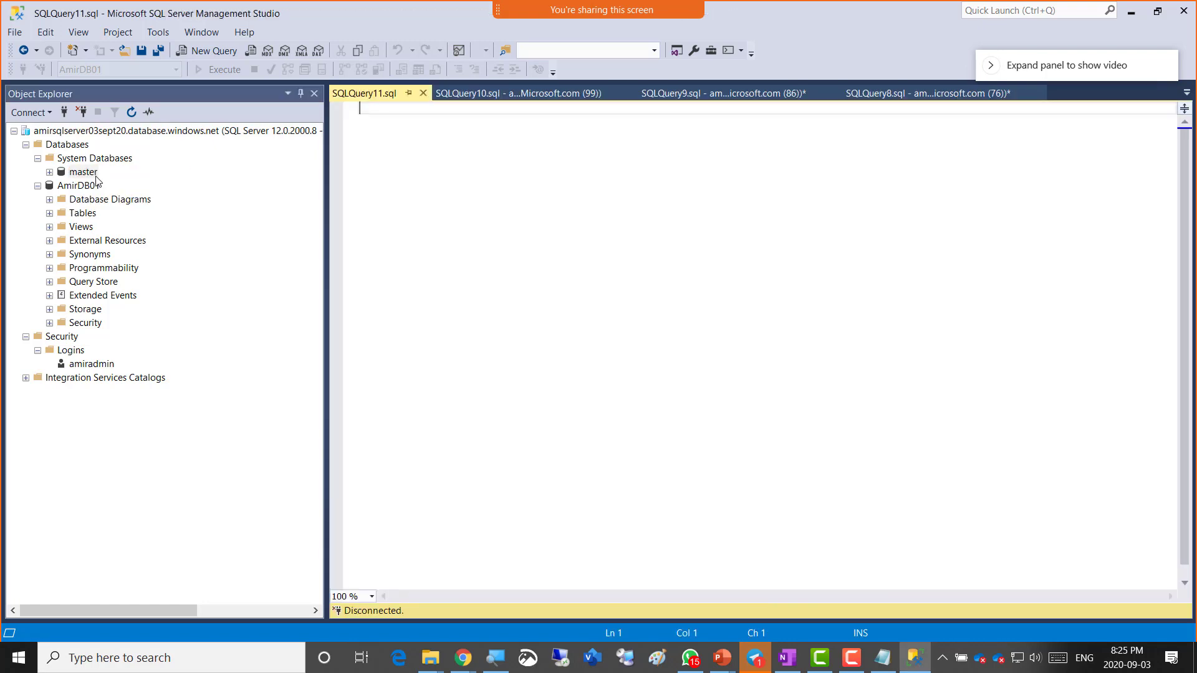
right_click(370, 109)
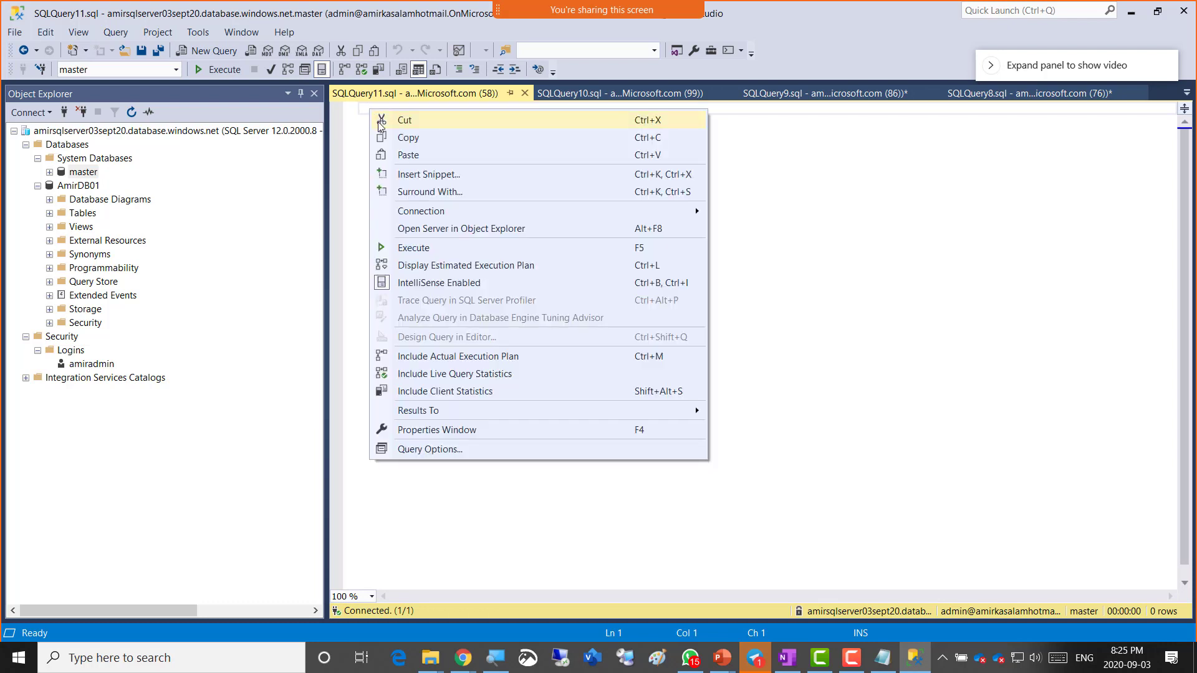
left_click(395, 155)
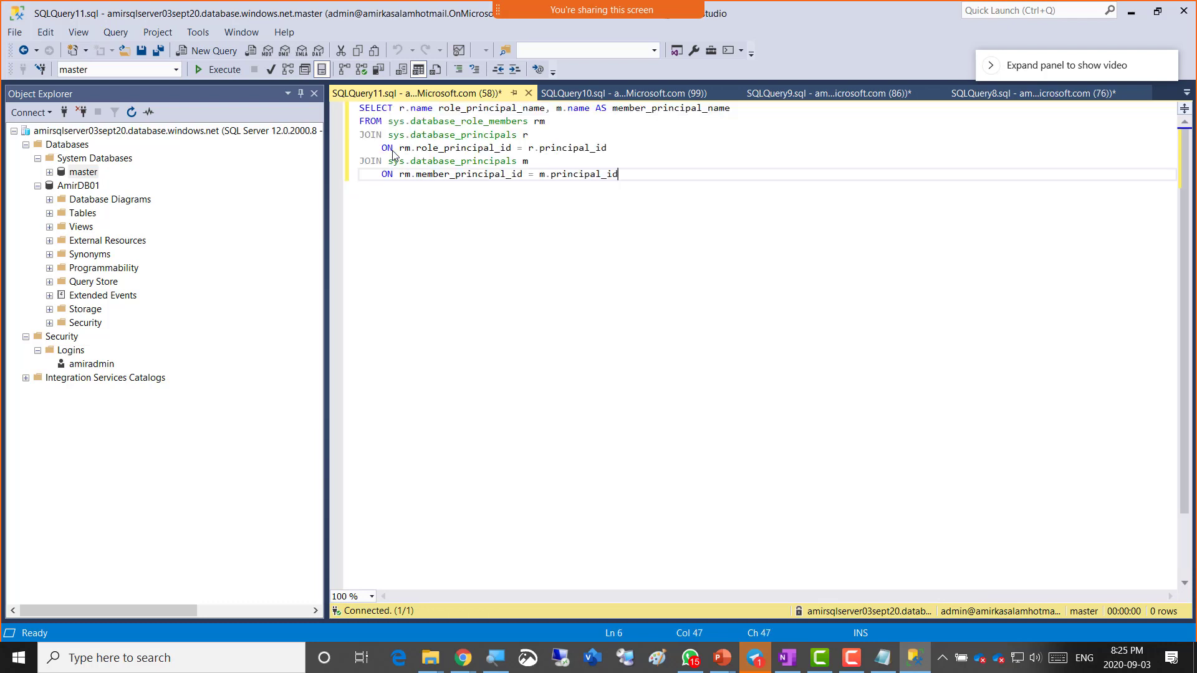
left_click(215, 70)
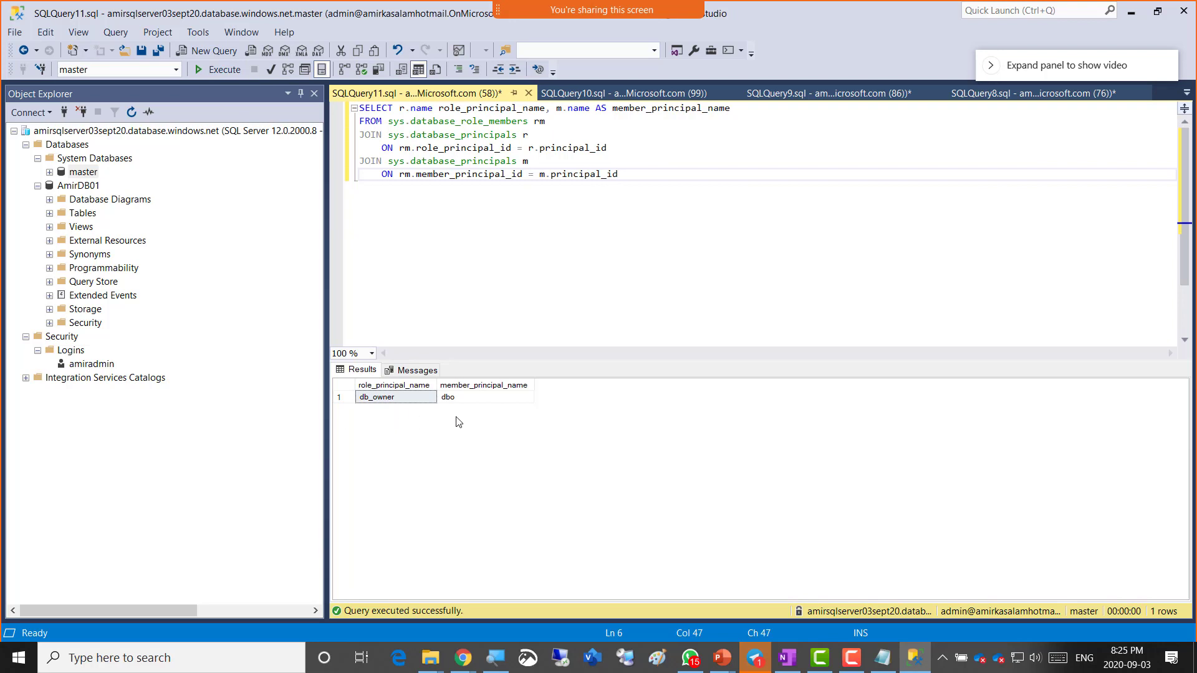
right_click(80, 186)
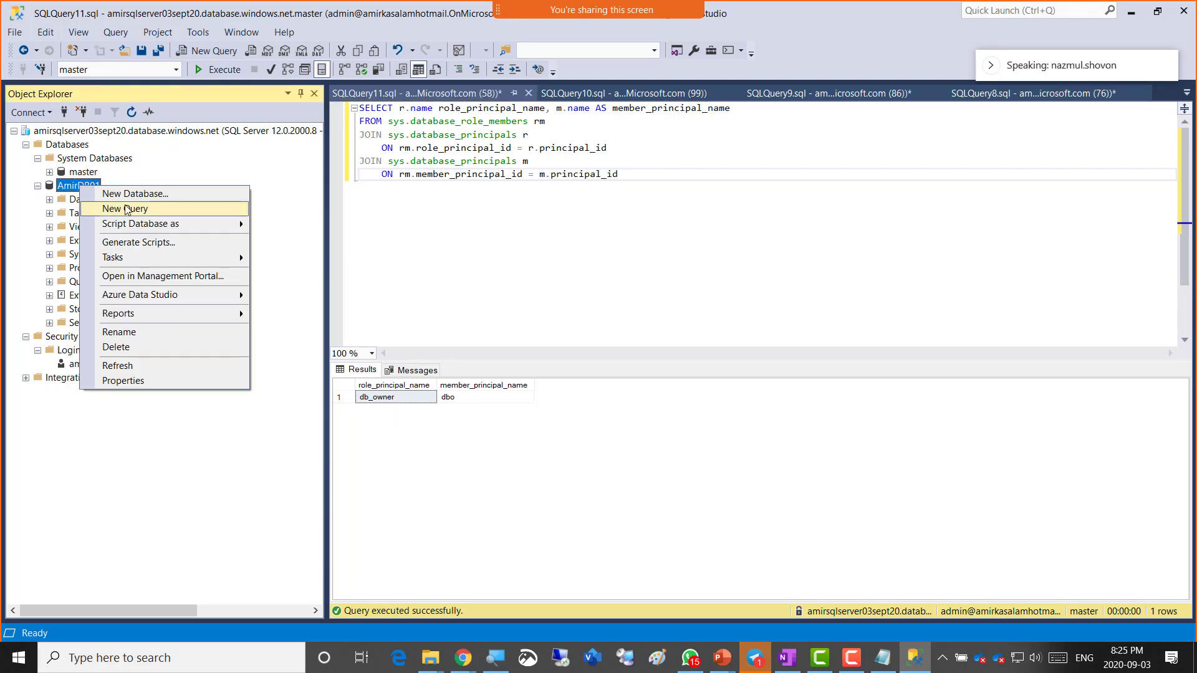
left_click(125, 210)
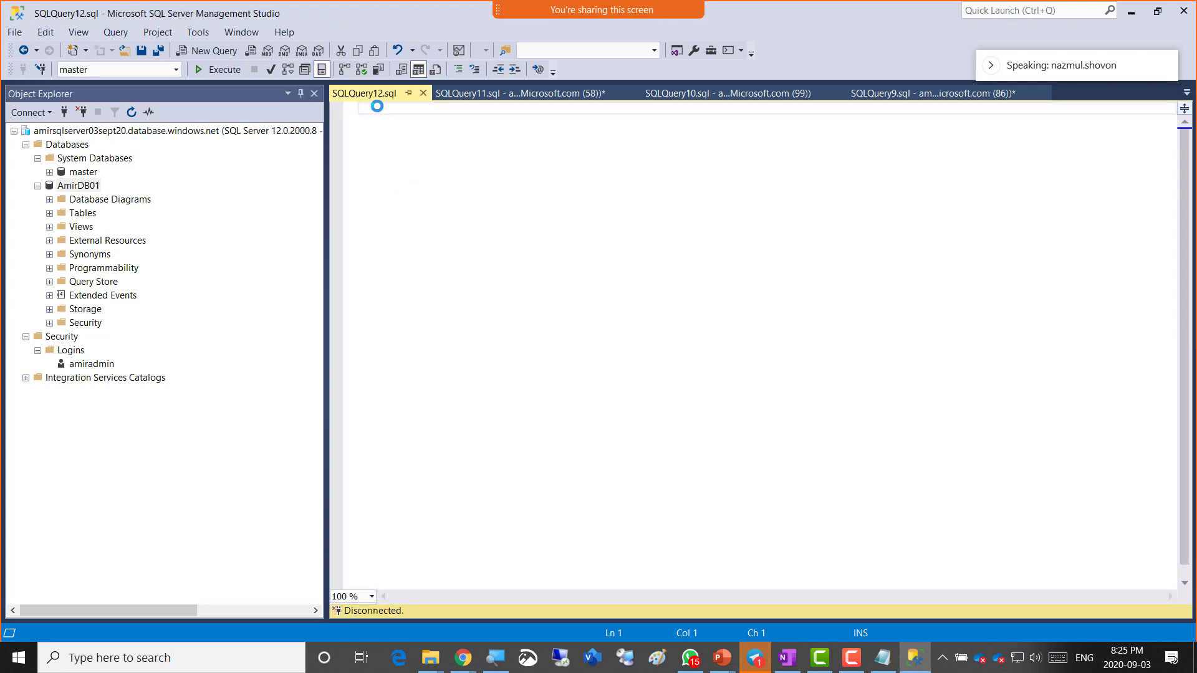
Step: Paste and run the role-membership query on AmirDB01, returning db_owner and db_datareader, then select its text
right_click(377, 106)
left_click(415, 153)
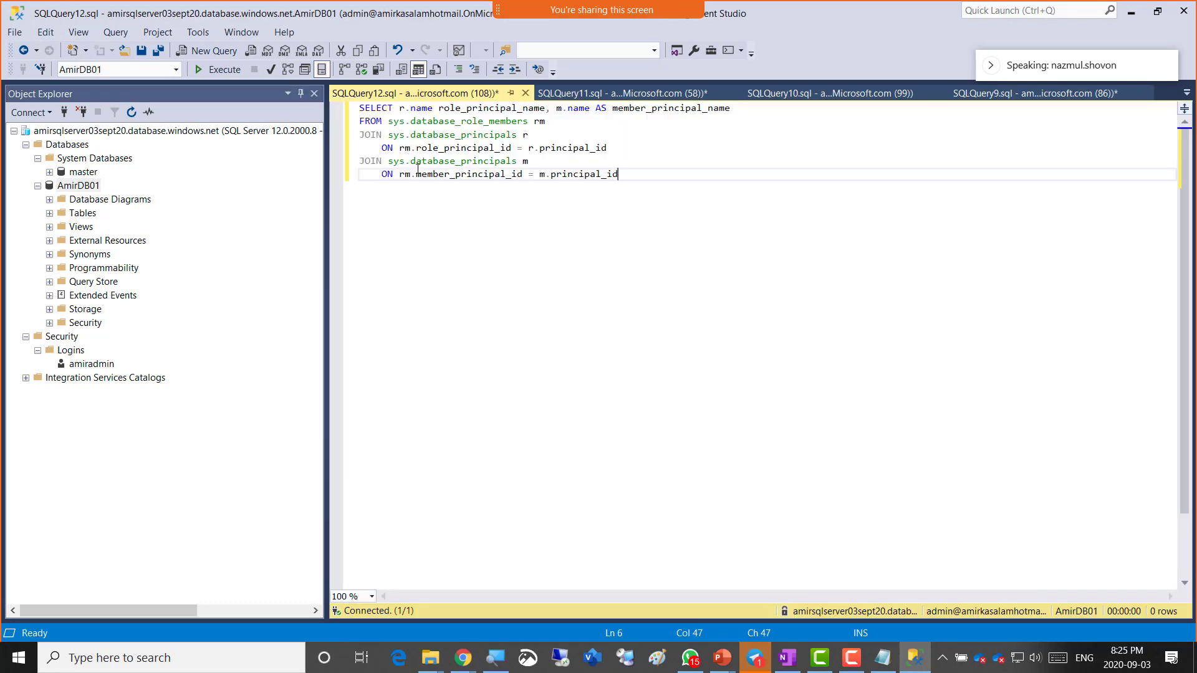
left_click(212, 70)
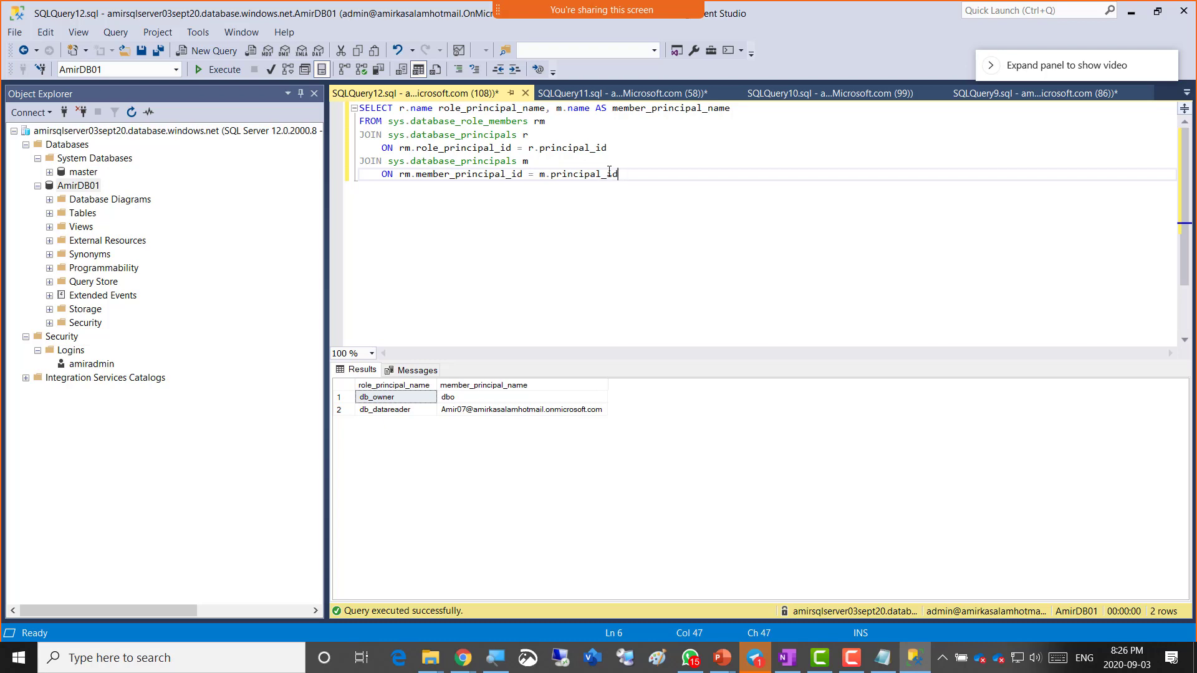
left_click_drag(603, 183, 359, 108)
key("ctrl+c")
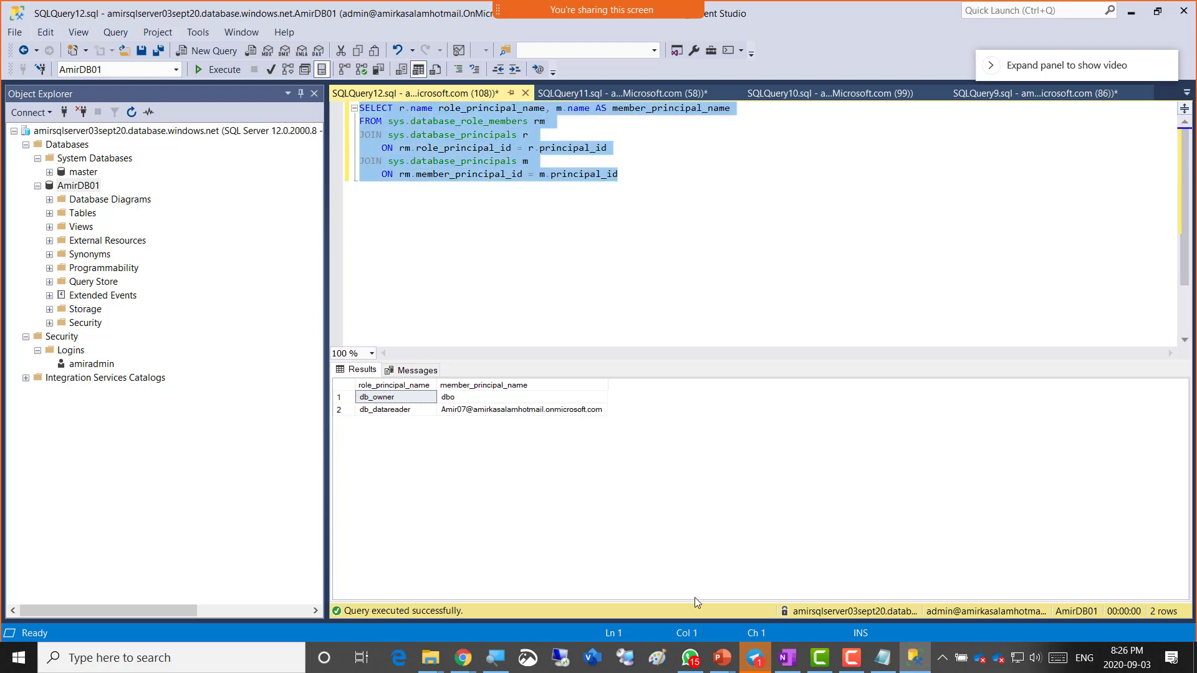
Step: In OneNote, add the heading 'In order to know the DB role in our custom database' and paste the query
left_click(786, 660)
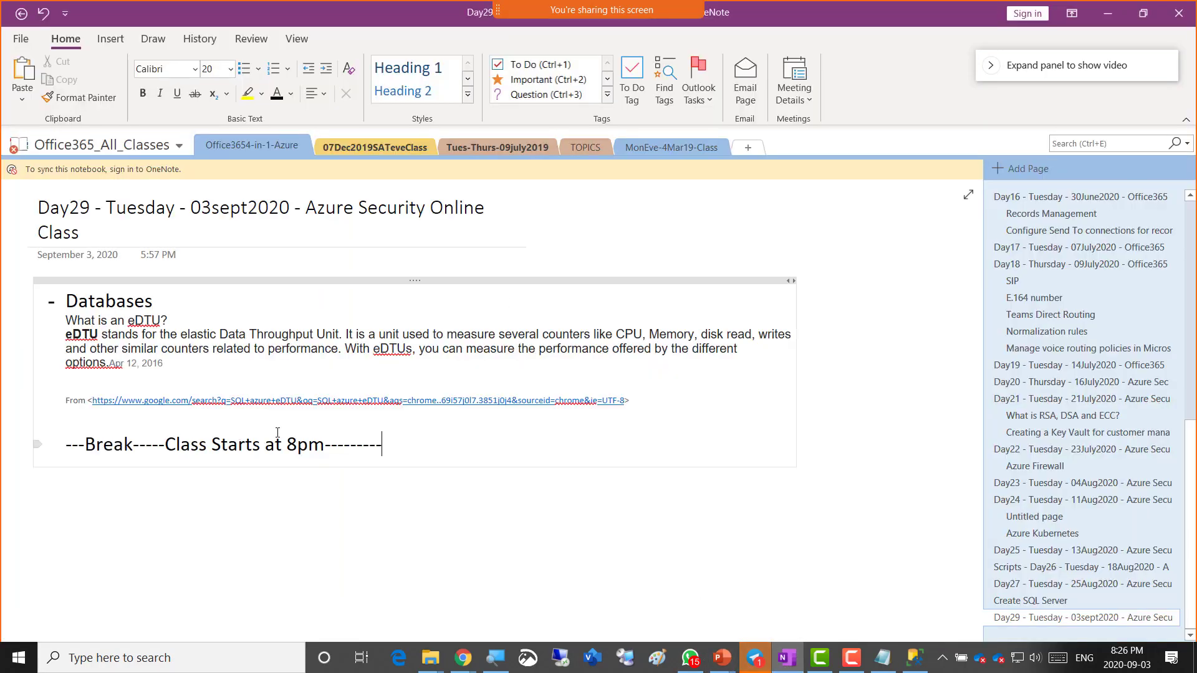
key("Return")
key("Return")
type("In order to")
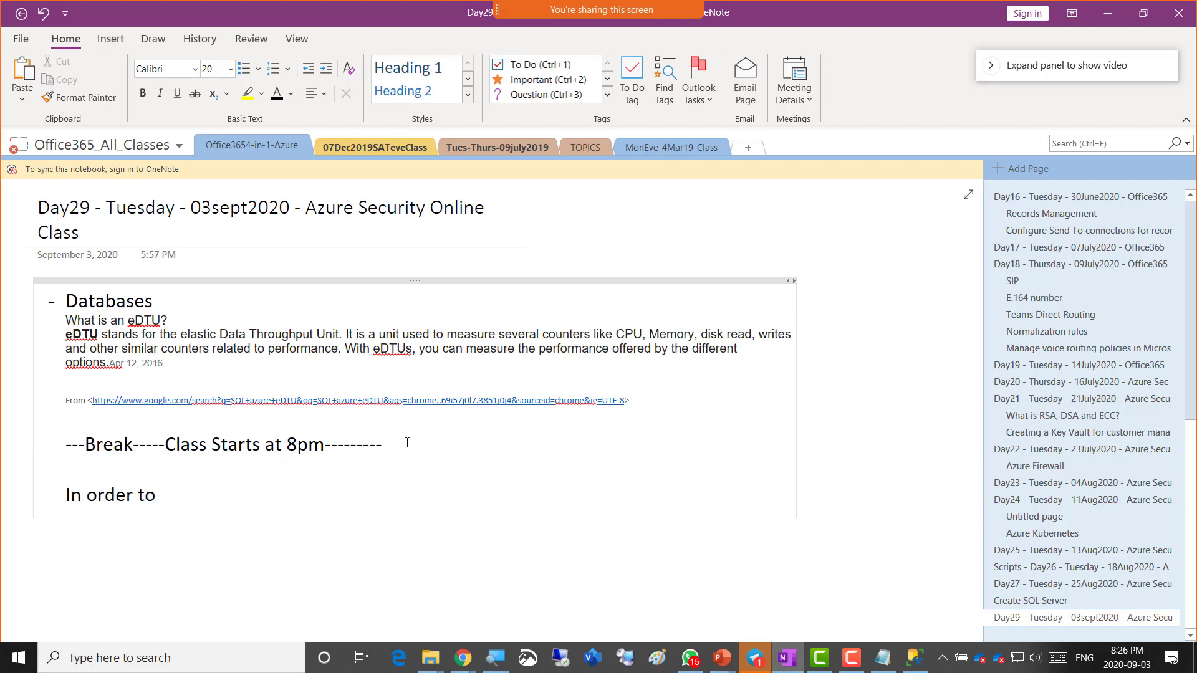
type(" know the DB role")
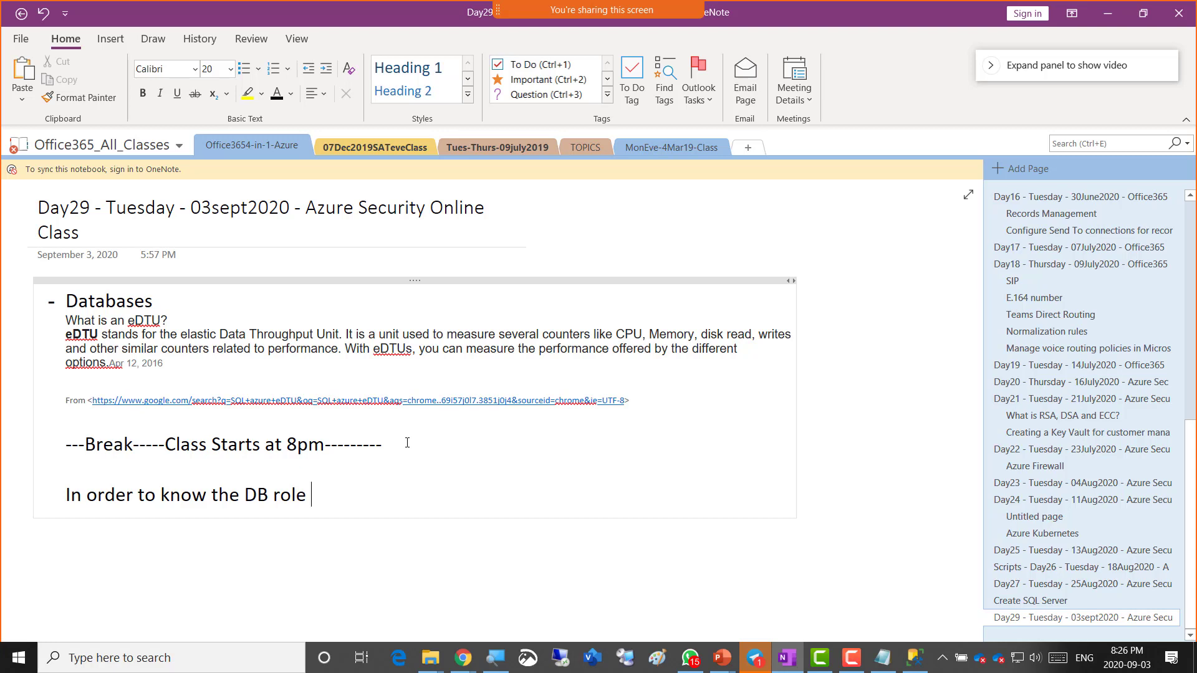
type("in our custom database")
key("Return")
key("ctrl+v")
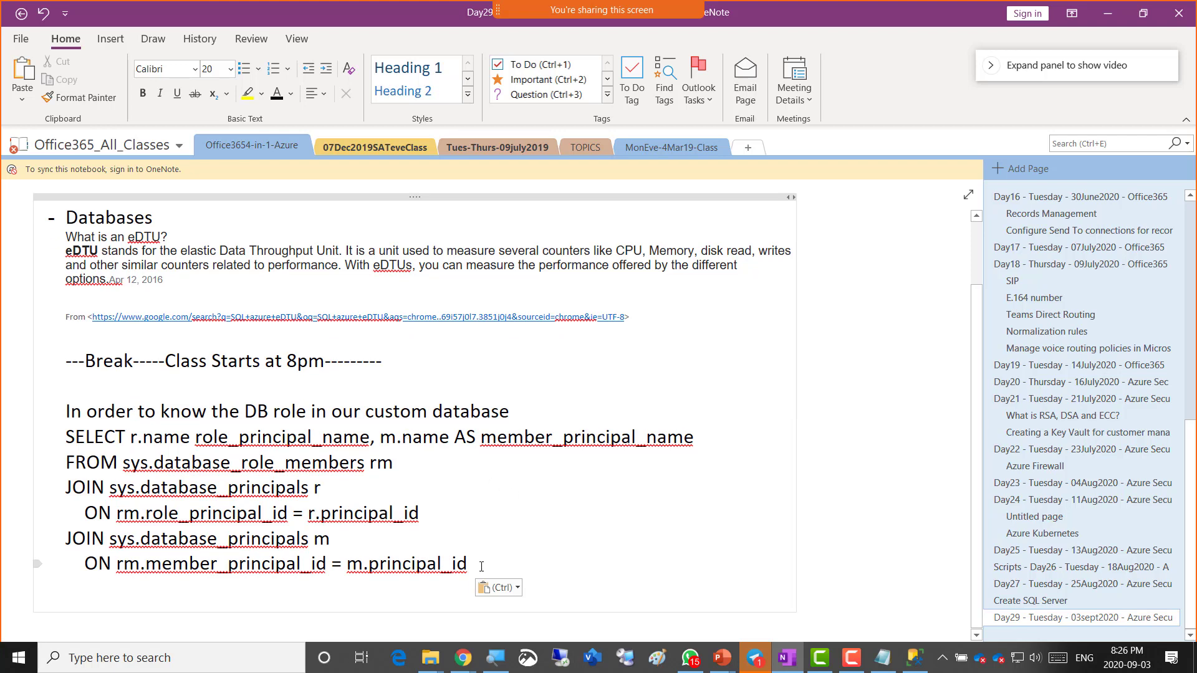
Step: Copy the new heading and query text, deselect it, and switch windows
left_click_drag(469, 565, 13, 408)
key("ctrl+c")
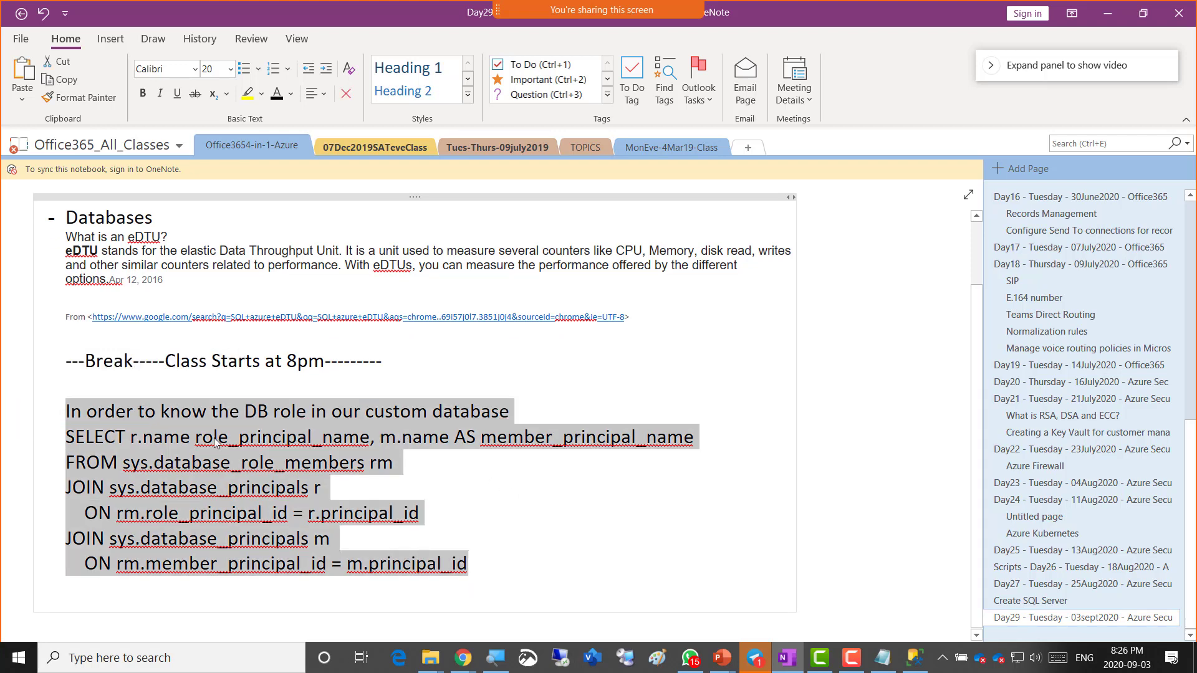
left_click(690, 657)
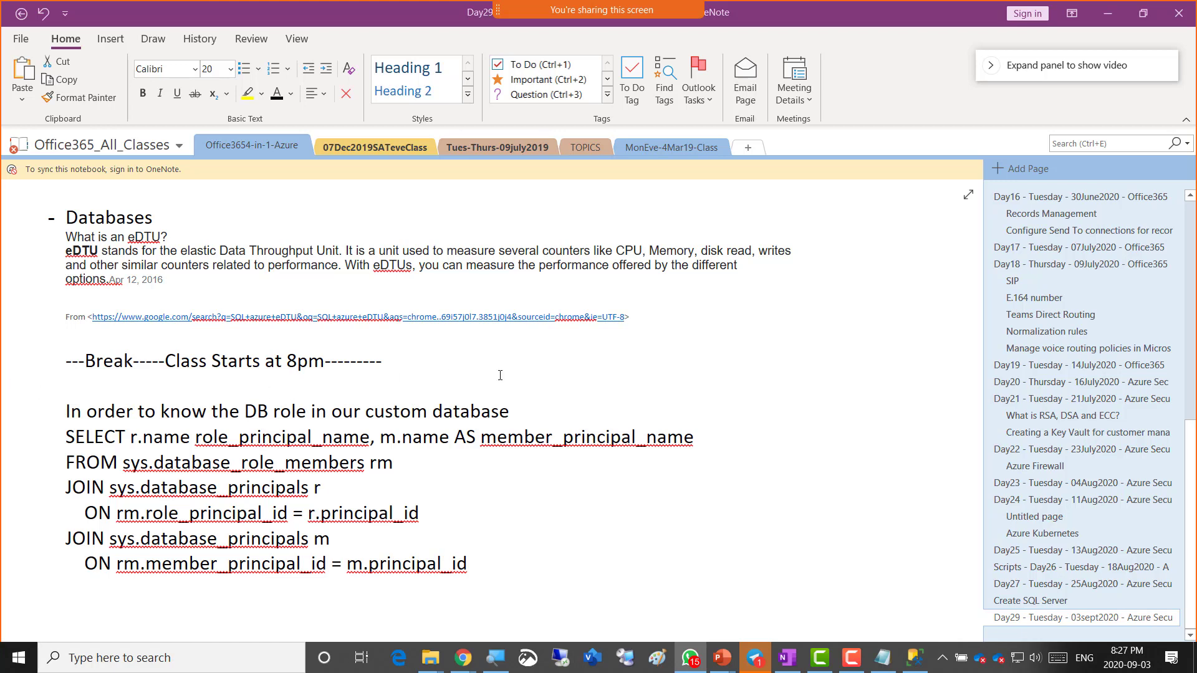
left_click(494, 566)
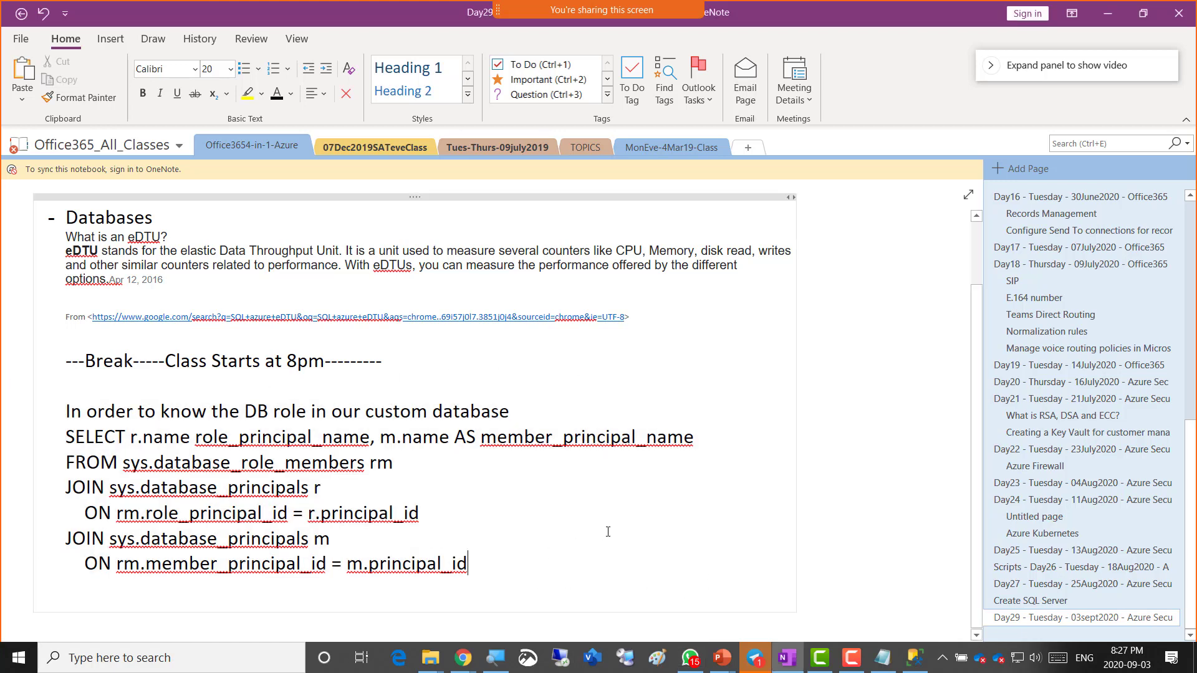
key("alt+Tab")
key("alt+Tab")
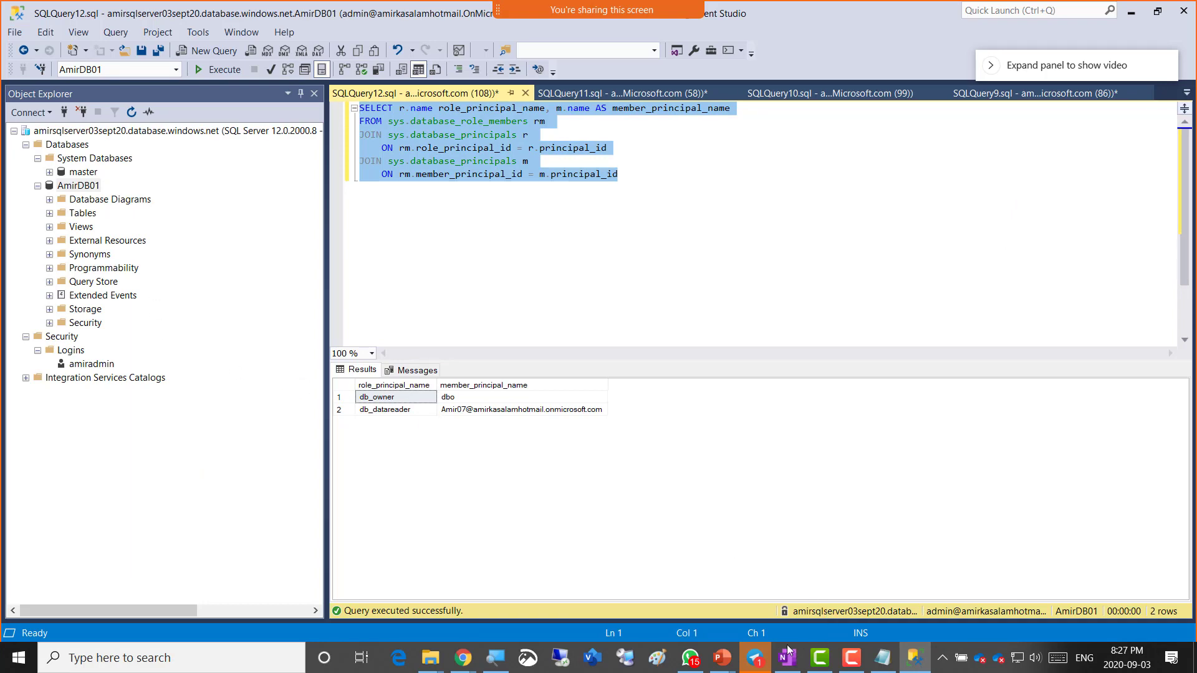
Step: Bring up the PowerPoint slide show on the Lab slide listing six email-masking steps
mouse_move(721, 658)
left_click(795, 604)
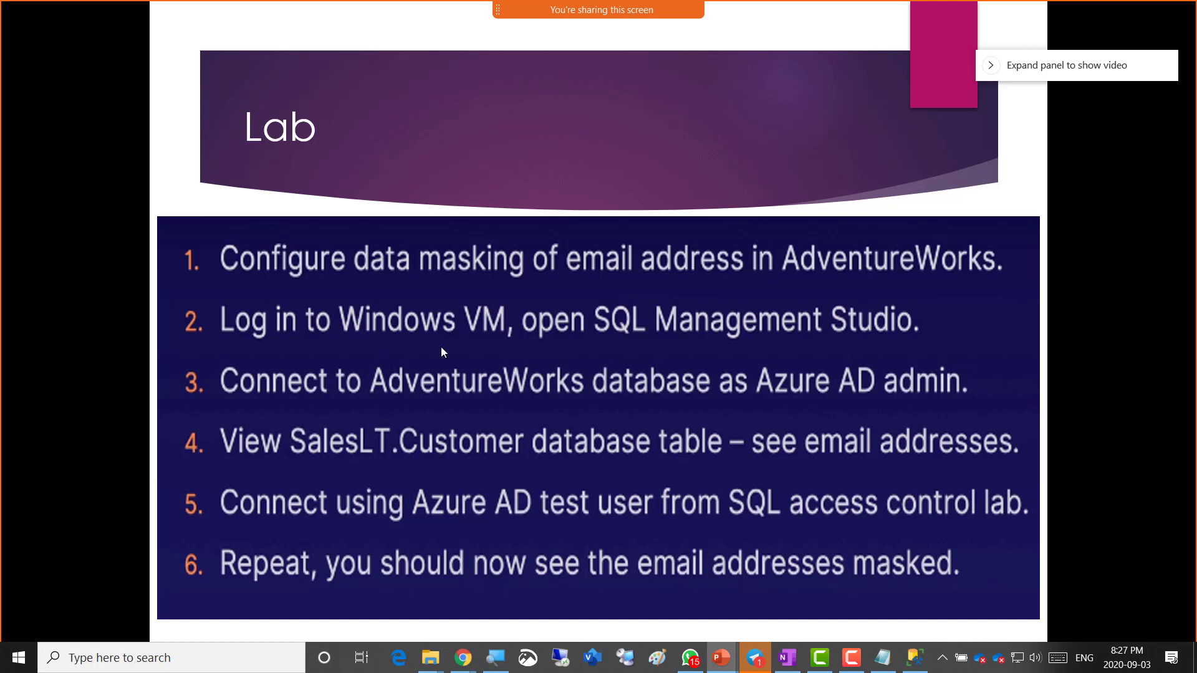
Step: Flip between SSMS and the Lab slide, then expand AmirDB01's Tables in Object Explorer
left_click(915, 659)
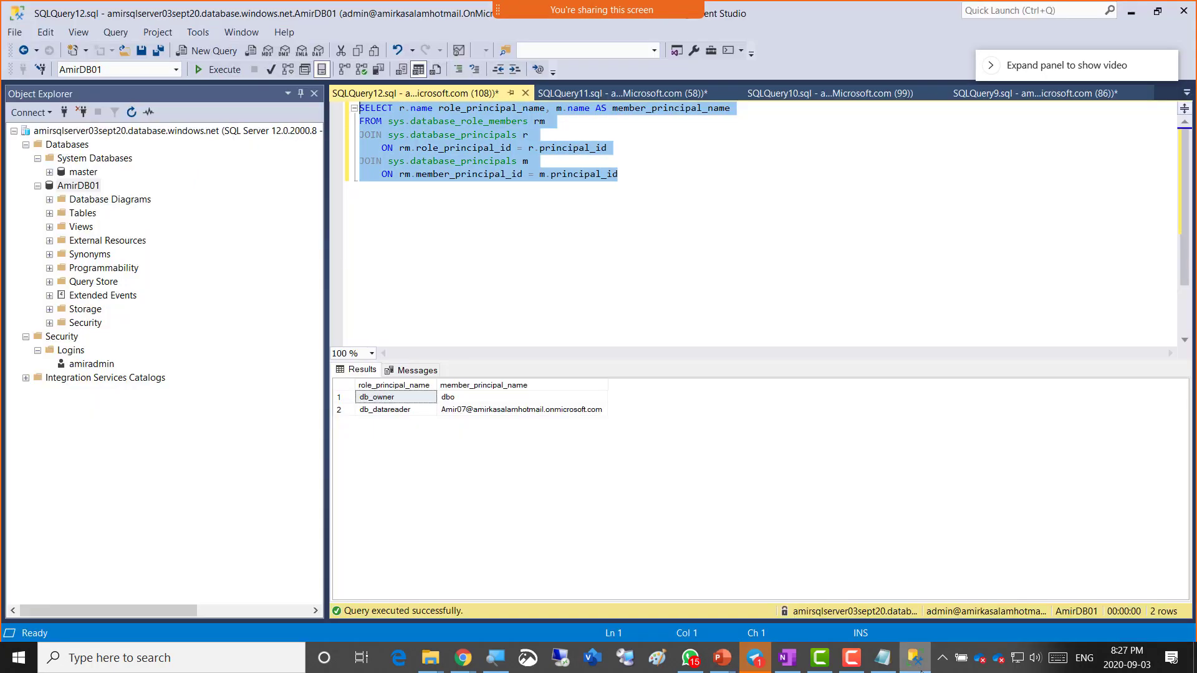
left_click(915, 661)
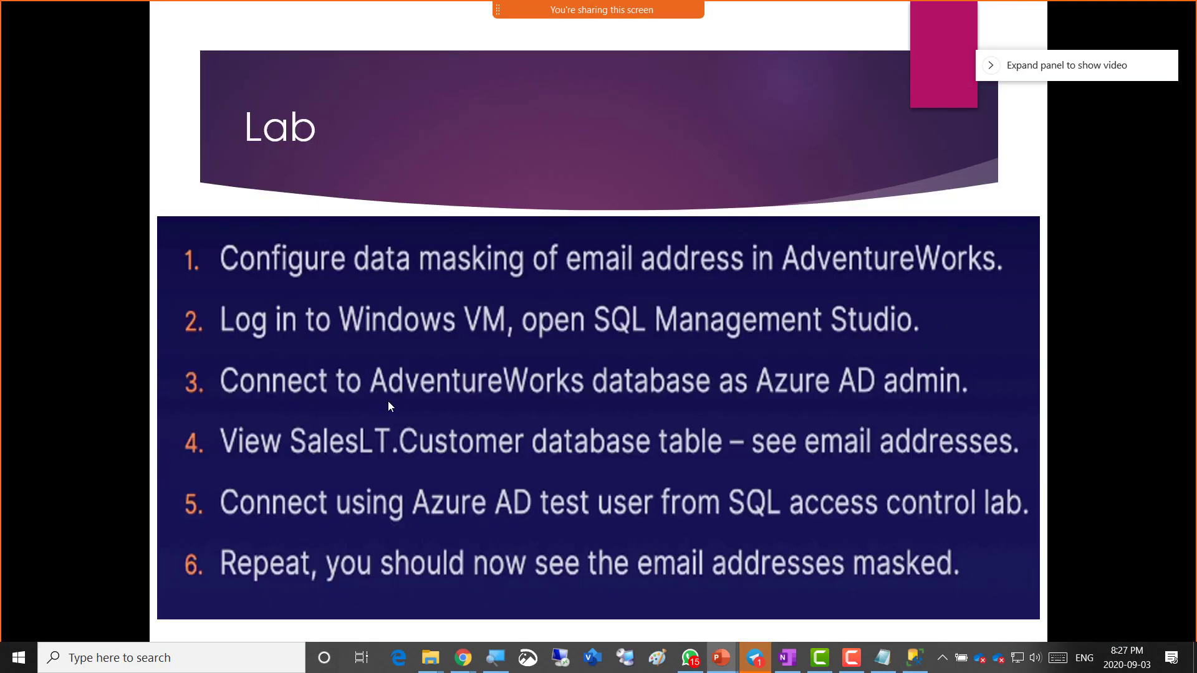
left_click(913, 662)
left_click(914, 665)
left_click(914, 660)
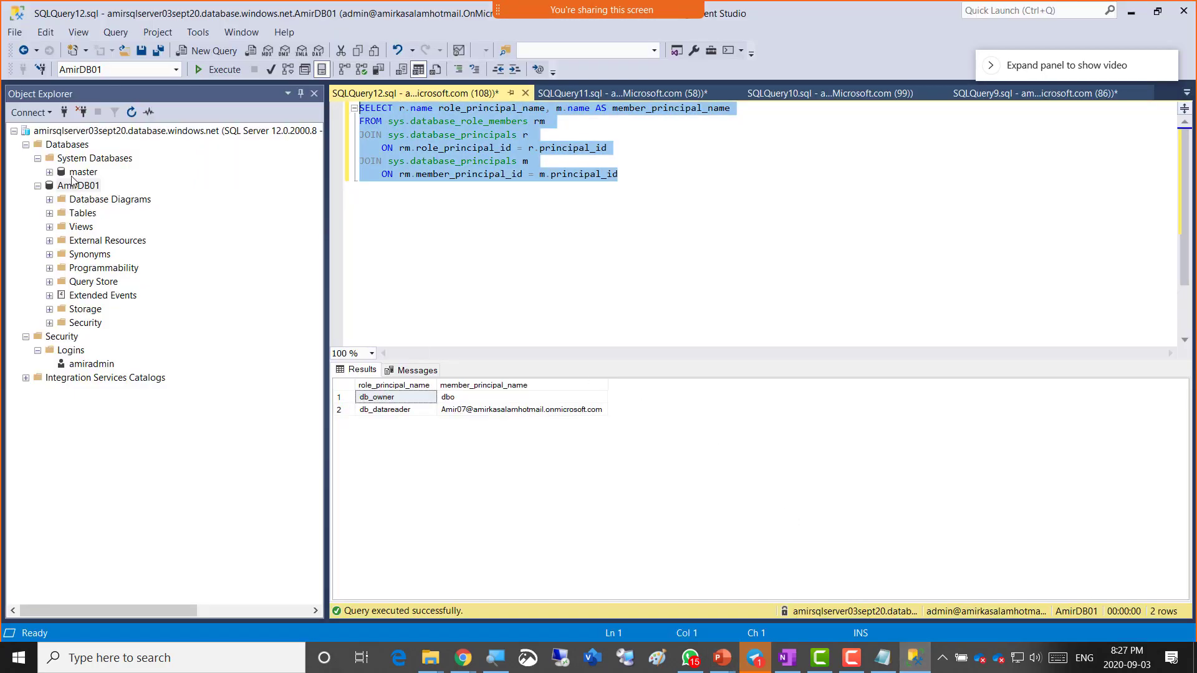
left_click(51, 213)
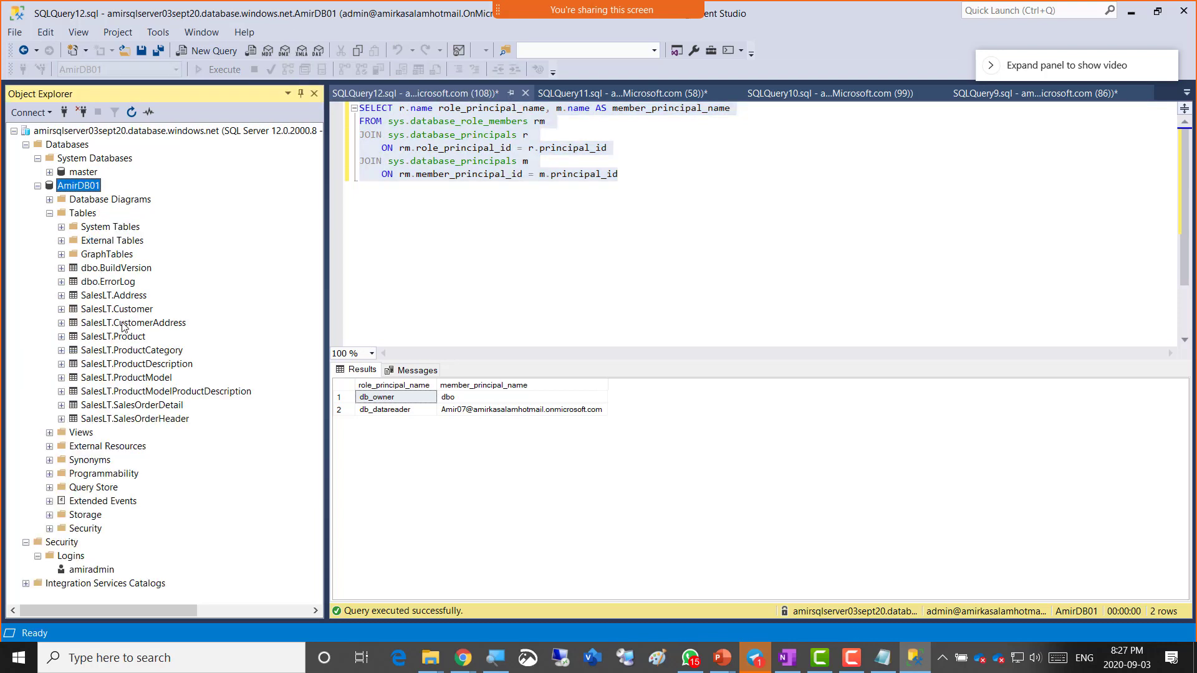
Step: Select the top 1000 SalesLT.Customer rows, then minimize SSMS to reveal the Lab slide
left_click(128, 312)
right_click(128, 311)
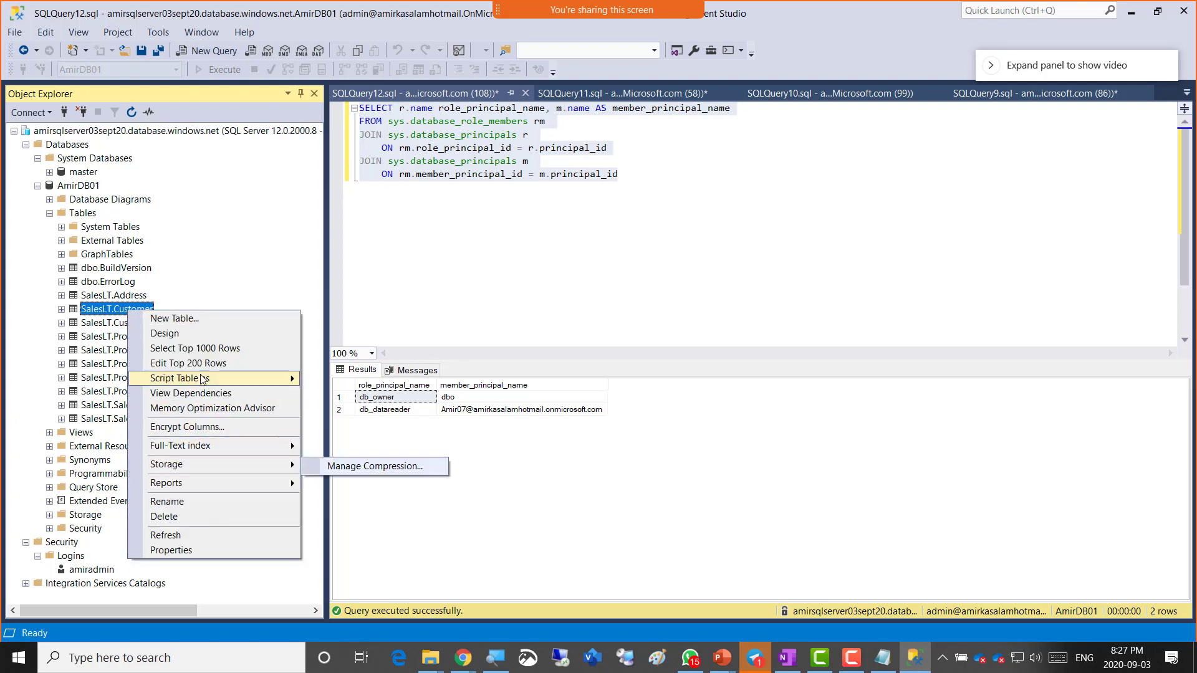
left_click(203, 353)
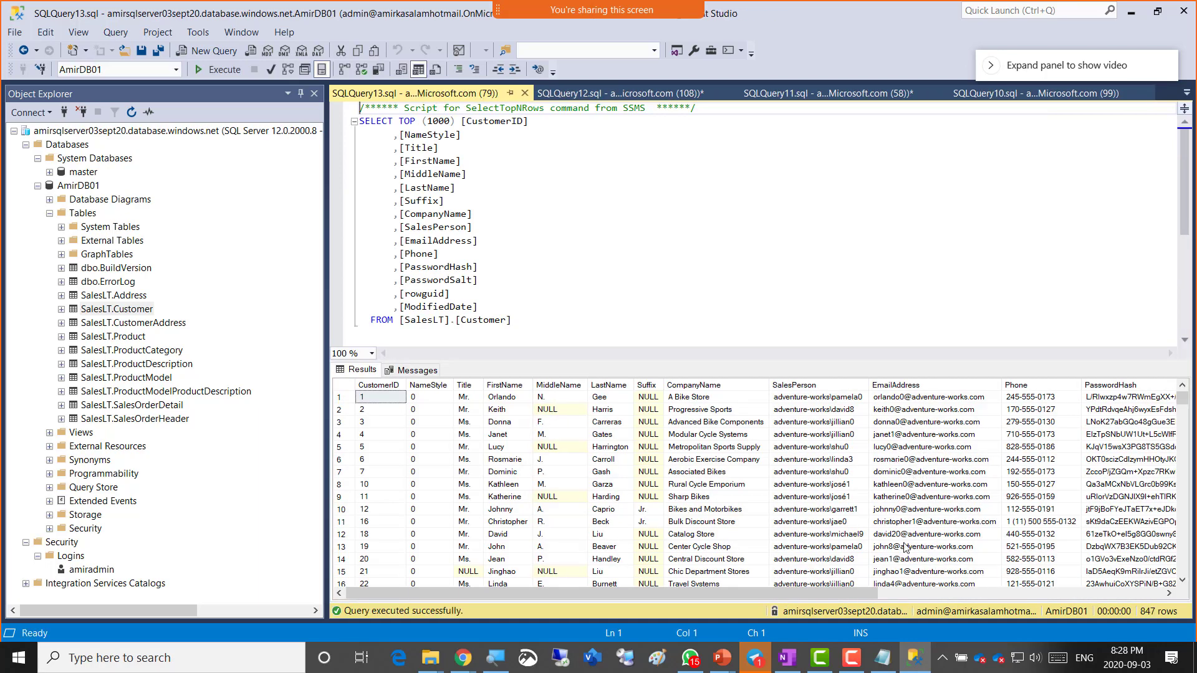
left_click(914, 660)
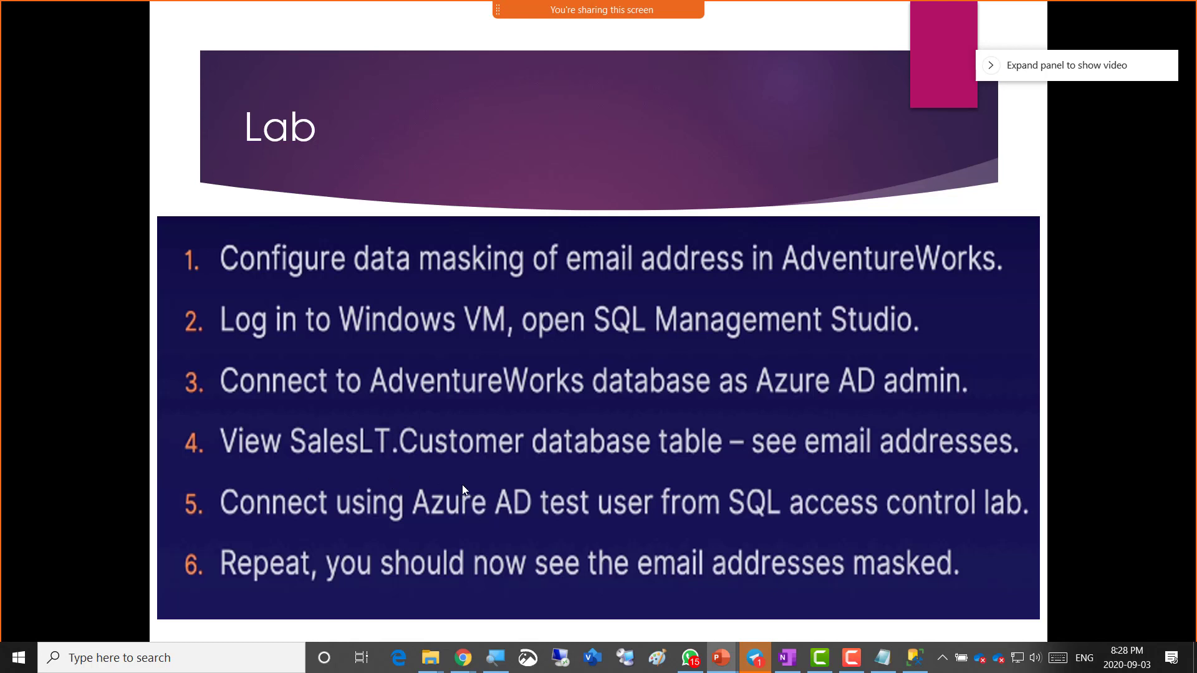
Step: Advance through the Azure portal, Dynamic Data Masking and configuration screenshot slides
left_click(427, 423)
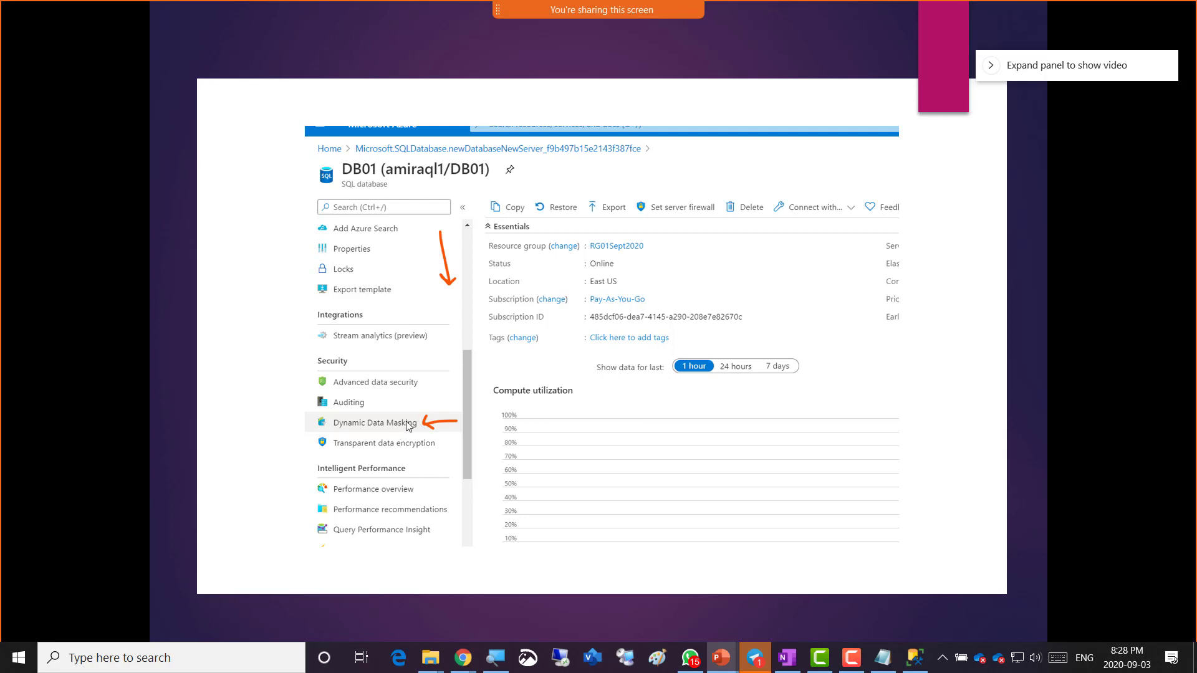
left_click(813, 416)
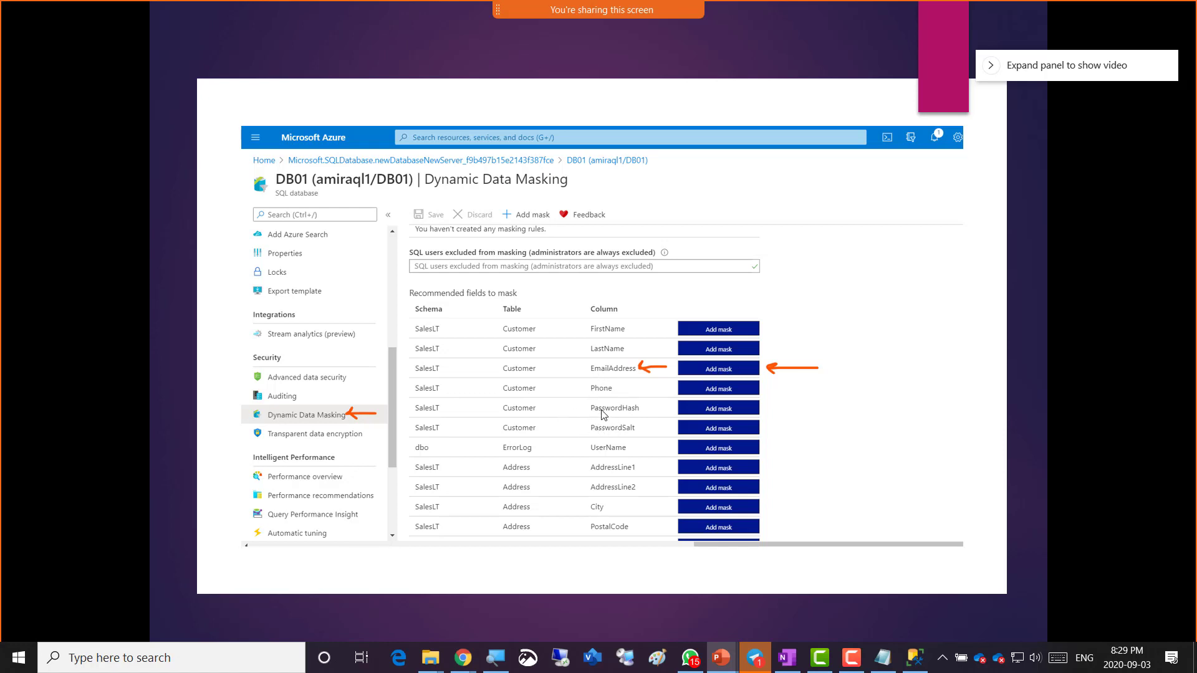
left_click(566, 391)
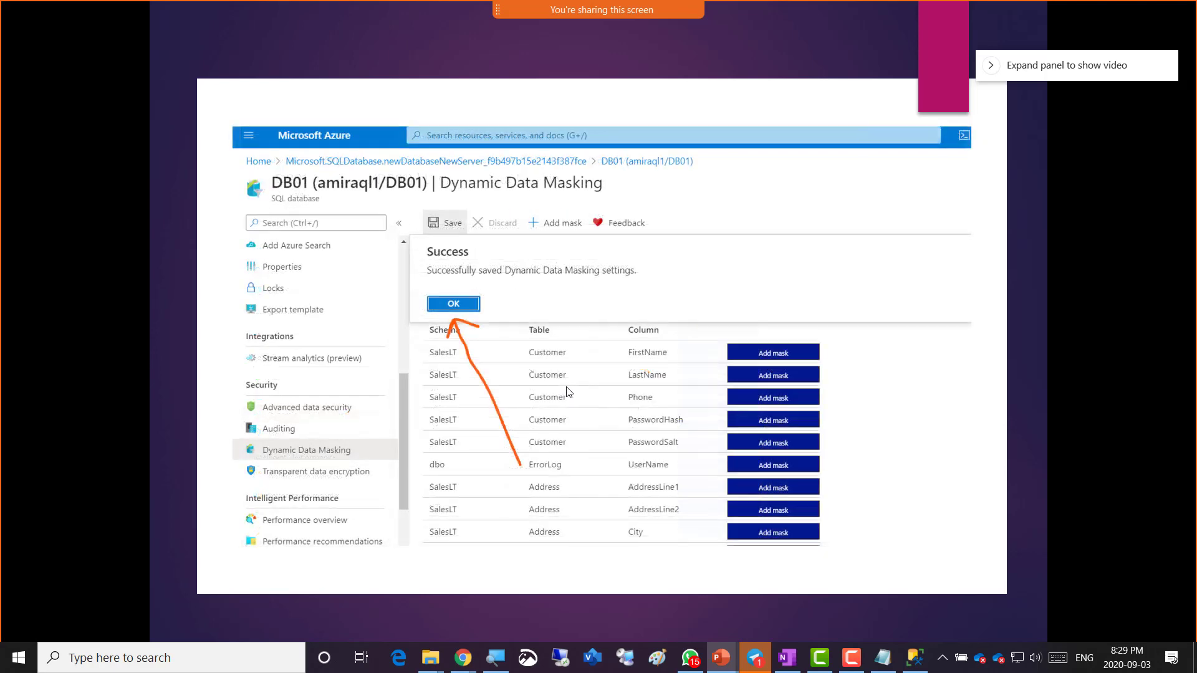
left_click(526, 390)
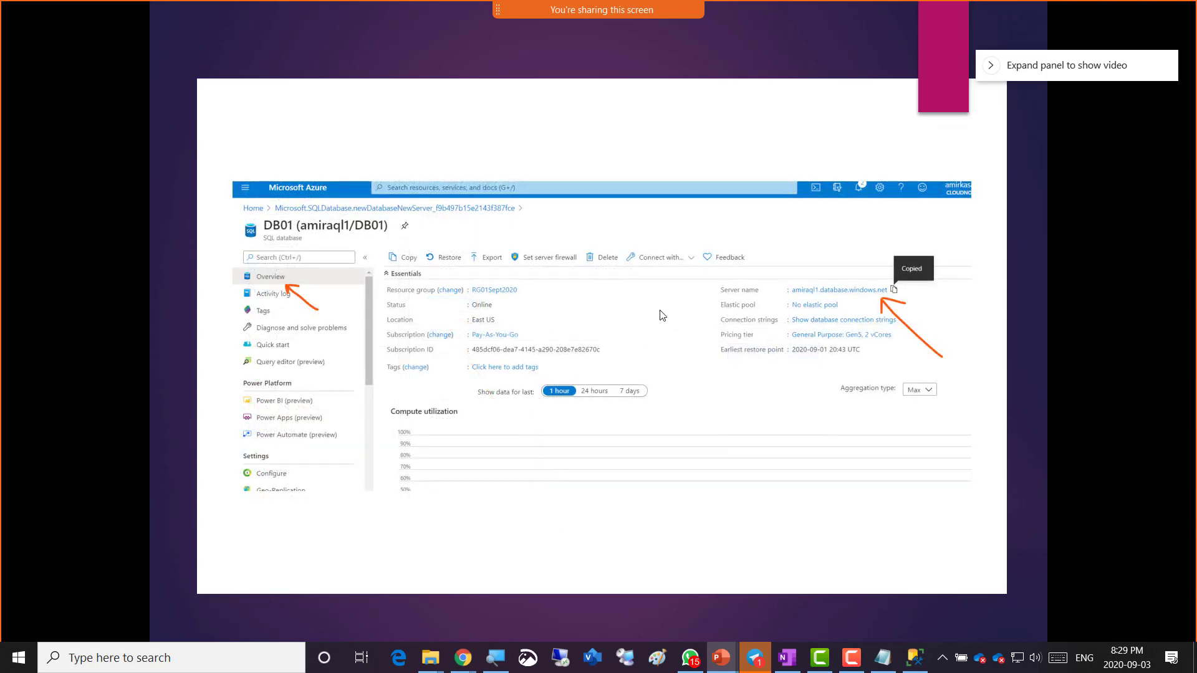
left_click(652, 354)
left_click(596, 313)
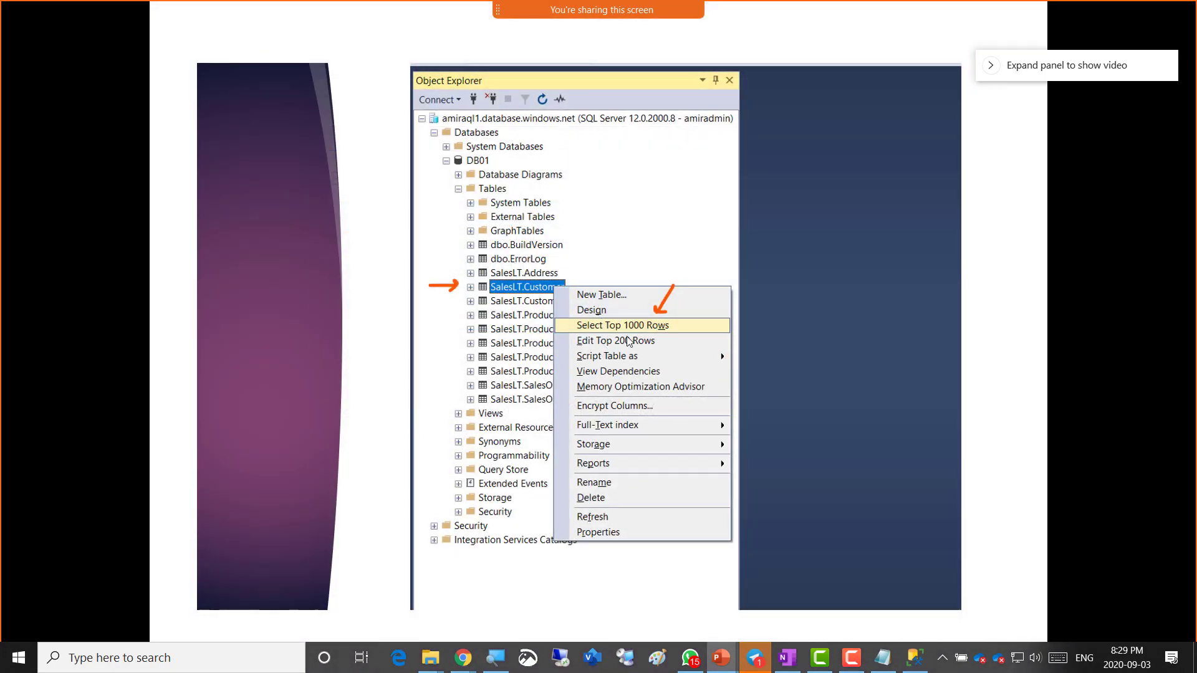
Step: Present the unmasked-emails, non-privileged connection and masked-emails slides, then exit the show at slide 73
left_click(628, 341)
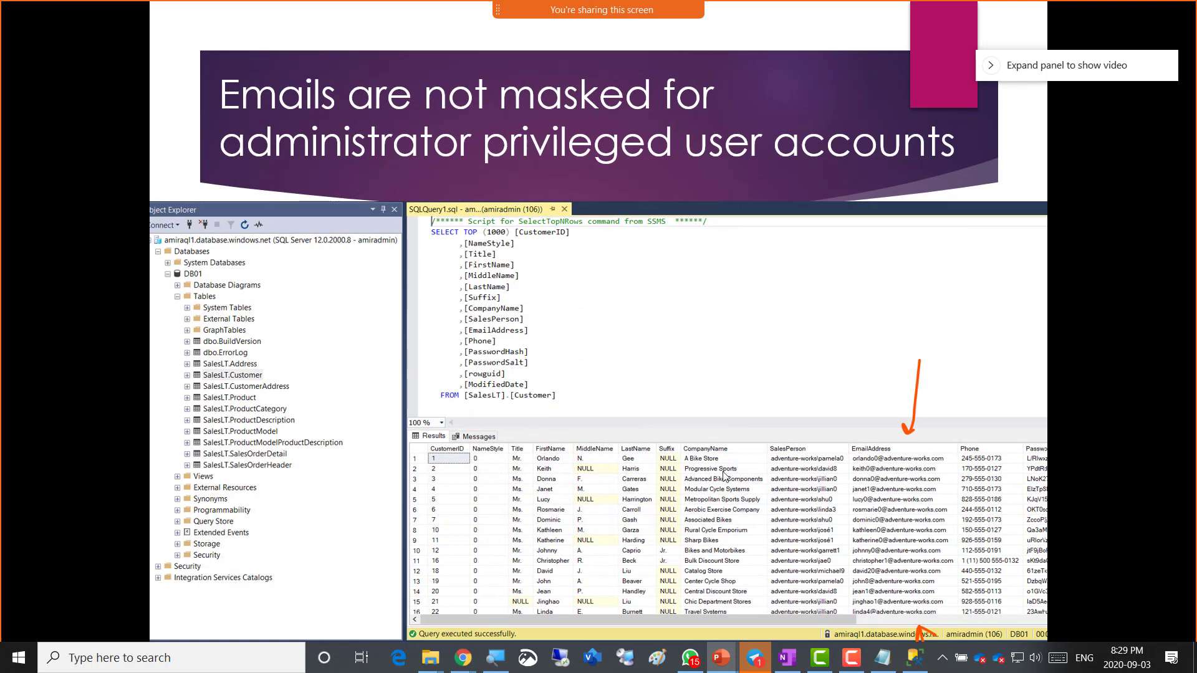
left_click(662, 462)
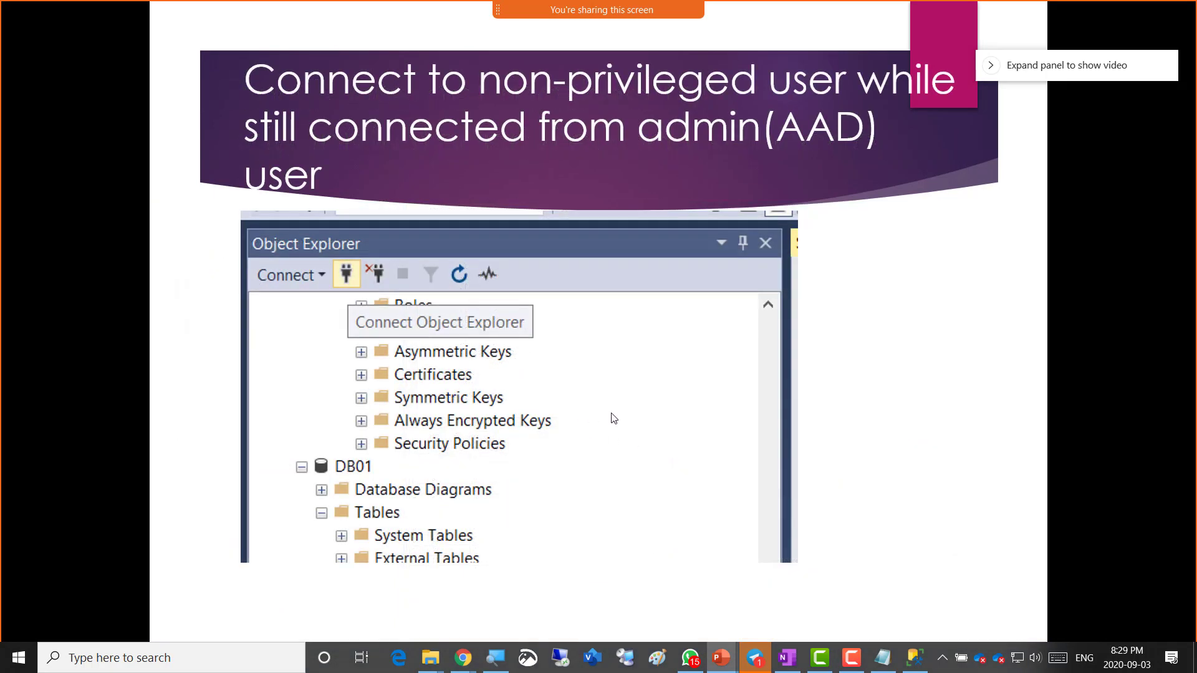
left_click(455, 402)
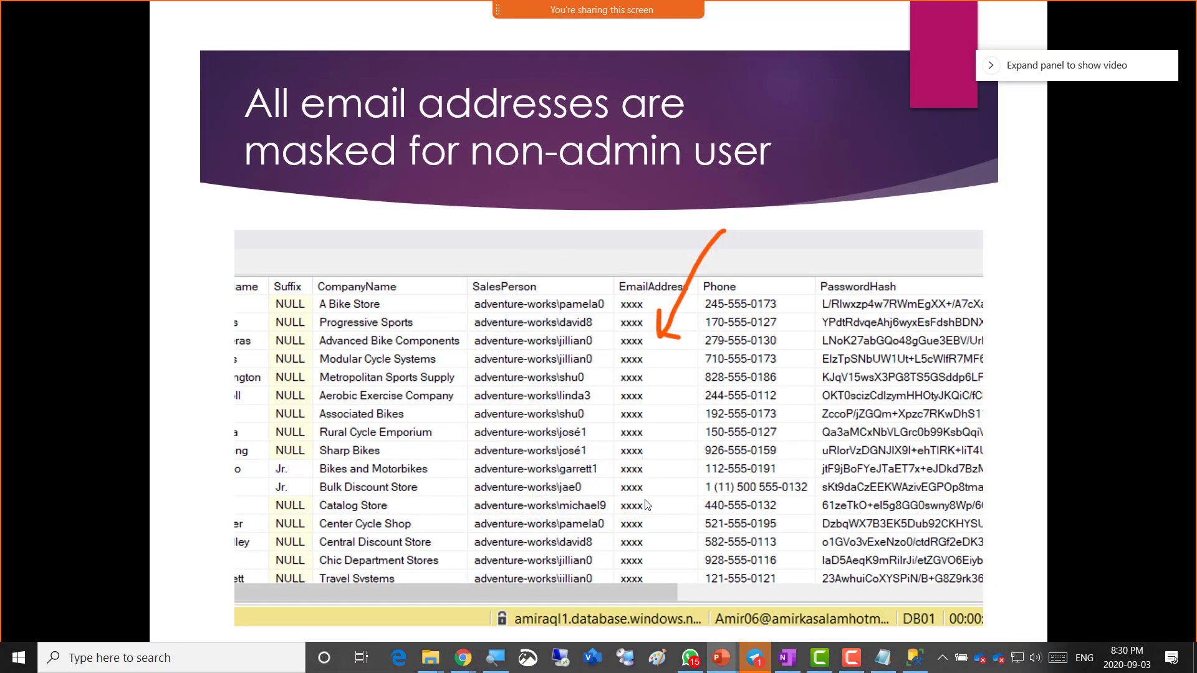
left_click(435, 361)
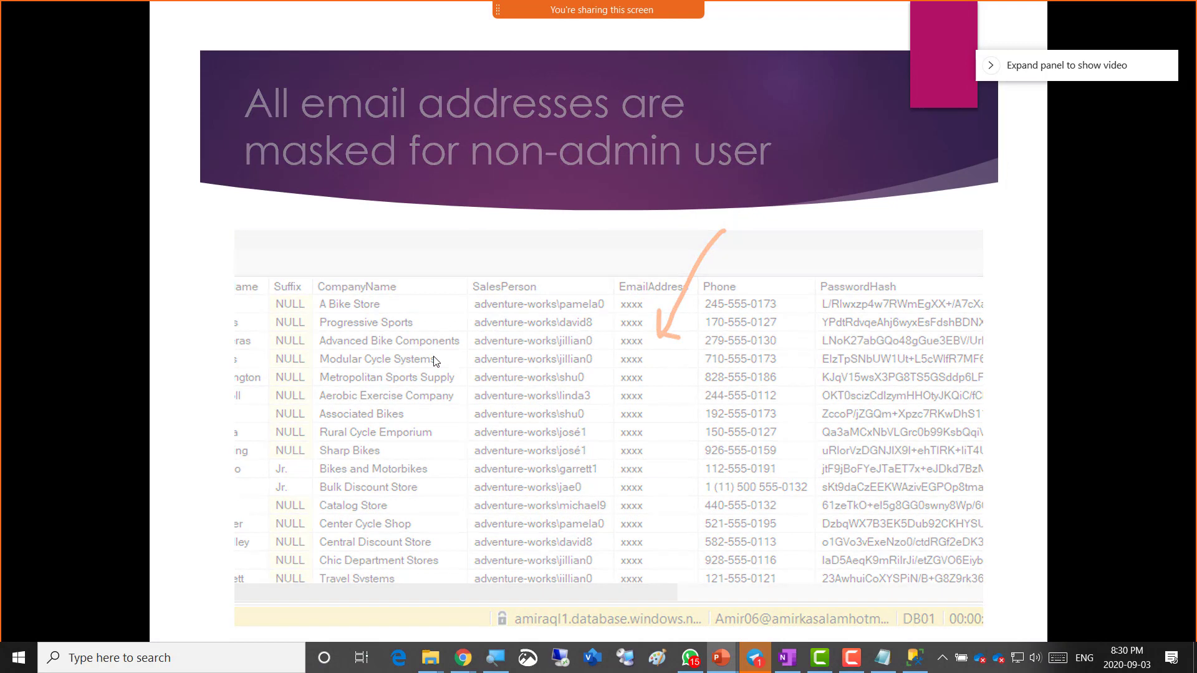
key("Escape")
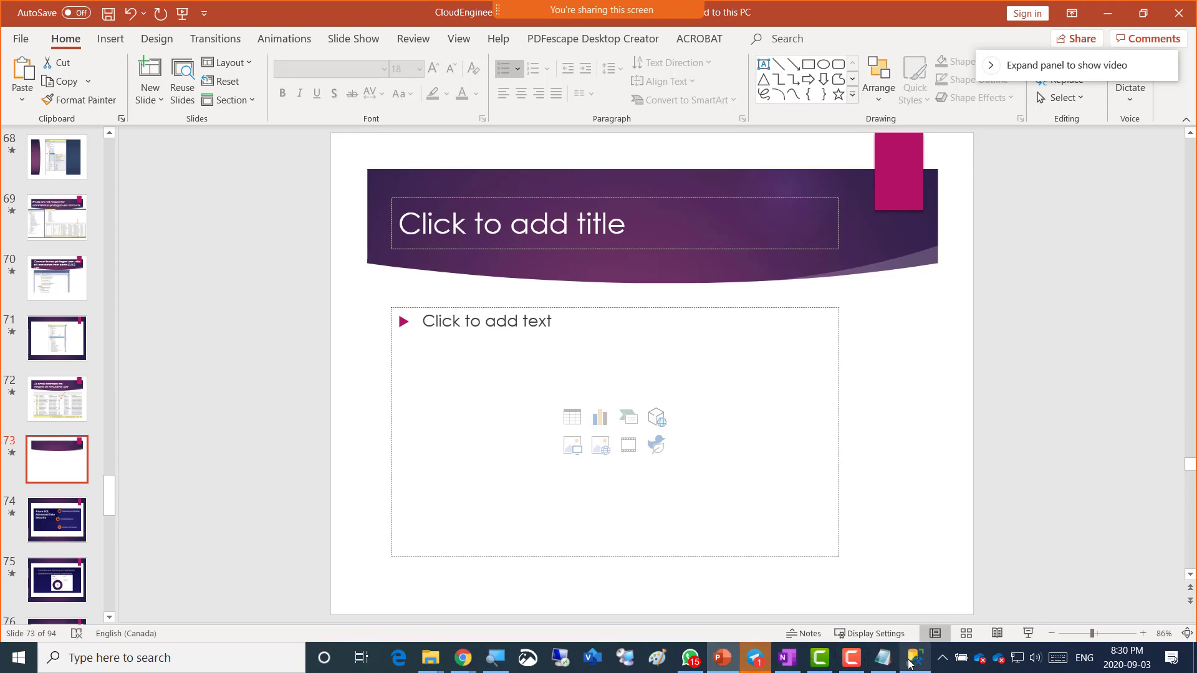
Step: Bring Chrome forward on the AmirDB01 tab and scroll its overview (East US, AmirElasticPool, Elastic Standard)
mouse_move(462, 658)
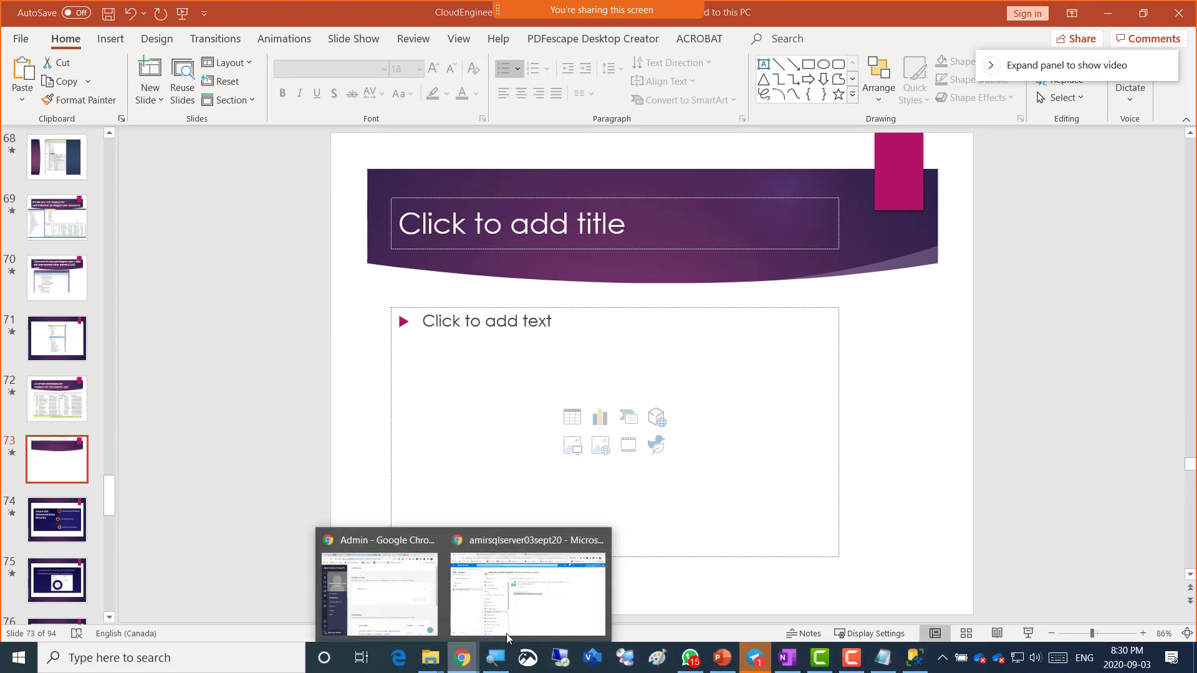
left_click(557, 603)
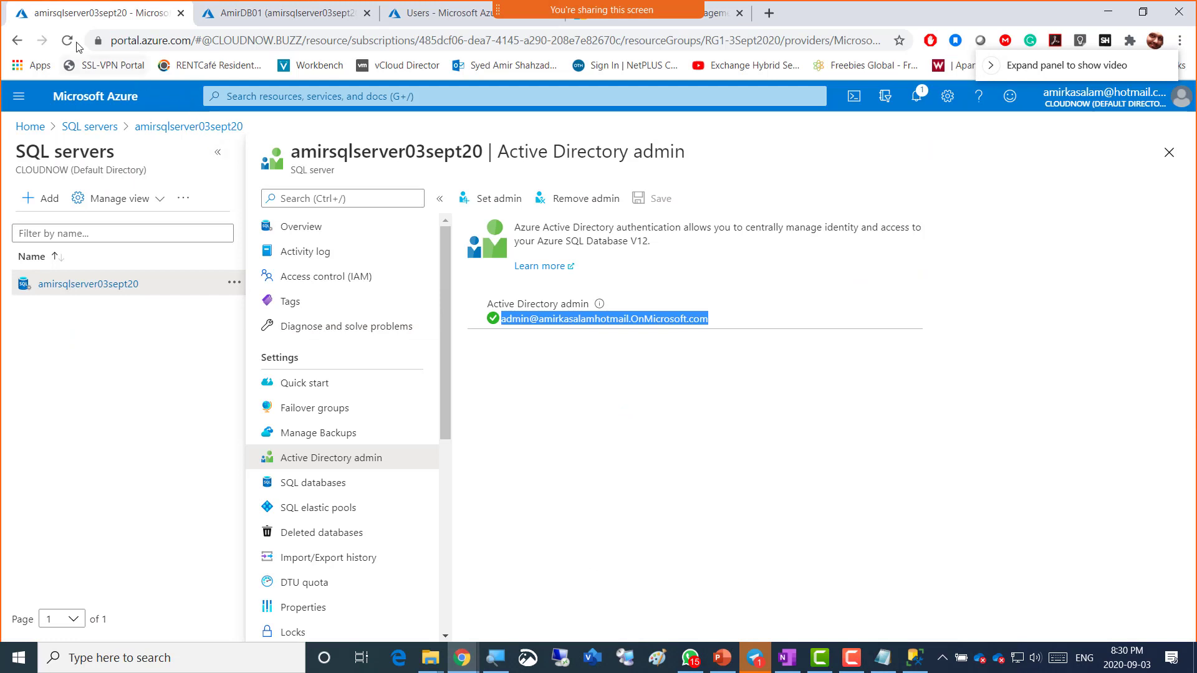
left_click(253, 16)
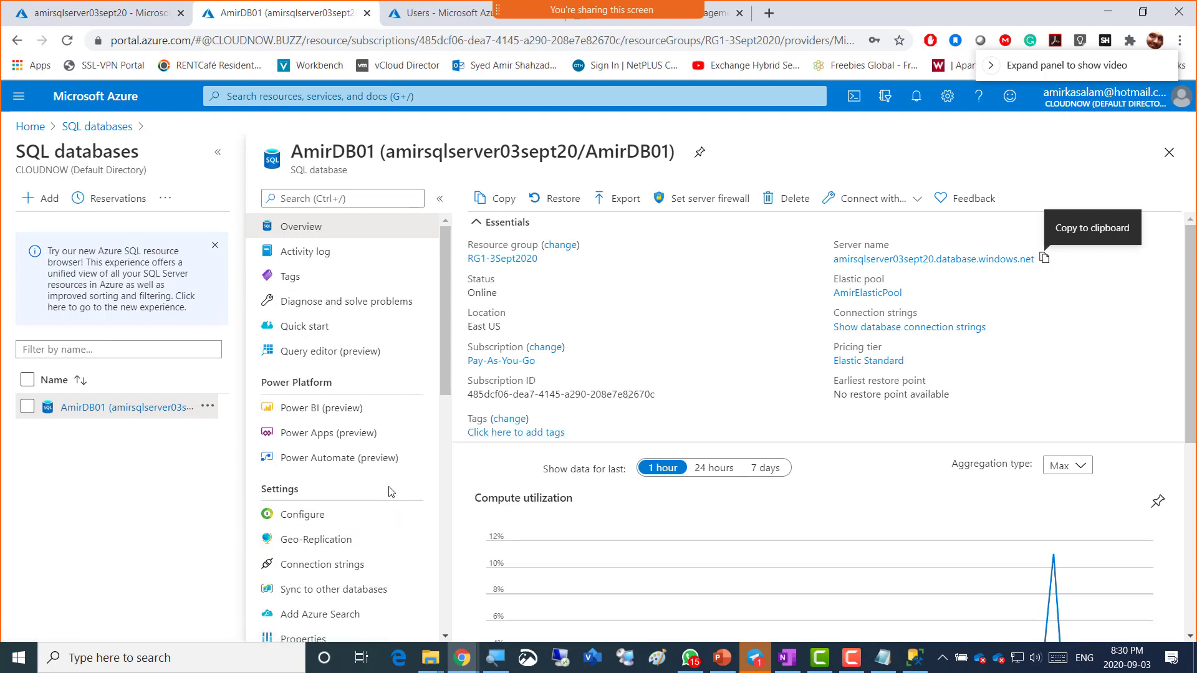
scroll(398, 493, "down", 2)
scroll(392, 493, "down", 2)
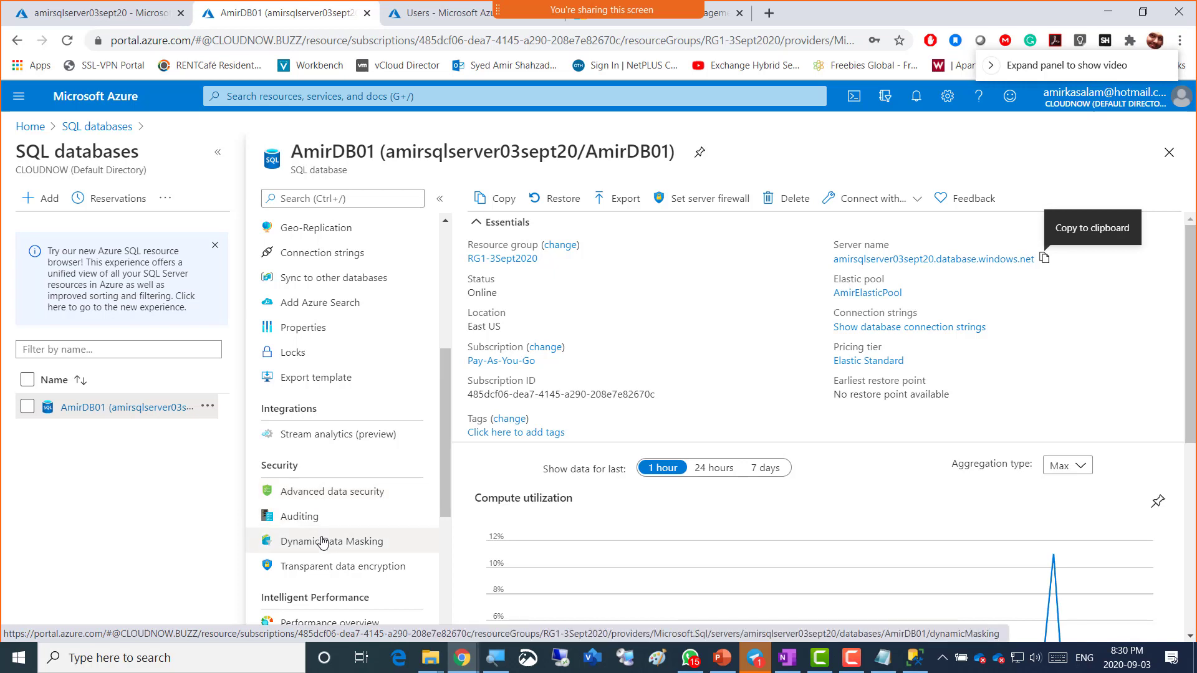
Step: Open AmirDB01's Dynamic Data Masking page, enter a user to exclude from masking, then delete the entry
left_click(339, 549)
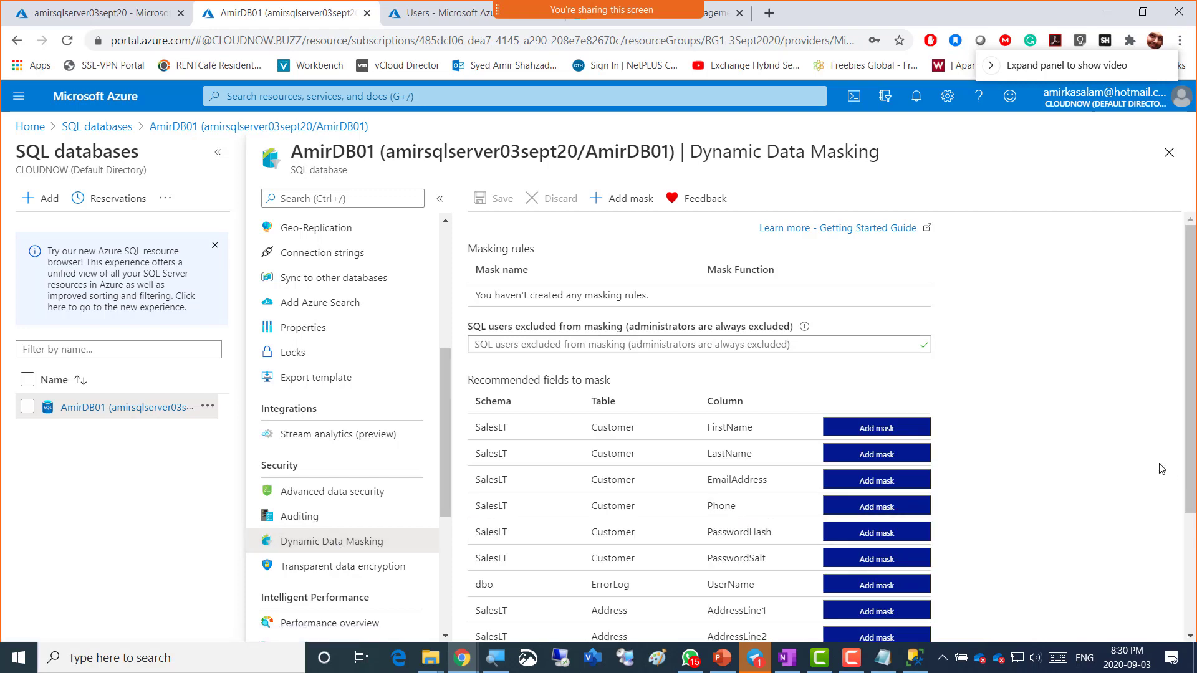
scroll(1162, 468, "down", 3)
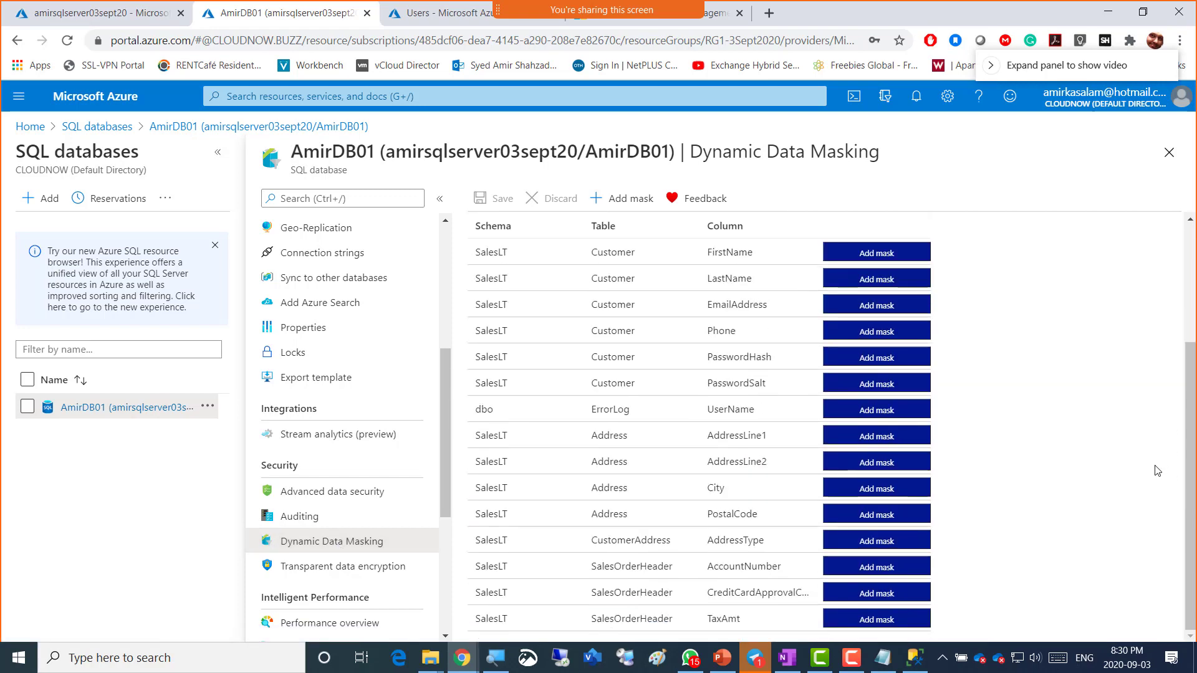
scroll(1157, 471, "up", 3)
scroll(1157, 471, "down", 1)
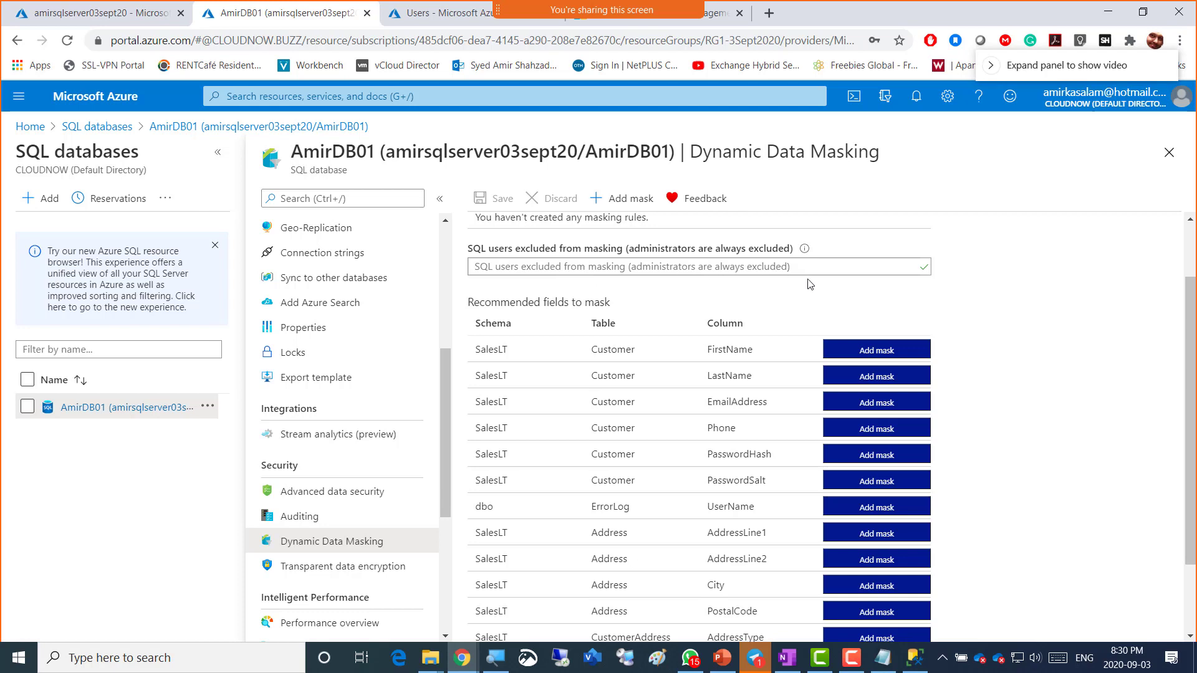
left_click(562, 270)
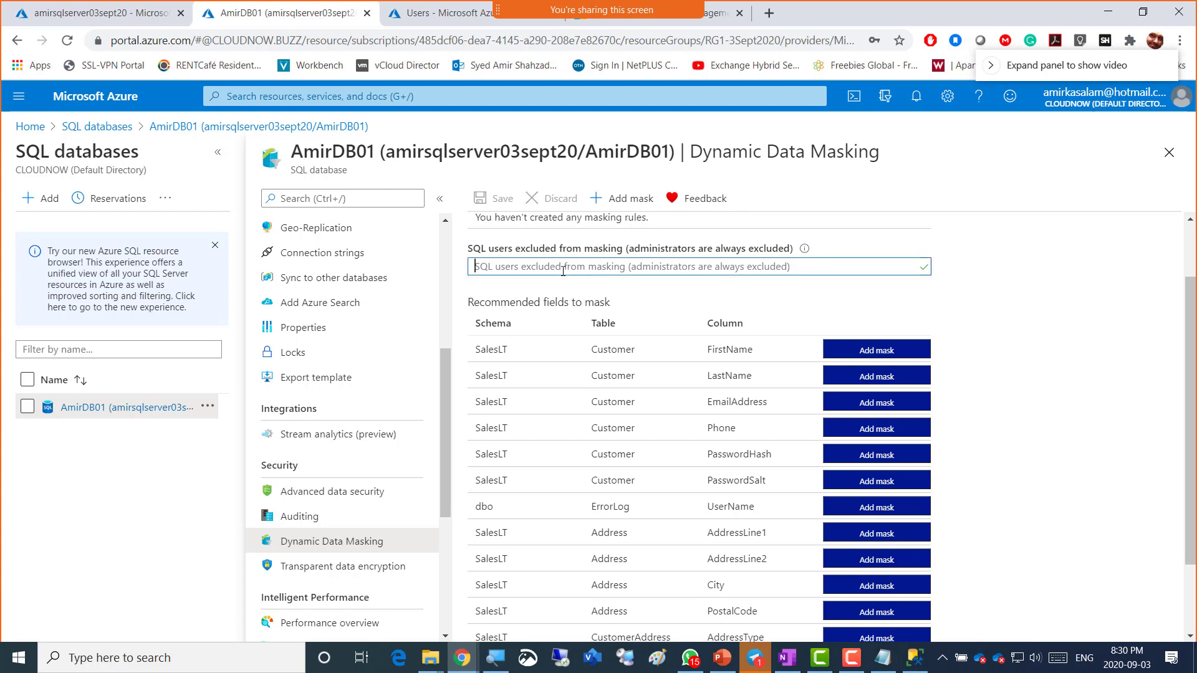
type("amir07")
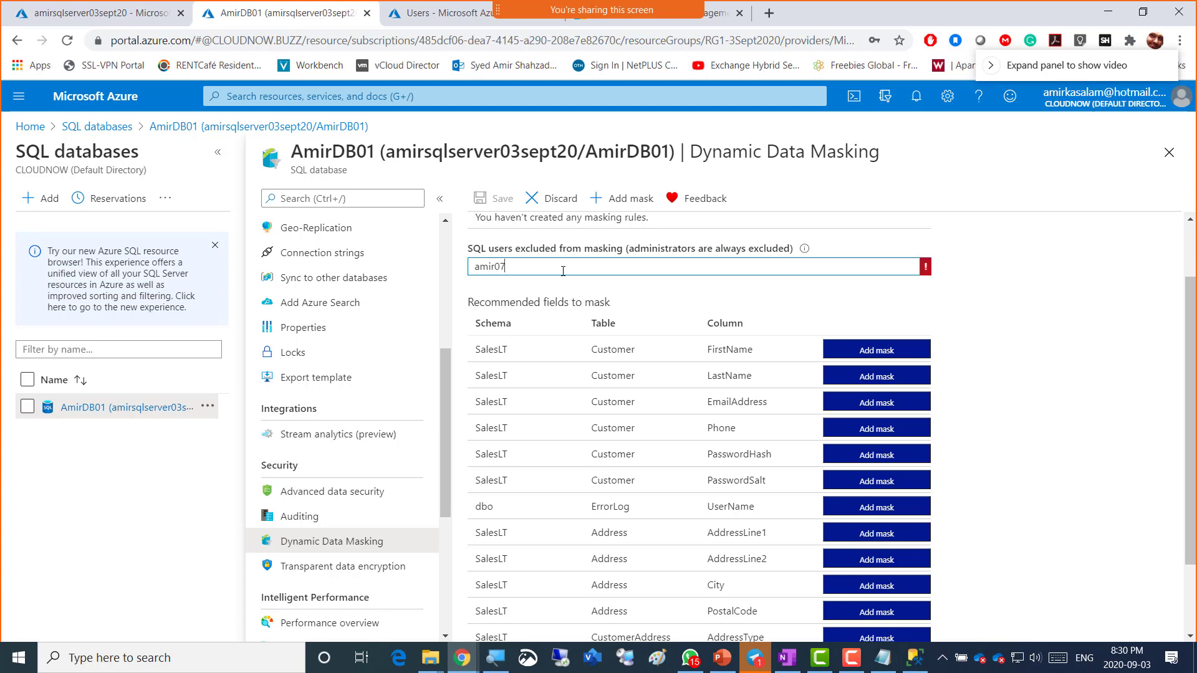
mouse_move(927, 273)
key("BackSpace")
key("BackSpace")
key("BackSpace")
key("BackSpace")
key("BackSpace")
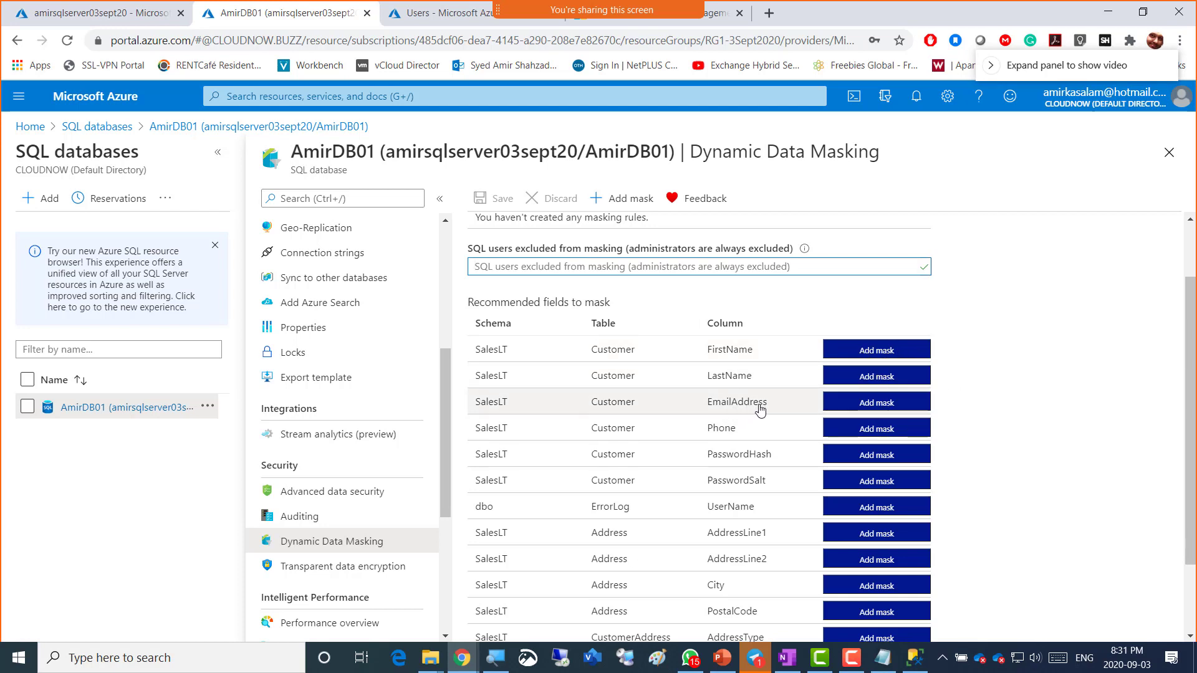
Step: Add and save a default-value mask on the EmailAddress column, then return to Management Studio
left_click(873, 405)
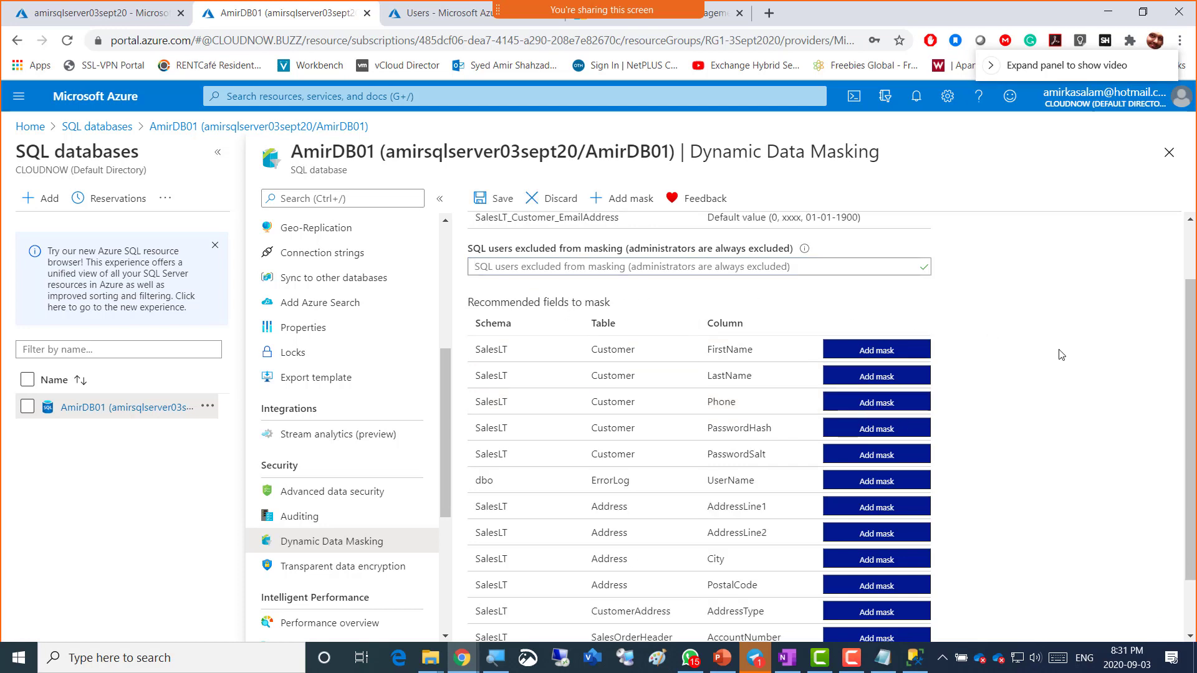
scroll(1062, 355, "up", 1)
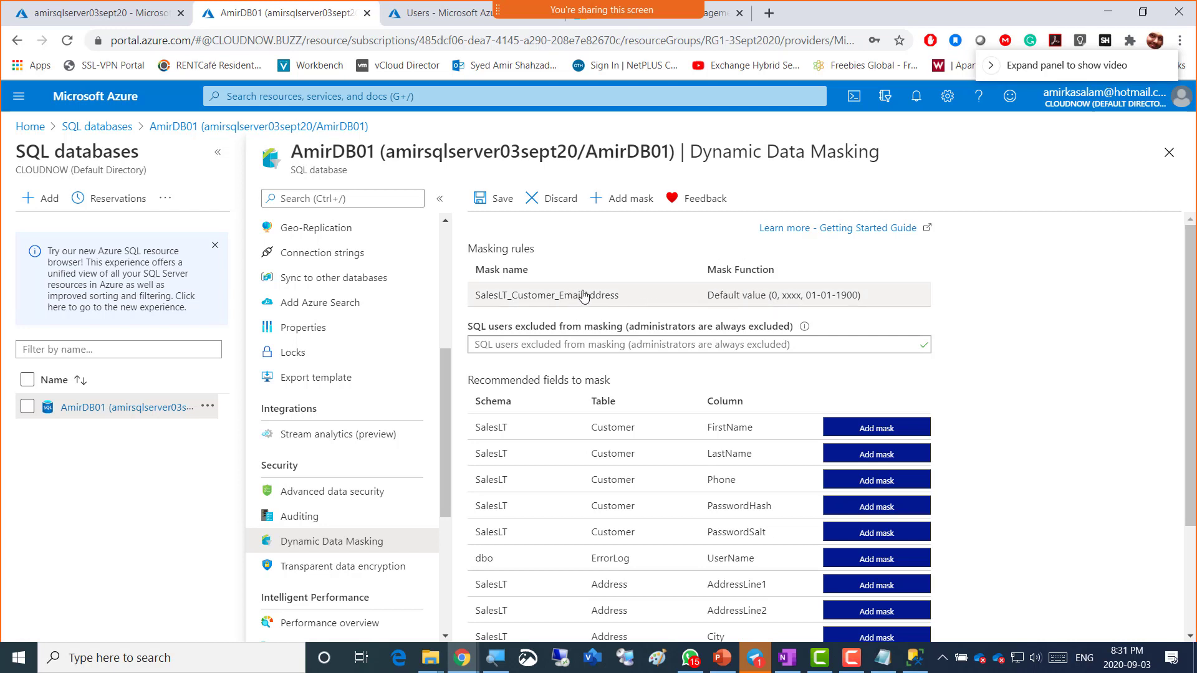
left_click(496, 207)
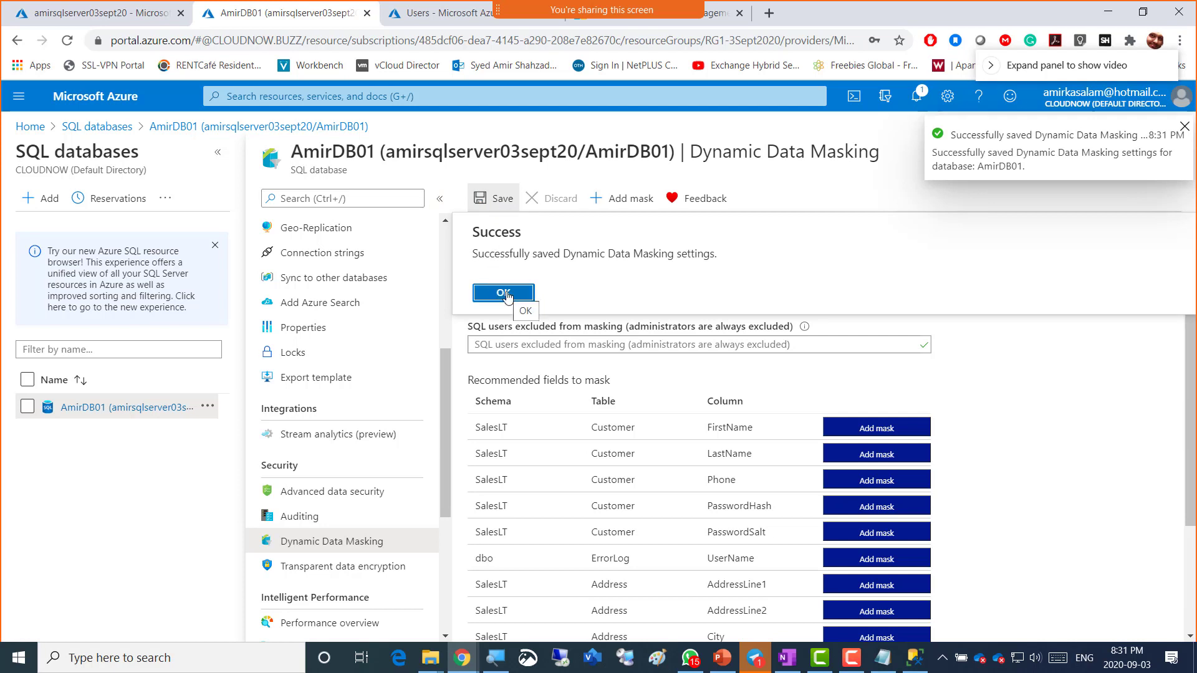
left_click(506, 294)
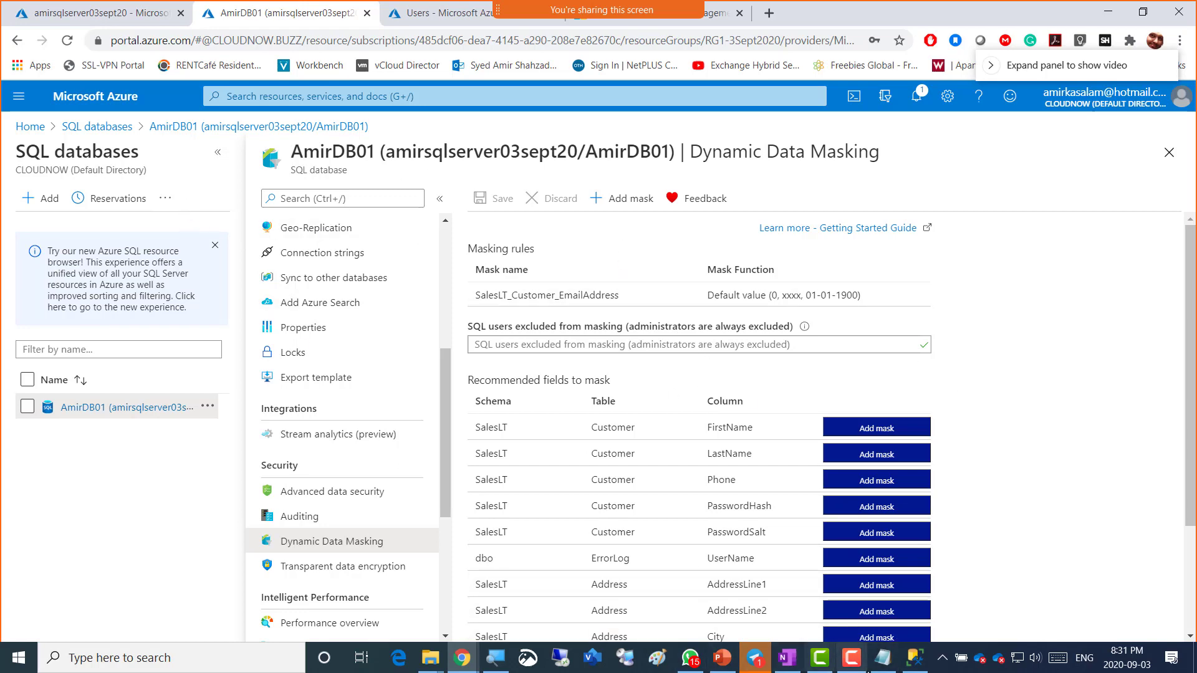
left_click(914, 660)
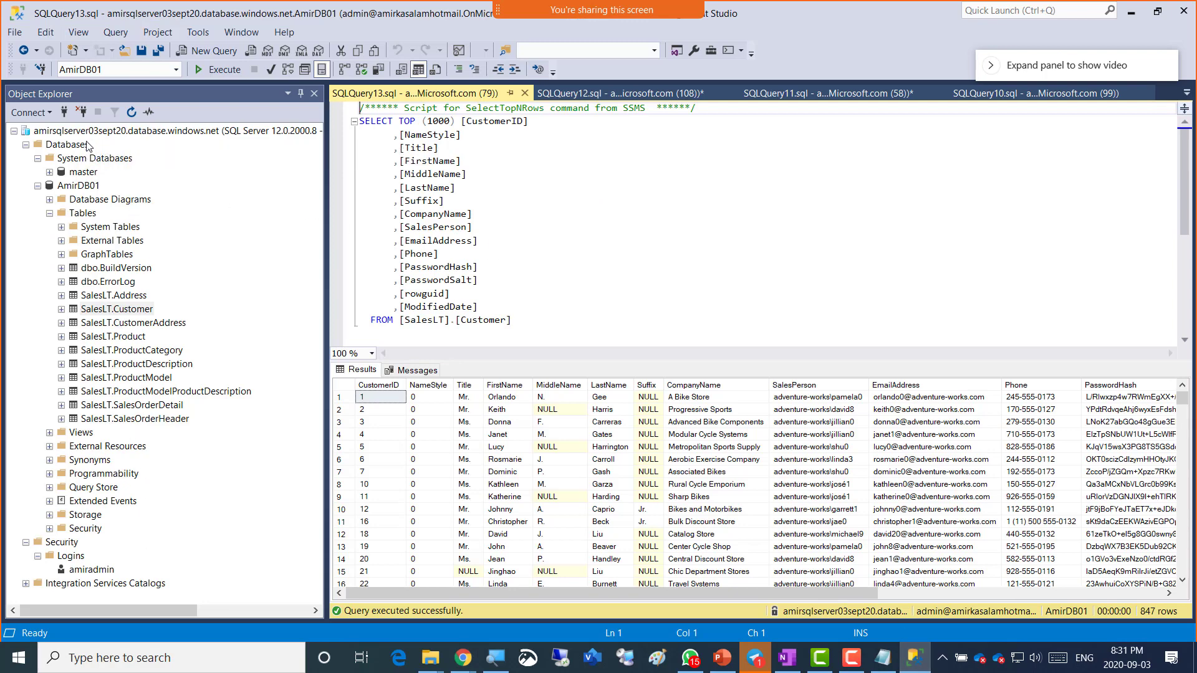
Step: Refresh the server tree and run Select Top 1000 Rows on AmirDB01's SalesLT.Customer table
left_click(105, 132)
left_click(130, 113)
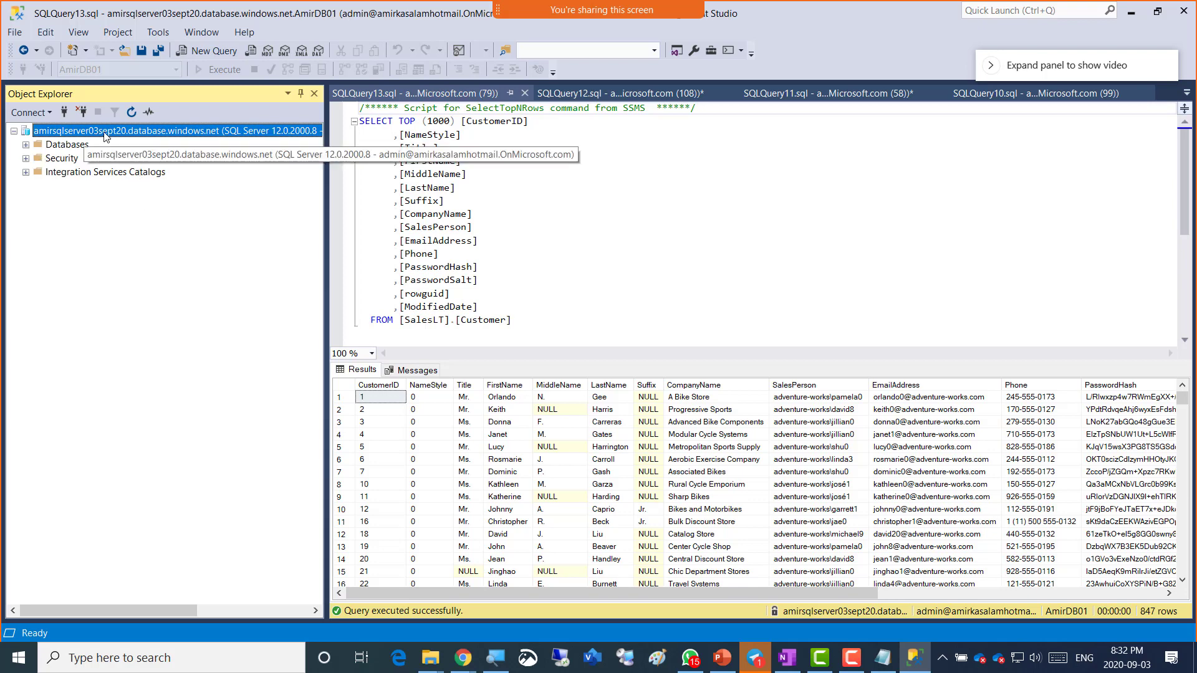
left_click(26, 144)
left_click(38, 172)
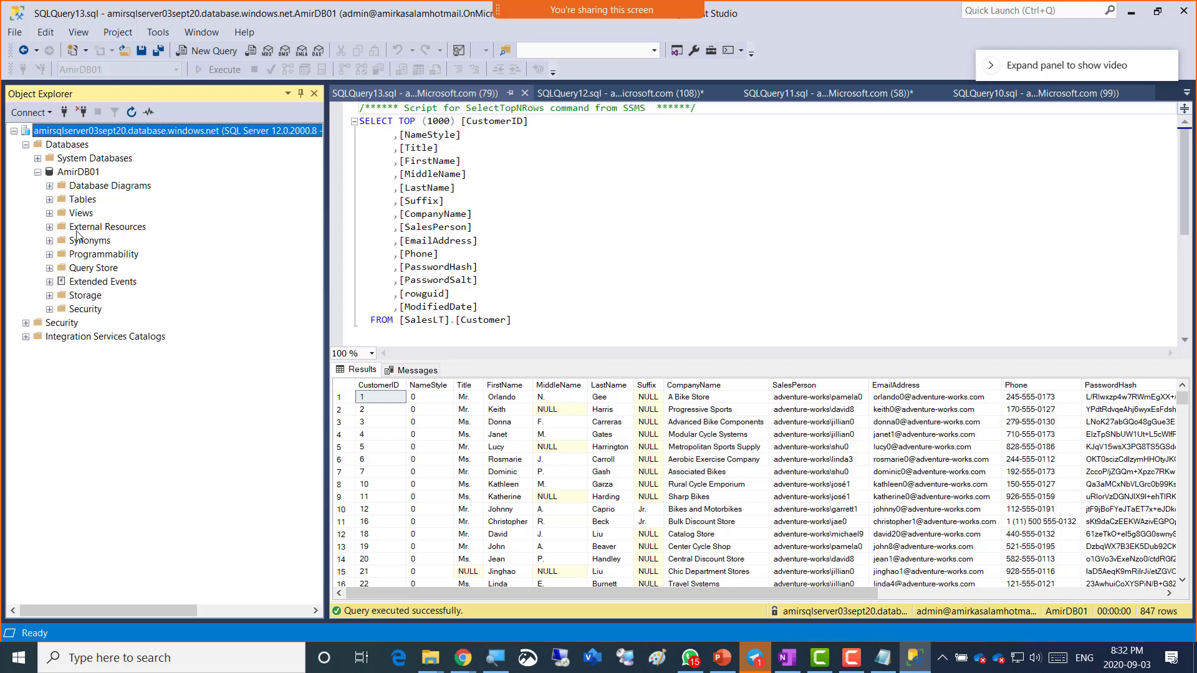
left_click(49, 200)
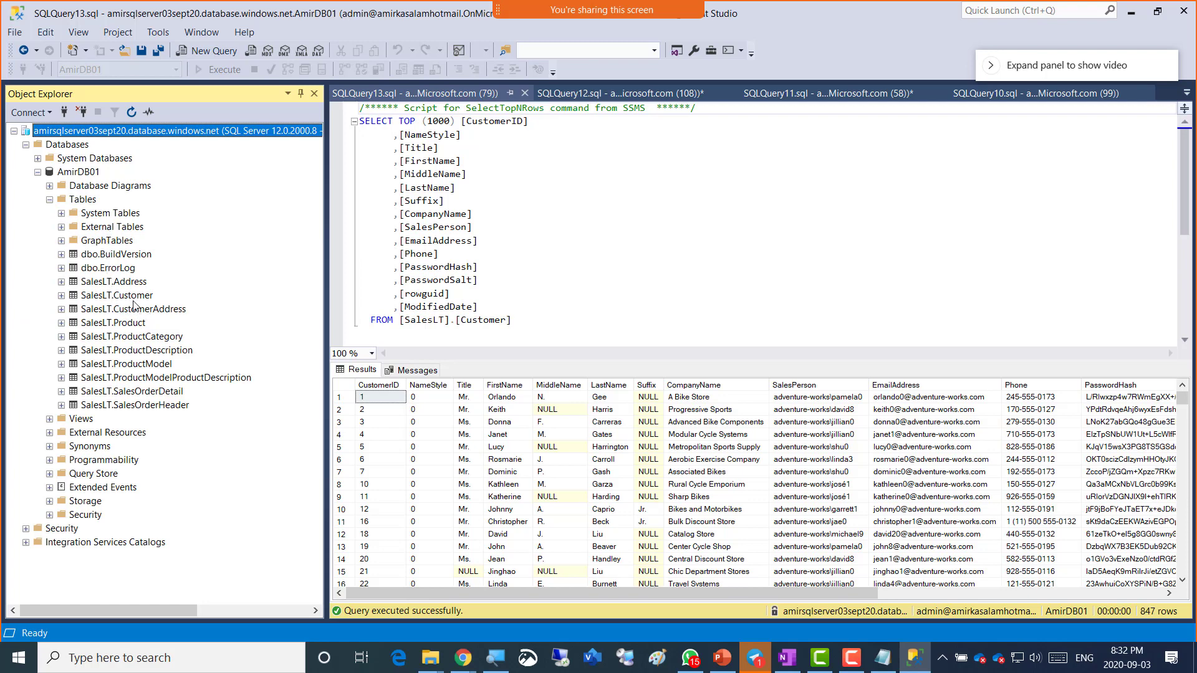
right_click(133, 300)
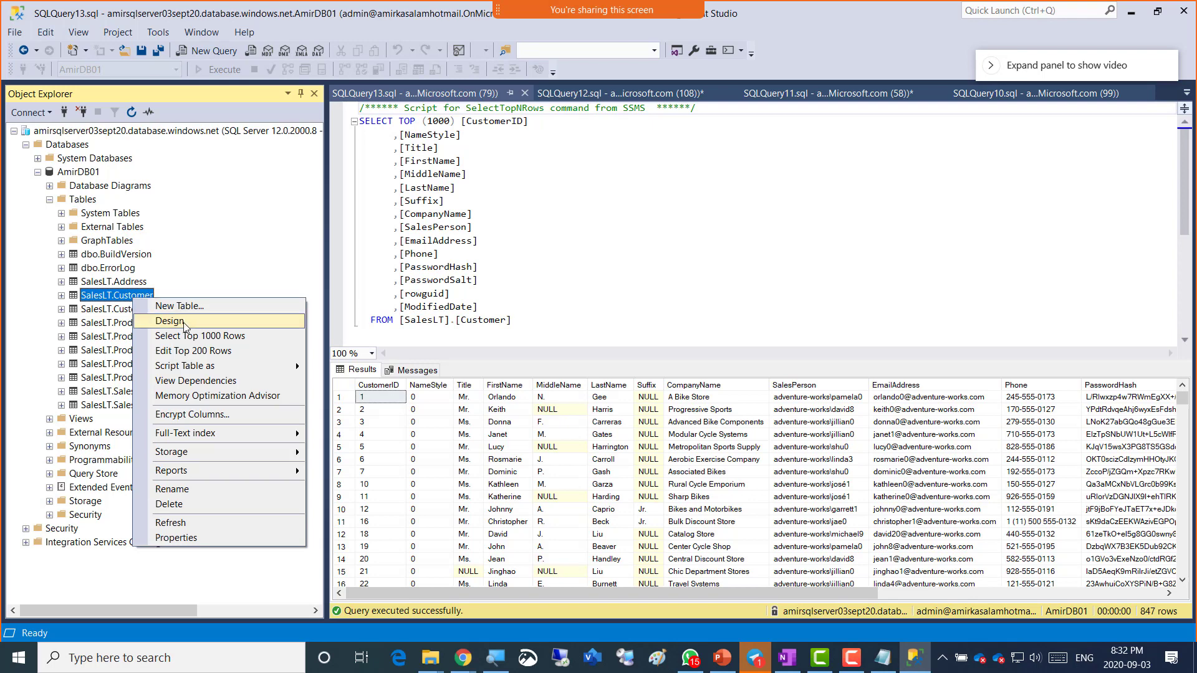
left_click(187, 336)
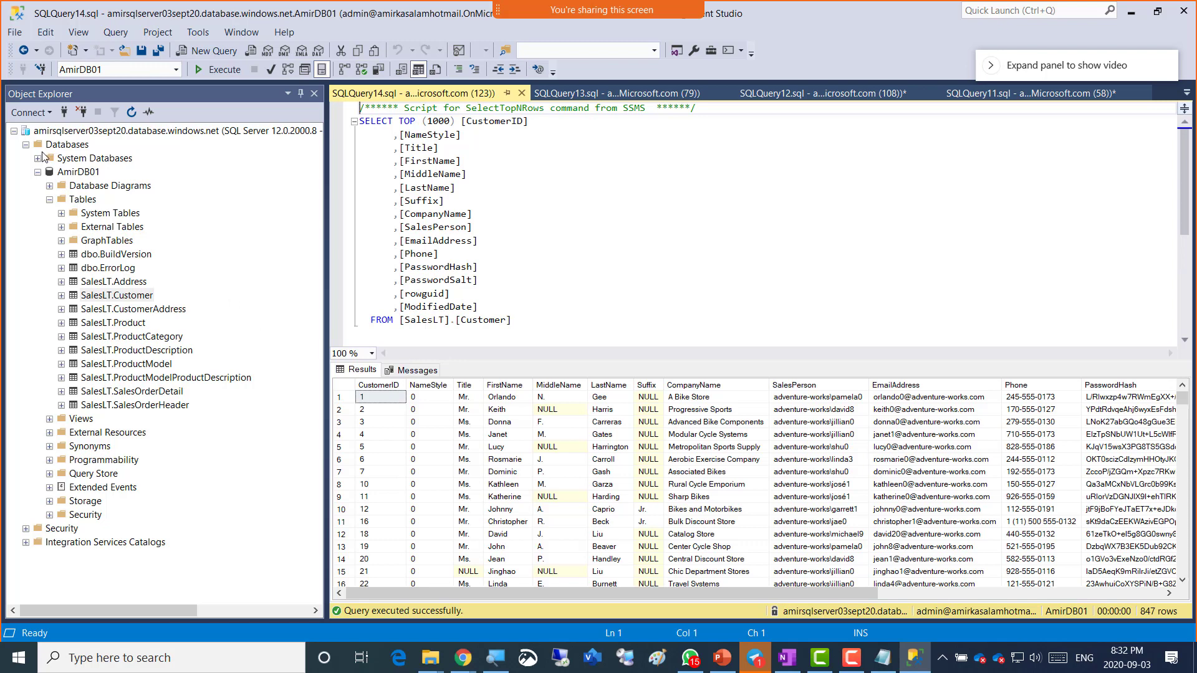
Step: Connect again to amirsqlserver03sept20.database.windows.net as the other user with Azure AD Universal with MFA
left_click(63, 119)
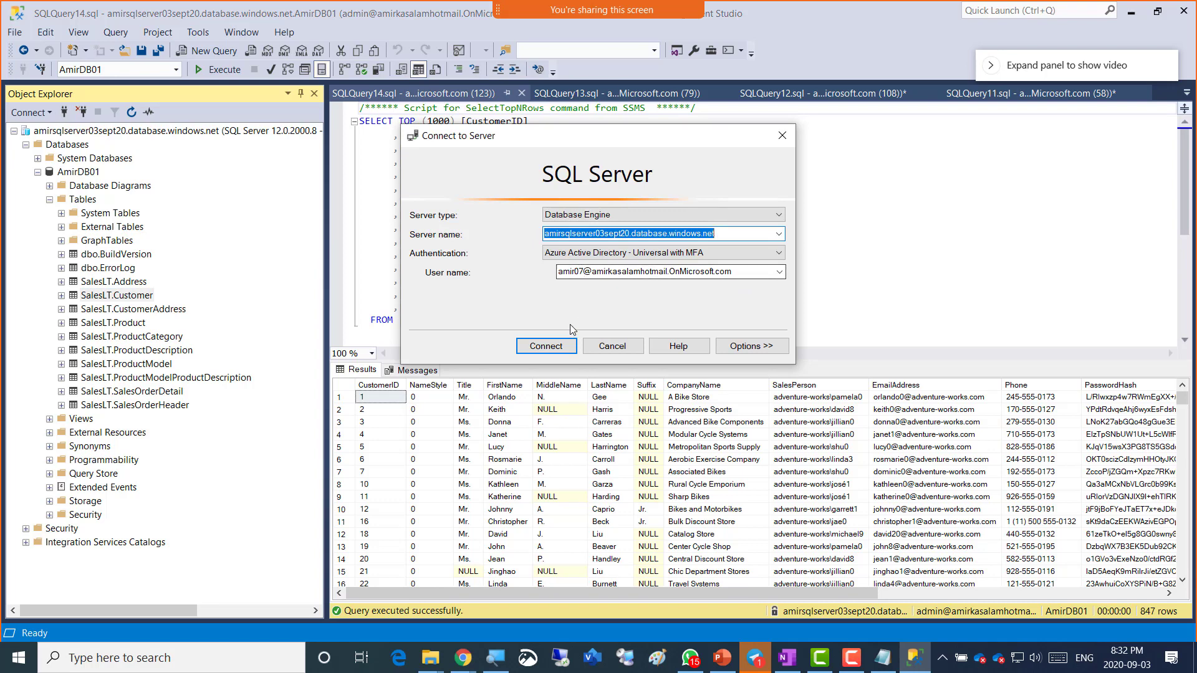
left_click(552, 347)
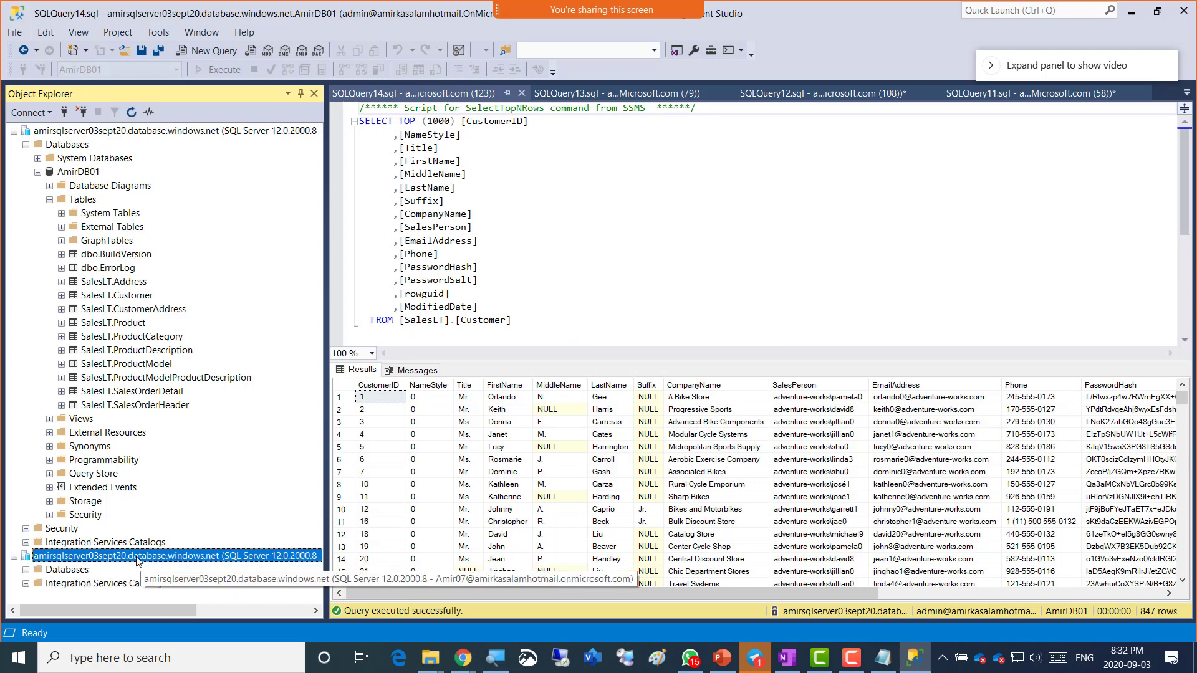
Step: Collapse the first server, then Select Top 1000 Rows of SalesLT.Customer under the new connection
left_click(38, 172)
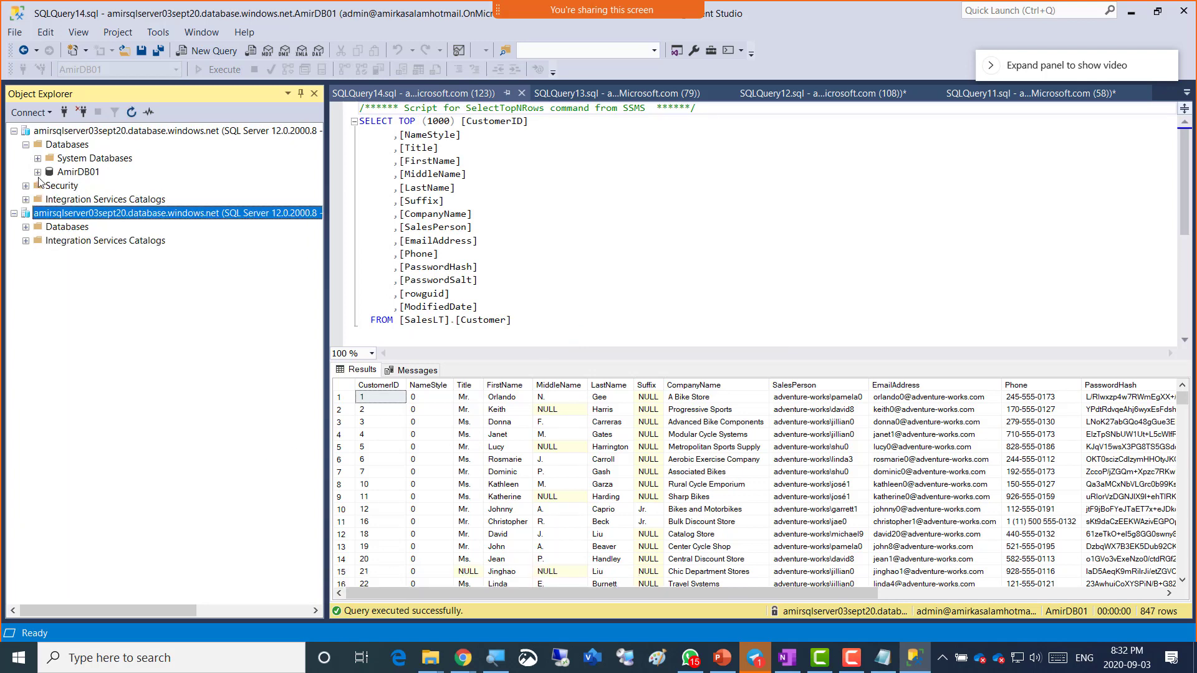
left_click(26, 144)
left_click(13, 131)
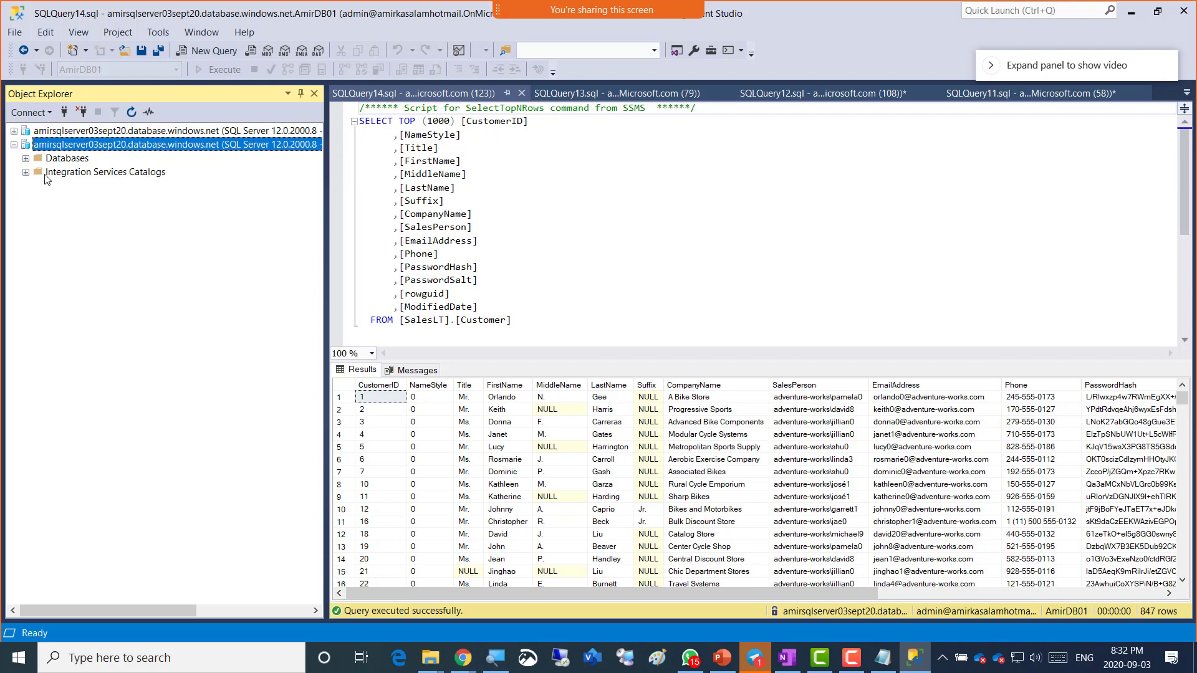
left_click(26, 158)
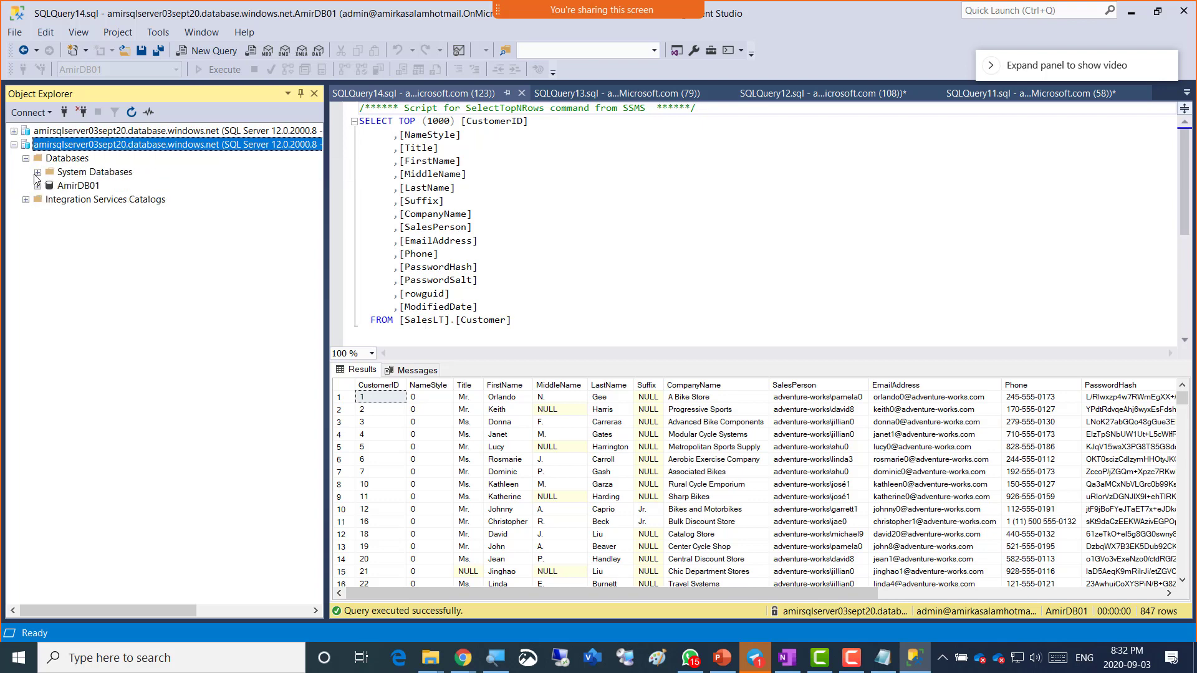
left_click(38, 186)
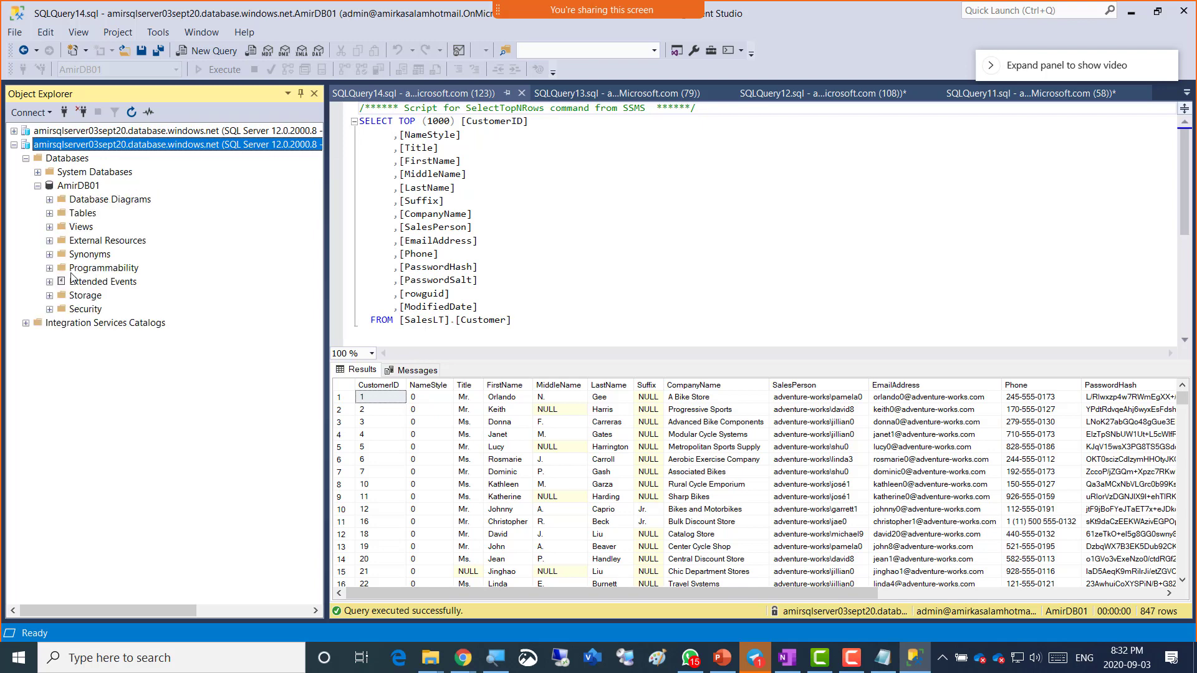
left_click(50, 214)
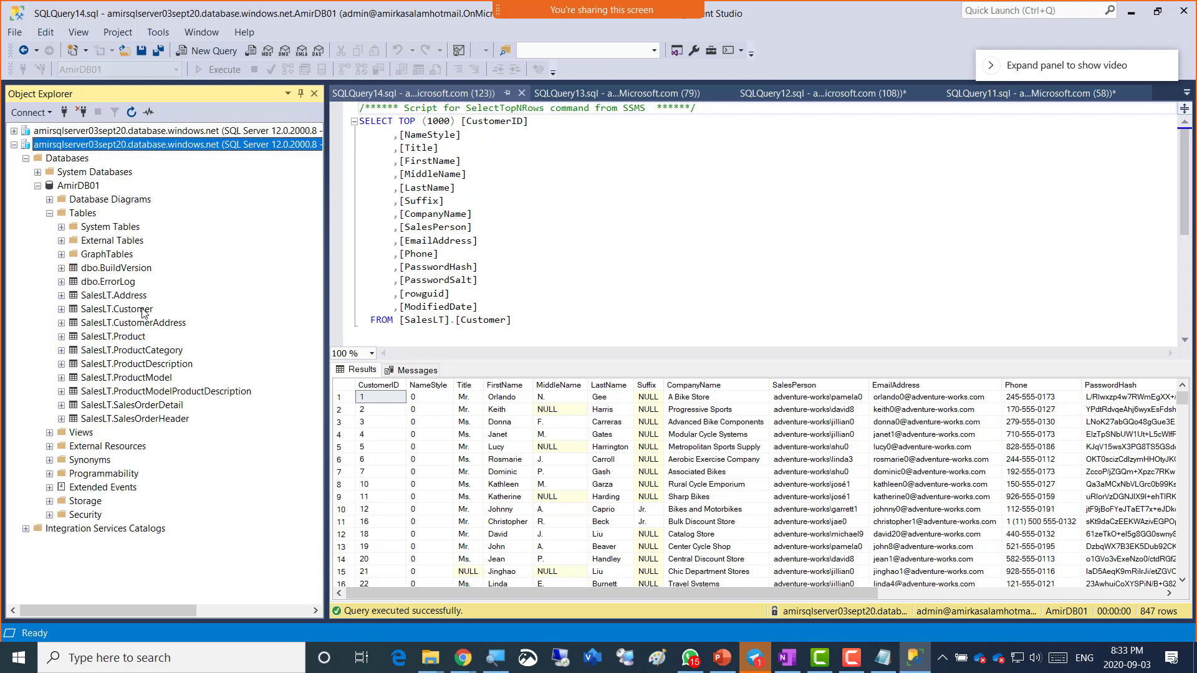
left_click(134, 309)
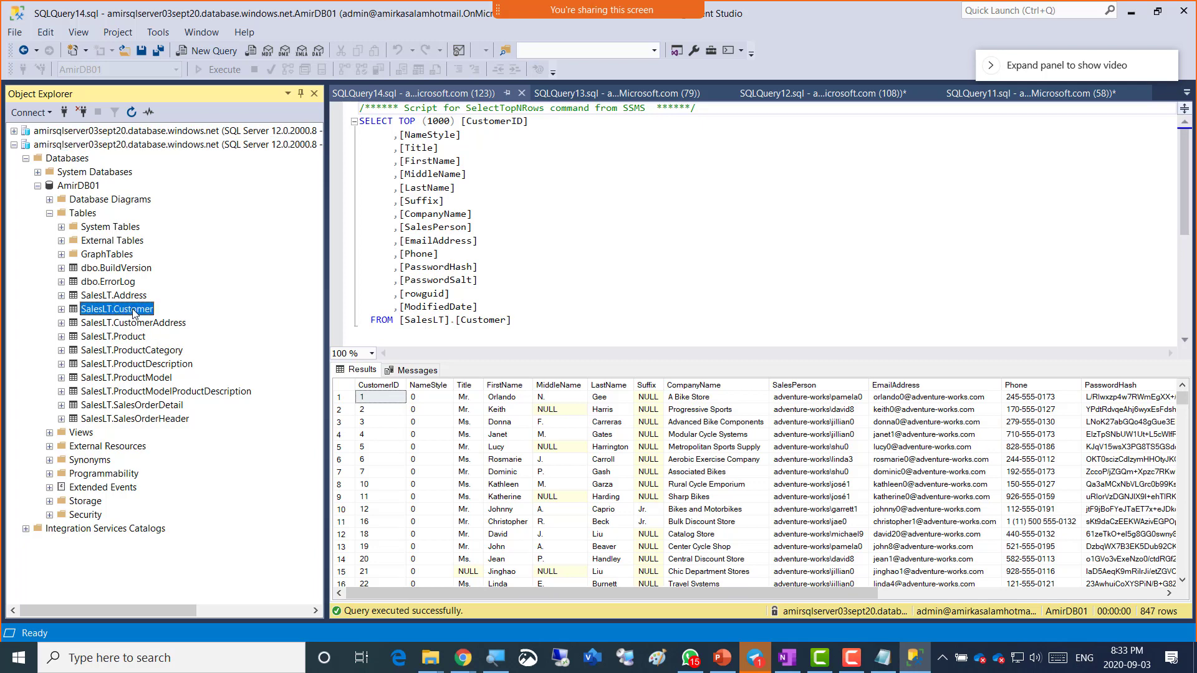
right_click(133, 311)
left_click(222, 349)
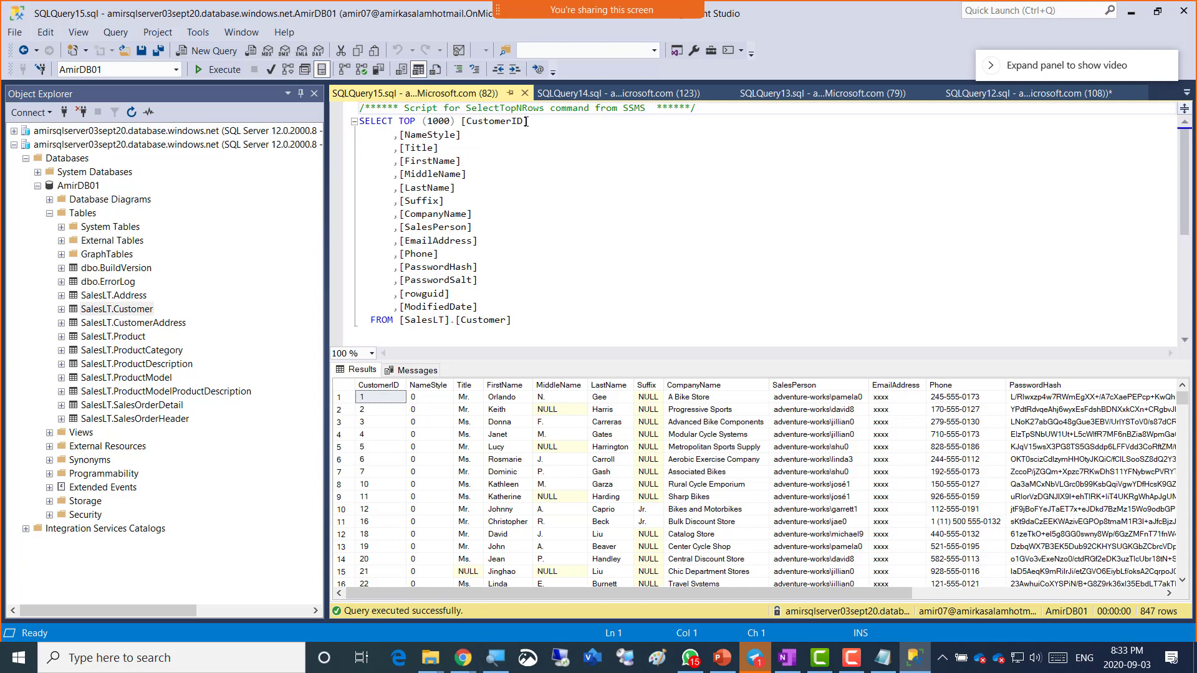
Step: Minimize Management Studio and scroll the Dynamic Data Masking page to the recommended fields to mask
left_click(1130, 11)
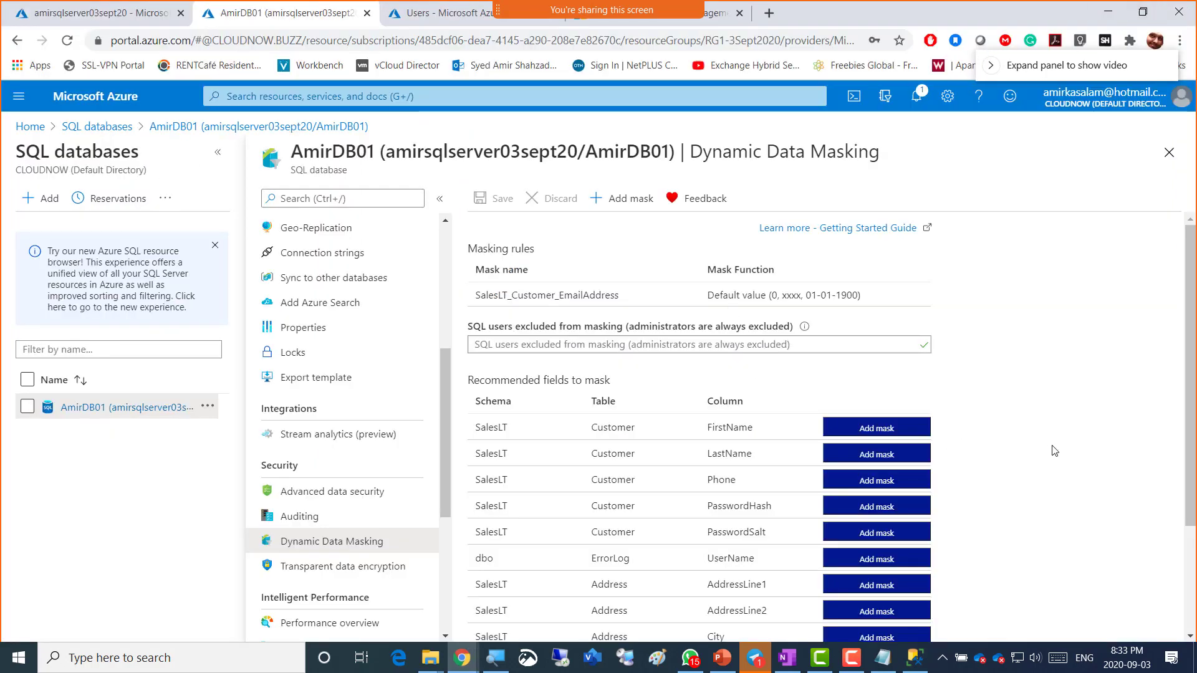
scroll(1054, 450, "down", 2)
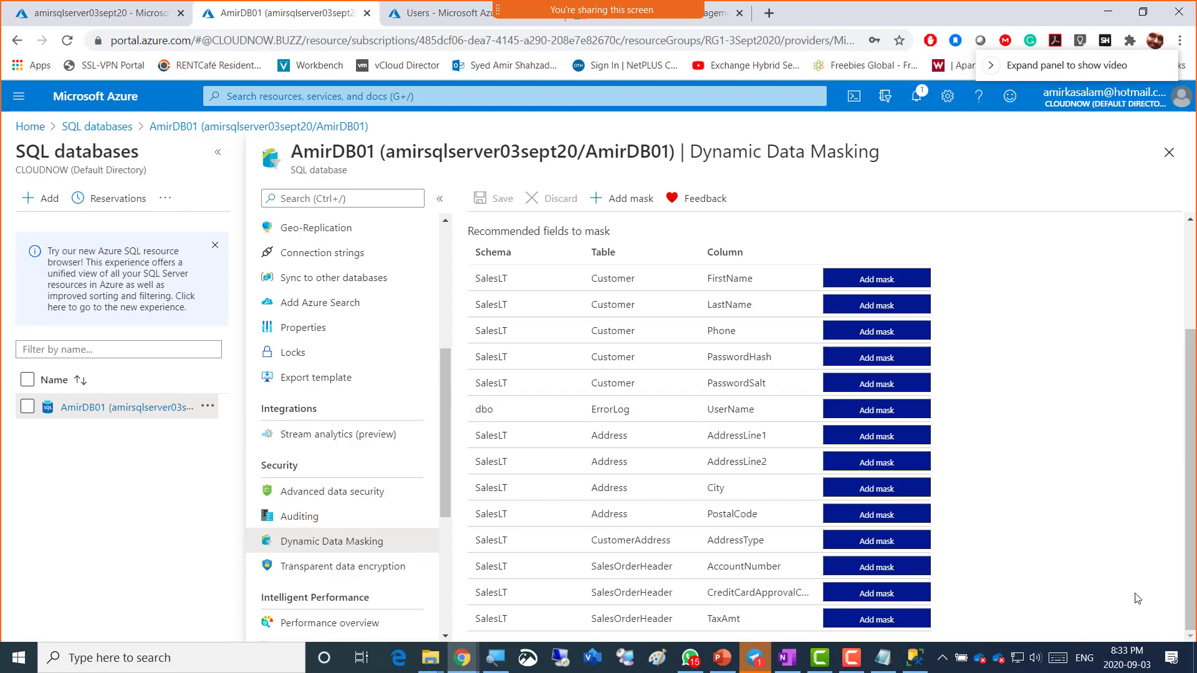
left_click(720, 661)
left_click(720, 661)
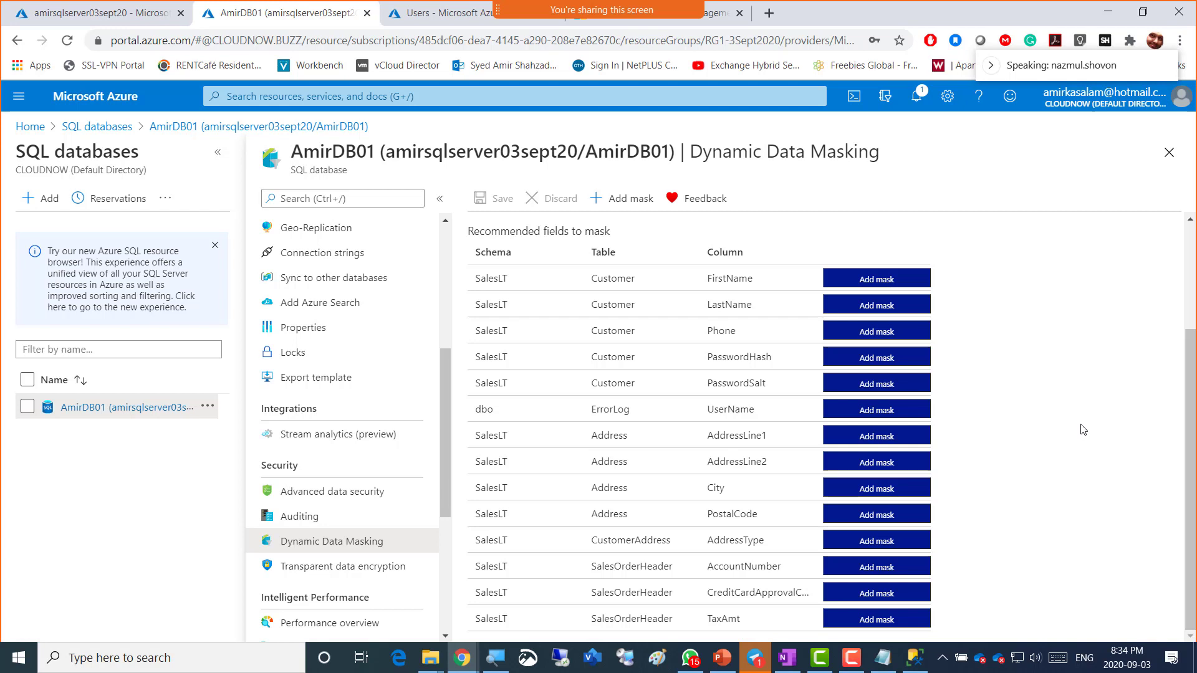
Step: Back in Management Studio, open a New Query on the master database under System Databases
left_click(915, 658)
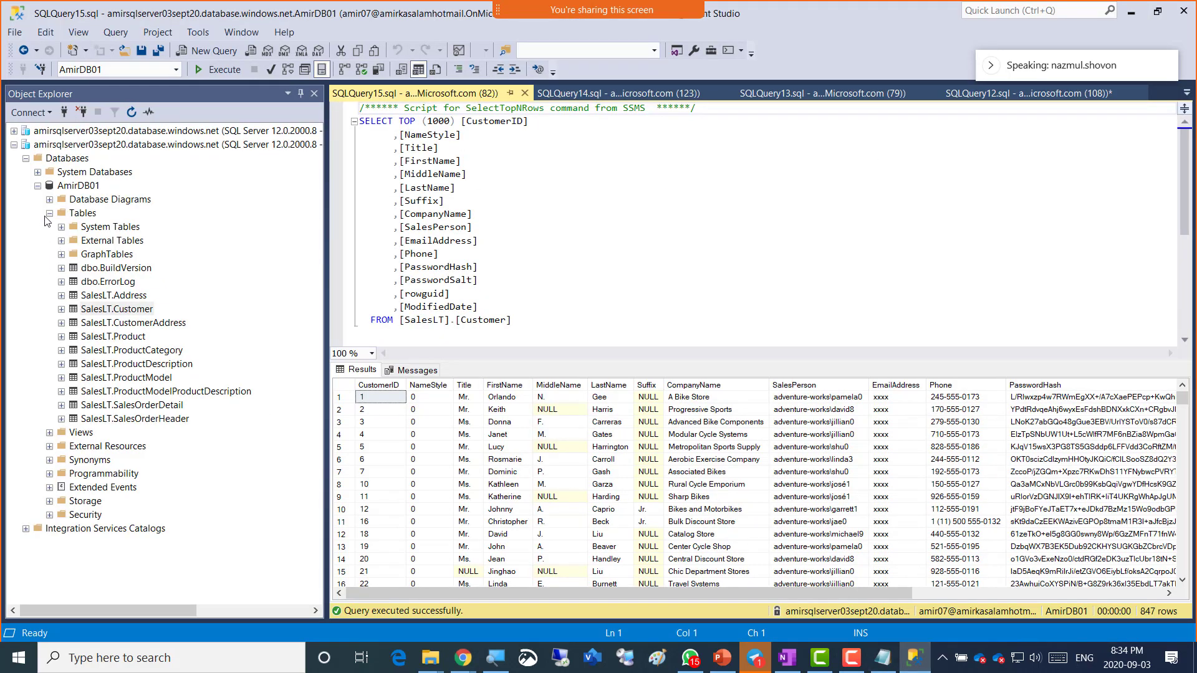
left_click(37, 173)
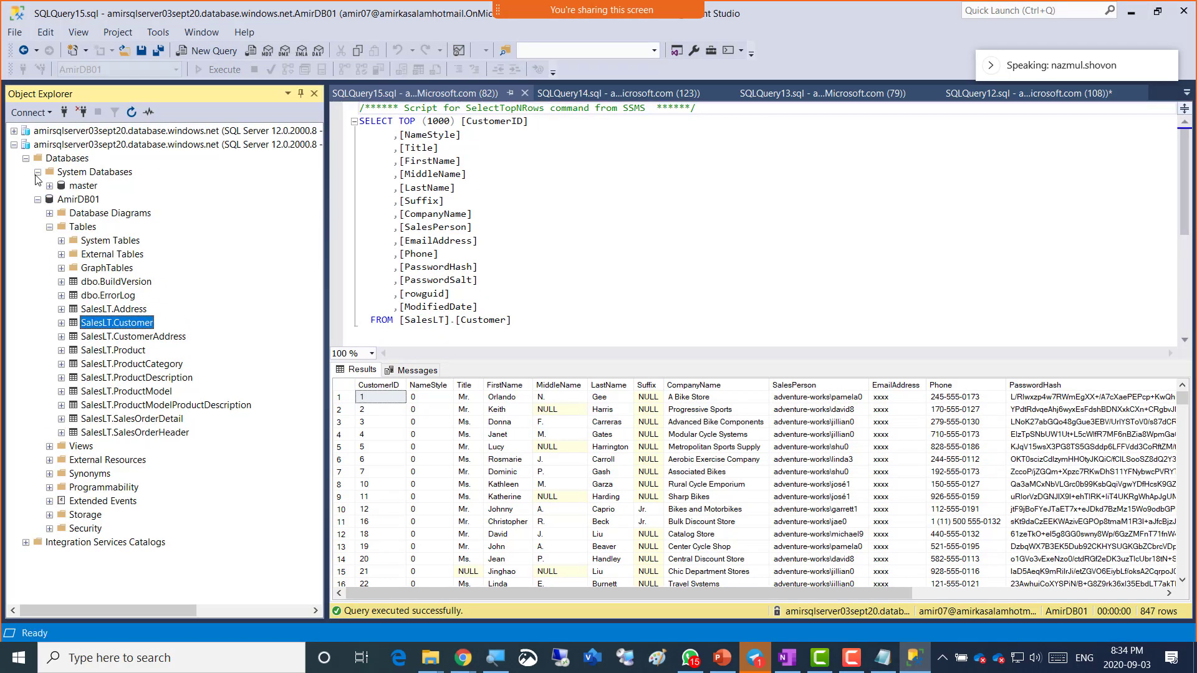
left_click(50, 186)
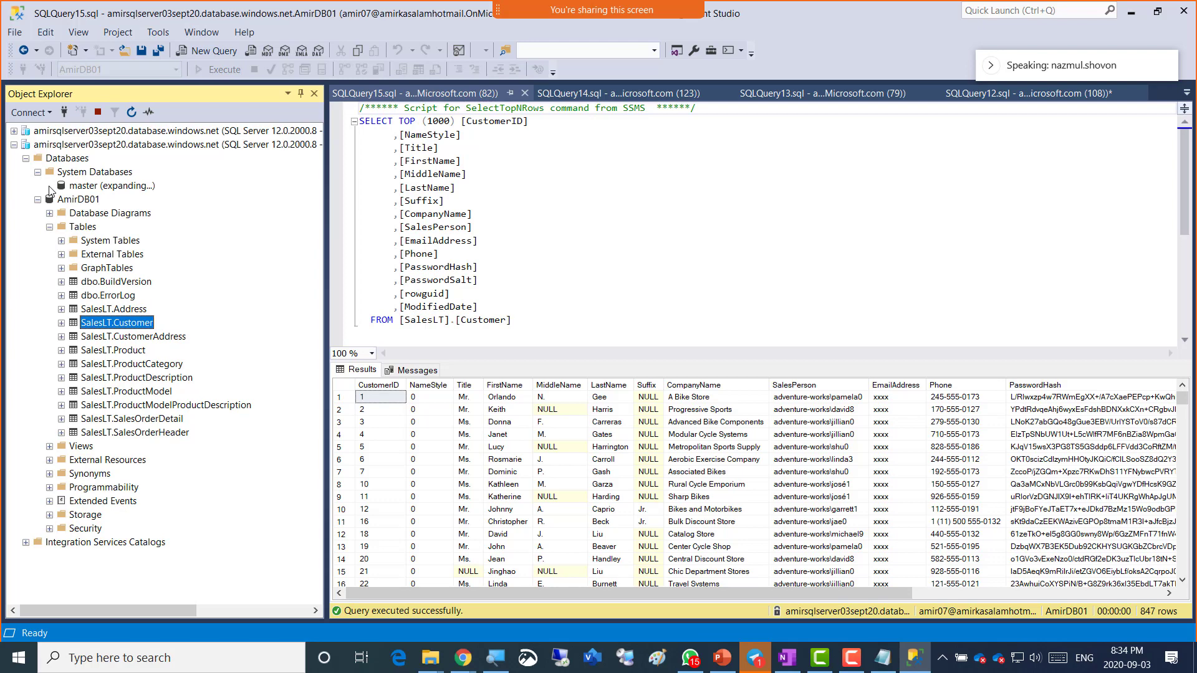
left_click(84, 187)
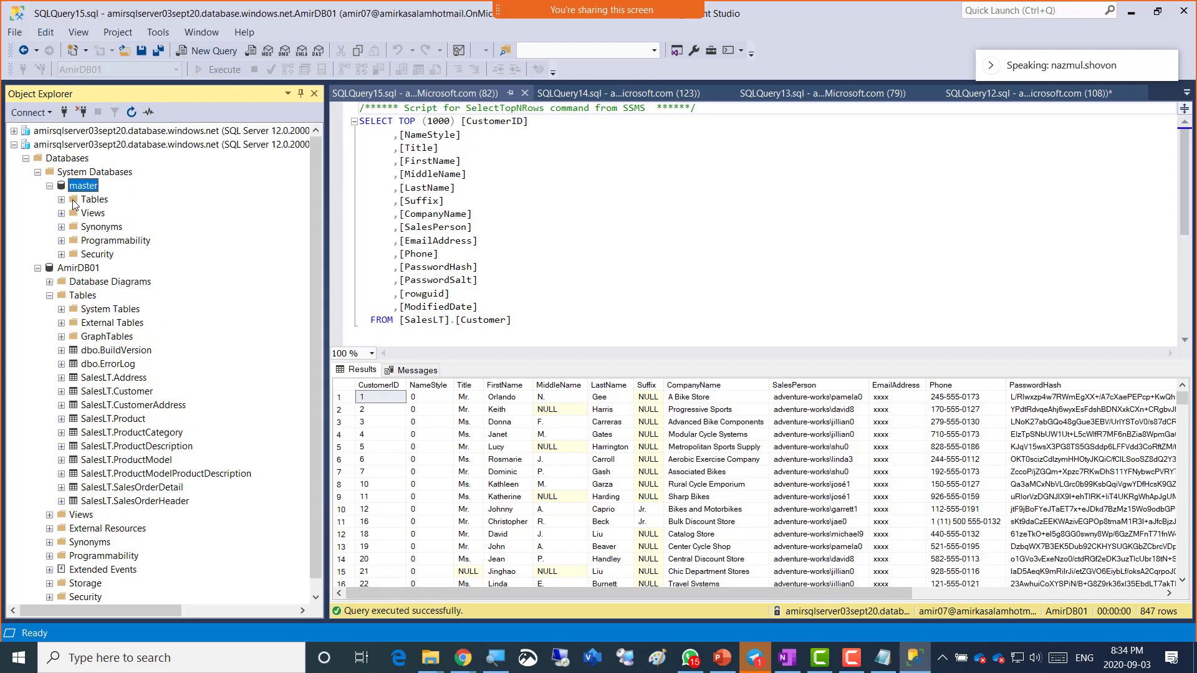
left_click(73, 200)
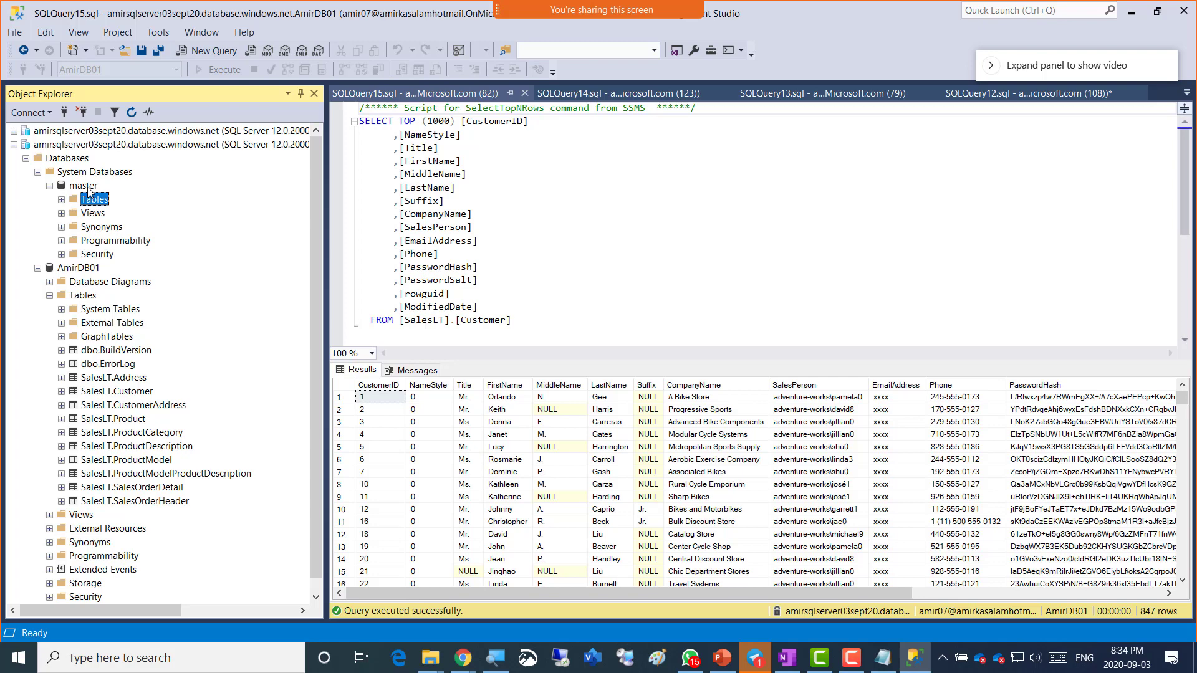
left_click(89, 187)
right_click(91, 192)
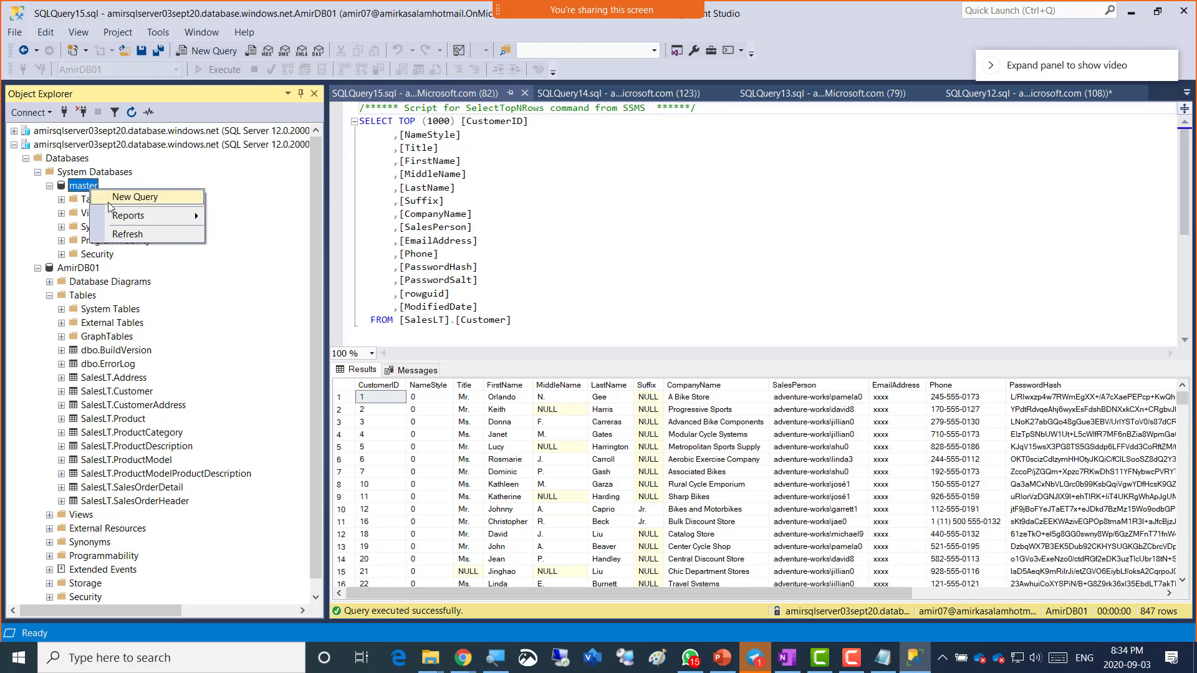
left_click(135, 197)
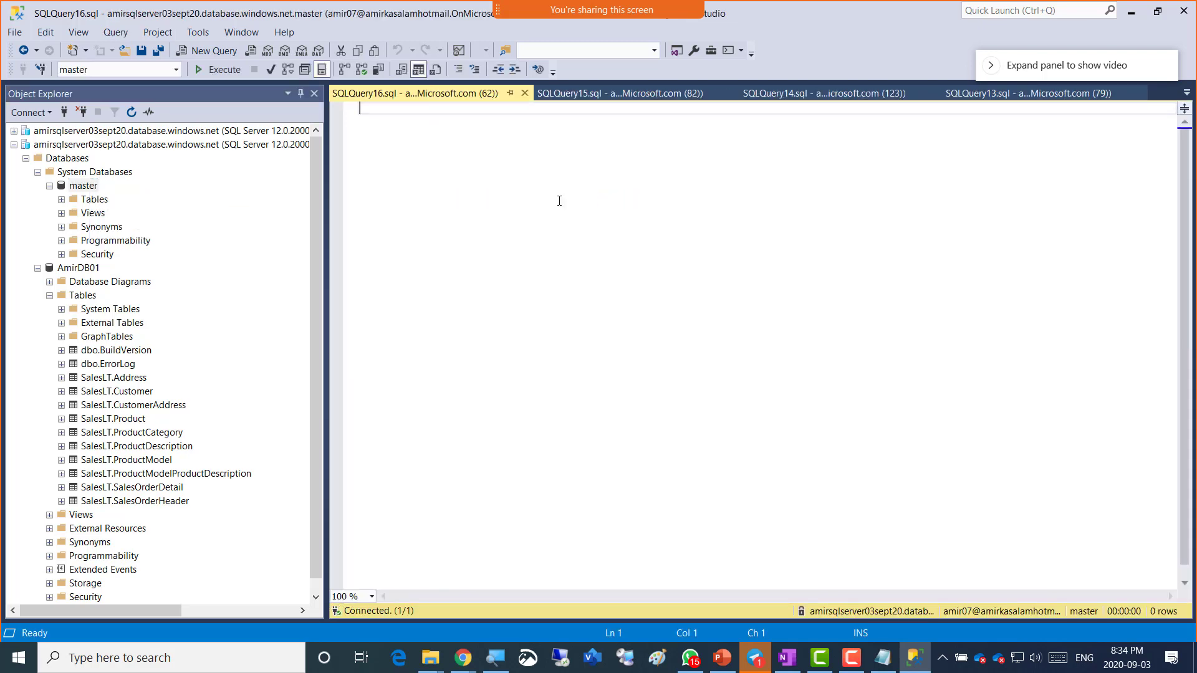
Step: Tidy the Object Explorer tree, leaving System Databases collapsed
left_click(49, 186)
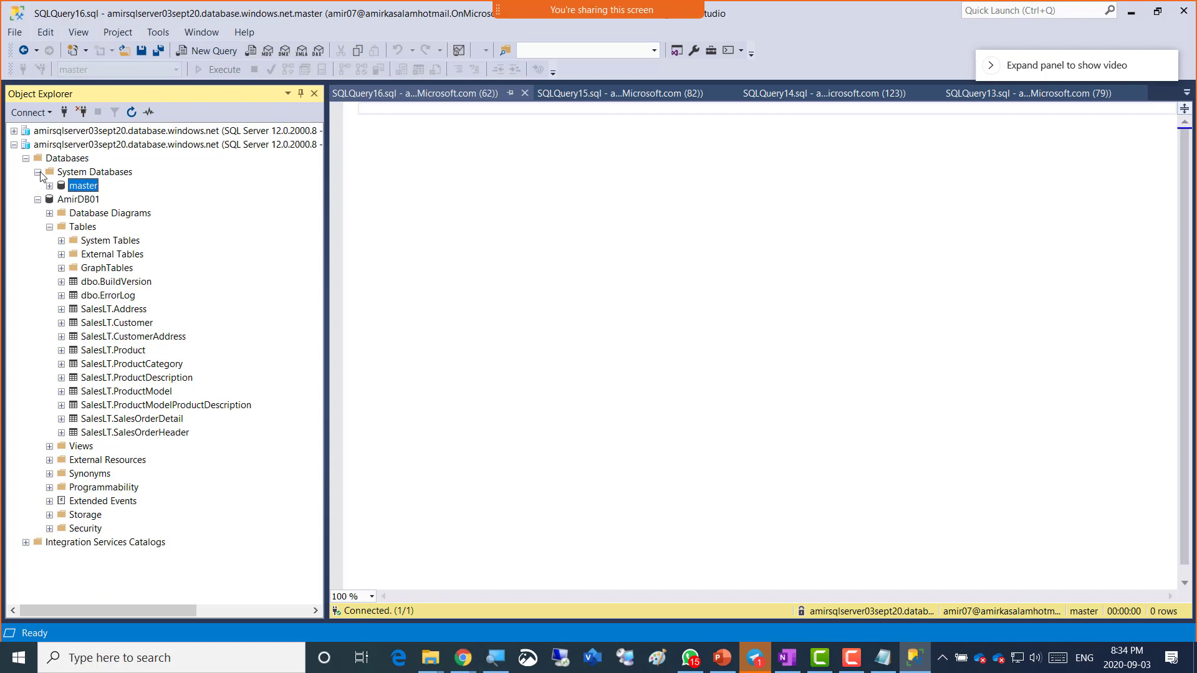
left_click(38, 172)
left_click(38, 172)
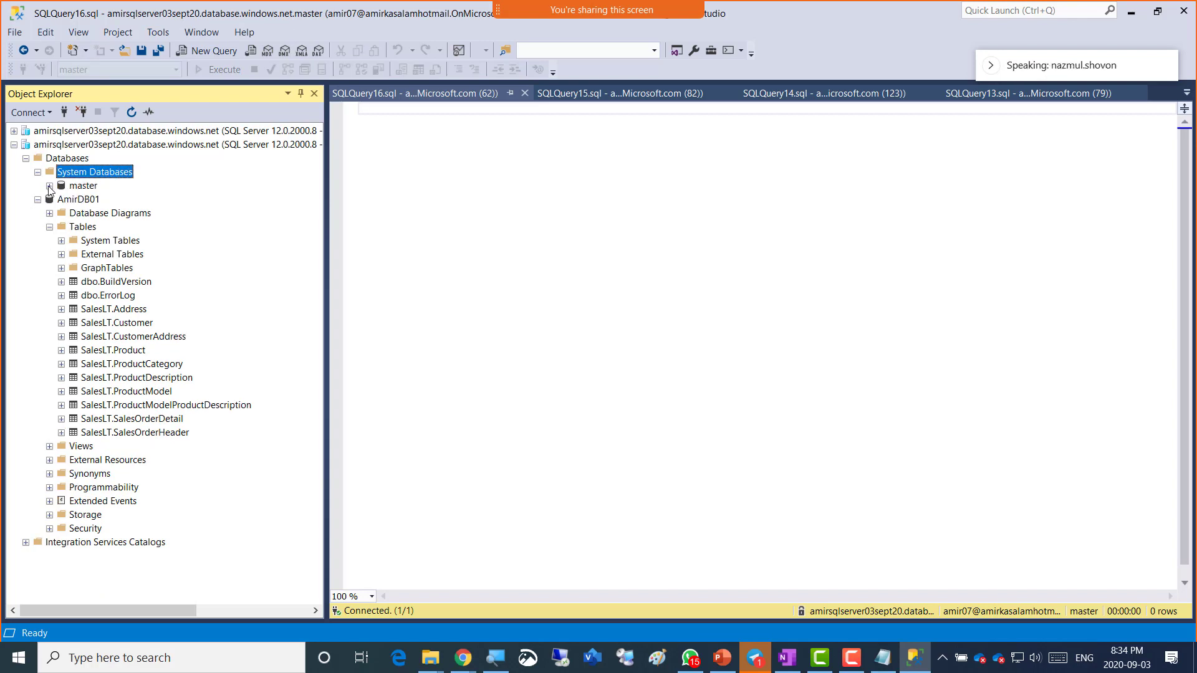
left_click(49, 185)
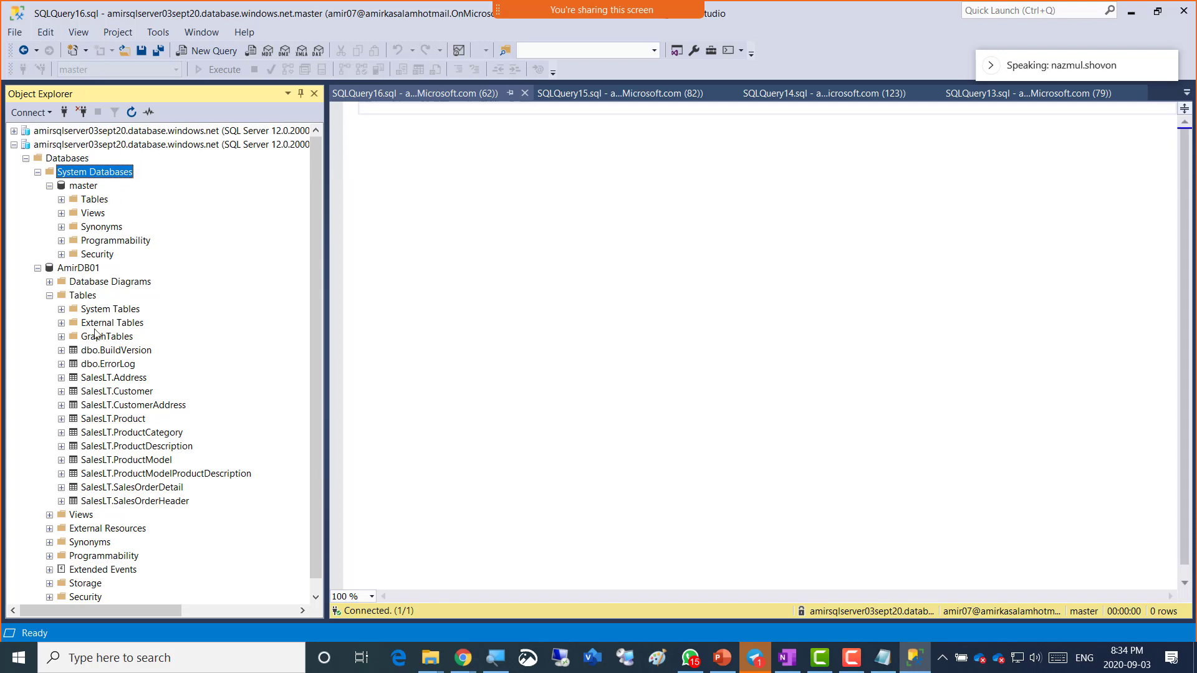
left_click(131, 393)
right_click(131, 393)
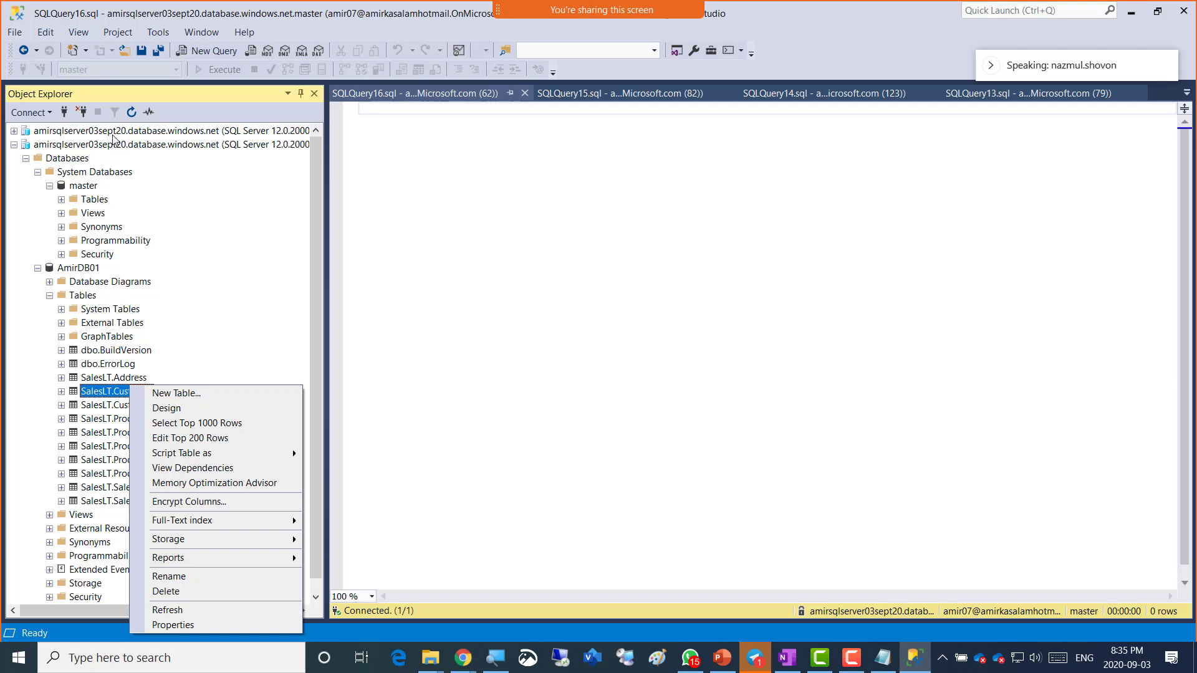
left_click(128, 133)
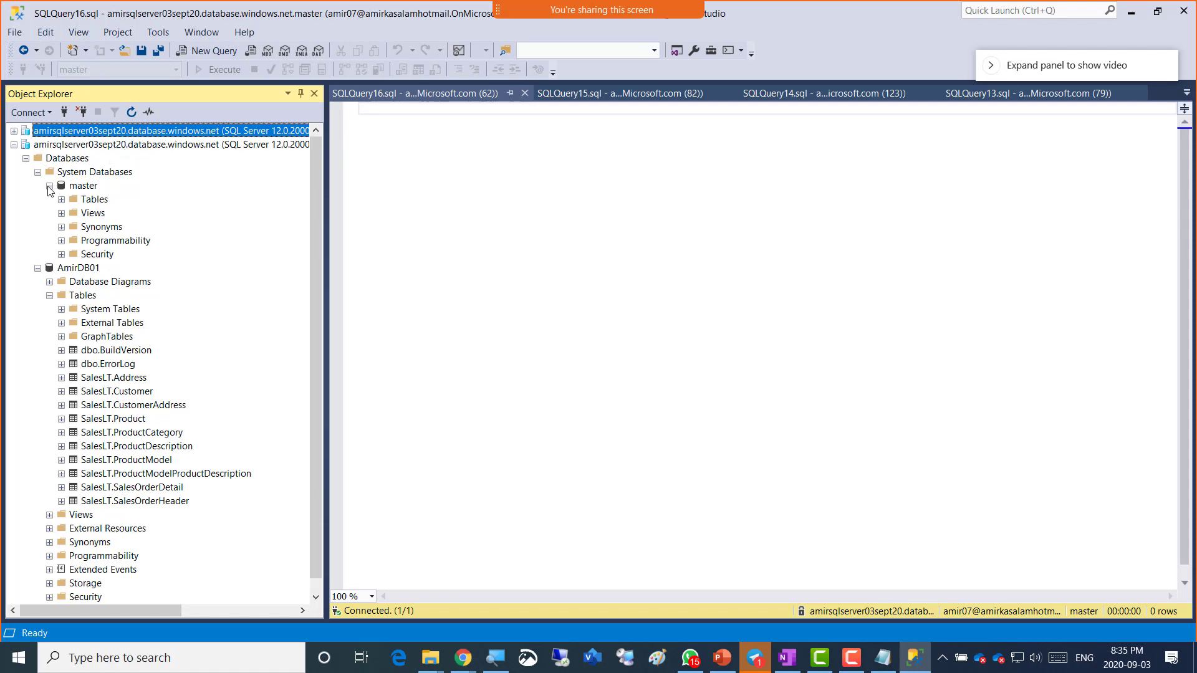
left_click(38, 173)
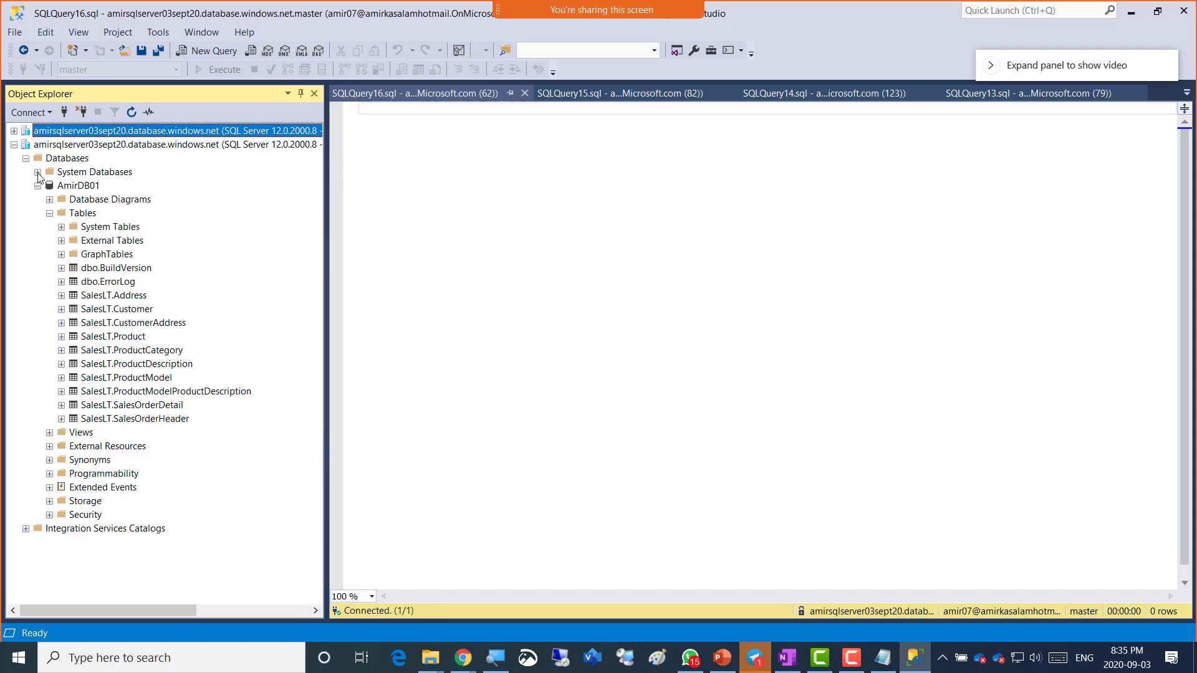
left_click(38, 172)
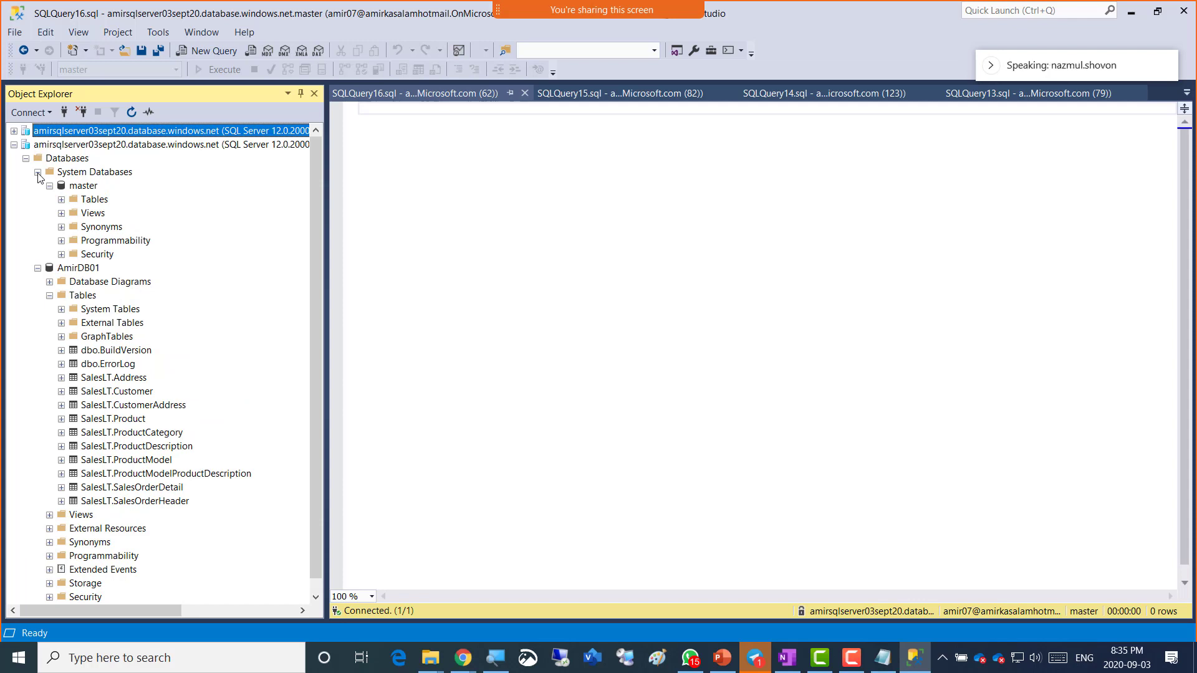
left_click(37, 173)
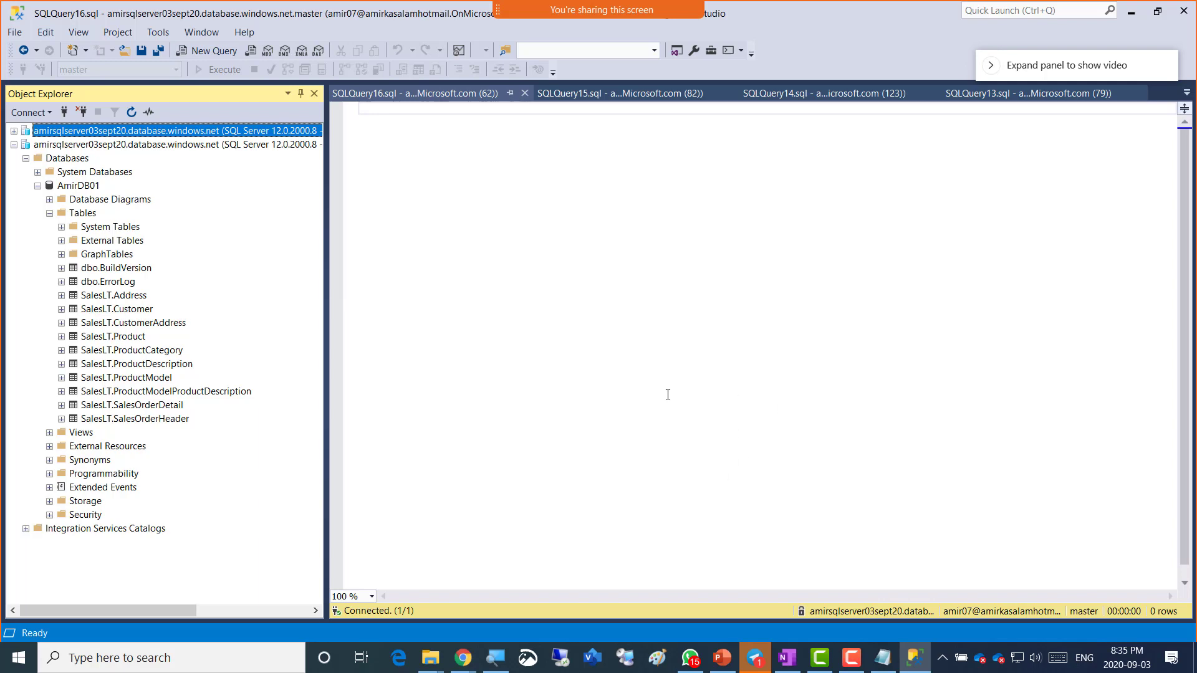
Step: Switch to PowerPoint, open slide 74 on Advanced Data Security, then move to slide 75
key("alt+Tab")
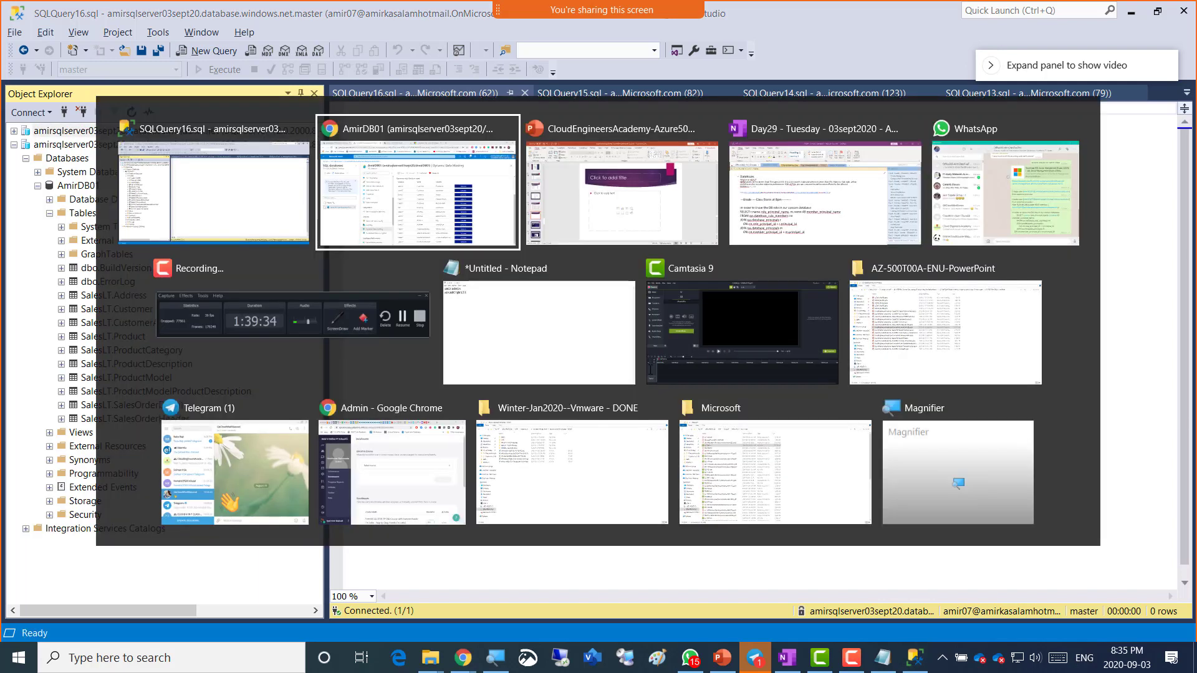
key("alt+Tab")
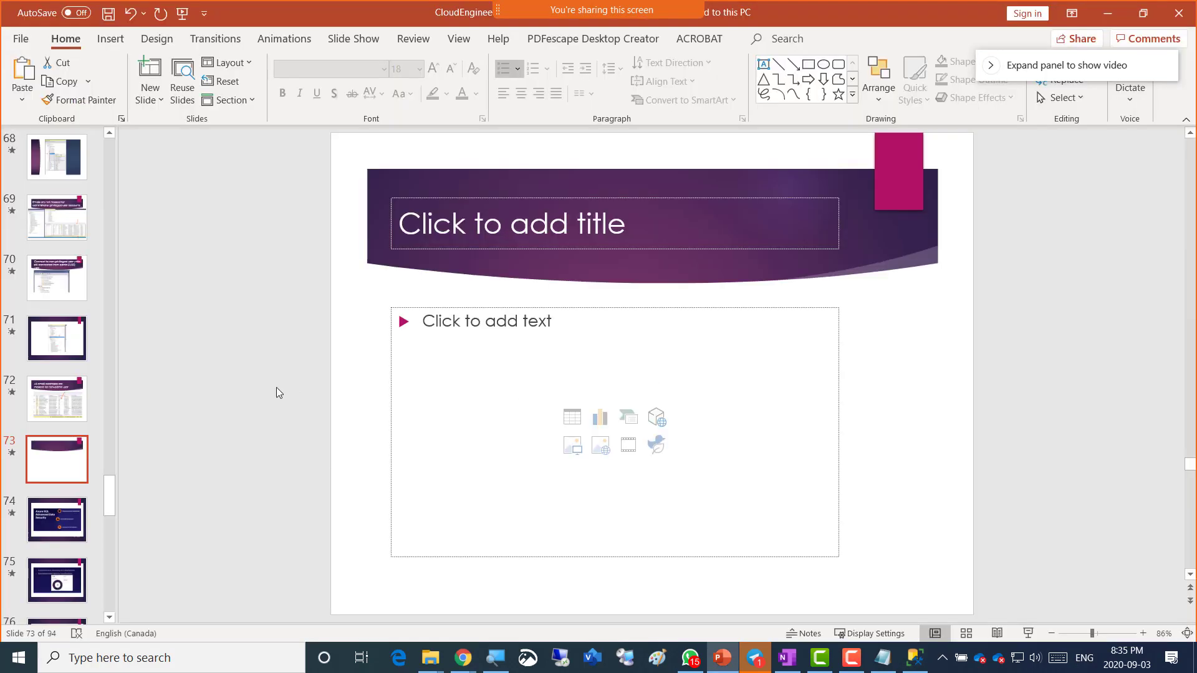
left_click(49, 525)
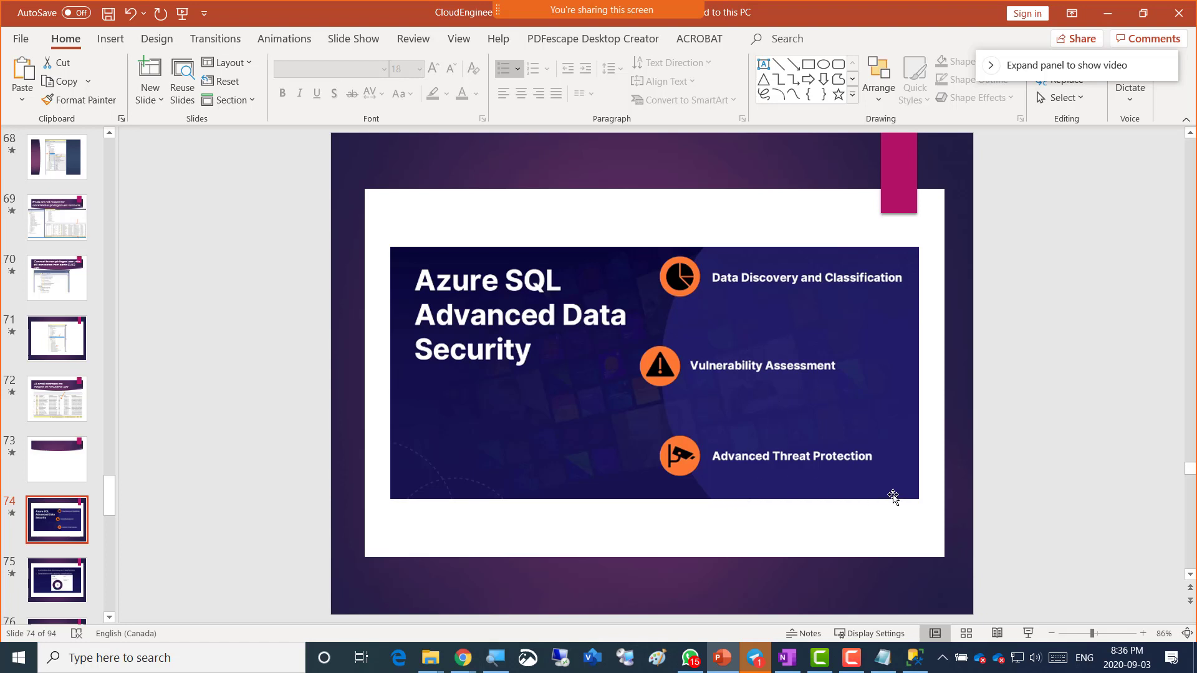
scroll(648, 483, "down", 1)
scroll(649, 484, "down", 1)
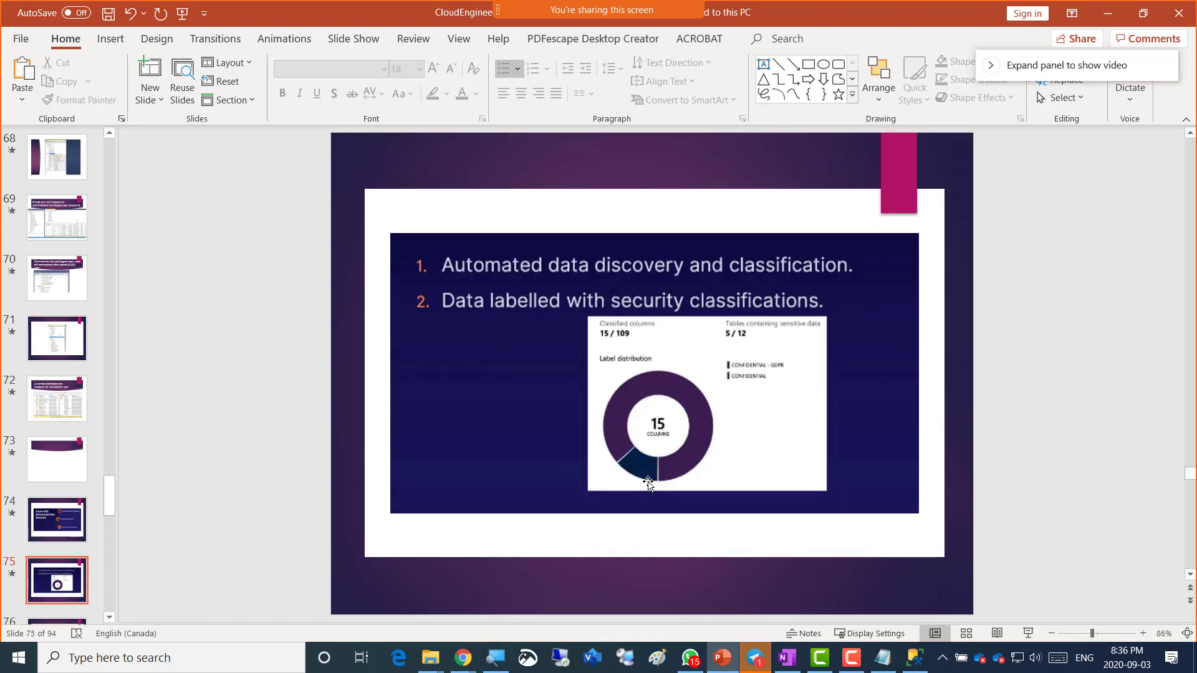
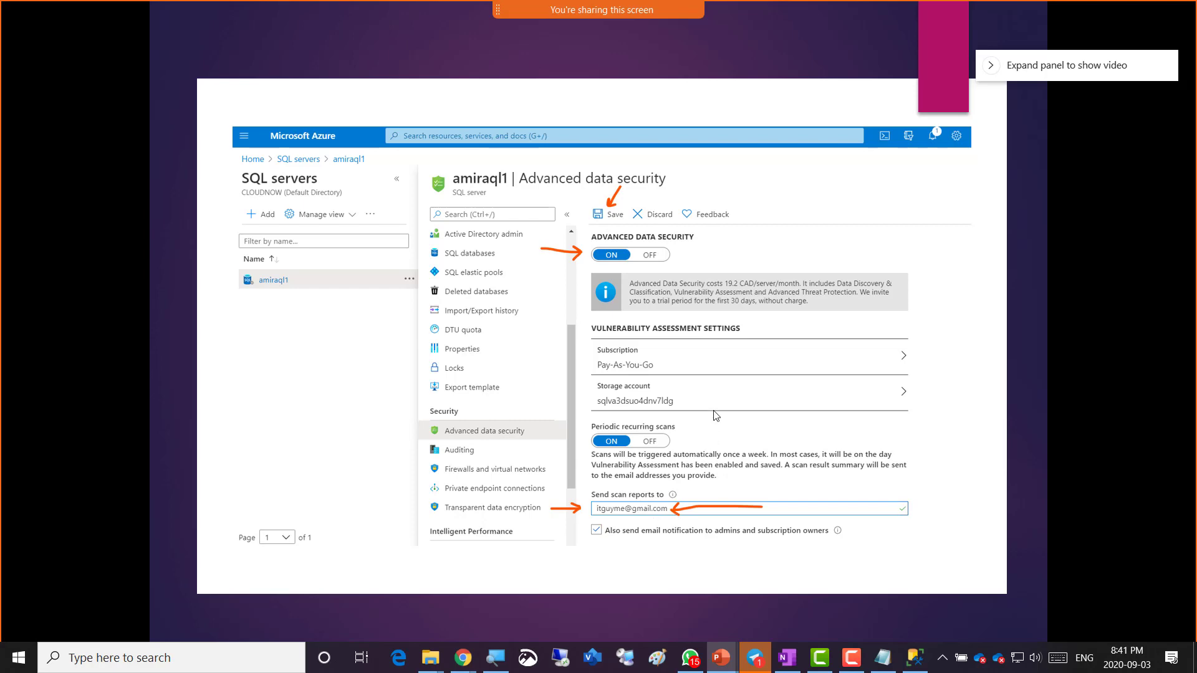
Step: Advance through the Go to Database, database Advanced data security, scan and SQL Server Auditing slides
left_click(681, 376)
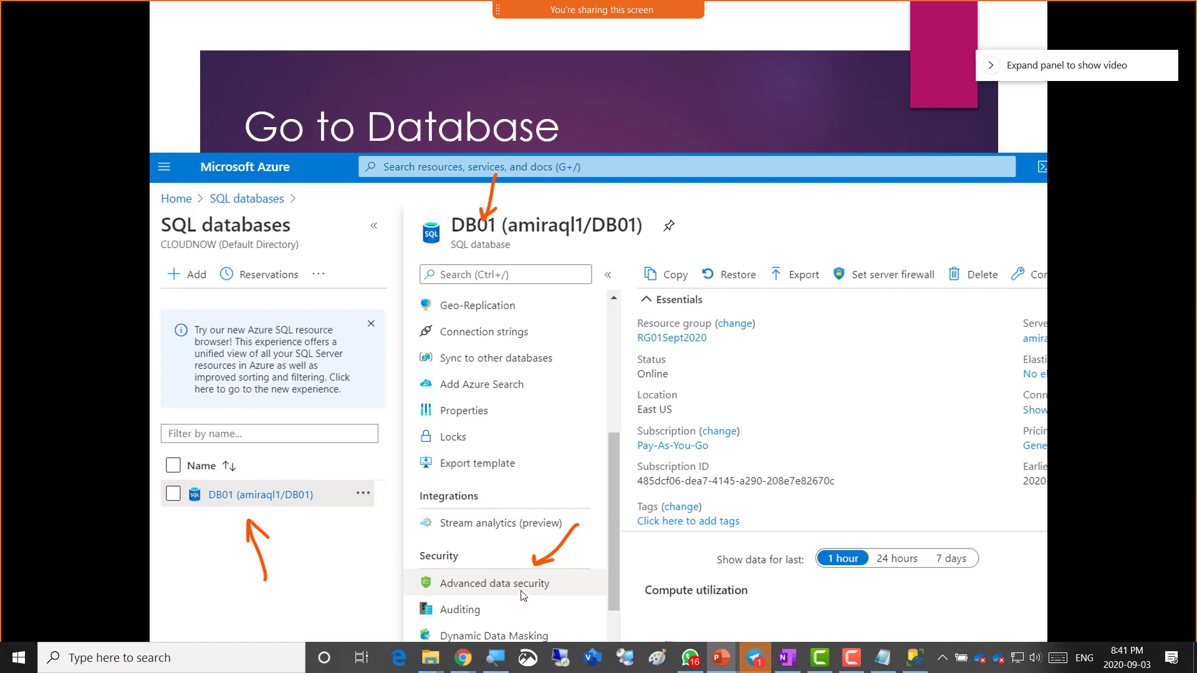
left_click(674, 430)
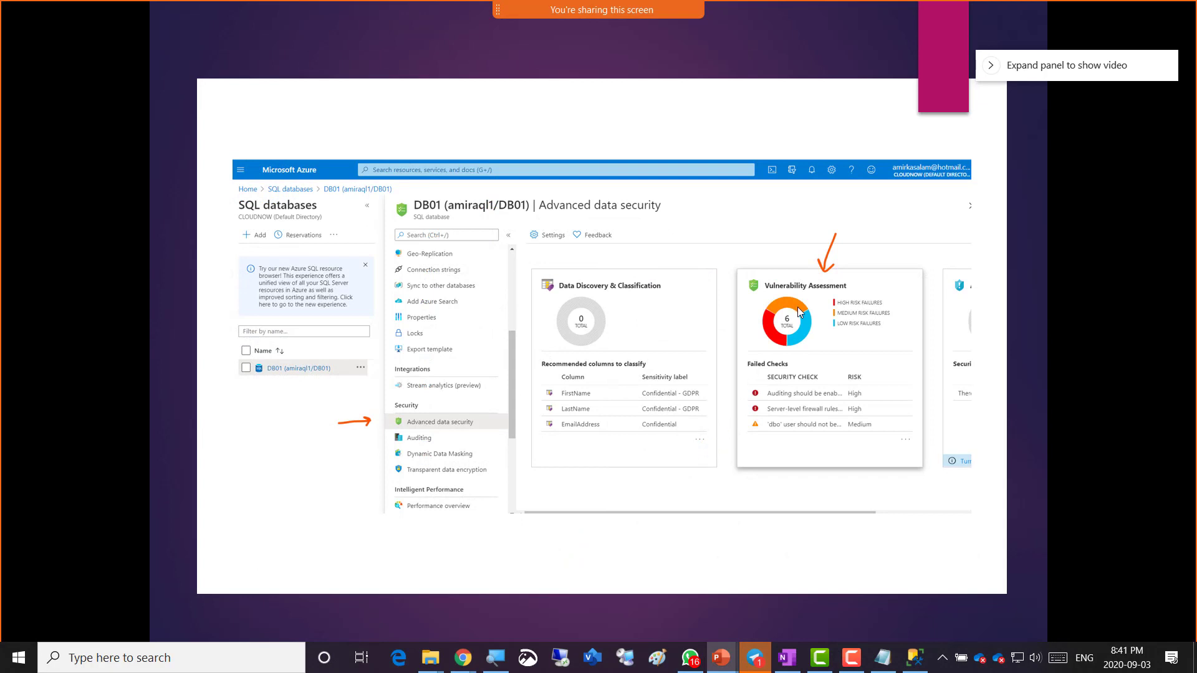
left_click(797, 361)
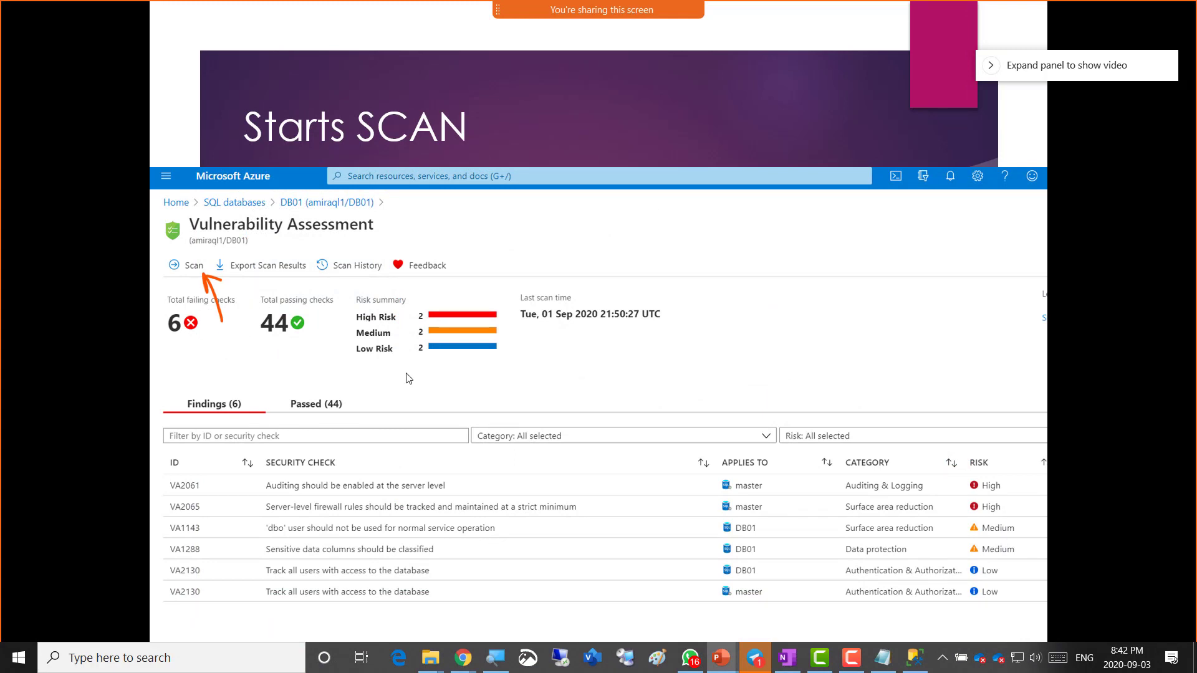
left_click(732, 335)
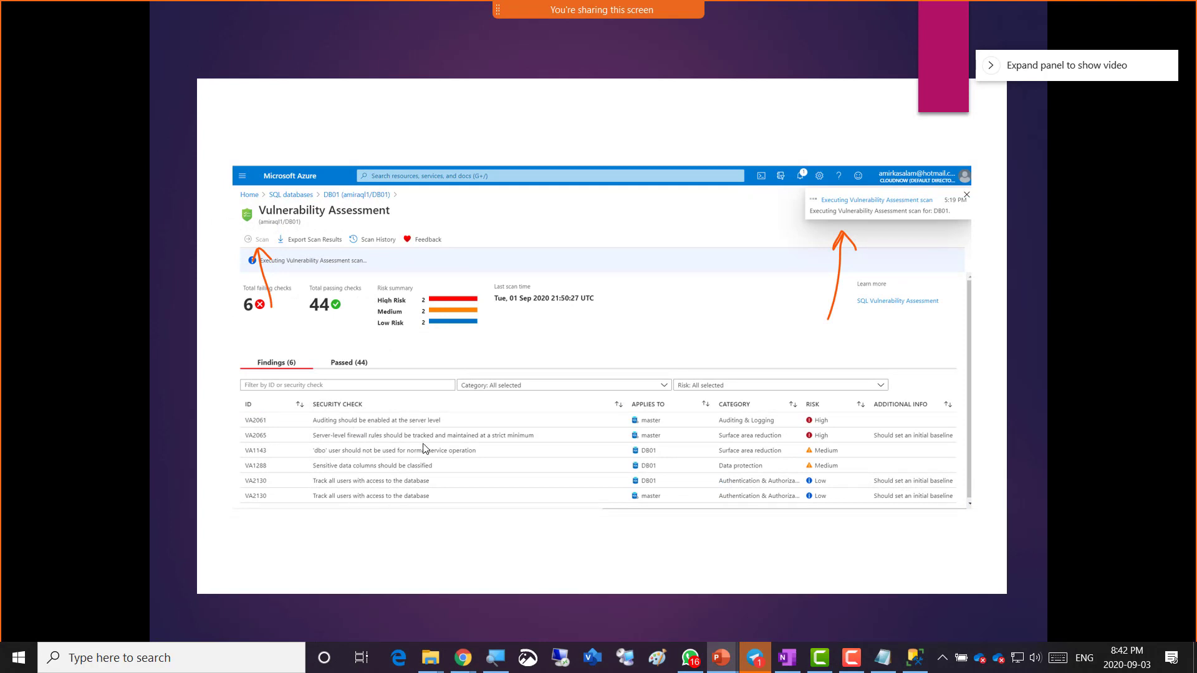
left_click(524, 394)
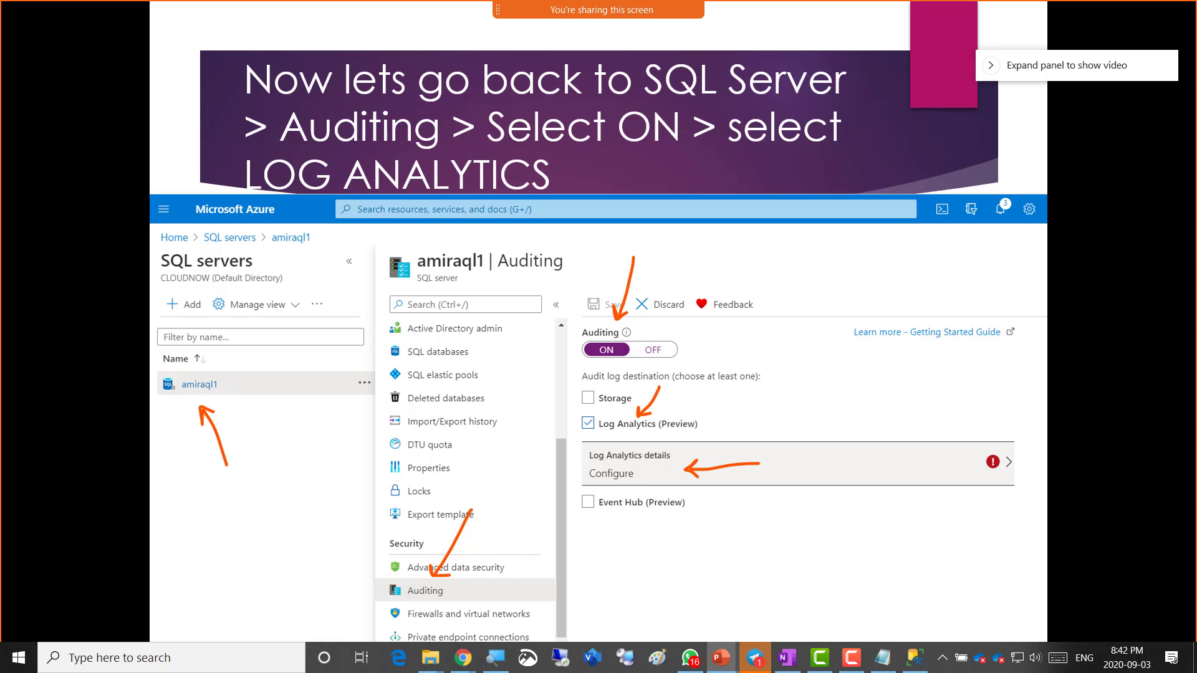
Step: Return to the server Advanced data security slide and bring up the window switcher
key("Right")
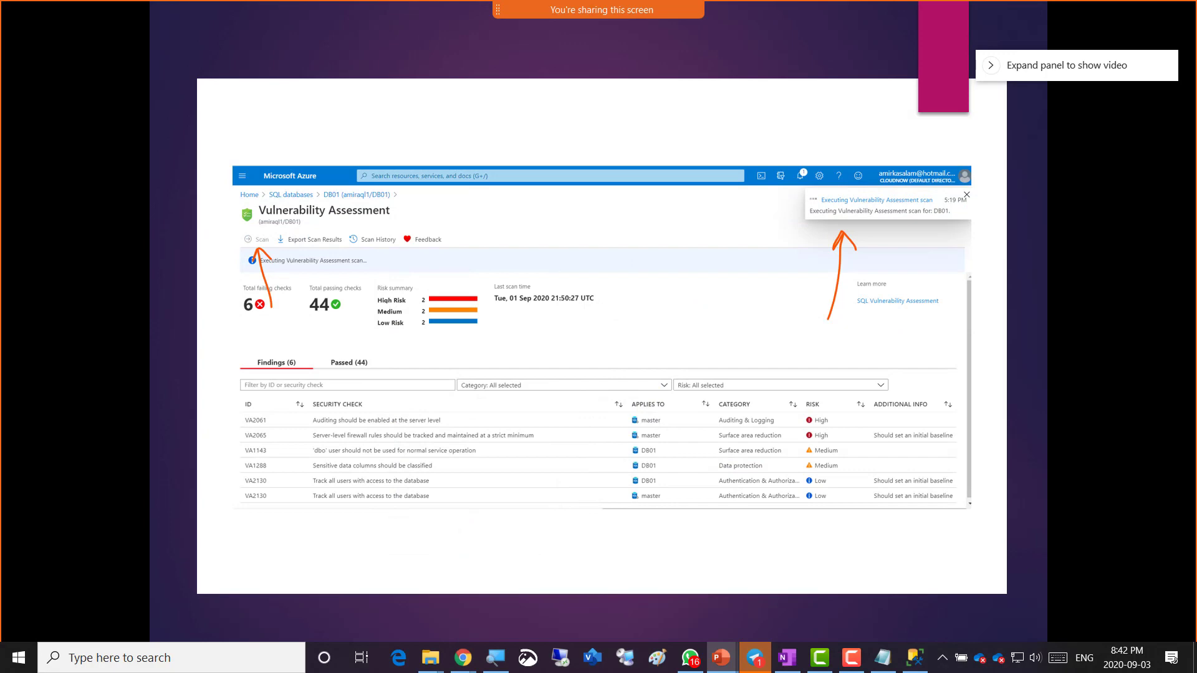
key("Right")
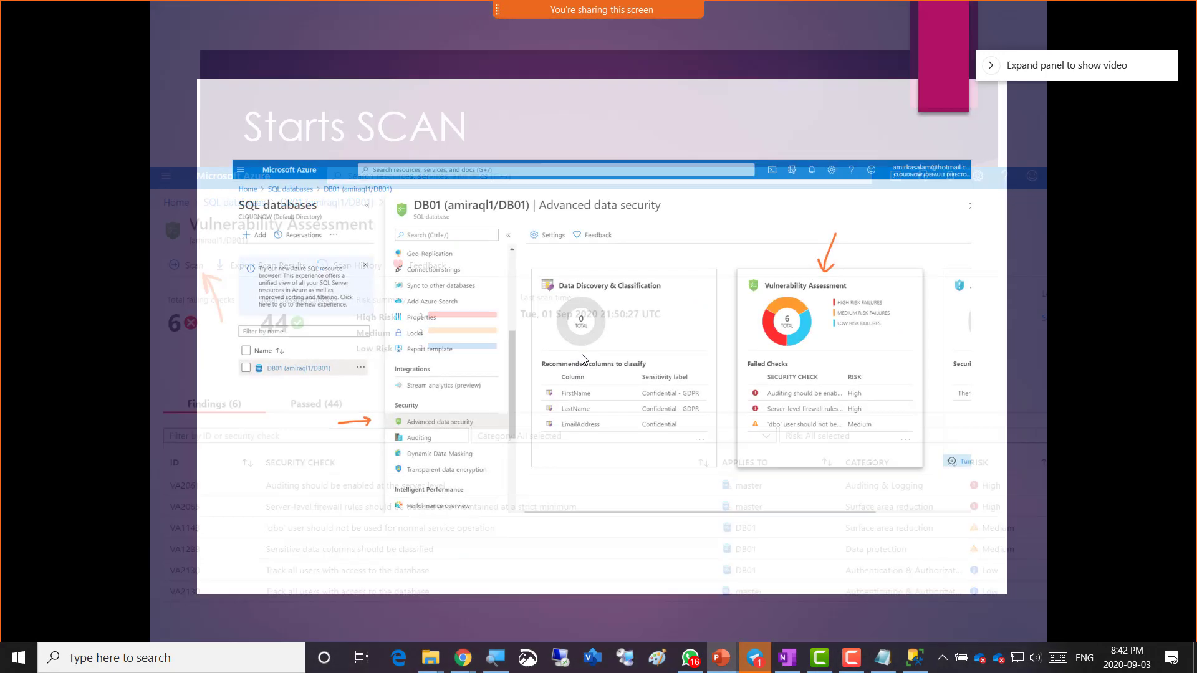
key("Right")
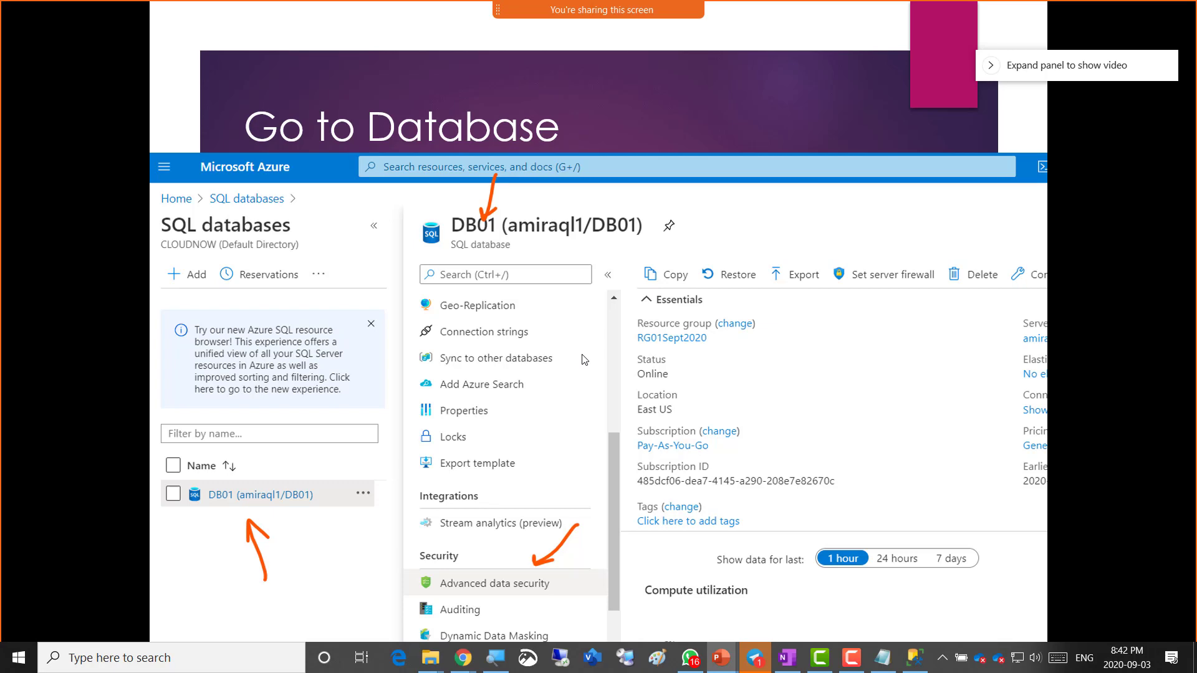
key("Right")
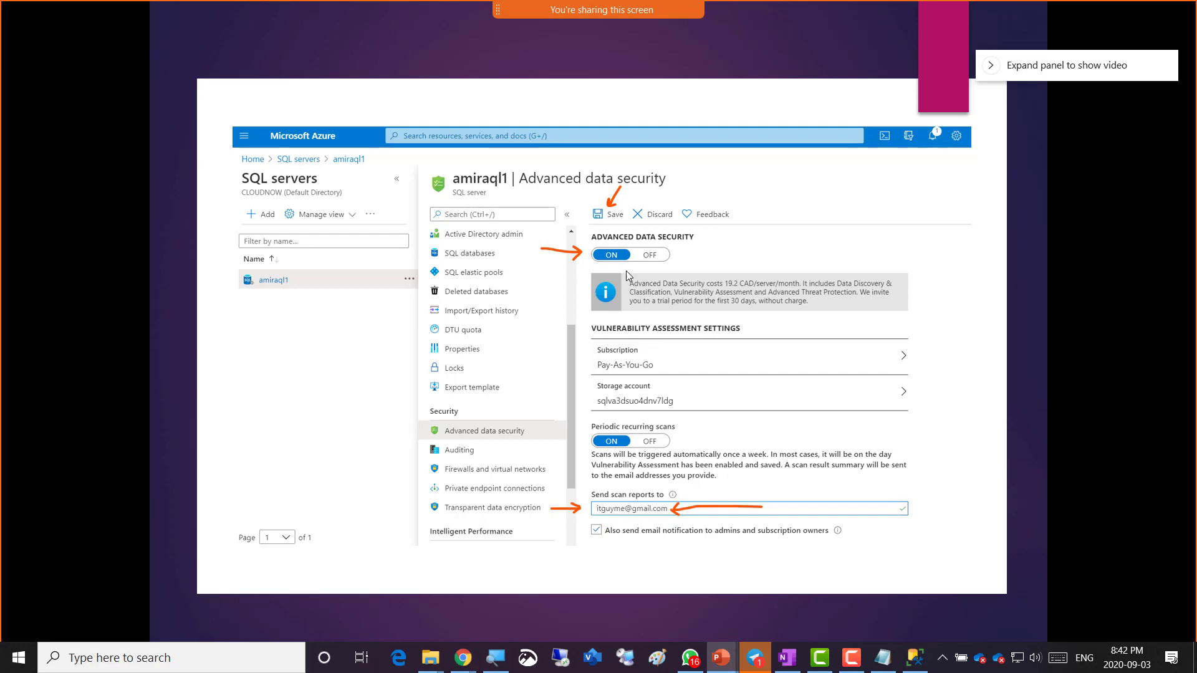
key("alt+Tab")
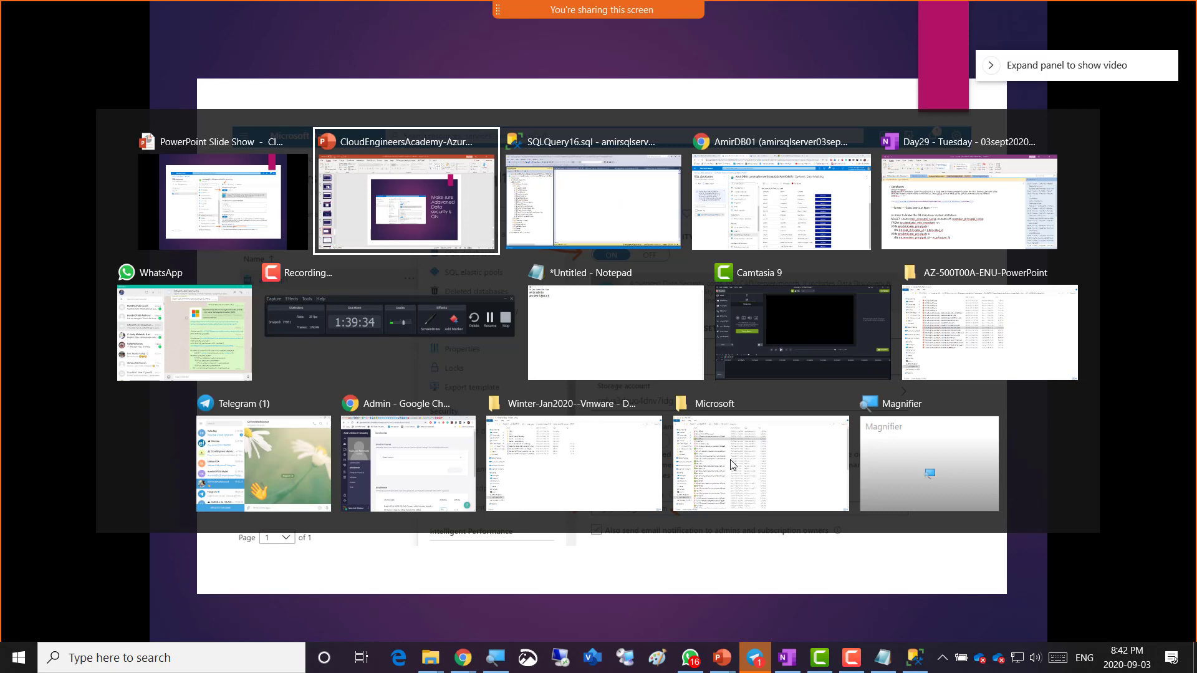
Step: In Chrome's SQL server tab, open Security > Advanced data security from the server menu
key("alt+Tab")
key("alt+Tab")
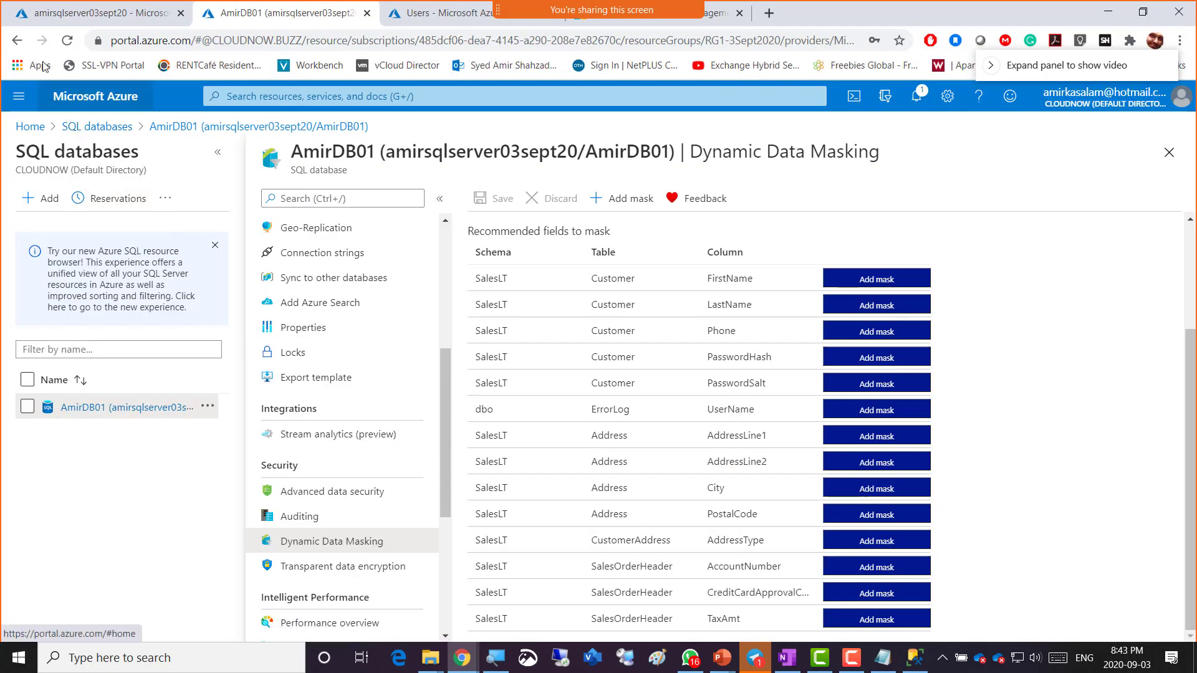
left_click(42, 18)
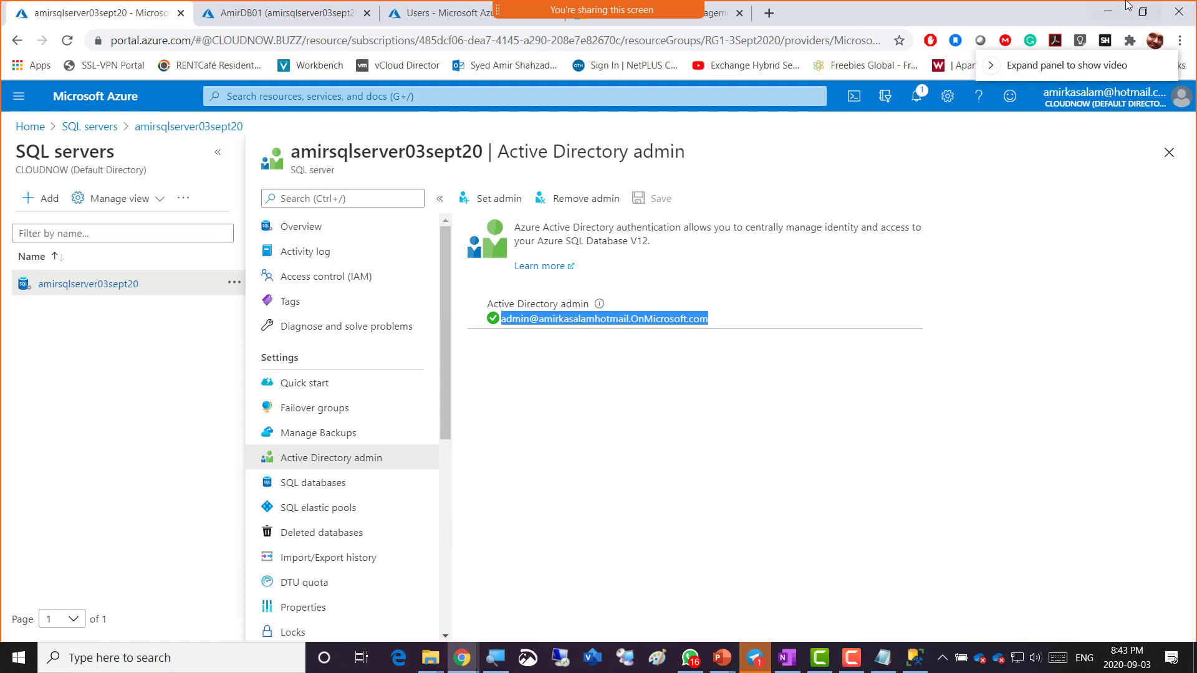
key("alt+Tab")
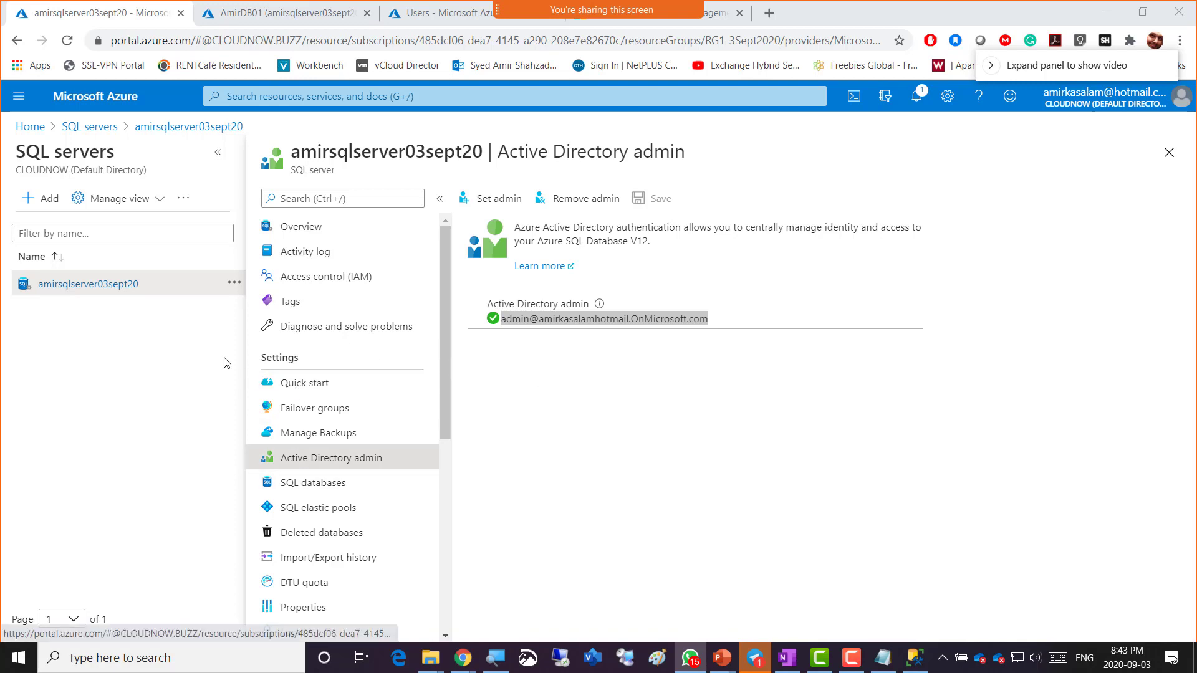
scroll(286, 356, "down", 1)
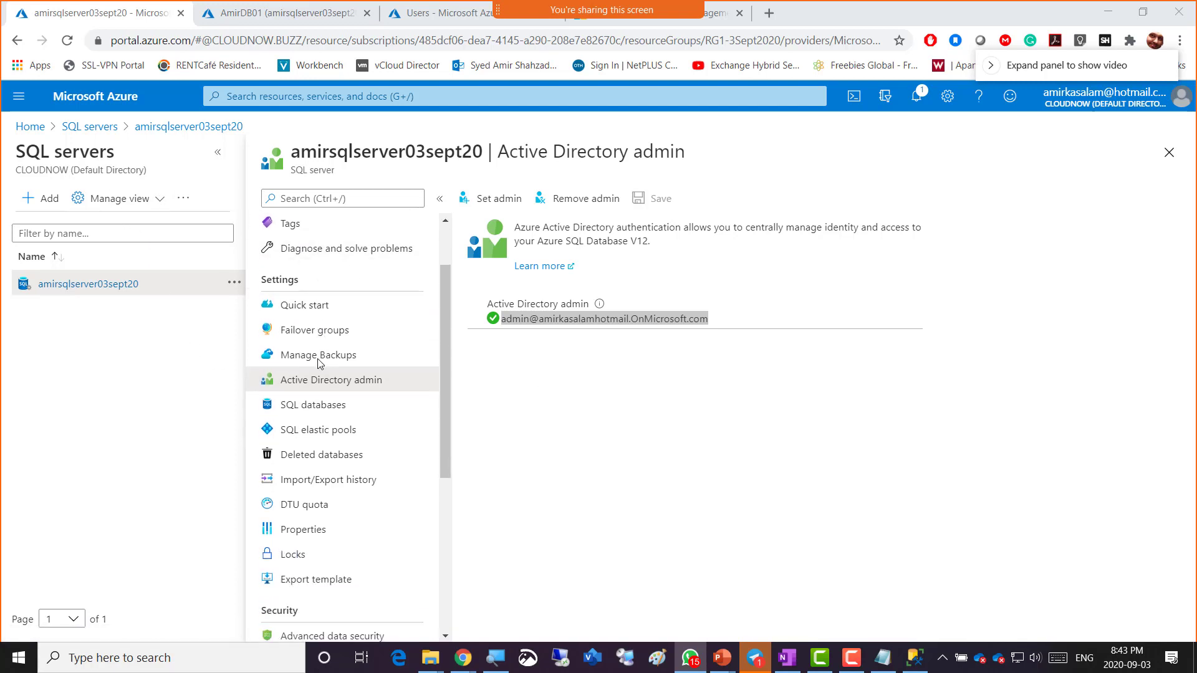
scroll(333, 394, "down", 1)
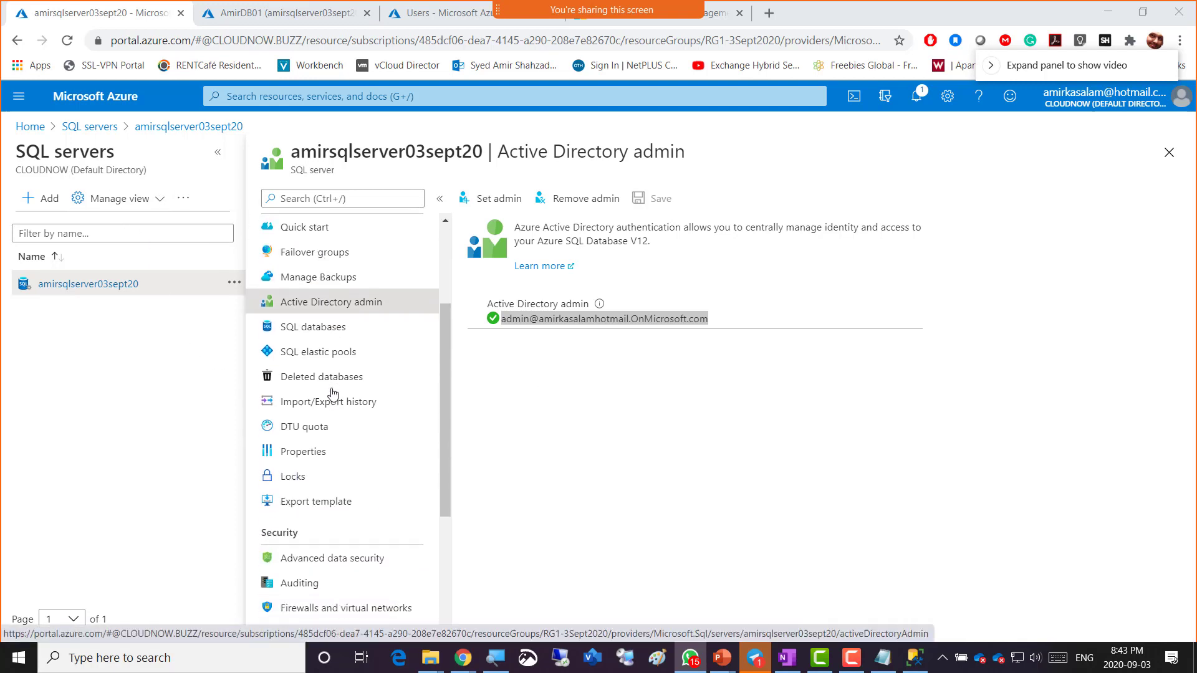
scroll(333, 394, "down", 1)
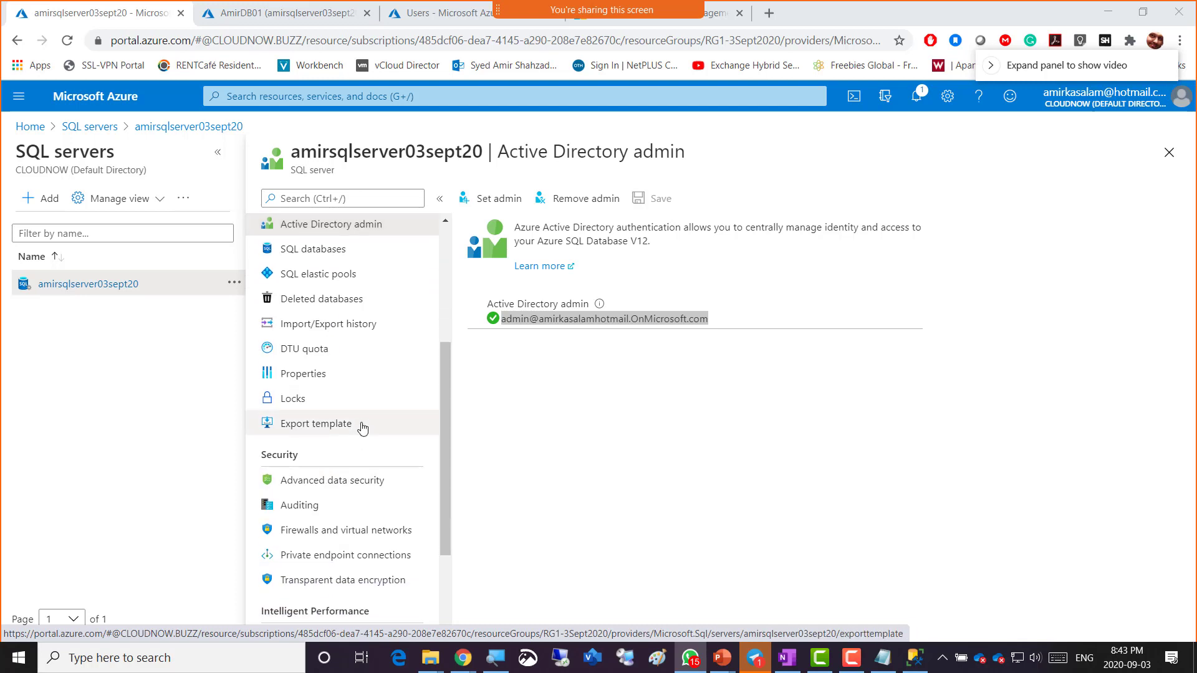
left_click(347, 486)
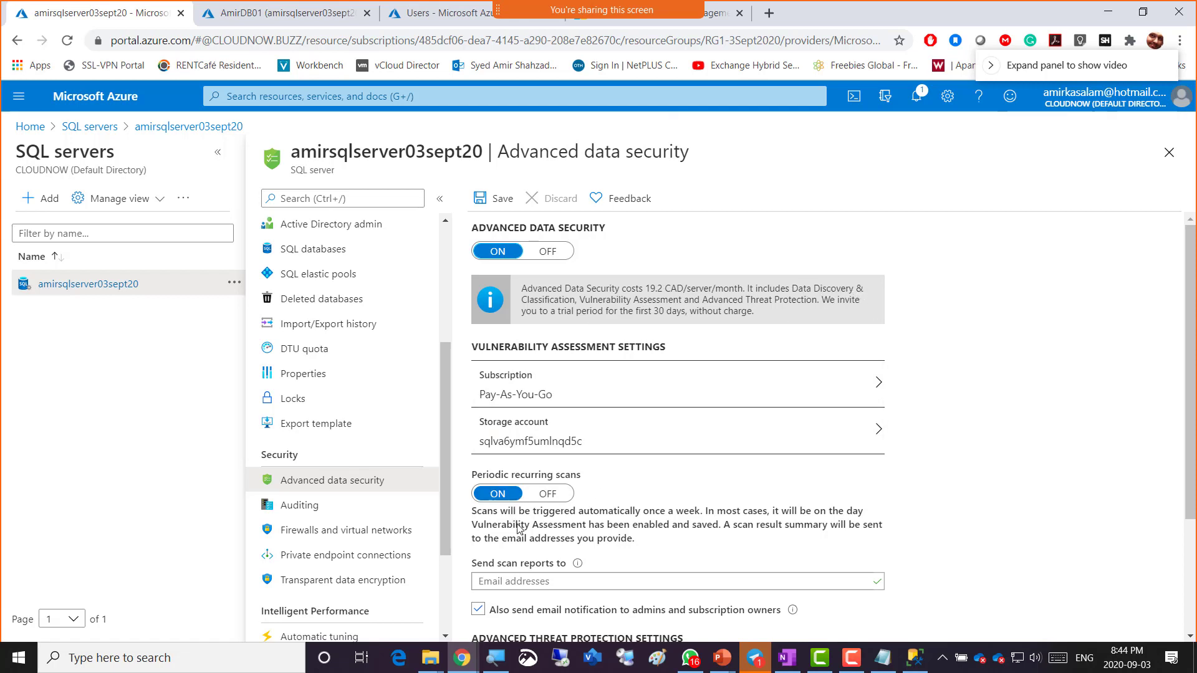
Step: Highlight the notes that scans run weekly and that scan summaries are e-mailed
scroll(518, 528, "down", 1)
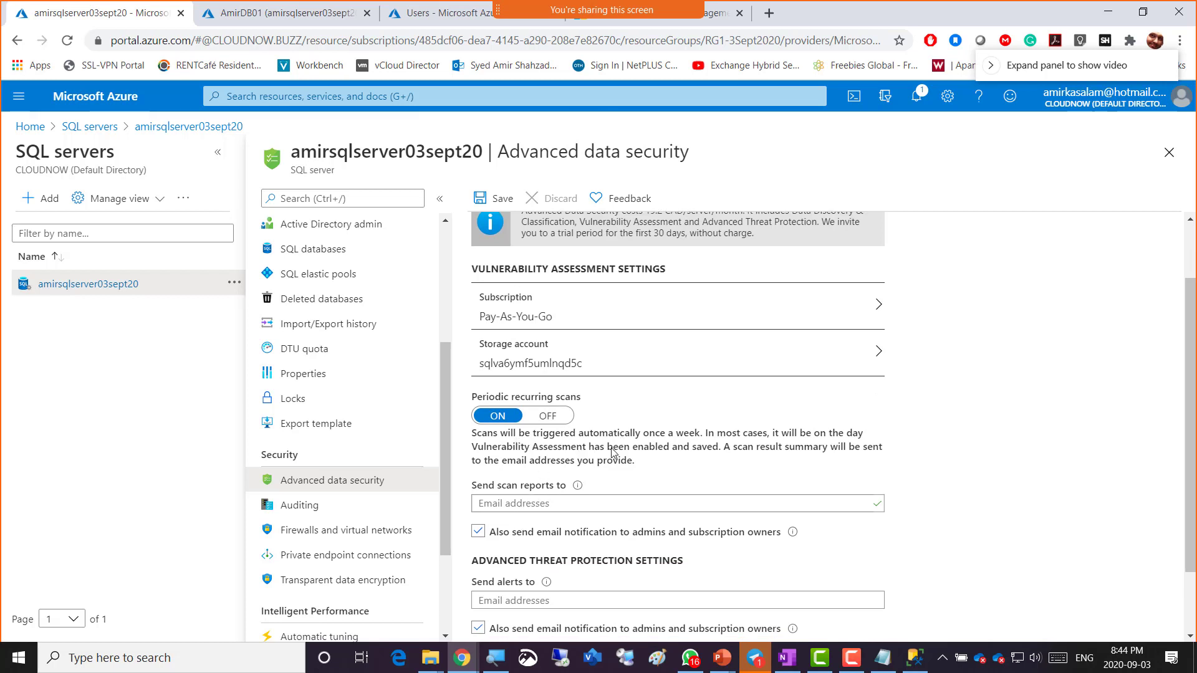
left_click_drag(593, 433, 702, 439)
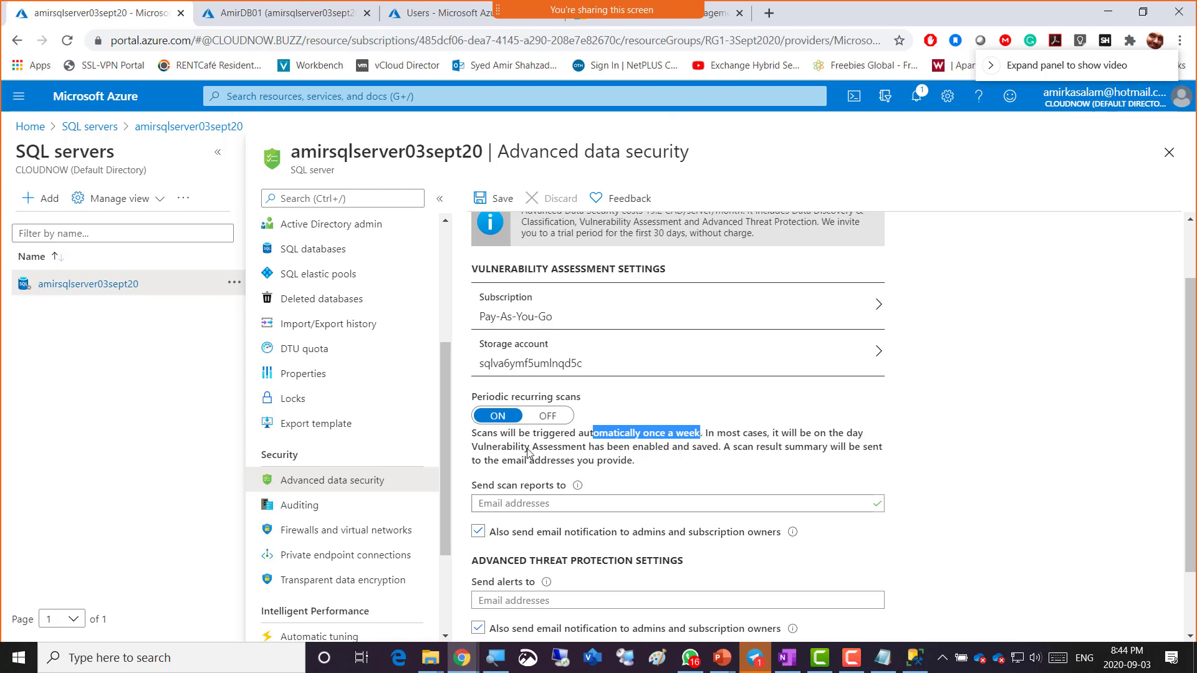
left_click_drag(528, 449, 631, 464)
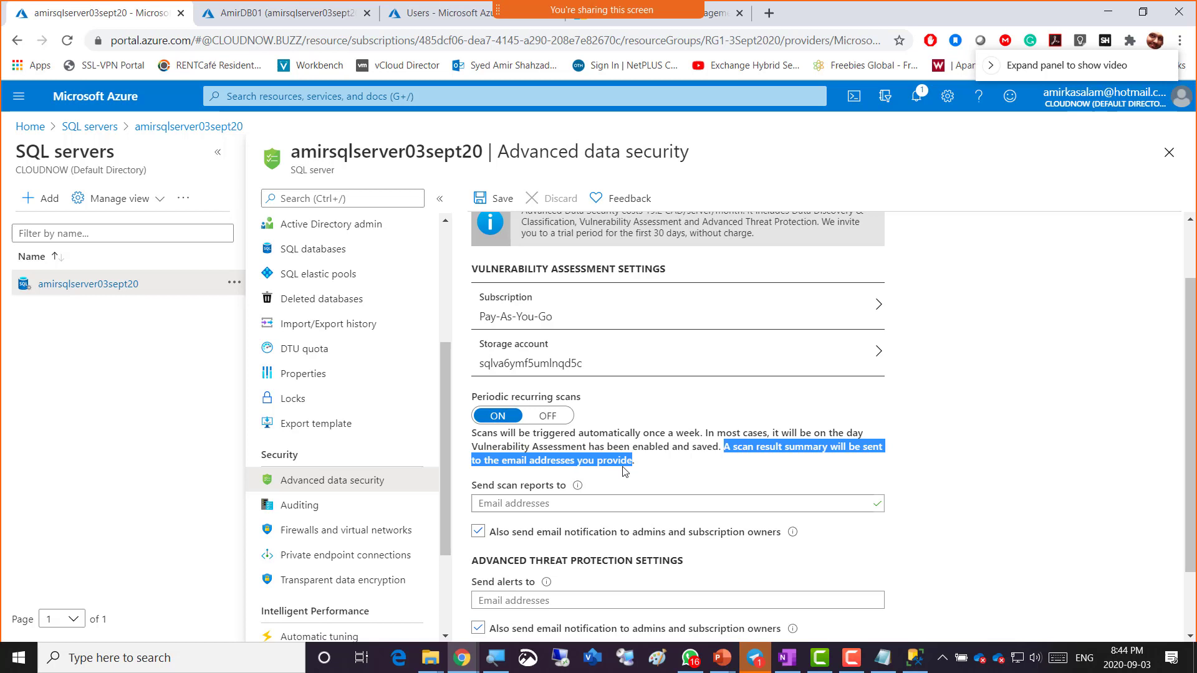
Step: Enter the recipient e-mail address for scan reports and paste the same address for threat alerts
left_click(539, 503)
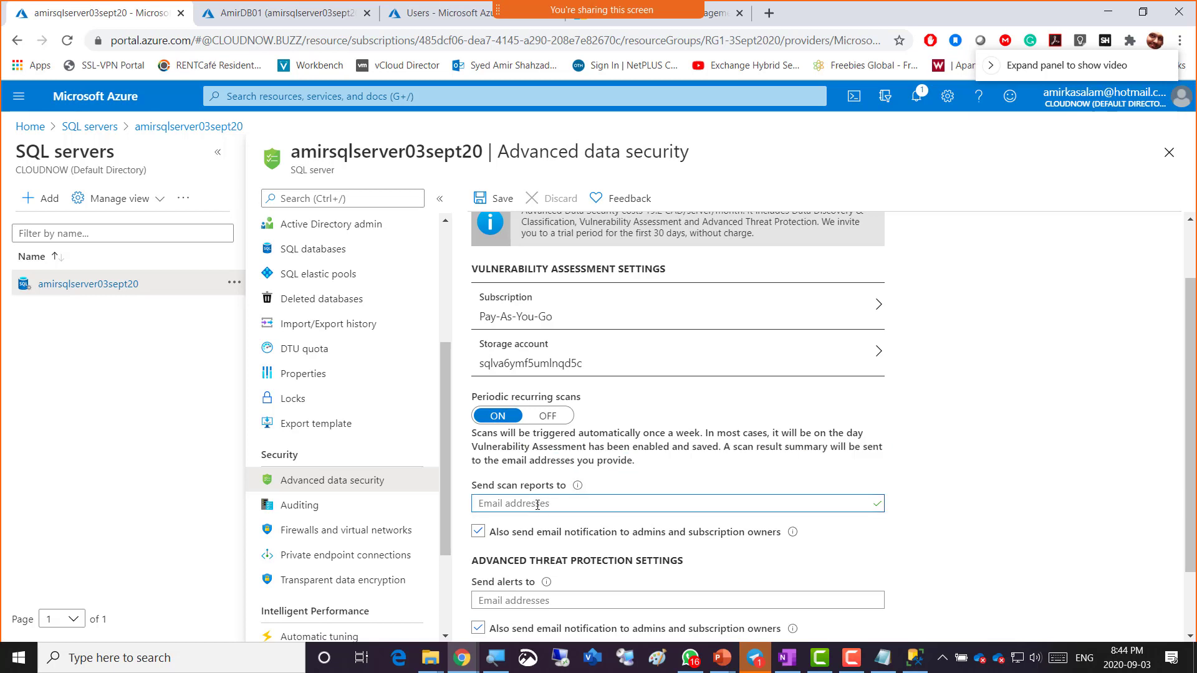
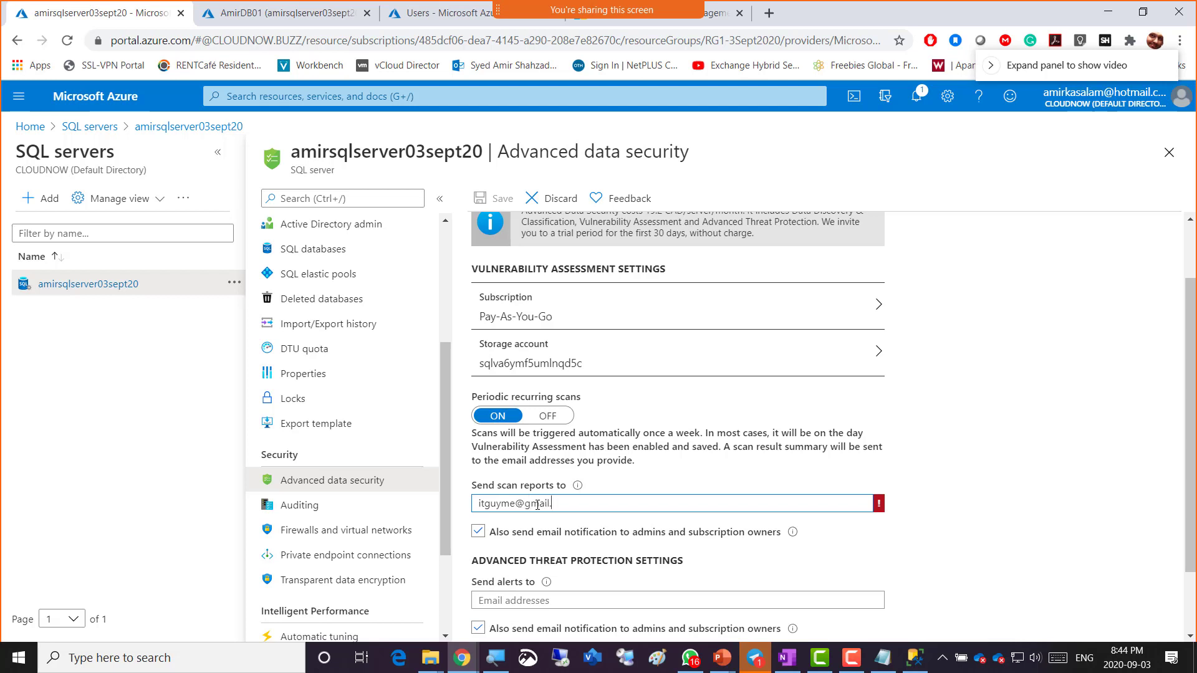
key("ctrl+a")
key("ctrl+c")
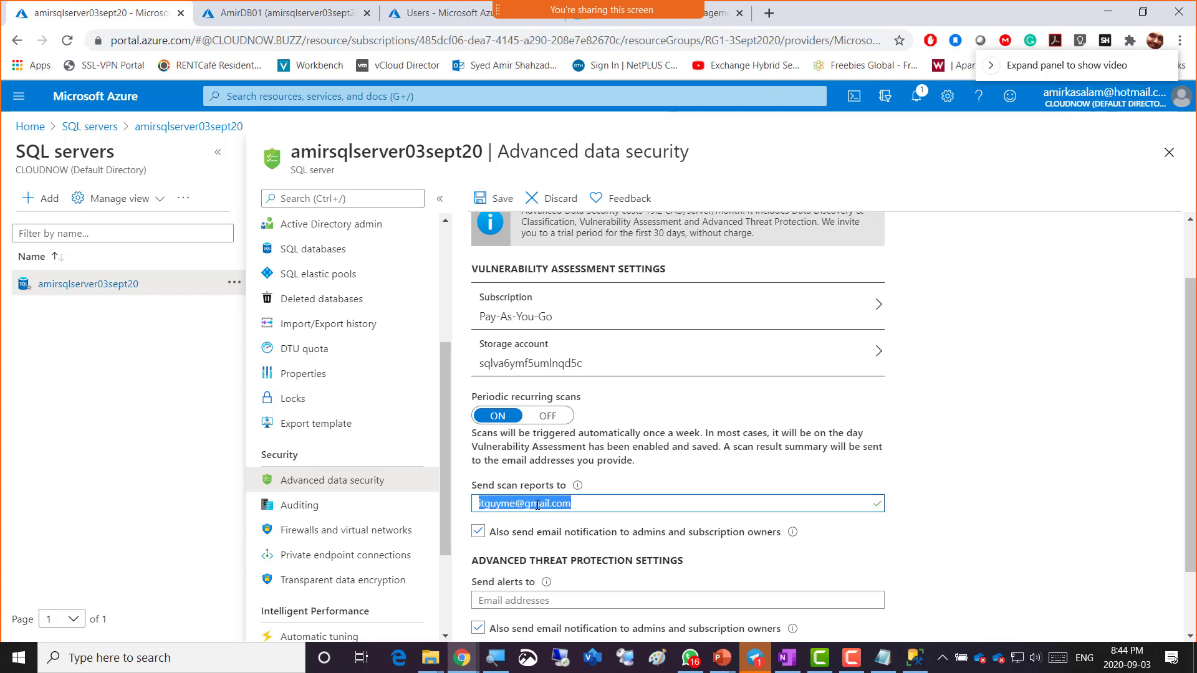
scroll(594, 582, "down", 1)
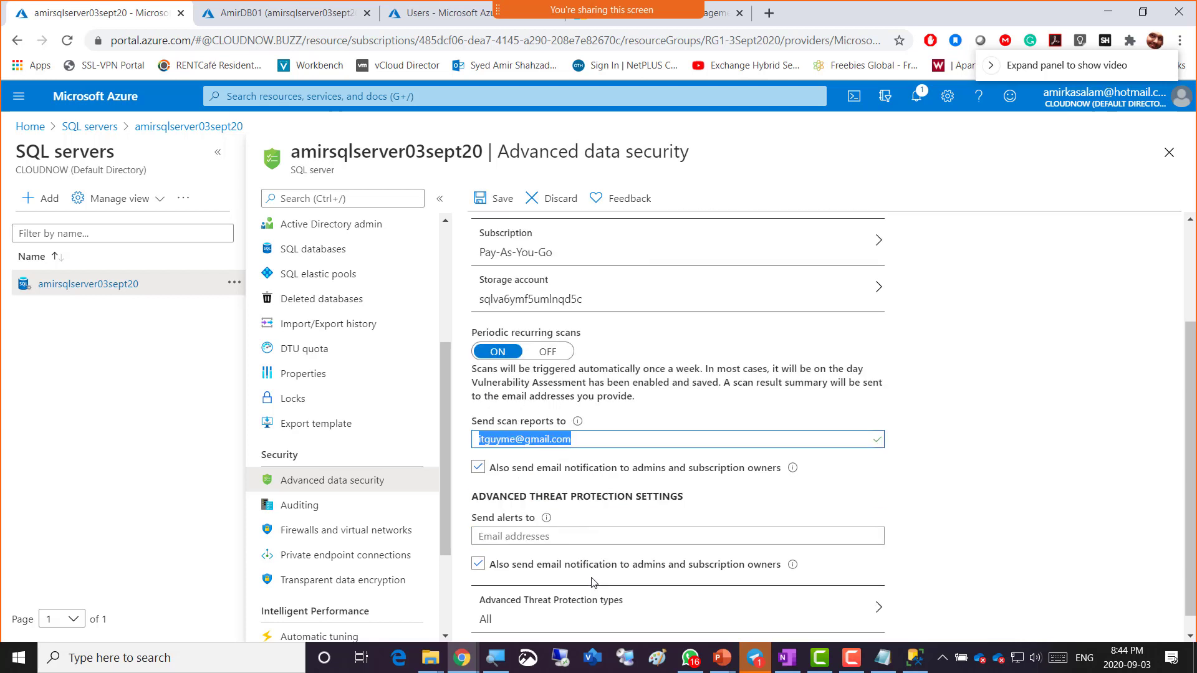
left_click(524, 524)
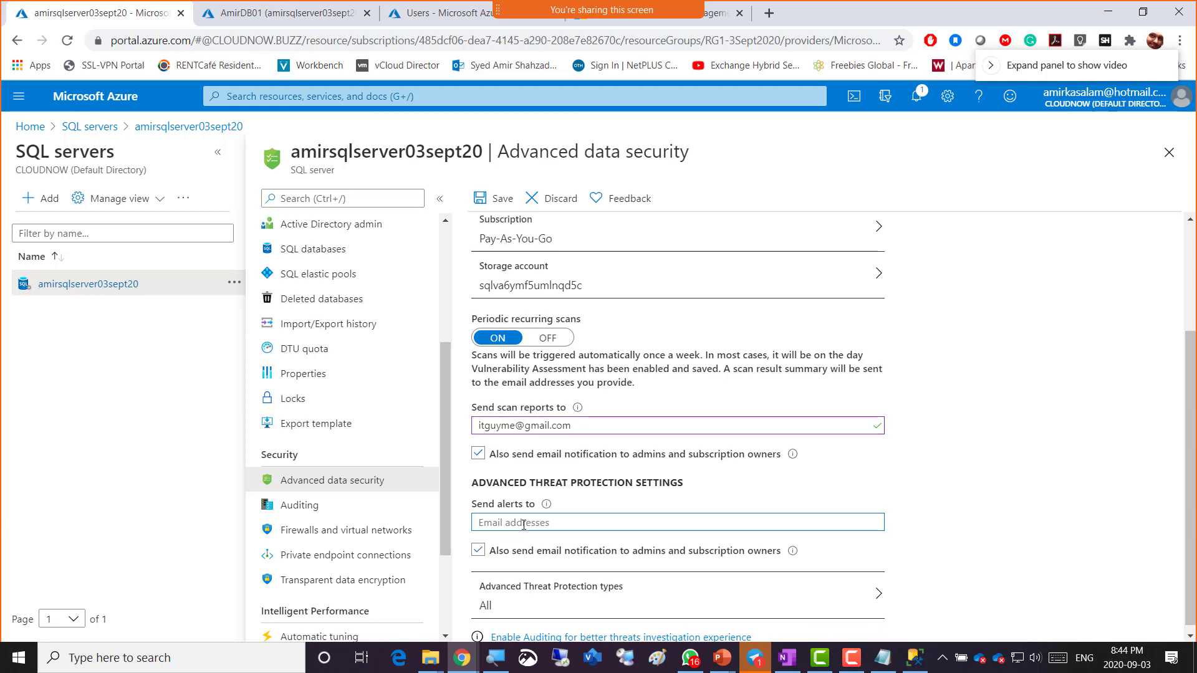
key("ctrl+v")
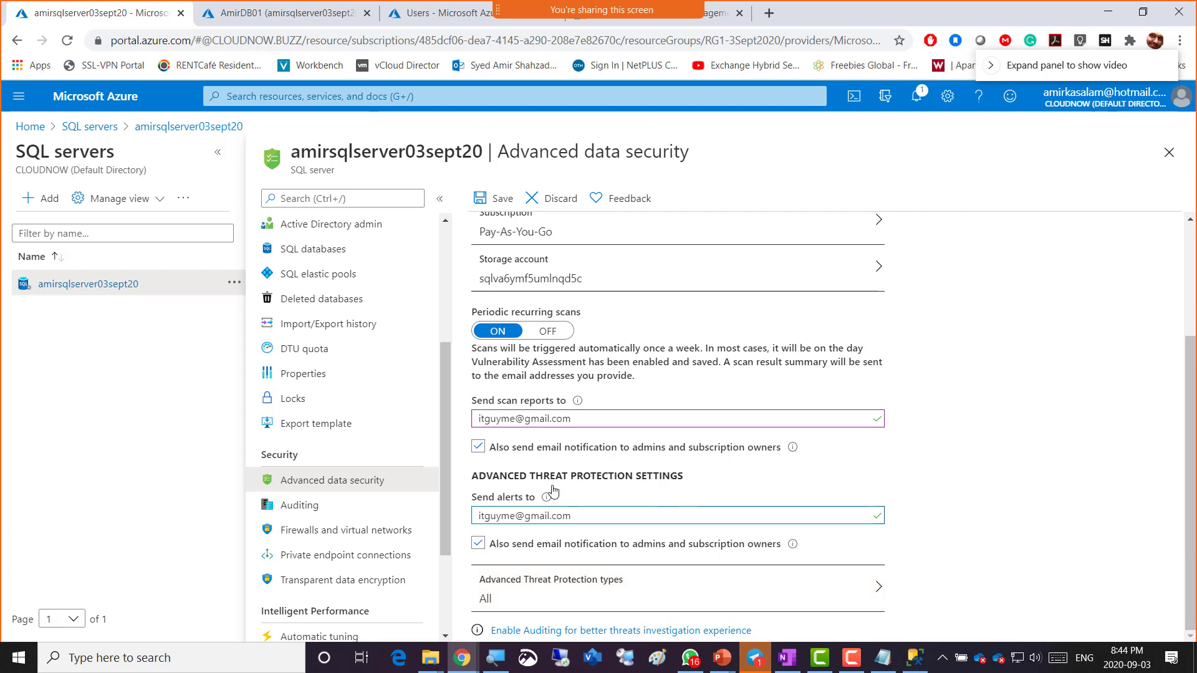
Step: Tick All under Advanced Threat Protection types, covering SQL injection and brute force alerts
left_click(568, 596)
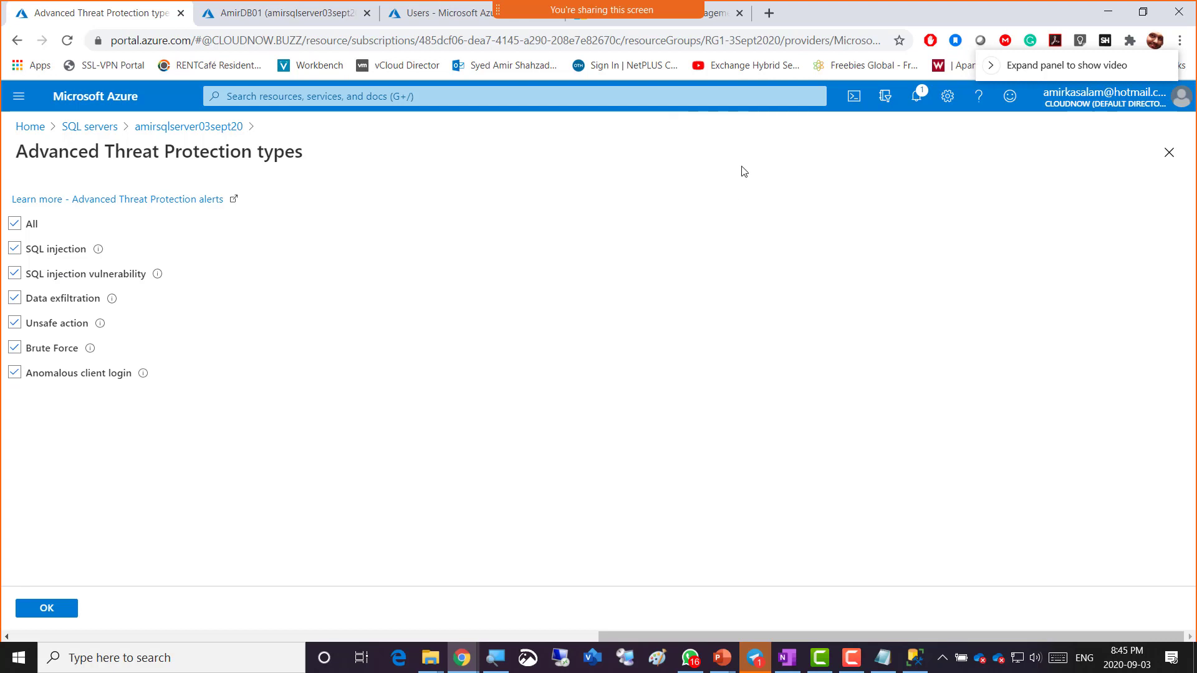
mouse_move(467, 662)
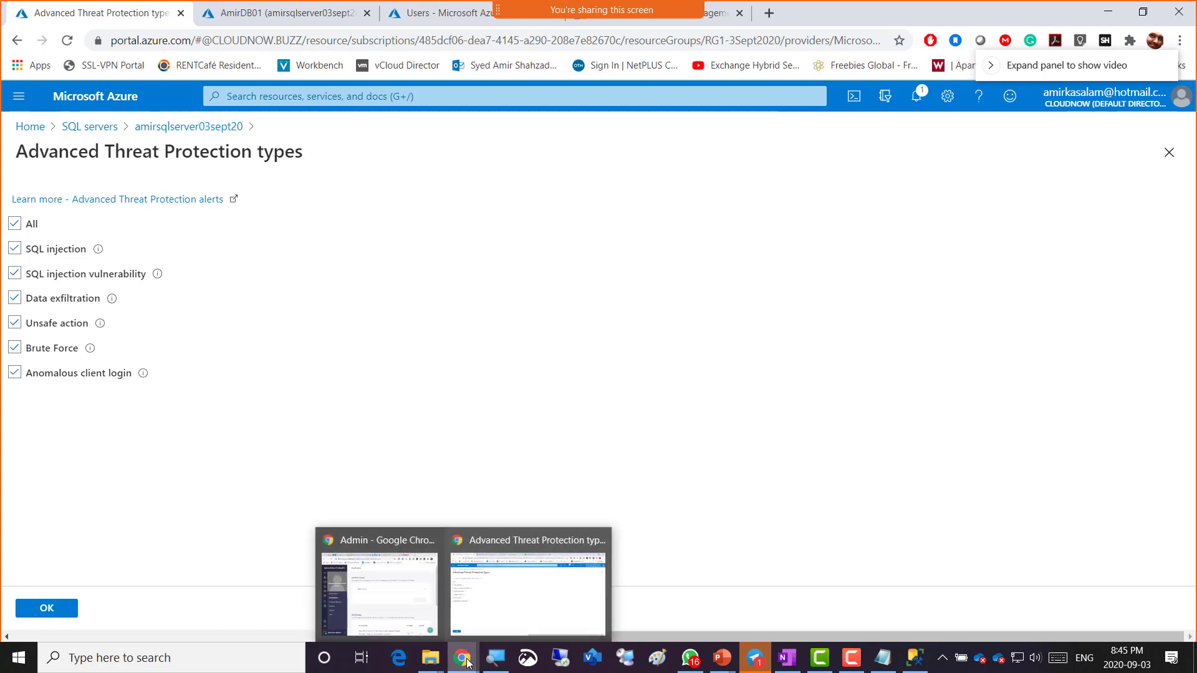
left_click(382, 591)
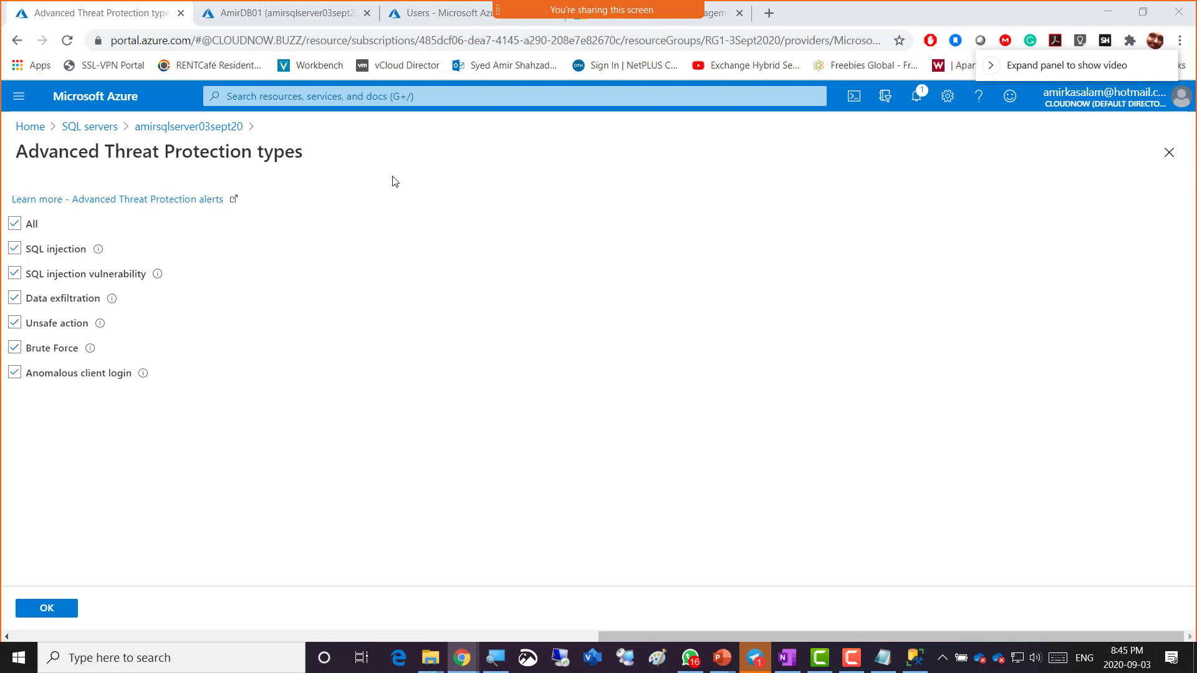
Step: In a new tab, load the course admin Curriculum page and open the 'What is SQL injection?' lecture
left_click(769, 13)
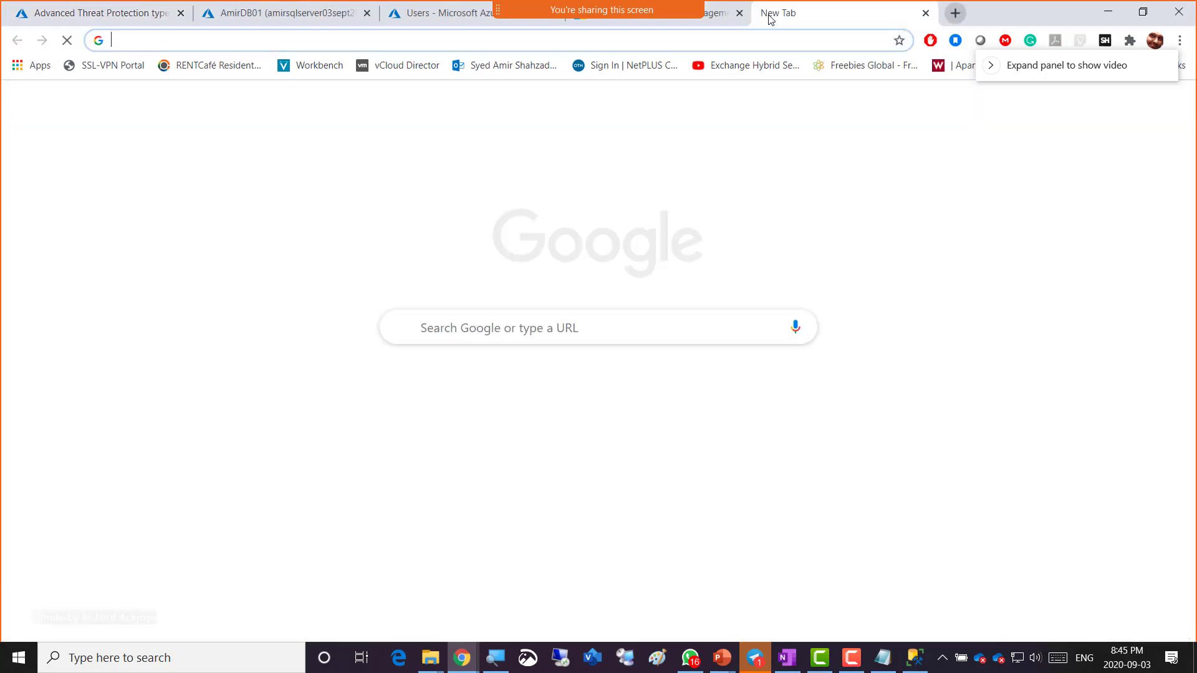
type("itprofcourses.usefedora.com/admin/courses/887035/curriculum")
key("Return")
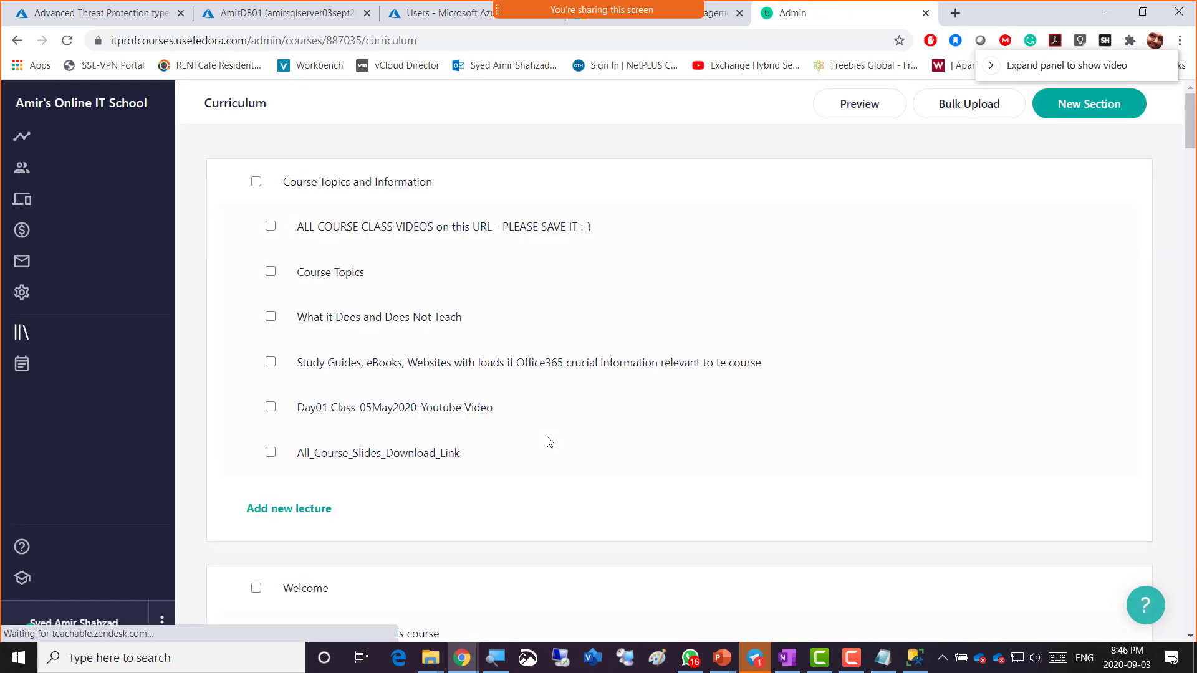
scroll(548, 442, "down", 8)
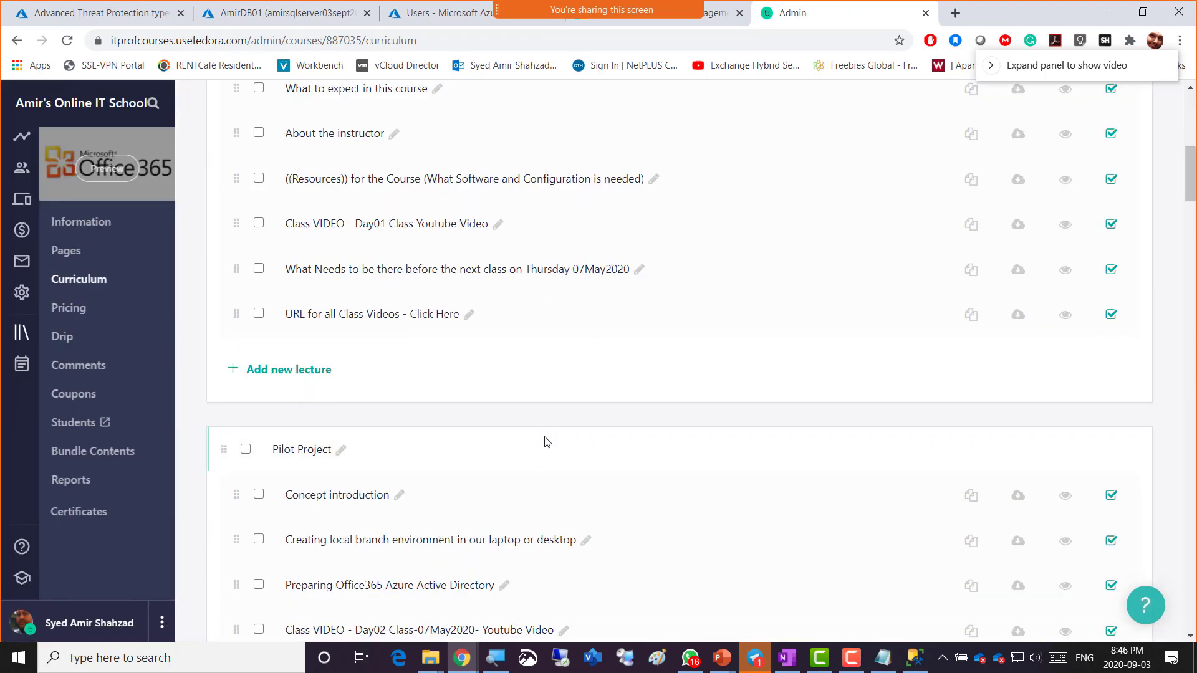
scroll(547, 442, "down", 20)
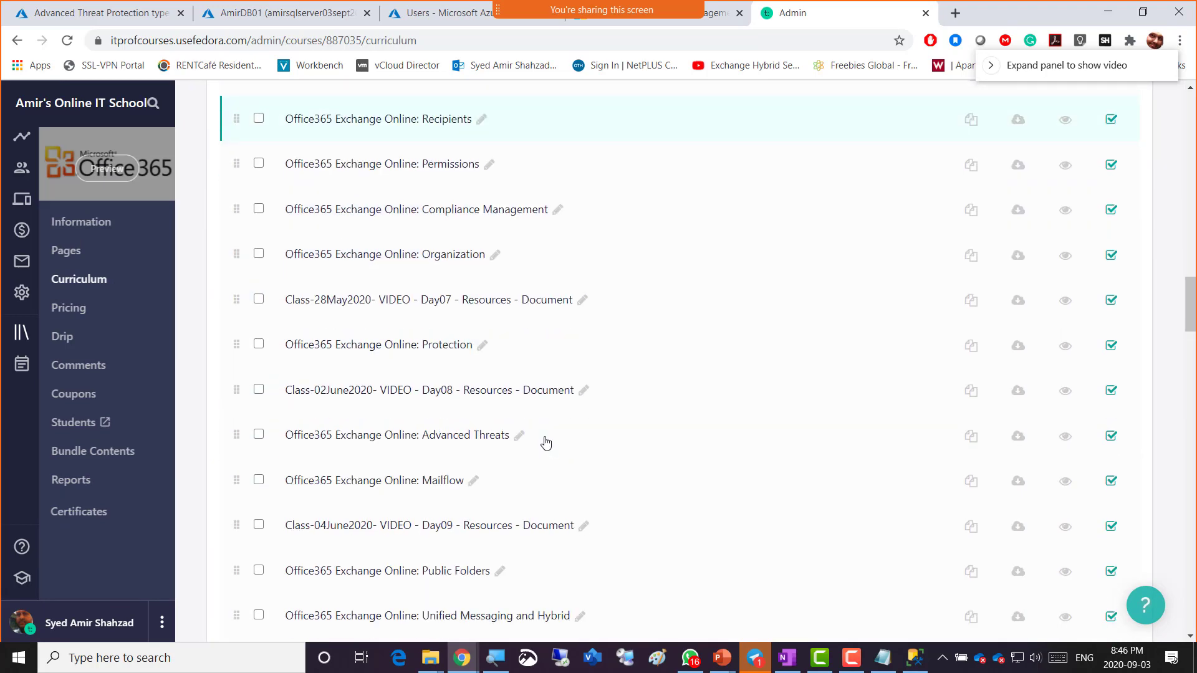
scroll(546, 443, "down", 20)
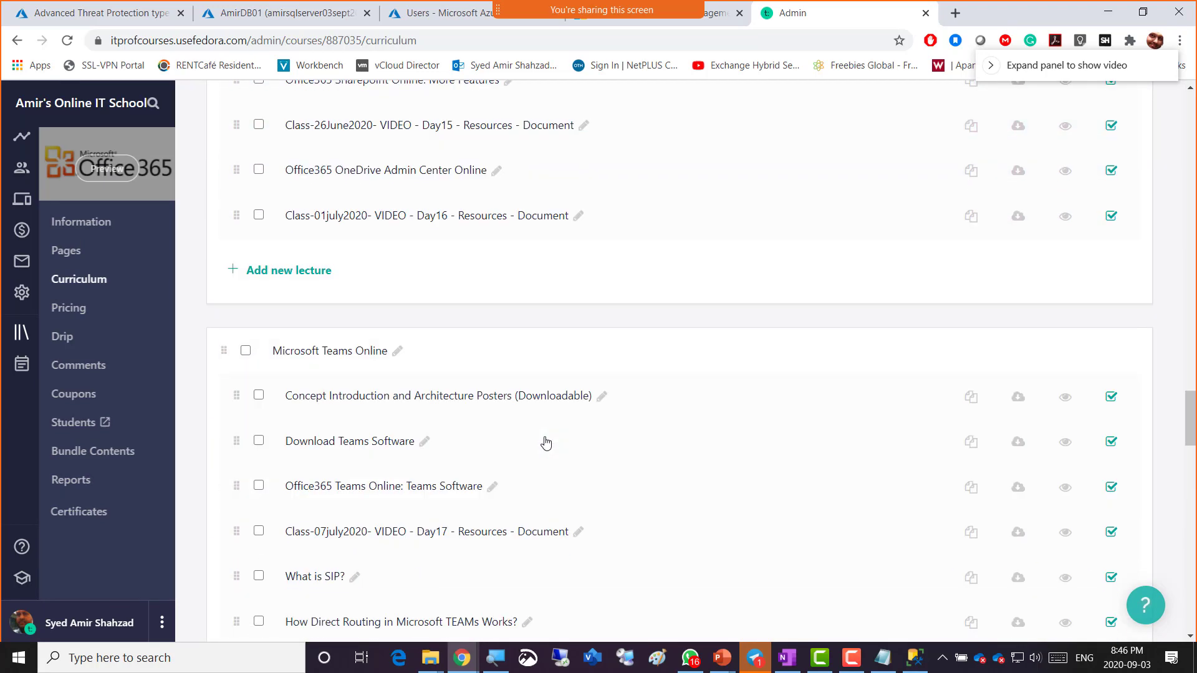
scroll(546, 443, "down", 15)
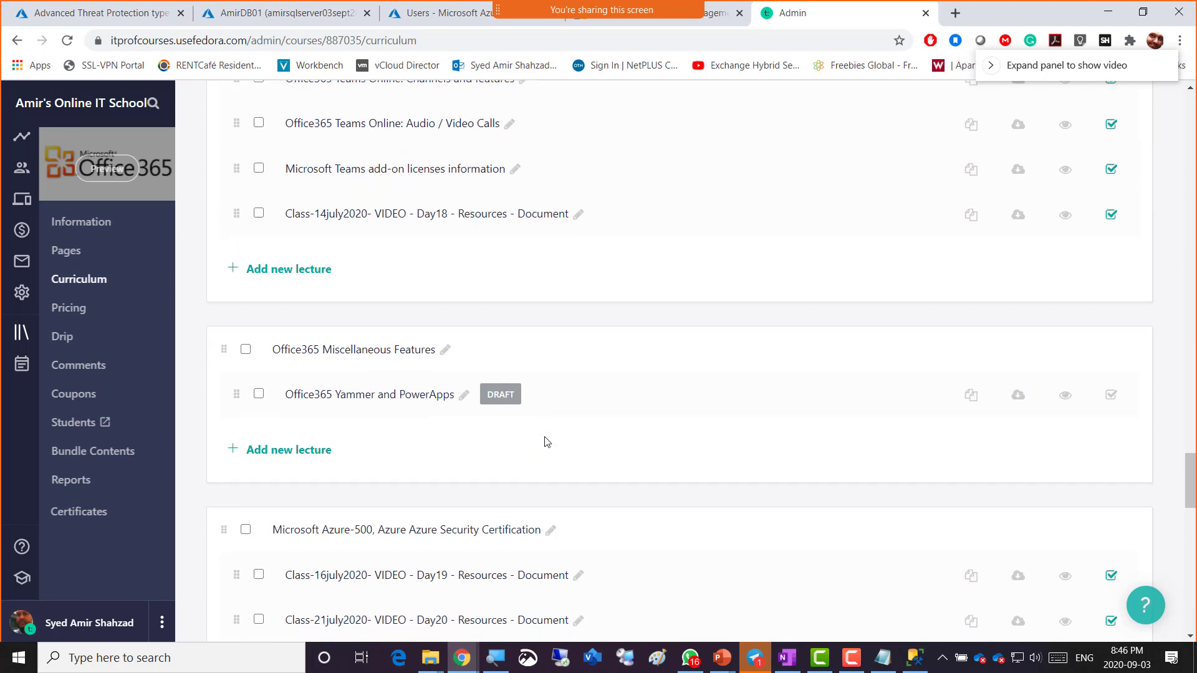
scroll(547, 442, "down", 6)
scroll(547, 442, "down", 7)
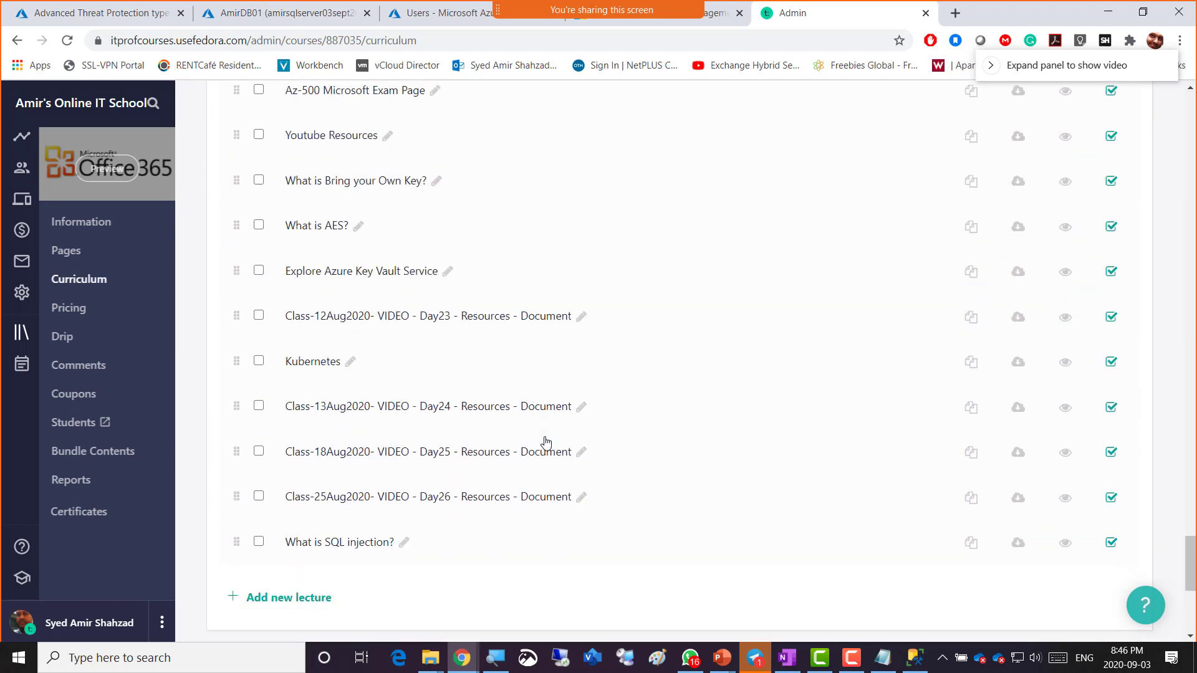
left_click(304, 546)
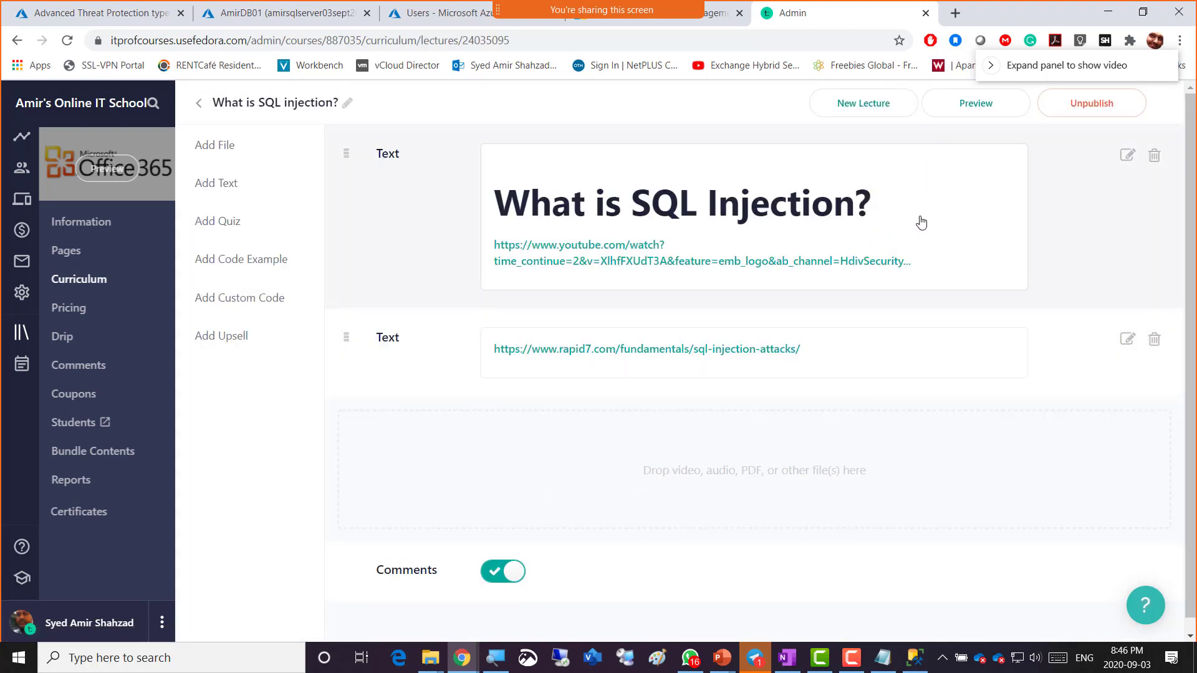
scroll(919, 221, "down", 1)
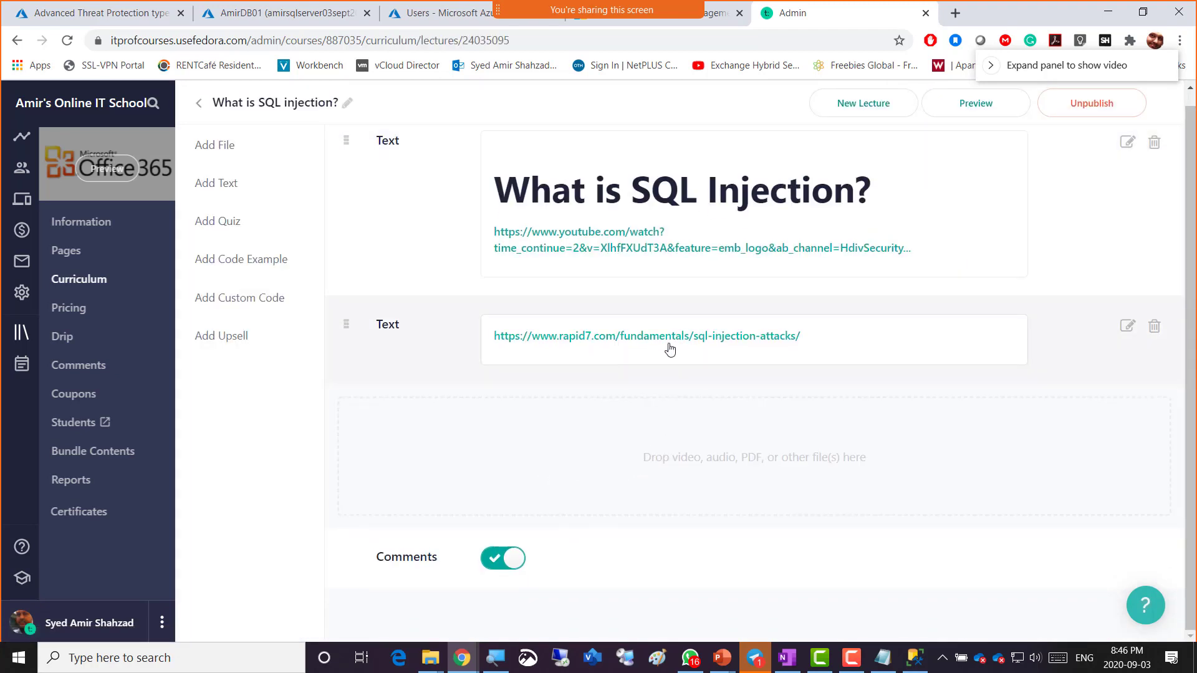
Step: Open the Rapid7 SQL Injection Attacks article from the lecture and scroll through it
left_click(688, 338)
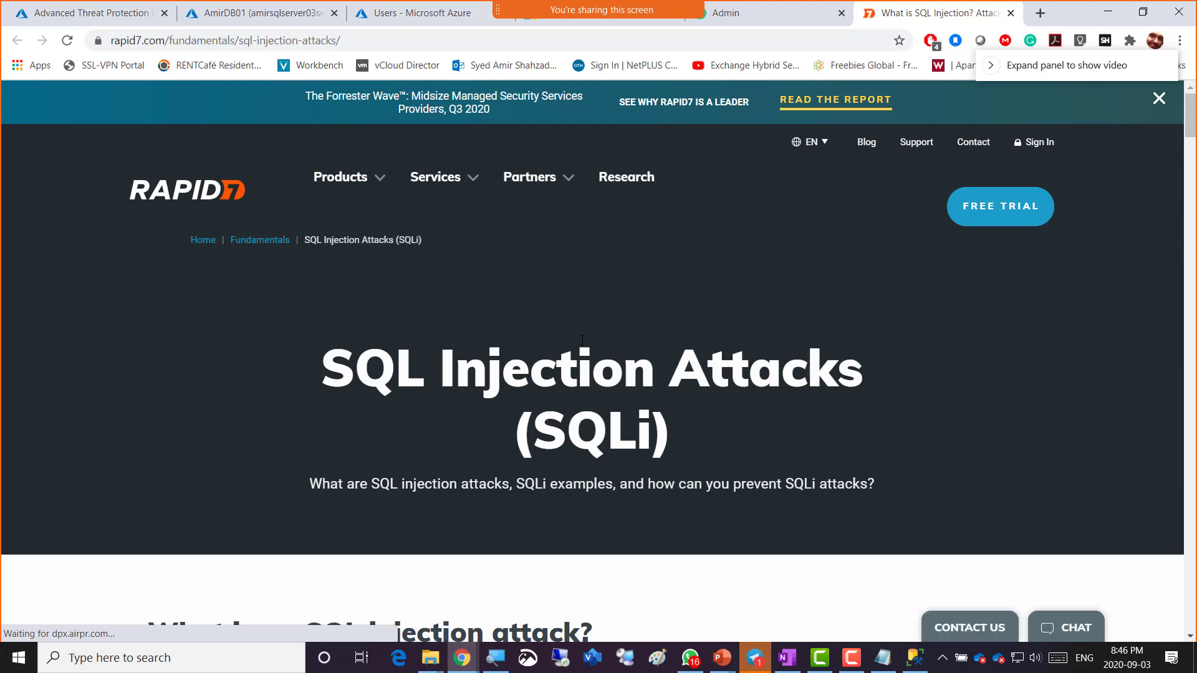
scroll(580, 342, "down", 4)
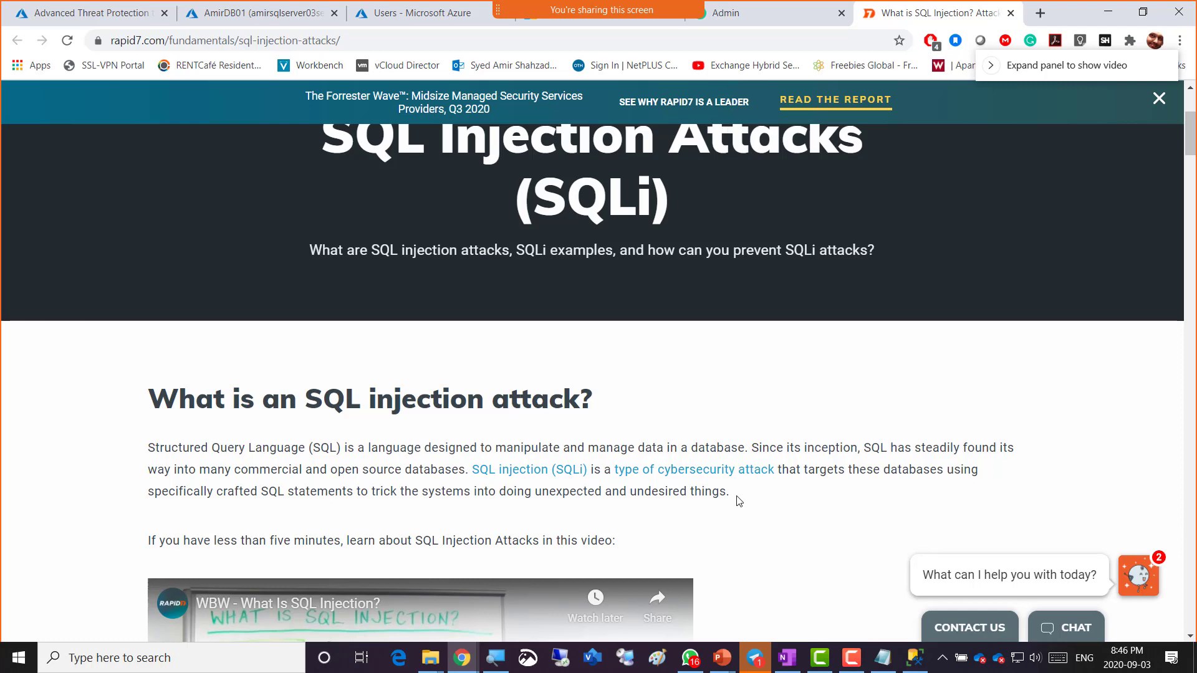
scroll(739, 502, "down", 3)
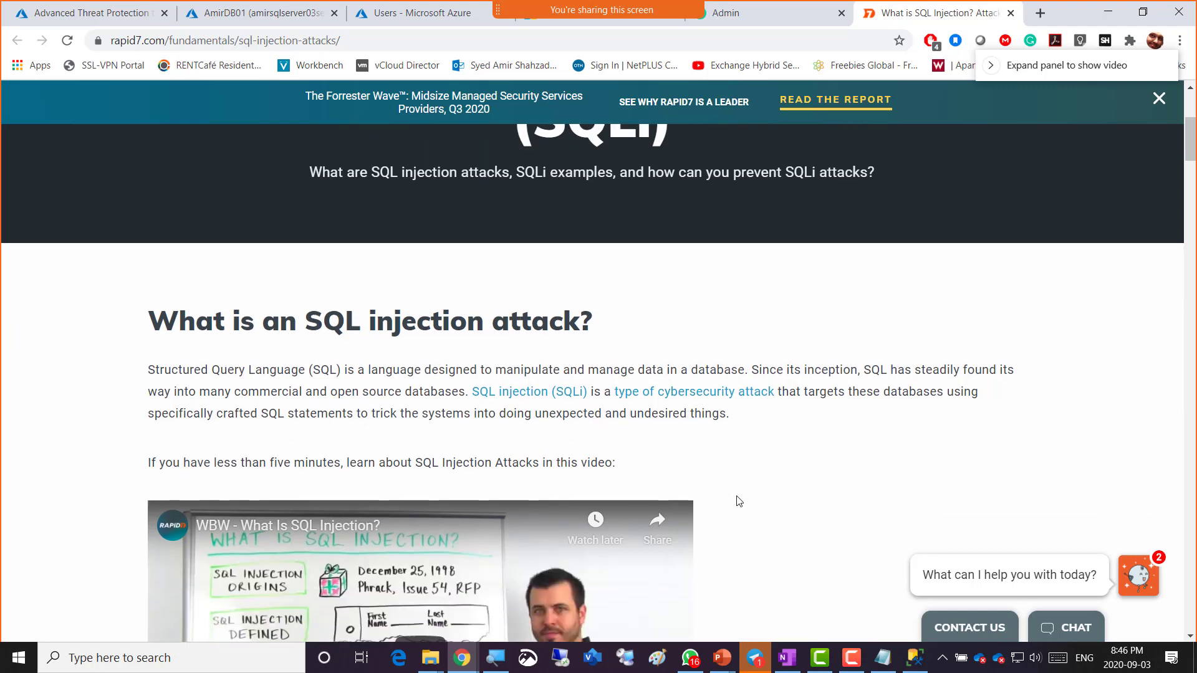
scroll(738, 502, "down", 1)
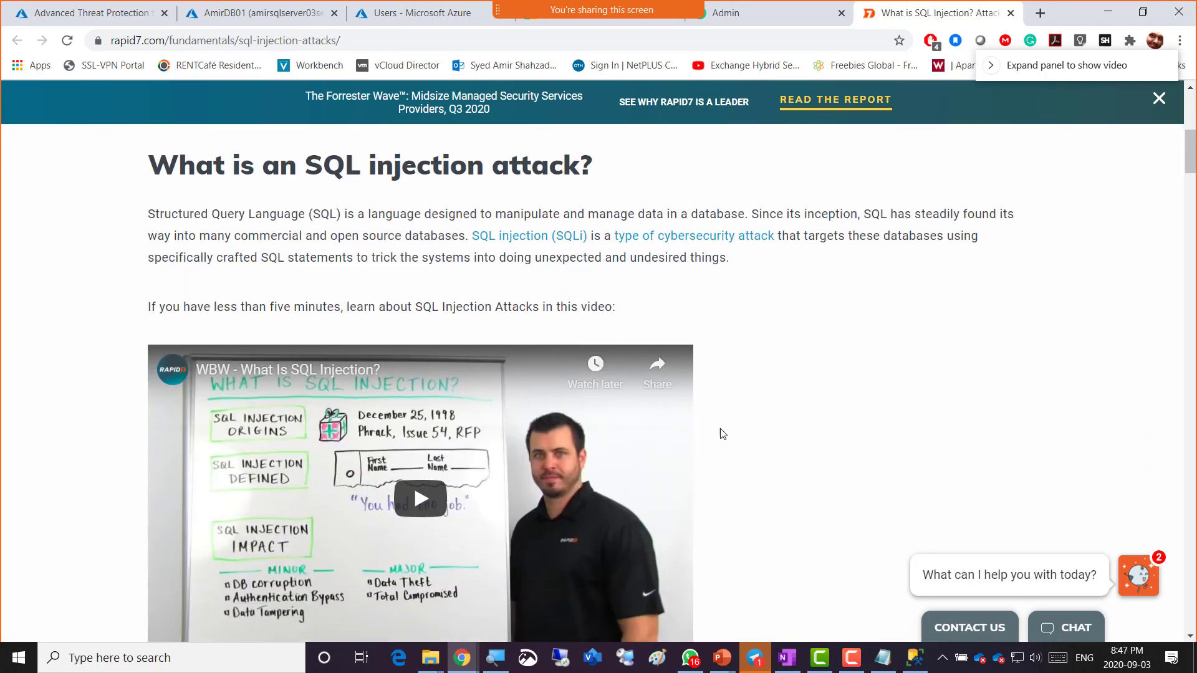
scroll(836, 409, "down", 4)
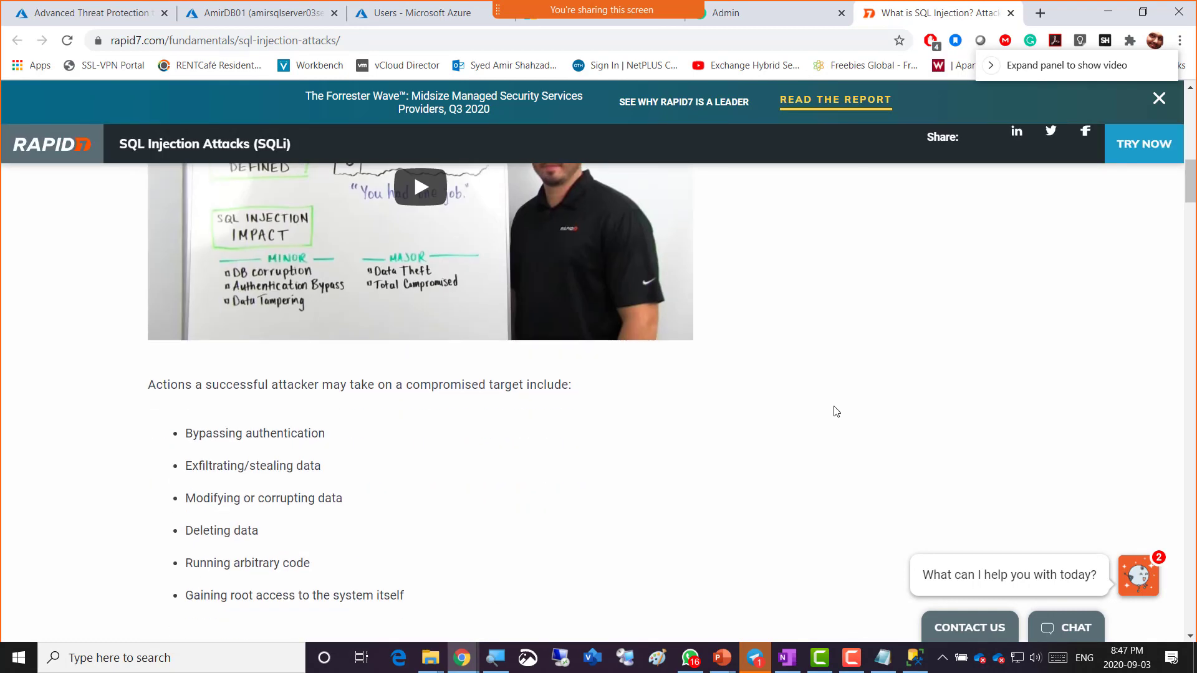
Step: Copy the Rapid7 article's page address from the address bar
left_click(360, 43)
key("ctrl+a")
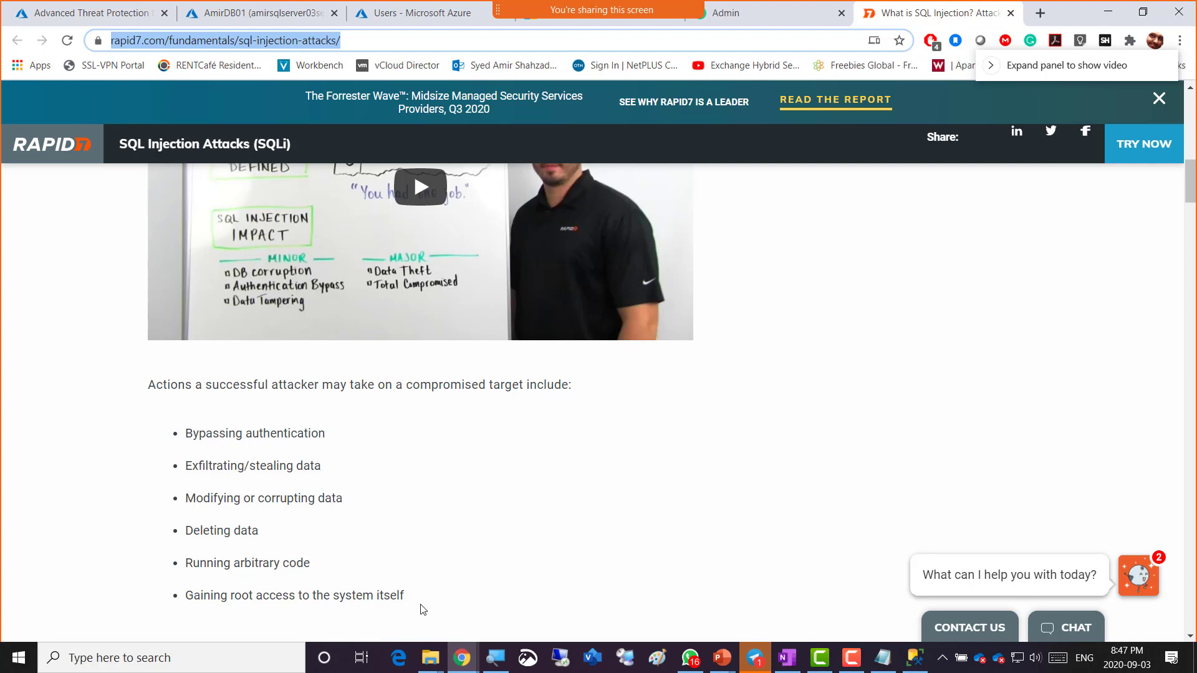
right_click(231, 42)
left_click(283, 145)
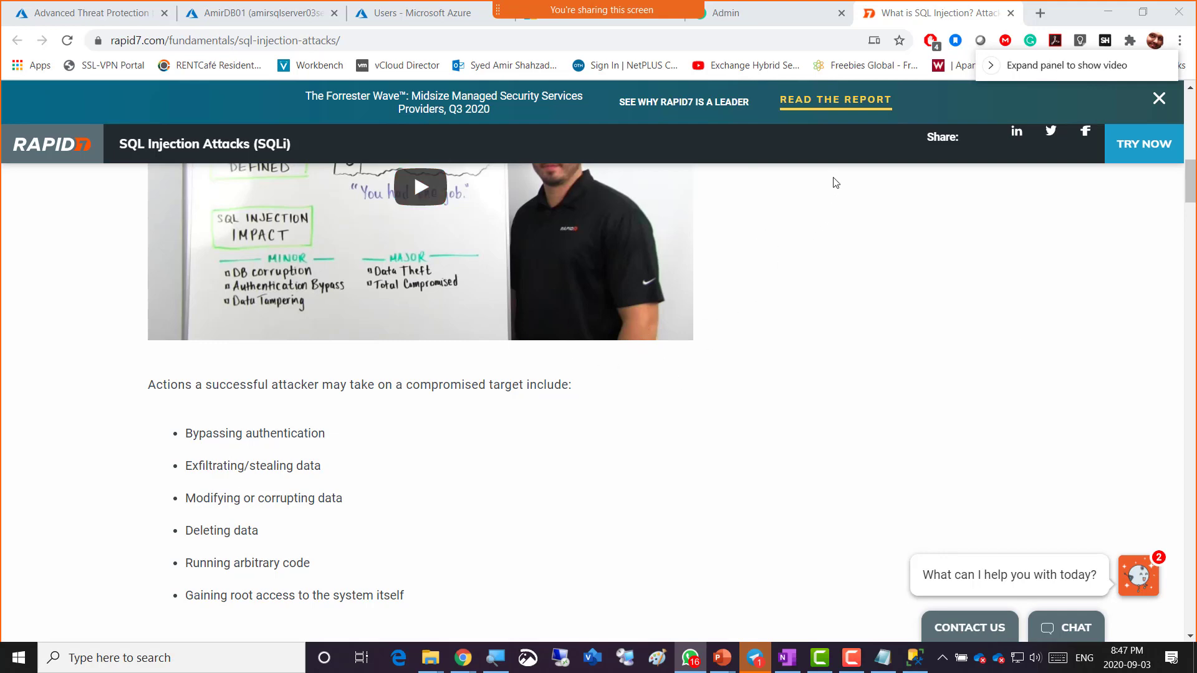
scroll(823, 162, "up", 2)
Step: From the lecture's first text block, open the linked 'What is SQL Injection?' YouTube video
left_click(760, 18)
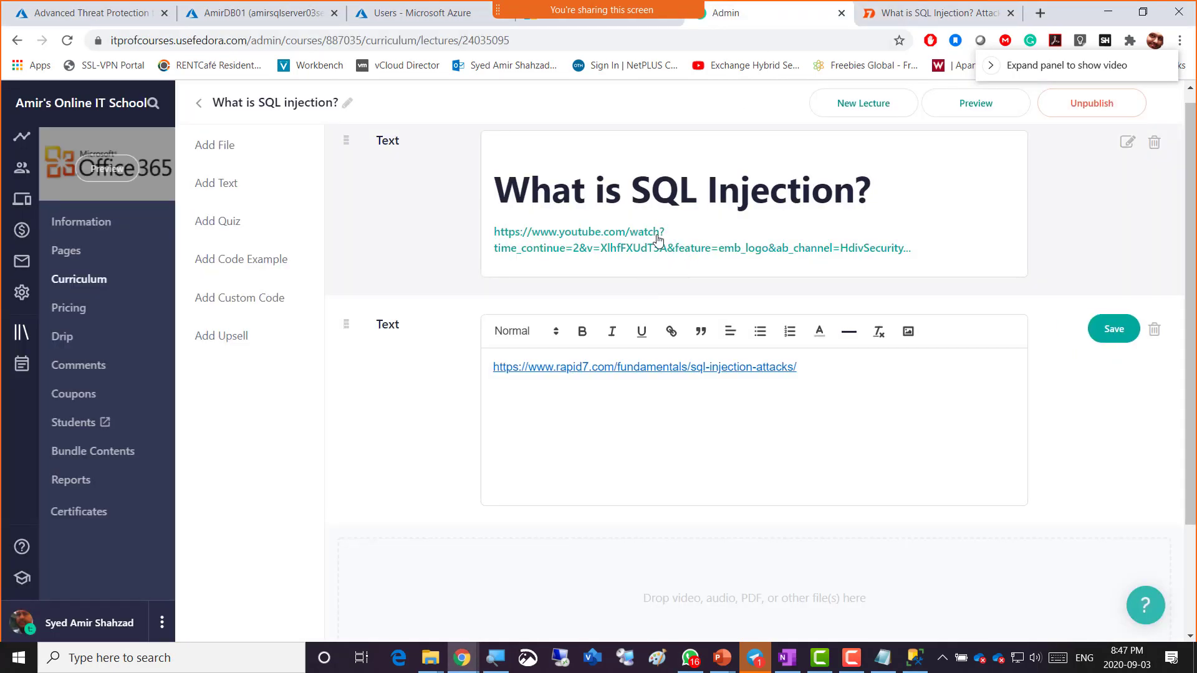
left_click(880, 187)
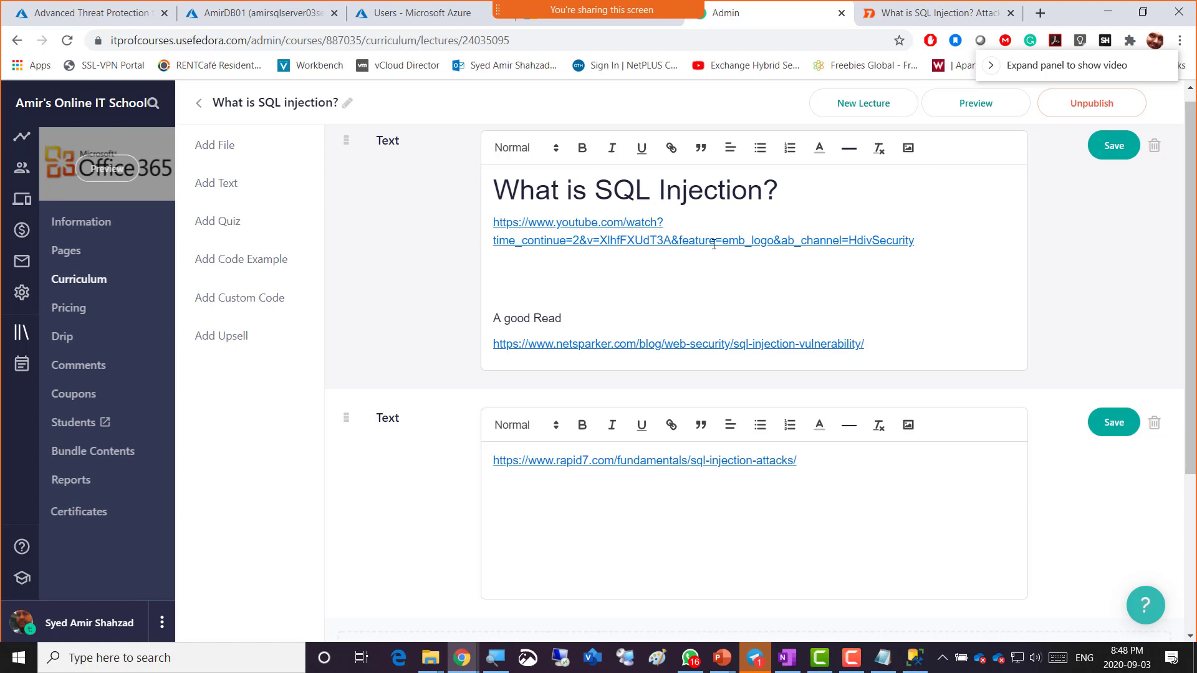
left_click(602, 222)
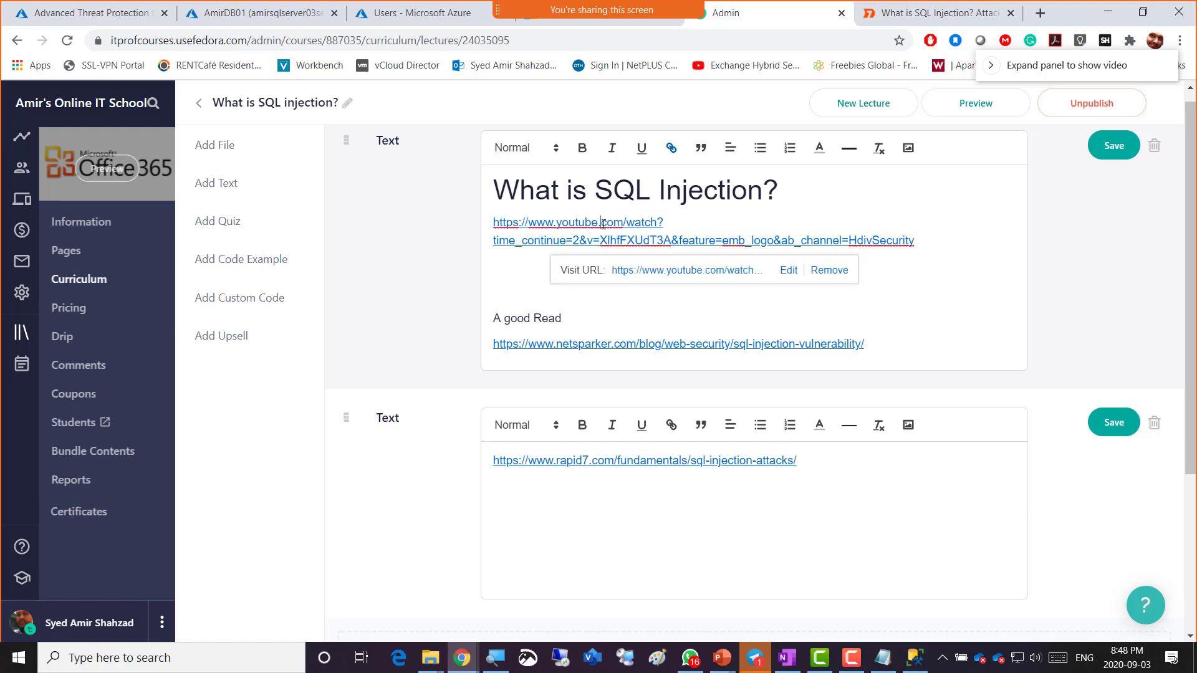
left_click(660, 274)
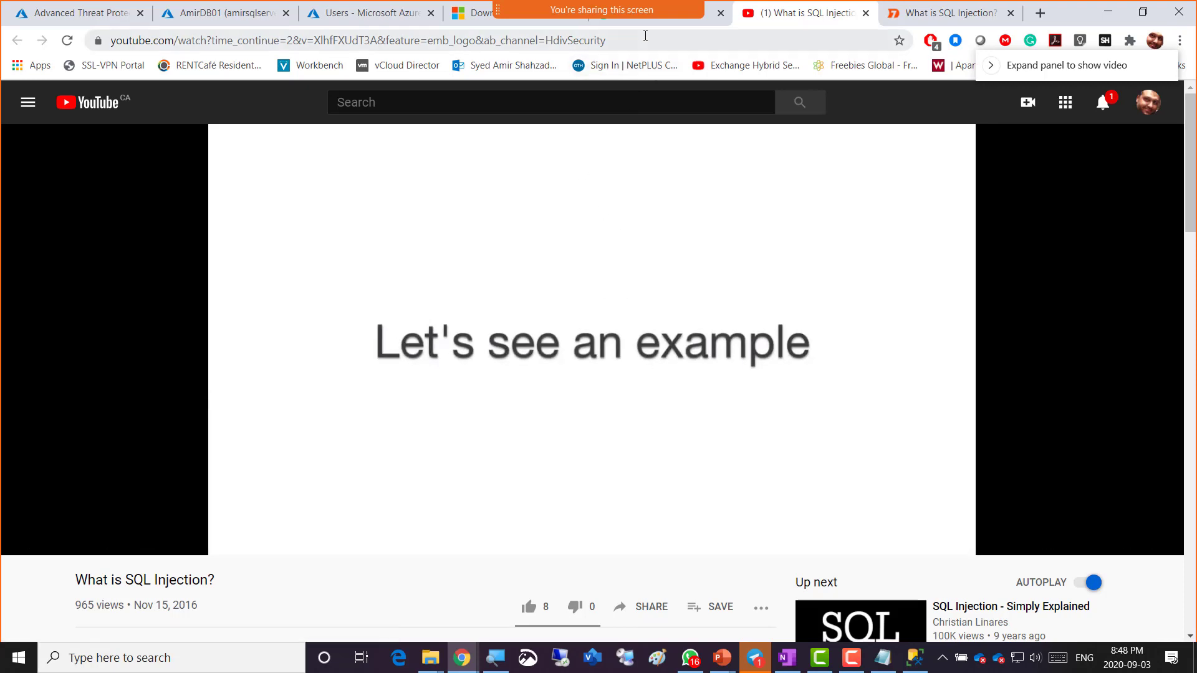
Step: Pause the video at 0:42 on the username-and-password account lookup query
left_click(646, 35)
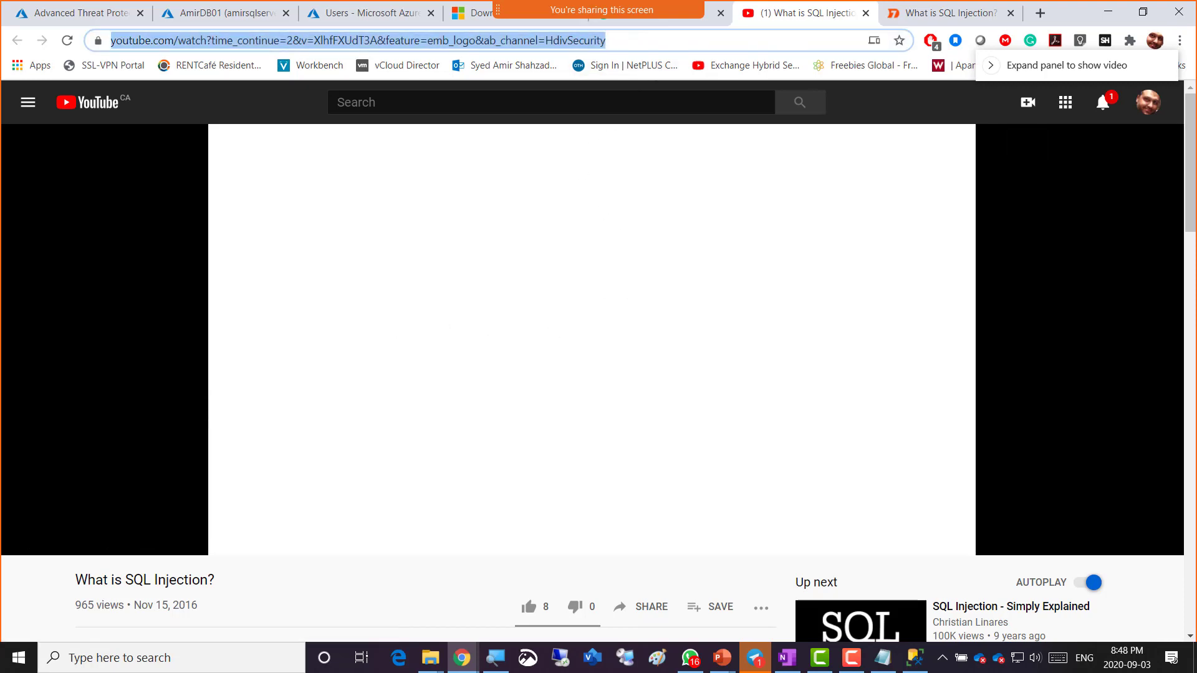
key("alt+Tab")
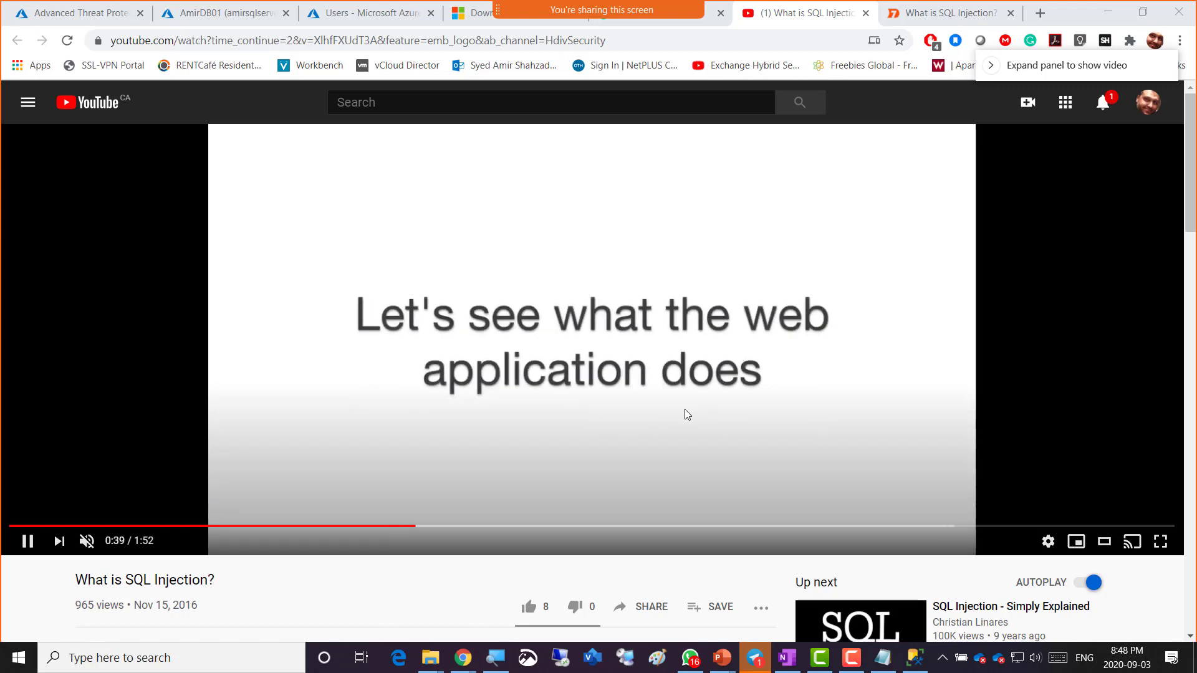
left_click(925, 429)
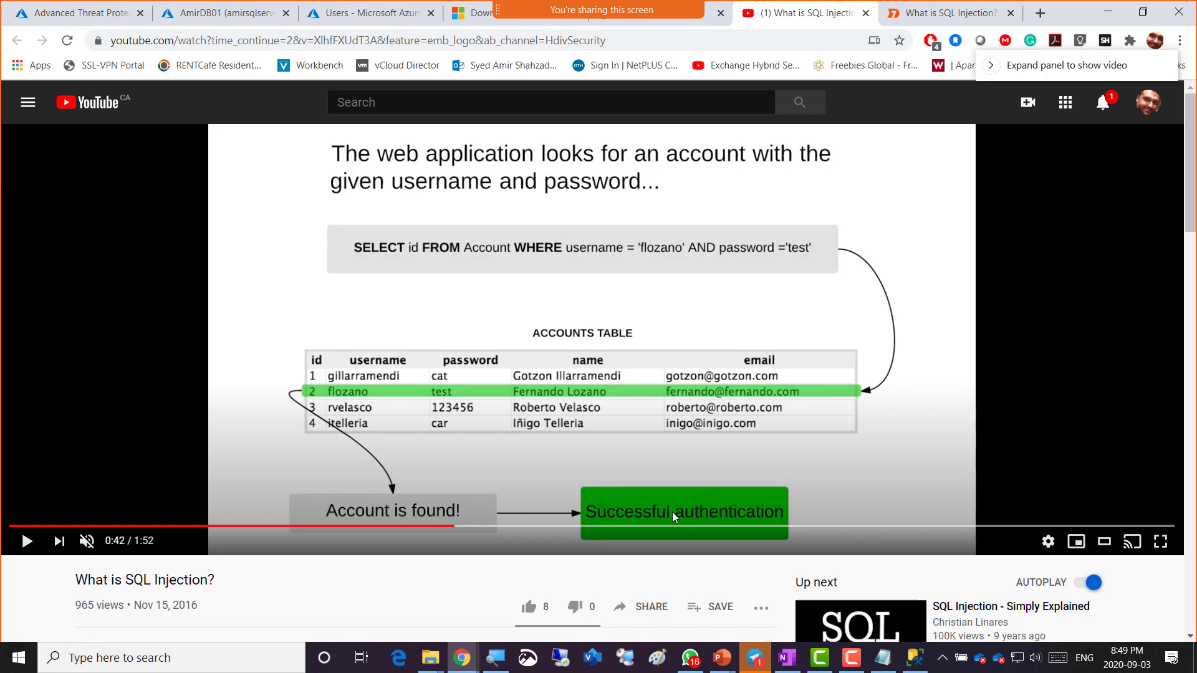
Step: Play on through the injected login, pausing at 1:06 and 1:12, to the Insecure Bank dashboard
left_click(899, 310)
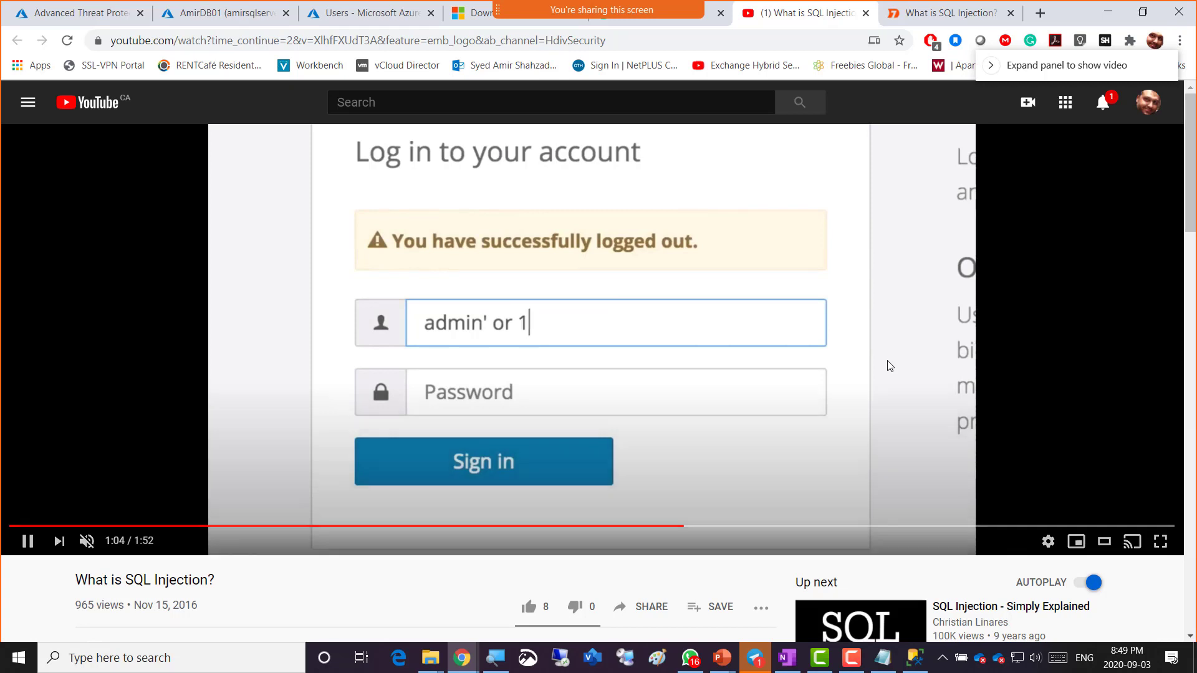
key("space")
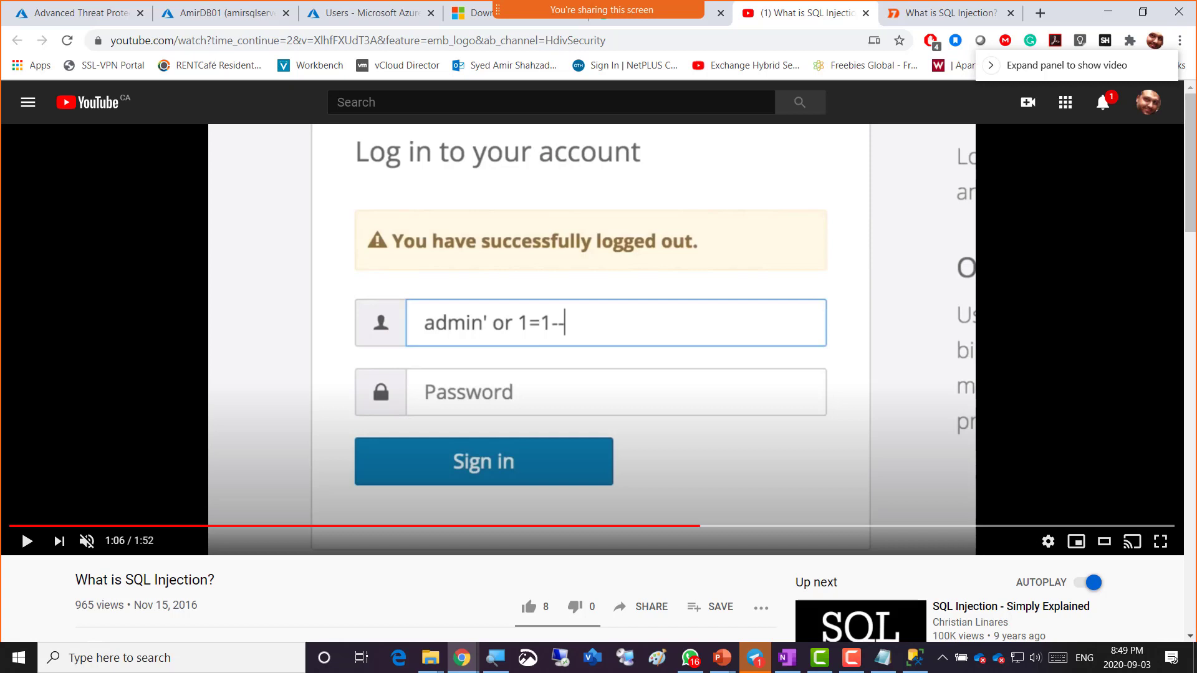
left_click(900, 365)
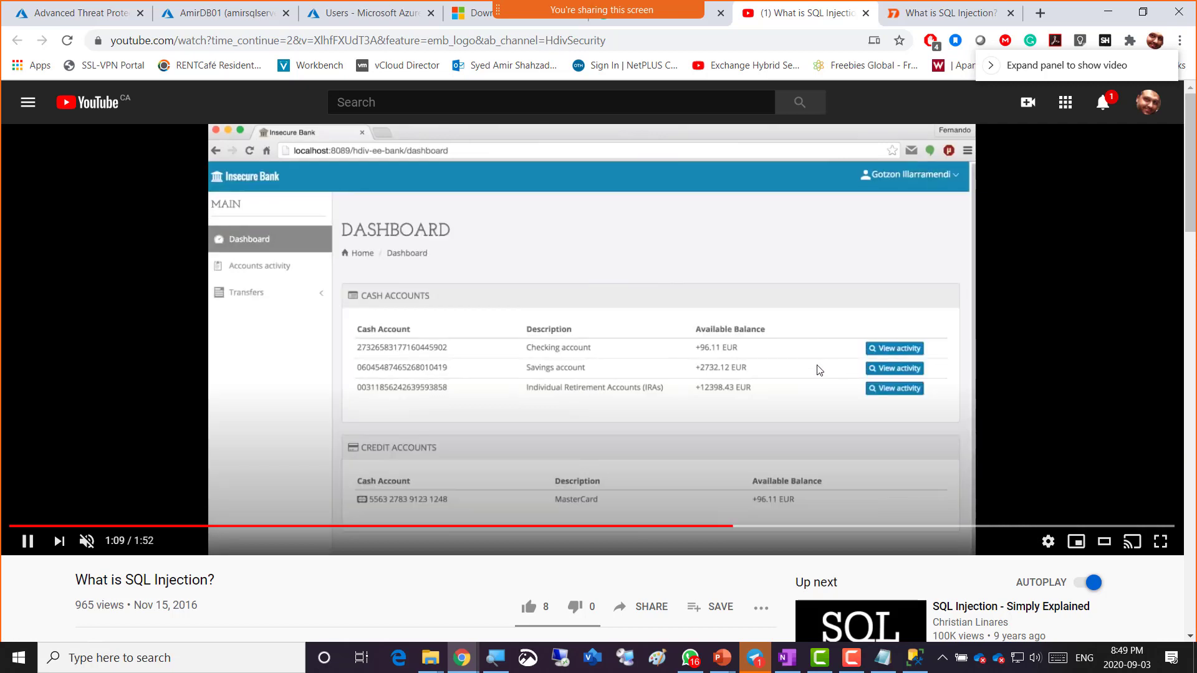
left_click(911, 449)
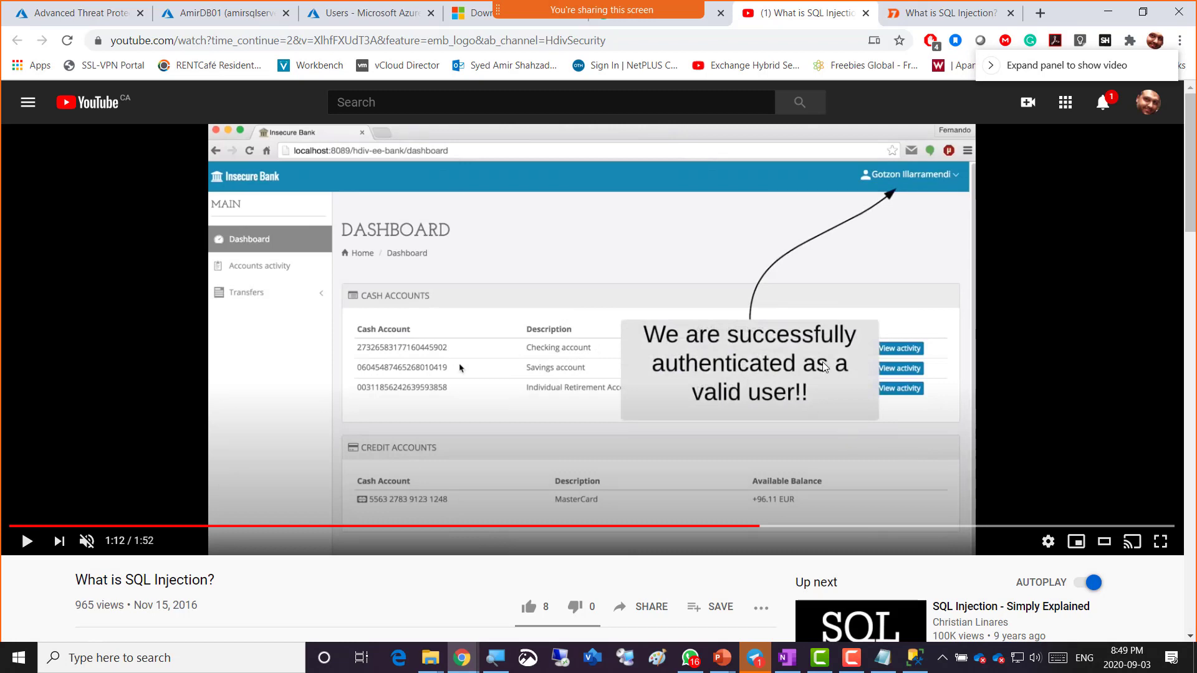
left_click(721, 258)
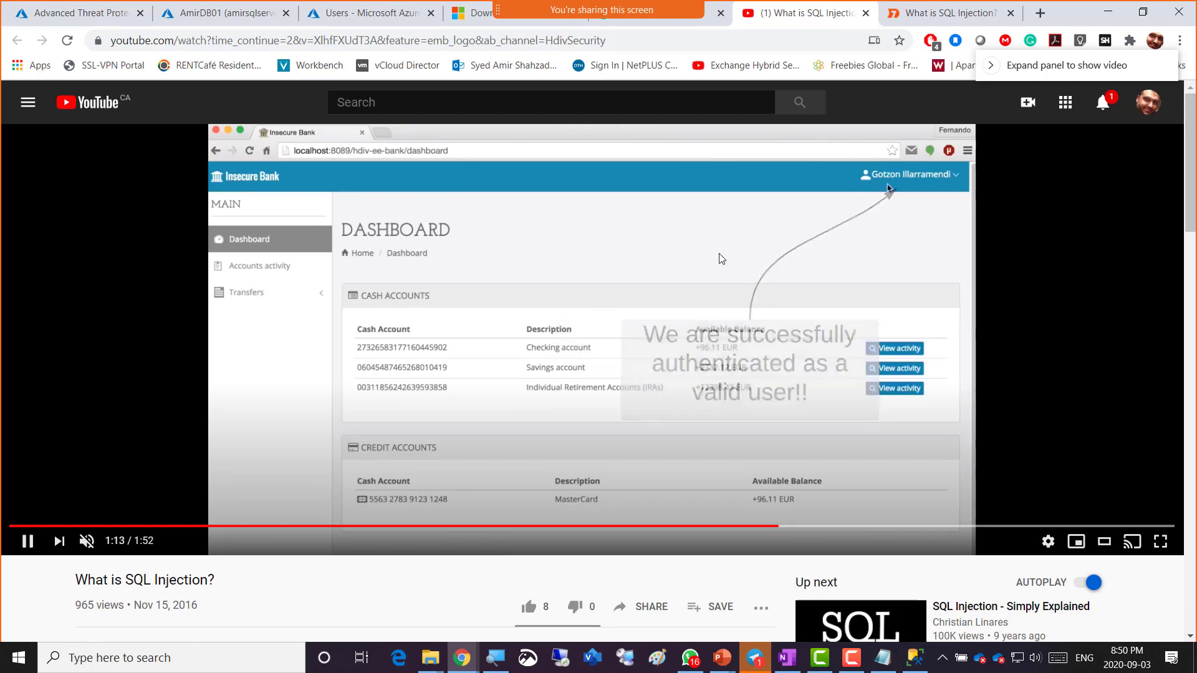
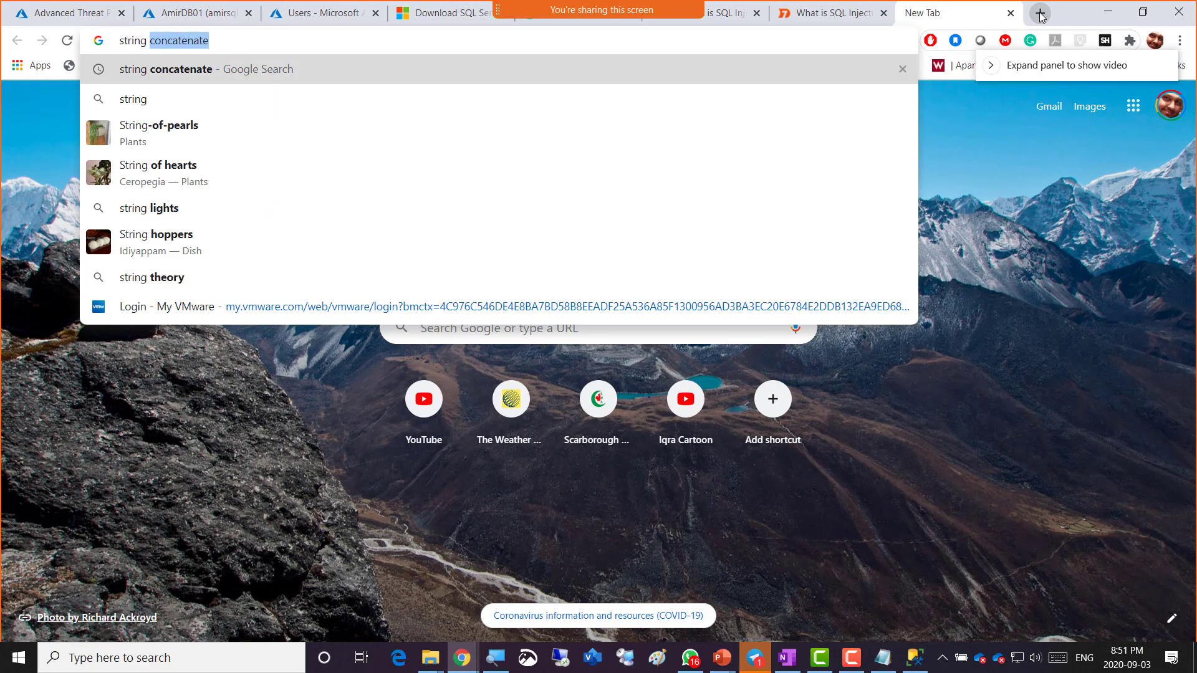
Step: Search Google for 'string concatenate', expand and highlight 'What is string concatenation?', then go to the Rapid7 article
key("Return")
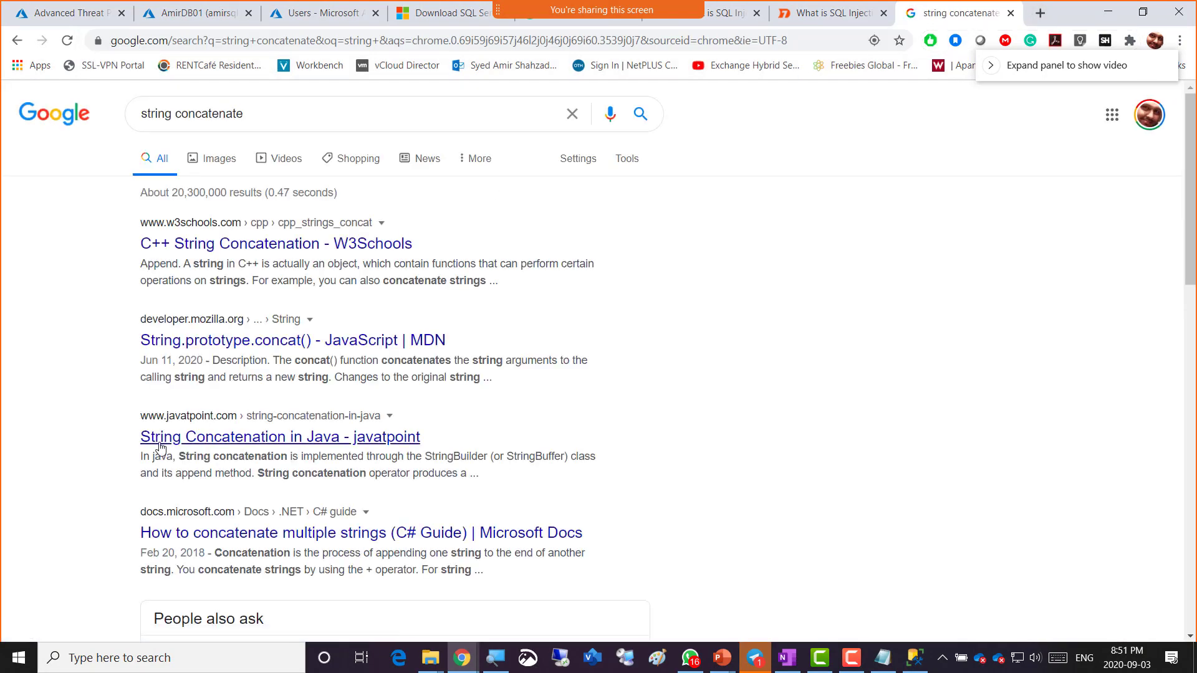
scroll(150, 461, "down", 3)
left_click(175, 422)
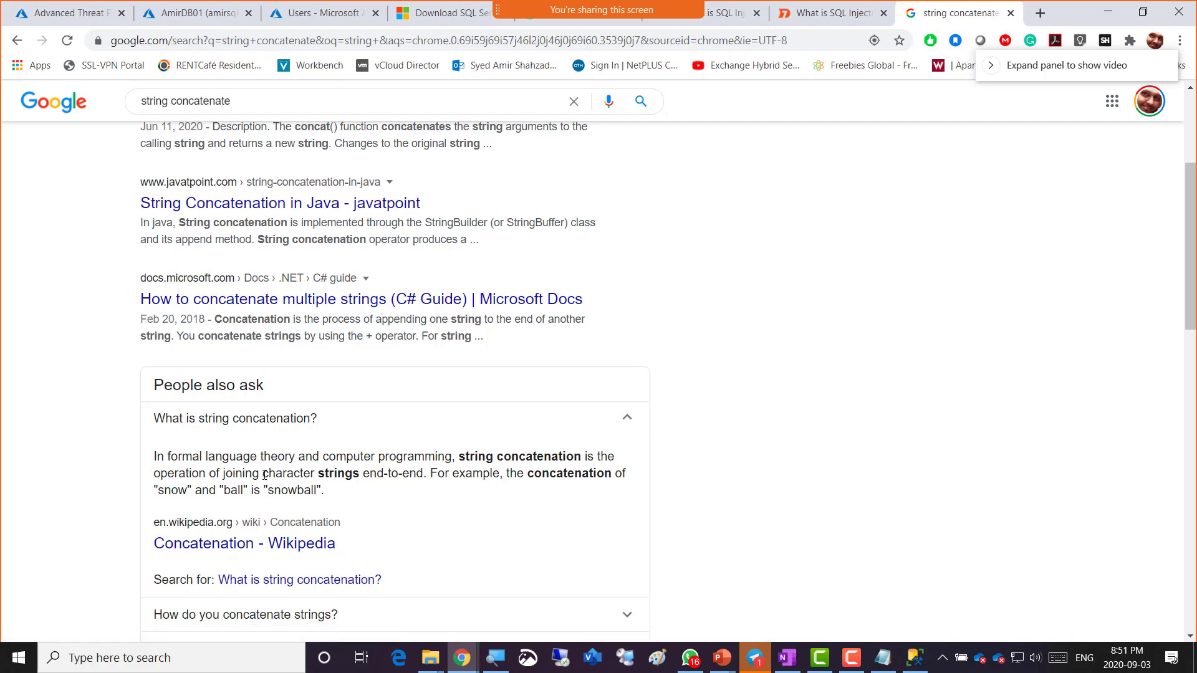
left_click_drag(222, 474, 325, 489)
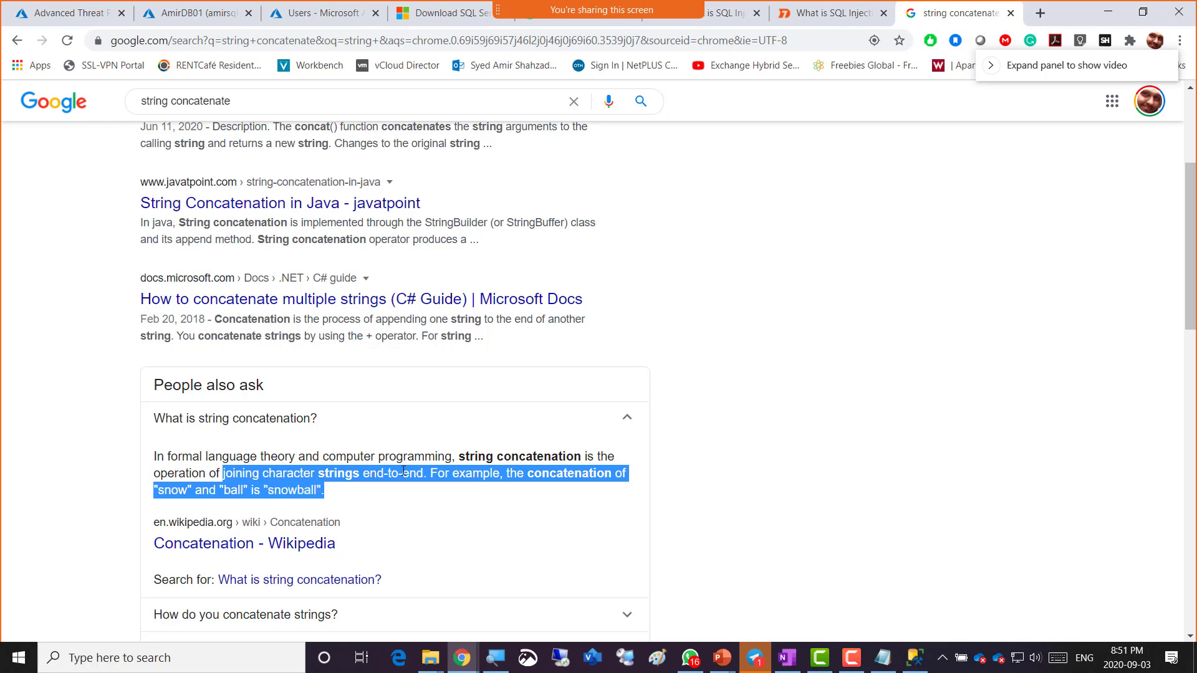
left_click(464, 474)
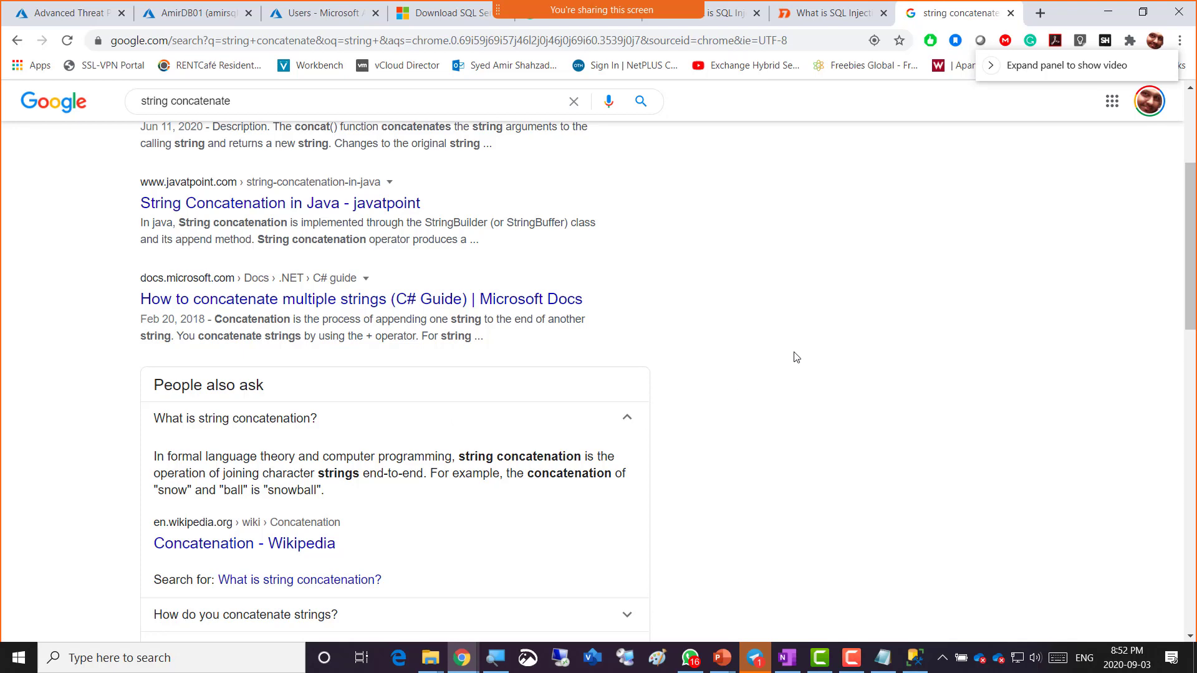
left_click(815, 15)
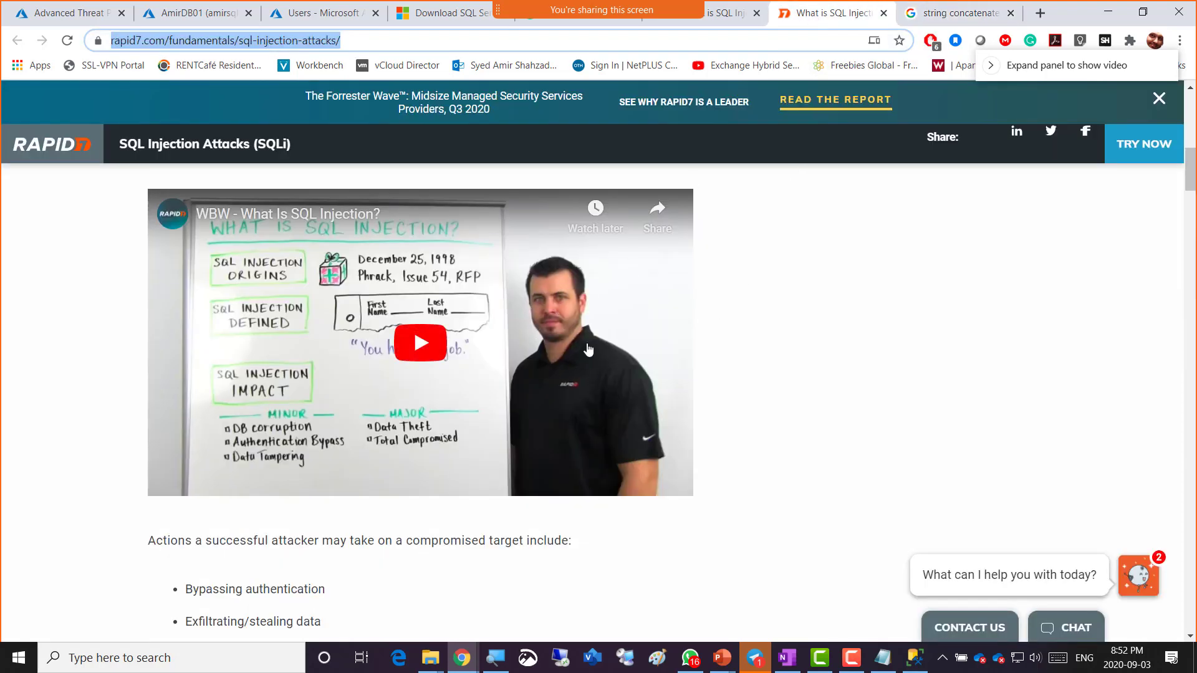
Step: Revisit the string concatenate results and the 'What is SQL Injection?' video, then return to the Azure database tab
left_click(977, 15)
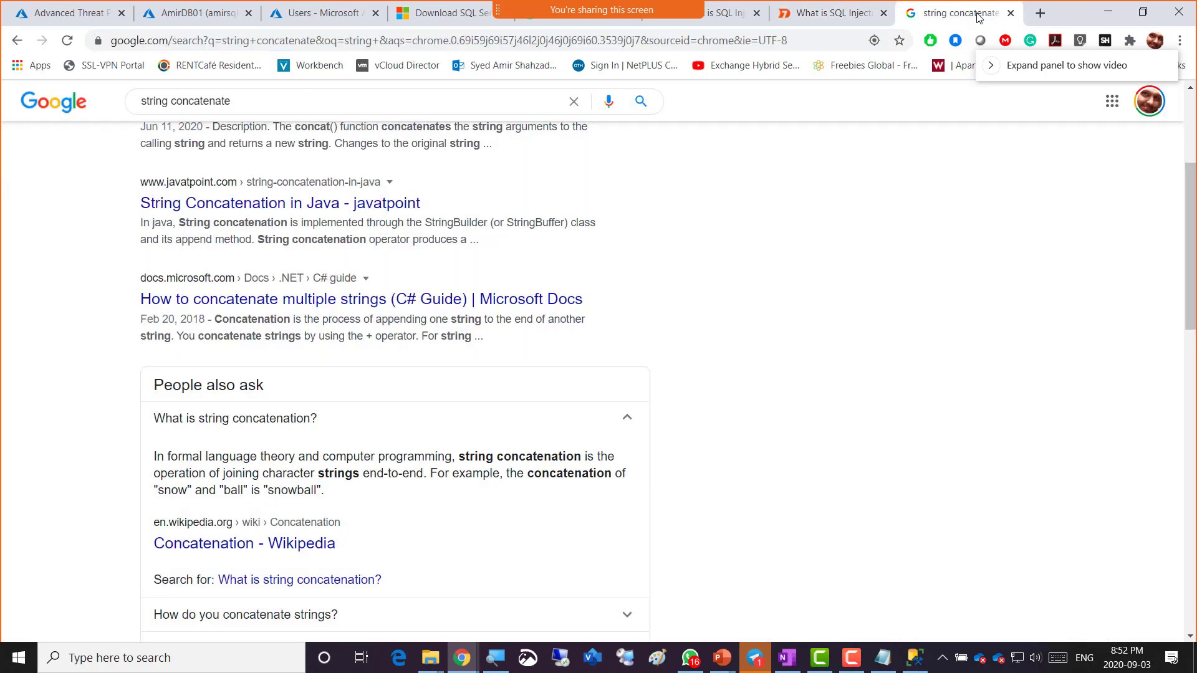
left_click(736, 20)
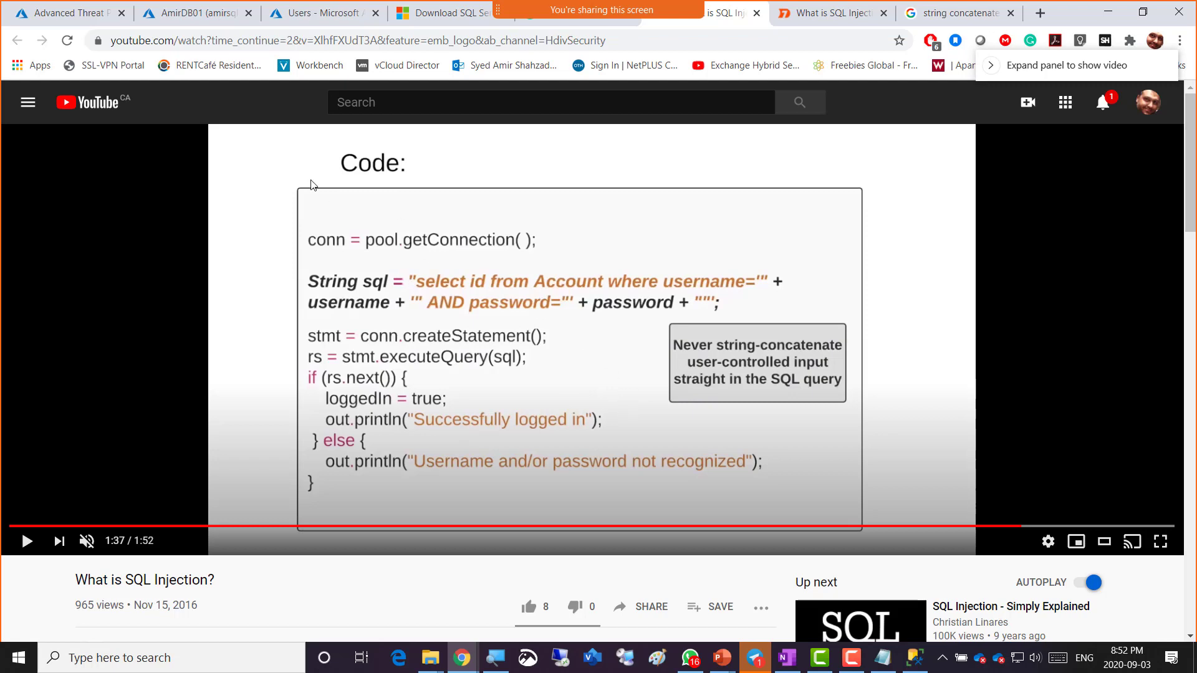
left_click(177, 15)
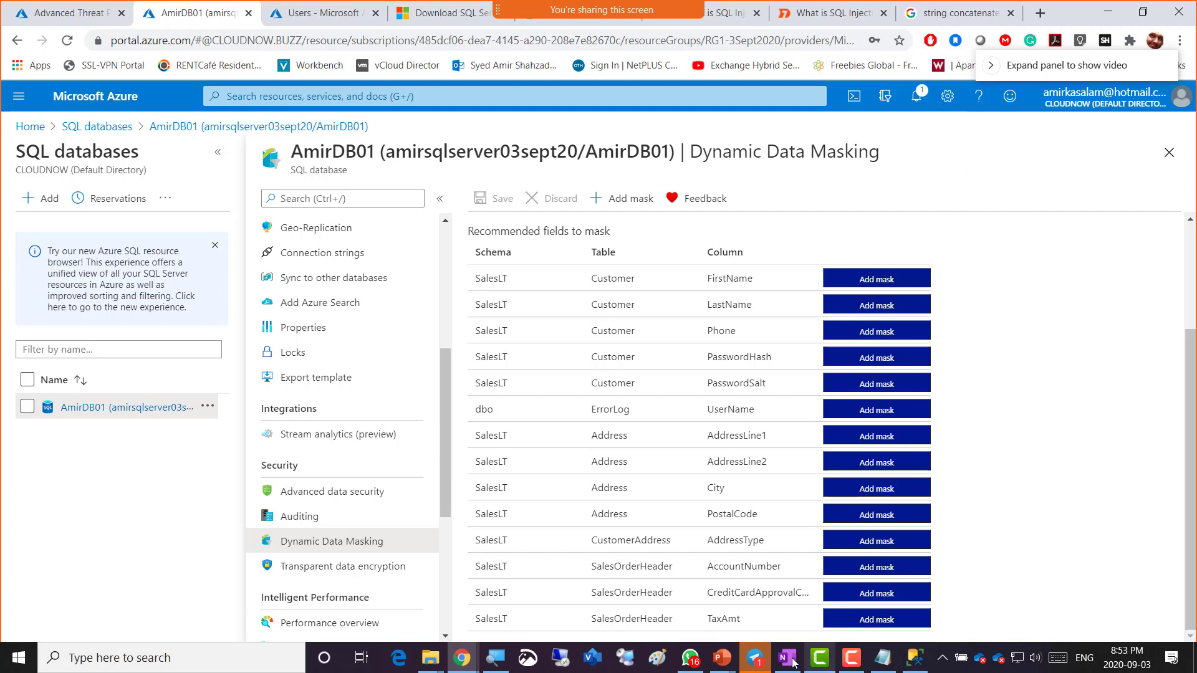
Step: Review the SQL injection alert descriptions in Advanced Threat Protection types and keep All selected
mouse_move(725, 667)
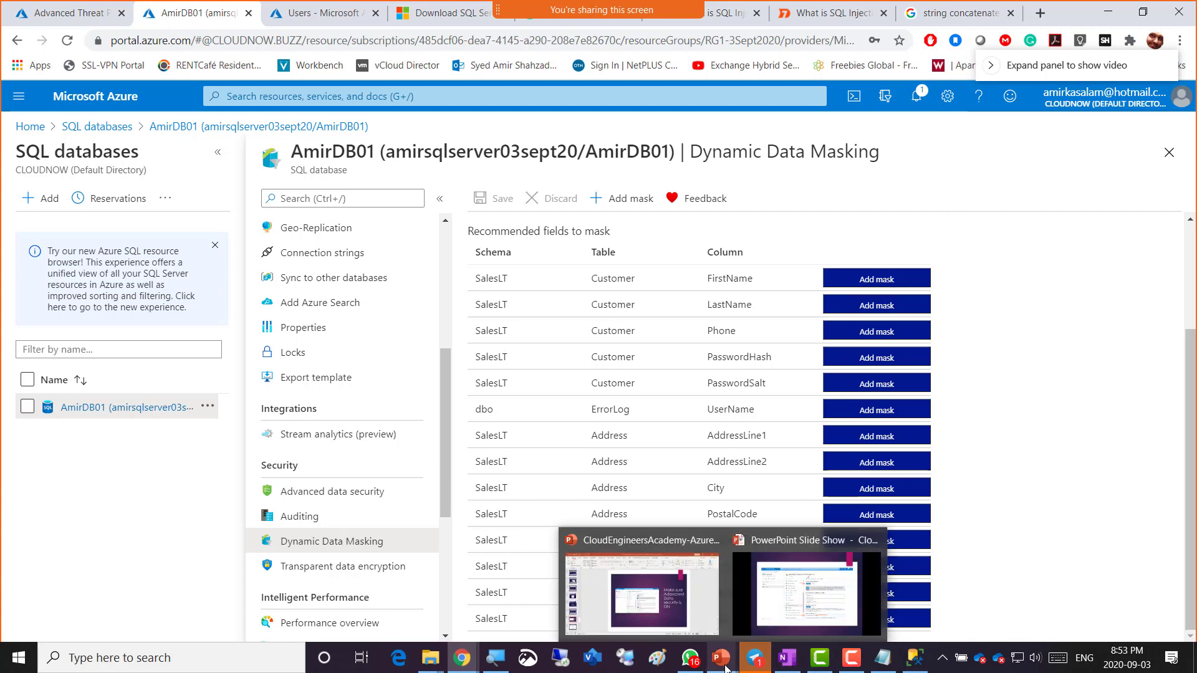
left_click(56, 14)
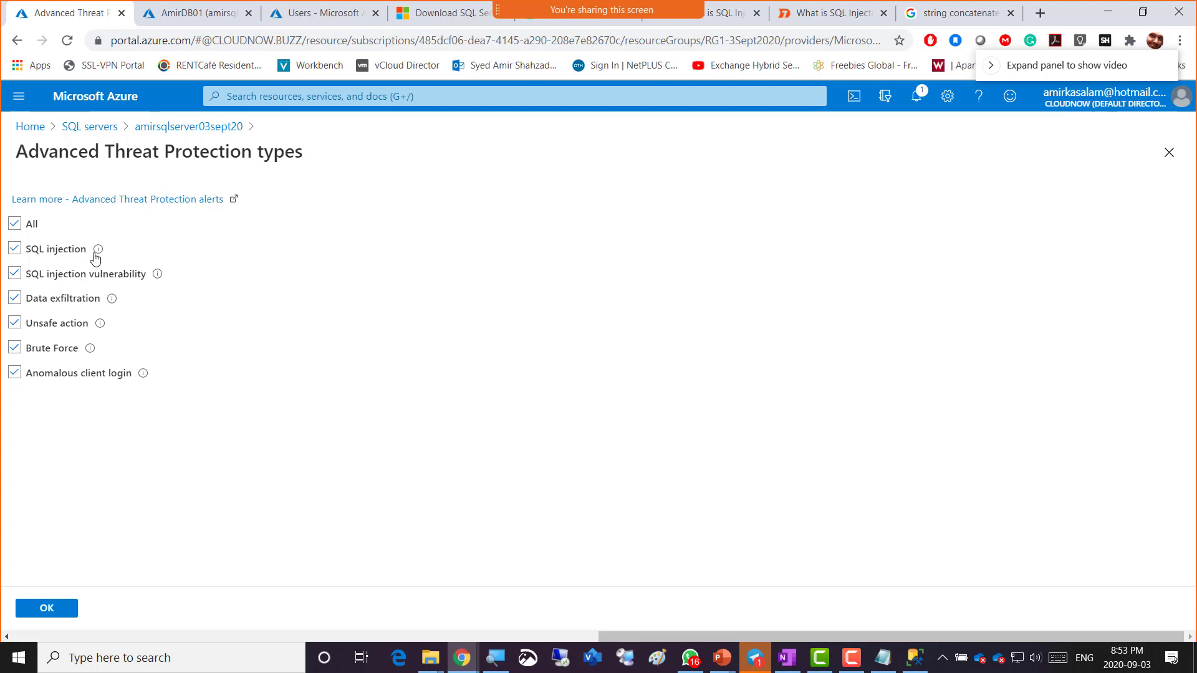
mouse_move(99, 250)
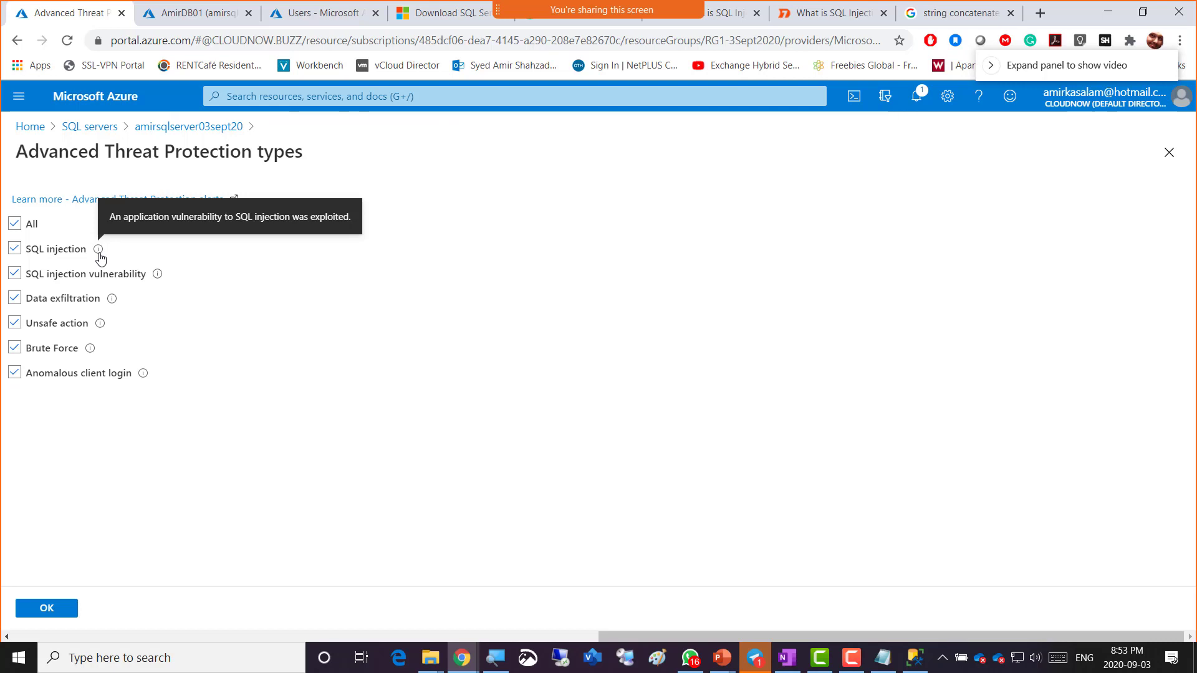
mouse_move(156, 280)
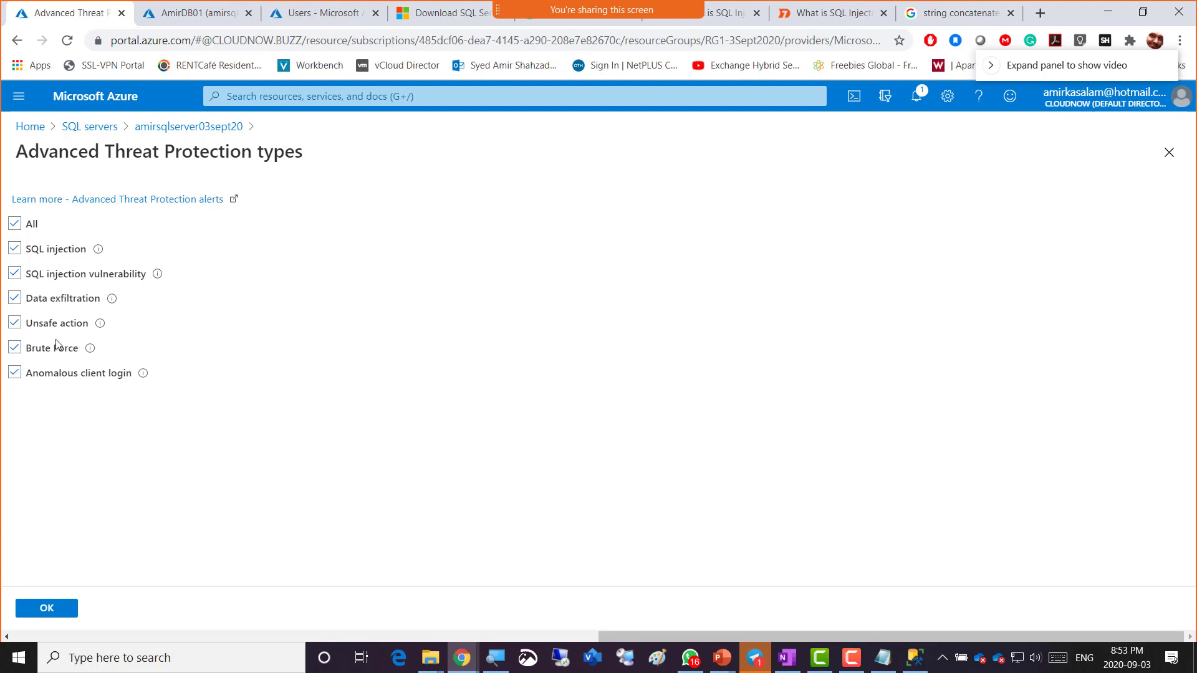
left_click(47, 605)
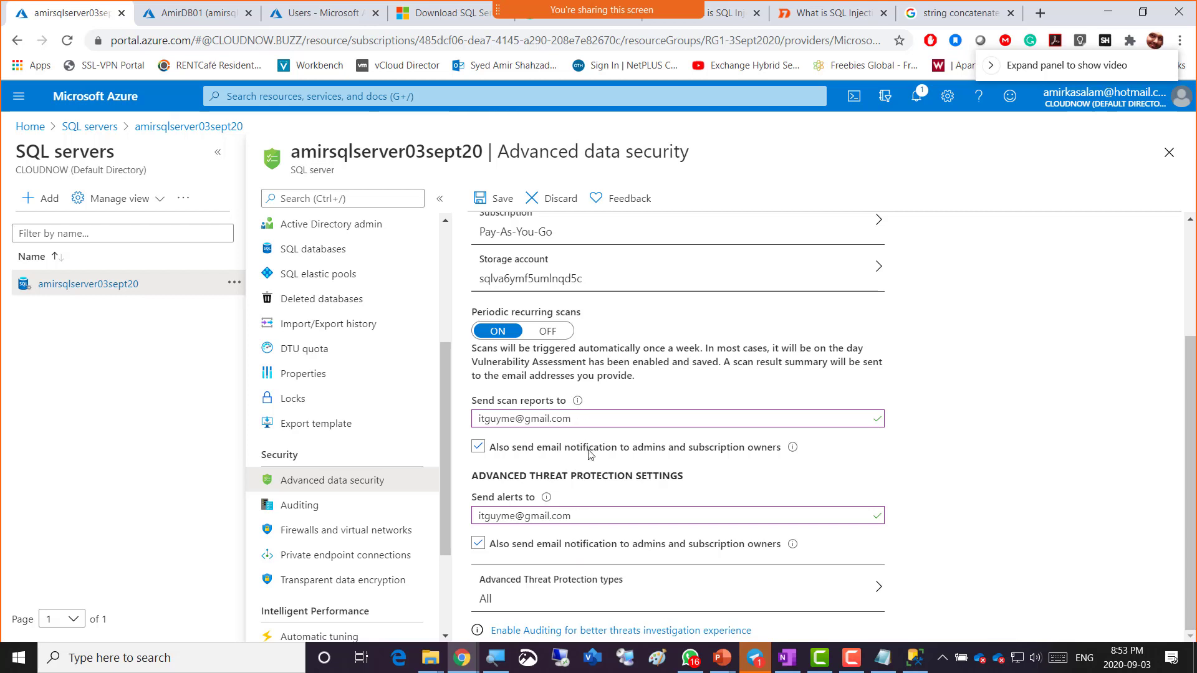
Step: Save the server's Advanced data security settings and follow the save in notifications
scroll(626, 412, "up", 3)
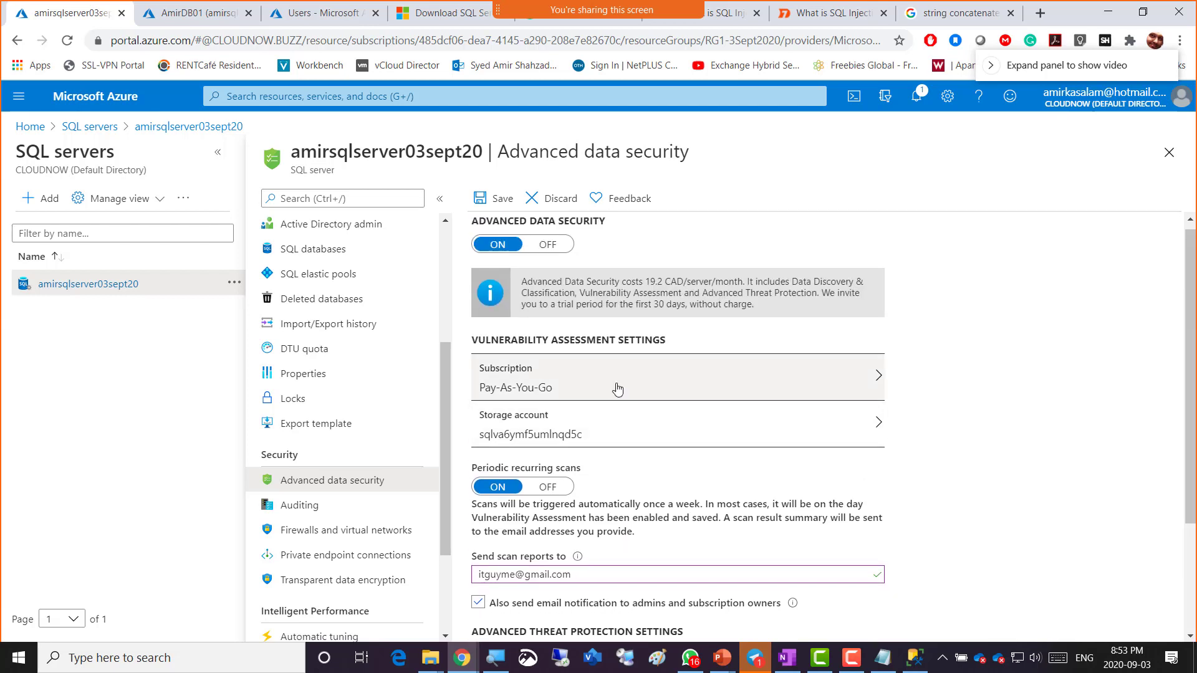
left_click(493, 198)
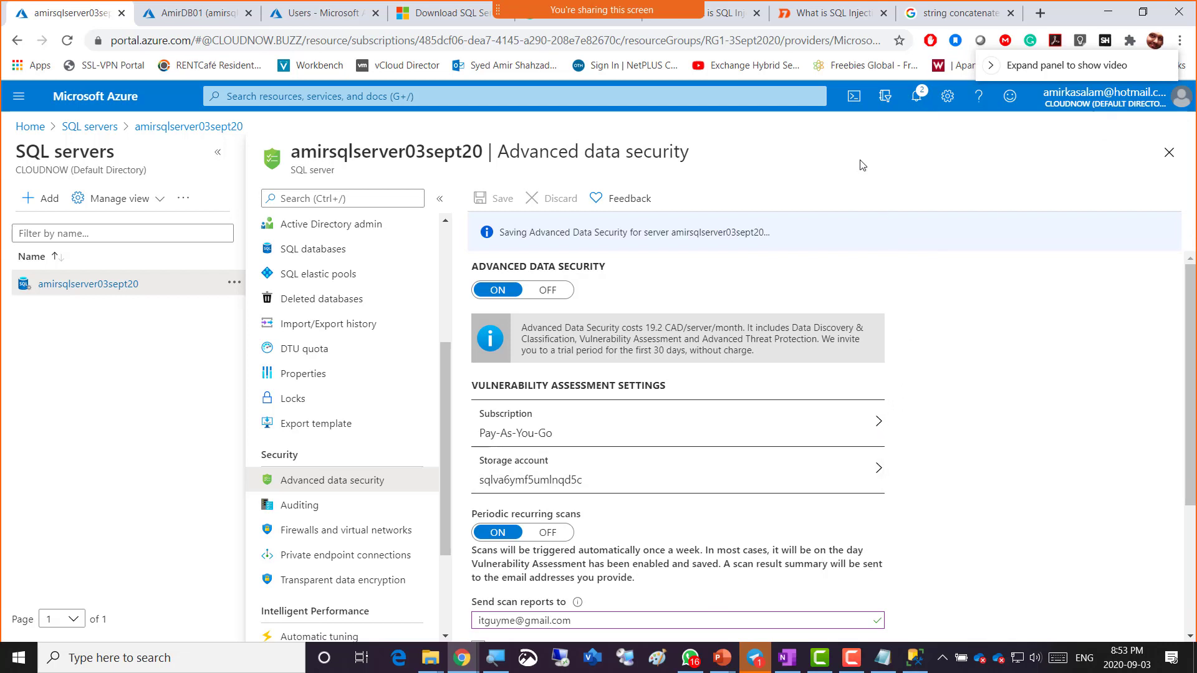
left_click(917, 100)
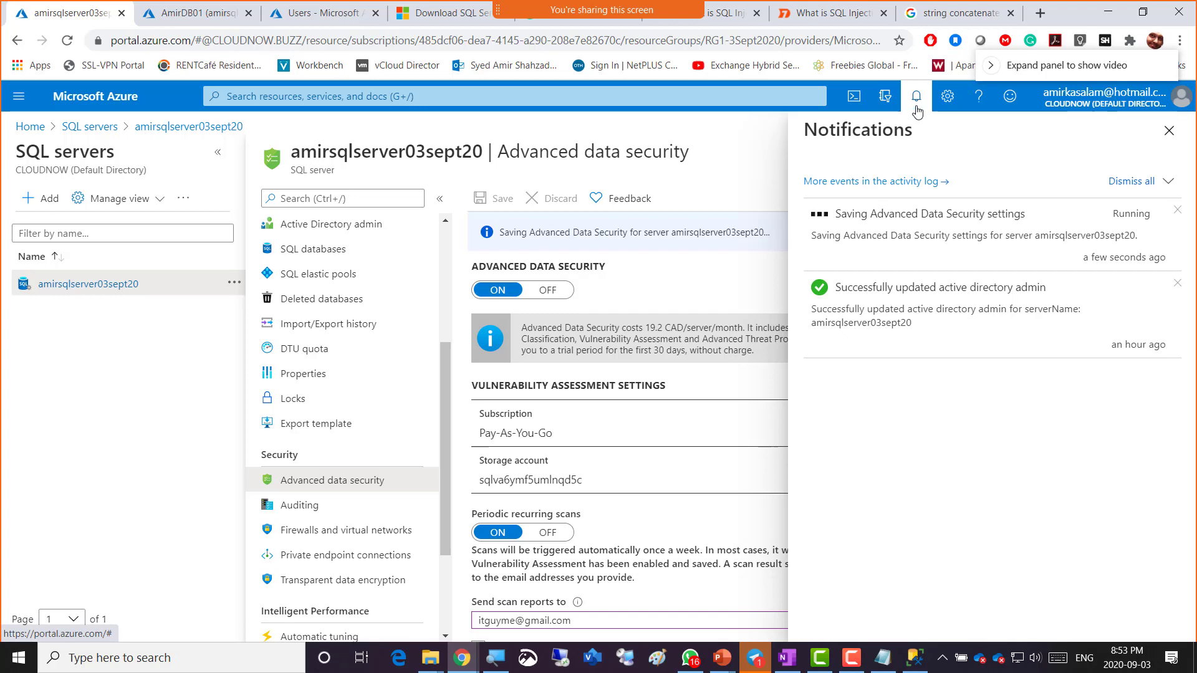
left_click(718, 656)
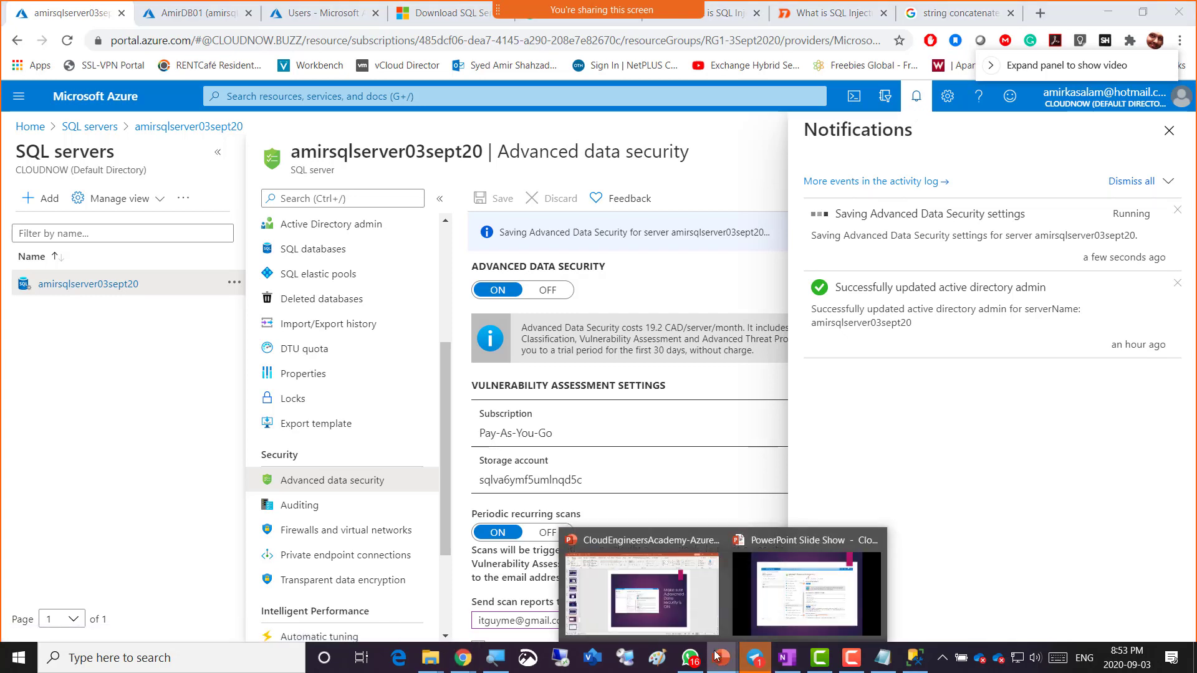
Step: Advance the PowerPoint slide show from 'Go to Database' to 'Starts SCAN', then return to the browser
left_click(805, 592)
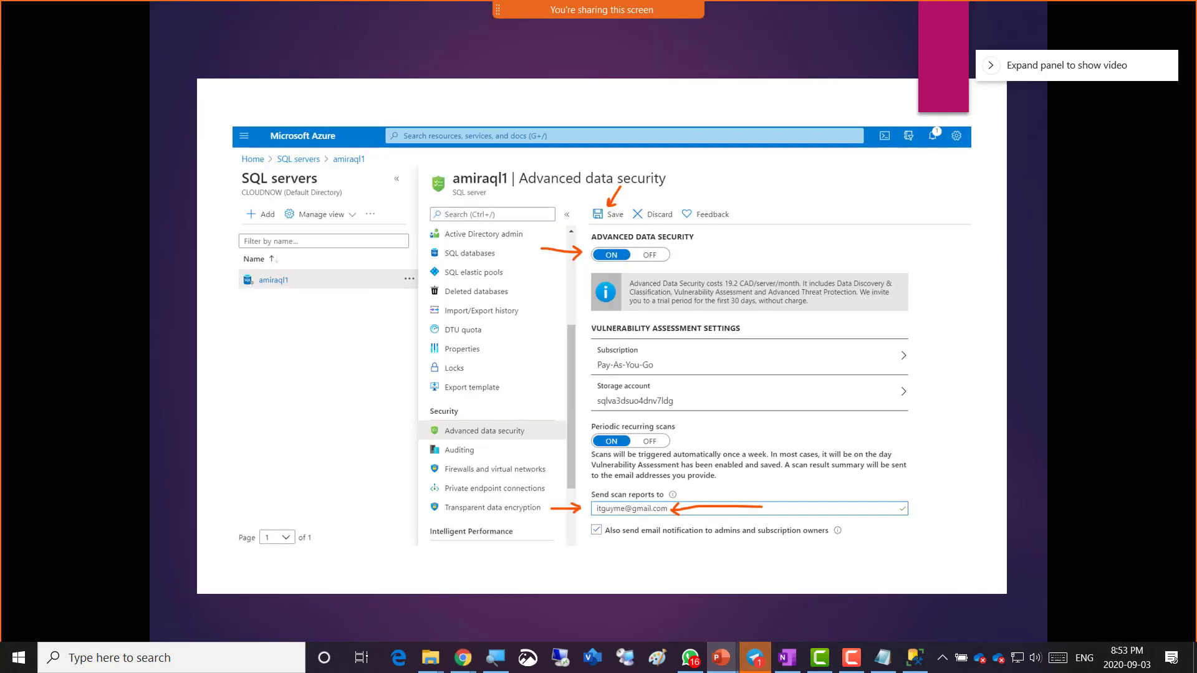
left_click(540, 383)
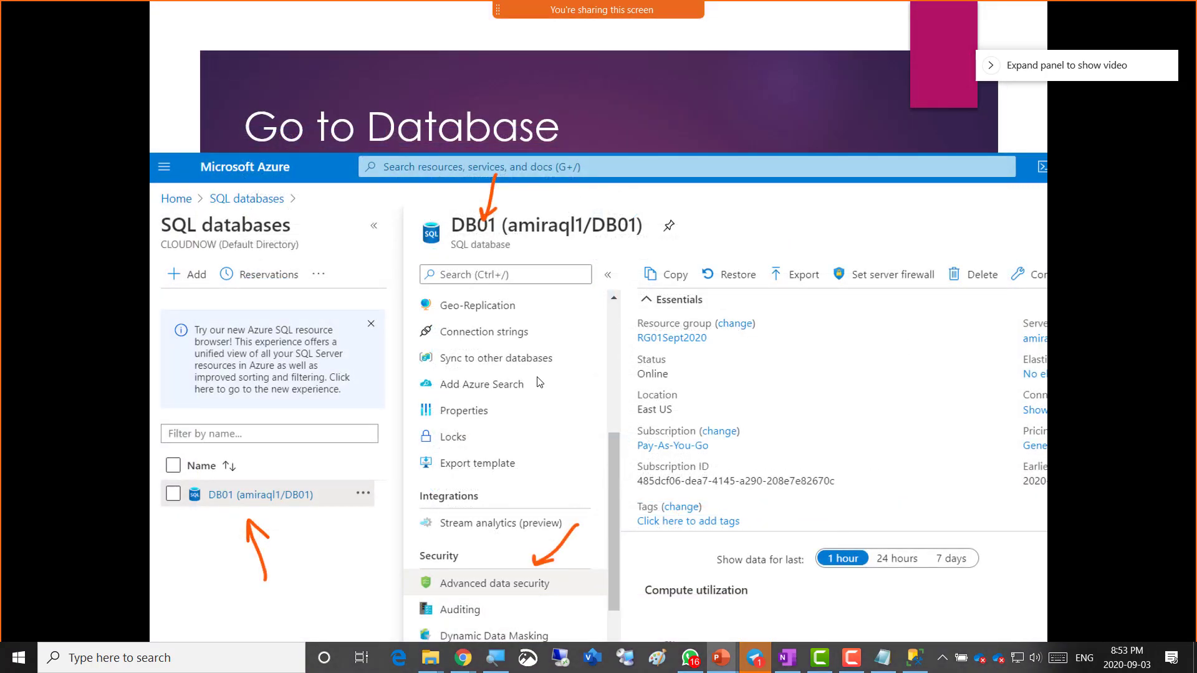
left_click(508, 561)
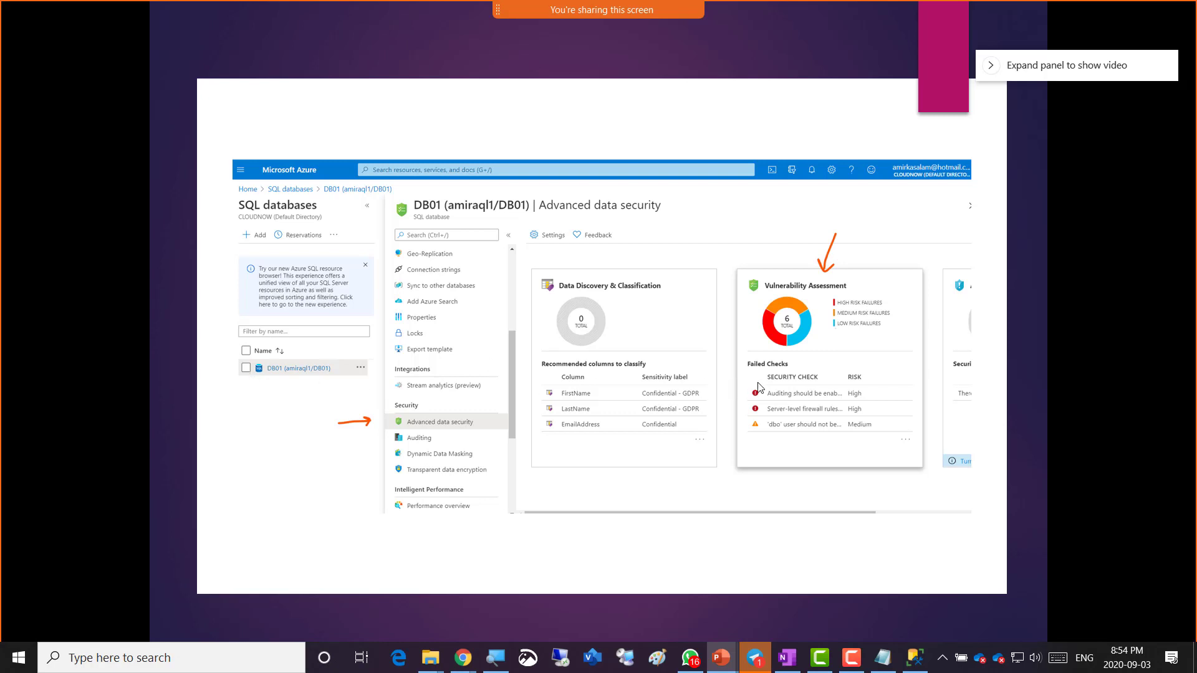
left_click(848, 398)
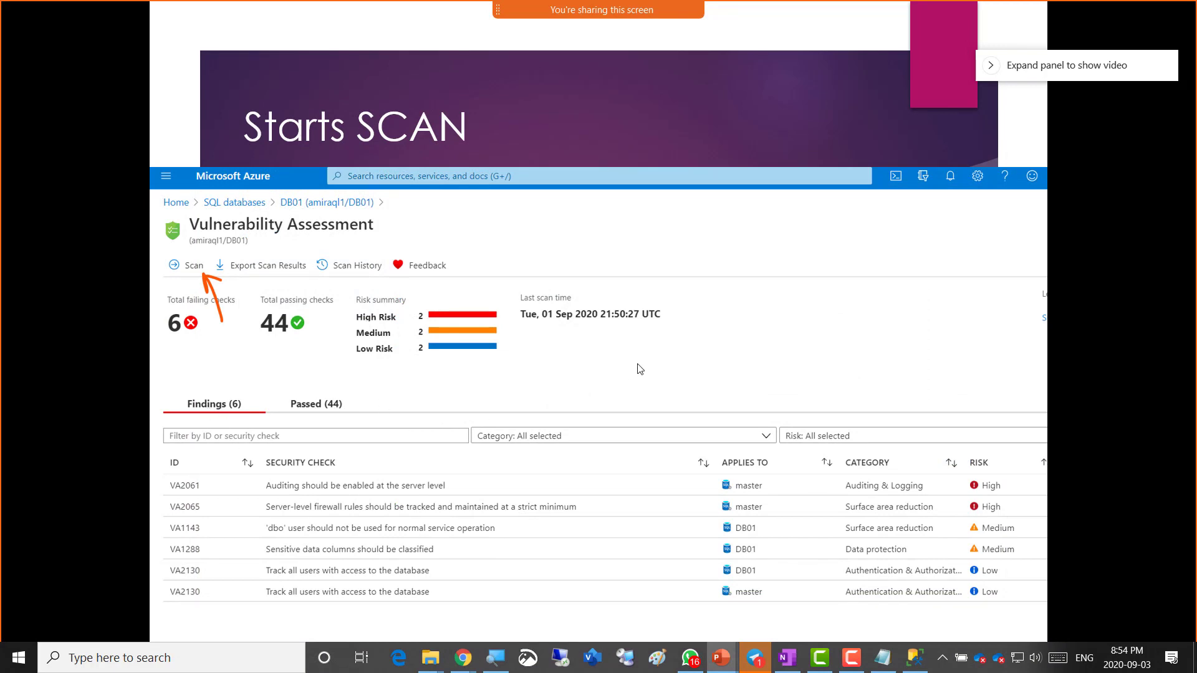
key("alt+Tab")
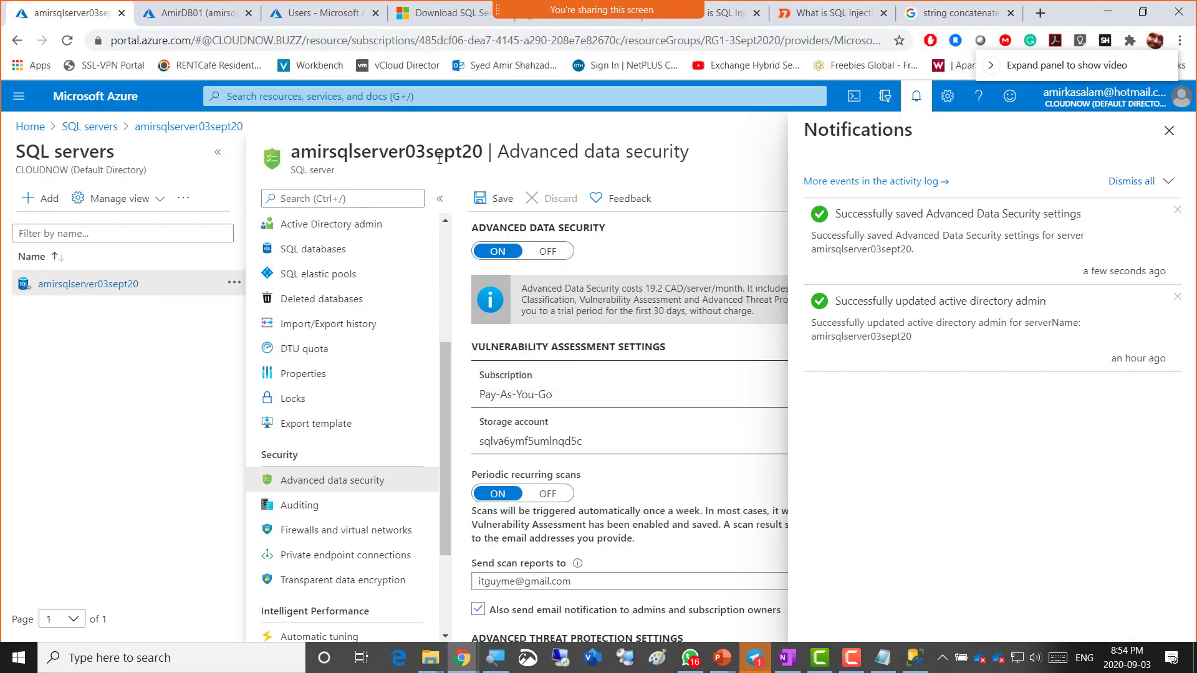
Step: Reload the AmirDB01 database page and open its Advanced data security overview under Security
left_click(167, 14)
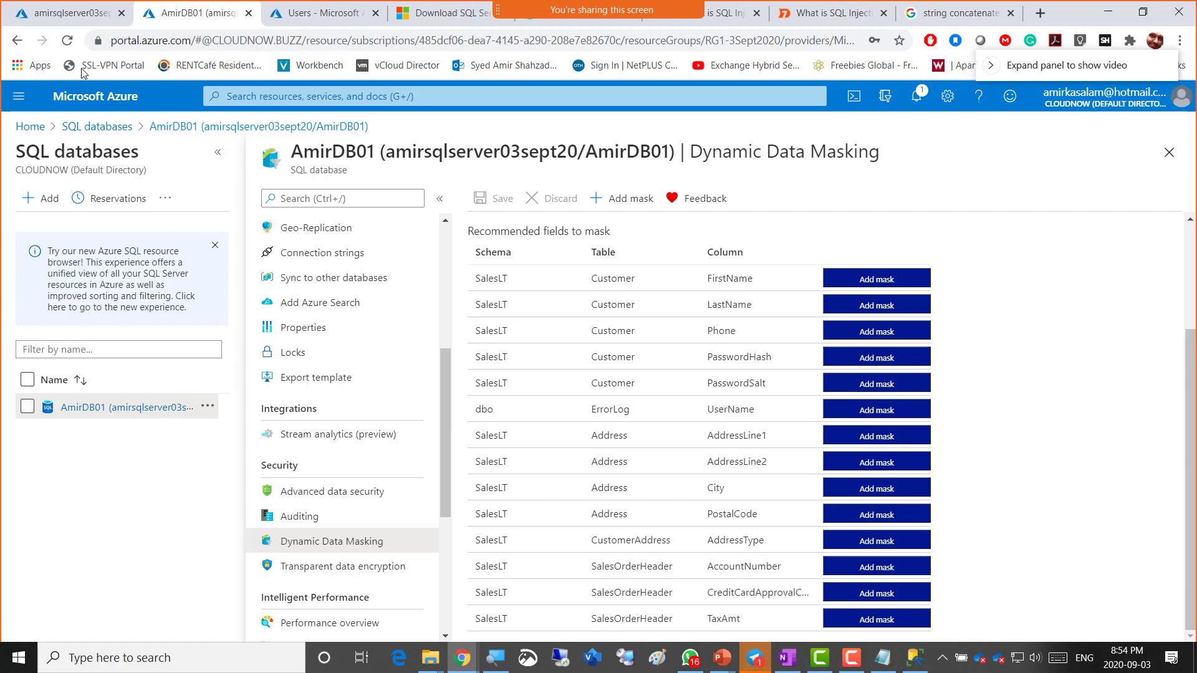
left_click(67, 40)
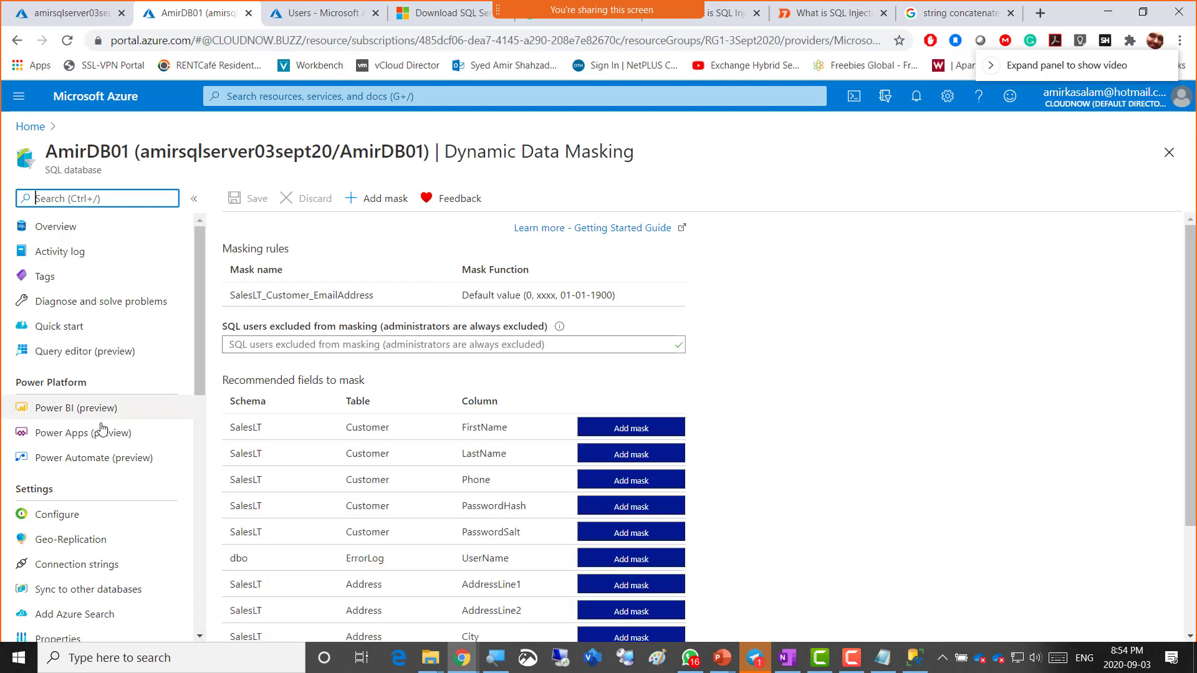
scroll(105, 564, "down", 4)
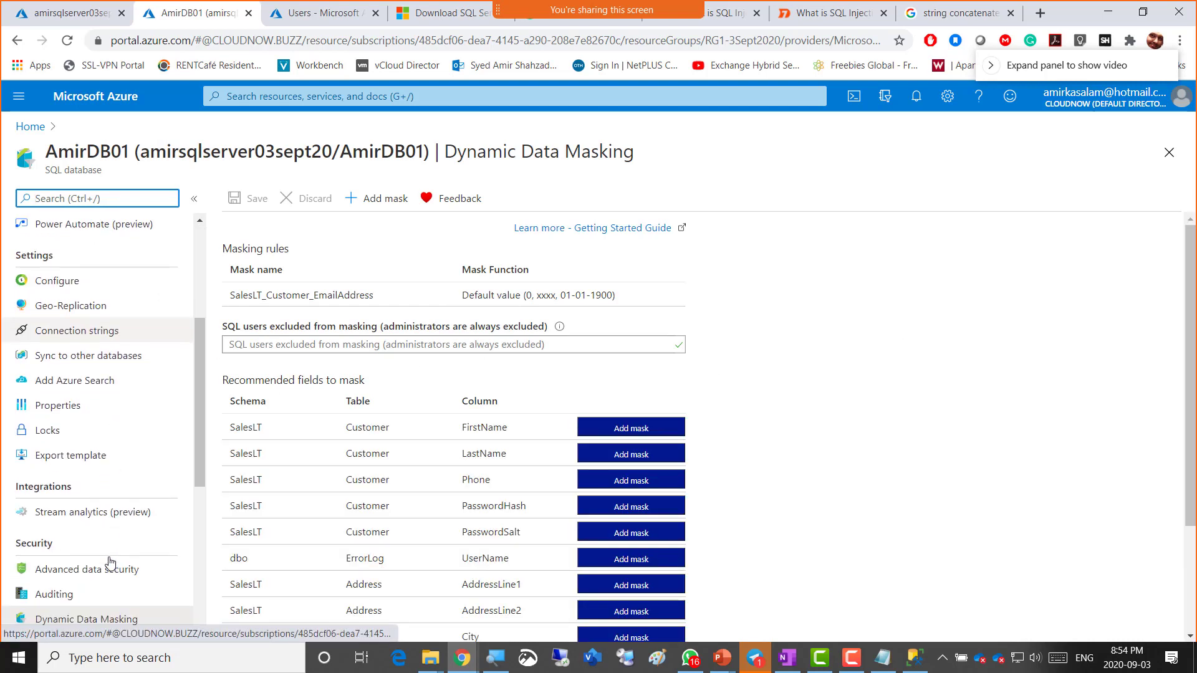
scroll(108, 558, "down", 1)
left_click(98, 499)
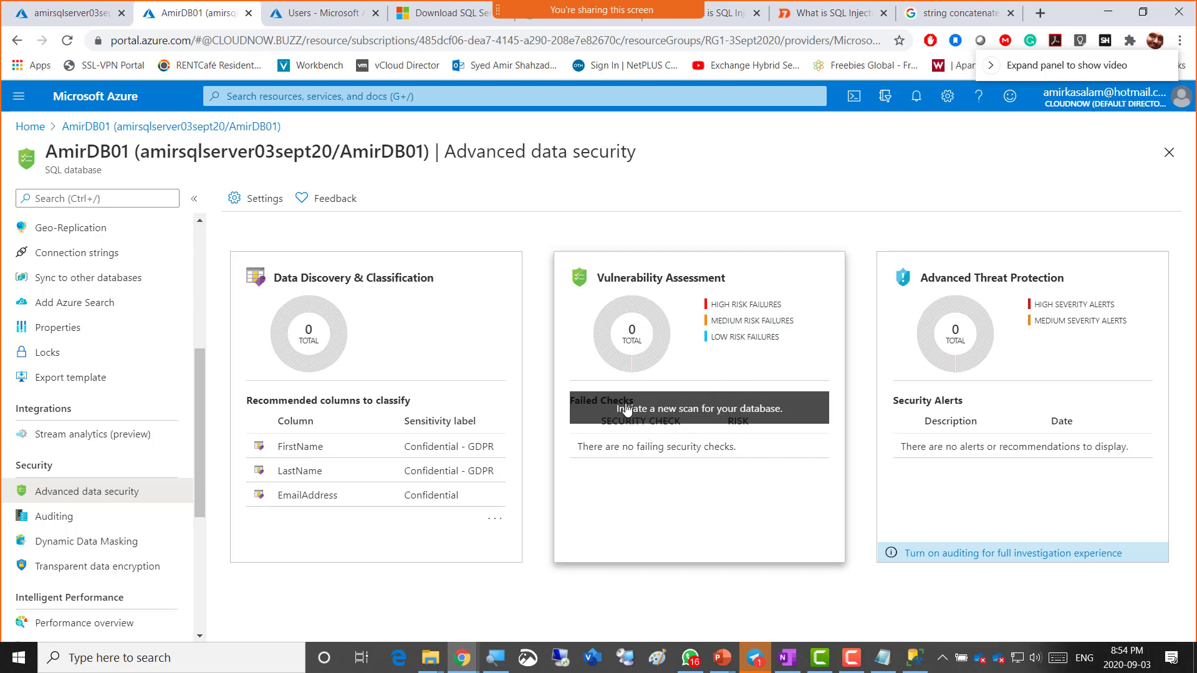
Step: Run a new Vulnerability Assessment scan on AmirDB01 and watch it finish with 6 failing, 44 passing checks
left_click(677, 412)
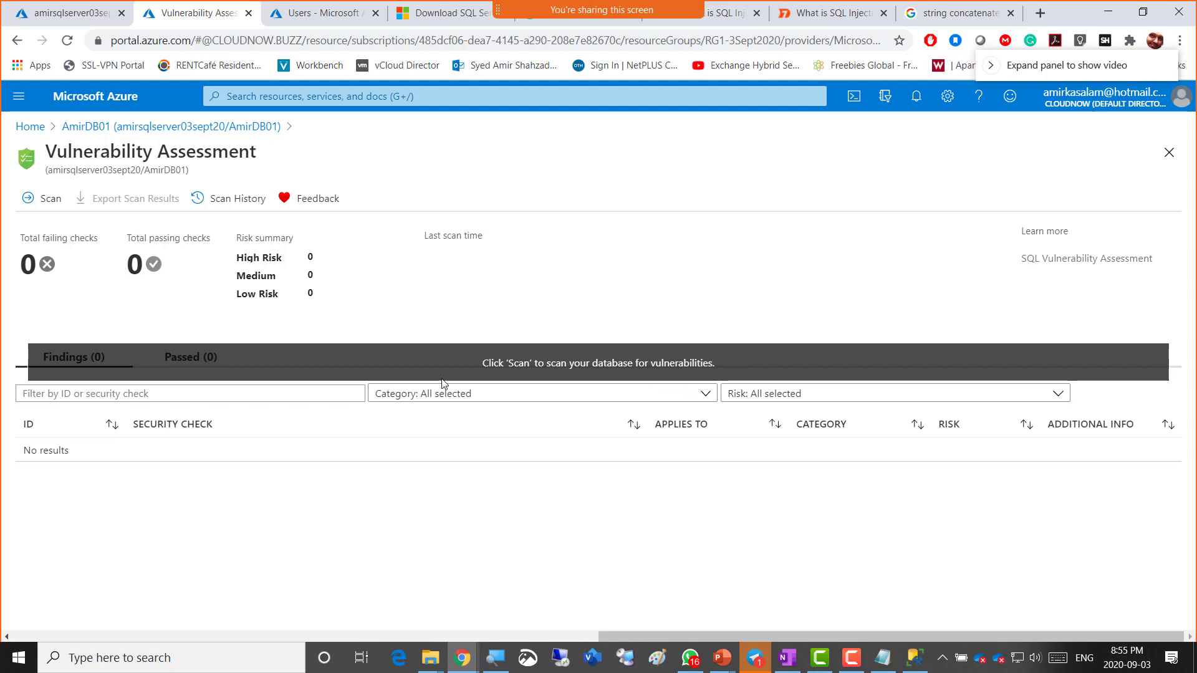
left_click(31, 201)
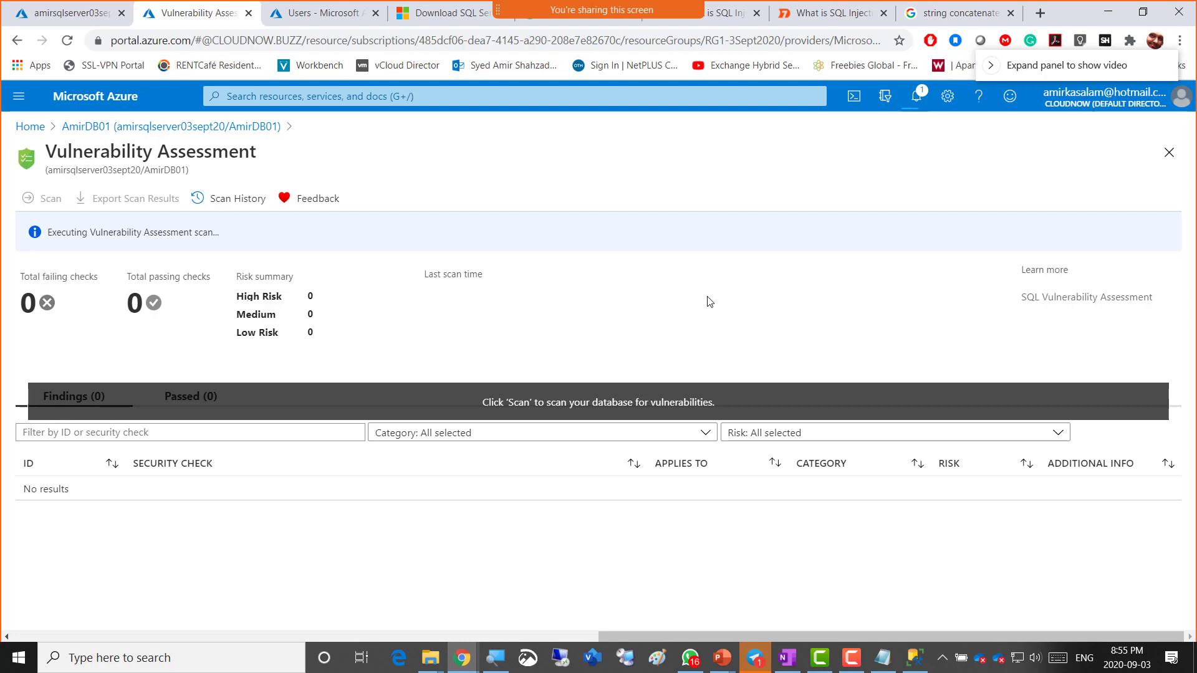
left_click(915, 98)
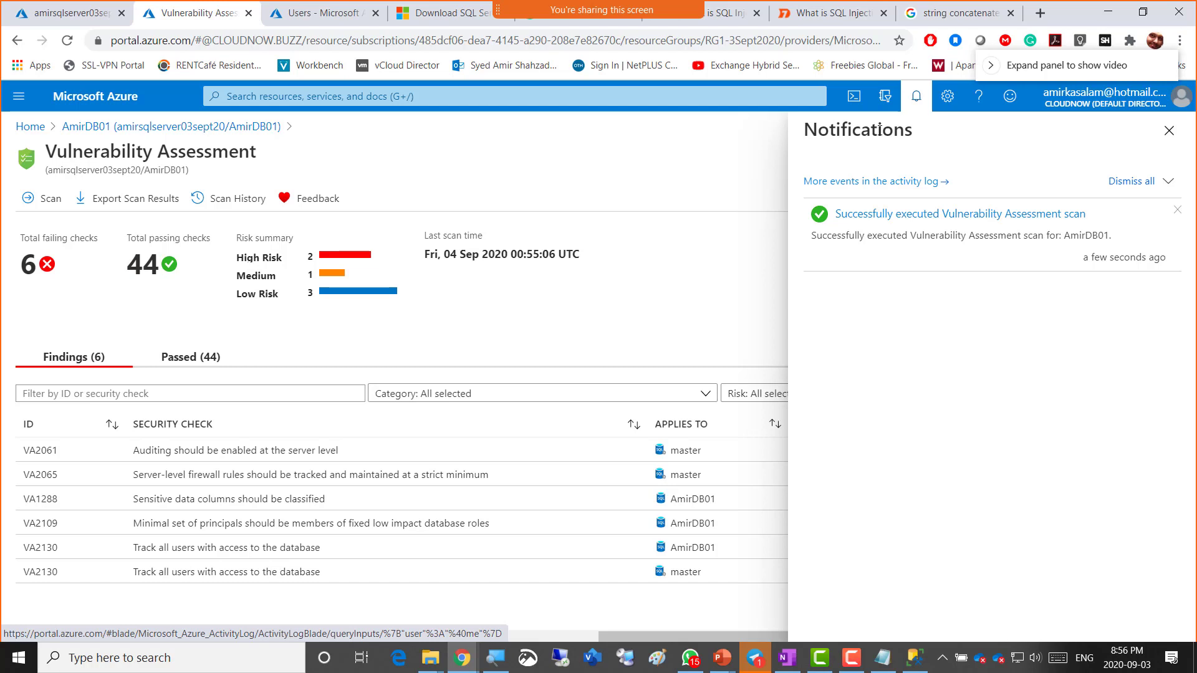
Step: Open finding VA2065 on server-level firewall rules from the Findings table
left_click(914, 100)
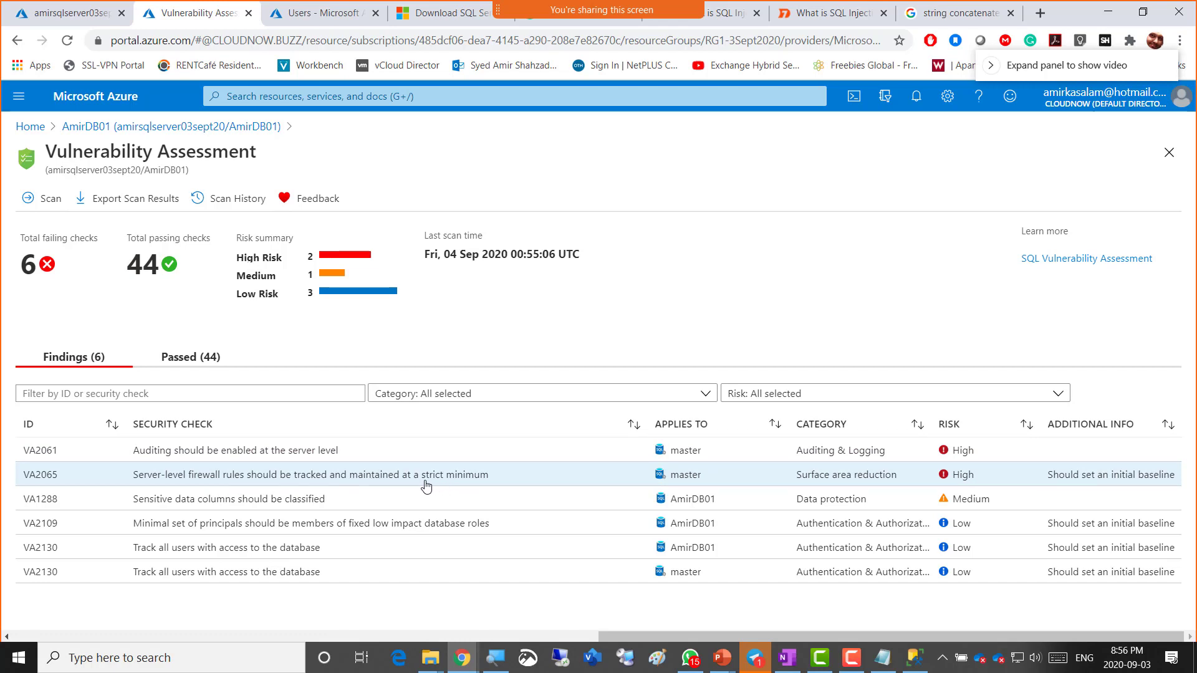
left_click(344, 480)
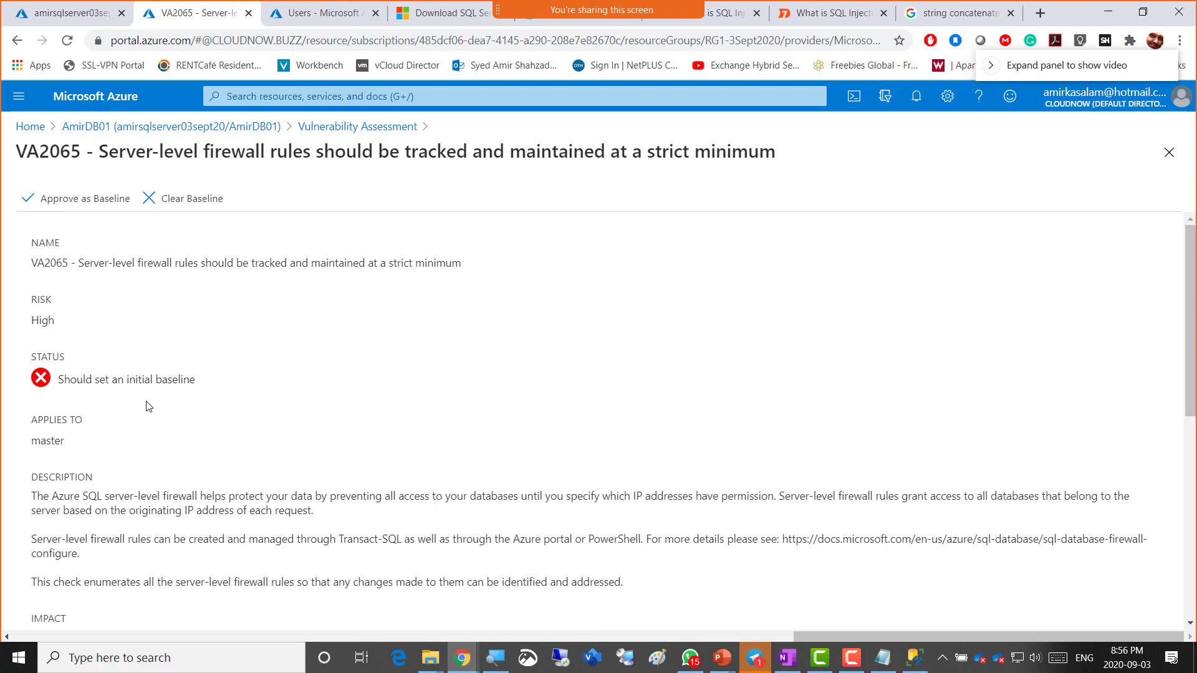
Step: Scroll the VA2065 details to its remediation script and send it to Query Editor
scroll(149, 407, "down", 1)
scroll(149, 407, "down", 1)
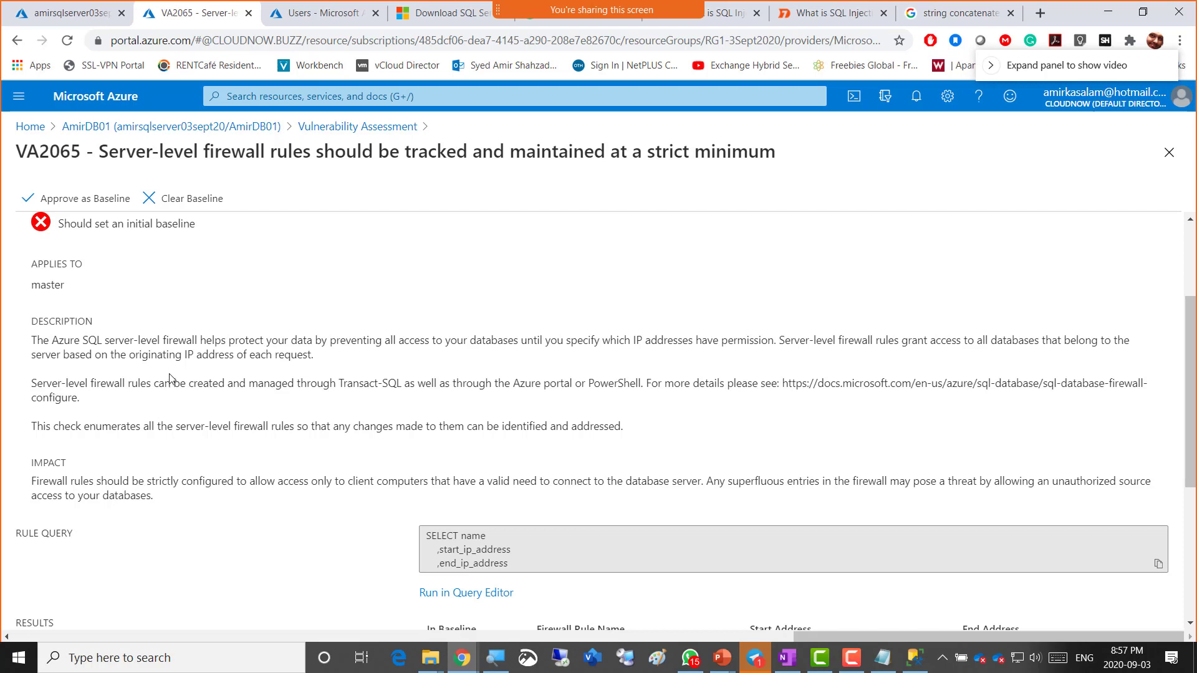
scroll(207, 370, "down", 1)
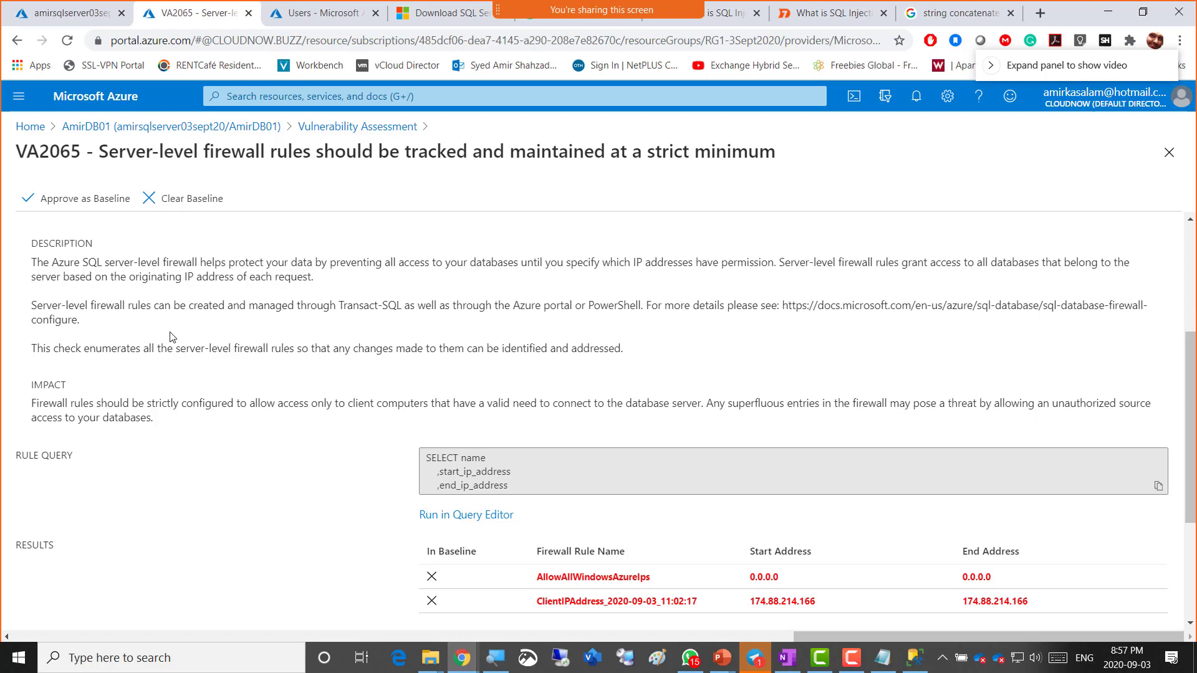
scroll(172, 336, "down", 1)
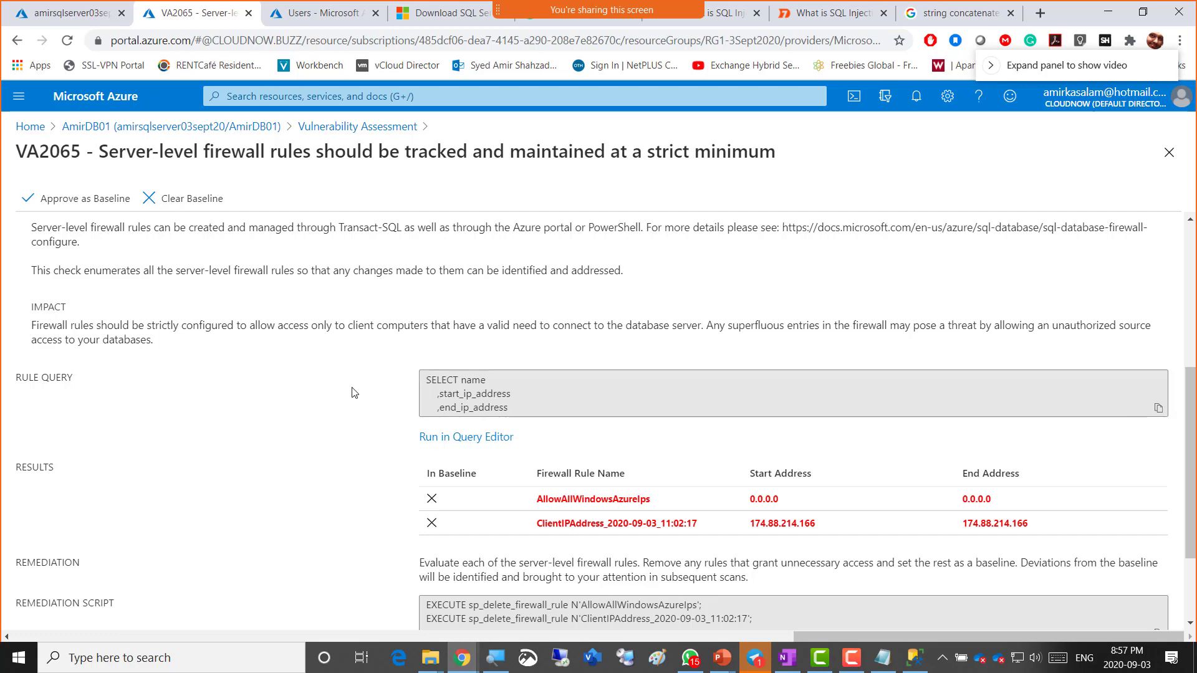
scroll(624, 393, "down", 2)
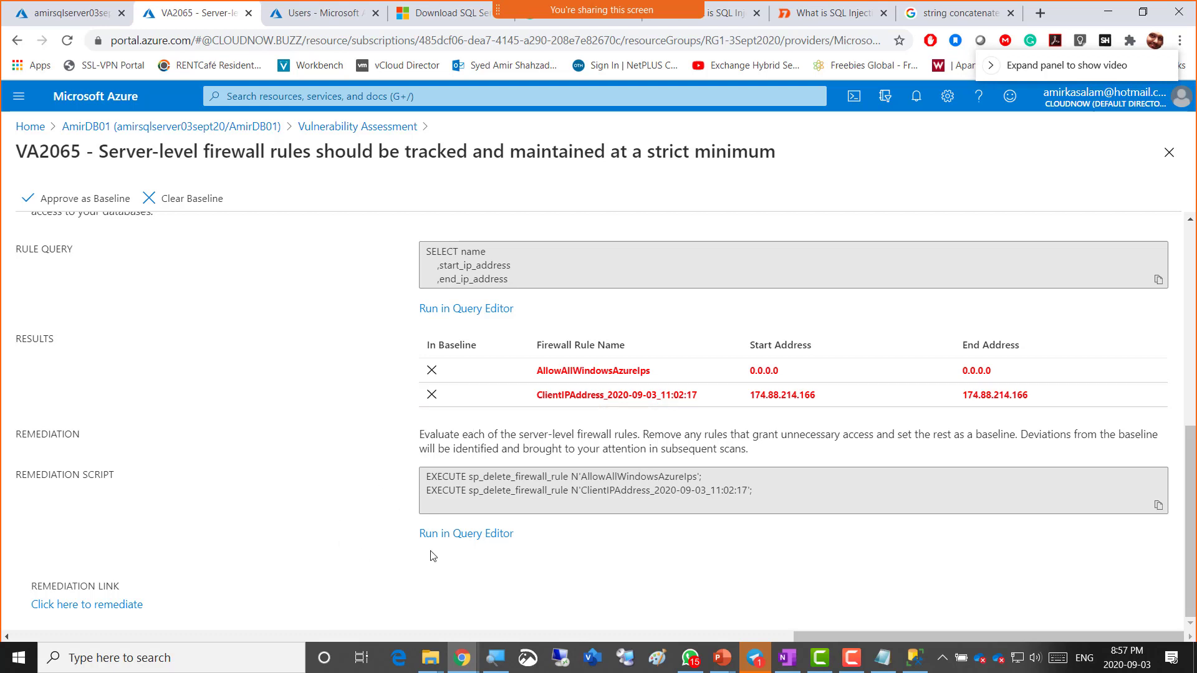
left_click(466, 535)
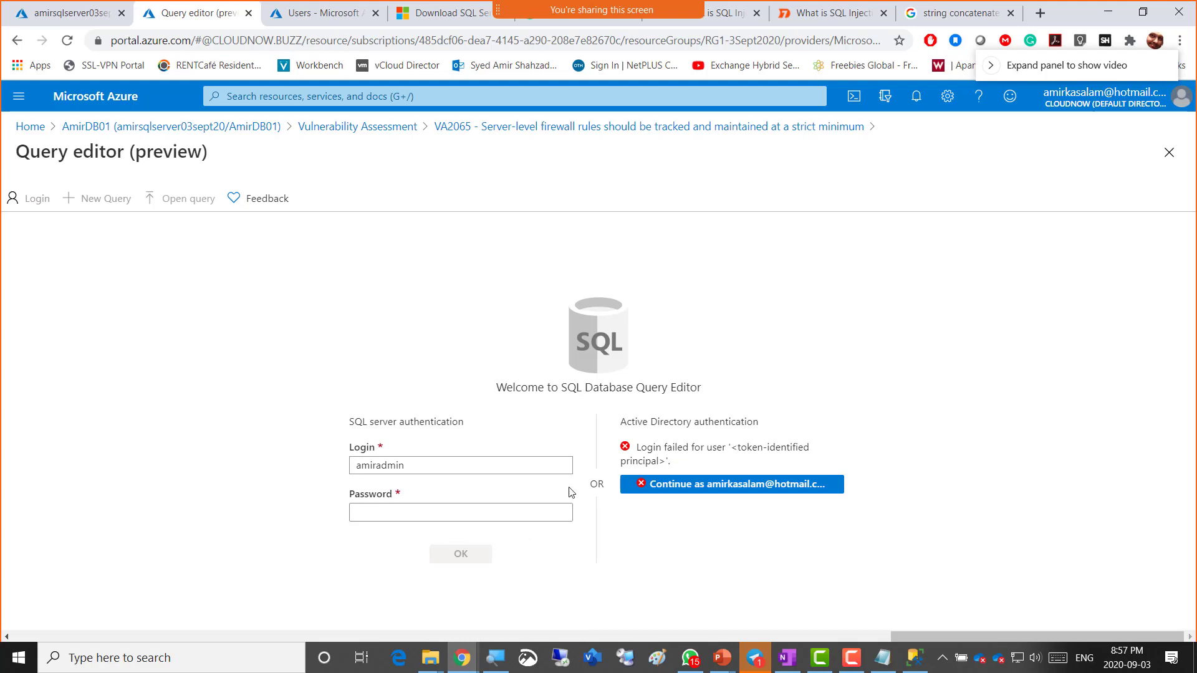
Step: Sign in to master with the SQL login password and inspect the two sp_delete_firewall_rule statements
left_click(399, 515)
type("••••••••")
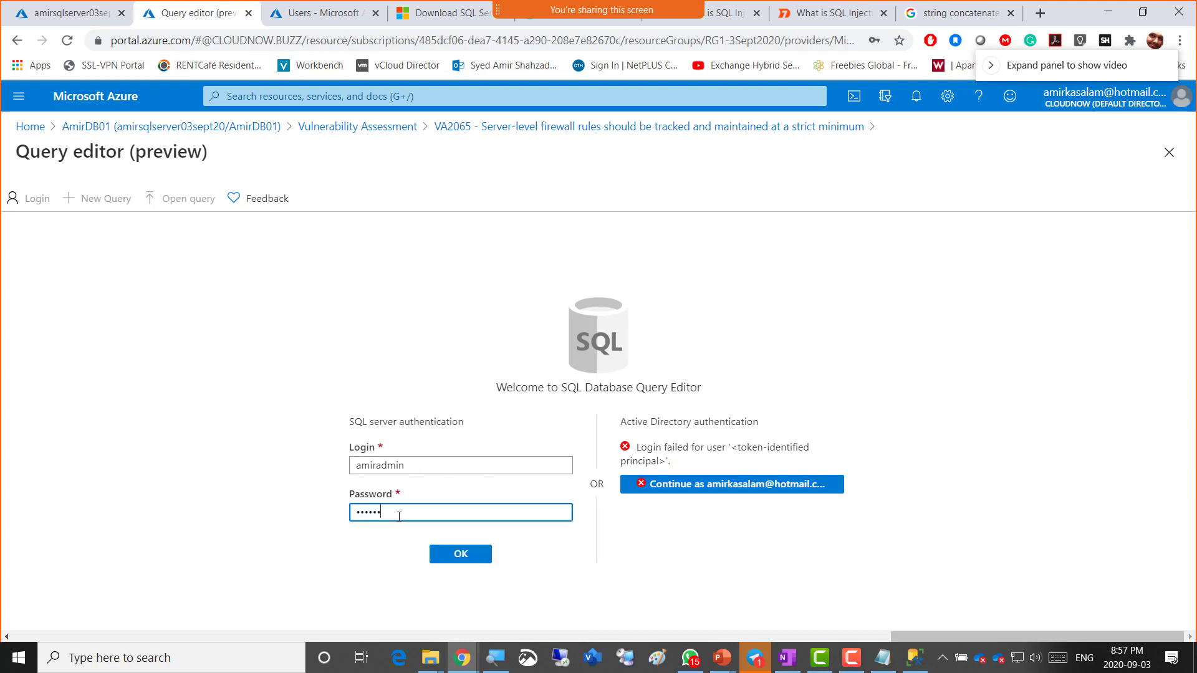
type("••••")
left_click(462, 555)
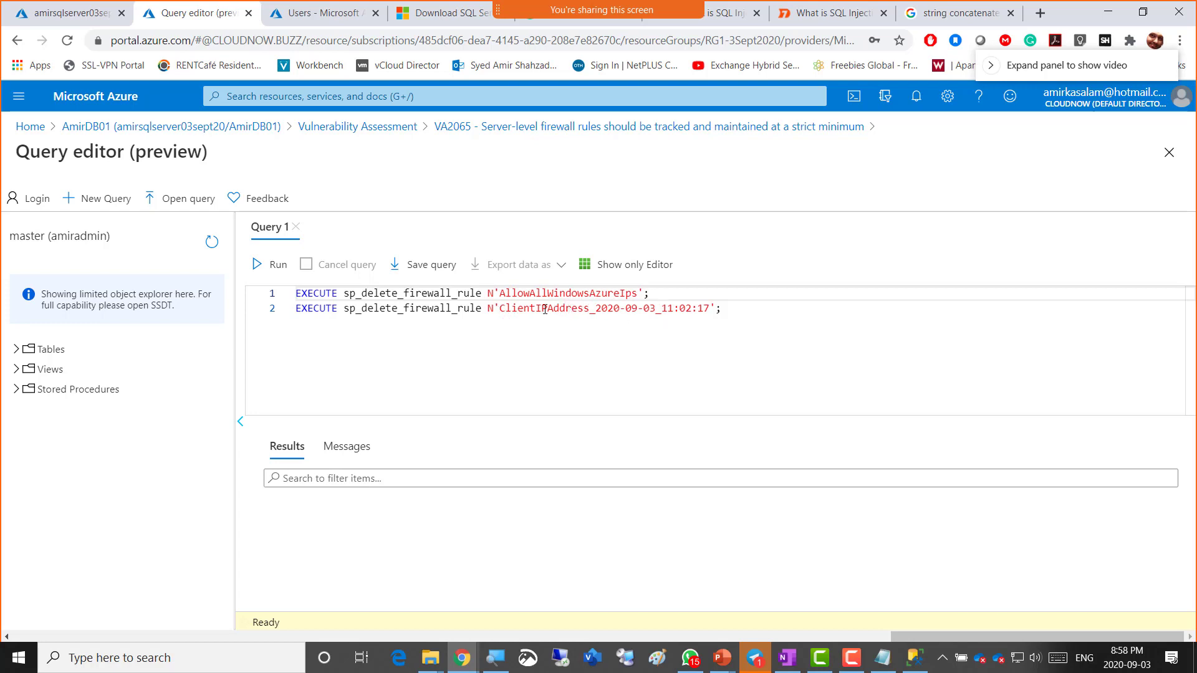
left_click_drag(501, 292, 525, 292)
left_click(639, 293)
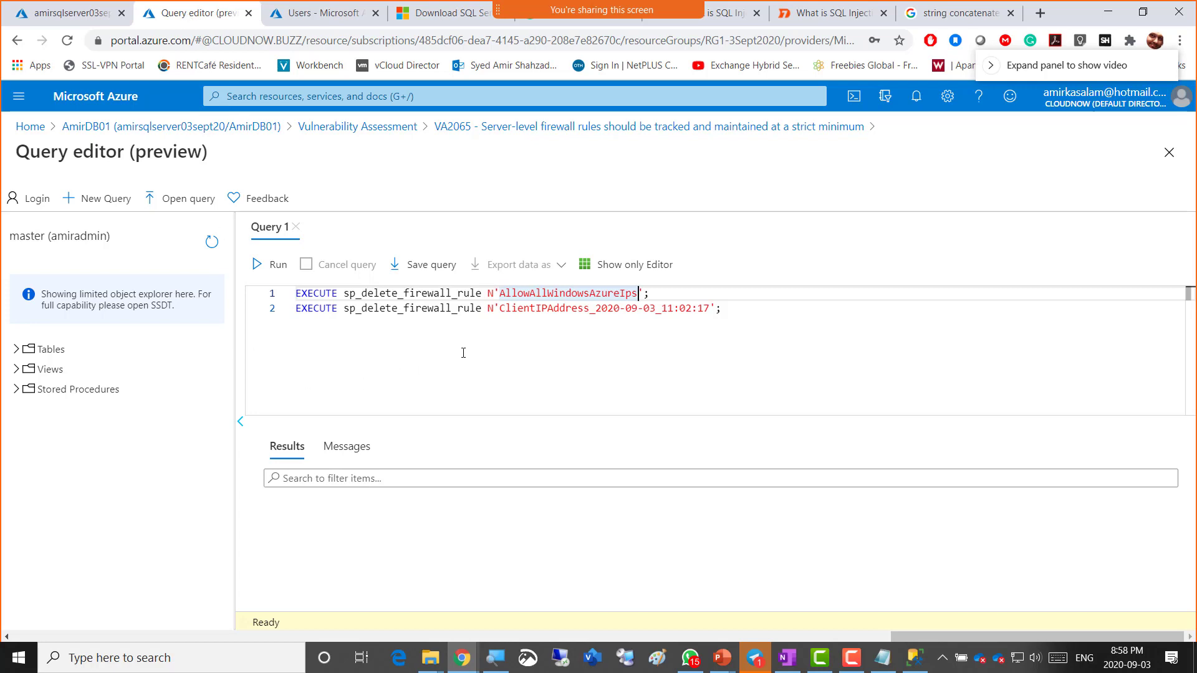
Step: Open Firewalls and virtual networks for the amirsqlserver03sept20 server
left_click(70, 12)
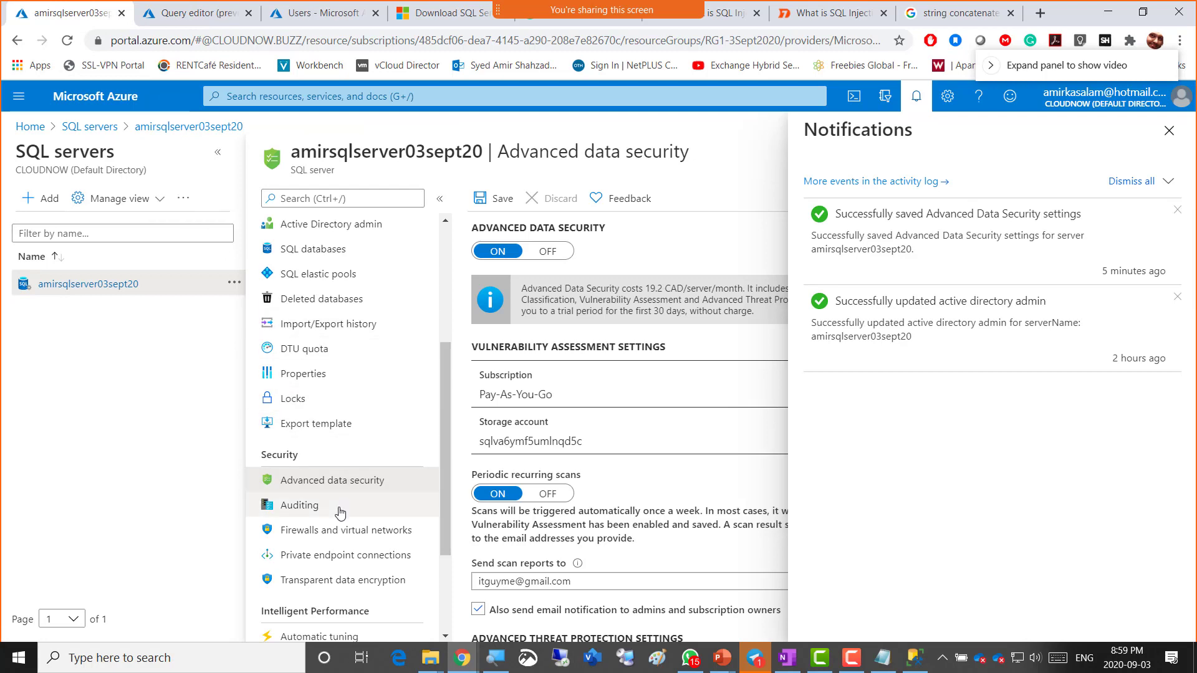
scroll(347, 492, "down", 1)
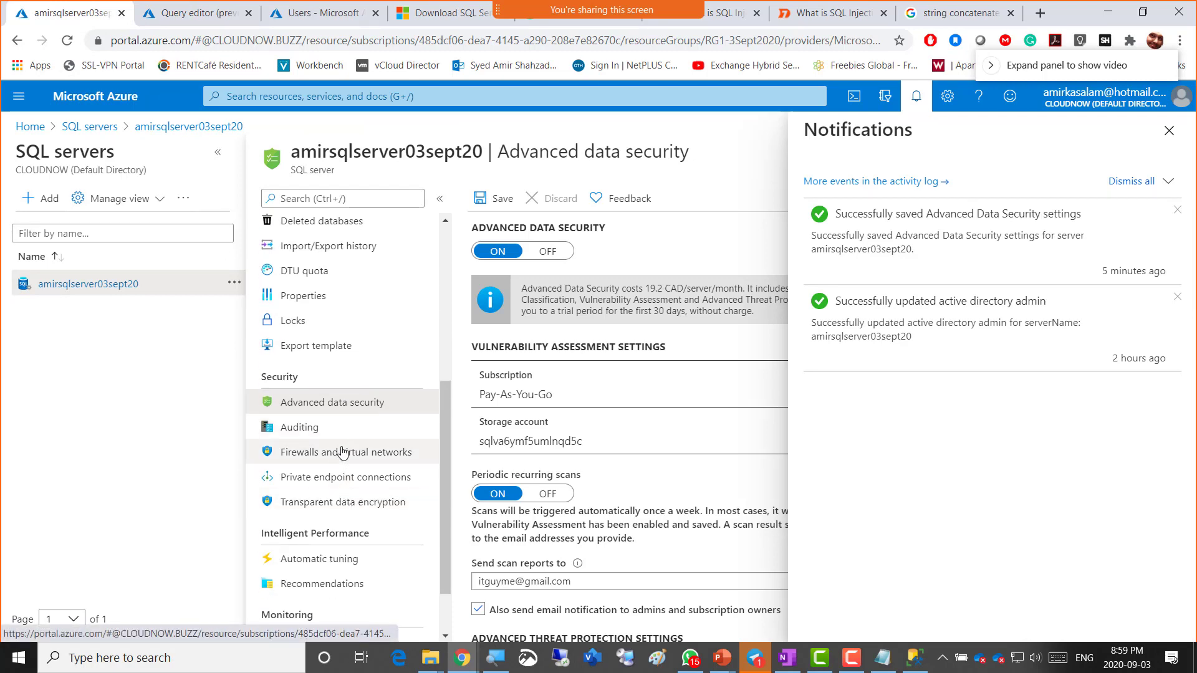
left_click(410, 459)
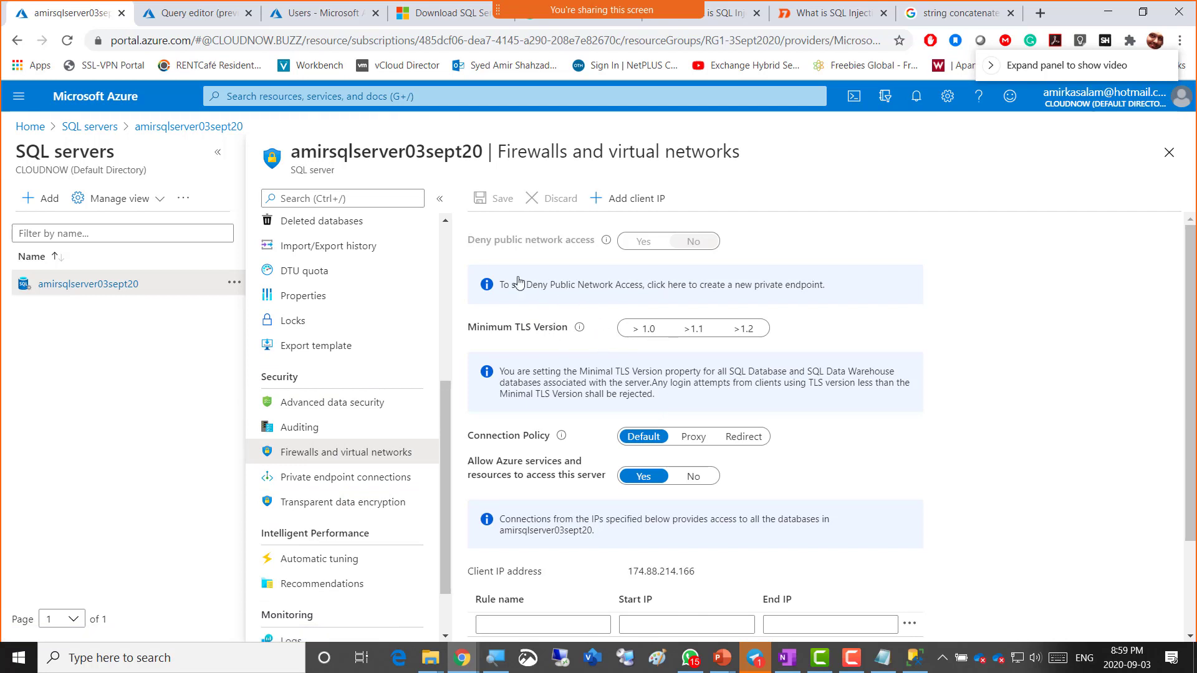
Step: Set 'Allow Azure services' to No and save the firewall settings
scroll(574, 306, "down", 1)
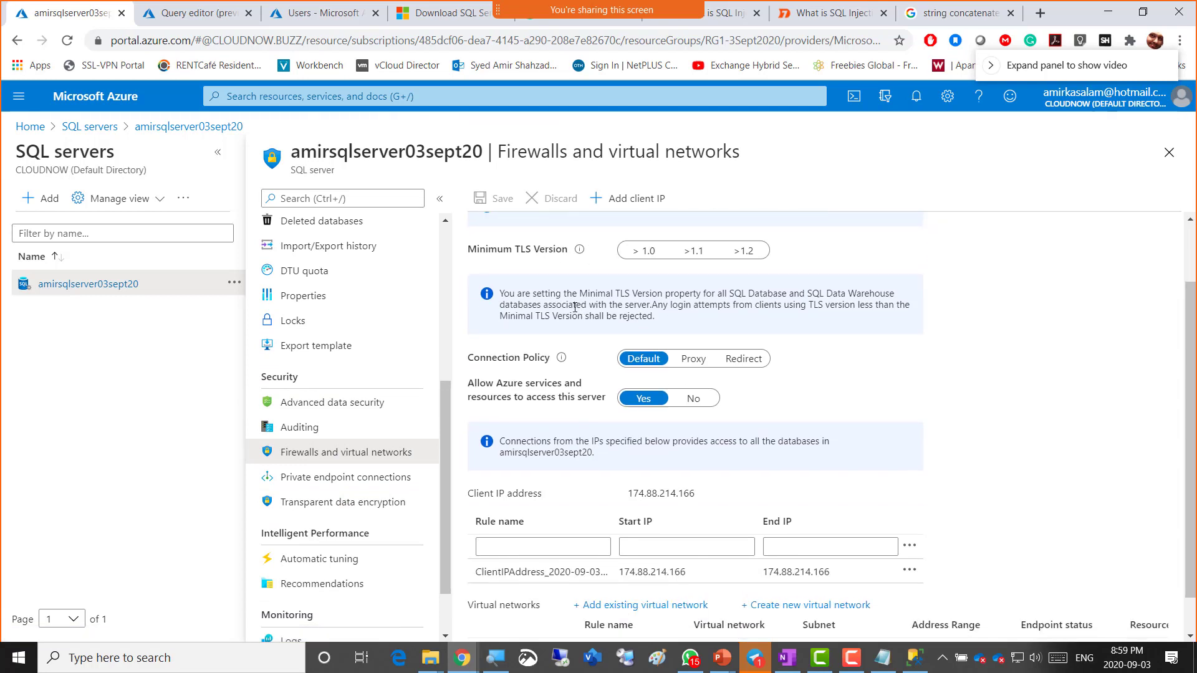
scroll(643, 315, "down", 1)
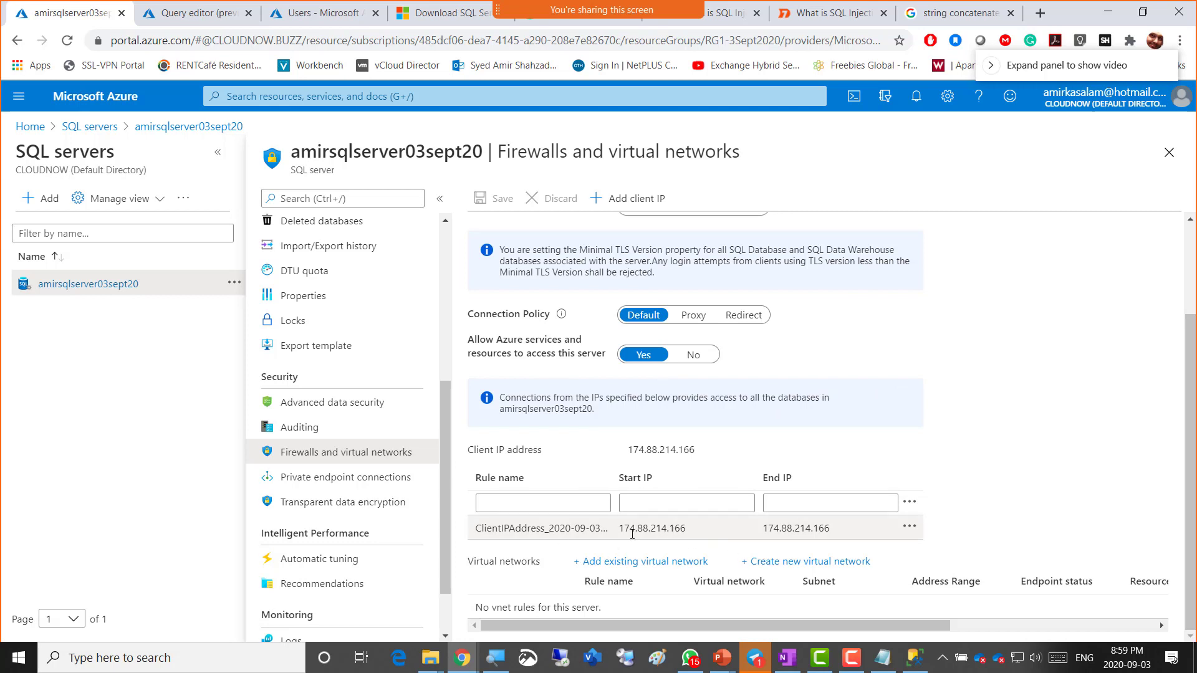
left_click(695, 355)
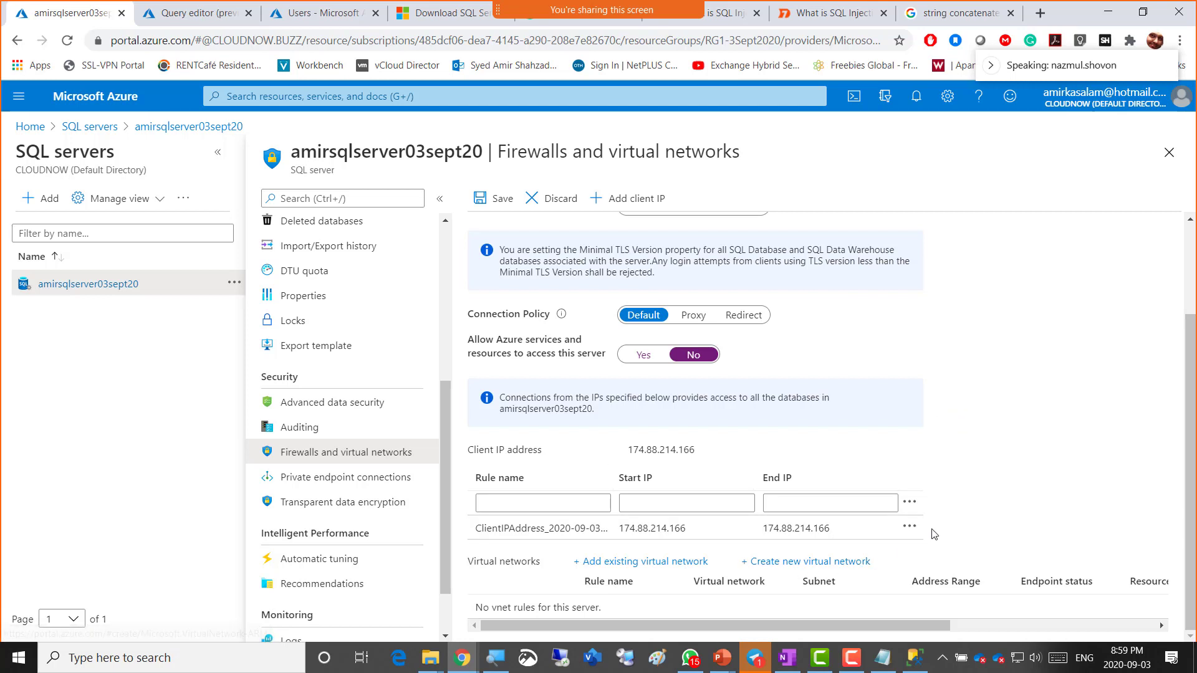
scroll(960, 443, "up", 1)
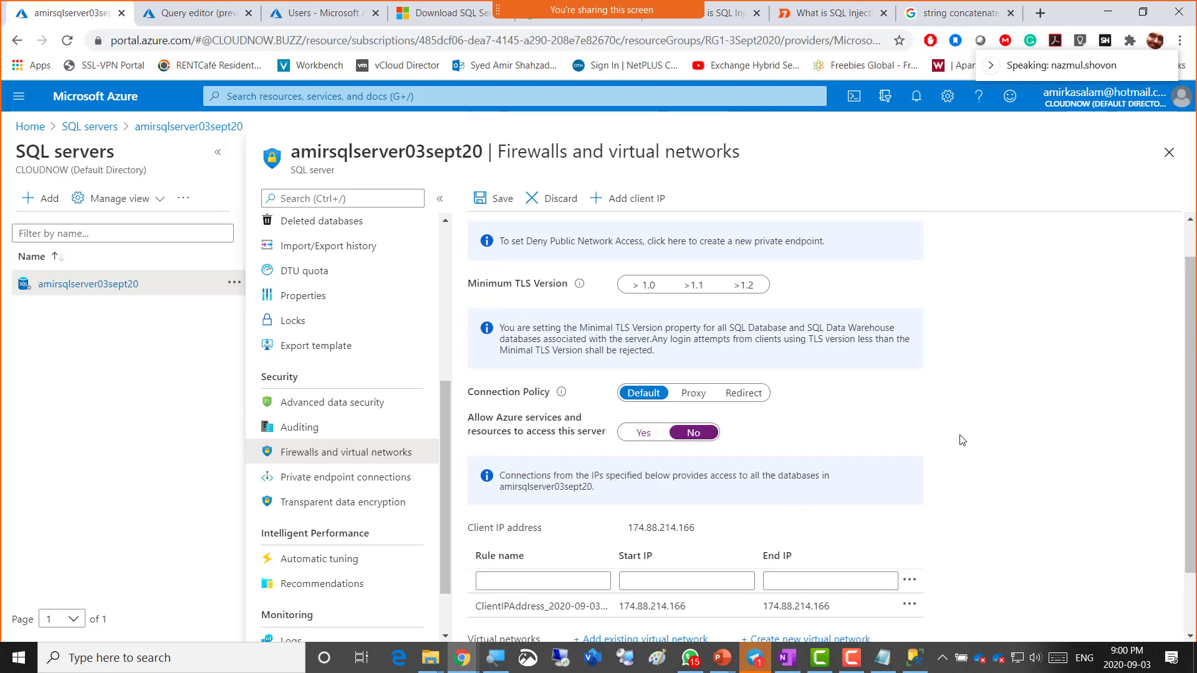
scroll(962, 441, "up", 1)
scroll(962, 440, "down", 2)
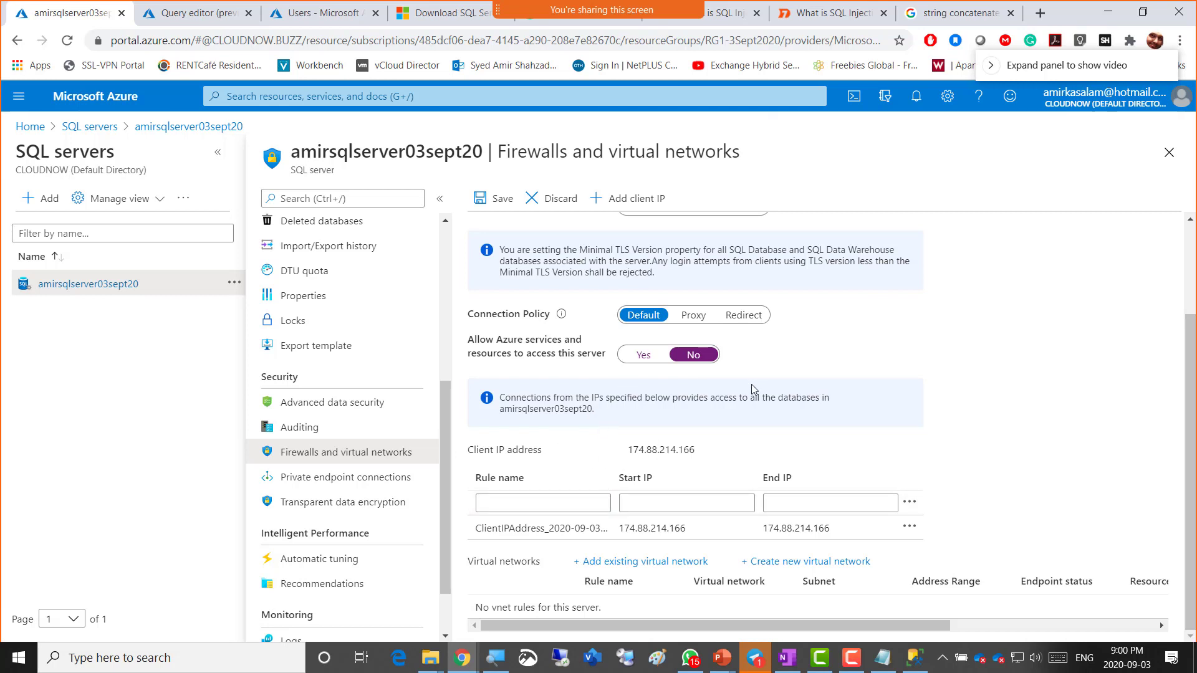
left_click(484, 200)
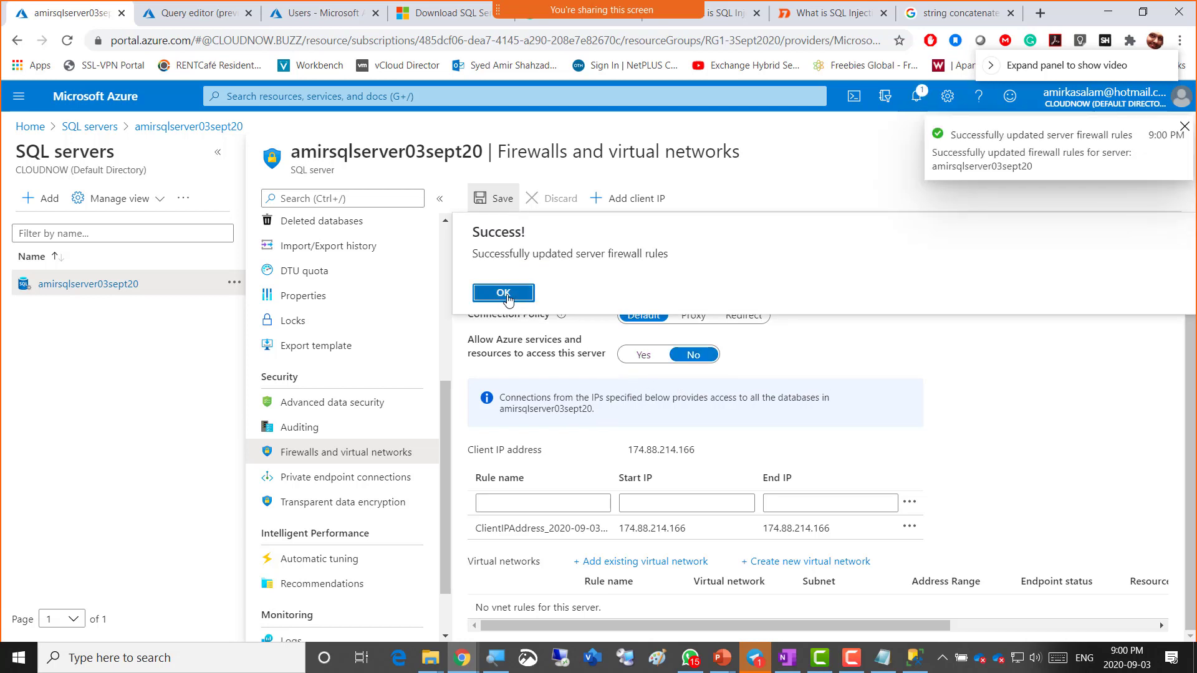
left_click(507, 293)
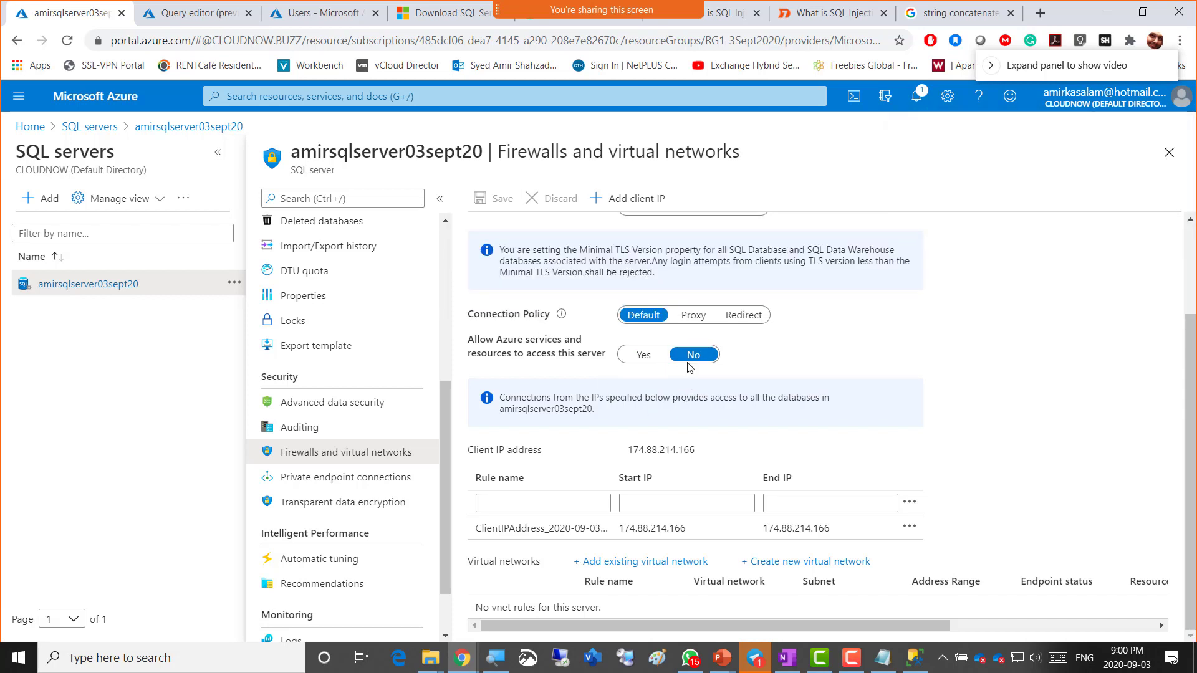
Step: Disconnect both existing server connections in SSMS Object Explorer
left_click(915, 660)
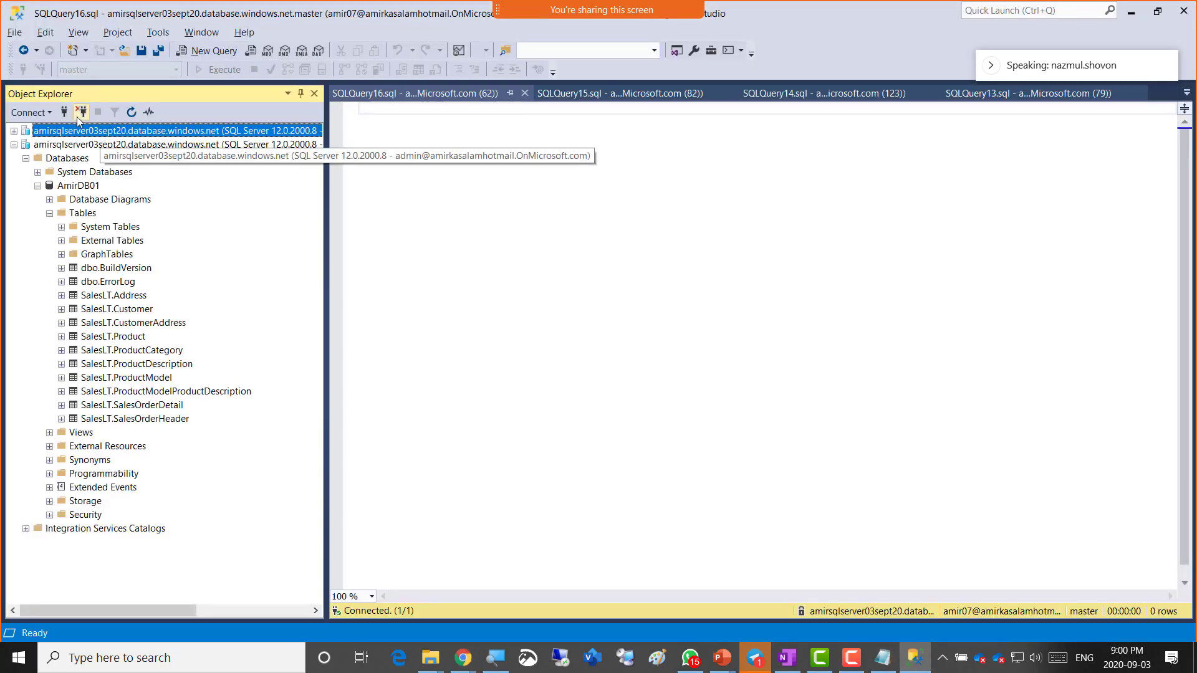
left_click(80, 114)
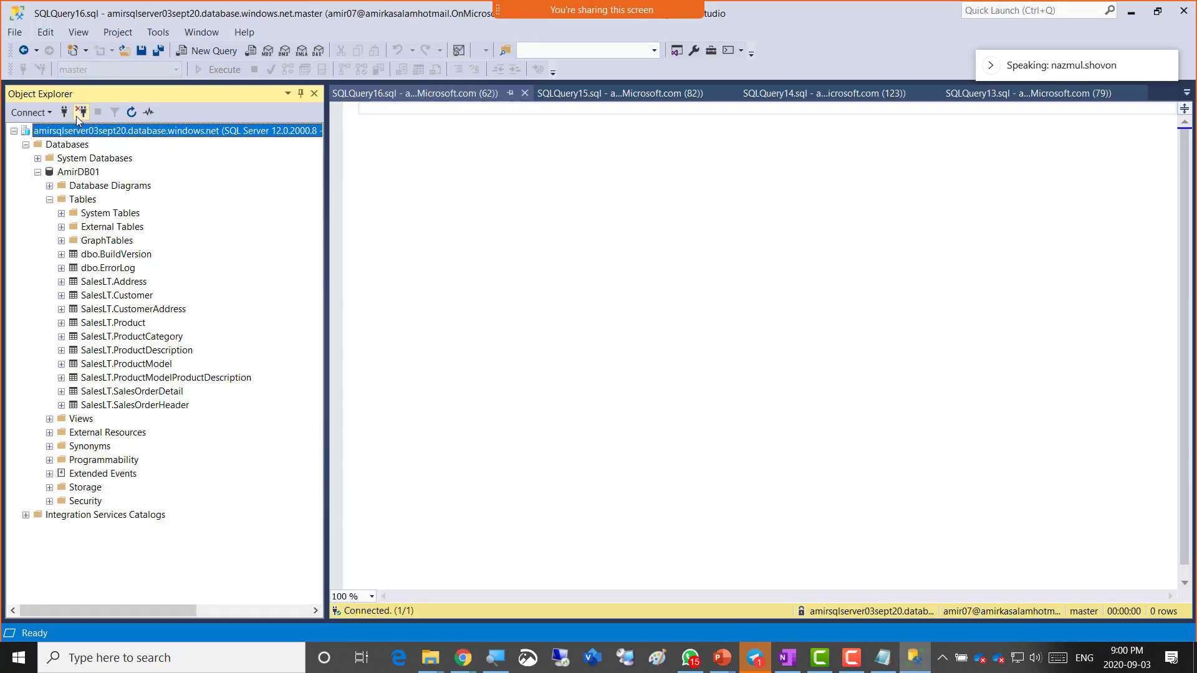
left_click(77, 115)
Step: Reconnect to amirsqlserver03sept20 under the admin account, then minimize SSMS
left_click(64, 113)
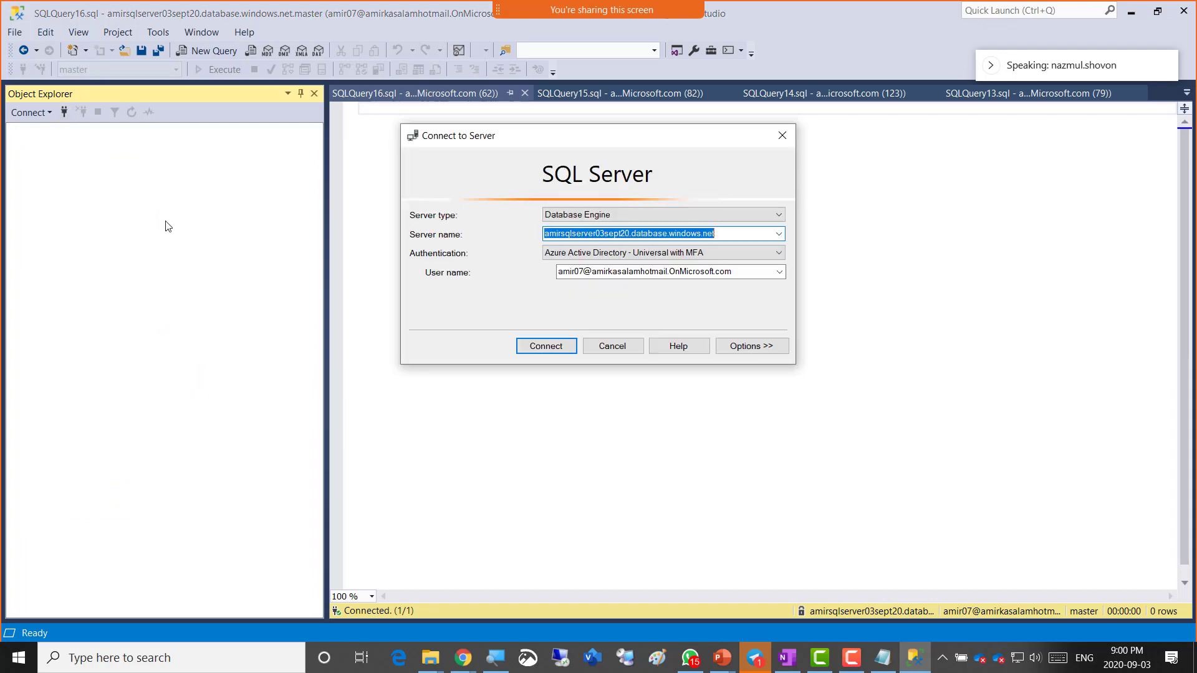
left_click(602, 271)
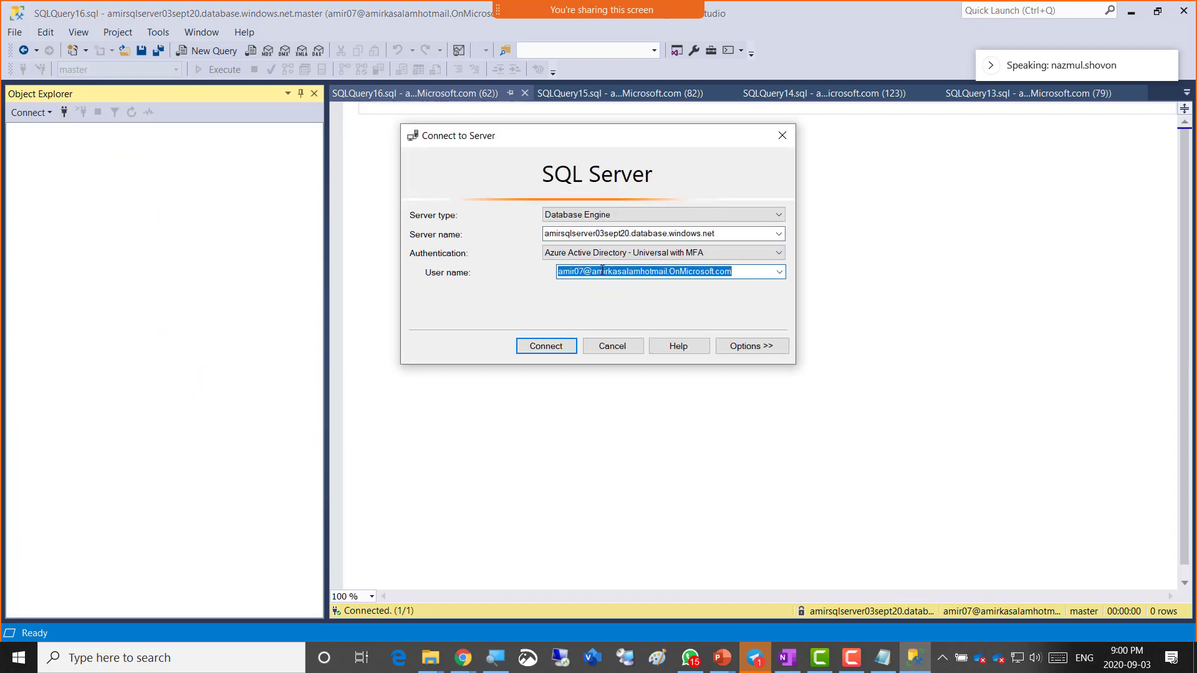
left_click(780, 272)
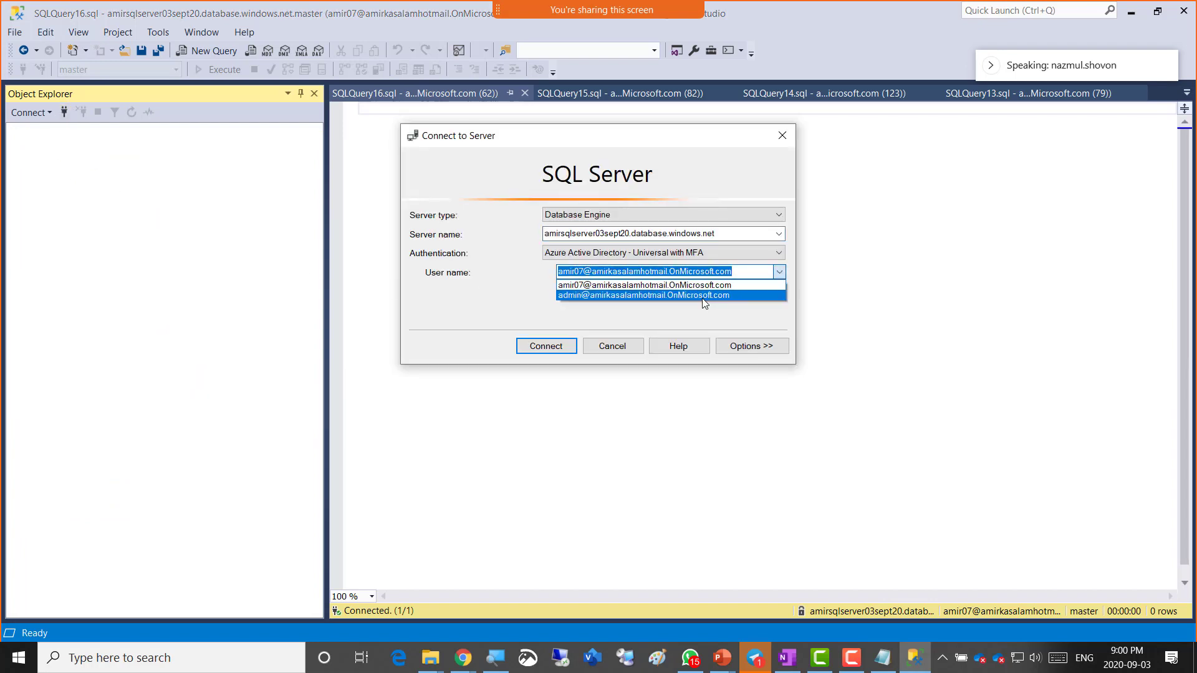
left_click(698, 296)
left_click(540, 347)
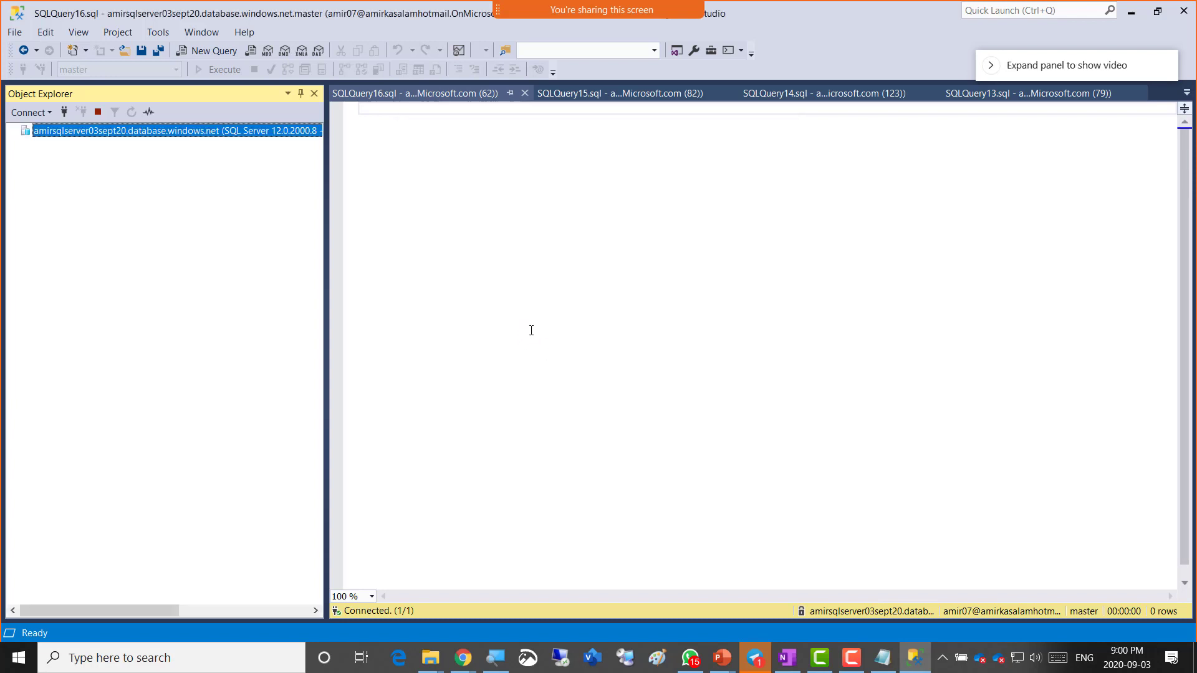
left_click(1131, 13)
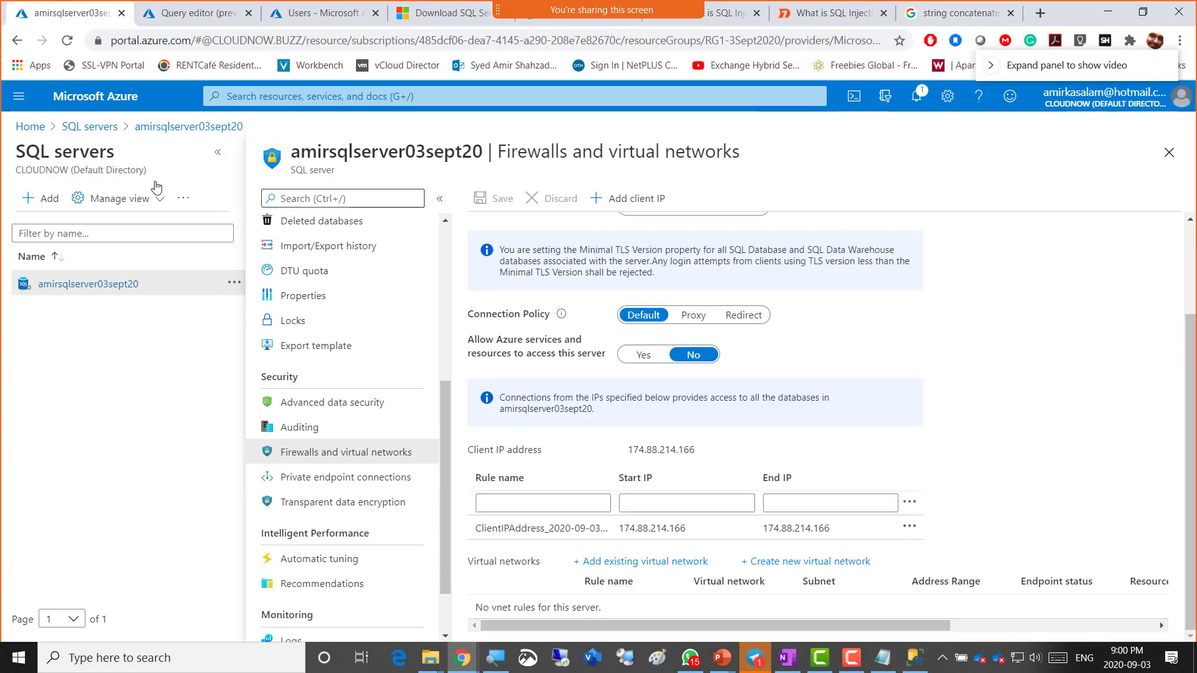
Step: Navigate from the Dynamic Data Masking page to AmirDB01's vulnerability assessment results
left_click(194, 13)
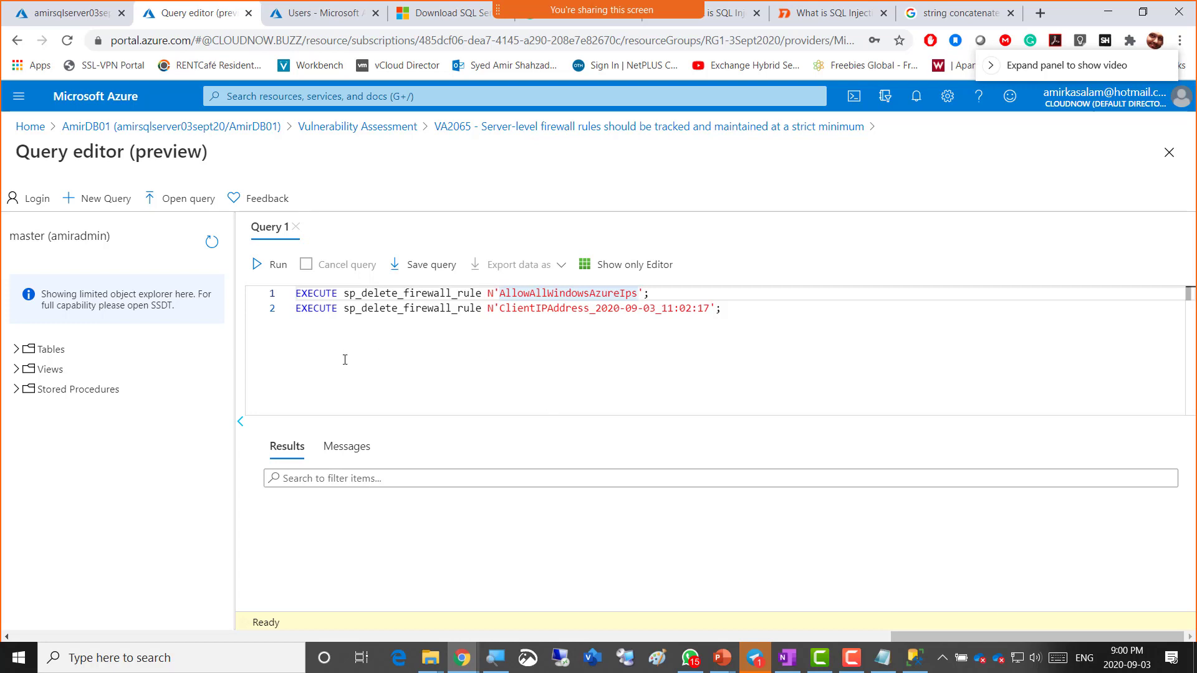
left_click(17, 42)
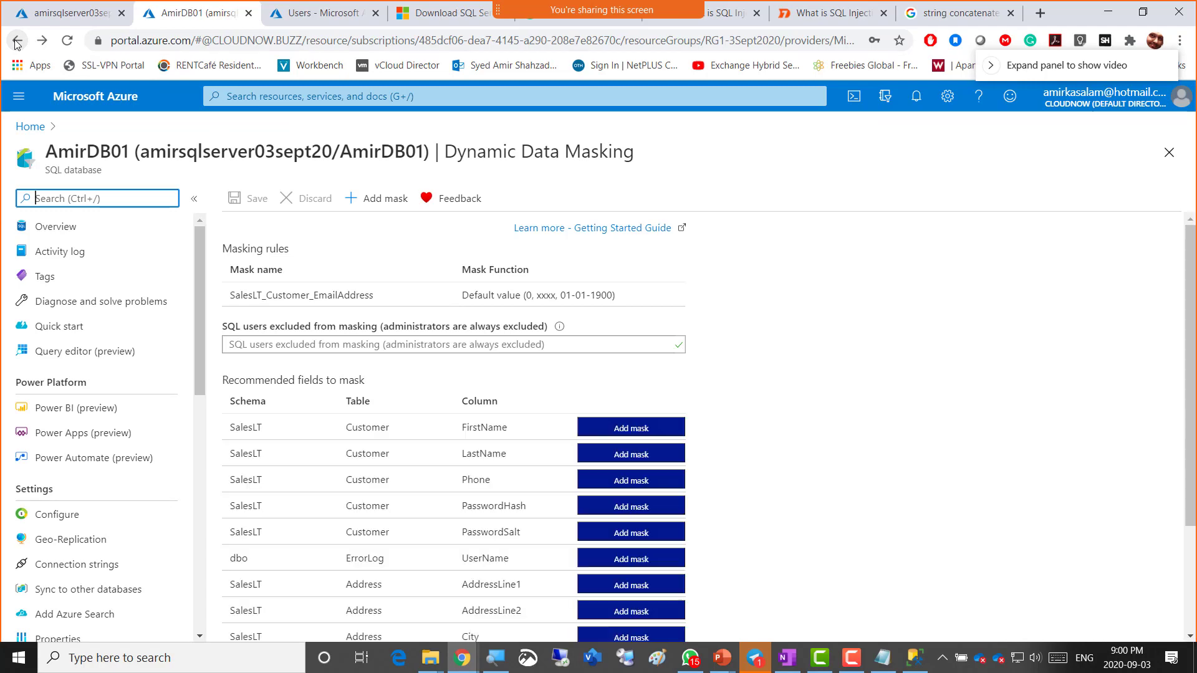
left_click(295, 22)
left_click(199, 16)
scroll(56, 553, "down", 5)
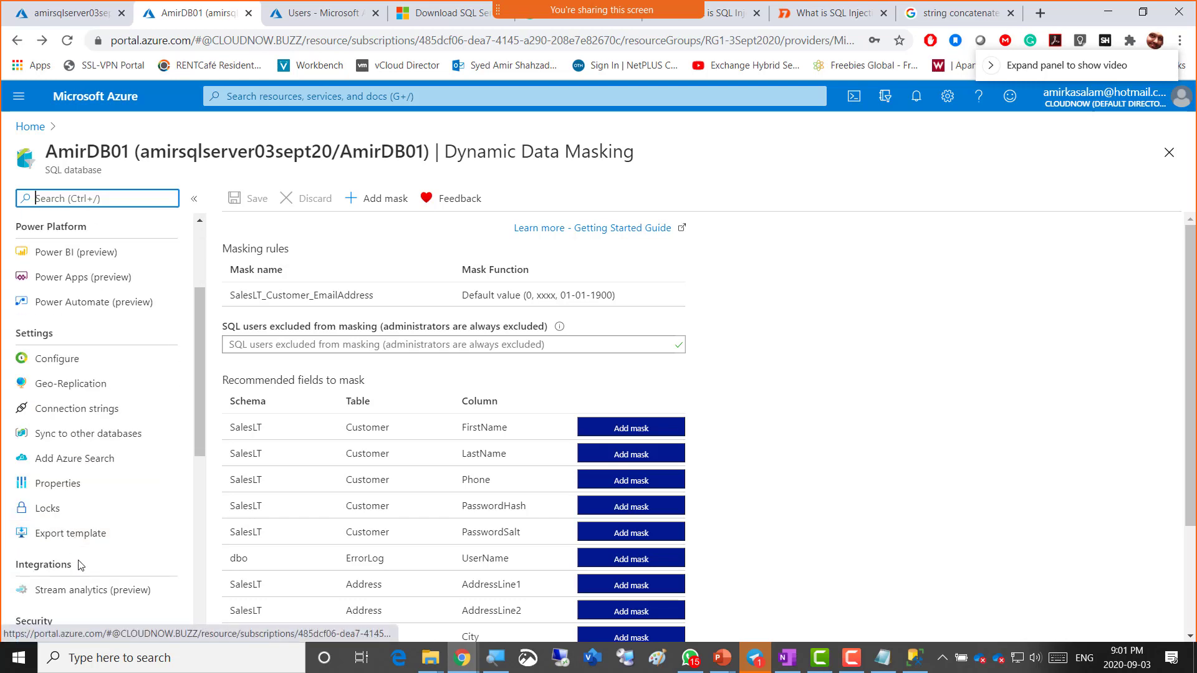
left_click(87, 492)
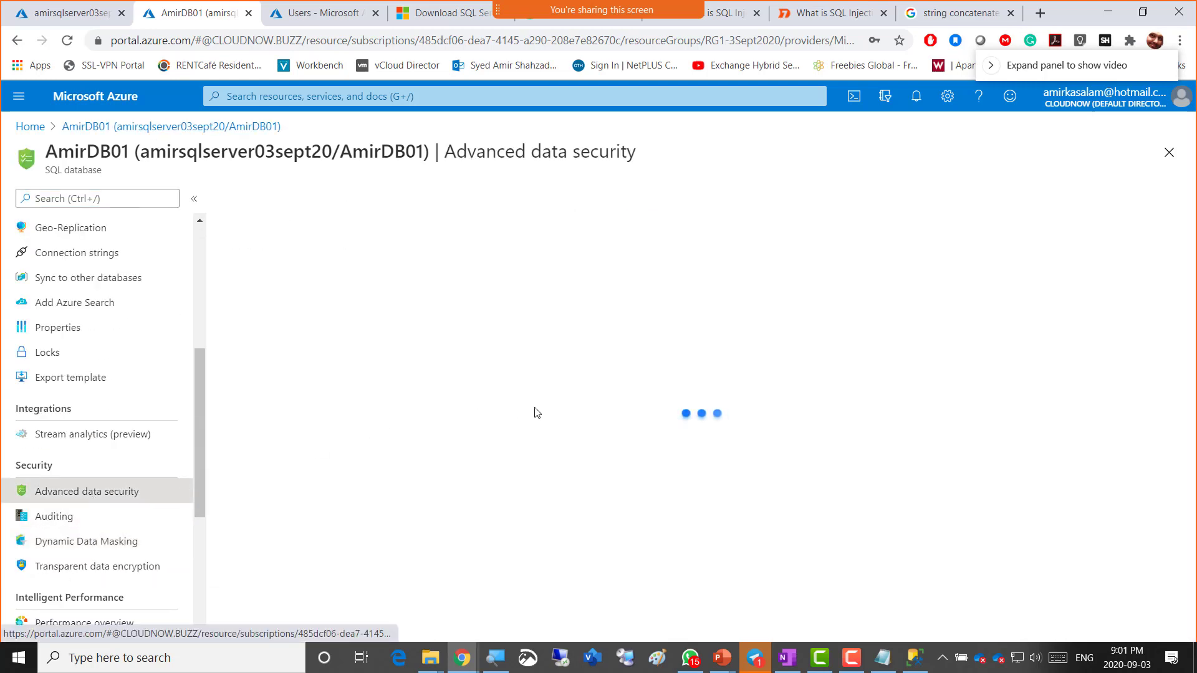
left_click(696, 397)
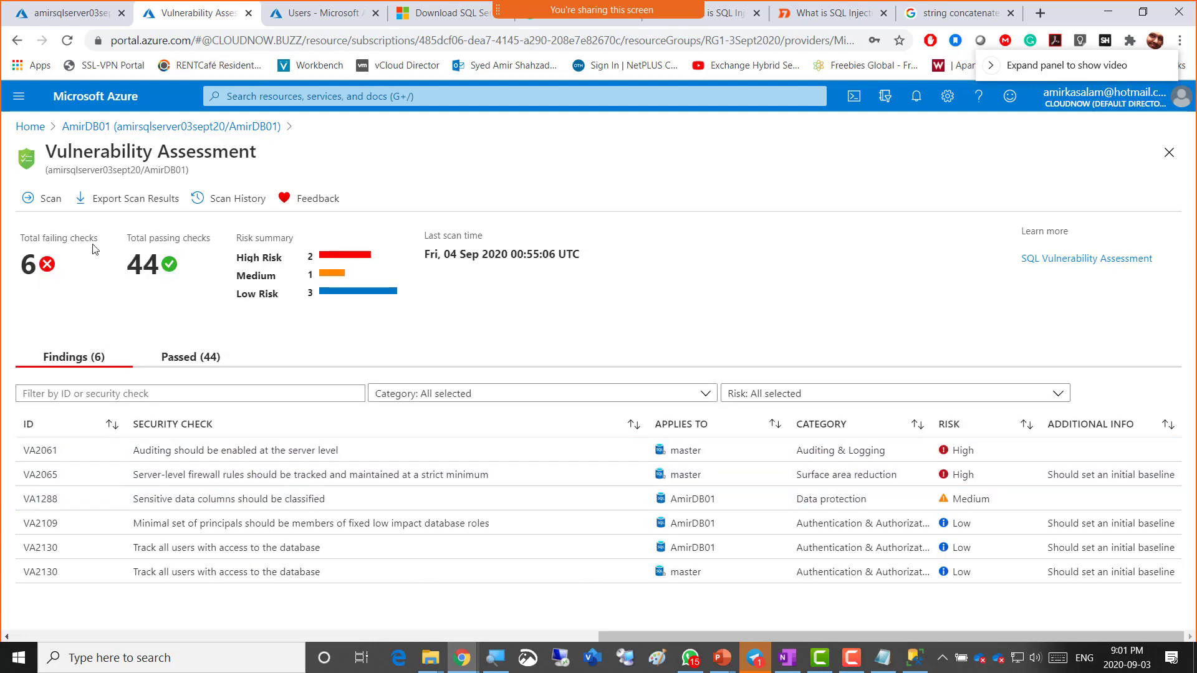
Step: Start a new vulnerability assessment scan, check its progress, then bring up the slide show
left_click(50, 200)
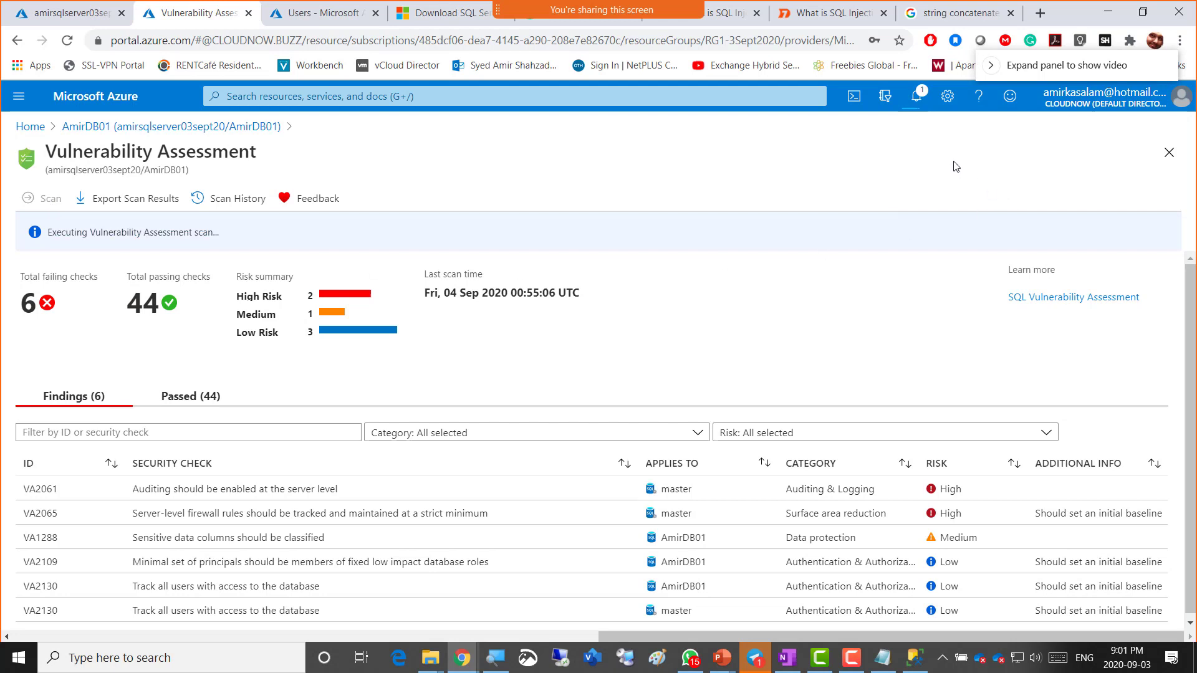
left_click(916, 96)
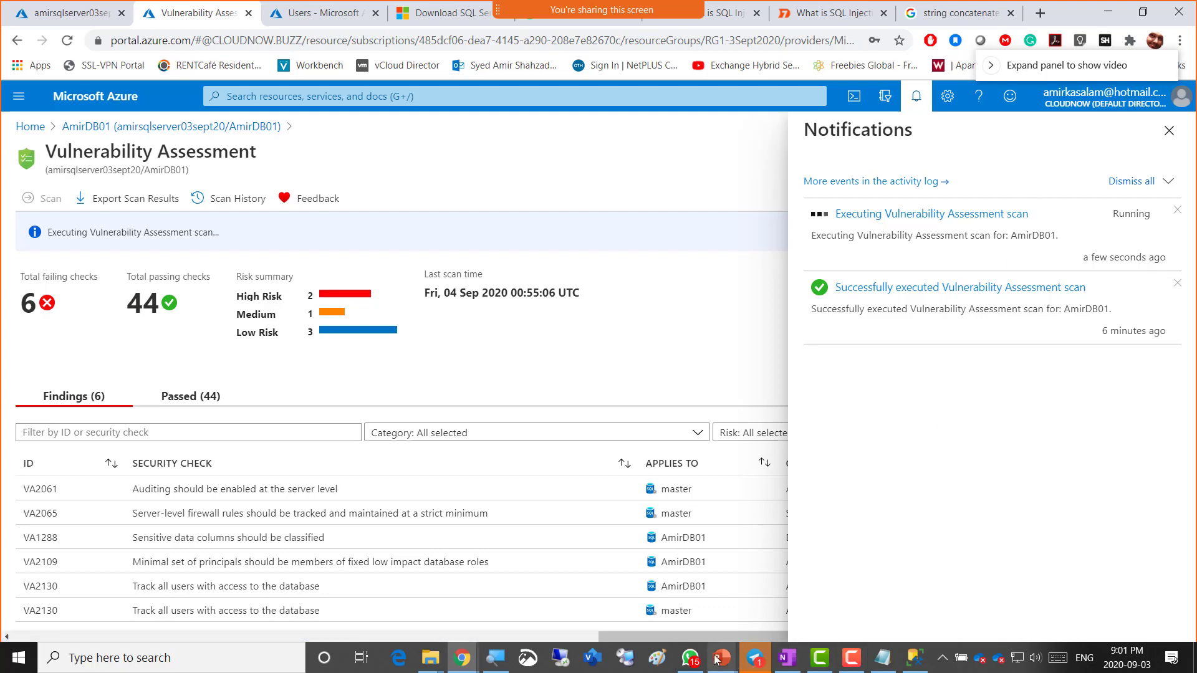
mouse_move(722, 661)
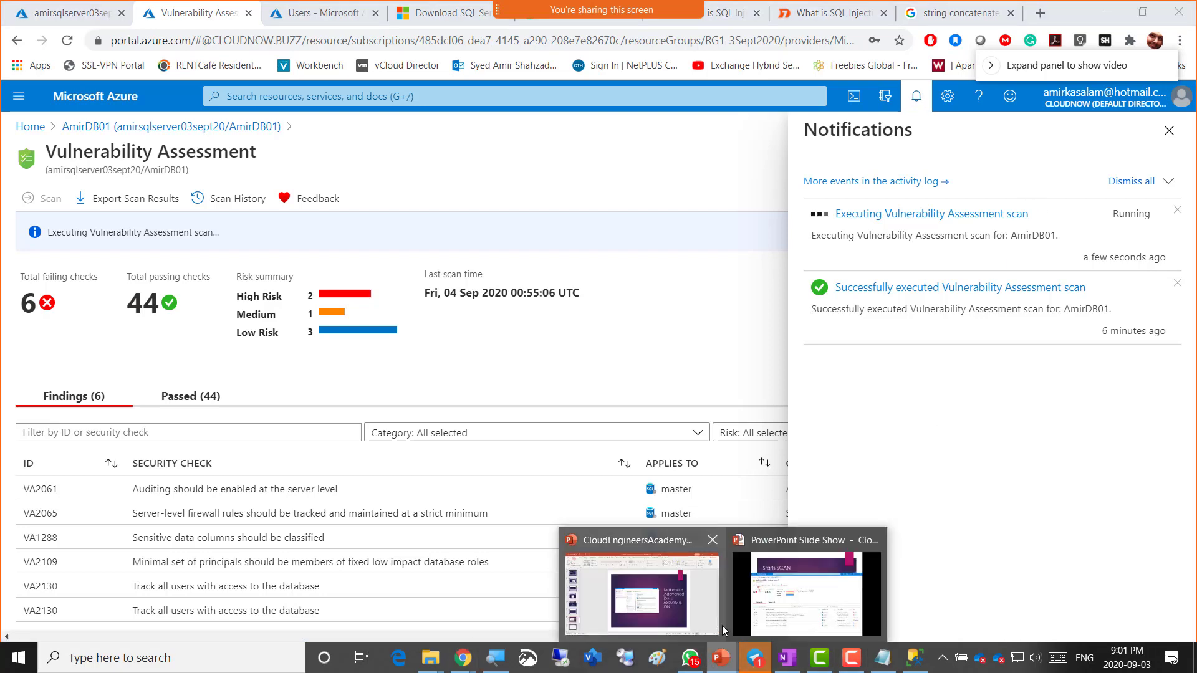
left_click(787, 622)
Step: Present the auditing, Create Workspace and Log Analytics workspace slides up to recommendations
left_click(553, 423)
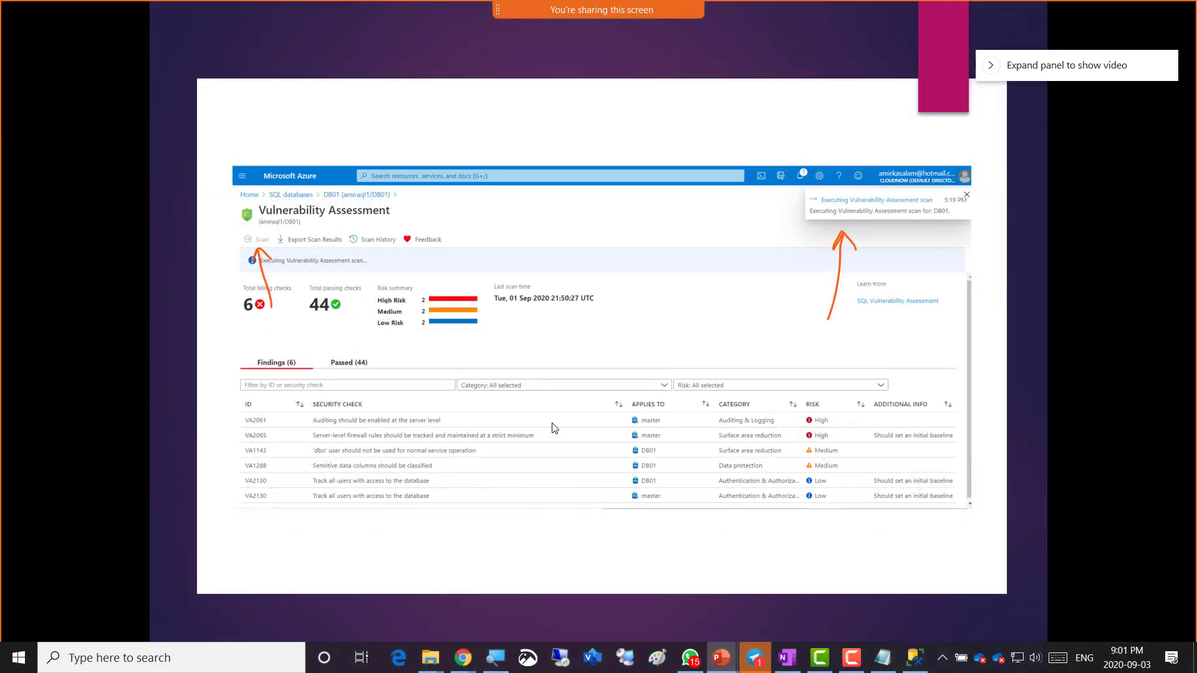
left_click(553, 424)
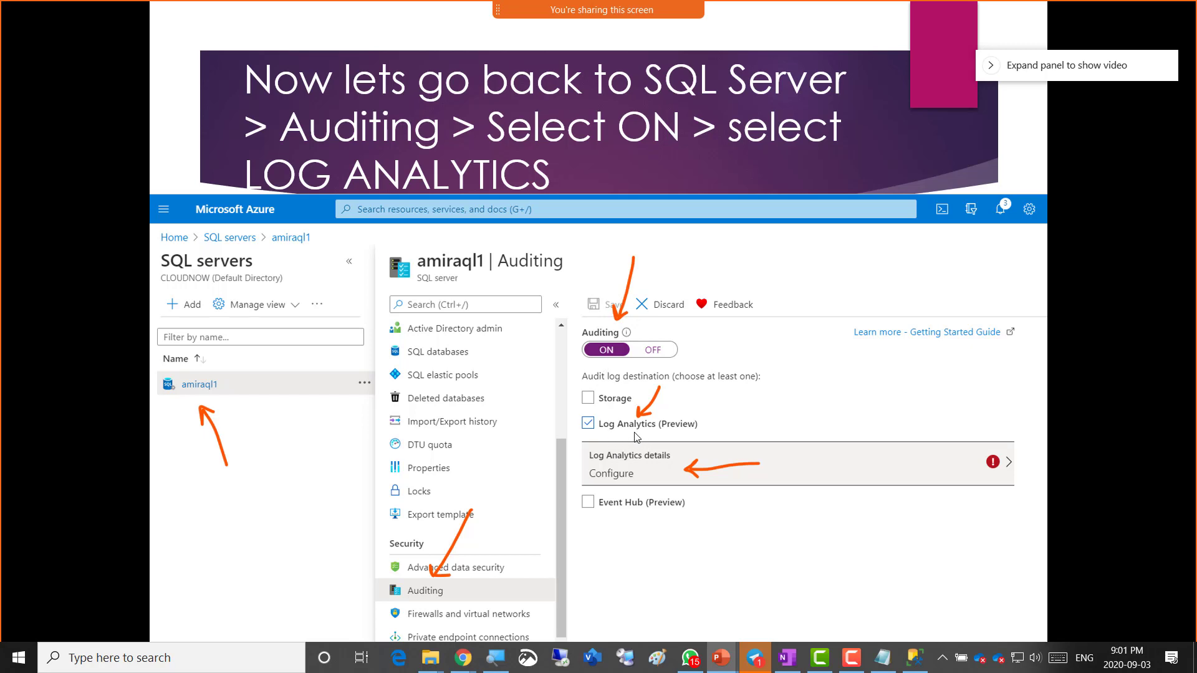
left_click(634, 477)
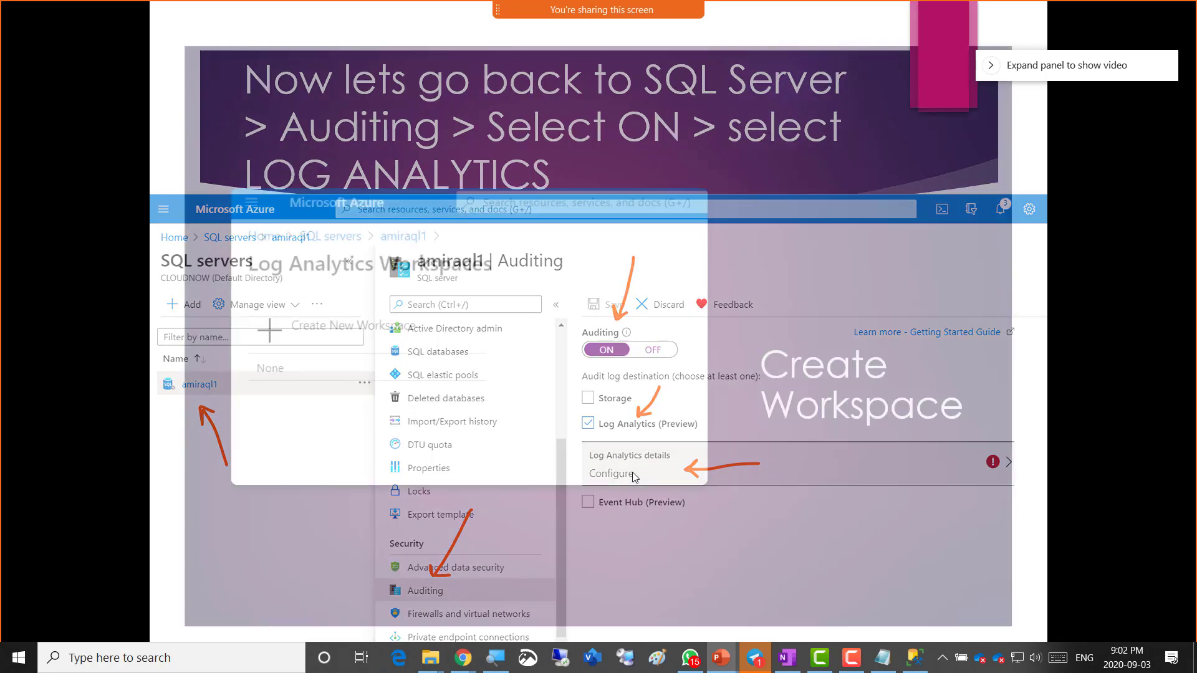
left_click(388, 367)
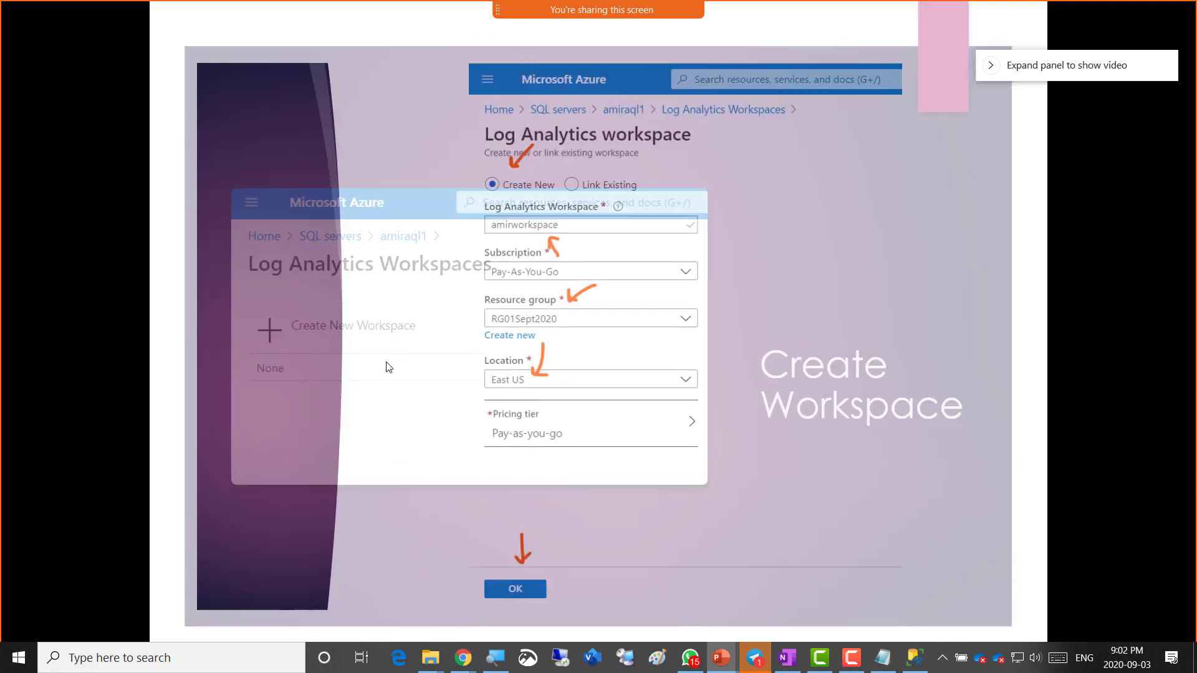
left_click(740, 429)
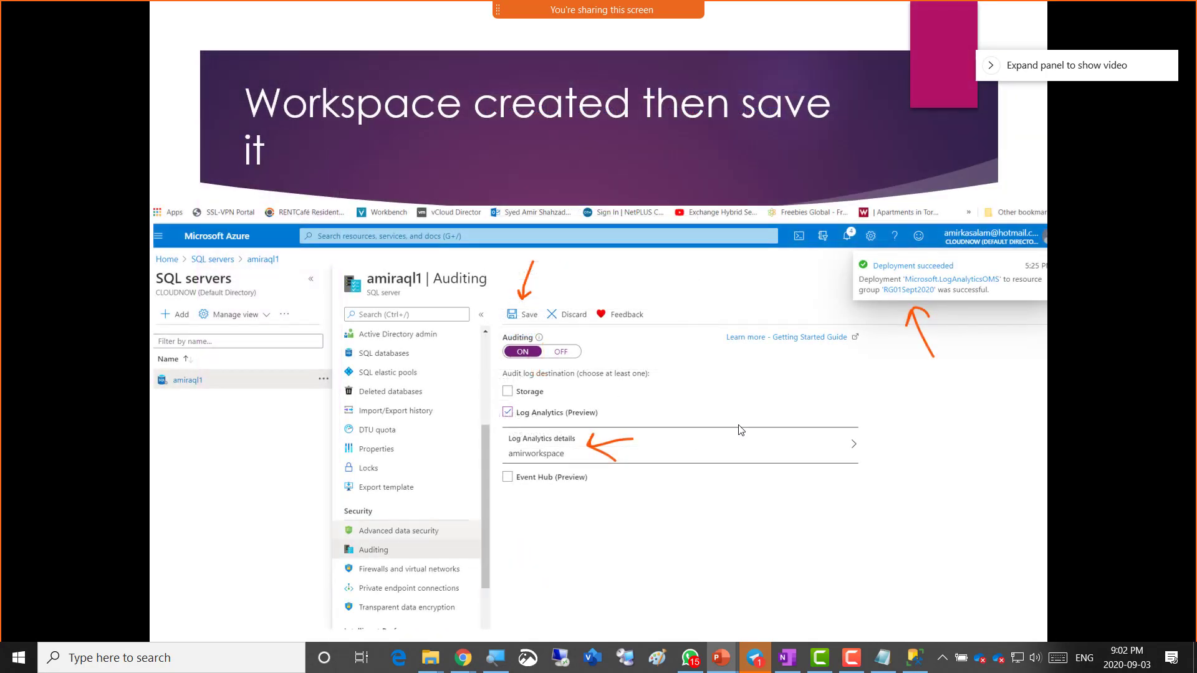
left_click(739, 428)
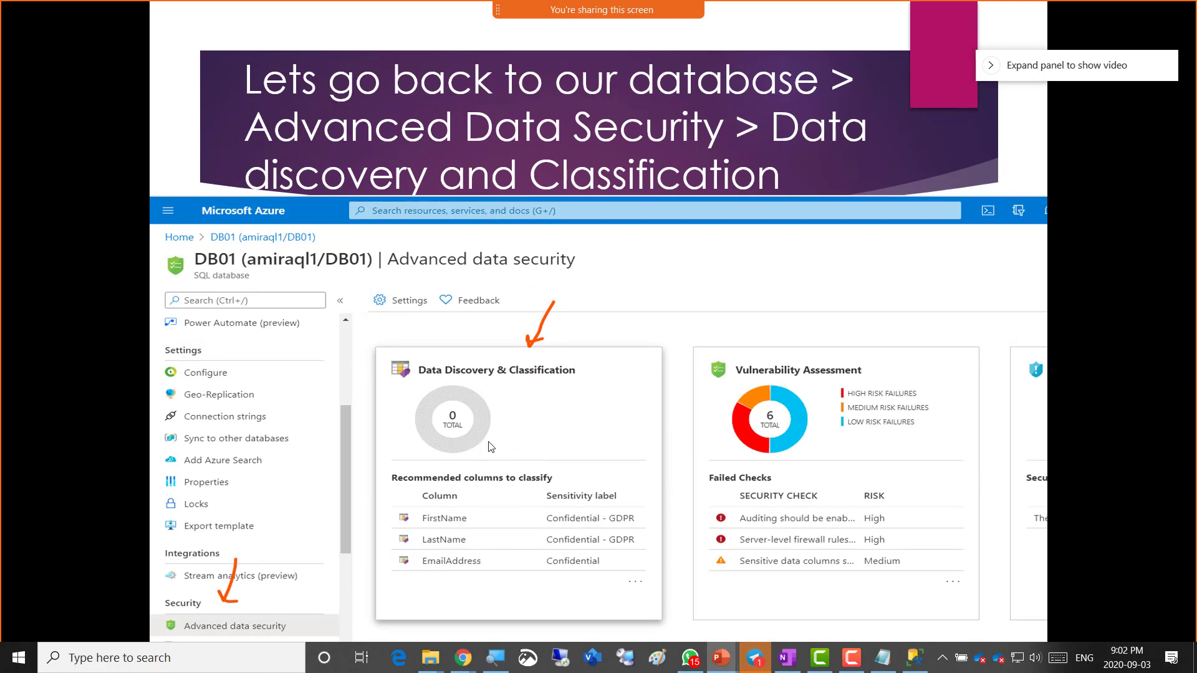
left_click(491, 447)
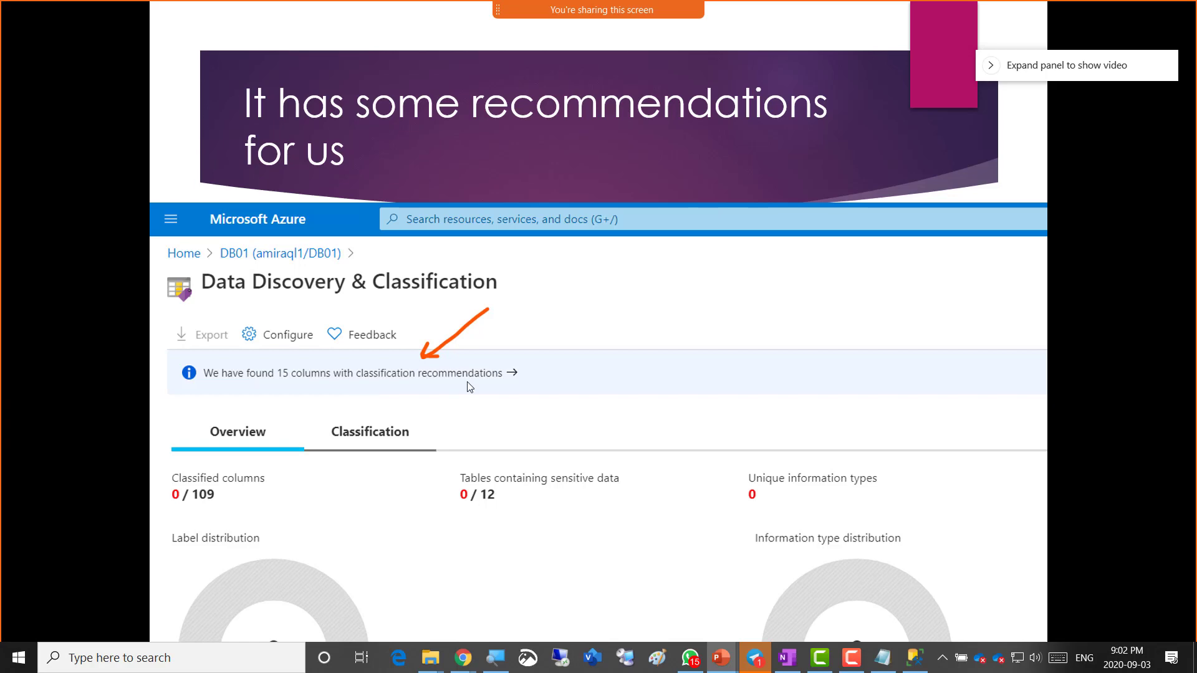
Step: Step back to the auditing setup slide and return to the Azure portal
key("Left")
key("Left")
key("Left")
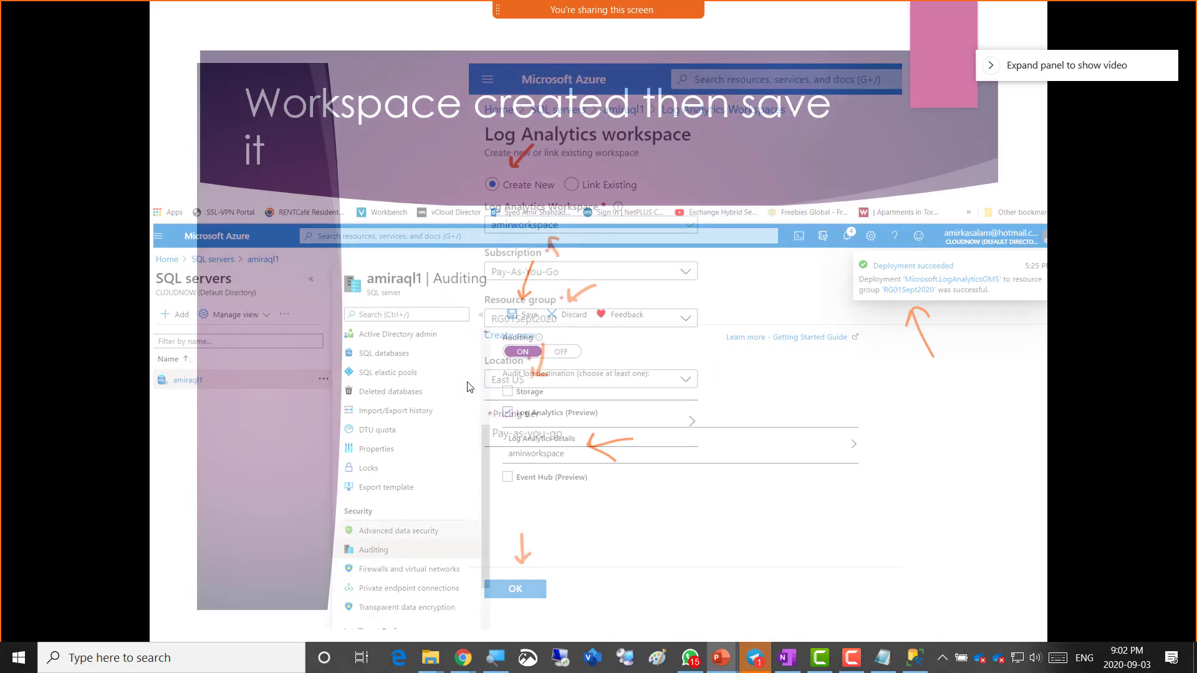
key("Right")
key("Right")
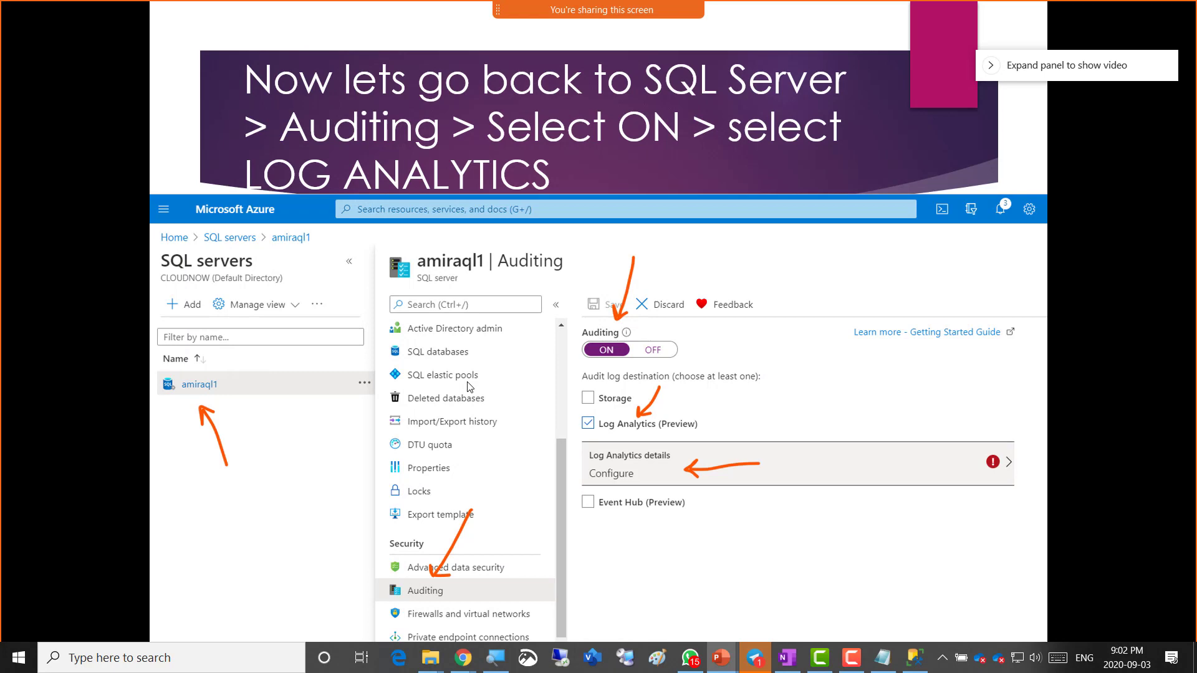
key("alt+Tab")
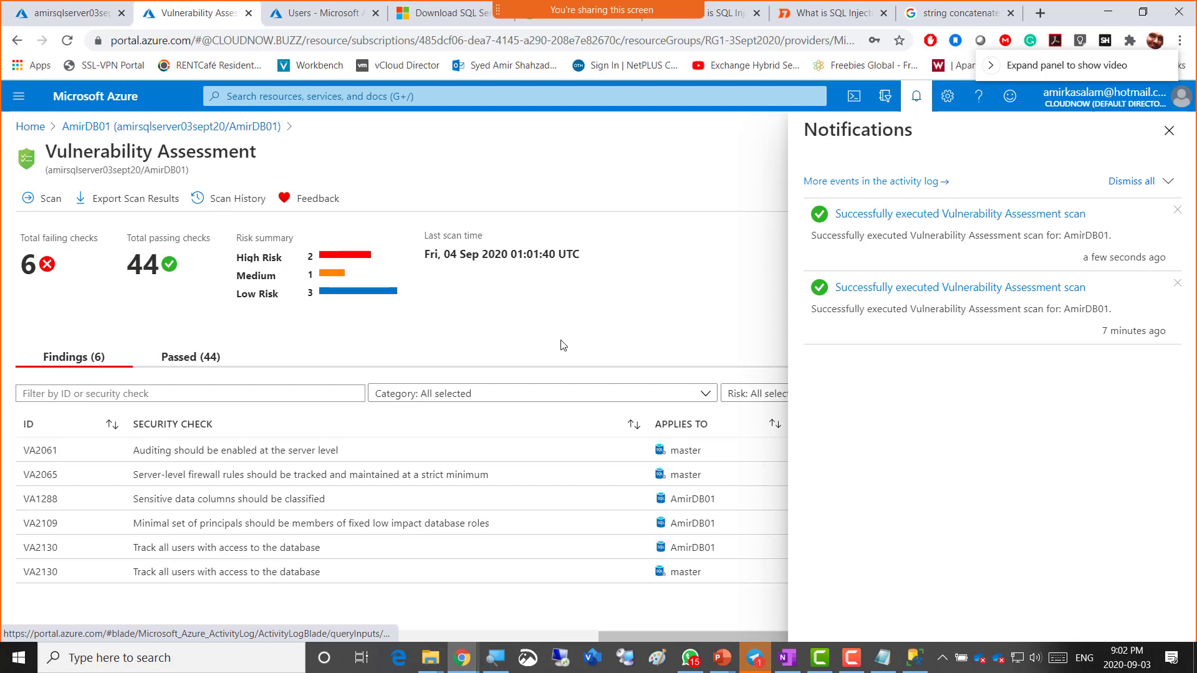
Step: Reload and reopen AmirDB01's vulnerability assessment, showing the 01:01:40 scan with 6 failing checks
left_click(1169, 130)
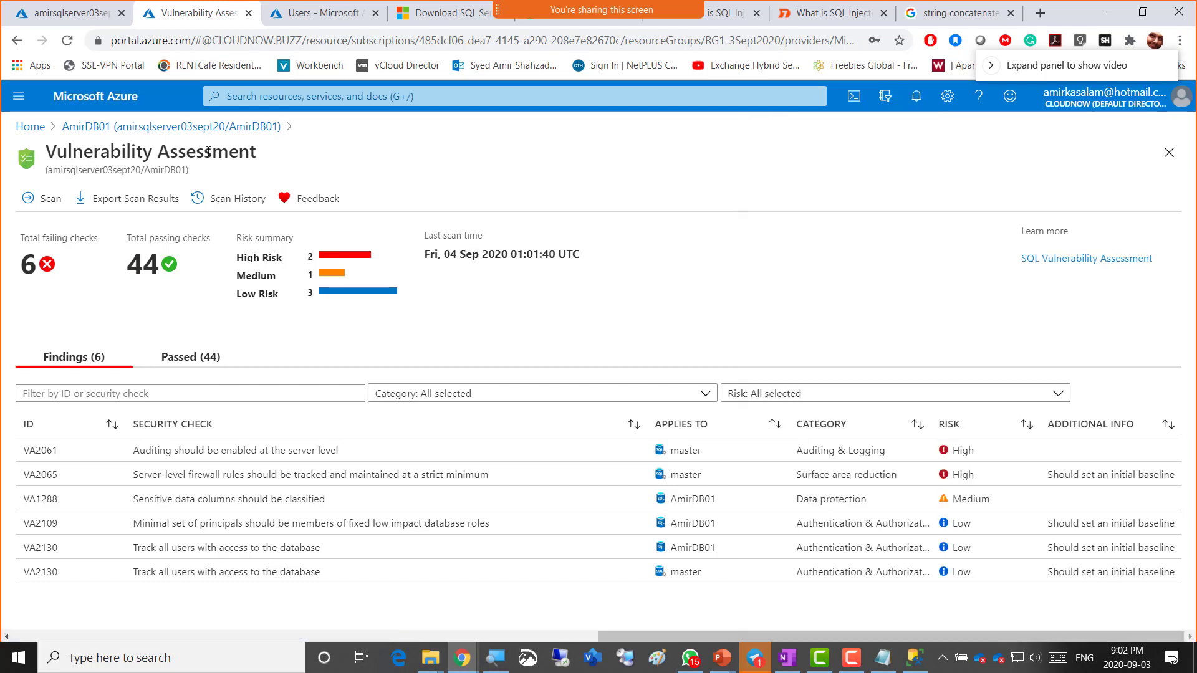
left_click(66, 39)
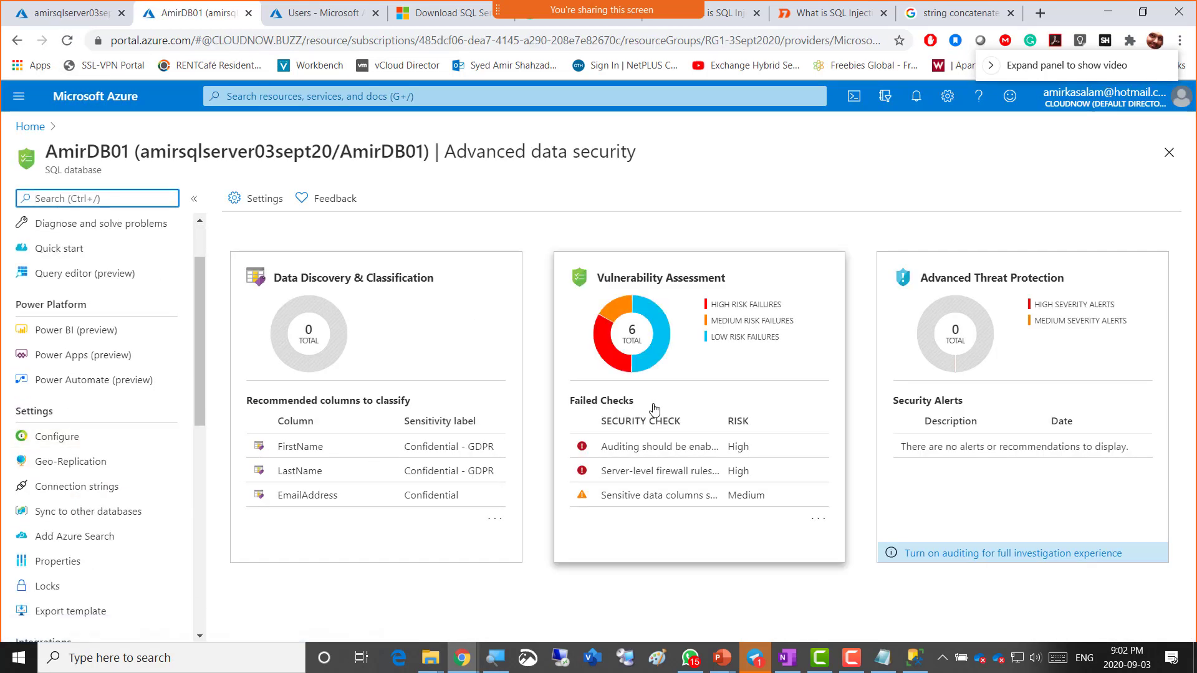
left_click(654, 405)
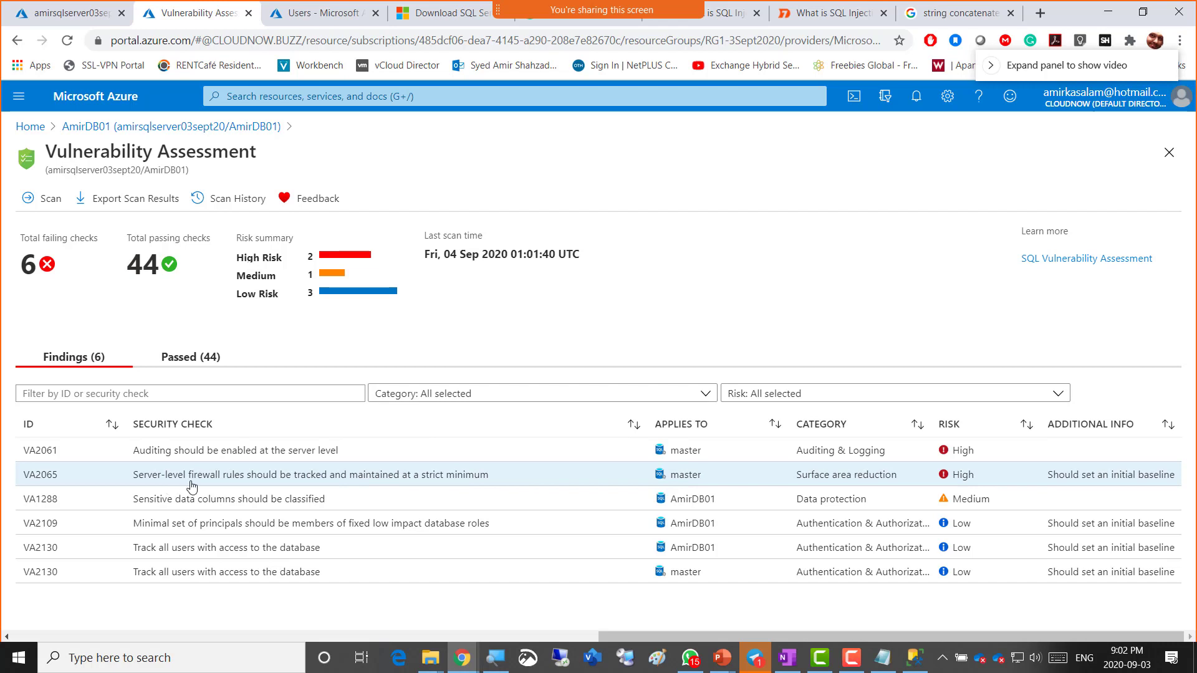
Step: Open check VA2065 and approve its firewall-rule result as the baseline
left_click(369, 479)
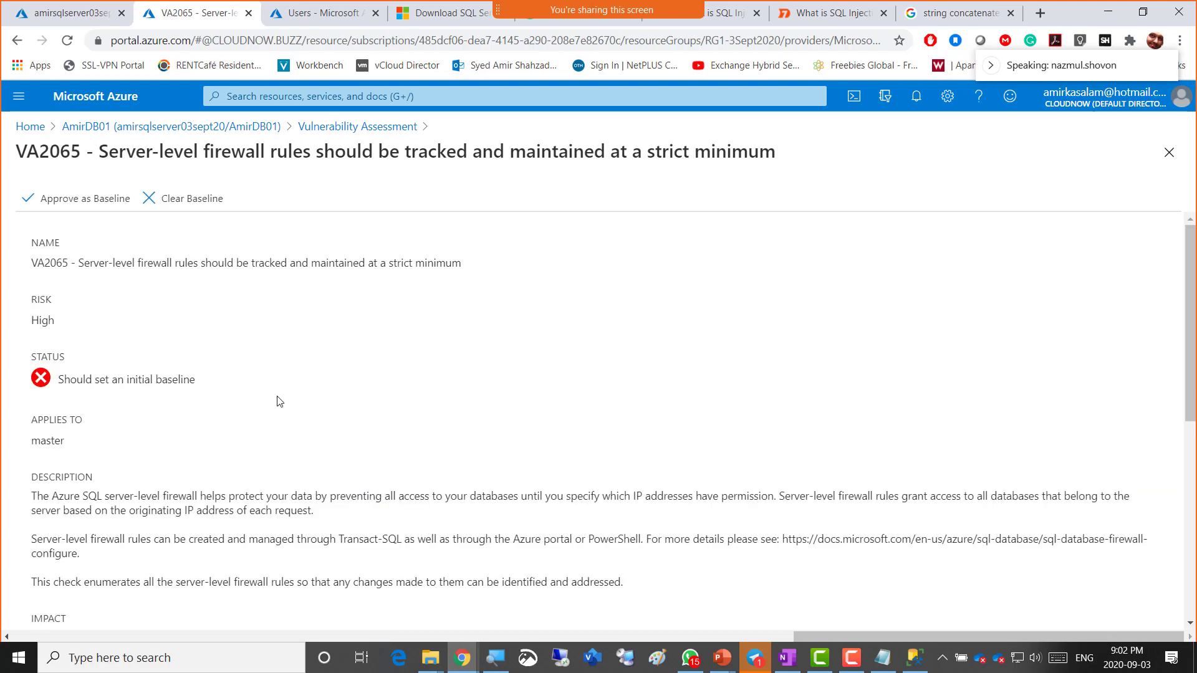
scroll(279, 401, "down", 5)
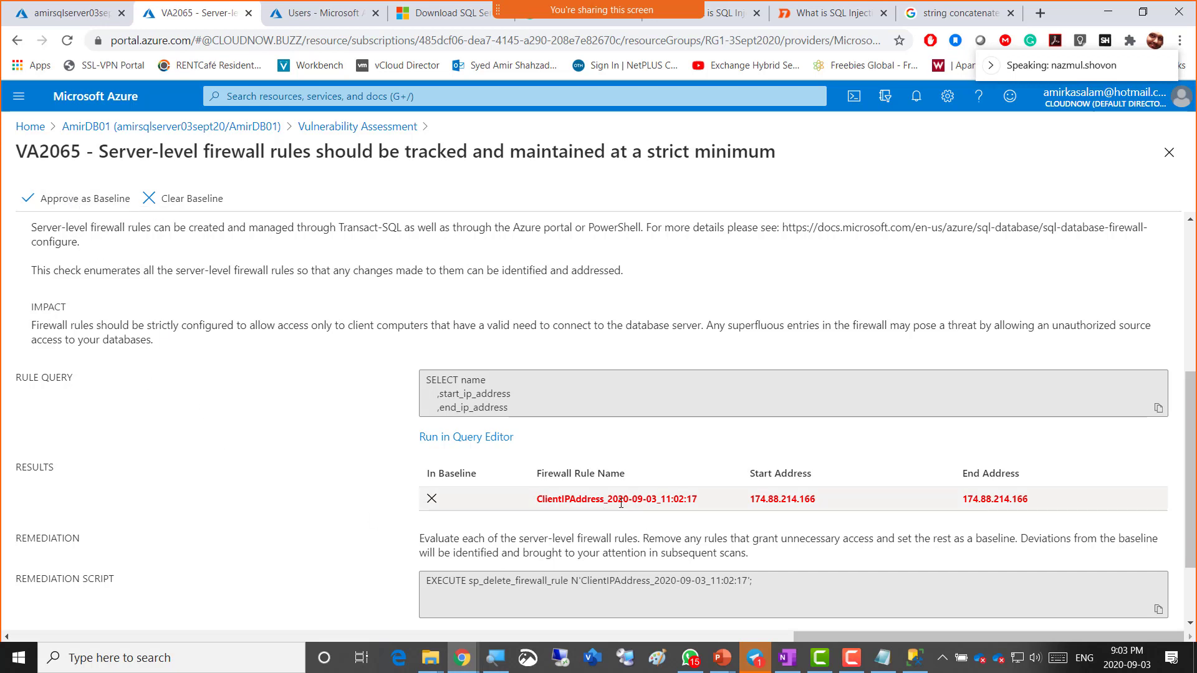
scroll(620, 502, "up", 1)
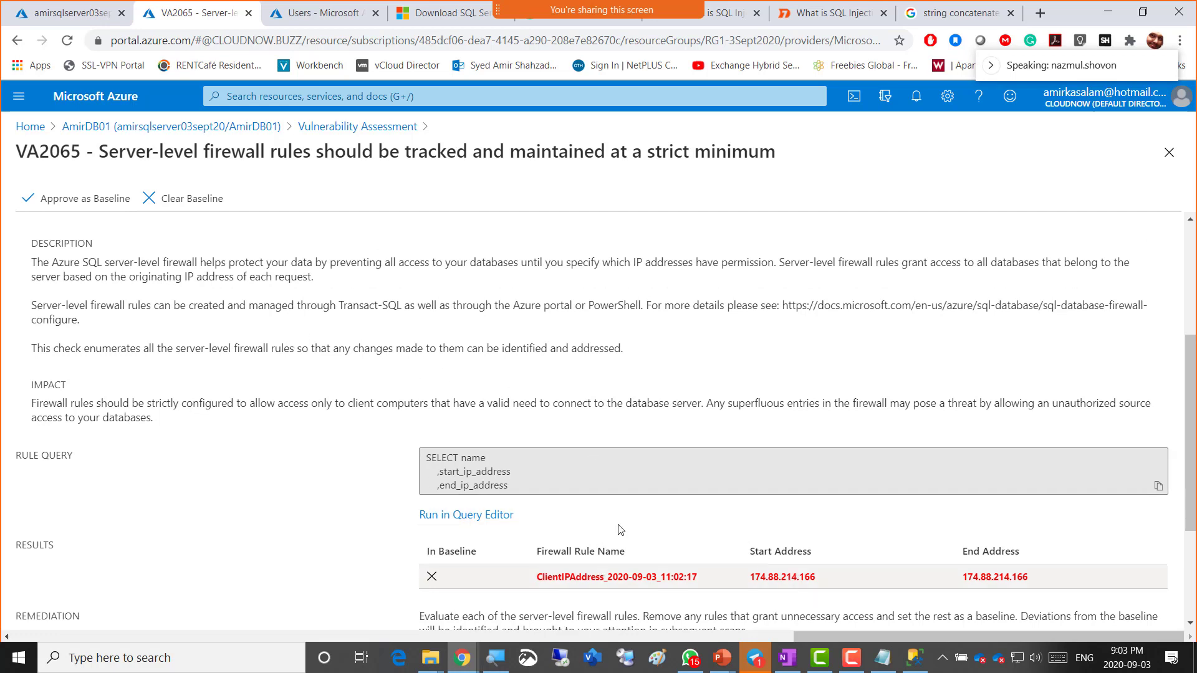
left_click(47, 201)
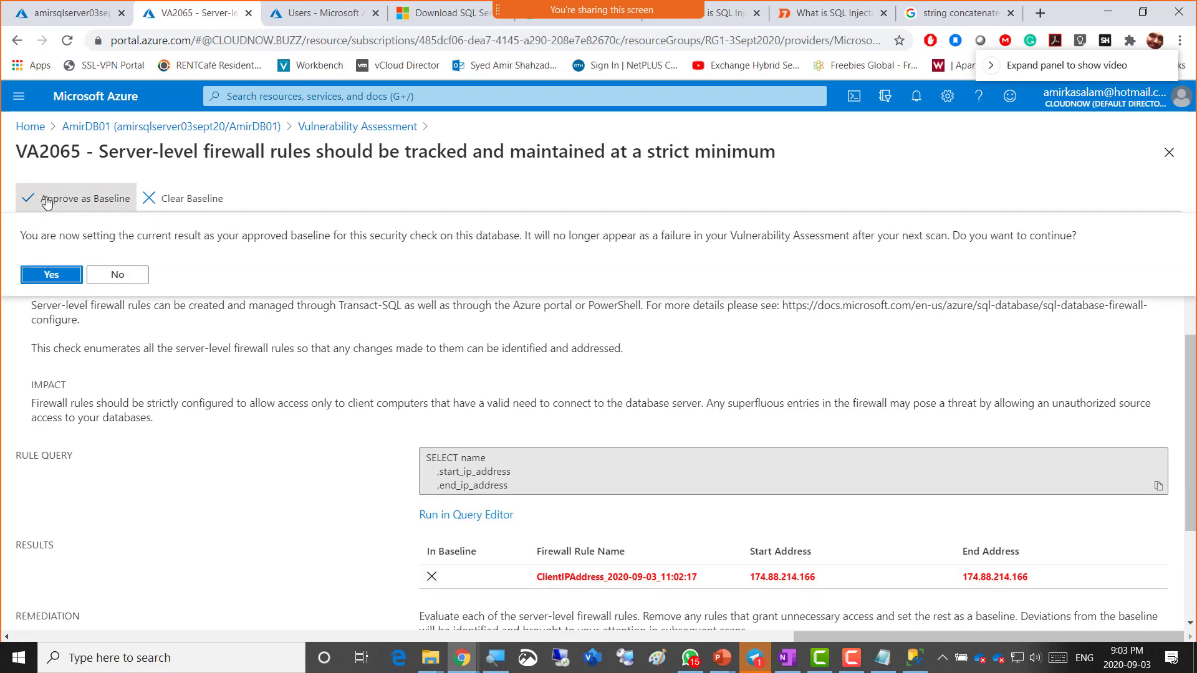
left_click(46, 275)
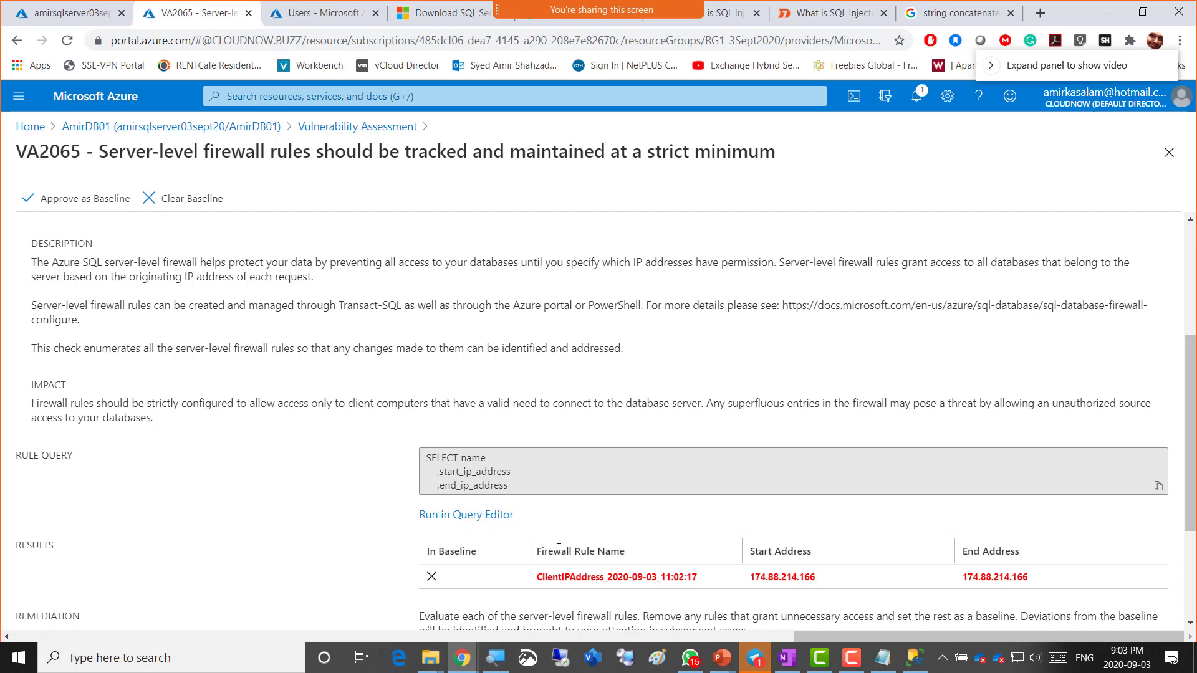
Step: Approve the VA2065 baseline again and return to AmirDB01's advanced data security overview
scroll(559, 549, "down", 1)
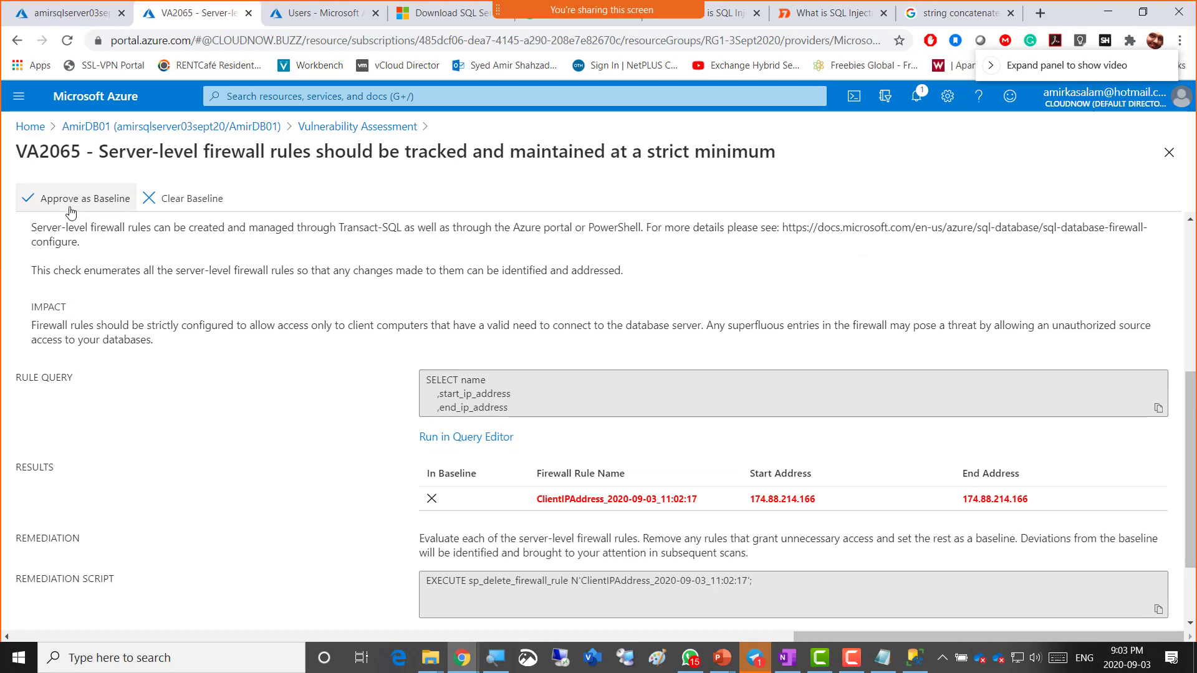
scroll(182, 305, "up", 4)
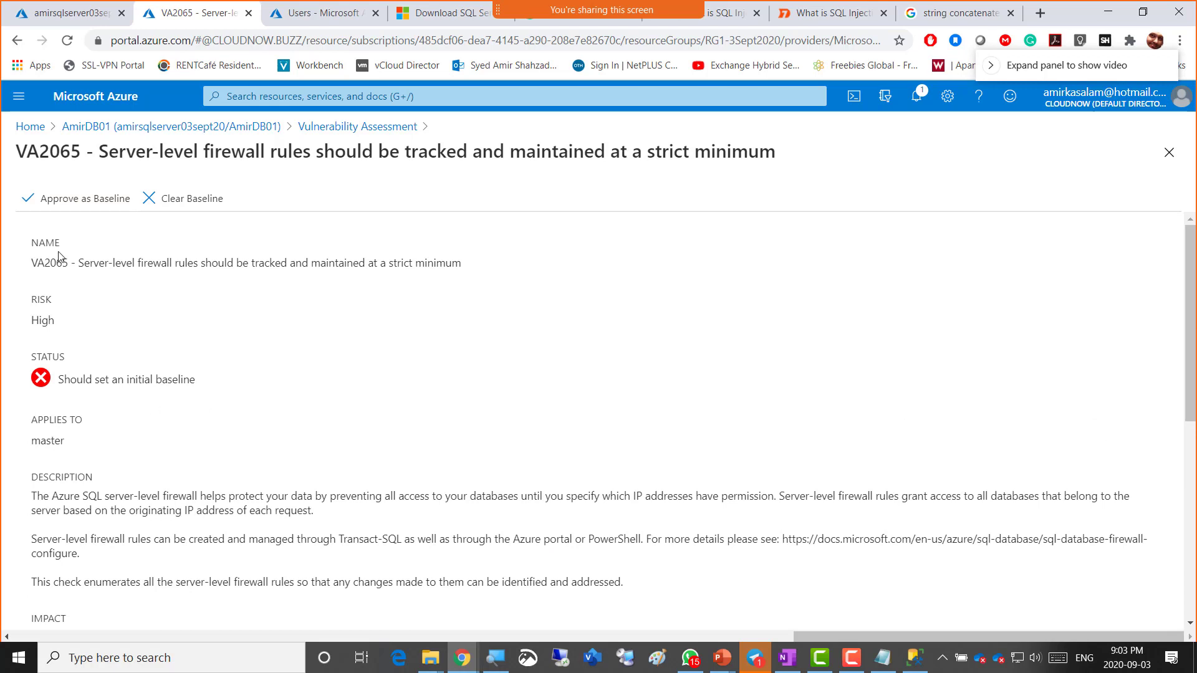
left_click(57, 199)
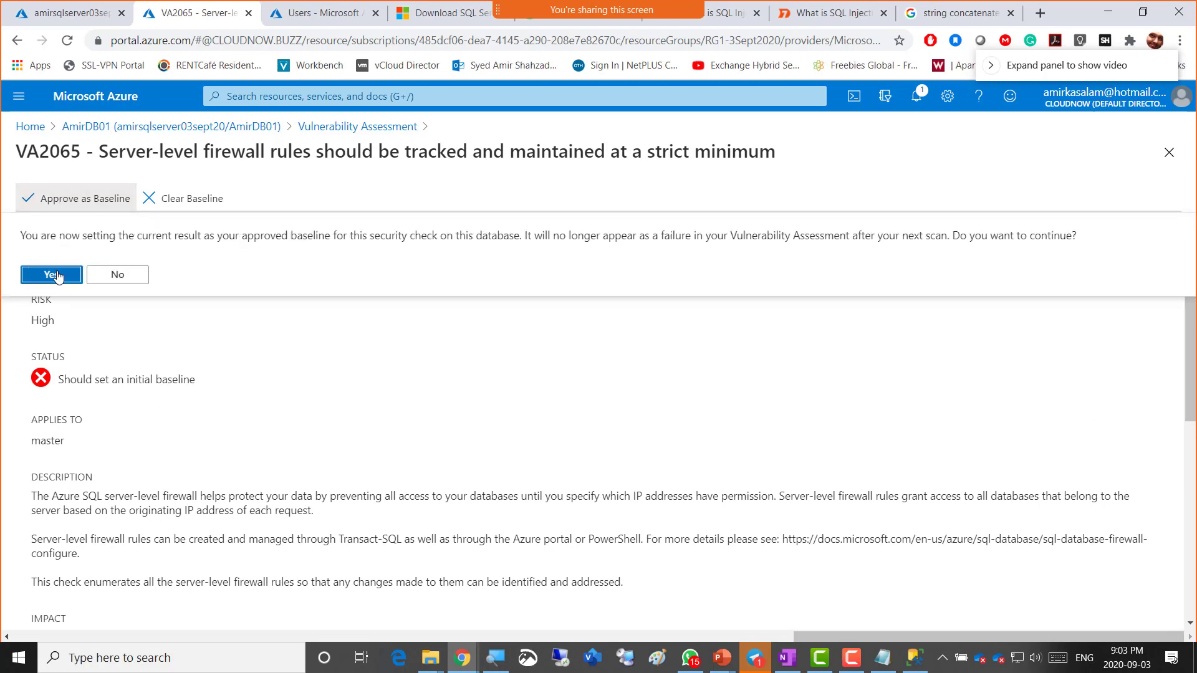
left_click(55, 275)
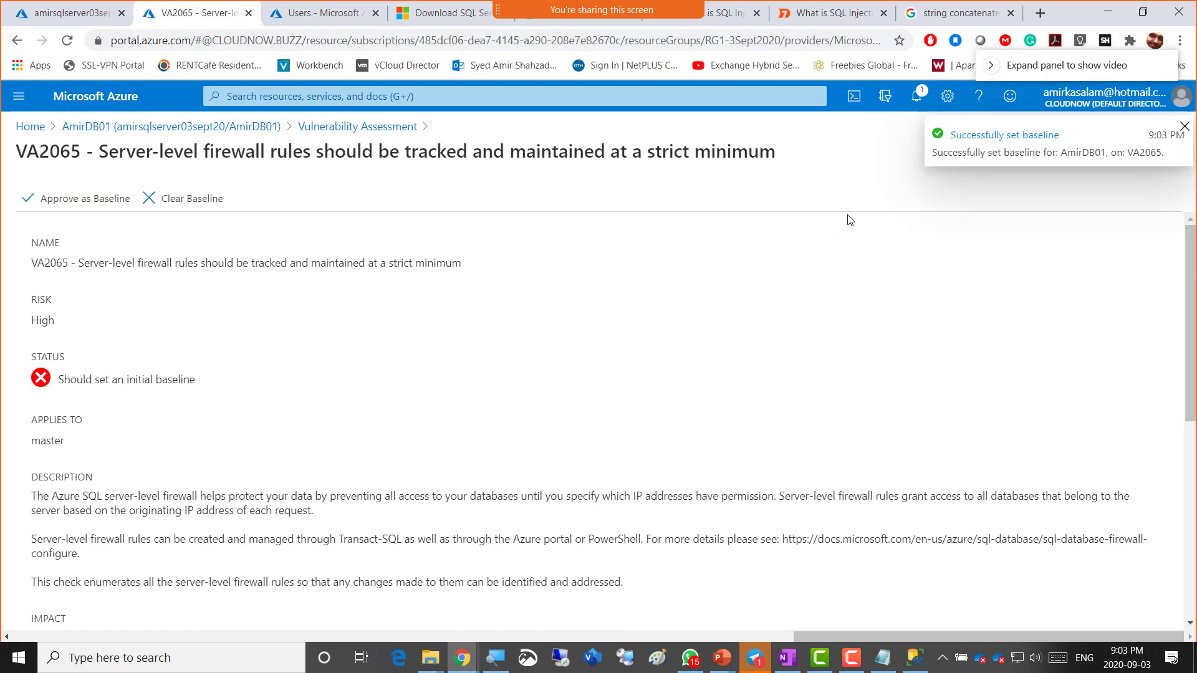
left_click(166, 128)
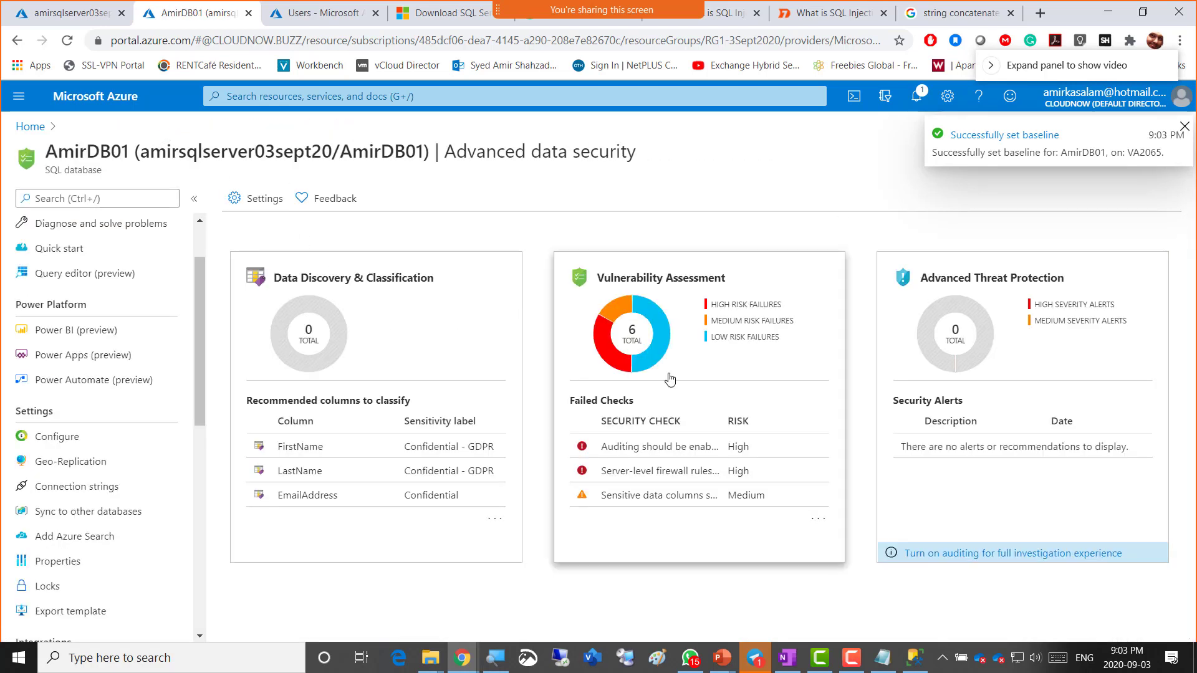
Step: Rescan AmirDB01, leaving 5 failing and 45 passing checks with VA2065 cleared
left_click(634, 345)
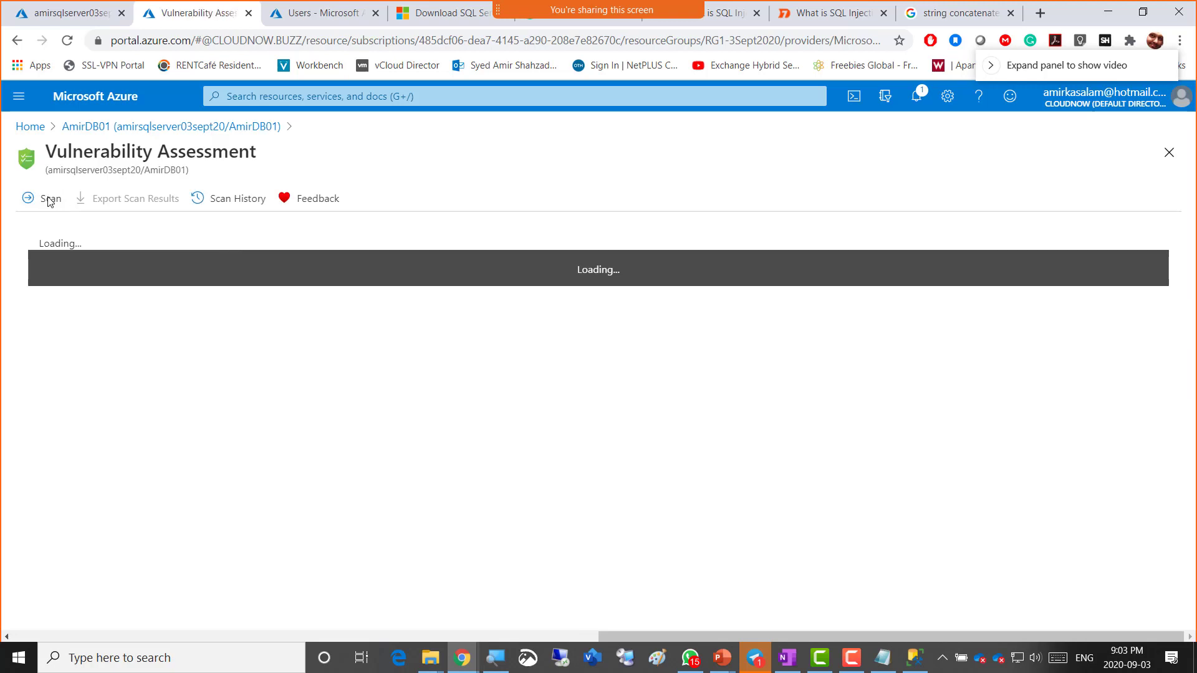
left_click(50, 199)
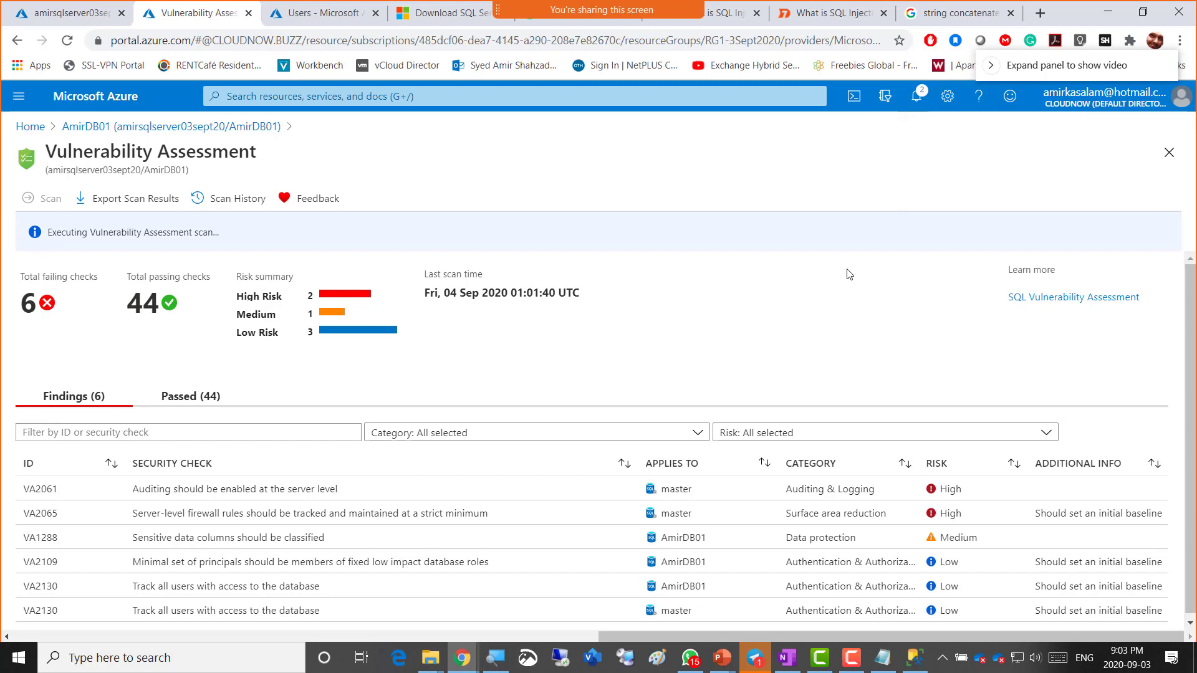
left_click(917, 97)
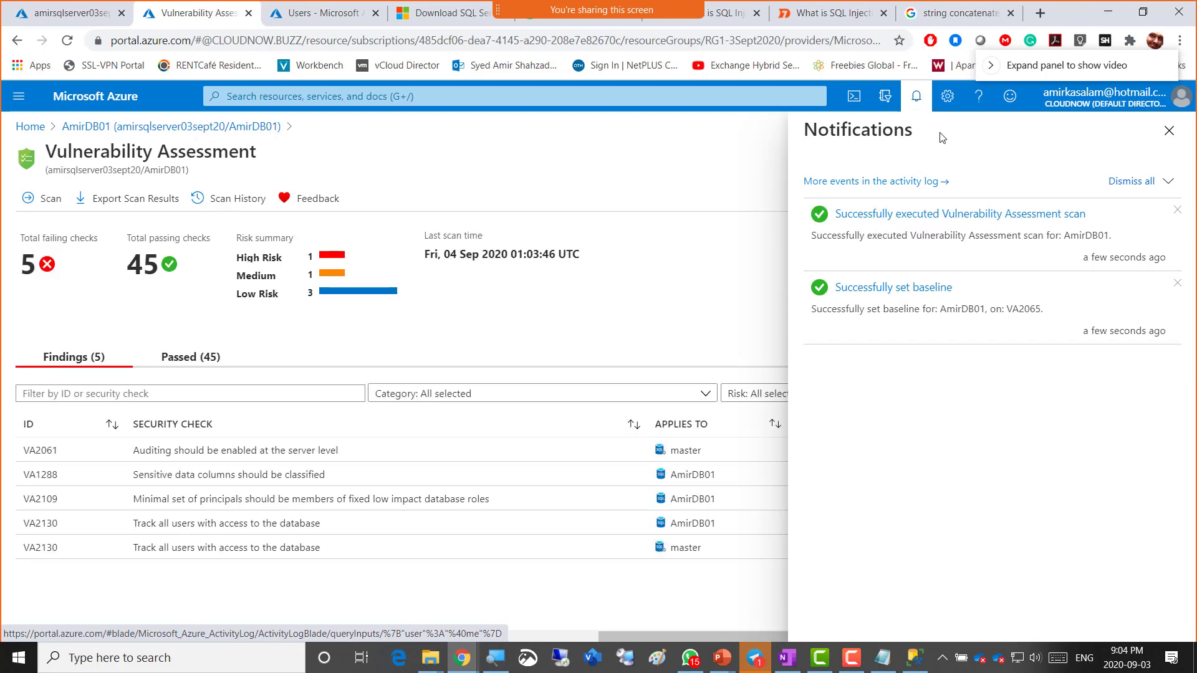
left_click(1169, 130)
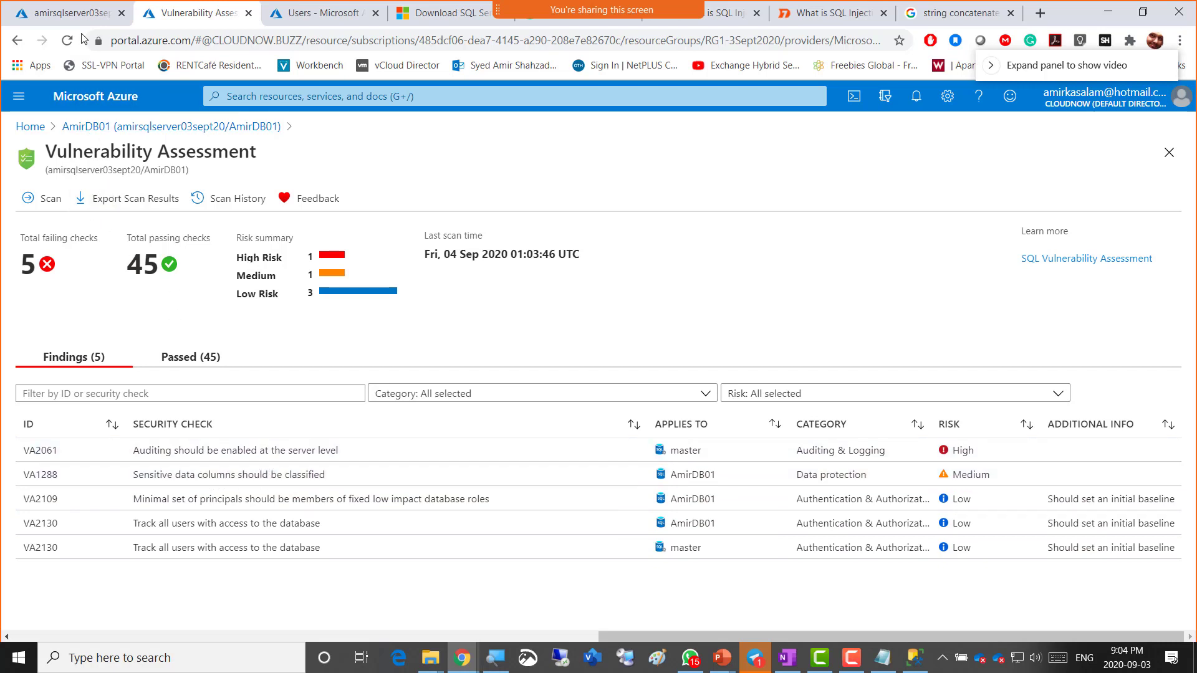
Step: Switch server auditing ON with Log Analytics (Preview) as destination and list available workspaces
left_click(62, 15)
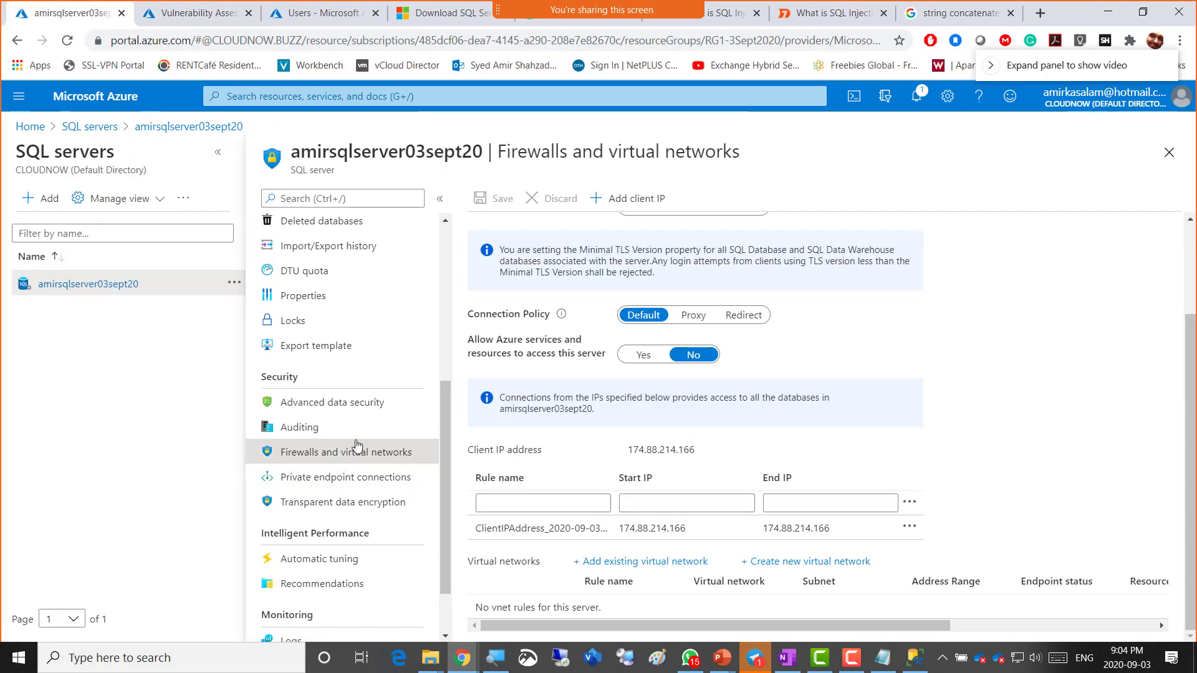
left_click(313, 428)
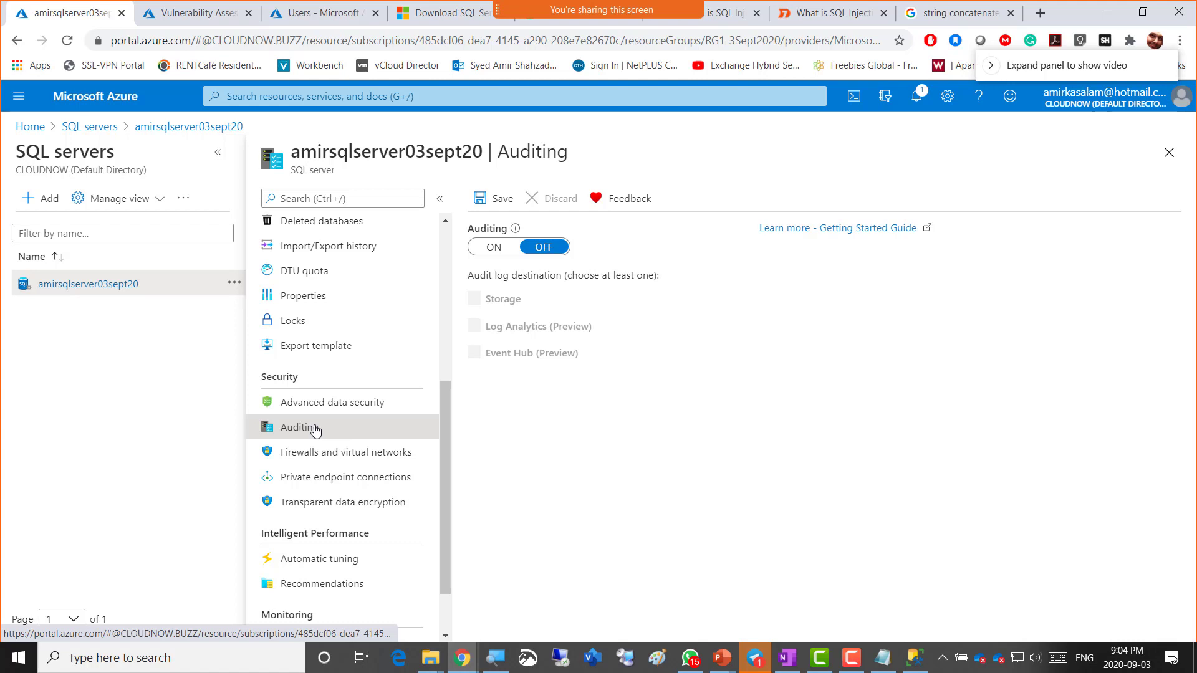
left_click(489, 247)
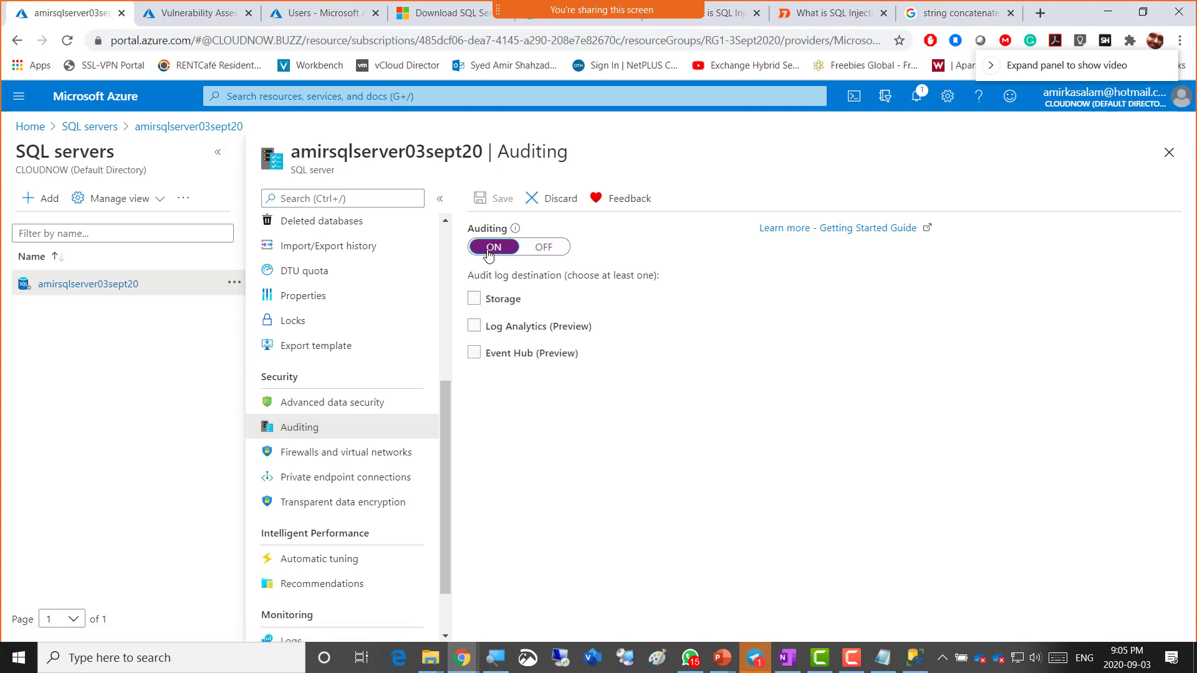
left_click(475, 327)
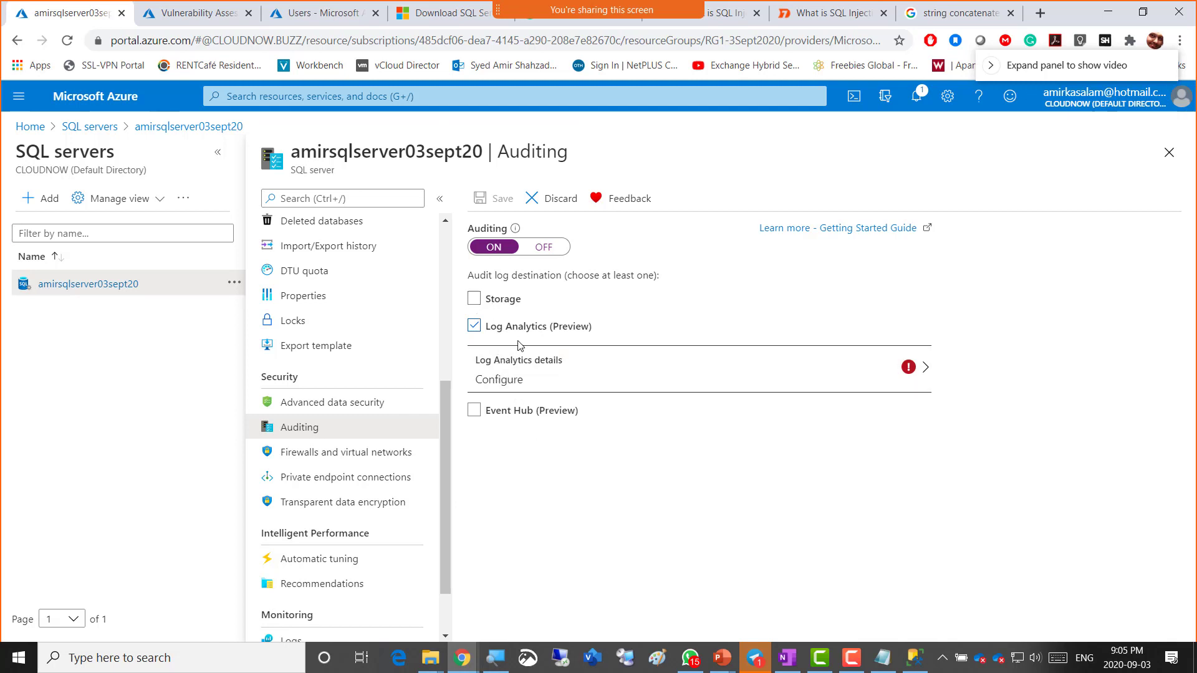
left_click(569, 373)
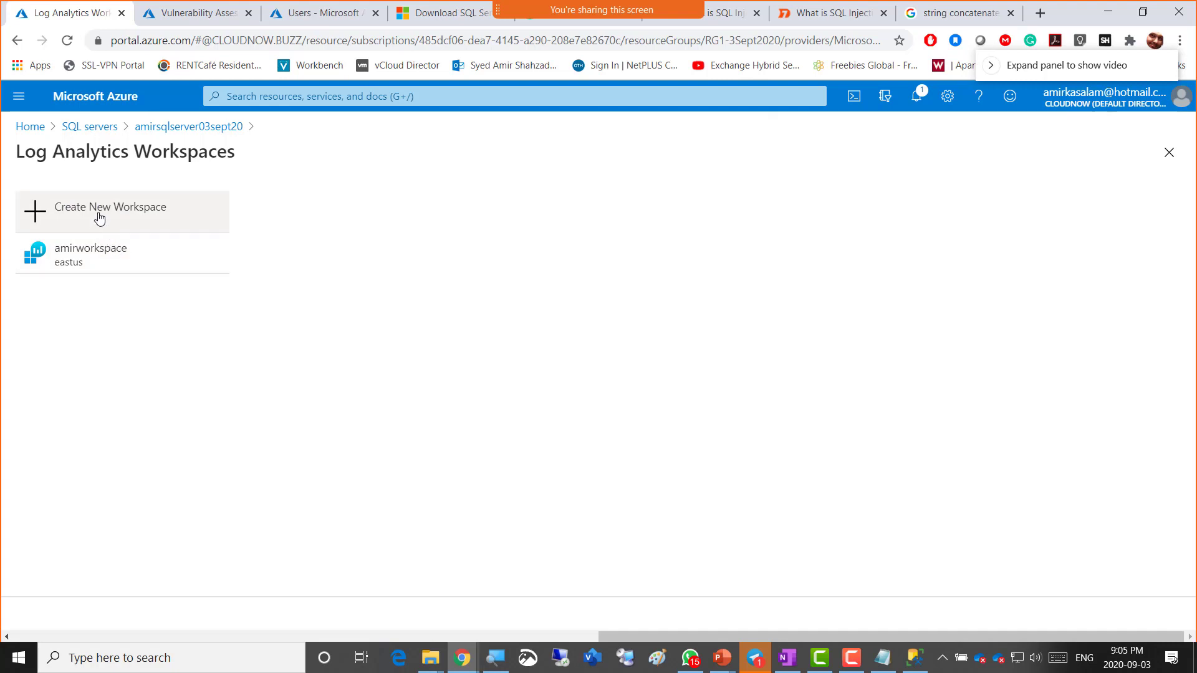
Step: Choose amirworkspace for the audit logs and save the server auditing settings
left_click(90, 267)
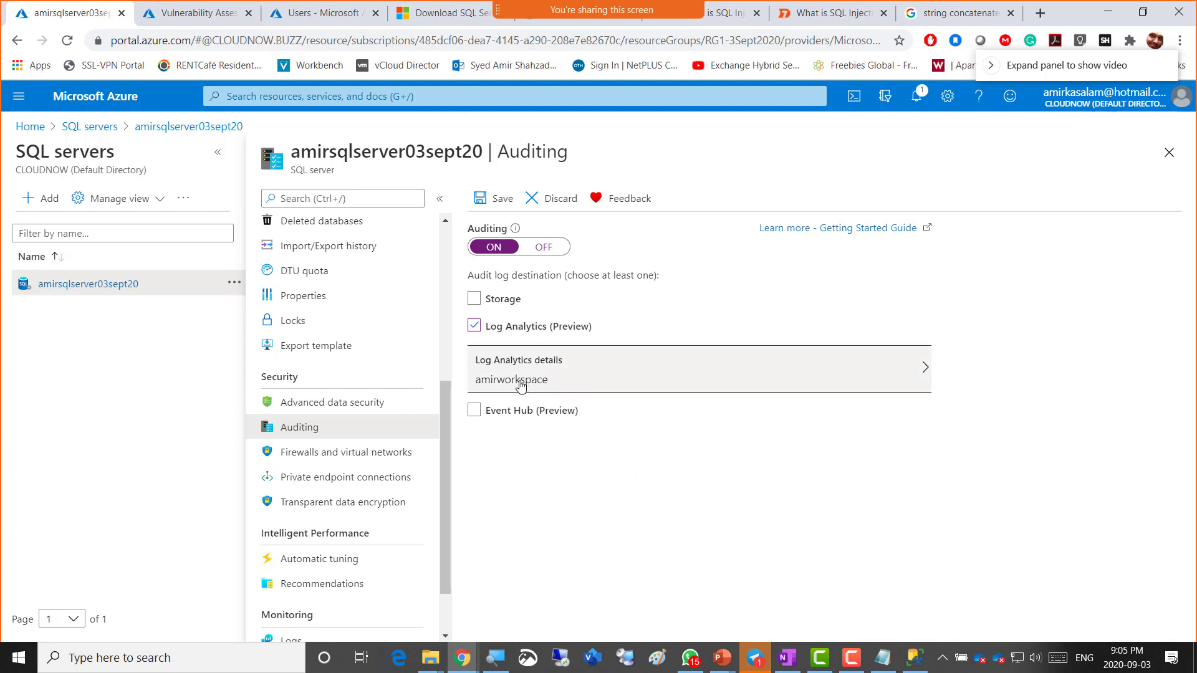
left_click(499, 200)
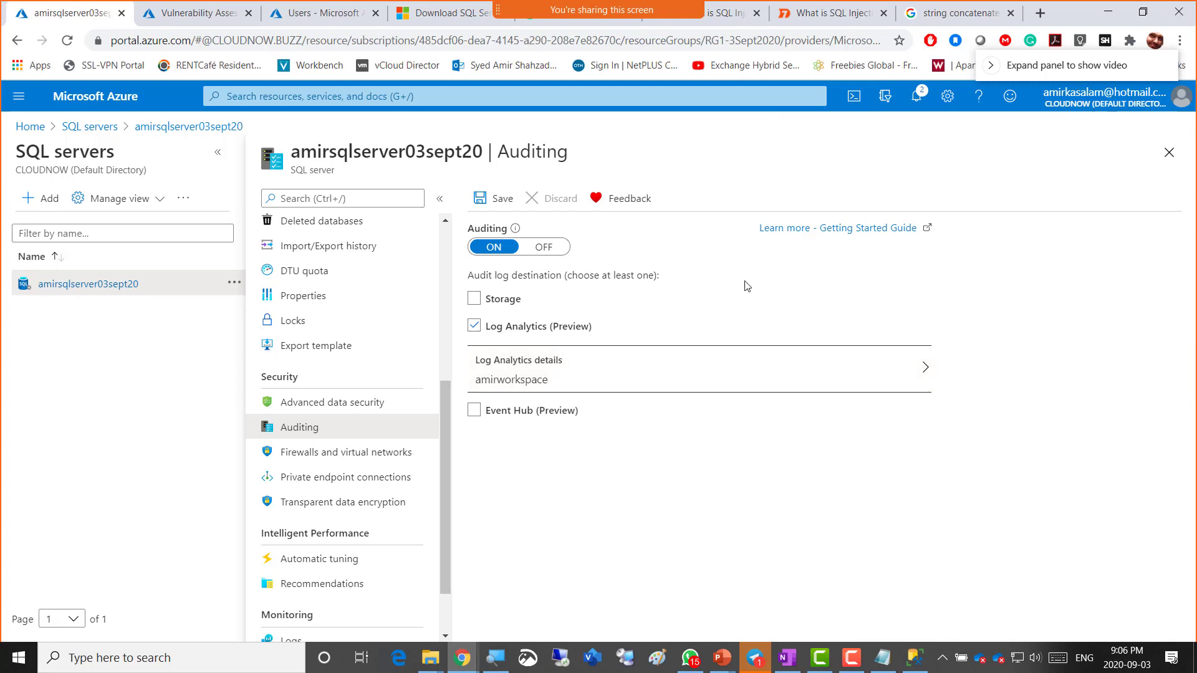
left_click(494, 205)
left_click(923, 103)
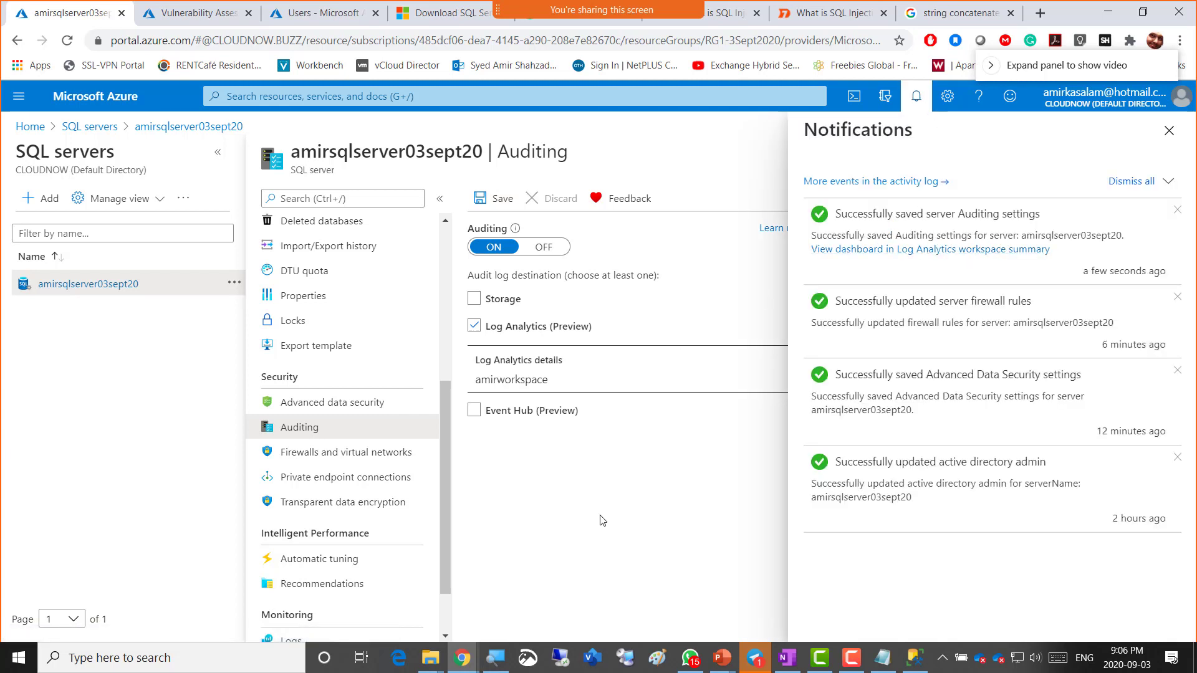
left_click(1169, 130)
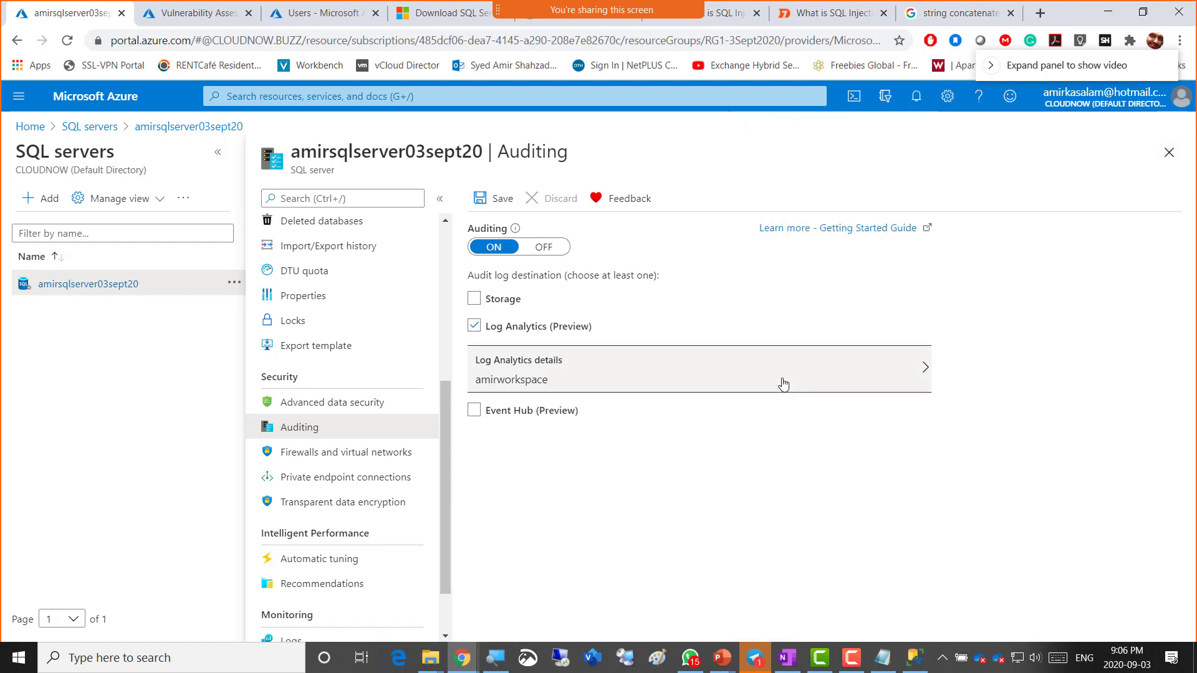
Step: Present the Create Workspace and workspace-saved slides up to the return-to-database slide
mouse_move(723, 656)
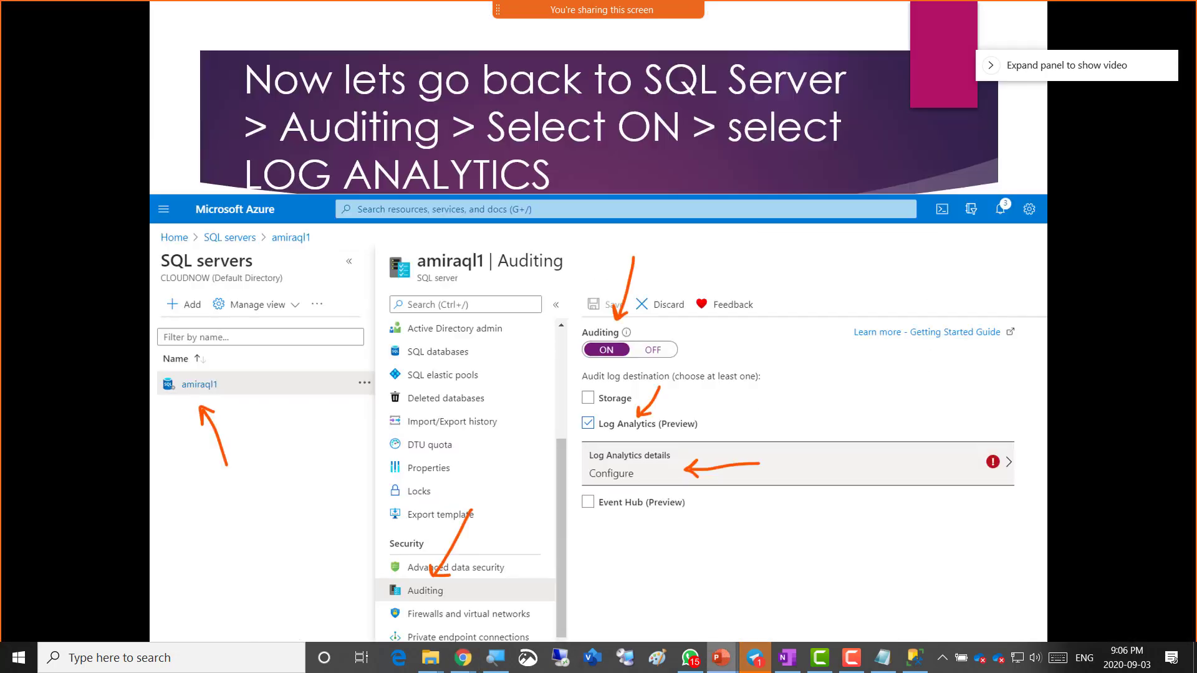
left_click(835, 598)
left_click(598, 406)
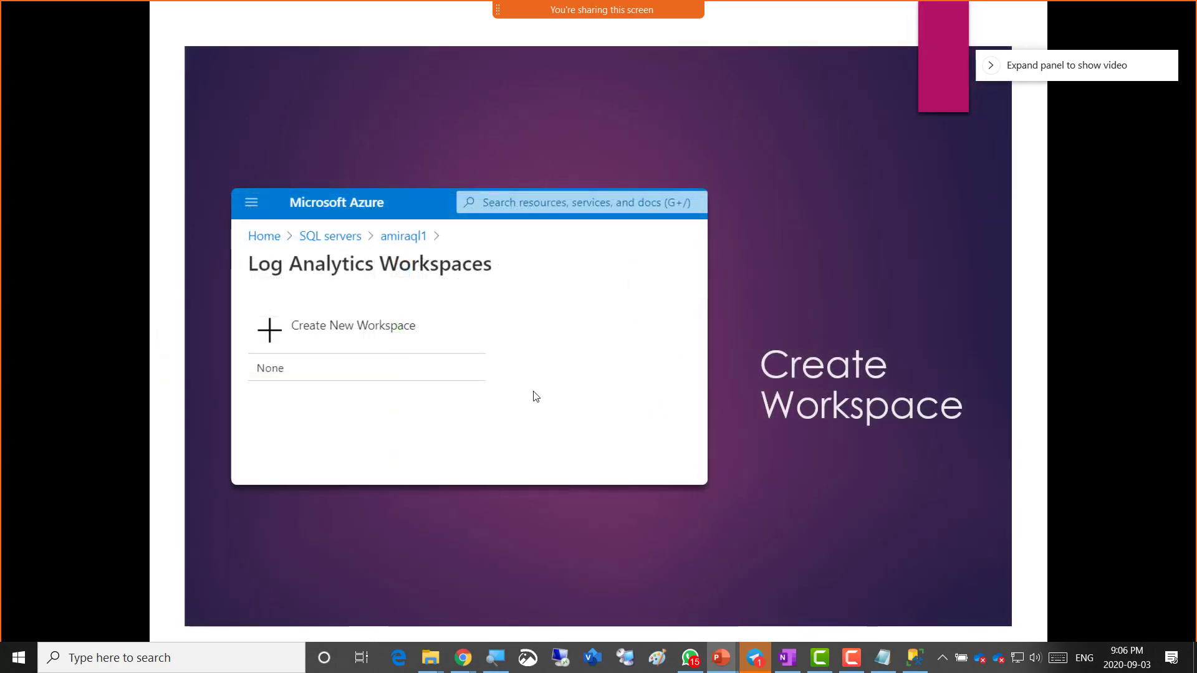
left_click(535, 397)
left_click(536, 397)
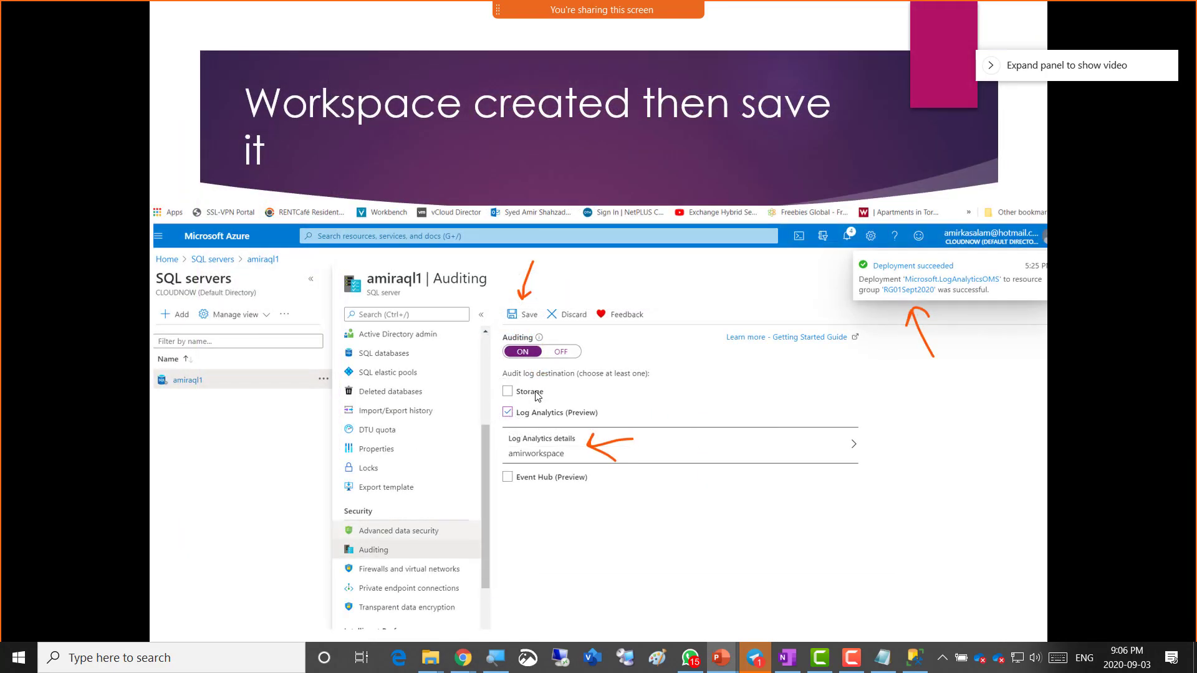
left_click(537, 397)
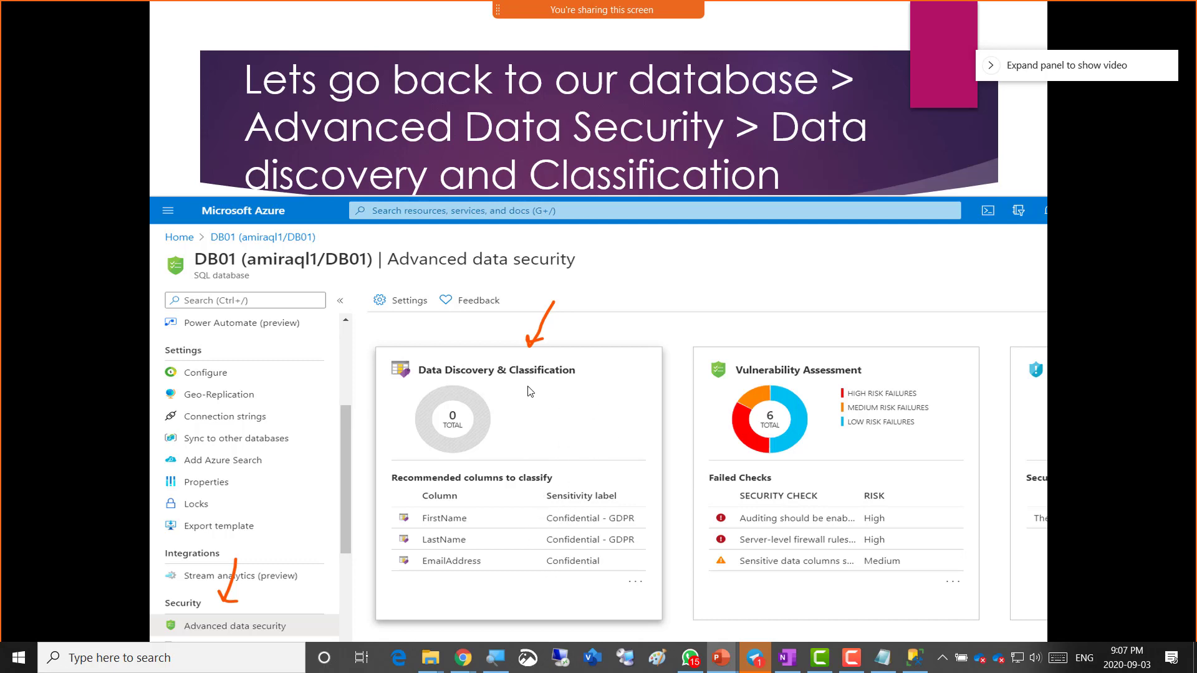
Step: Show the recommendations slides, step back one slide, and switch toward the browser
left_click(606, 417)
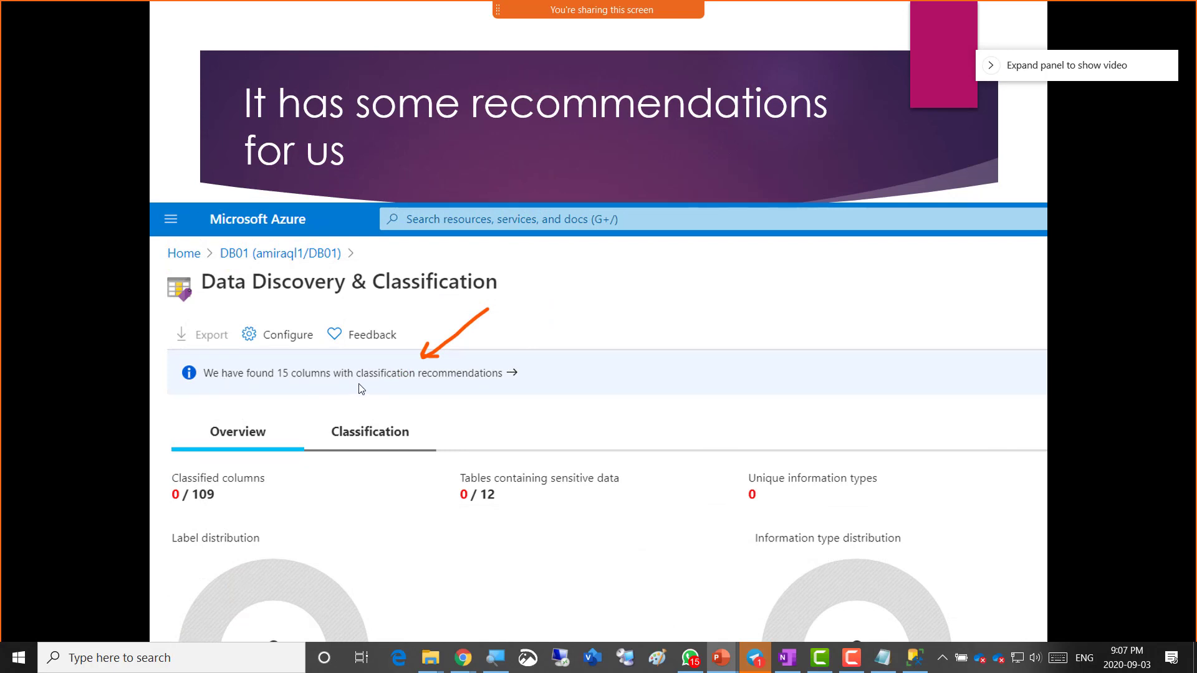
left_click(623, 418)
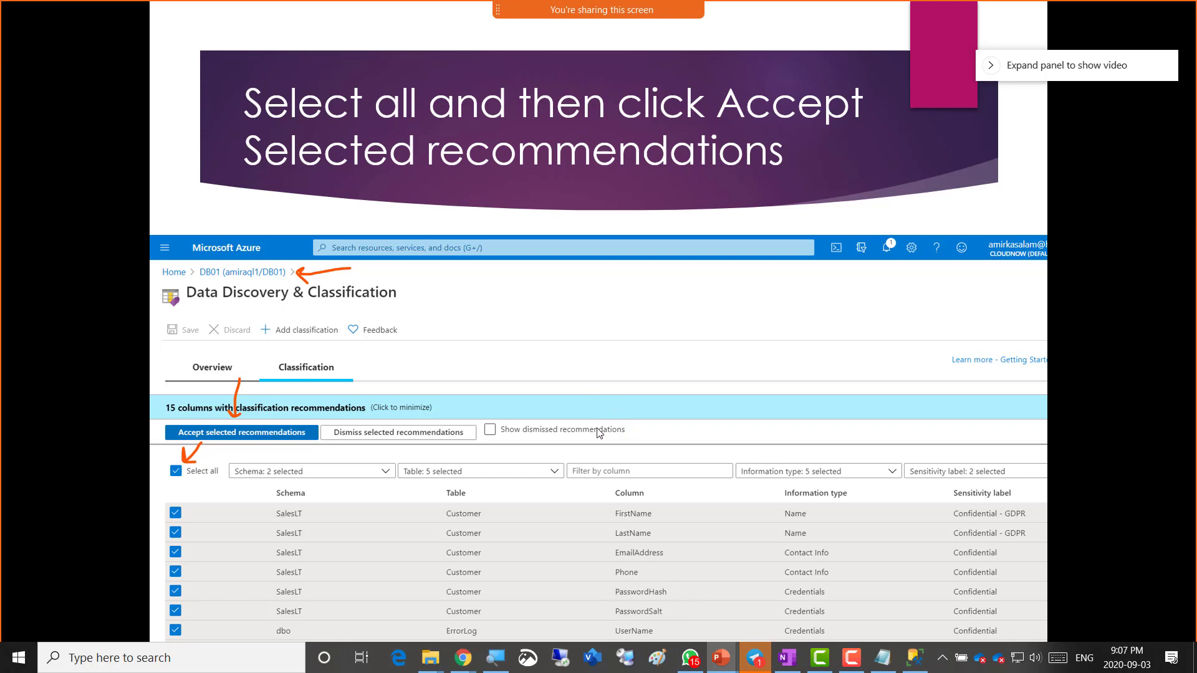
key("Left")
key("Left")
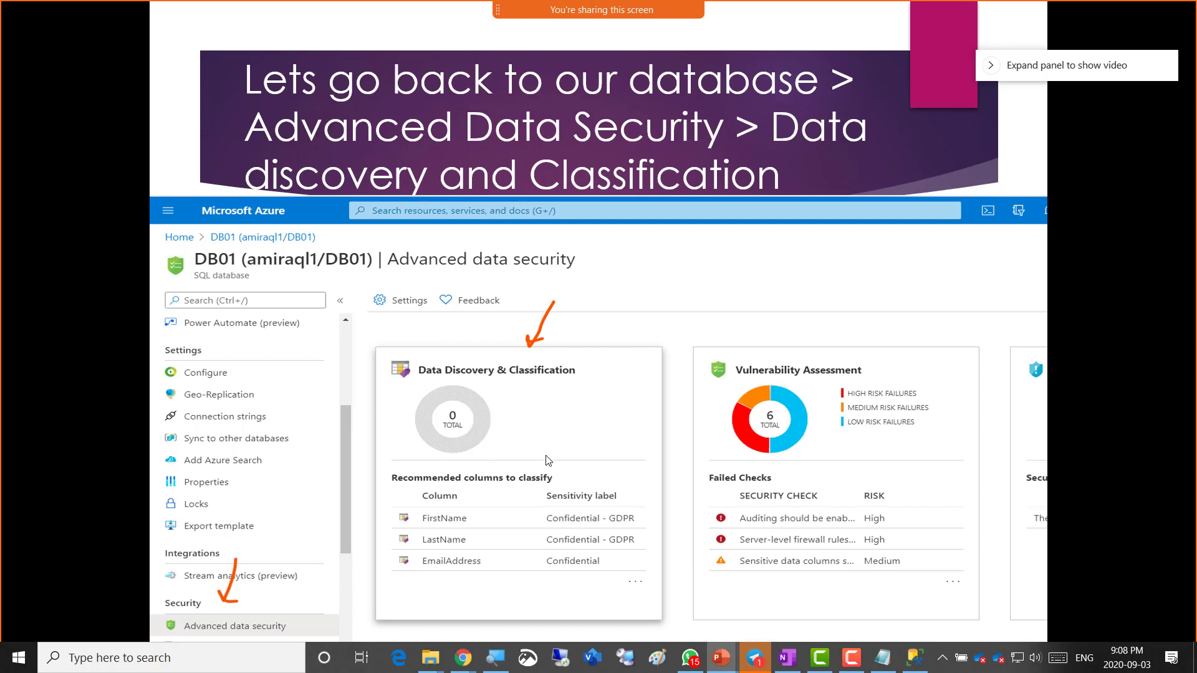
key("alt+Tab")
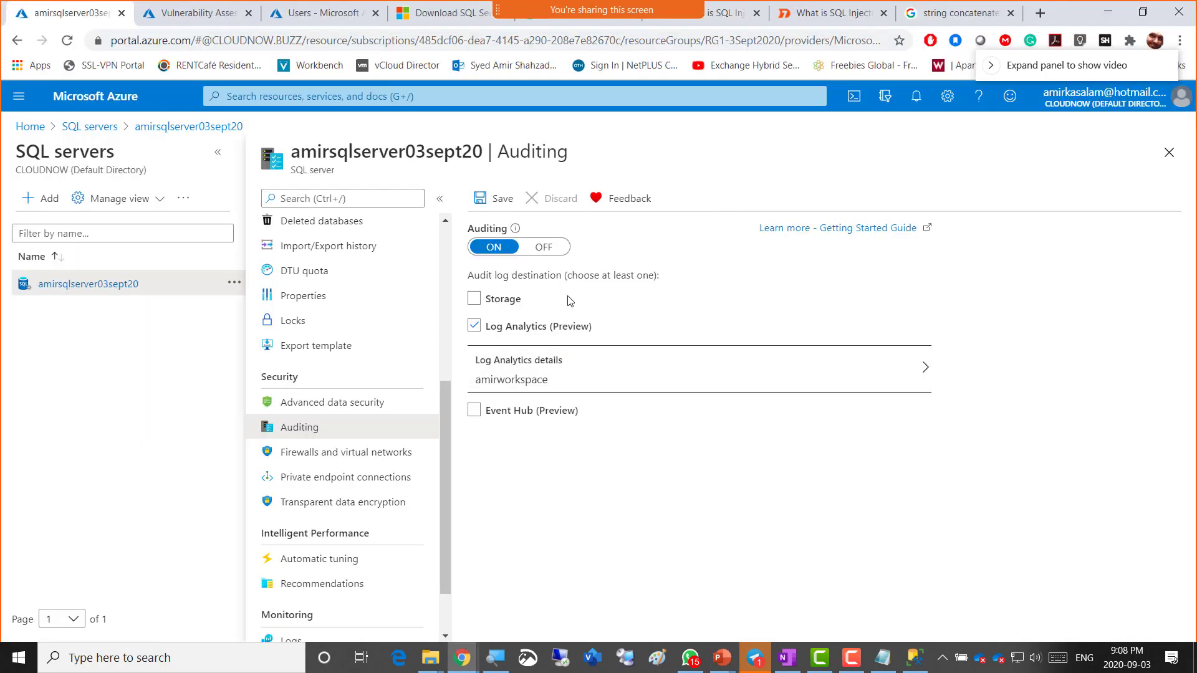
Step: Go from the Vulnerability Assessment page to AmirDB01's database-level Auditing page
left_click(187, 16)
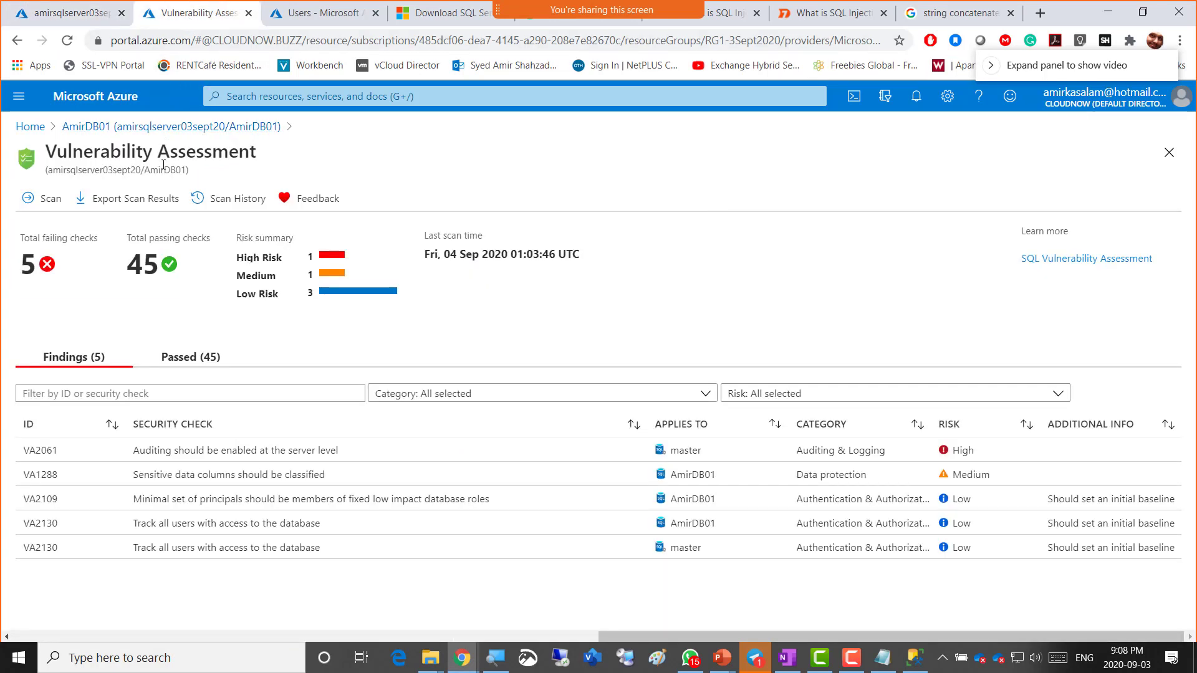
left_click(150, 129)
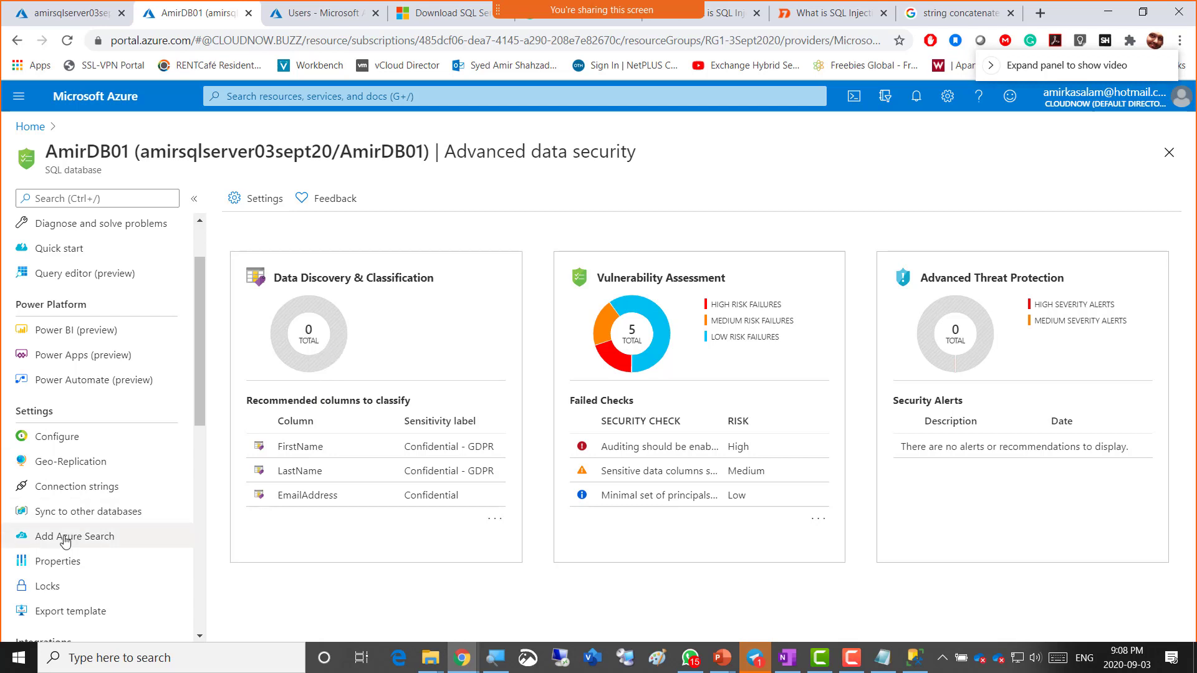
scroll(69, 523, "down", 5)
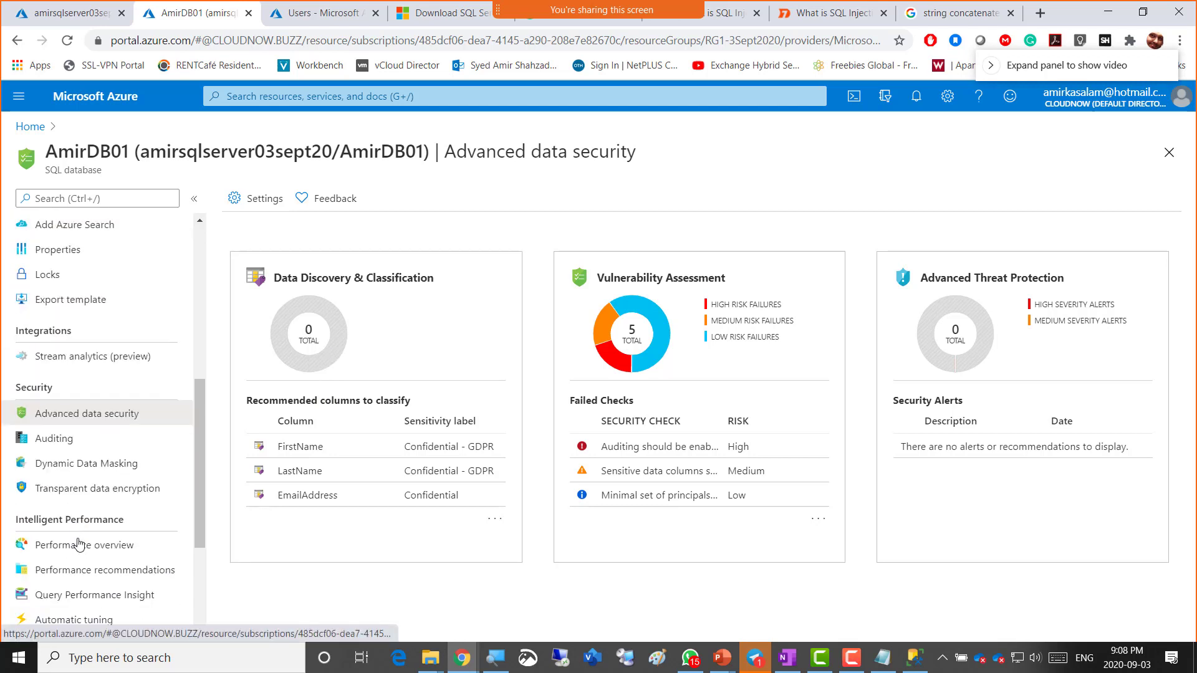
left_click(72, 438)
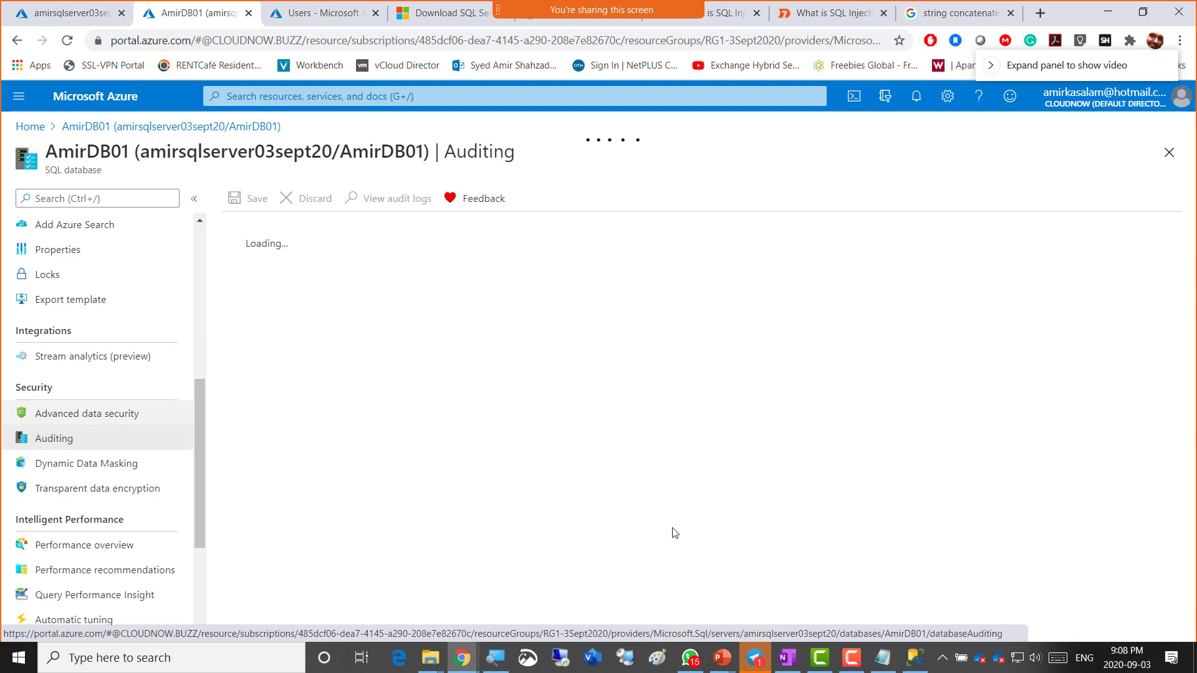
mouse_move(728, 667)
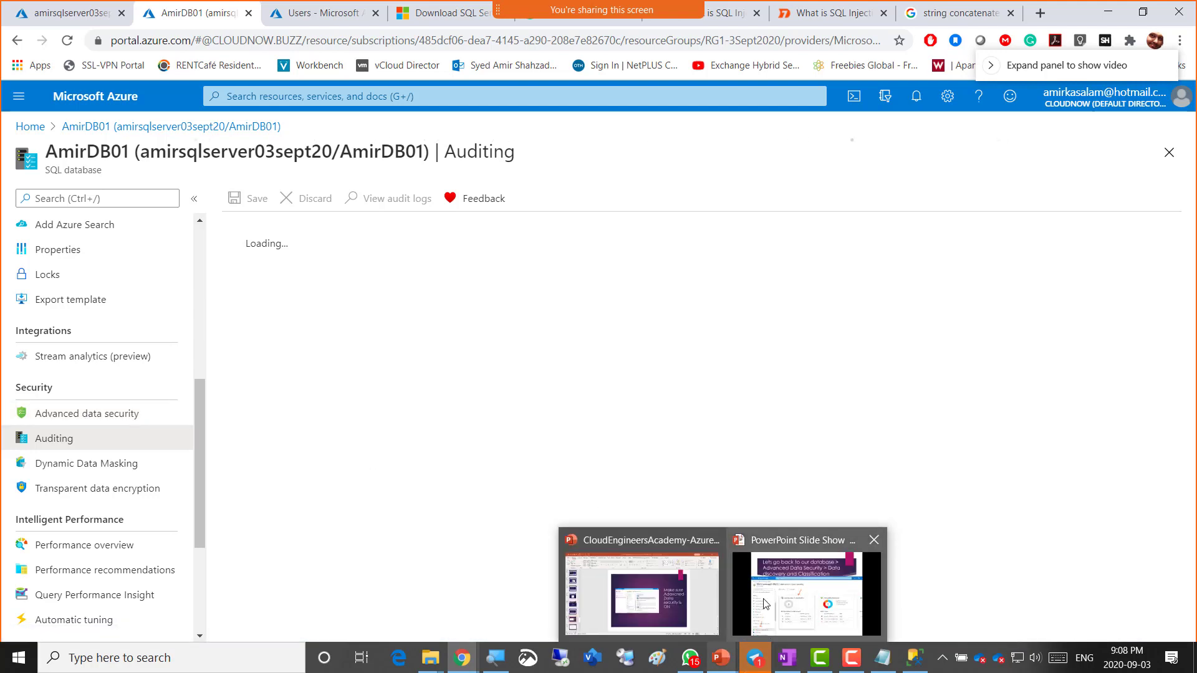
left_click(805, 597)
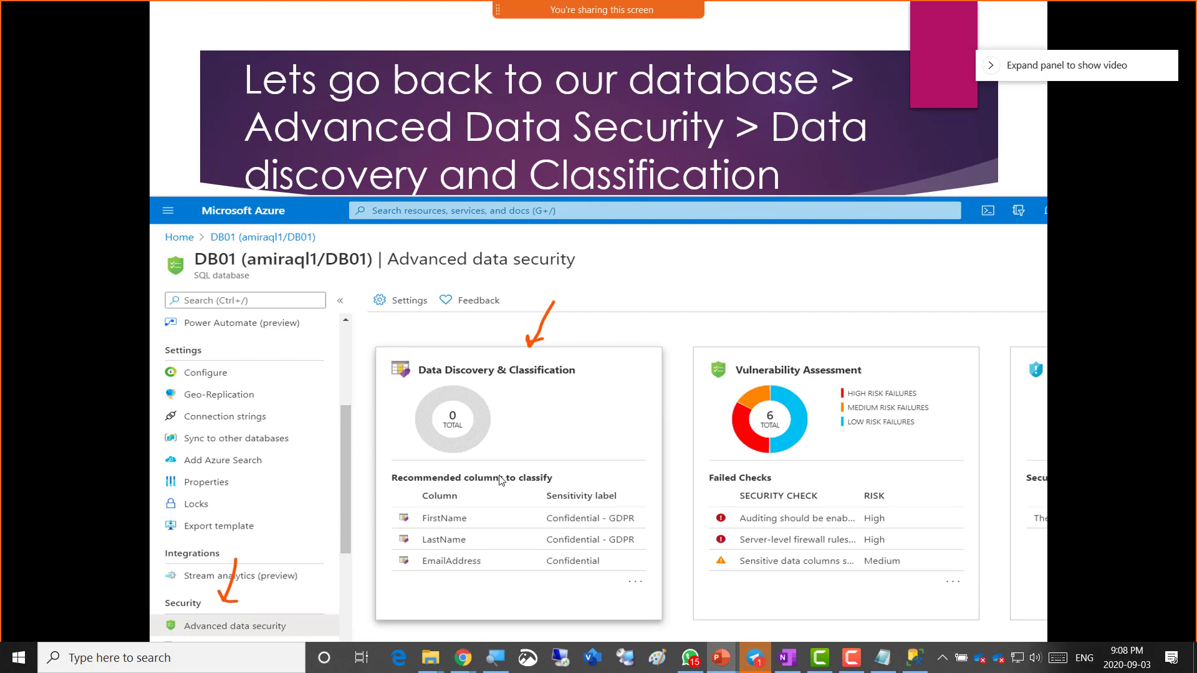
scroll(655, 387, "up", 1)
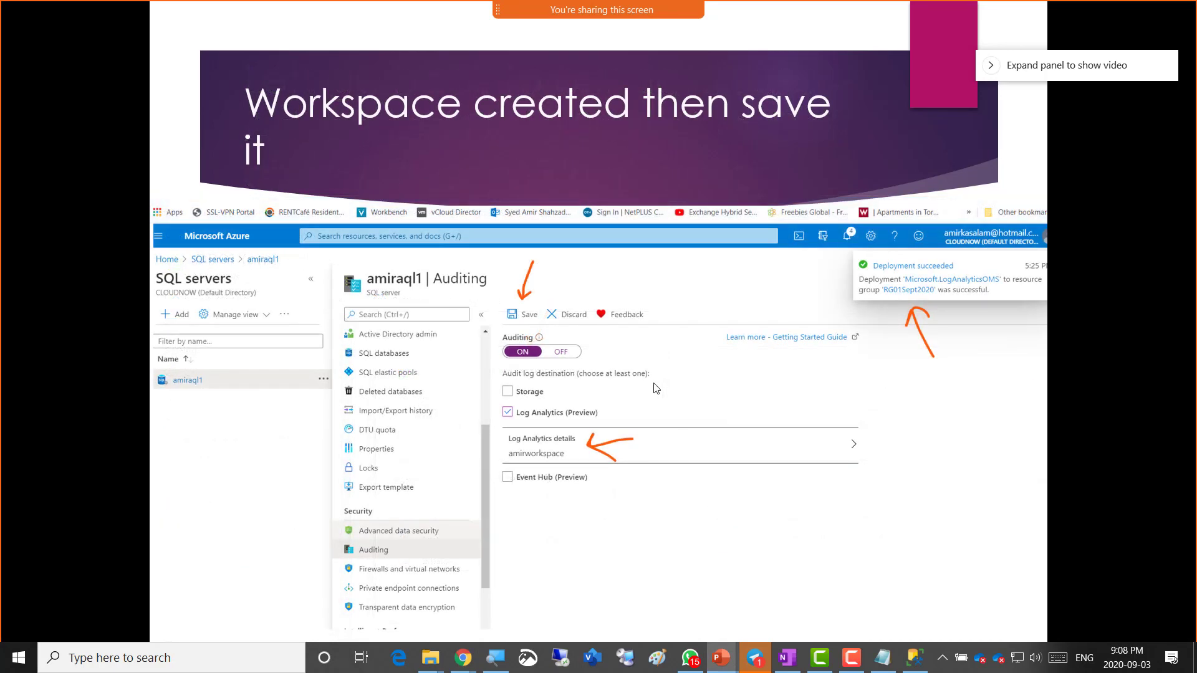
scroll(655, 418, "up", 1)
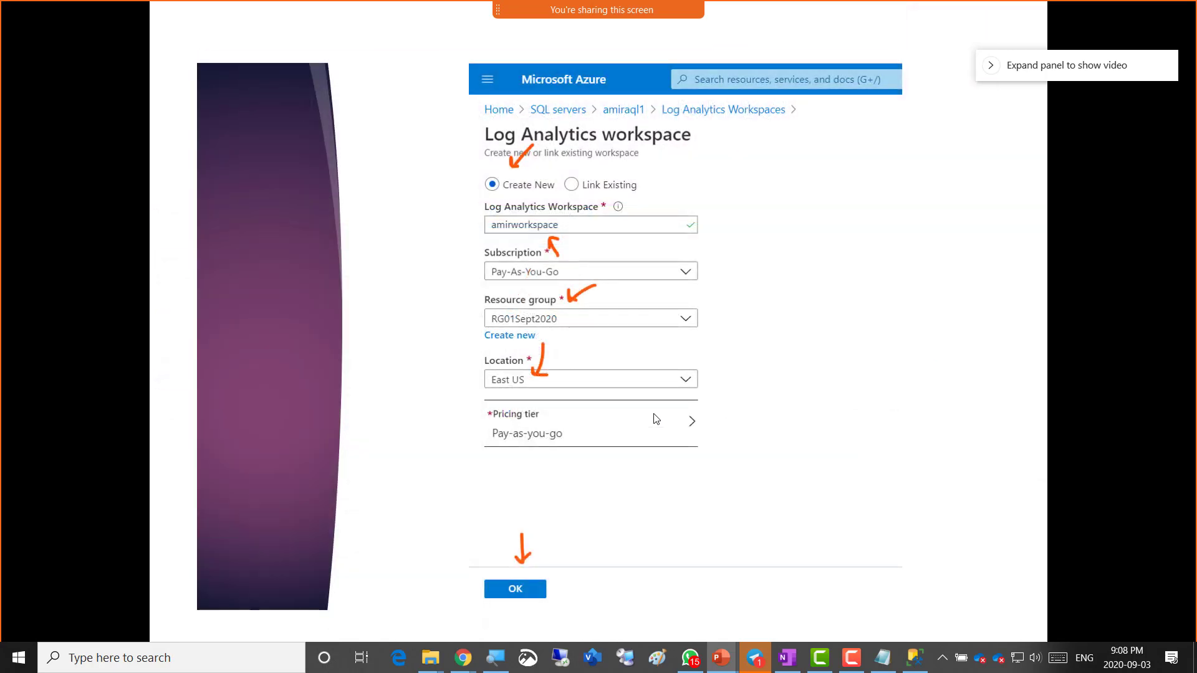
scroll(656, 418, "down", 2)
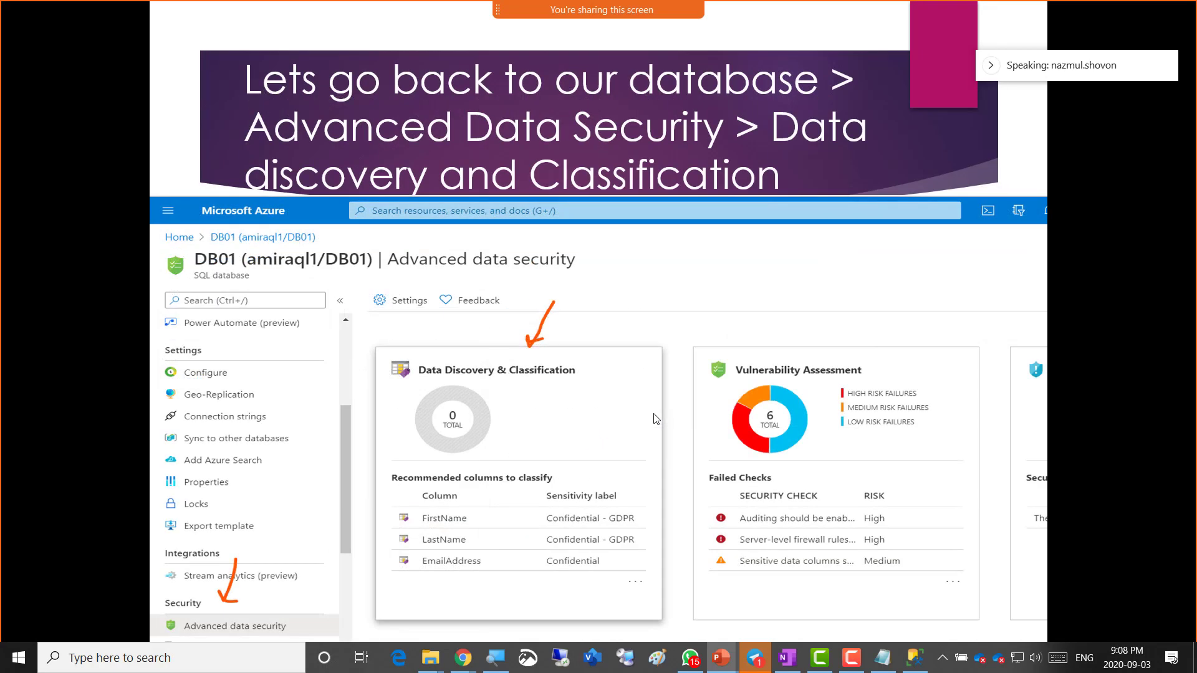
scroll(656, 418, "down", 1)
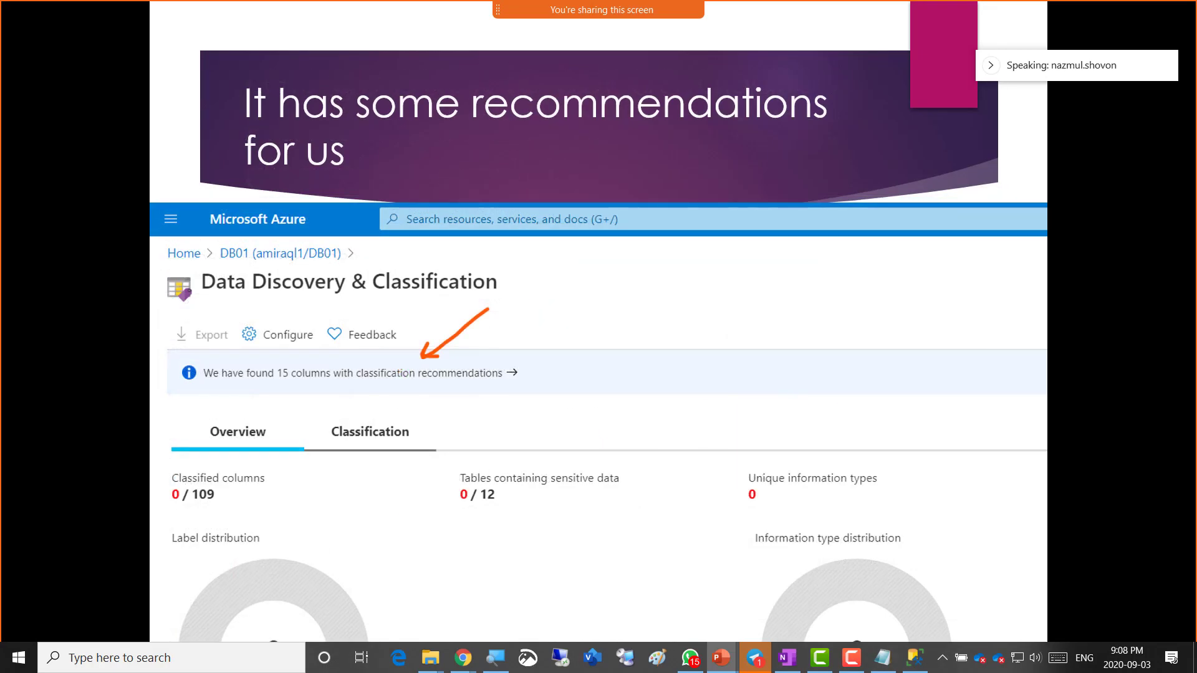
scroll(656, 418, "up", 1)
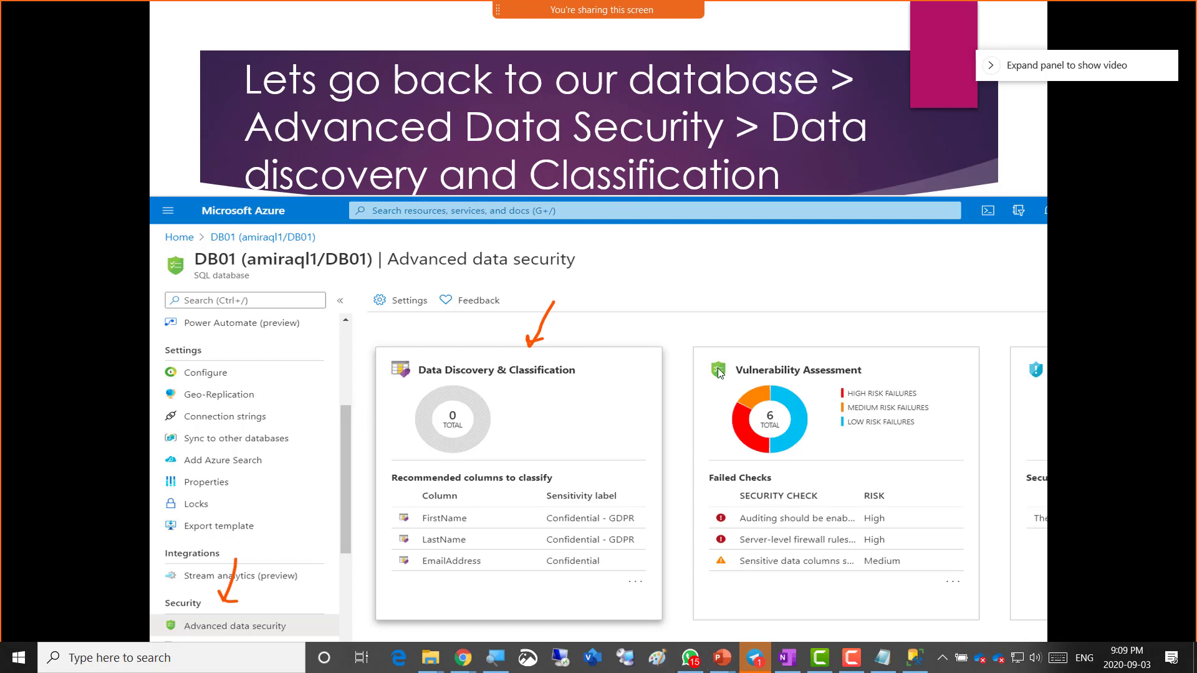
key("alt+Tab")
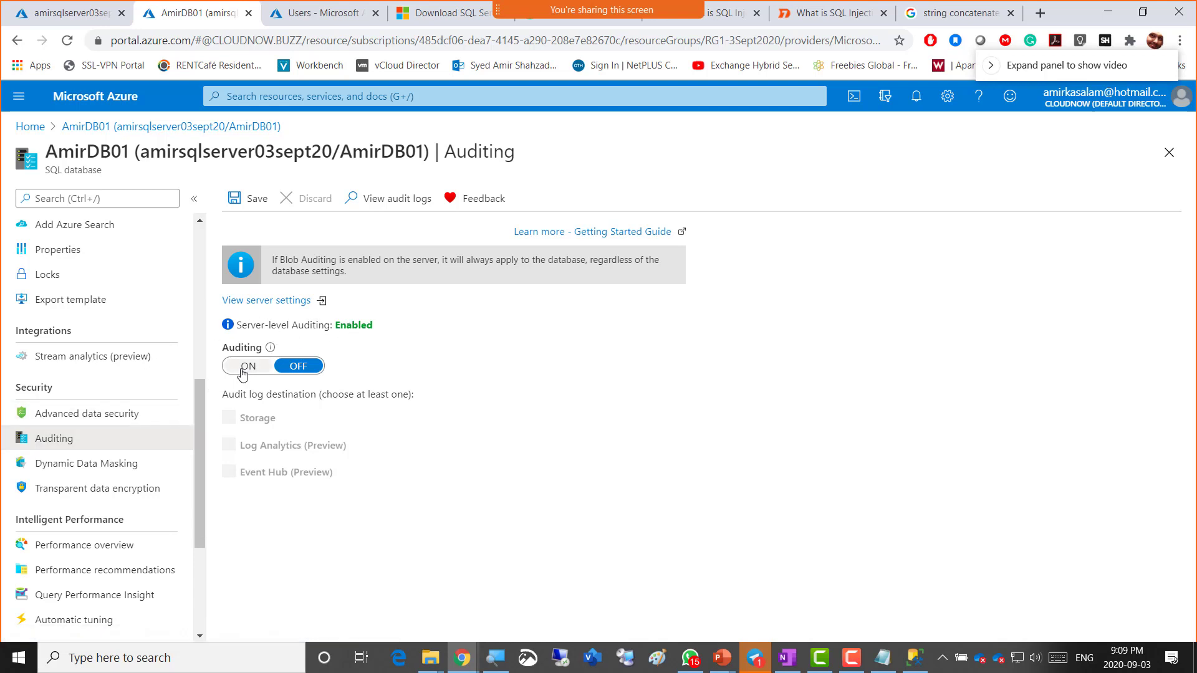
Step: Open AmirDB01's Data Discovery & Classification page from the Advanced data security overview
left_click(147, 415)
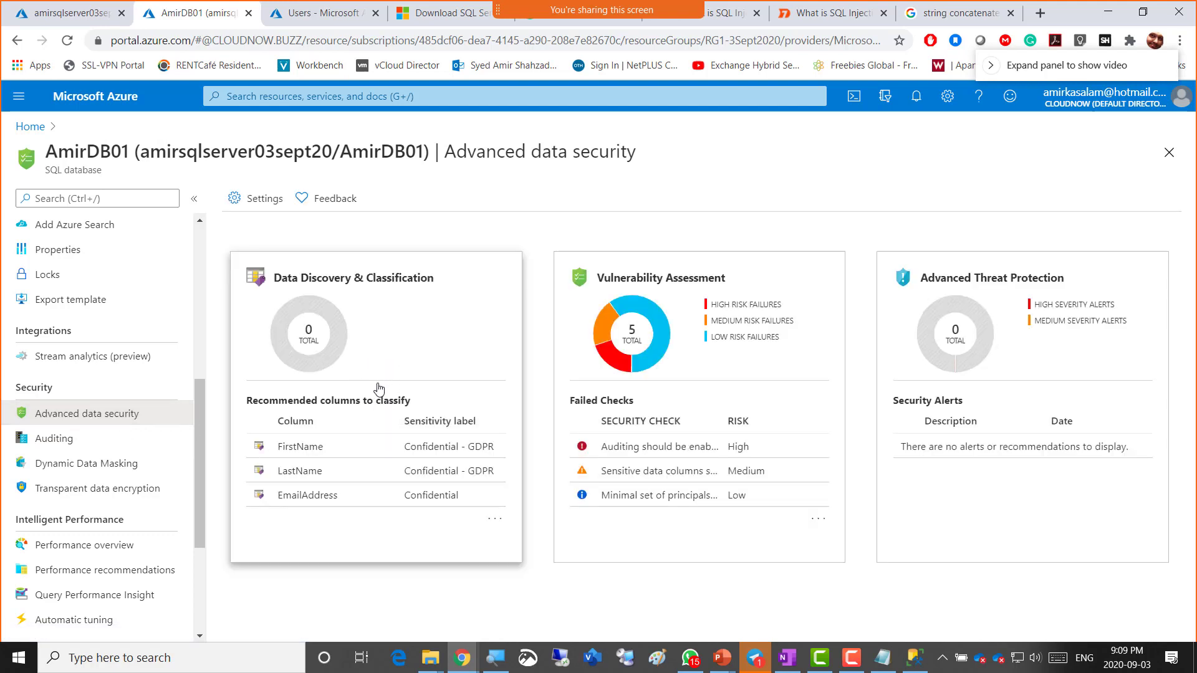
left_click(378, 381)
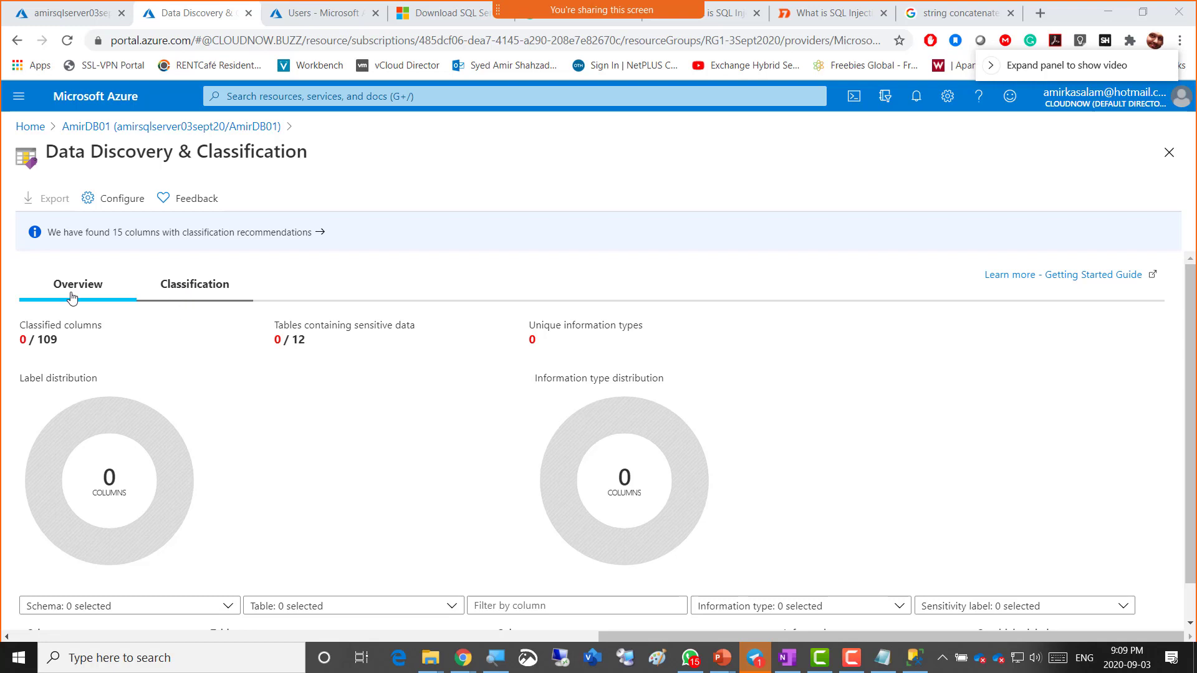
Step: List the 15 columns with classification recommendations, then switch to SQL Server Management Studio
left_click(197, 234)
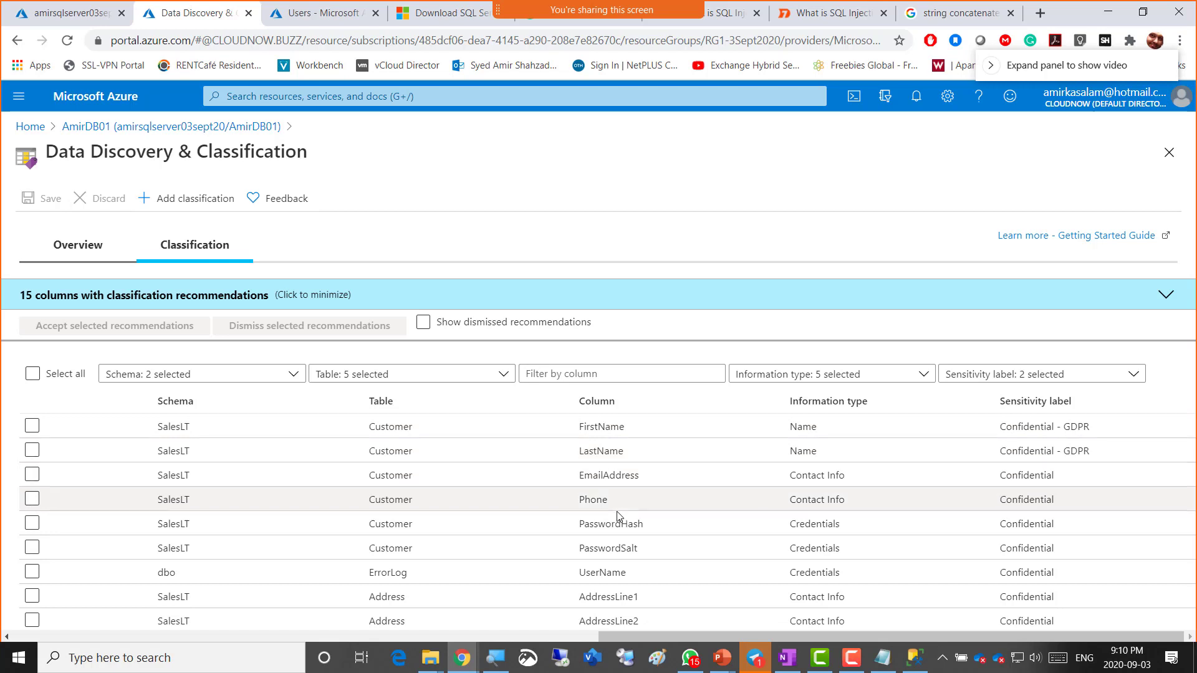
scroll(633, 527, "down", 3)
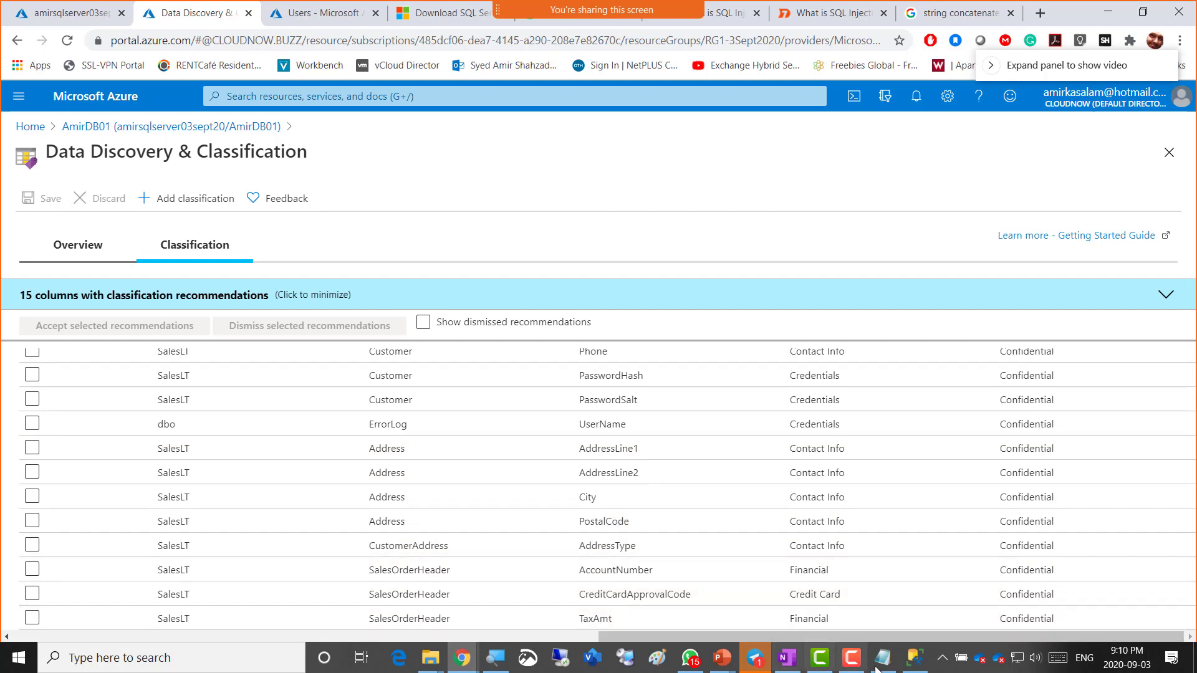
mouse_move(912, 666)
left_click(913, 596)
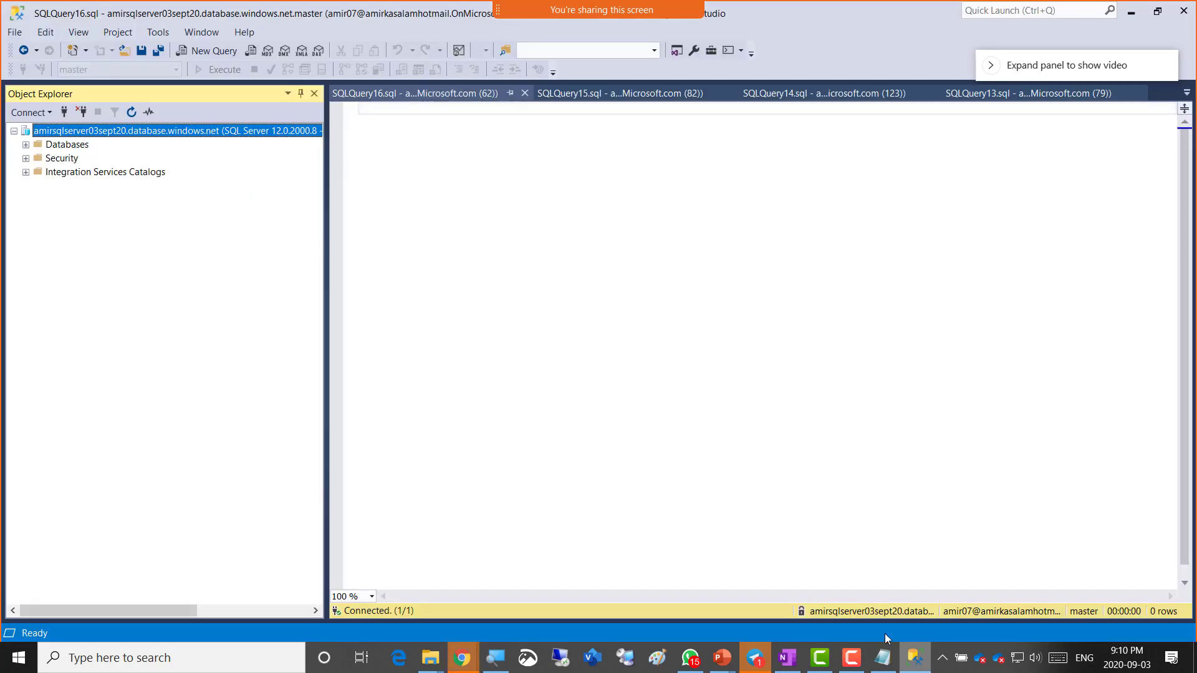
Step: Query the top 1000 rows of AmirDB01's SalesLT.Customer table (847 rows), then minimize SSMS
left_click(26, 146)
left_click(38, 173)
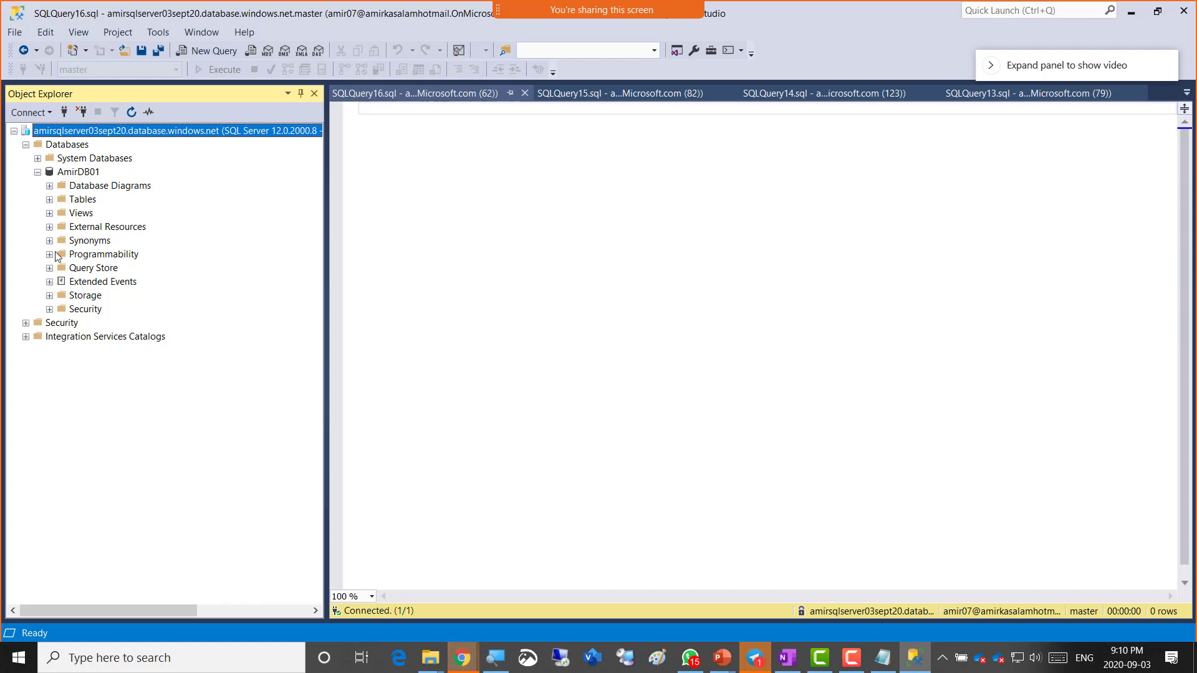
left_click(49, 200)
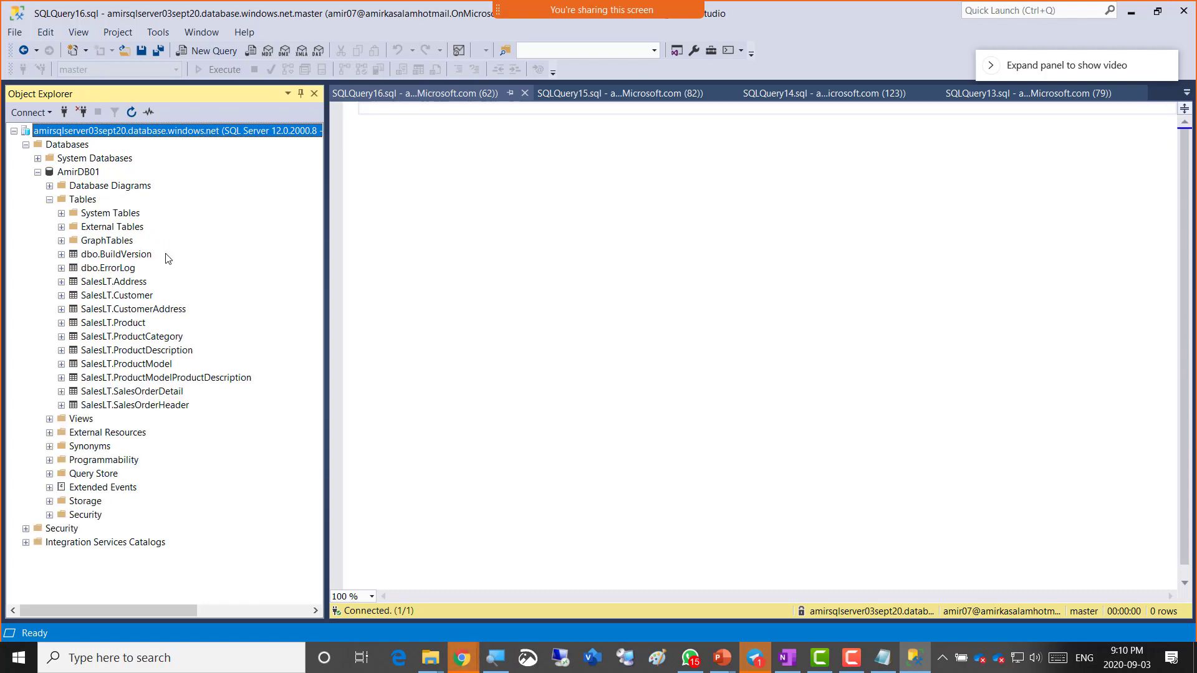
left_click(139, 299)
right_click(138, 299)
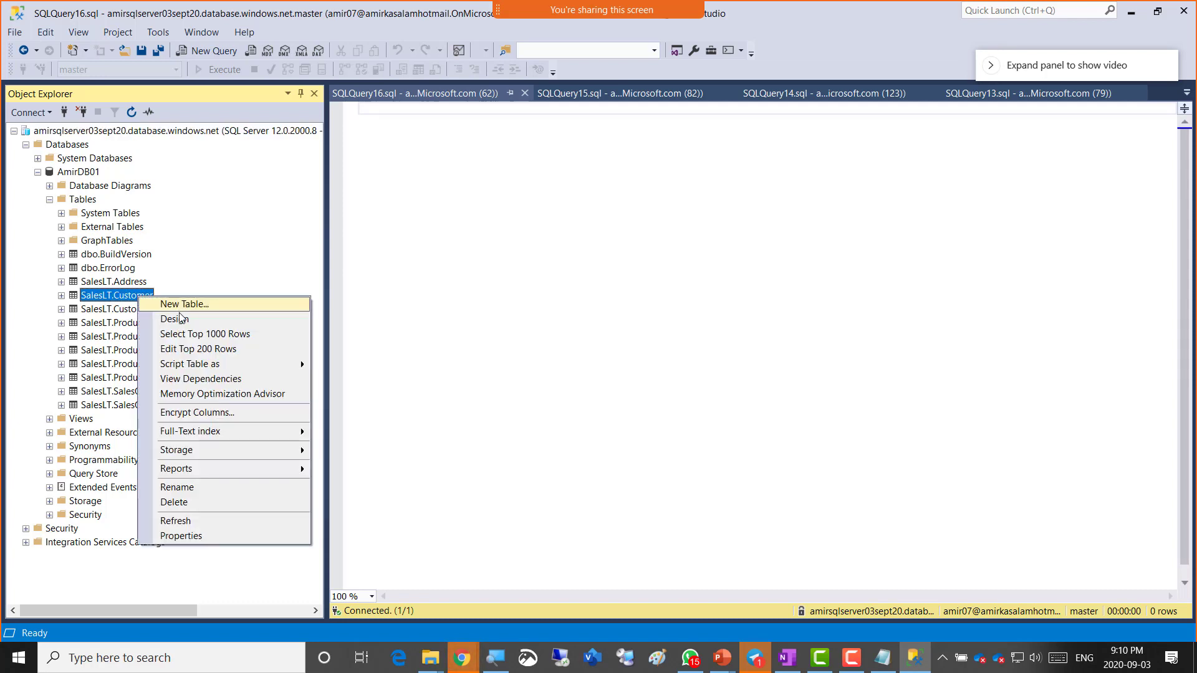
left_click(193, 334)
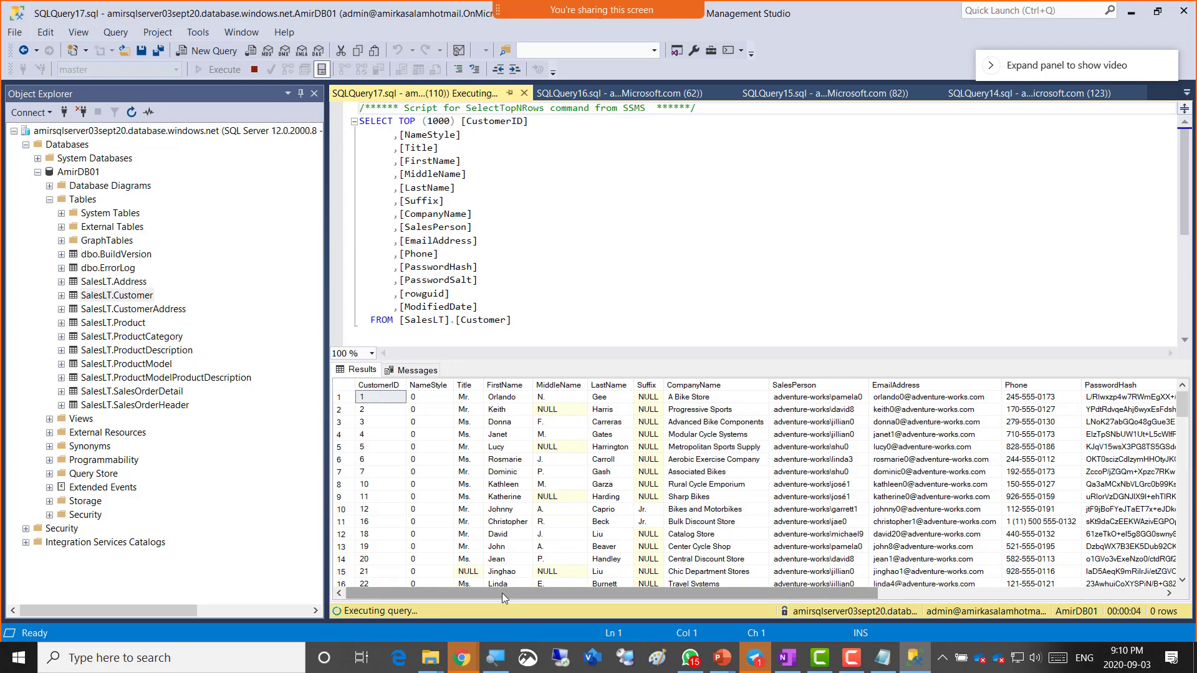
left_click_drag(502, 592, 734, 612)
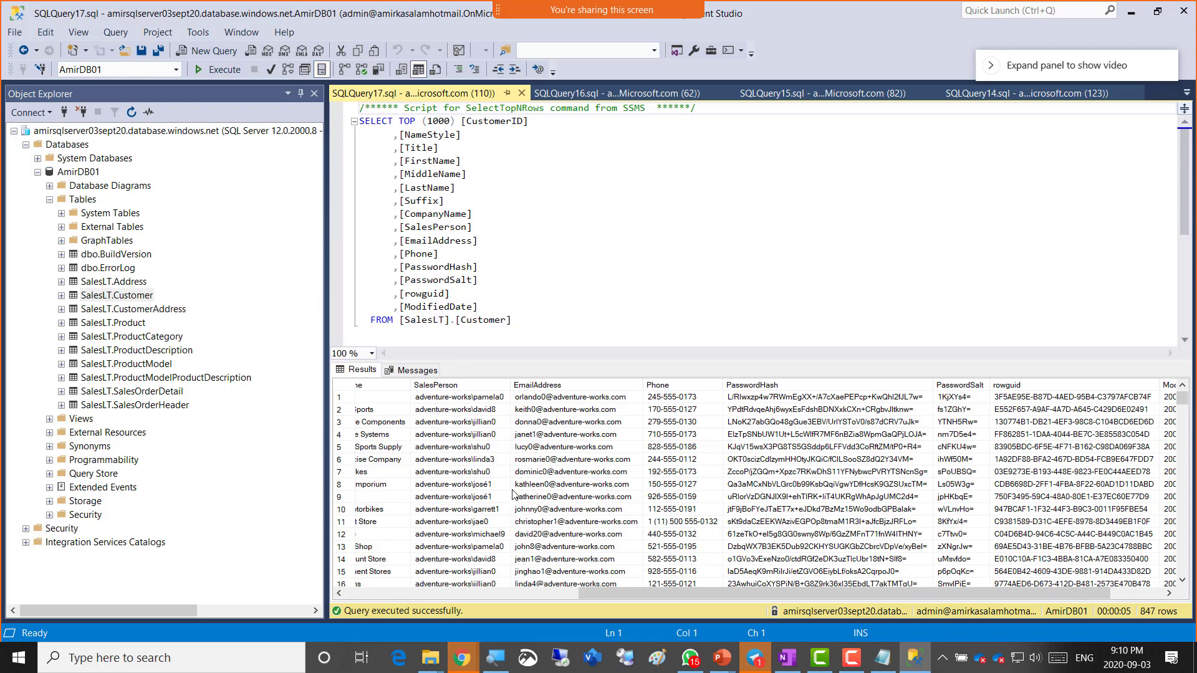
left_click_drag(654, 592, 378, 581)
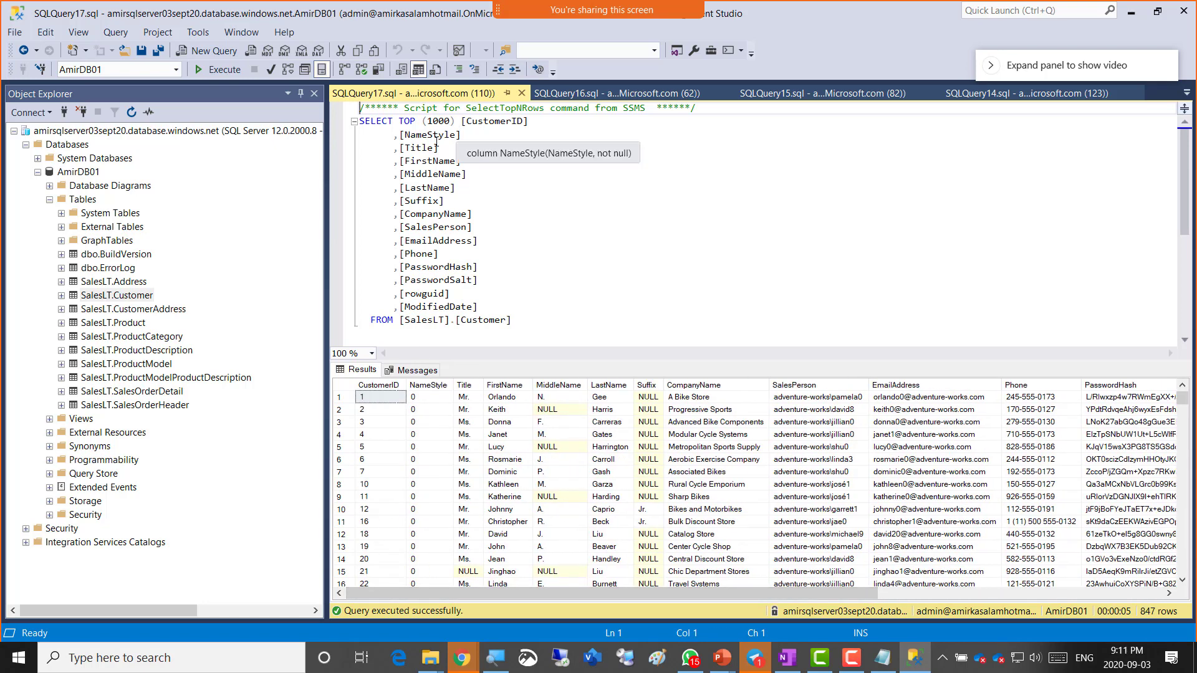
mouse_move(448, 189)
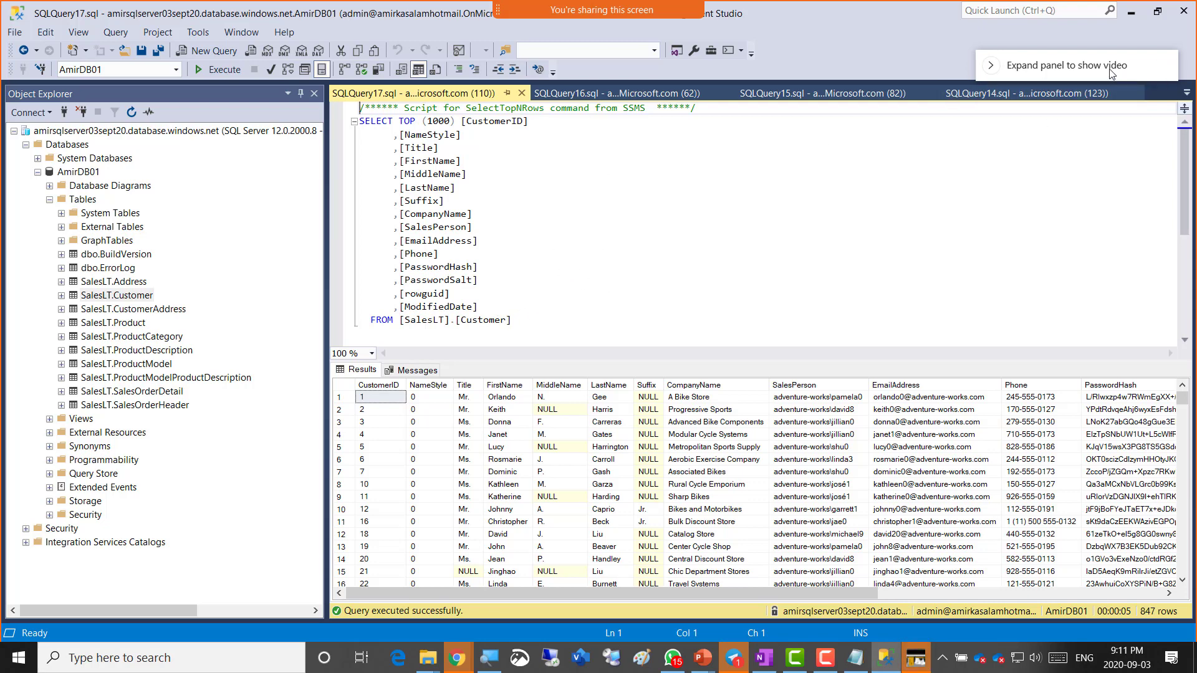
left_click(1130, 14)
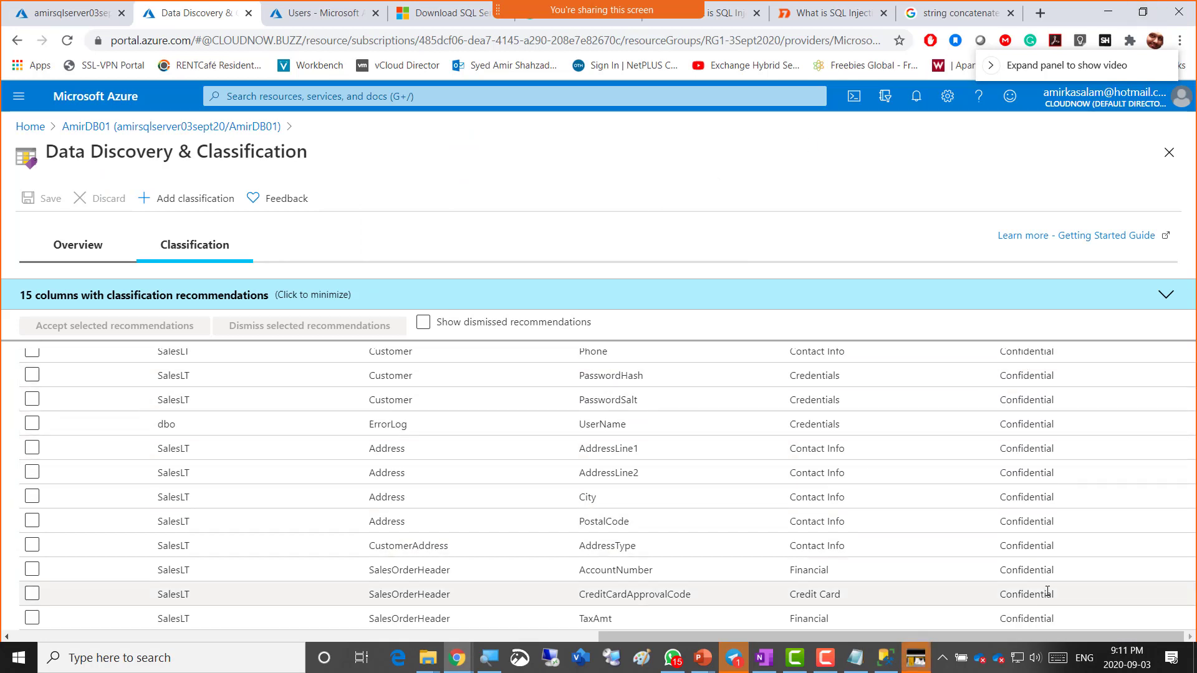
Step: Select the EmailAddress, PasswordHash and PasswordSalt classification recommendations
scroll(208, 484, "up", 3)
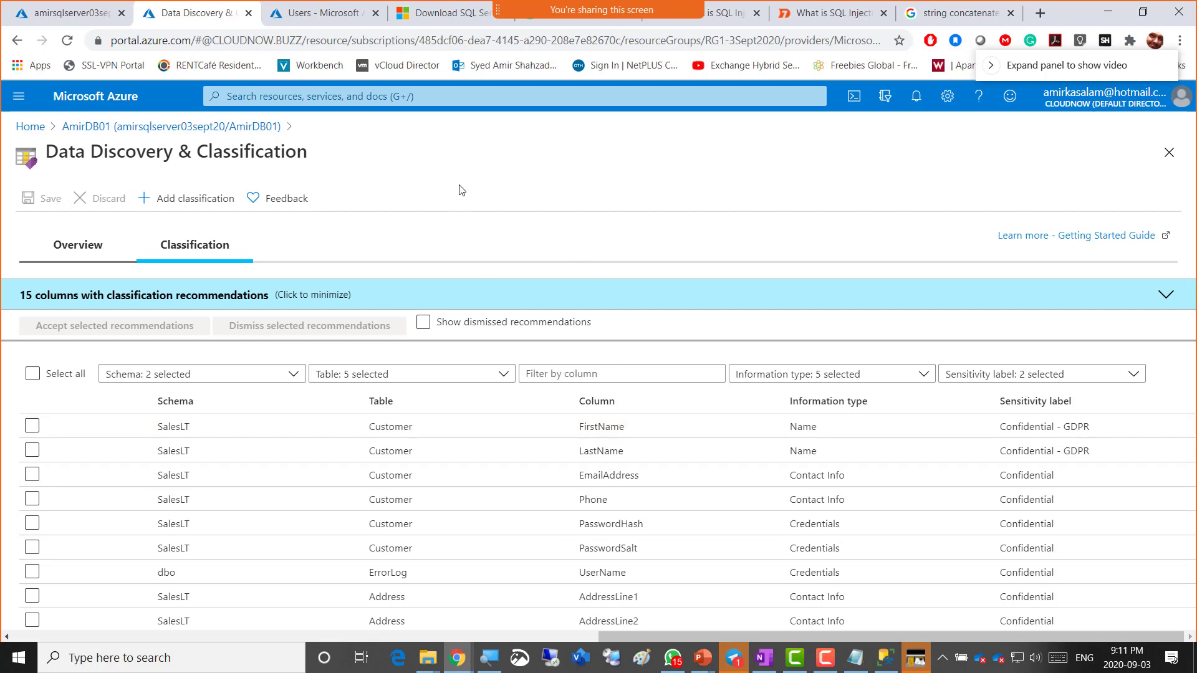
left_click(32, 375)
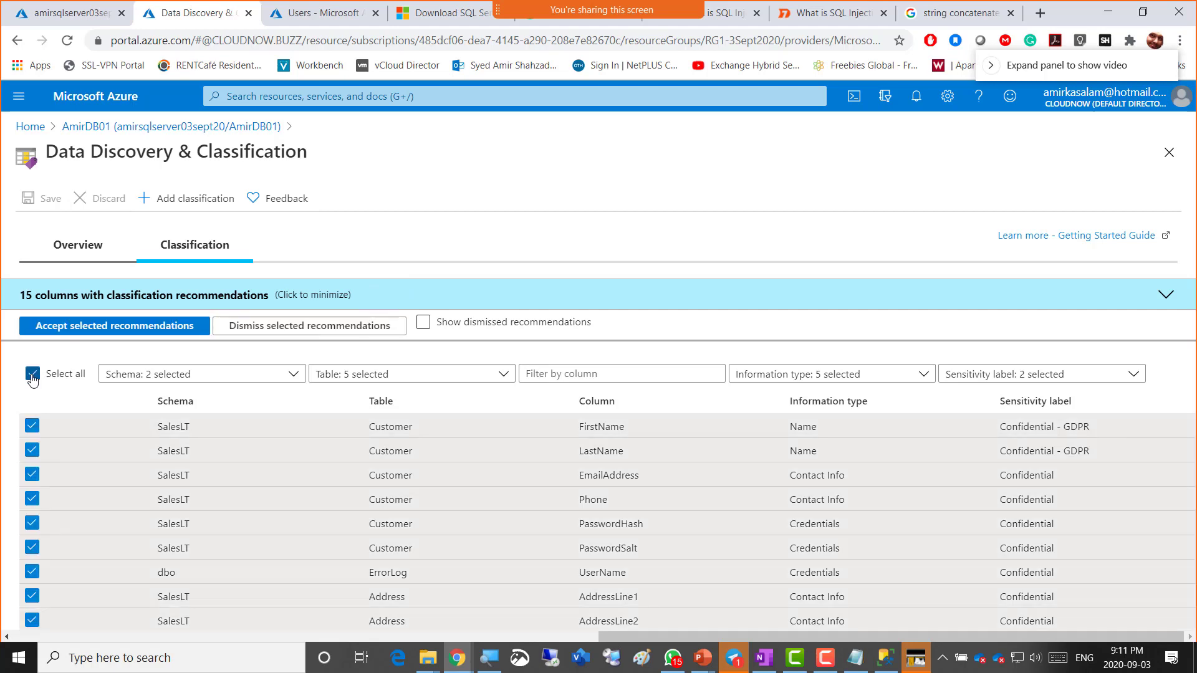
left_click(32, 374)
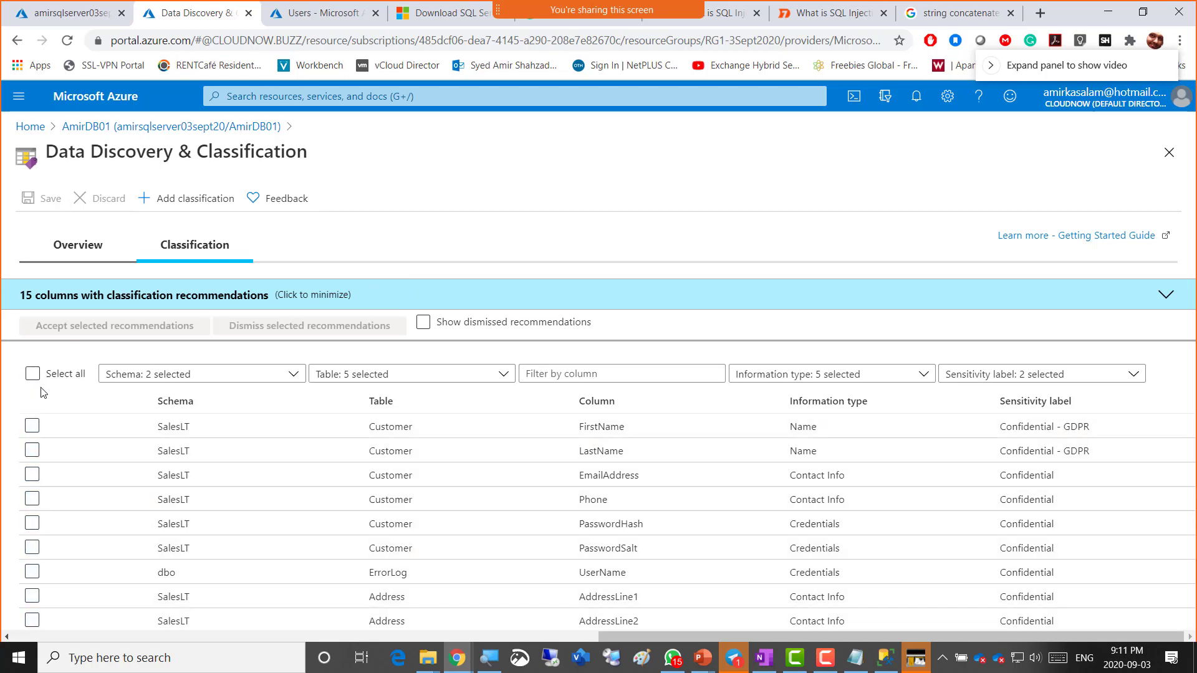
scroll(49, 412, "down", 1)
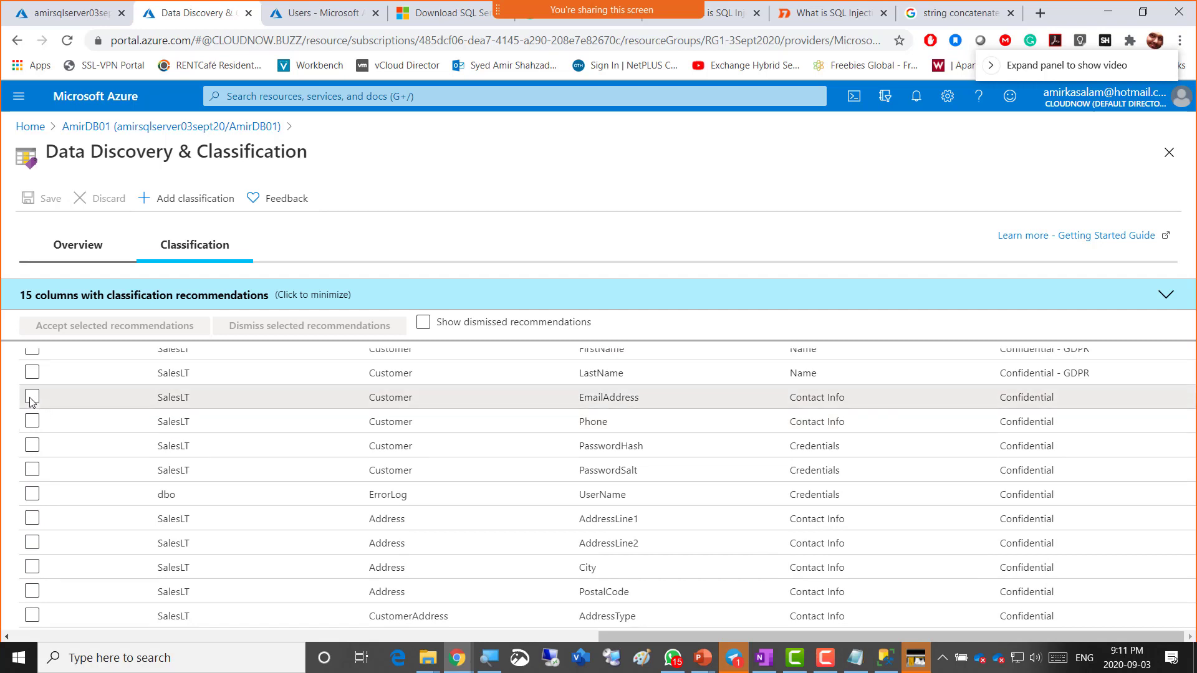
left_click(33, 398)
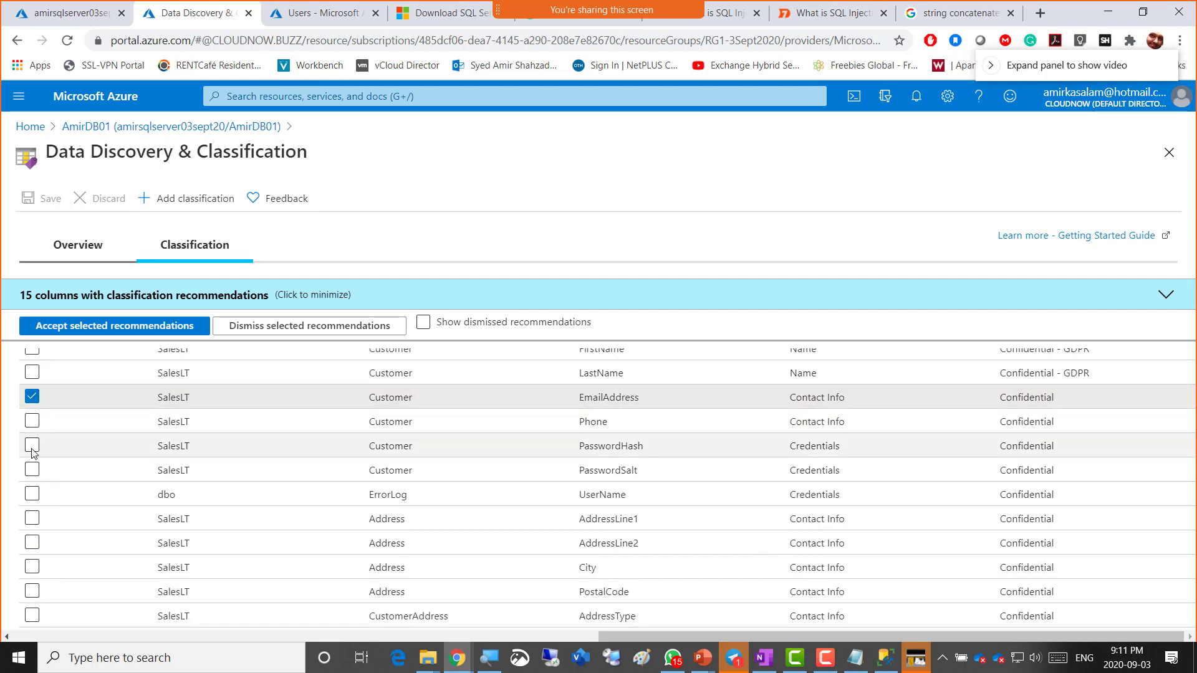
left_click(32, 448)
left_click(33, 472)
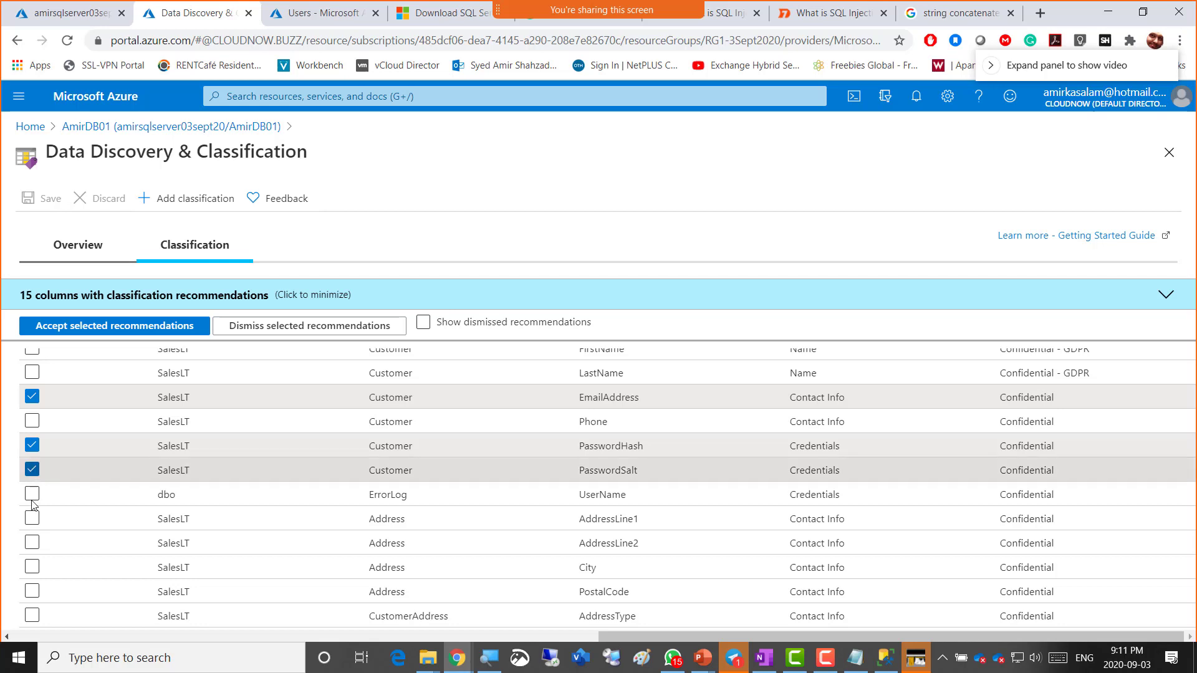
Step: Also select AddressLine1 and AddressLine2, and accept the five selected recommendations
scroll(31, 518, "down", 1)
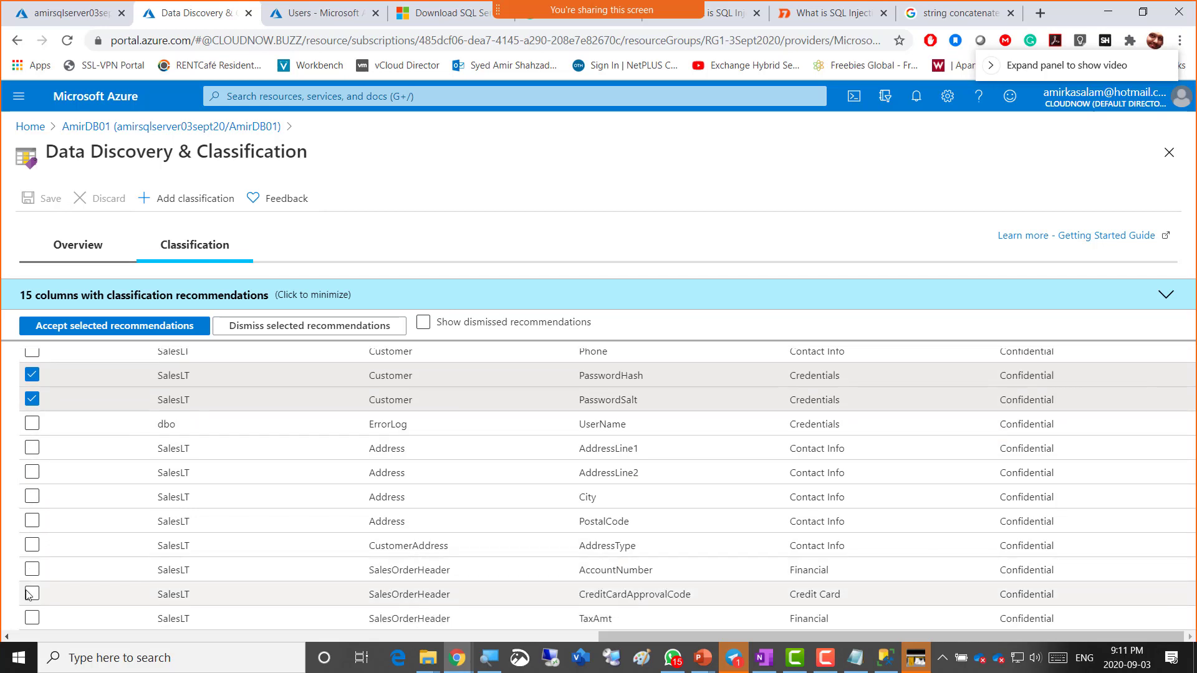
scroll(112, 467, "up", 1)
scroll(113, 461, "up", 1)
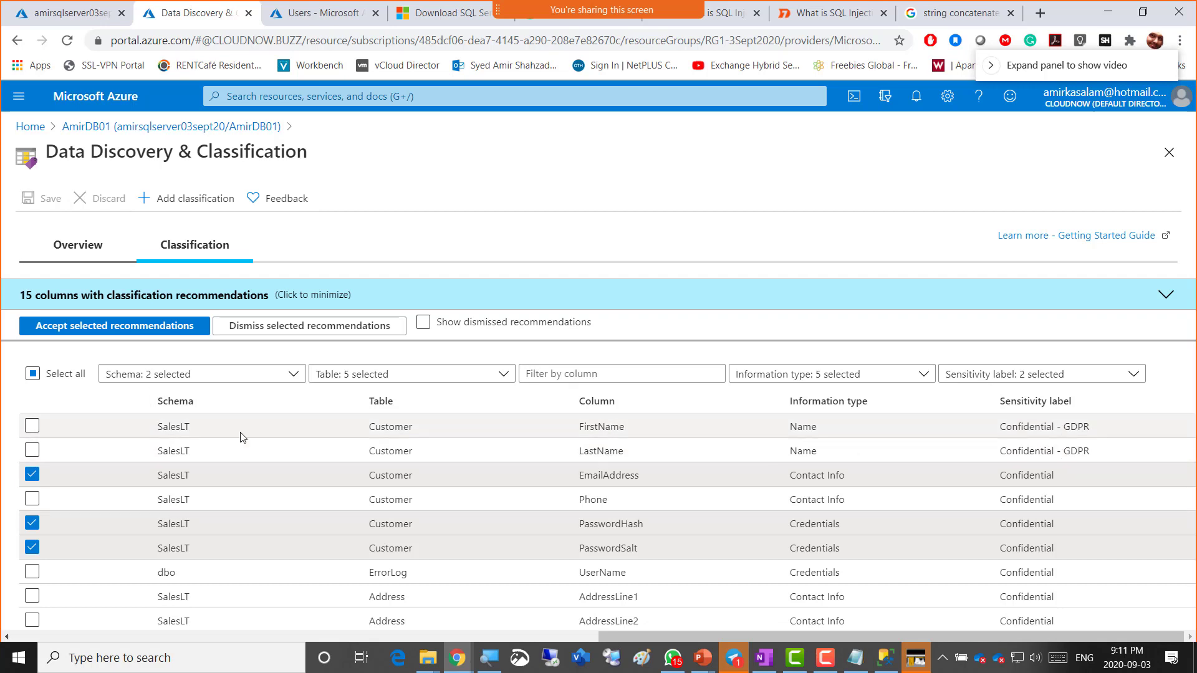
scroll(281, 424, "down", 2)
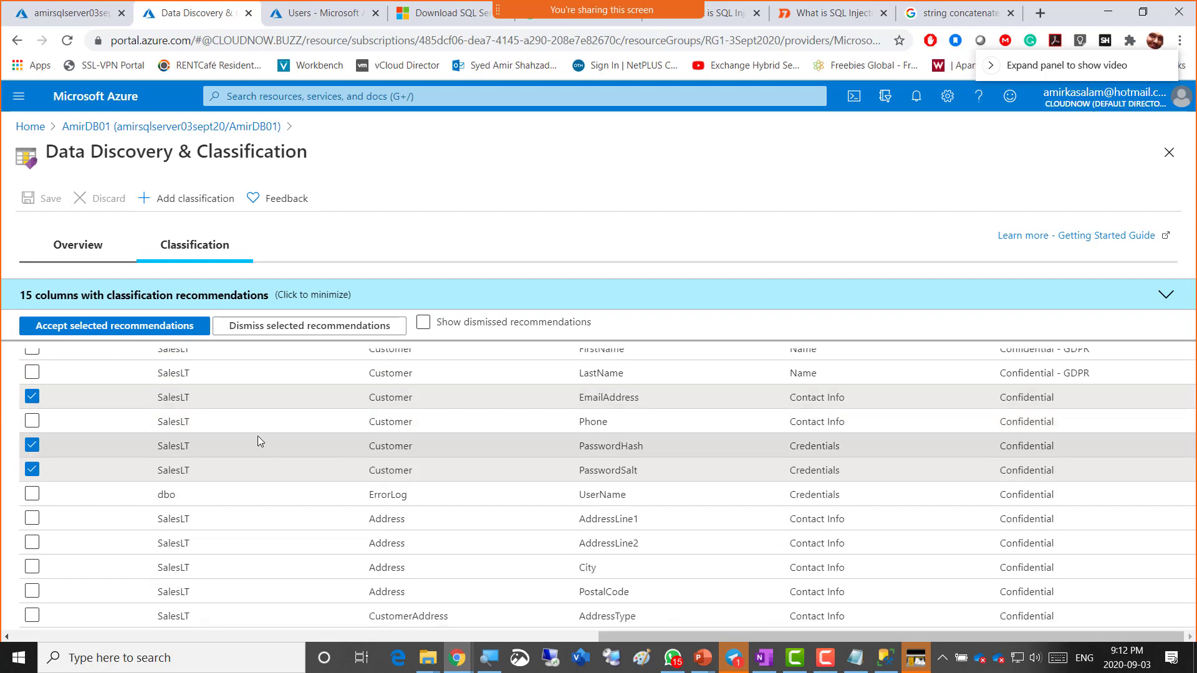
scroll(256, 440, "up", 2)
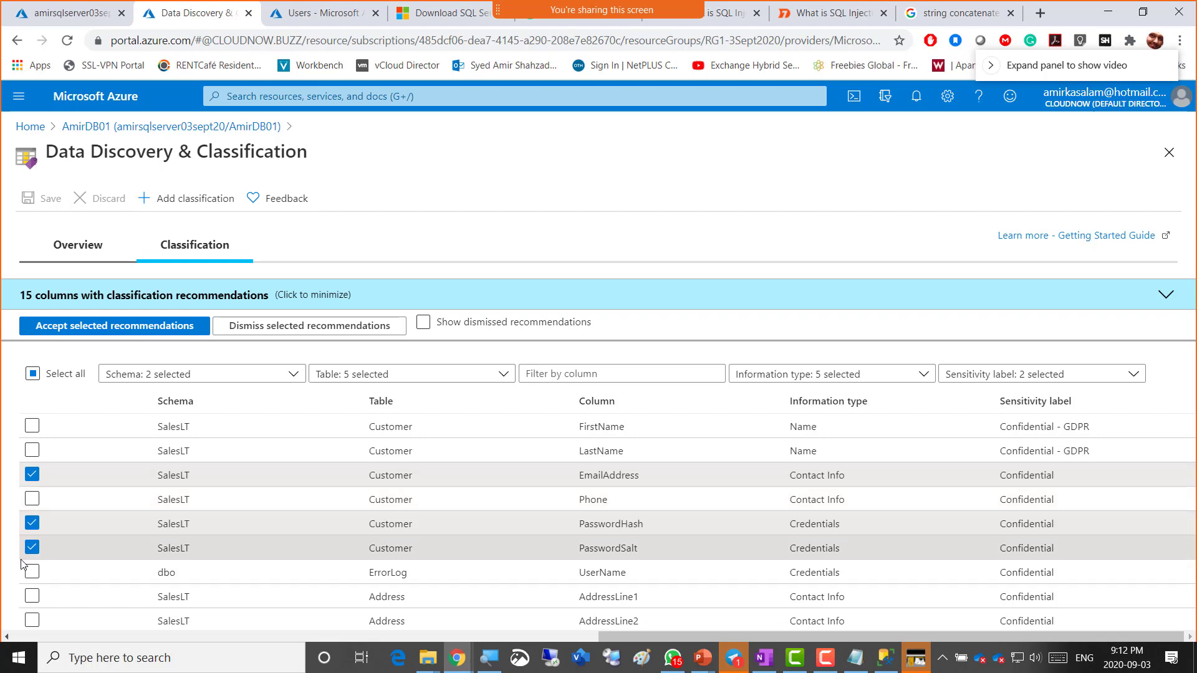
left_click(32, 596)
left_click(32, 621)
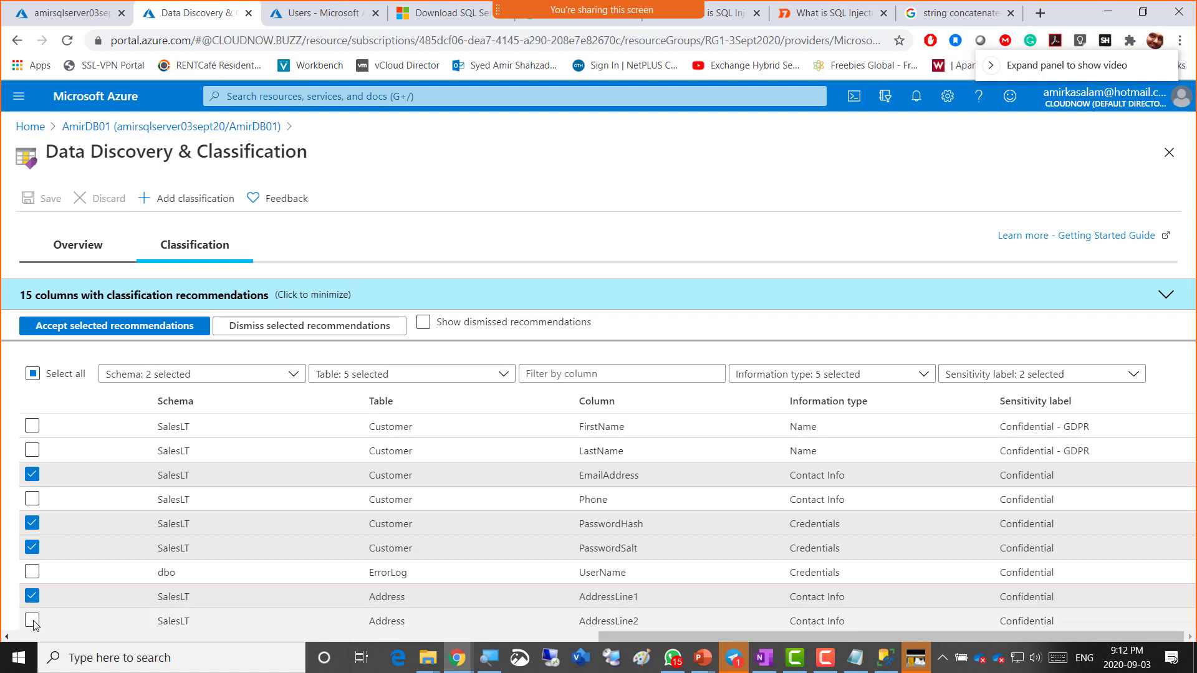
scroll(170, 514, "down", 1)
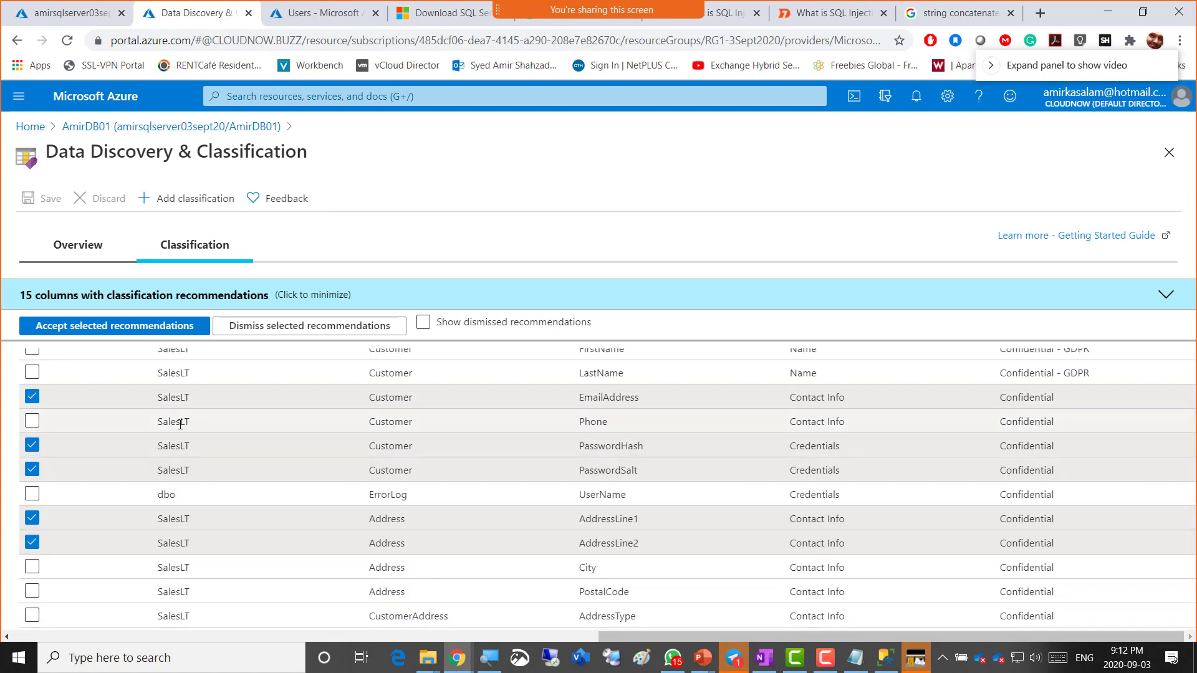
scroll(163, 436, "up", 2)
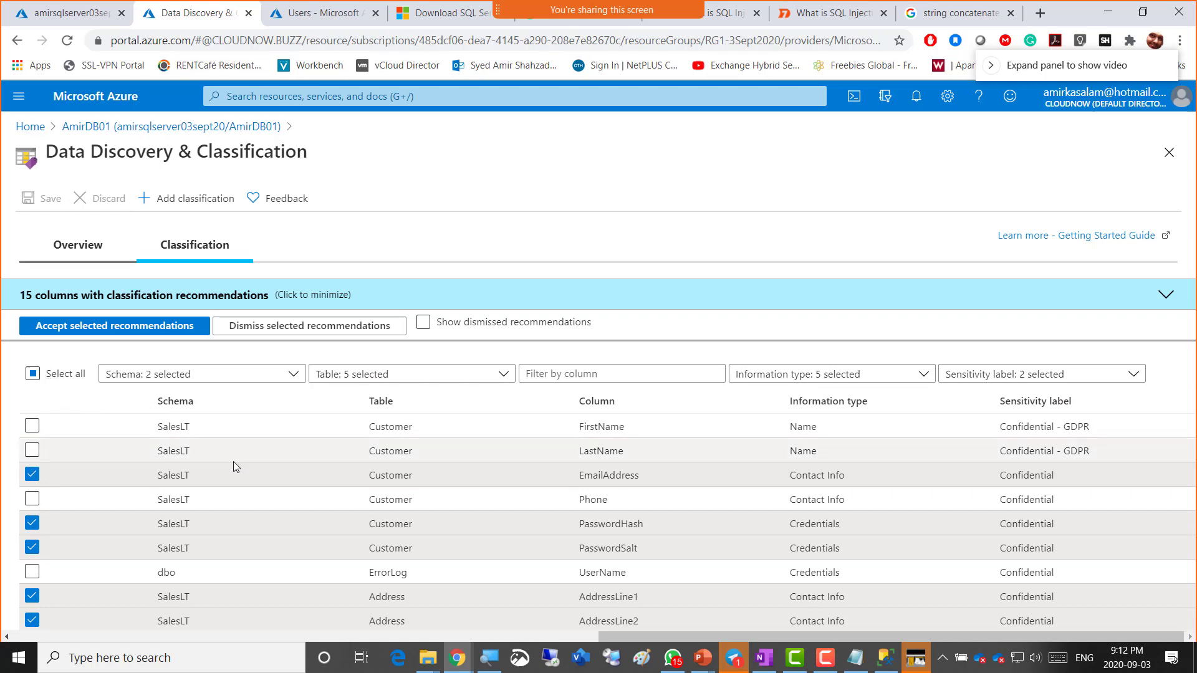
scroll(303, 511, "down", 1)
scroll(303, 511, "down", 2)
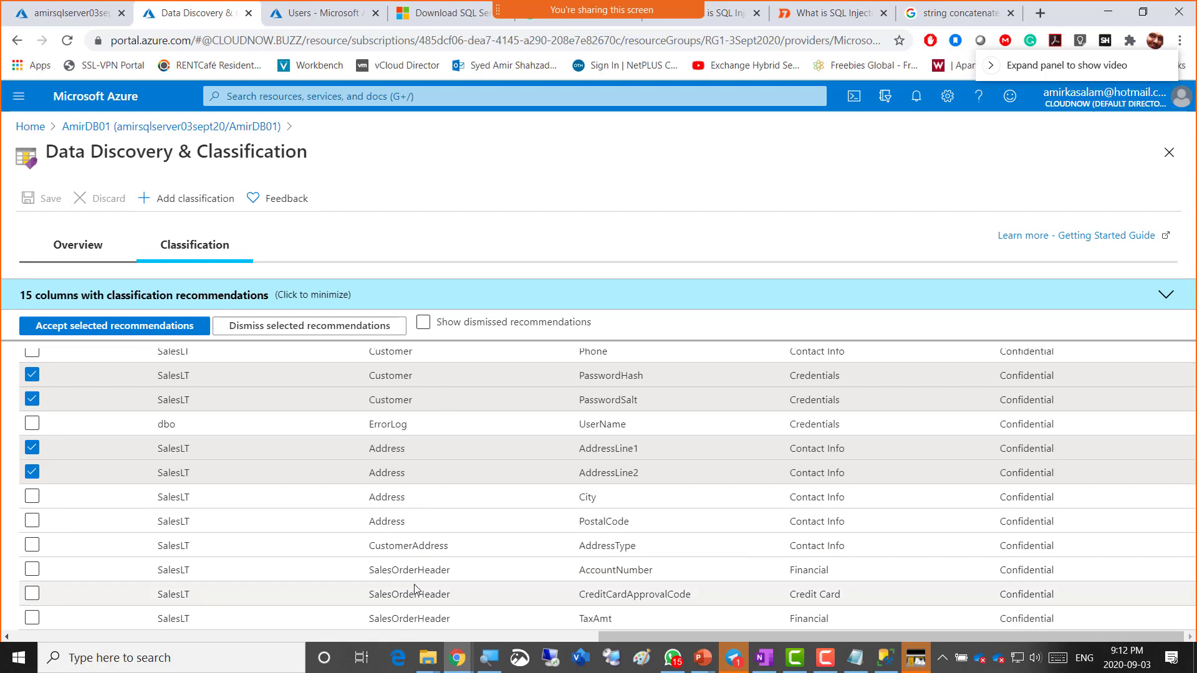
scroll(424, 571, "up", 2)
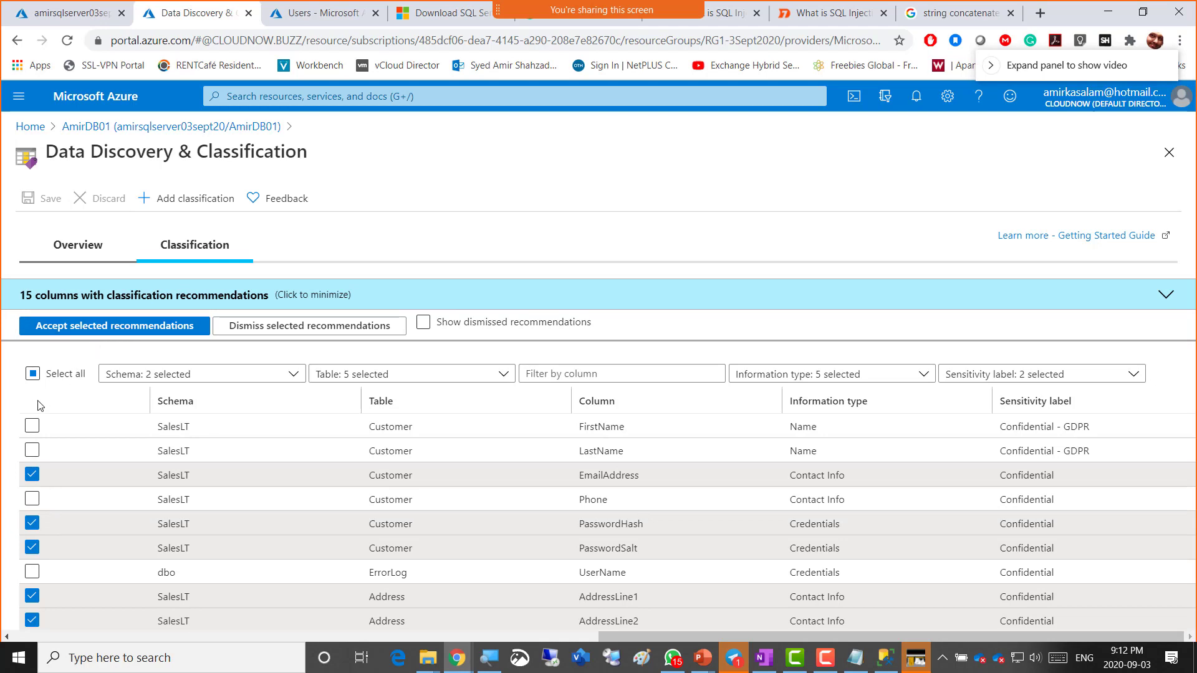
left_click(122, 328)
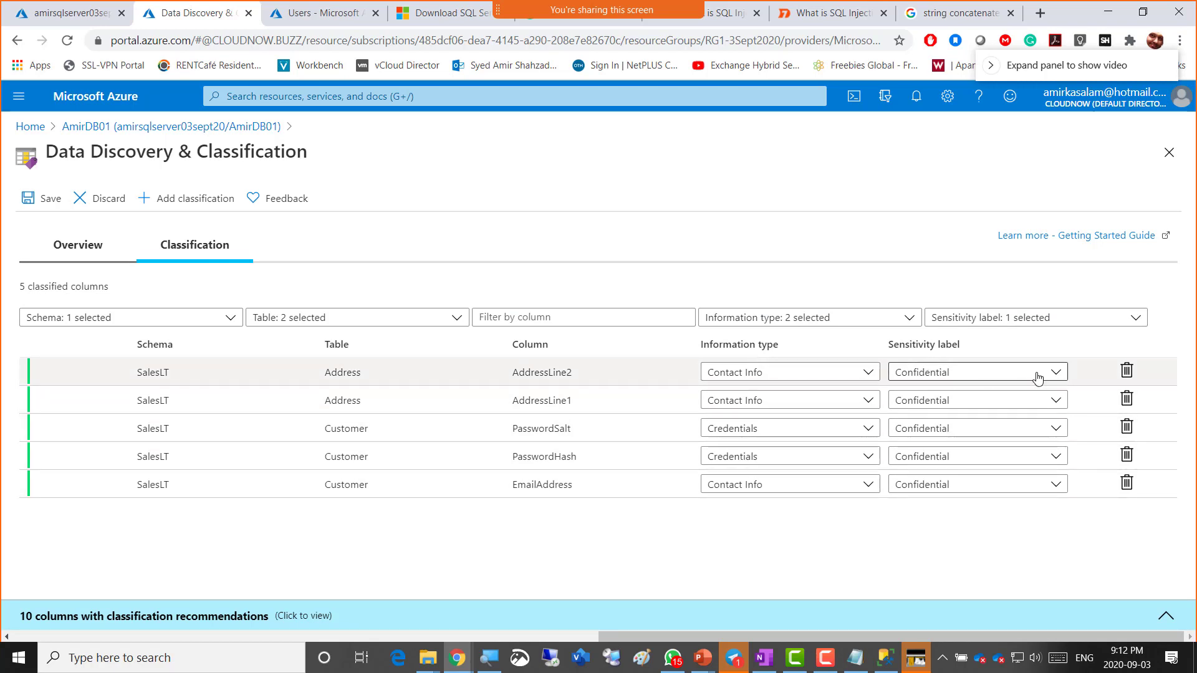
Step: Keep AddressLine2's sensitivity label as Confidential and save the five column classifications
left_click(1062, 377)
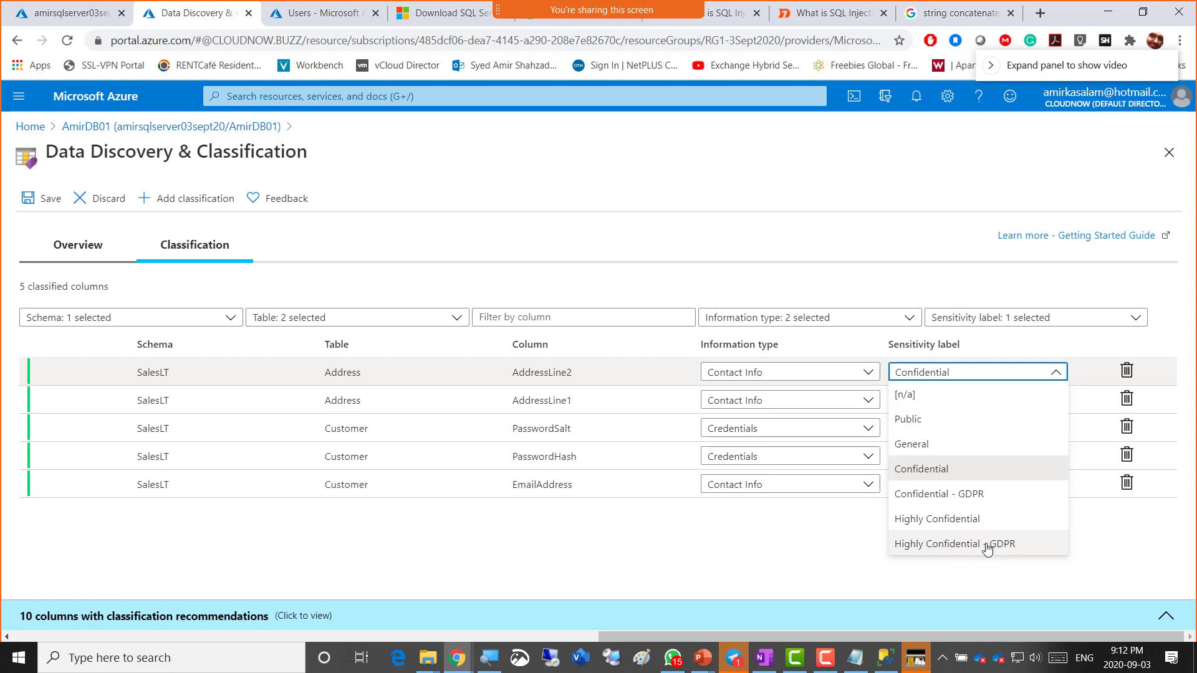
left_click(884, 183)
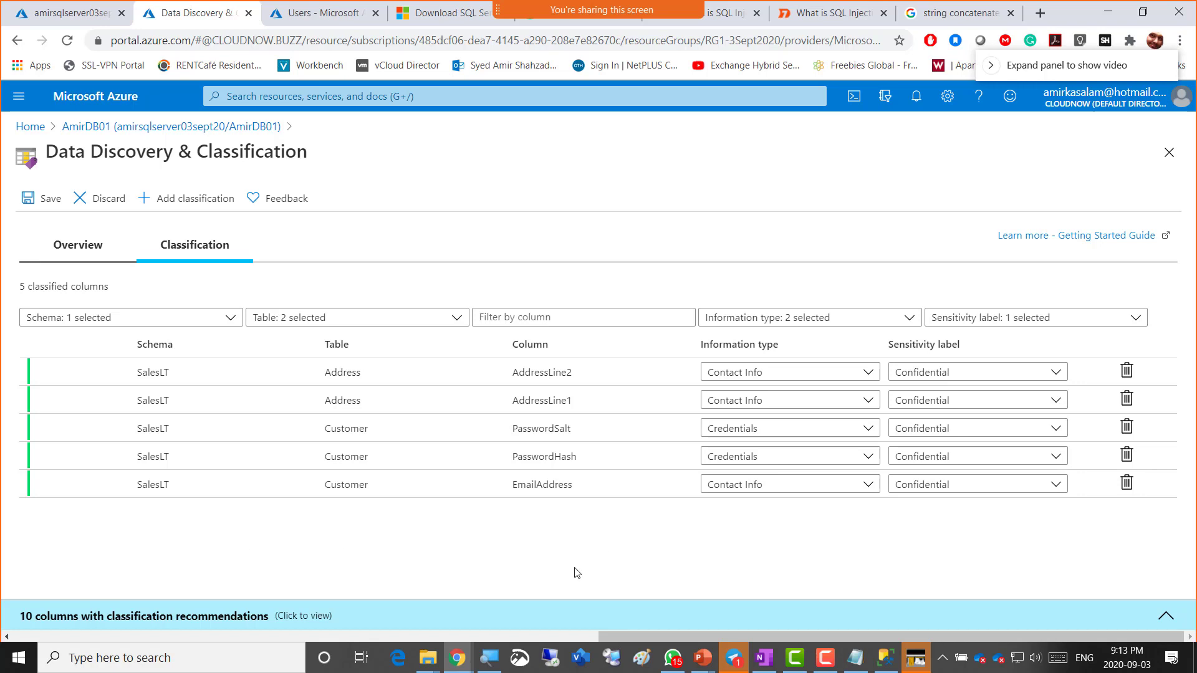
left_click(42, 200)
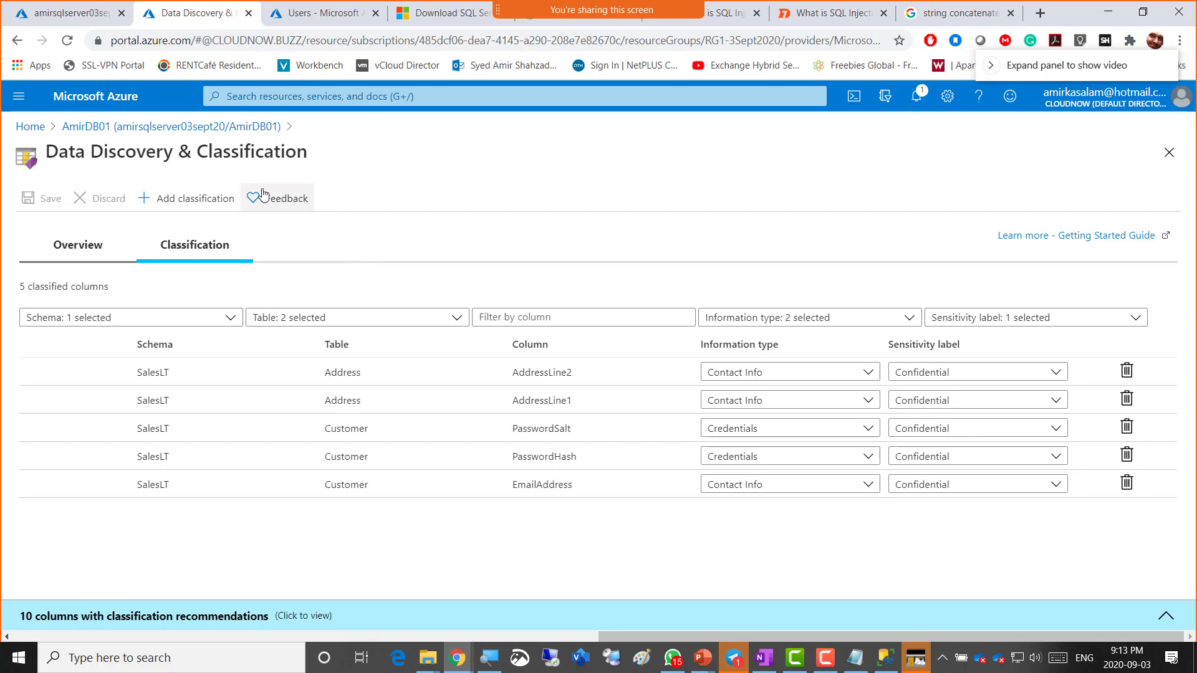
Step: Rerun AmirDB01's vulnerability assessment scan, now 4 failing and 46 passing checks
left_click(139, 128)
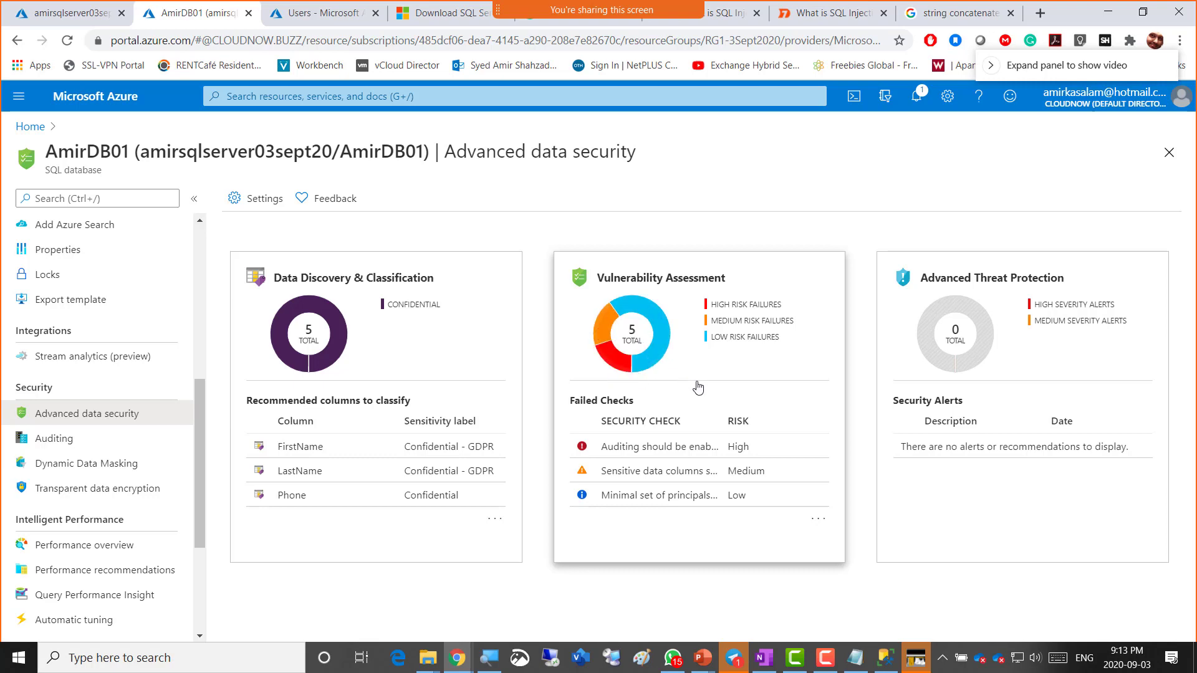
left_click(697, 416)
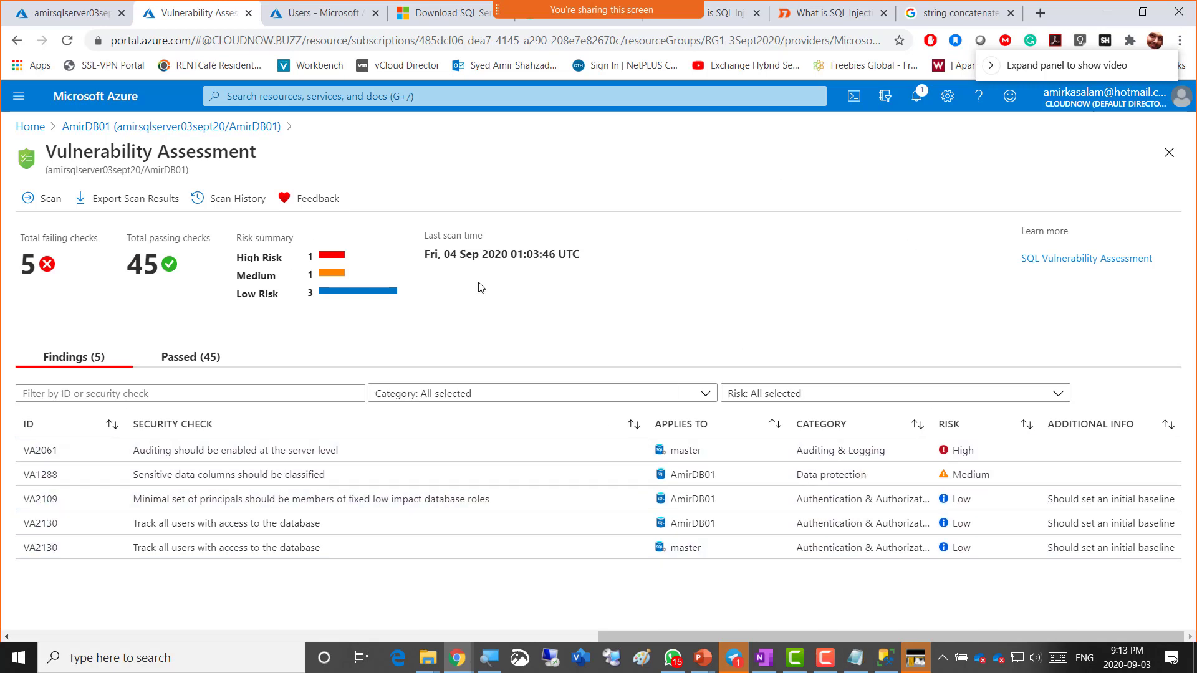
left_click(41, 202)
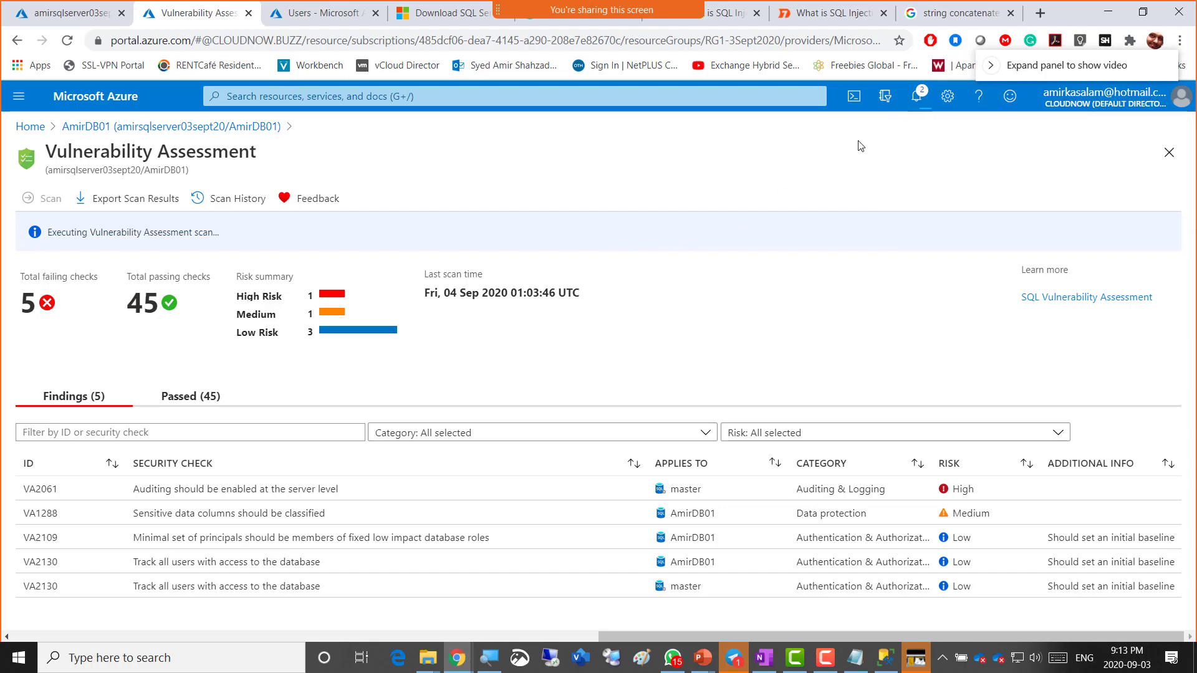
left_click(917, 98)
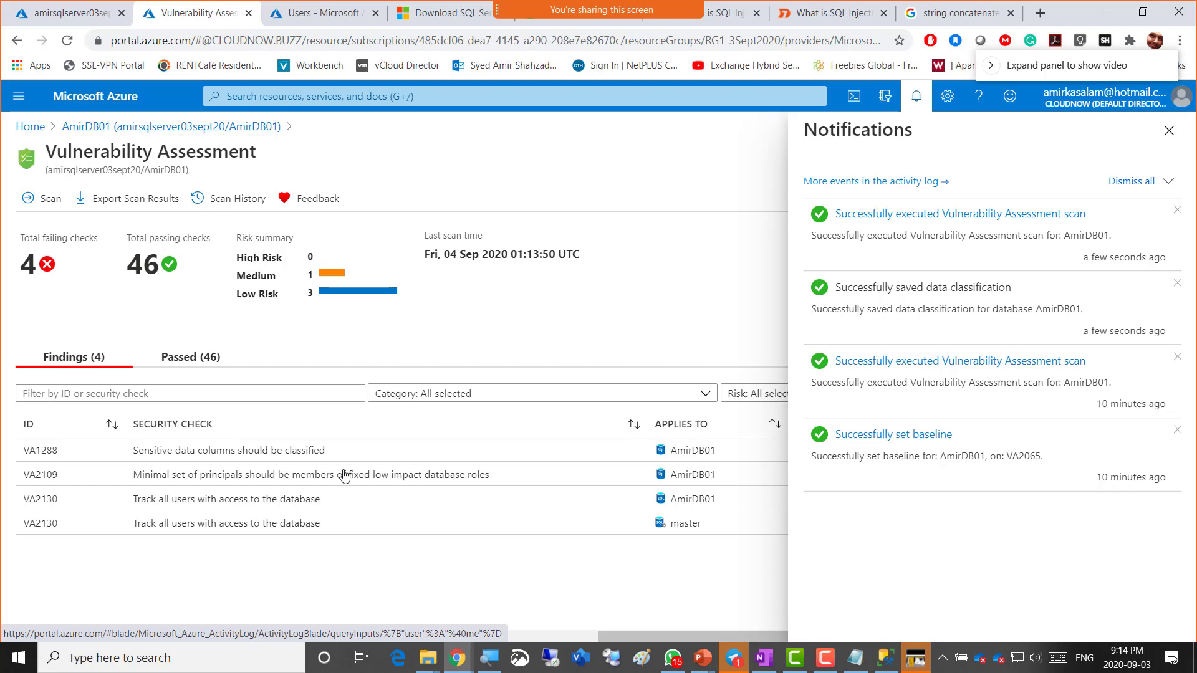
left_click(1170, 134)
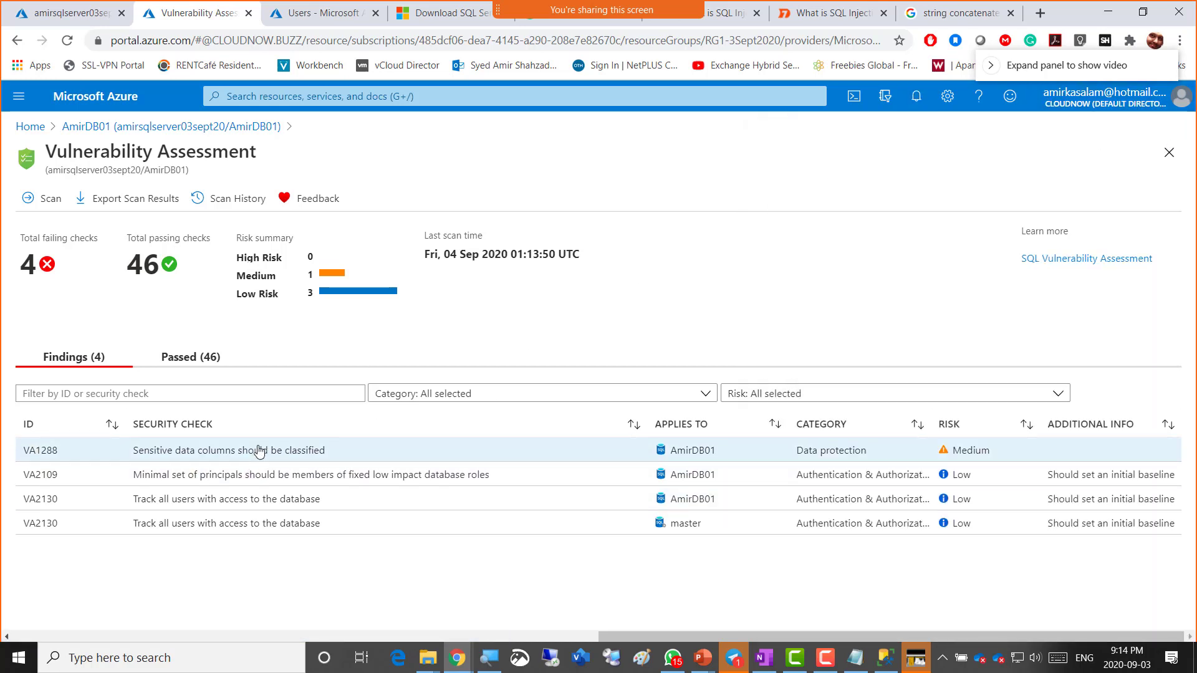
Step: Open finding VA1288 and follow its remediation link to the classification page
left_click(259, 450)
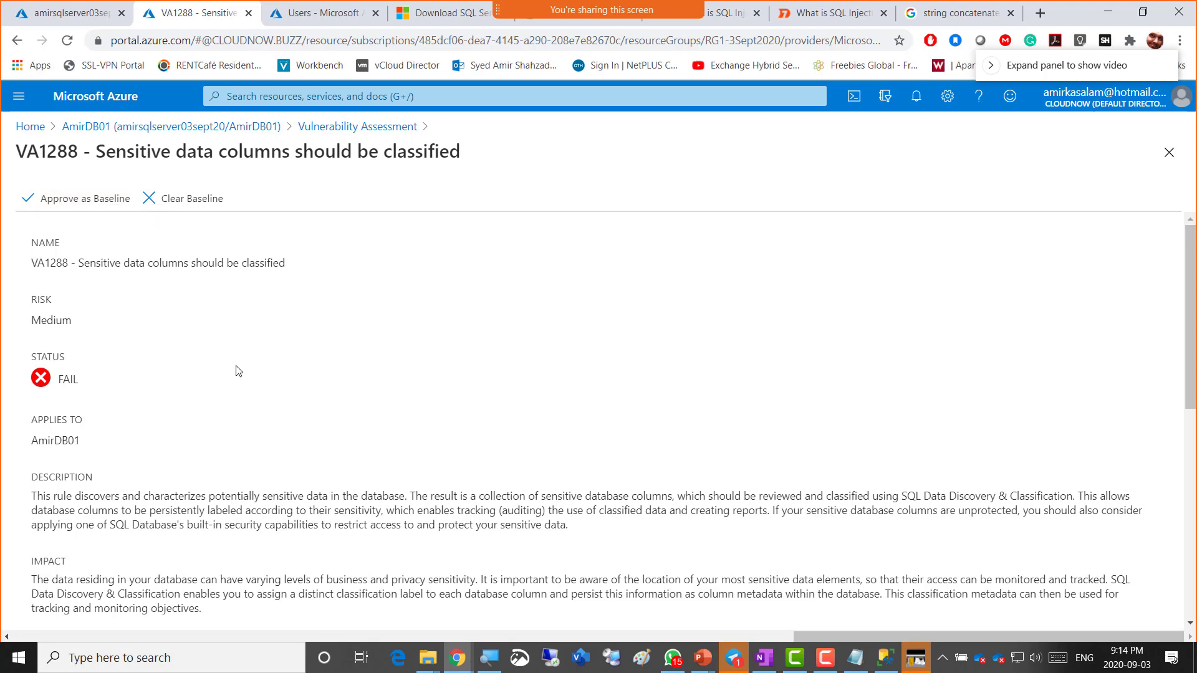
scroll(244, 389, "down", 6)
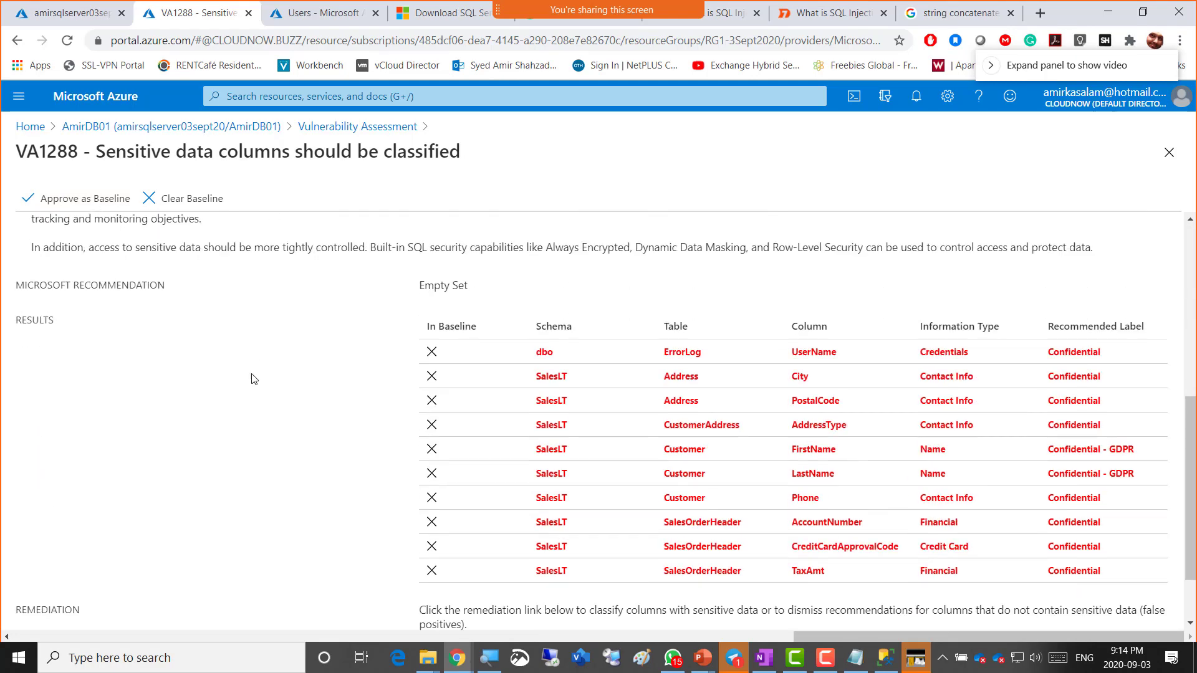
scroll(219, 361, "up", 1)
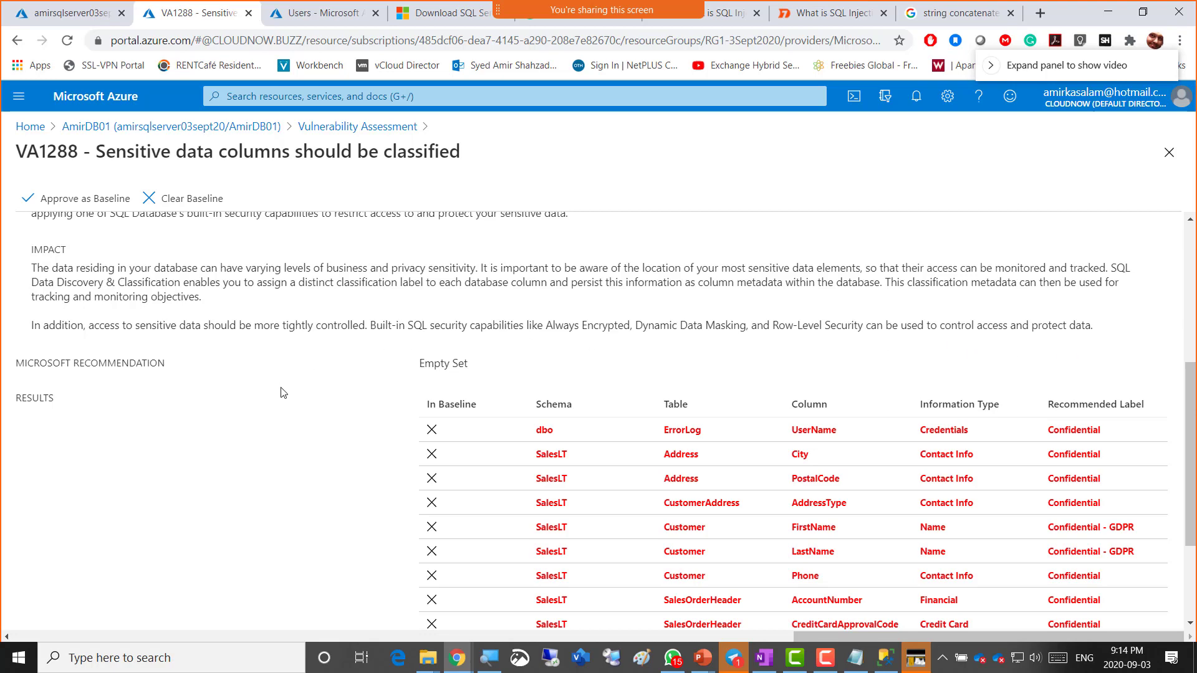
scroll(273, 432, "down", 3)
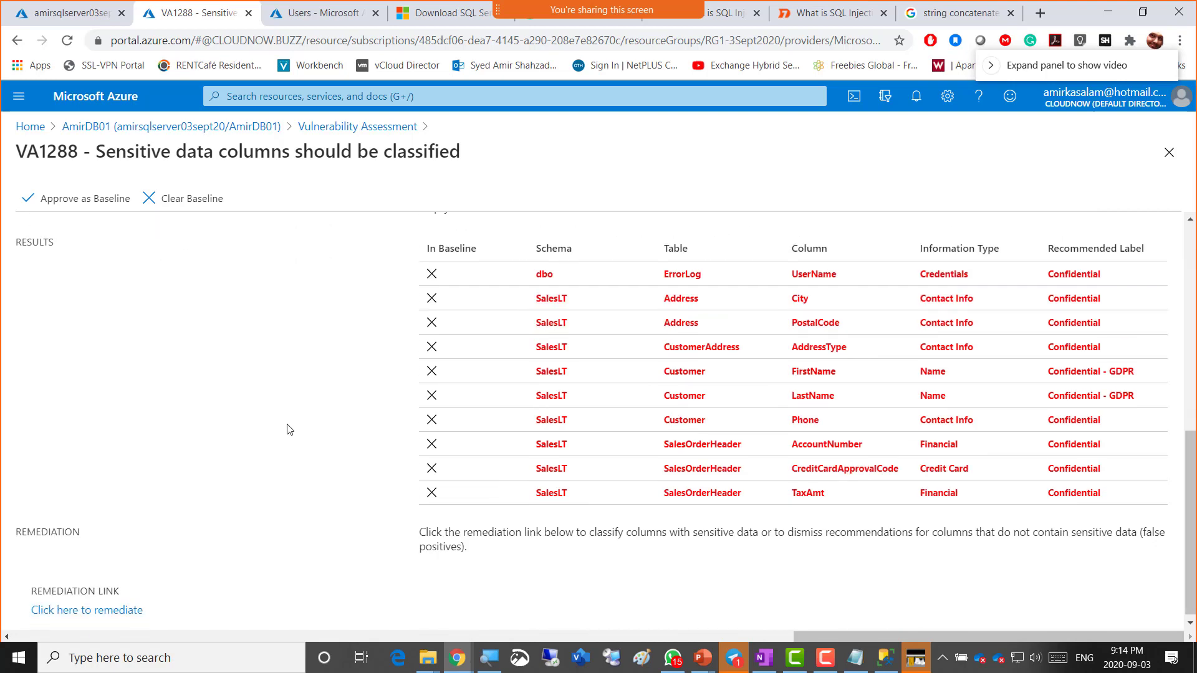
left_click(92, 612)
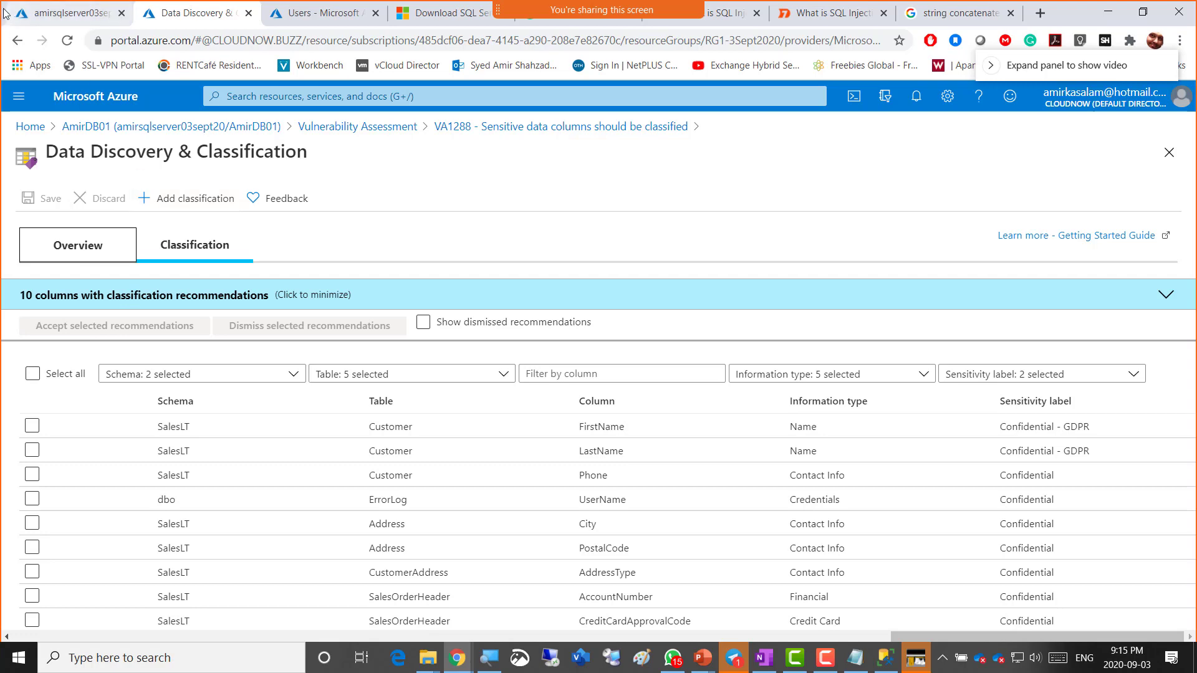
Step: Go back to AmirDB01's Advanced data security overview
left_click(17, 41)
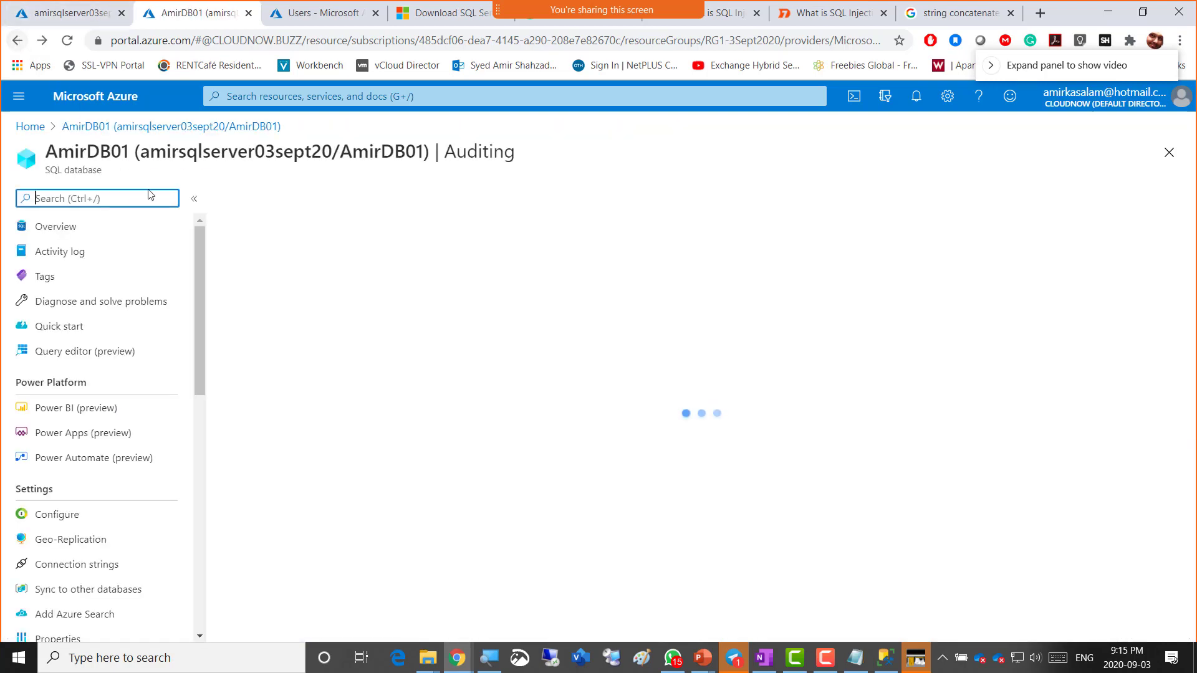
scroll(116, 496, "down", 5)
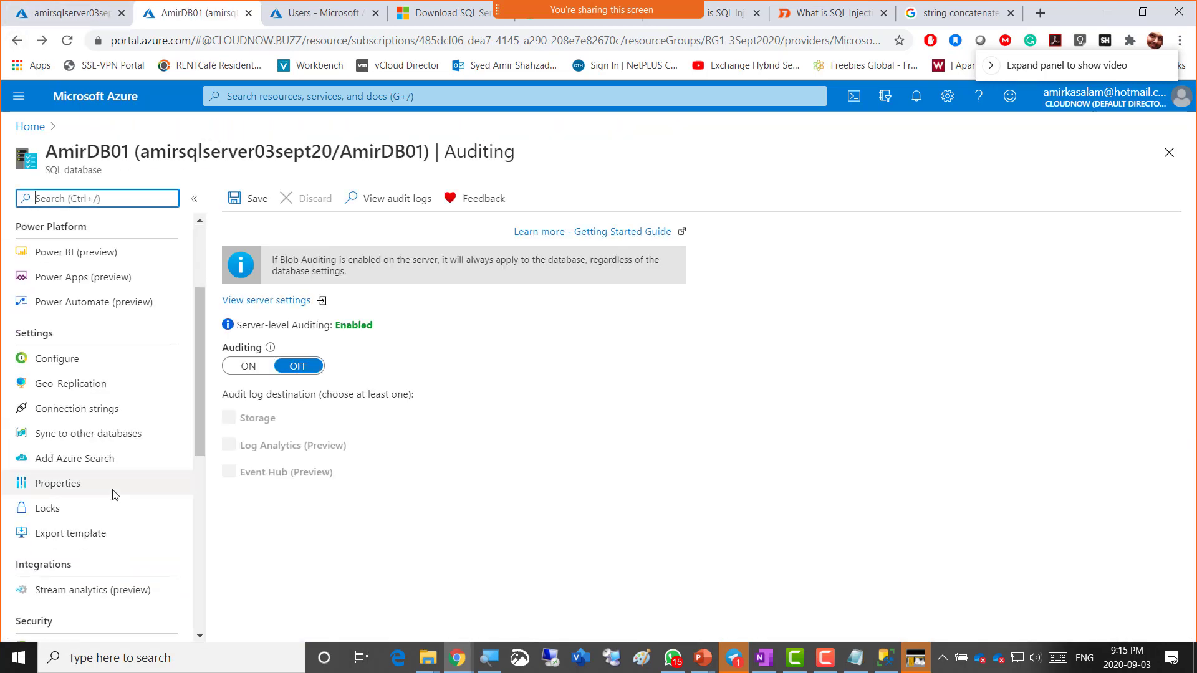
left_click(94, 493)
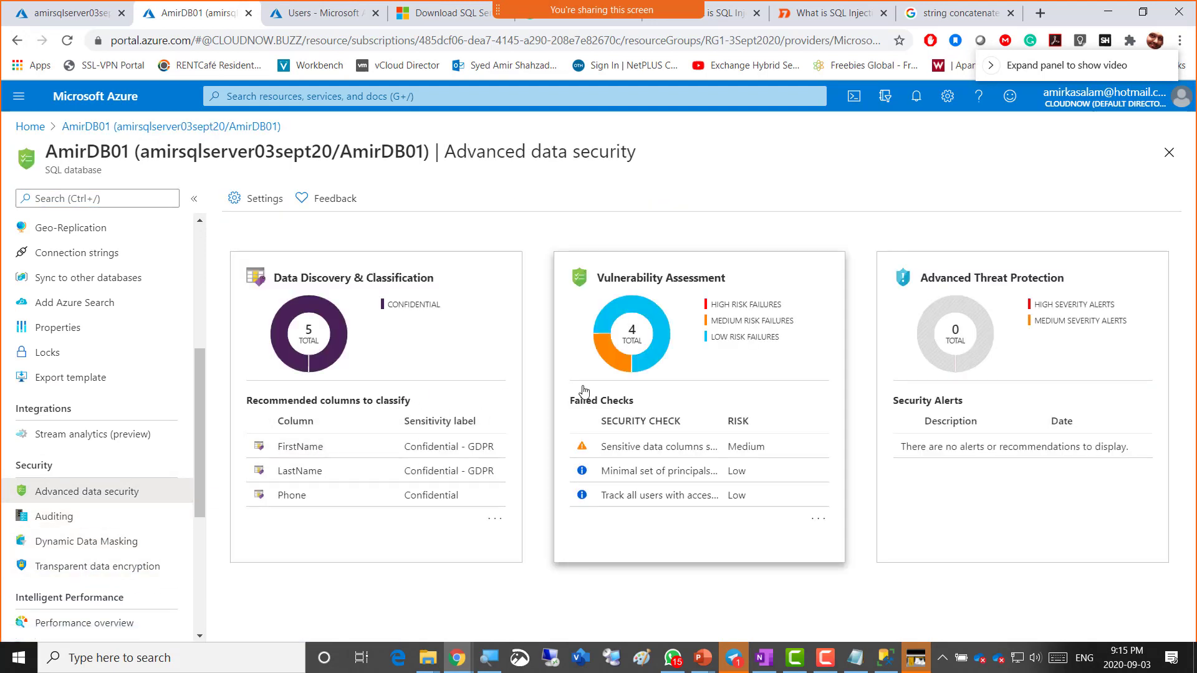
Step: Review finding VA1288's details again, then return to the Advanced data security overview
left_click(704, 359)
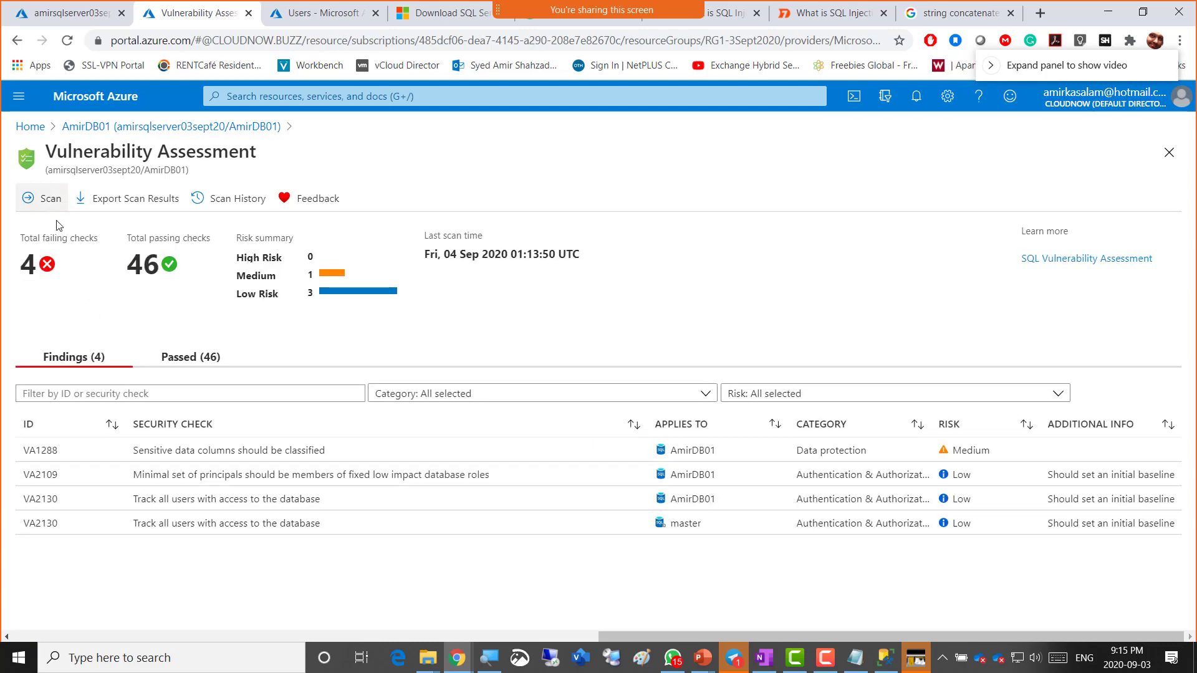
left_click(280, 453)
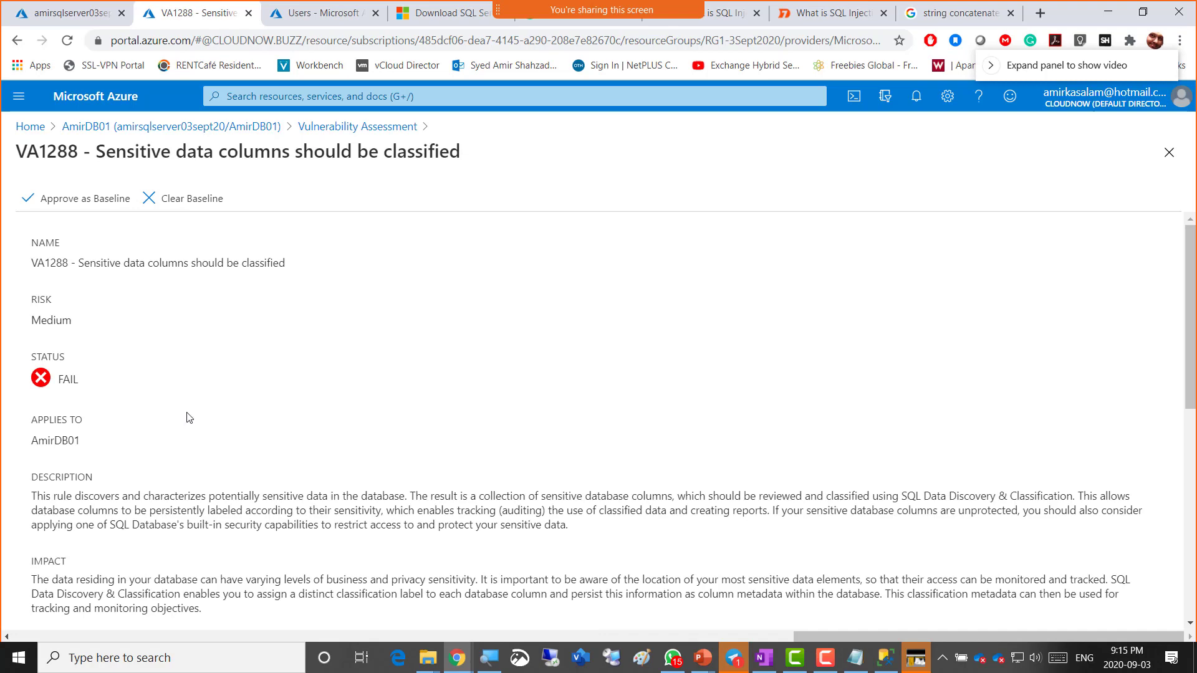
scroll(497, 379, "down", 6)
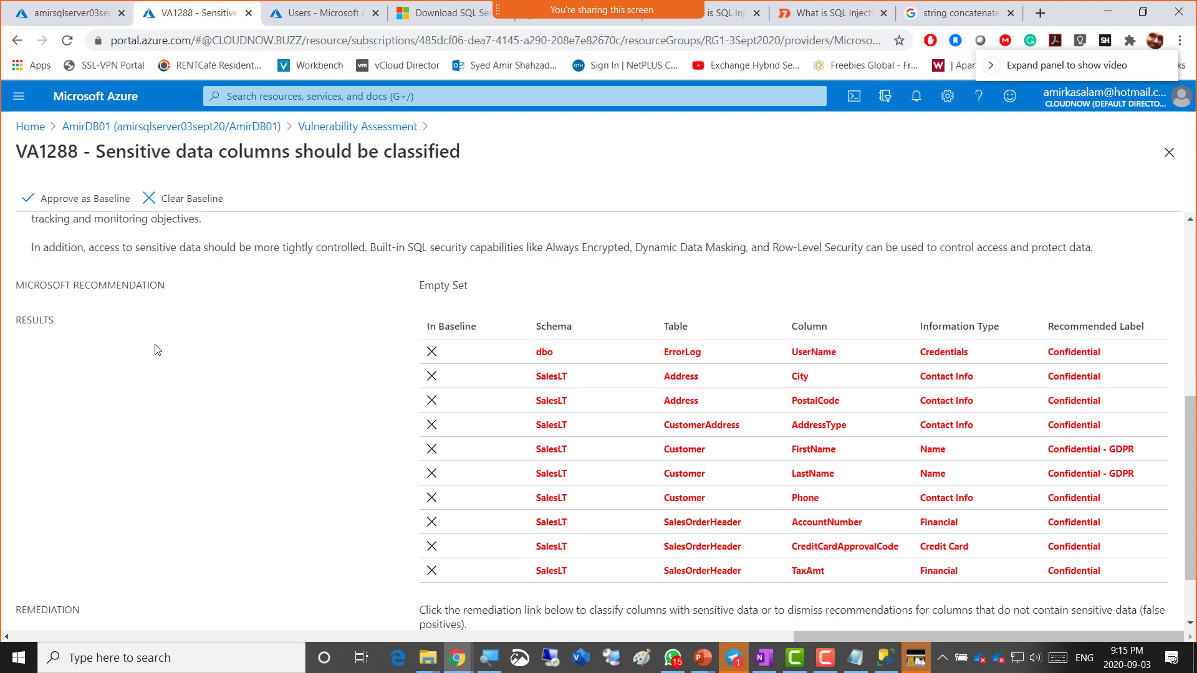
scroll(154, 350, "up", 6)
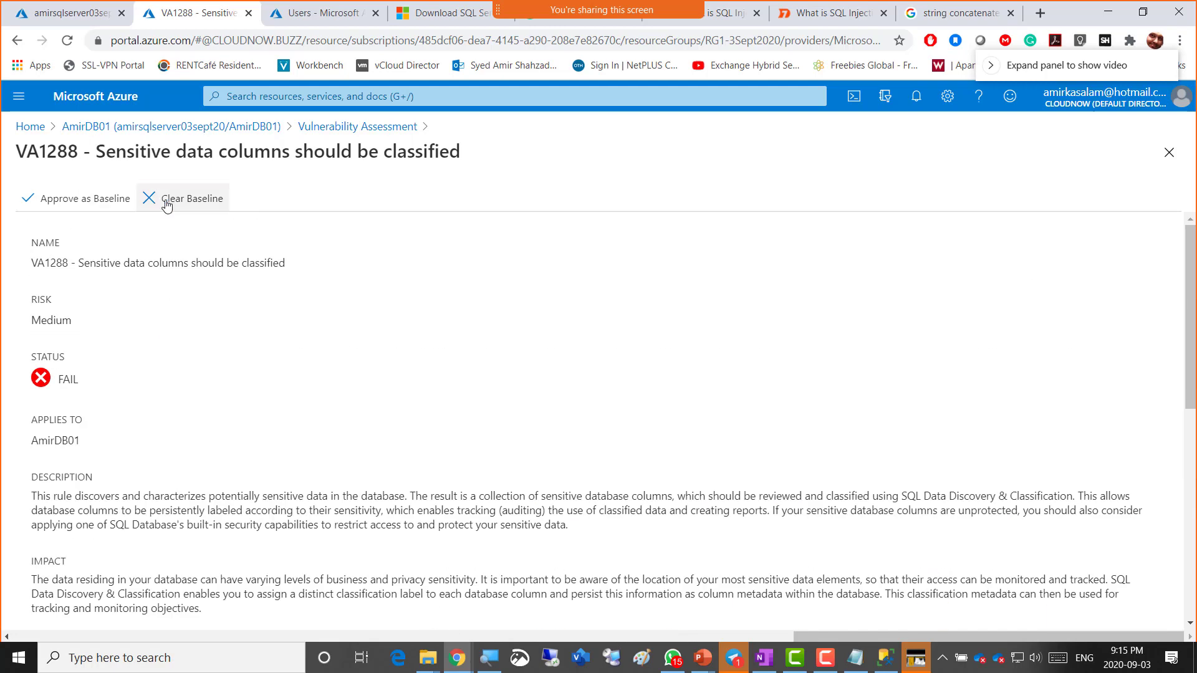
left_click(16, 40)
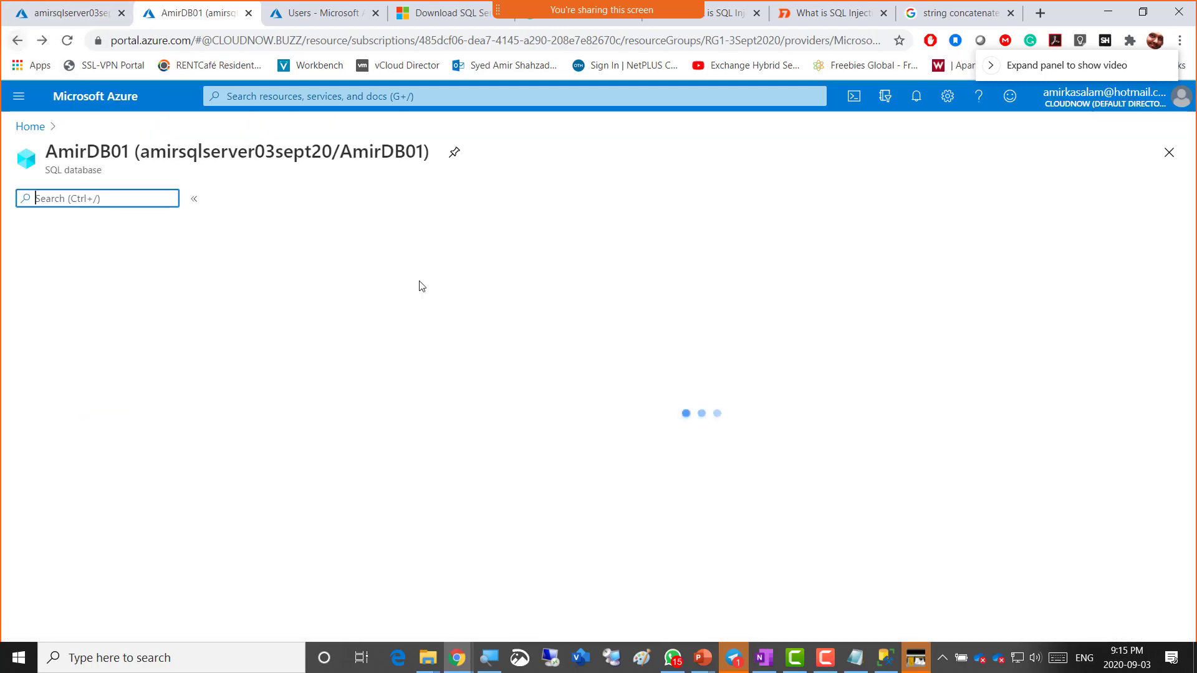
scroll(85, 409, "down", 5)
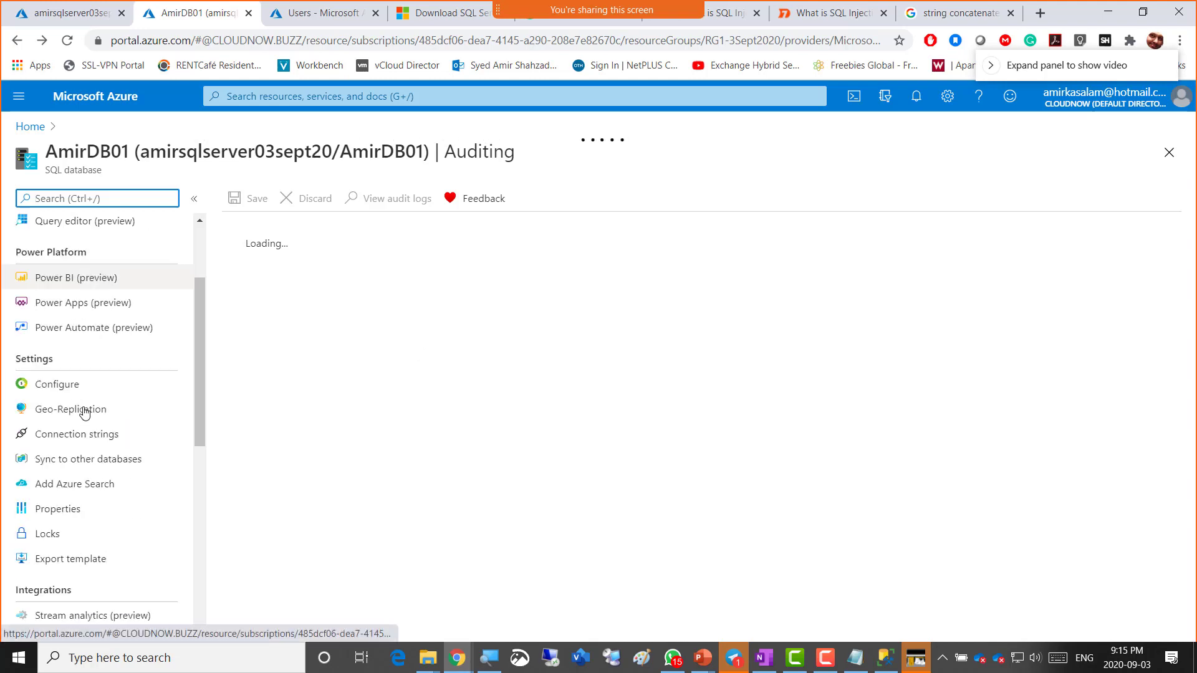
scroll(95, 495, "down", 1)
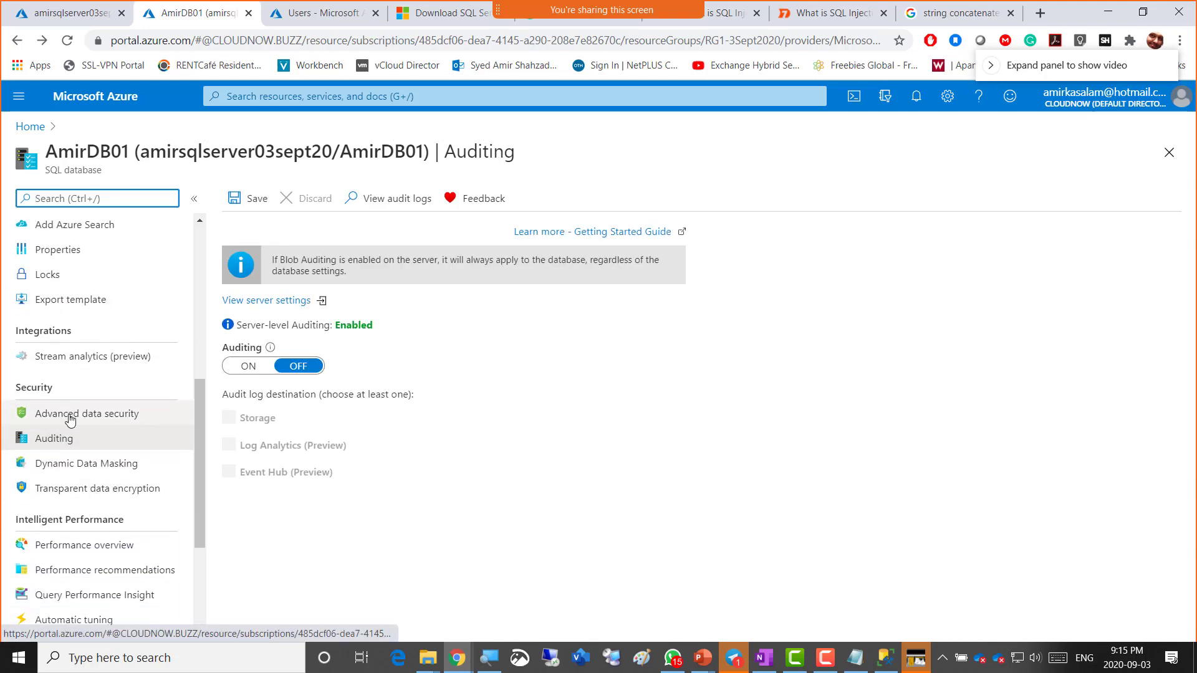
left_click(71, 414)
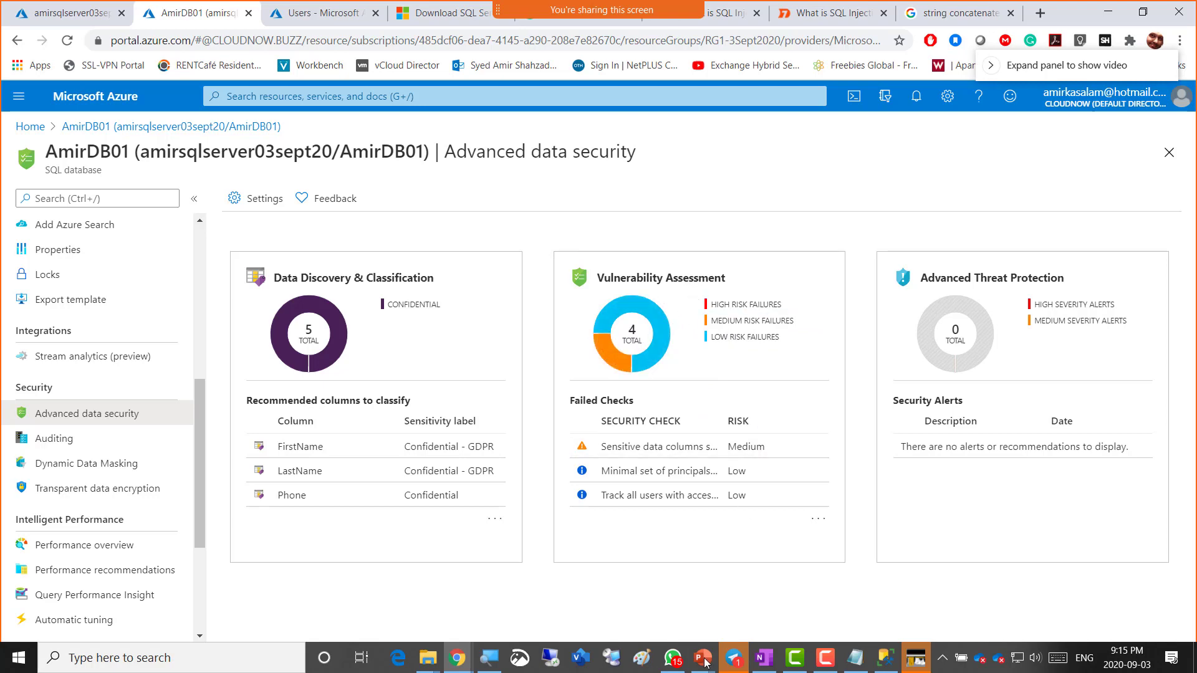
Step: Advance past the last slide, exit the PowerPoint slide show, and scroll up the slide list
mouse_move(702, 658)
left_click(773, 603)
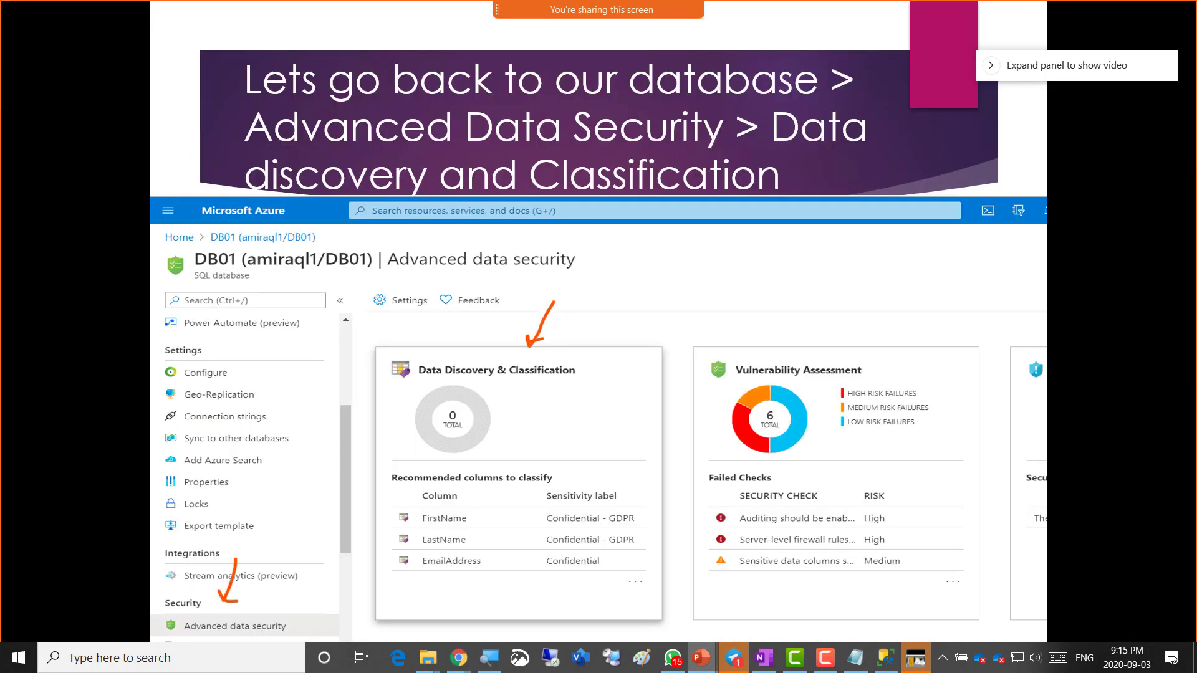
key("Right")
key("Right")
key("Right")
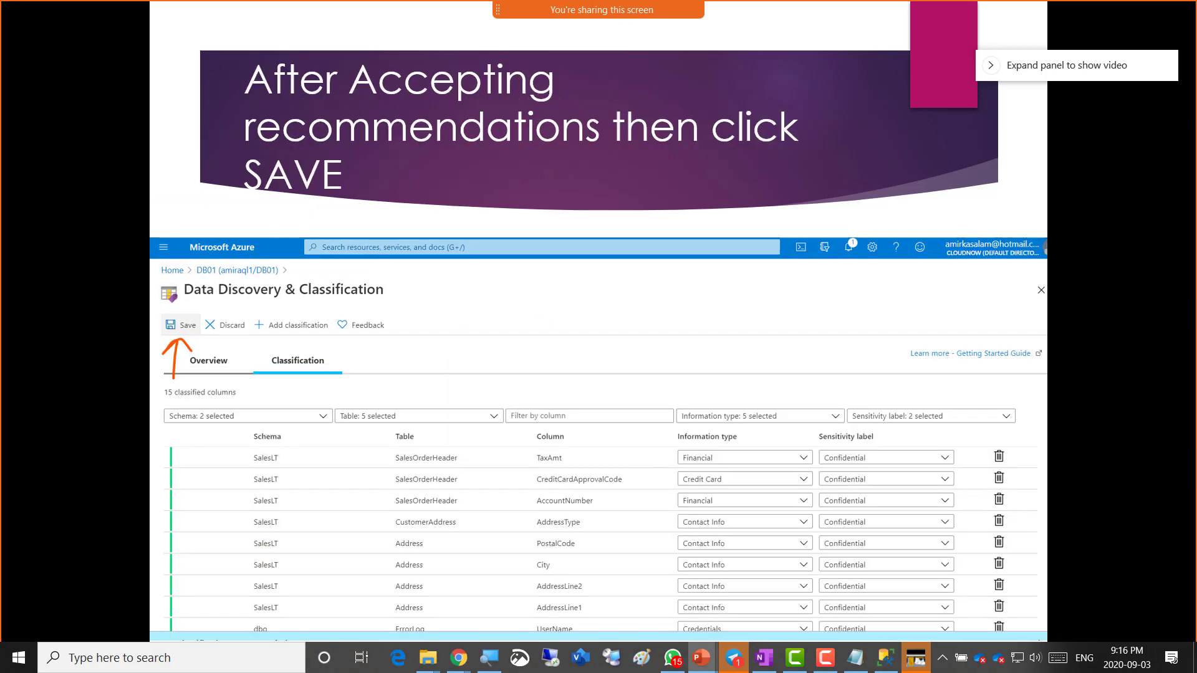
key("Right")
key("Right")
key("Right")
key("Left")
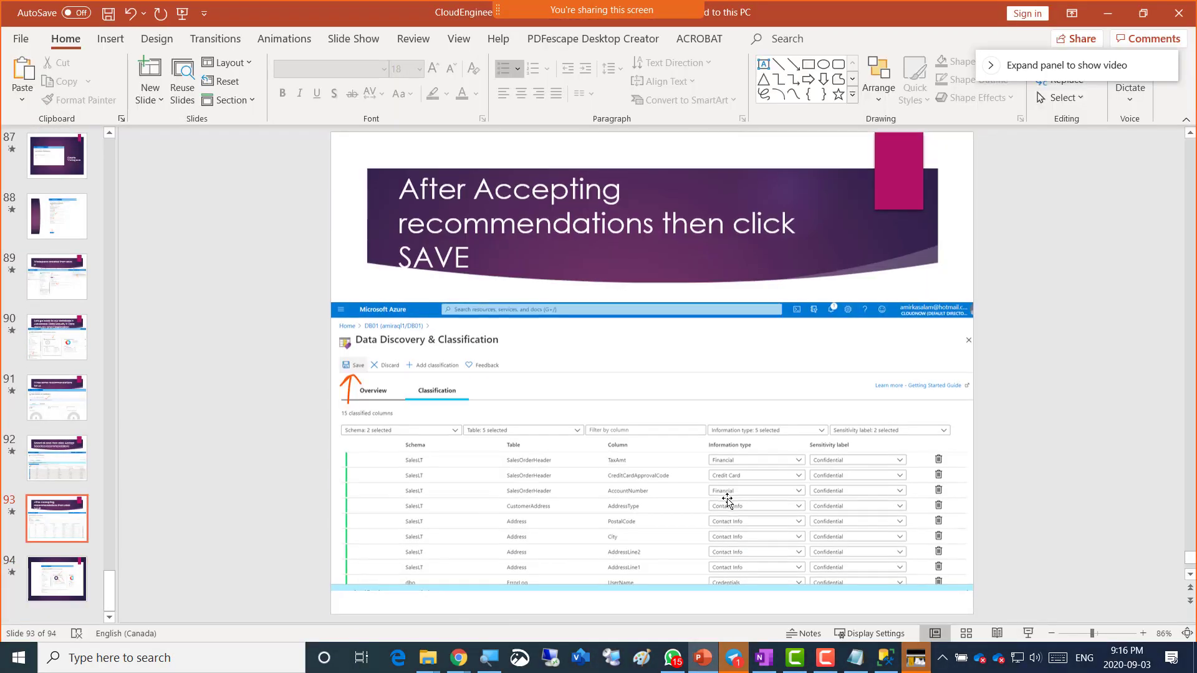
scroll(728, 501, "up", 5)
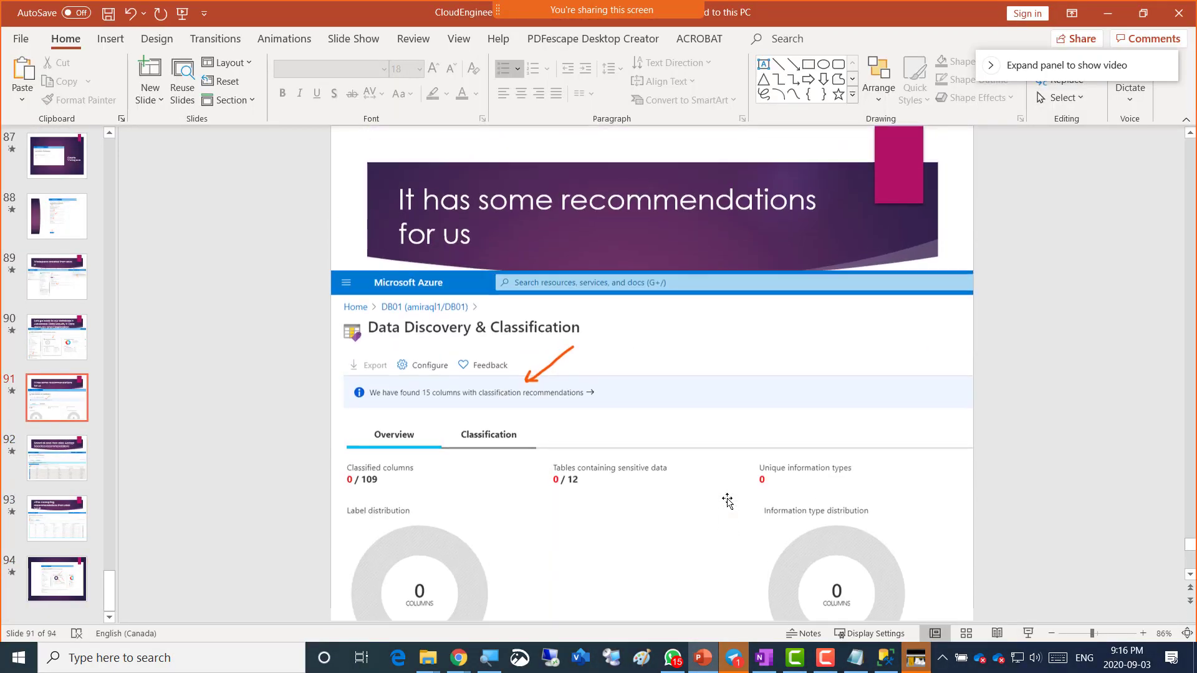
scroll(727, 501, "up", 5)
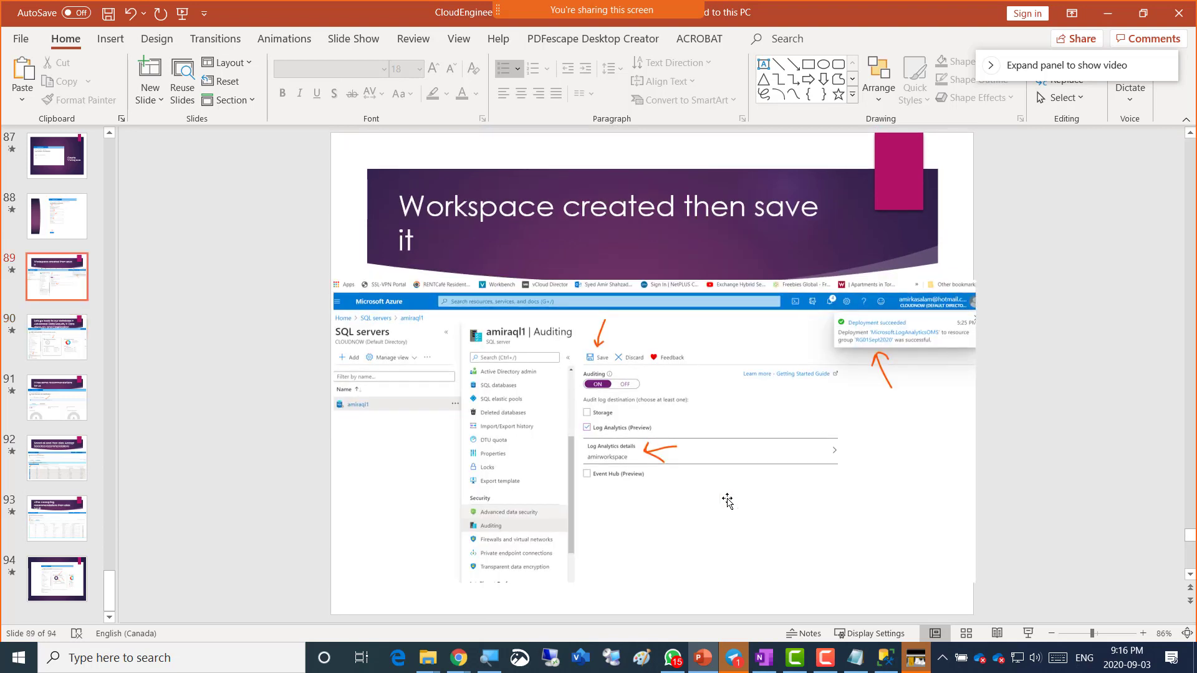